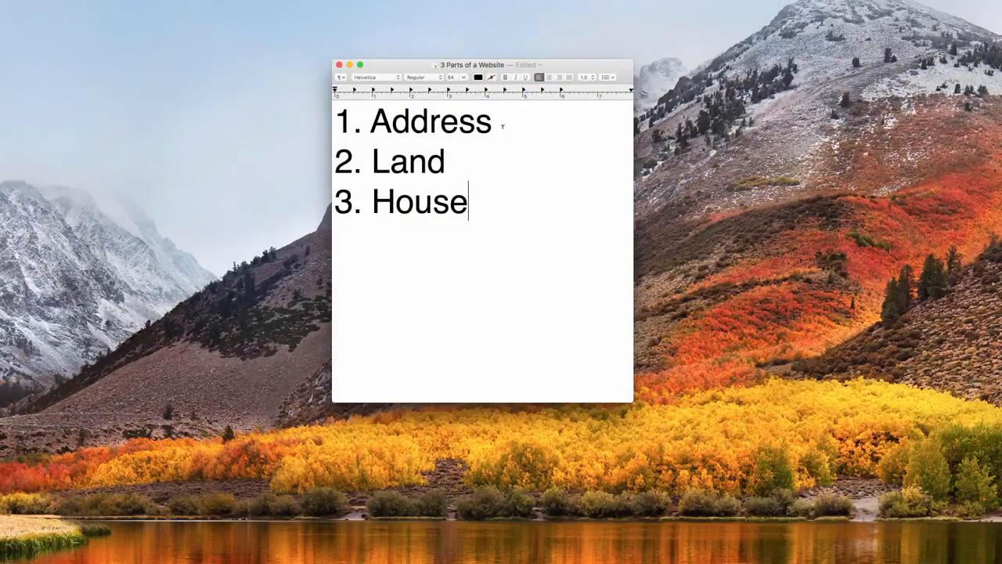
# Highlight the Address, Land and House lines one at a time in the list of website parts.
pyautogui.moveTo(494, 121); pyautogui.dragTo(336, 119)
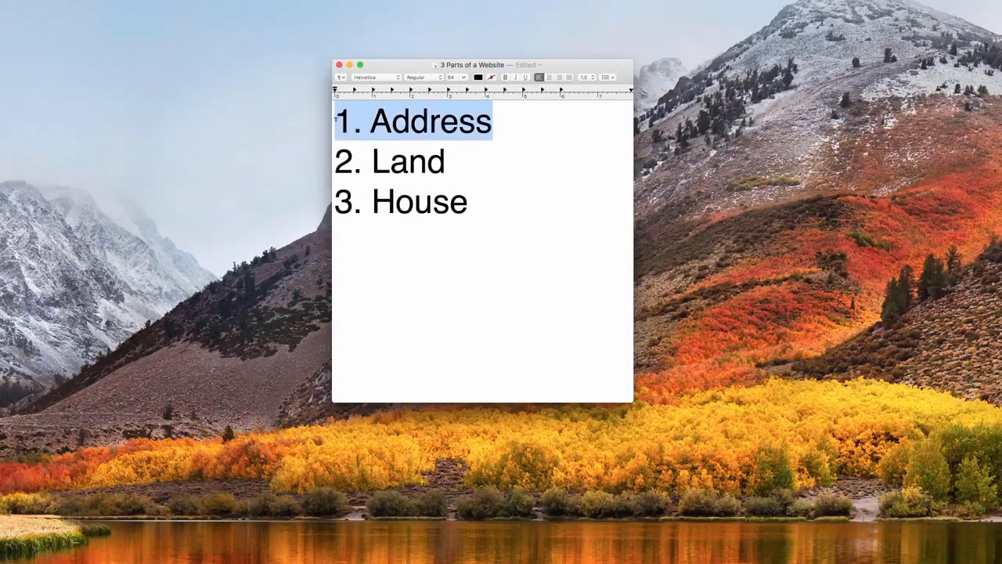
pyautogui.click(430, 125)
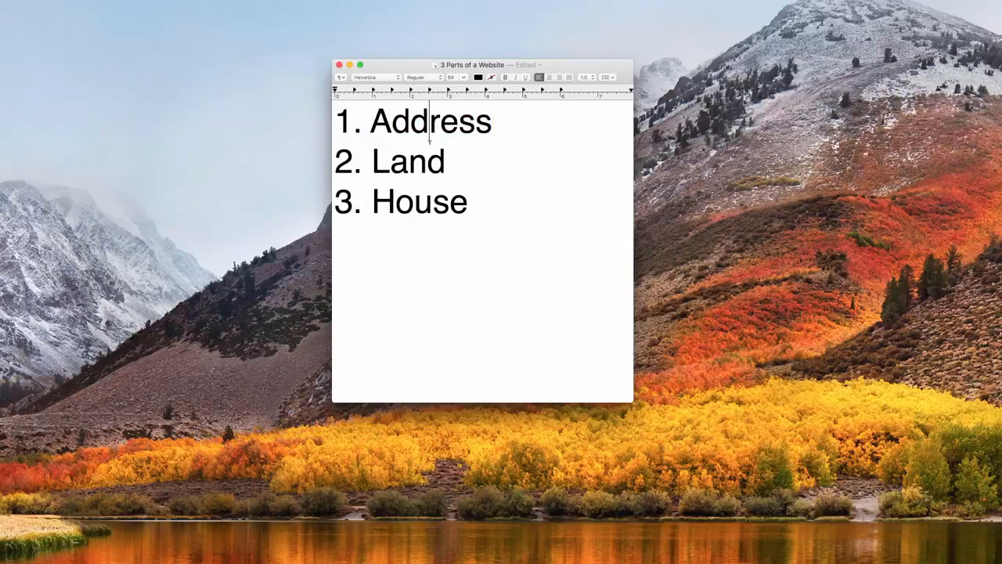
pyautogui.click(456, 159)
pyautogui.moveTo(473, 161); pyautogui.dragTo(335, 160)
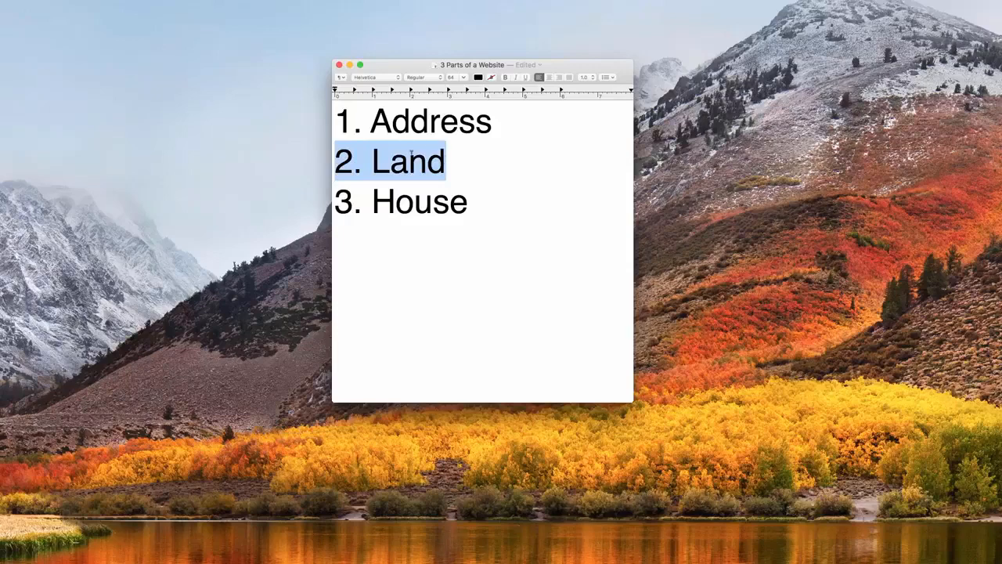
pyautogui.click(447, 160)
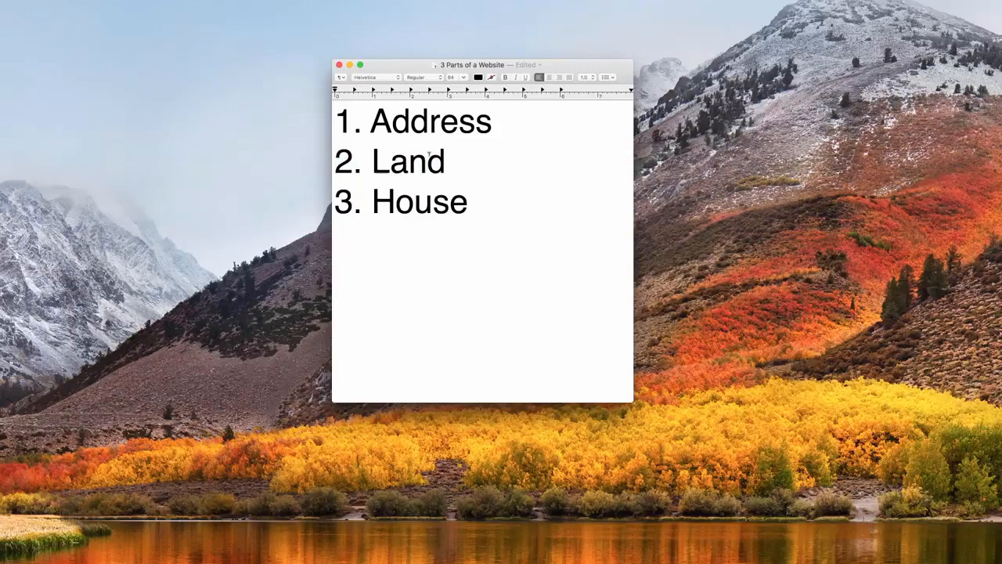
pyautogui.moveTo(499, 206); pyautogui.dragTo(288, 200)
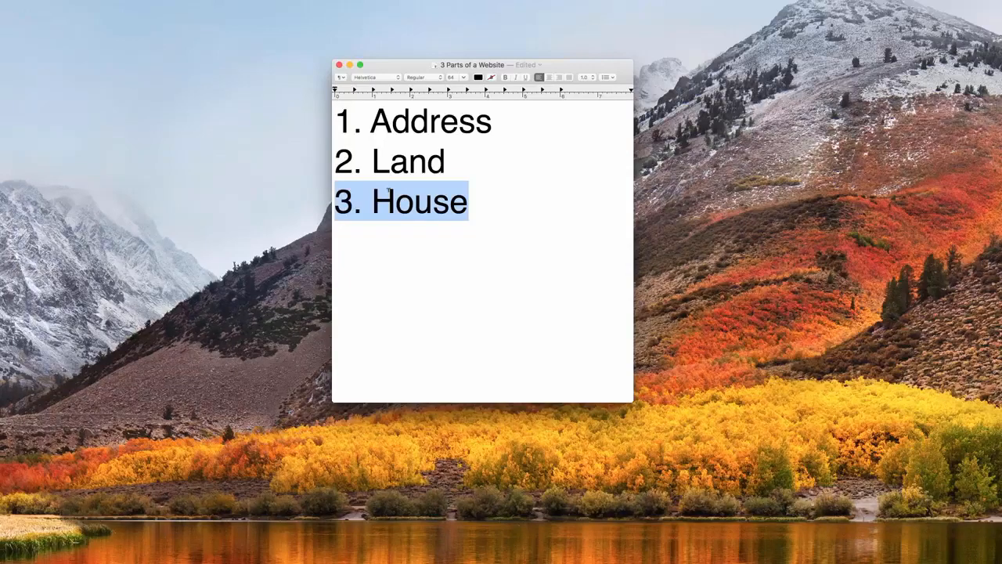
pyautogui.click(414, 208)
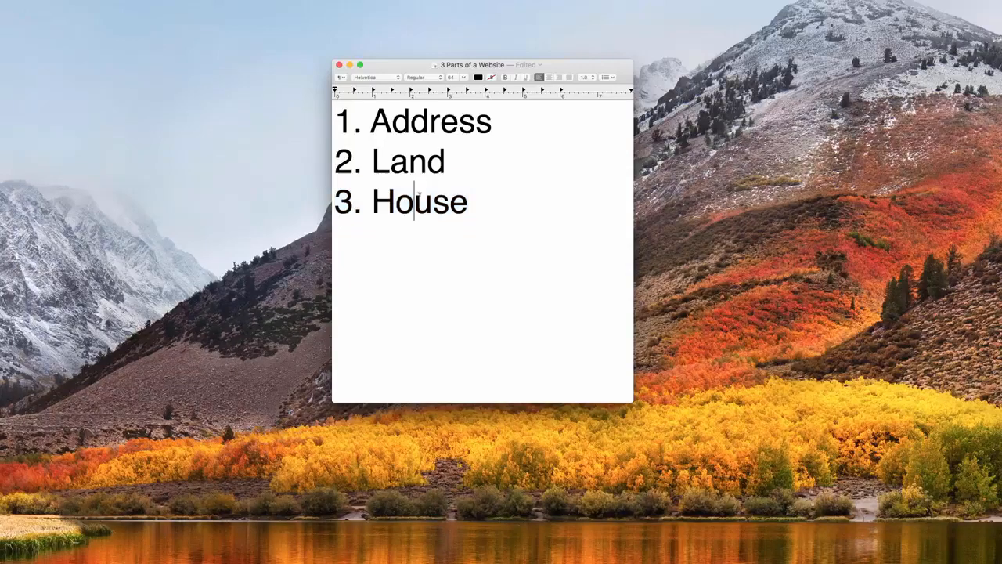
pyautogui.click(485, 202)
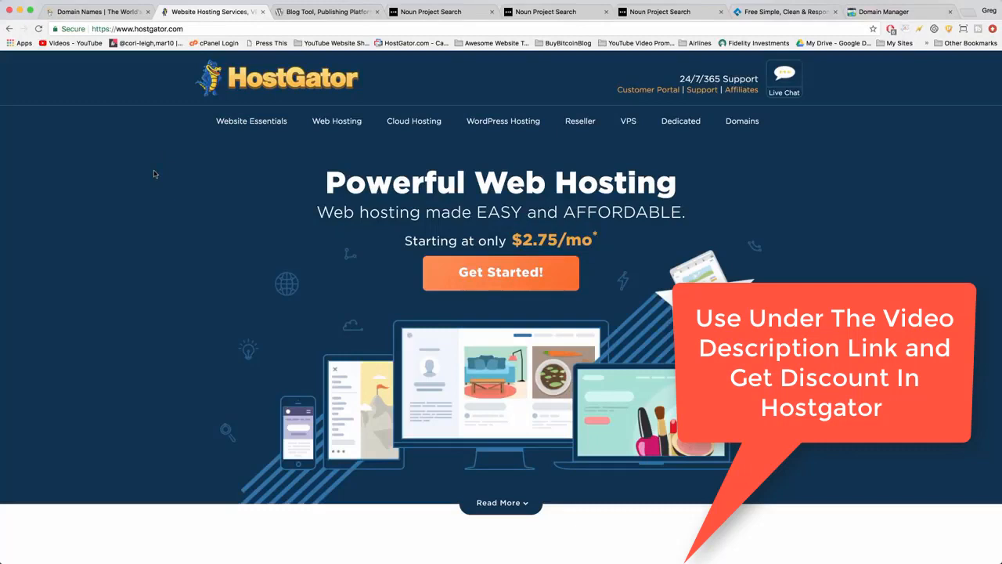
# Compare the HostGator and WordPress.org home pages in the browser and look through WordPress's example sites, features and community sections.
pyautogui.click(319, 12)
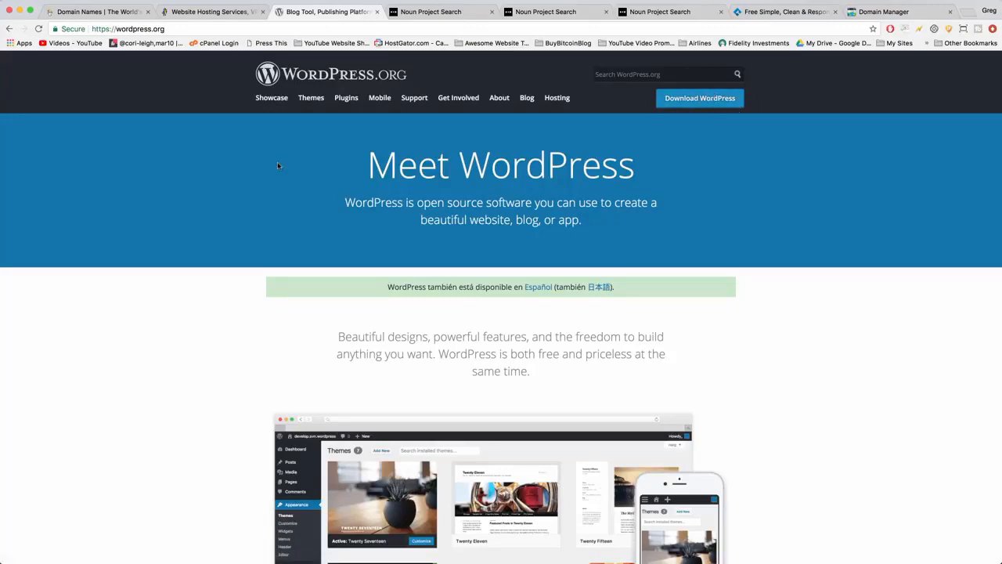
pyautogui.click(220, 13)
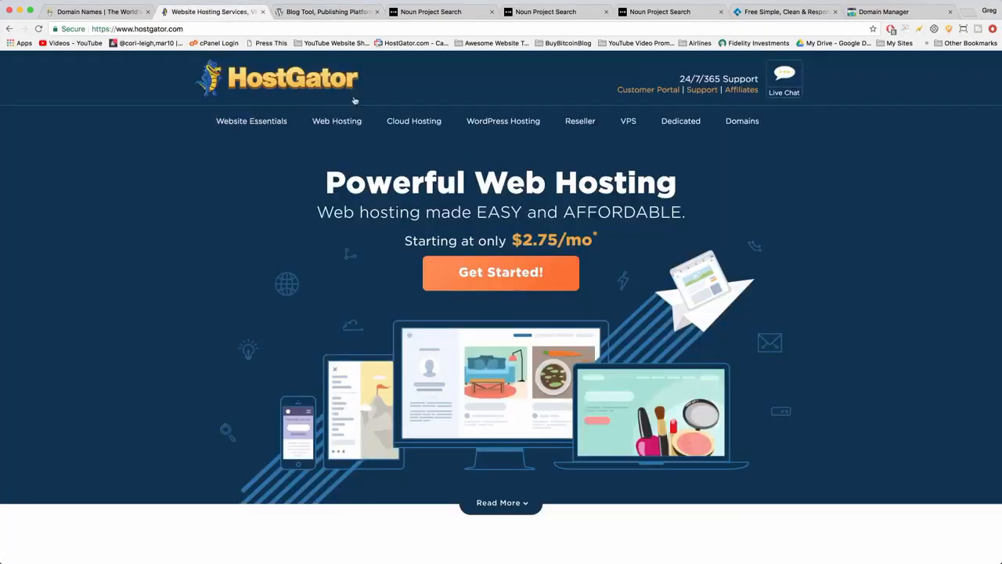
pyautogui.click(324, 13)
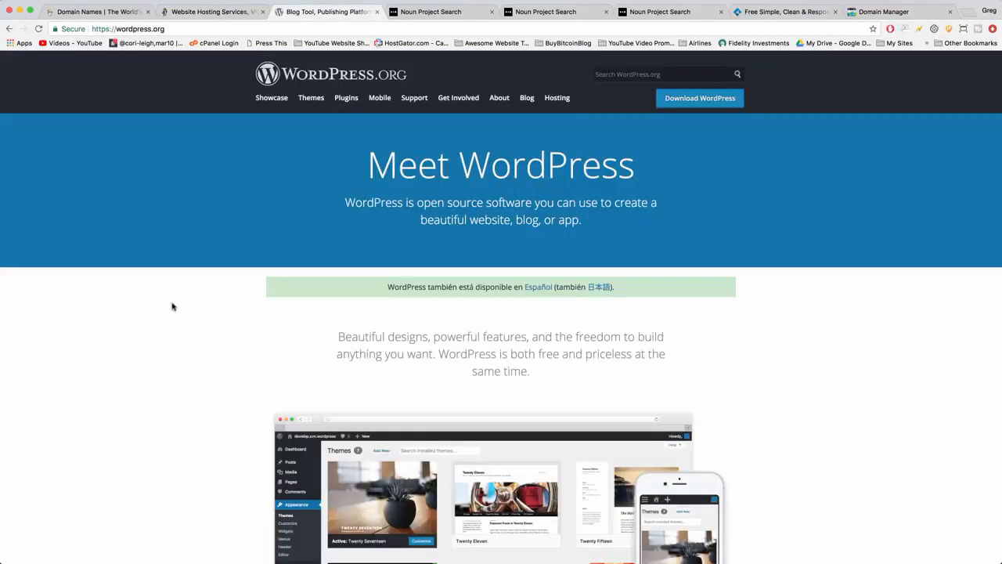
pyautogui.scroll(-2, 174, 264)
pyautogui.scroll(-10, 174, 264)
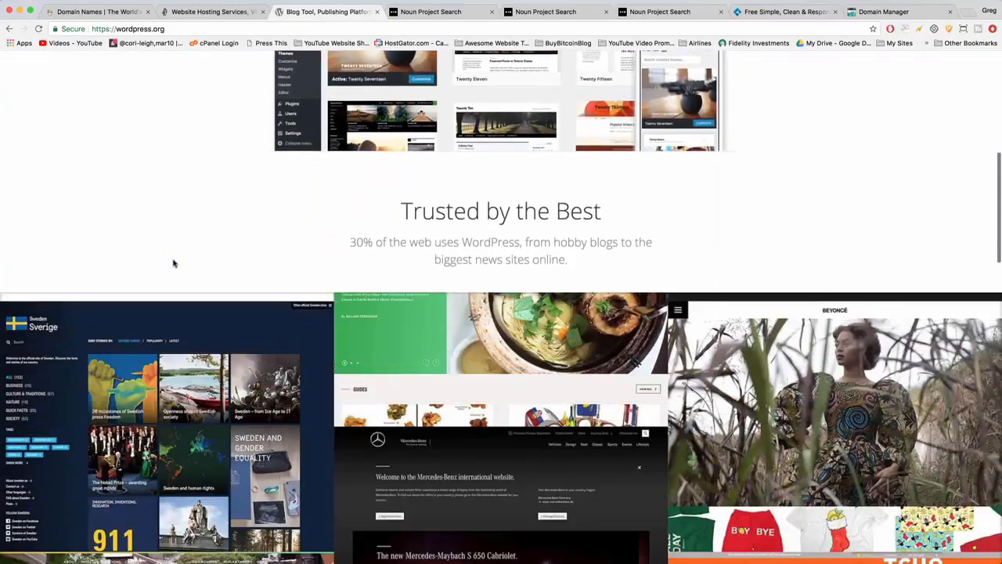
pyautogui.scroll(-10, 173, 264)
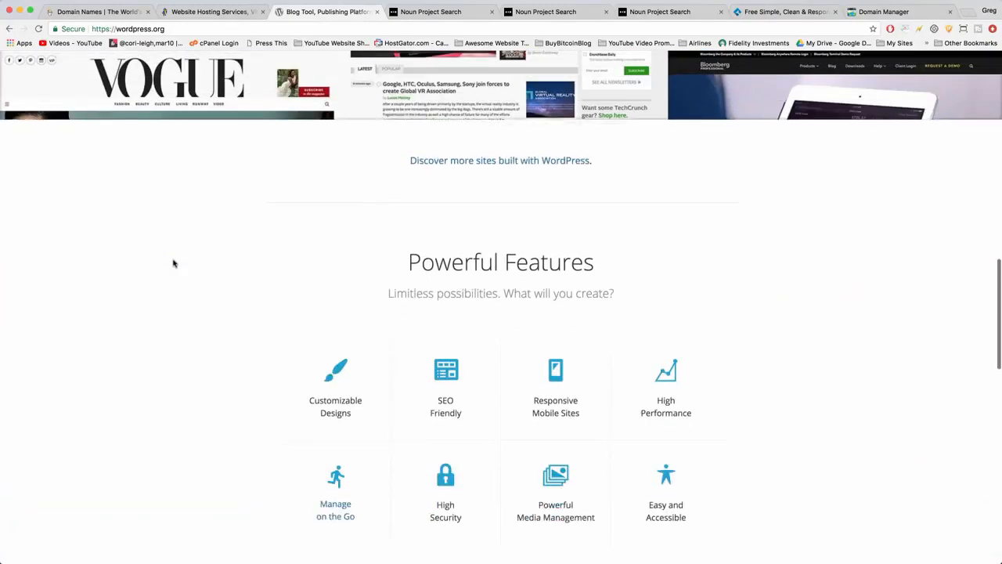
pyautogui.scroll(-10, 173, 264)
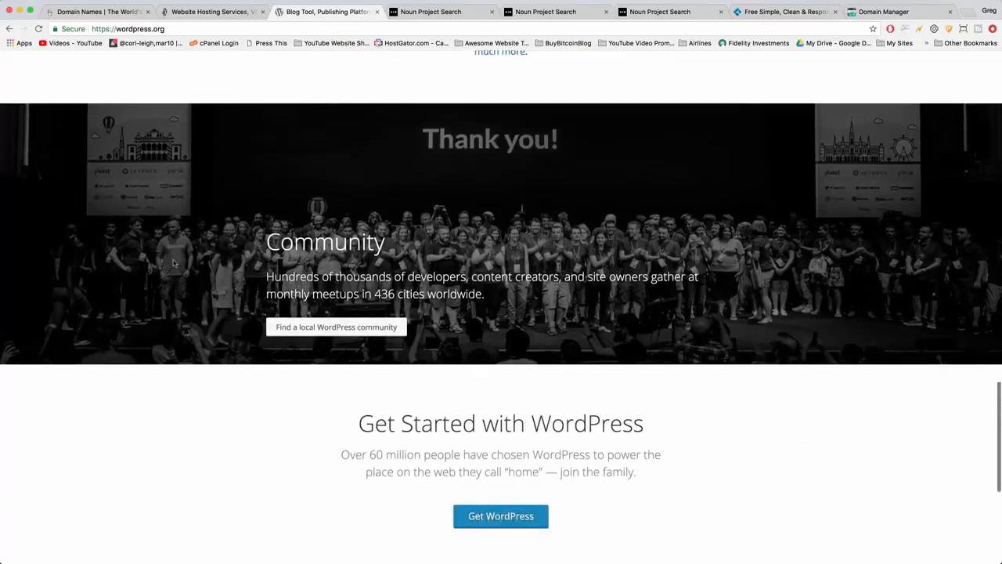
pyautogui.scroll(-3, 174, 264)
pyautogui.scroll(8, 174, 263)
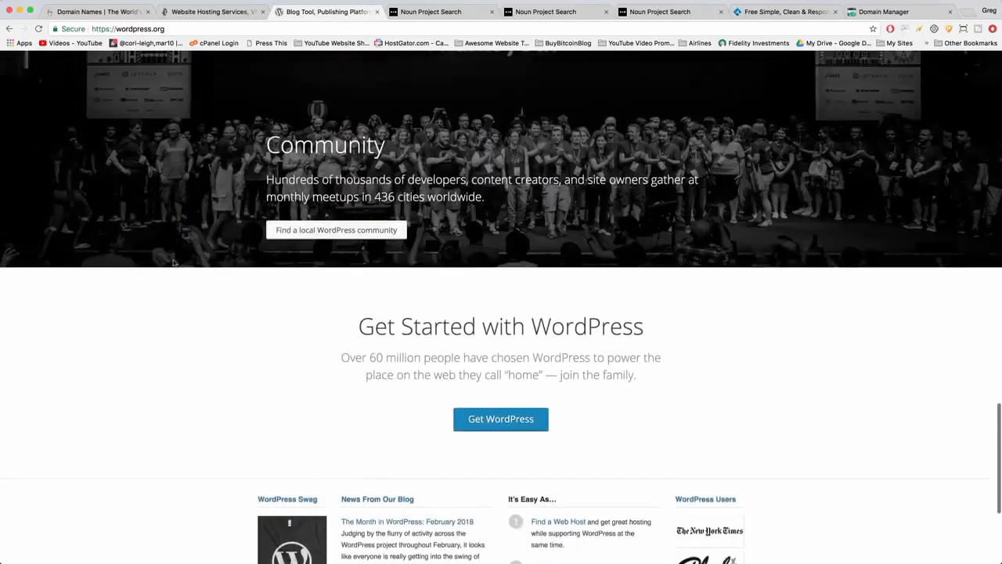
pyautogui.scroll(8, 174, 264)
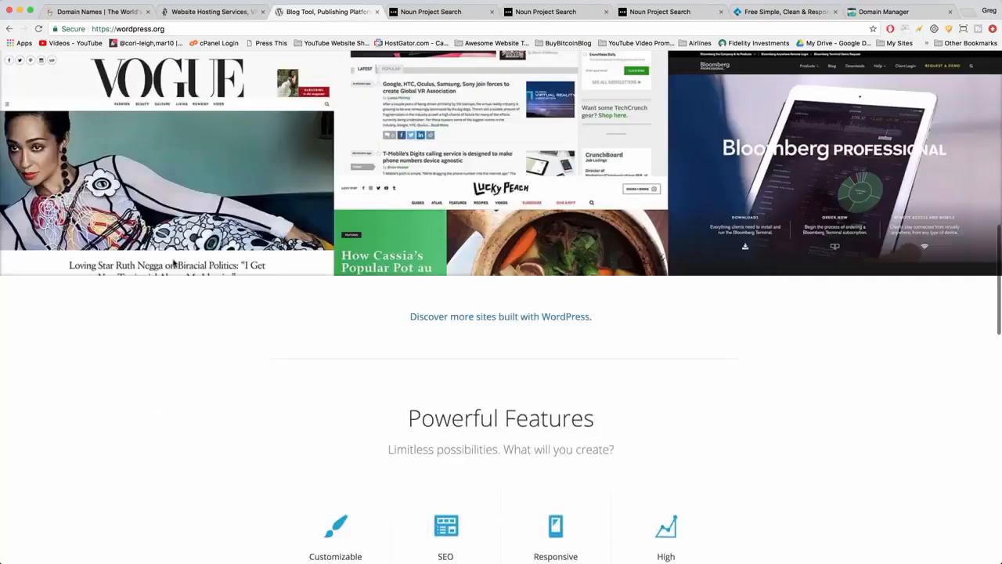
# Check on GoDaddy whether the domain name bestwebsitetutorialonthefreakinplanet is available.
pyautogui.click(110, 13)
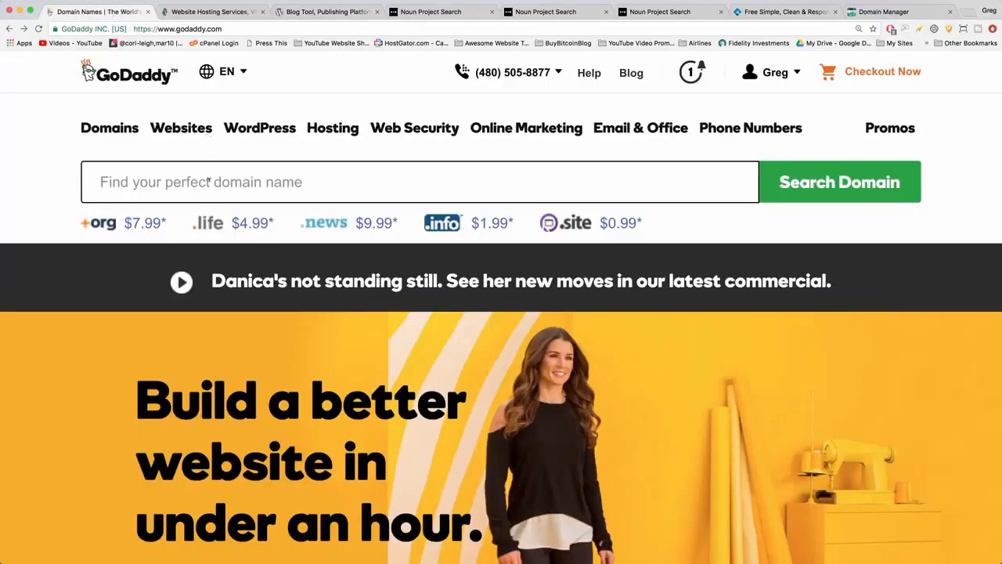
pyautogui.click(209, 181)
pyautogui.write('bestwebsitetutorialonthefreakinplanet')
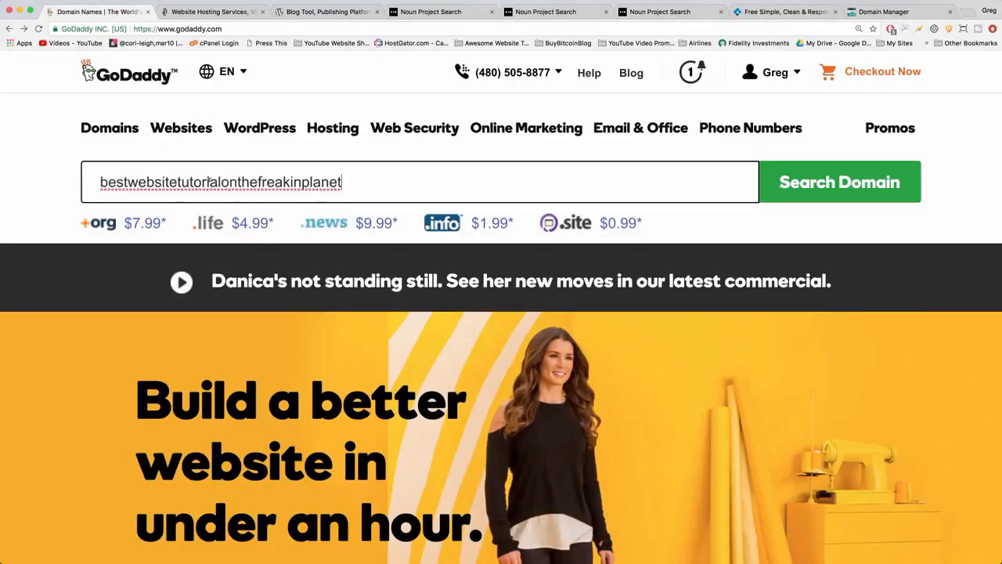
pyautogui.click(783, 182)
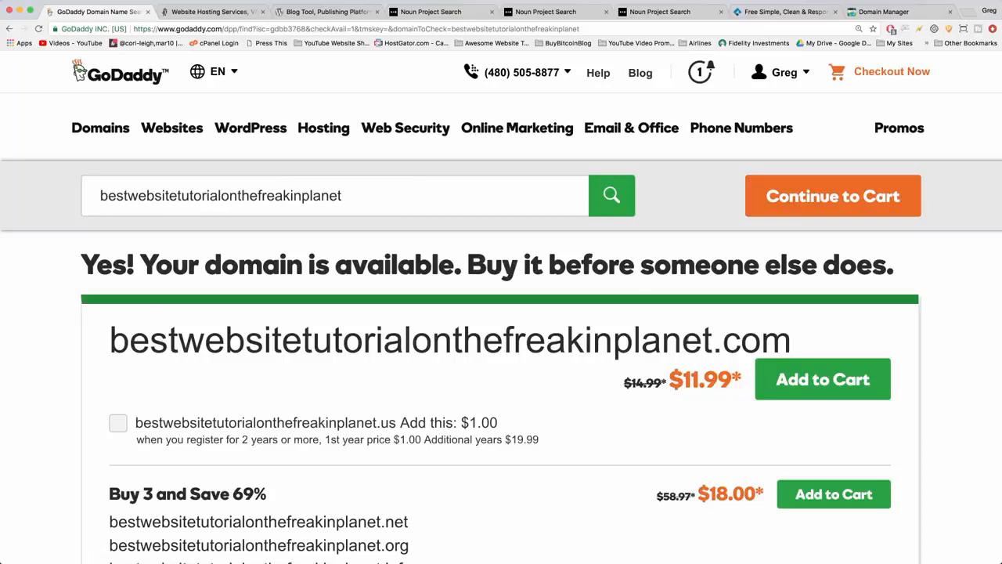
pyautogui.moveTo(100, 196); pyautogui.dragTo(345, 200)
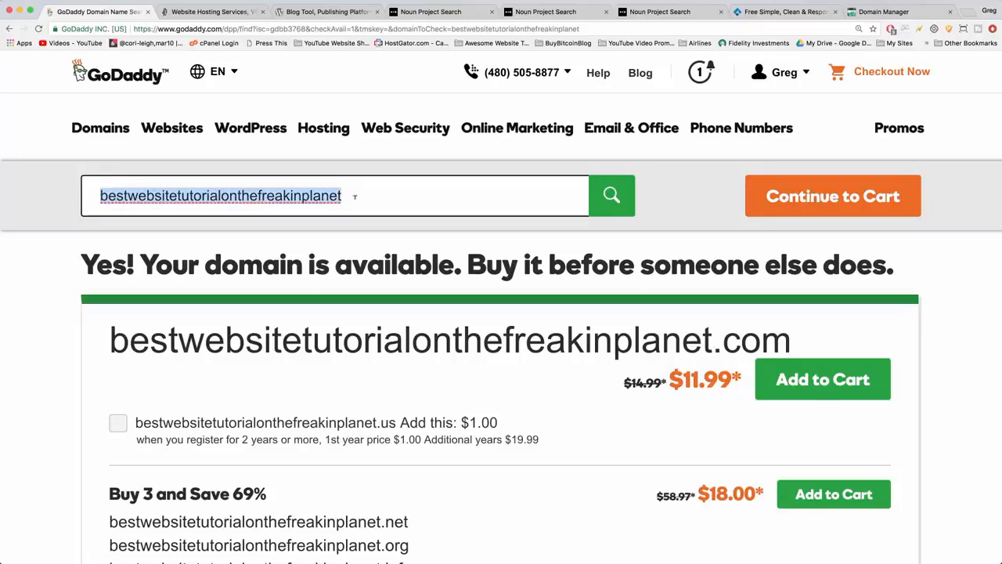
pyautogui.doubleClick(354, 196)
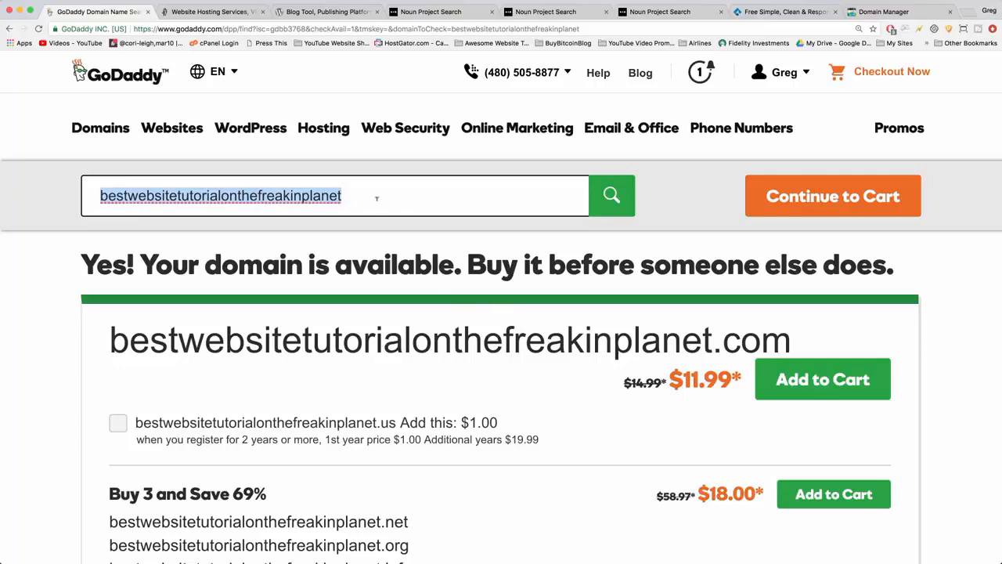
pyautogui.click(377, 199)
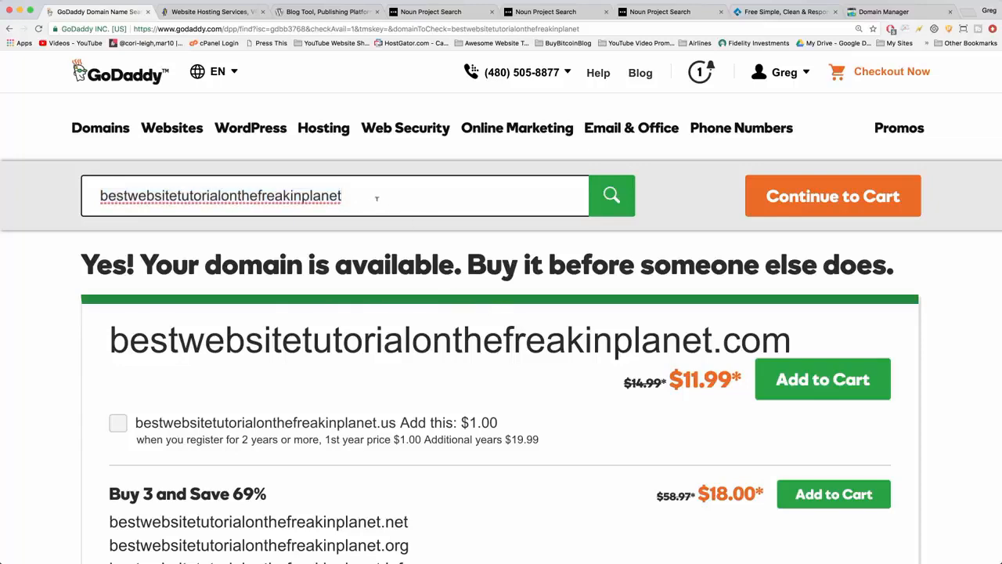
# Search for the .com domain made up of the site owner's full name.
pyautogui.moveTo(374, 194); pyautogui.dragTo(62, 193)
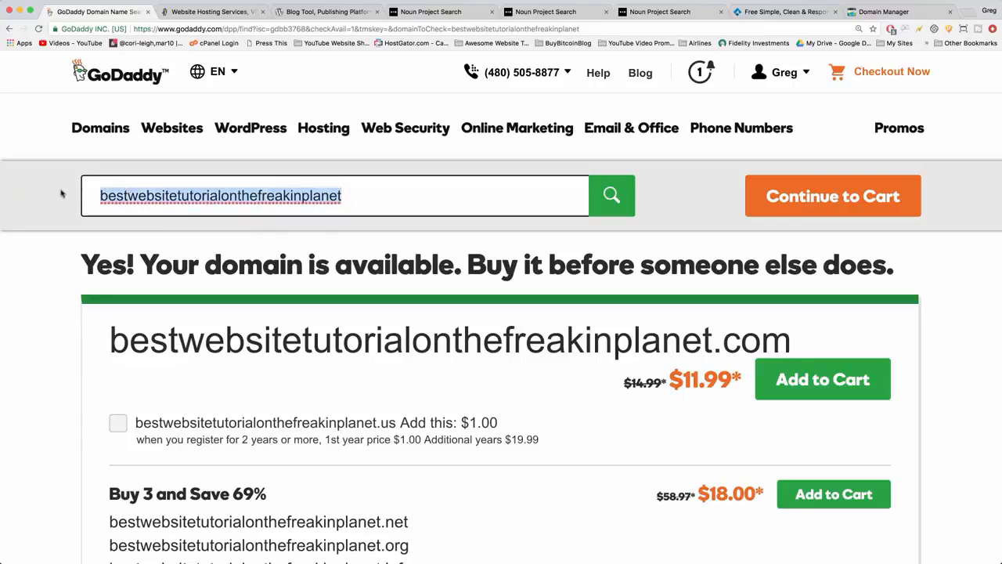
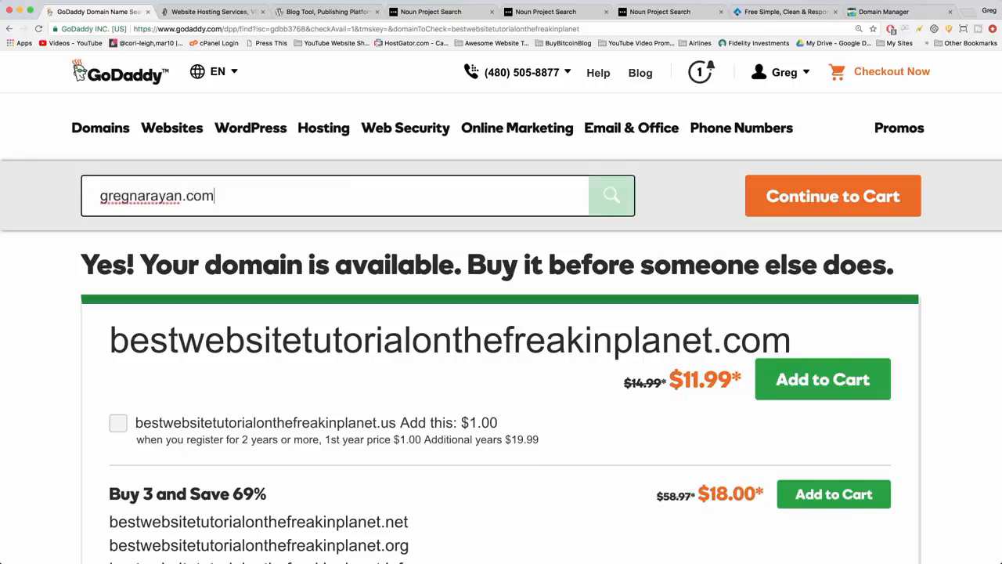
pyautogui.press('Return')
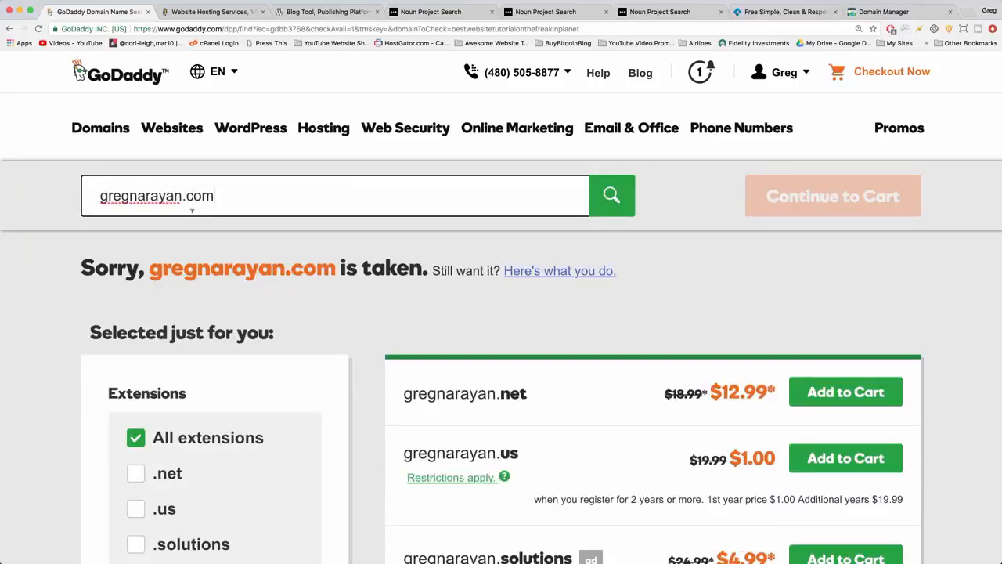
# Insert "tutorials" before .com in the searched domain and check its availability.
pyautogui.click(183, 195)
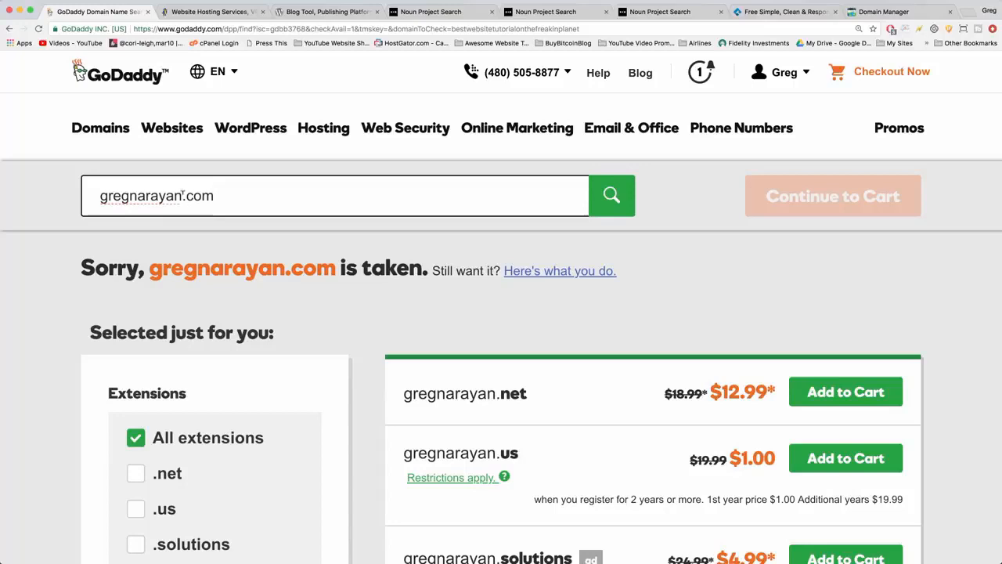
pyautogui.write('tutorials')
pyautogui.press('Return')
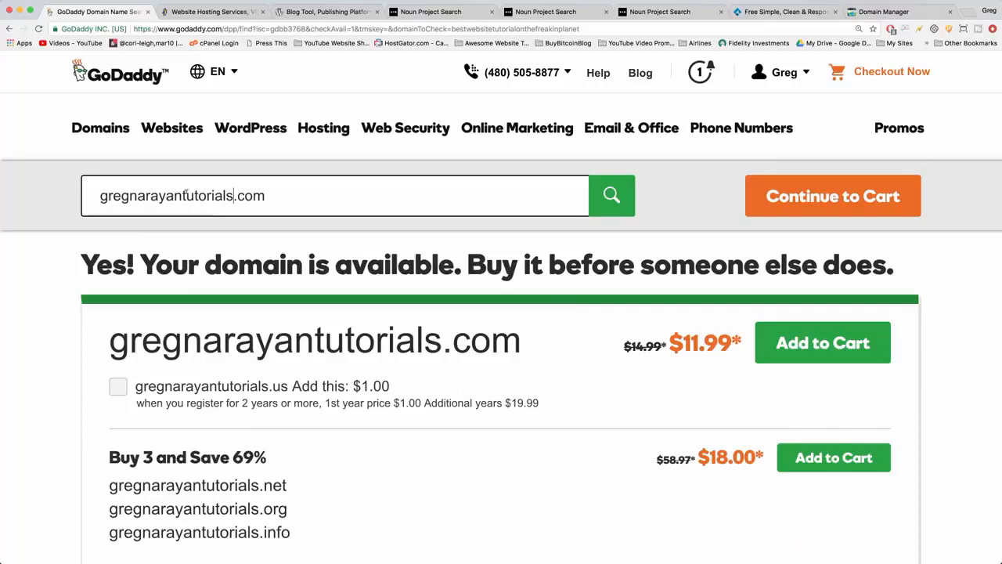
# Replace the searched domain with twitter.com and check its availability.
pyautogui.moveTo(293, 200); pyautogui.dragTo(40, 201)
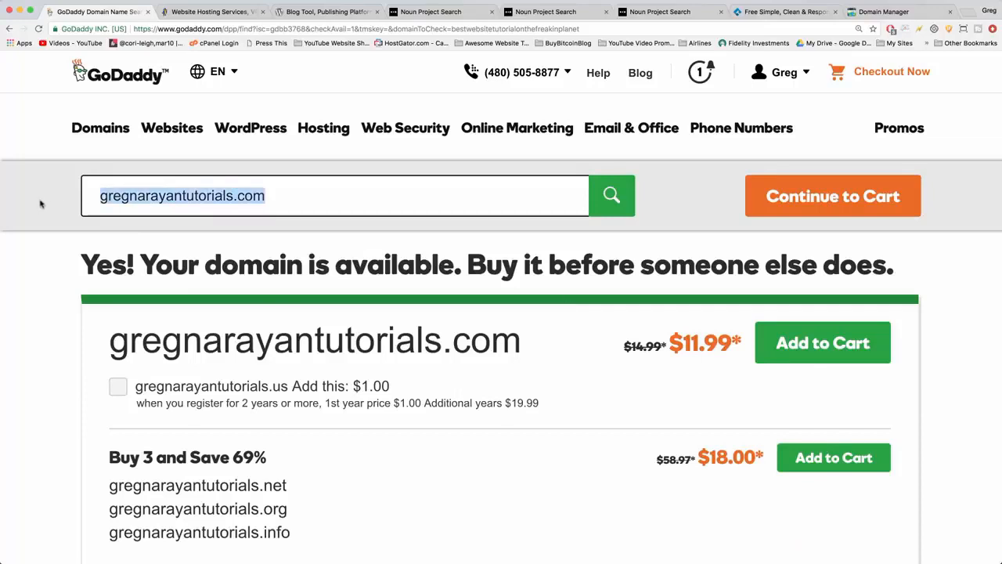
pyautogui.write('twitter.com')
pyautogui.press('Return')
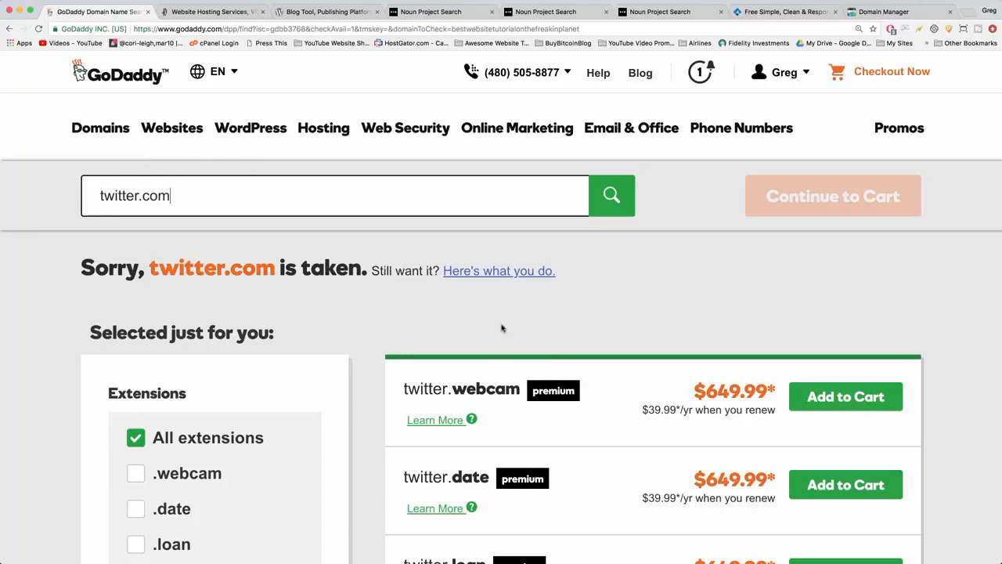
# Search for the .com domain combining the site owner's full name with "websites" and add it to the cart.
pyautogui.tripleClick(134, 196)
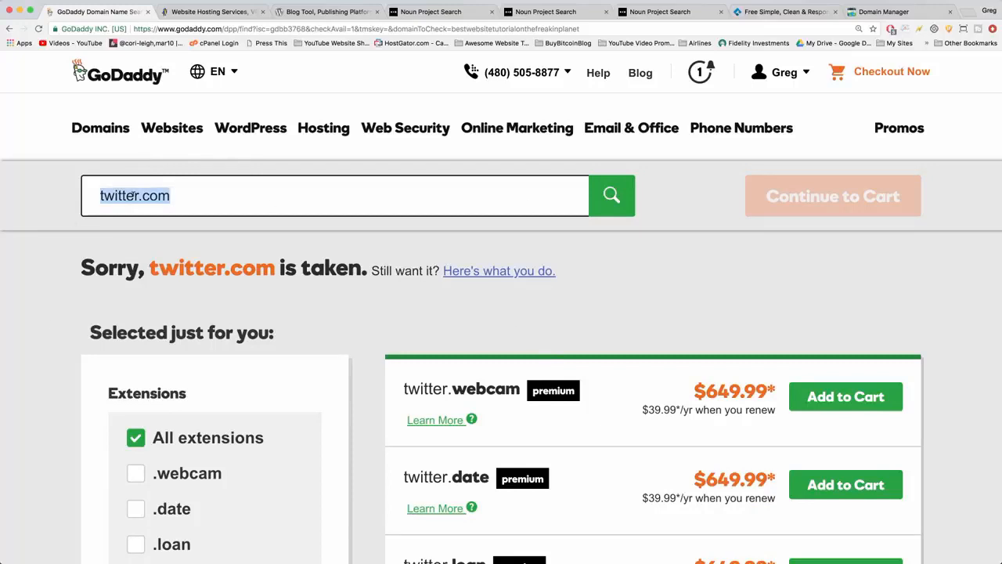
pyautogui.write('gregnarayanwebsites.com')
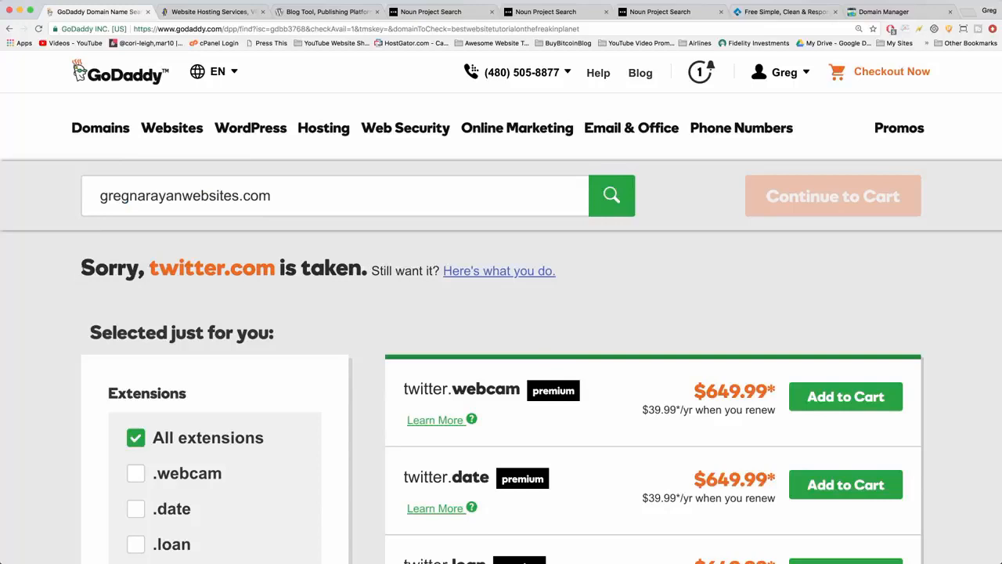
pyautogui.moveTo(81, 268); pyautogui.dragTo(348, 268)
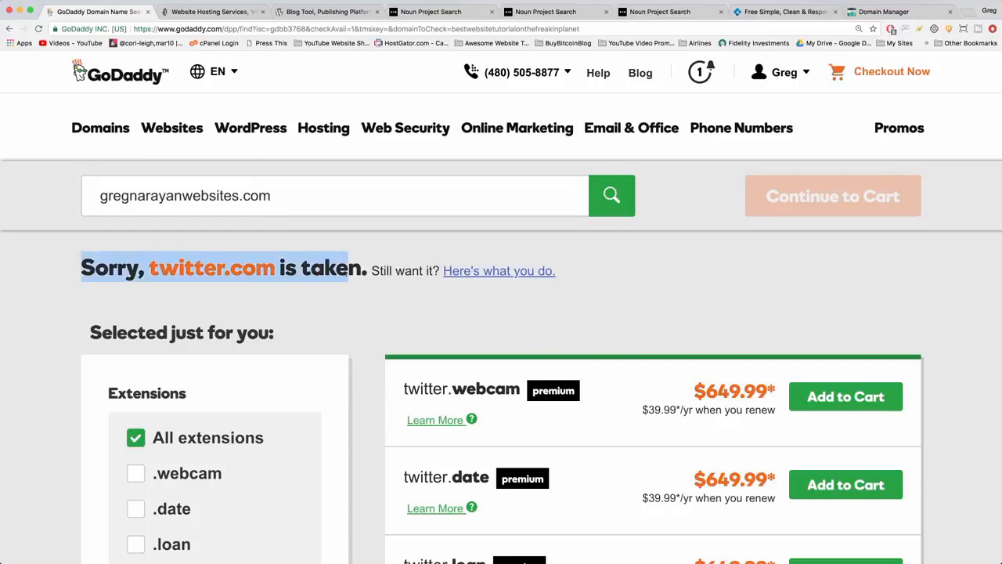
pyautogui.click(370, 271)
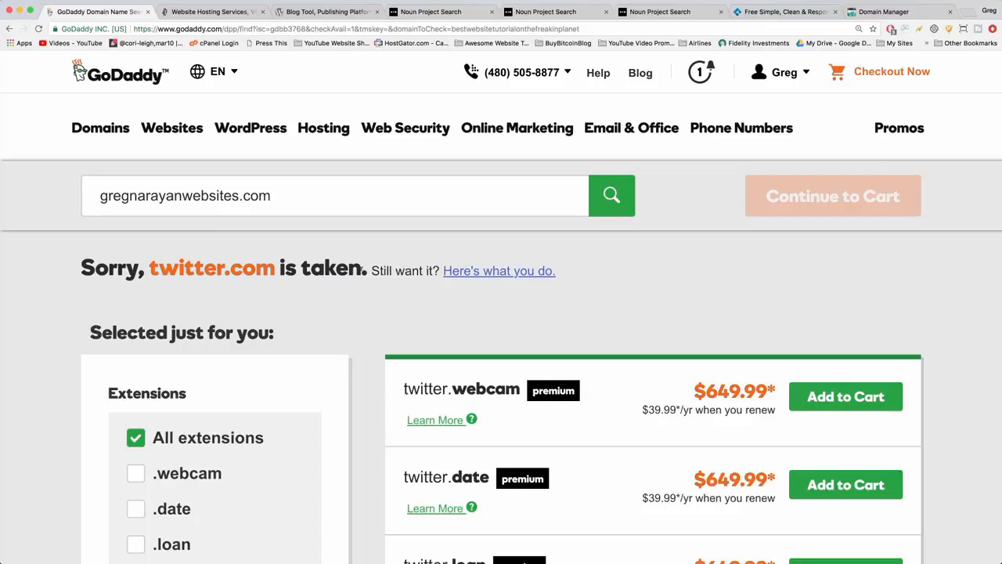
pyautogui.click(279, 199)
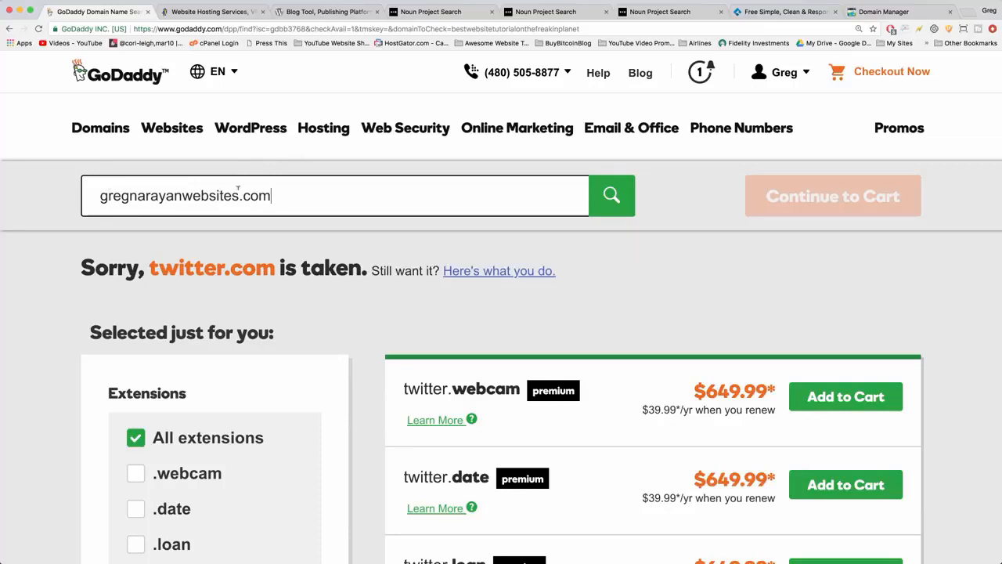
pyautogui.click(613, 200)
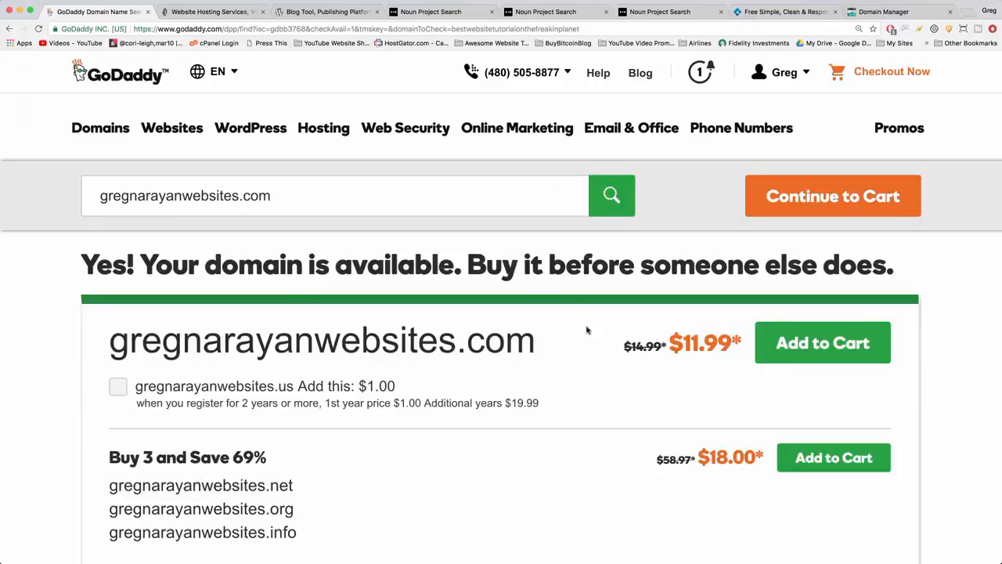
pyautogui.click(818, 352)
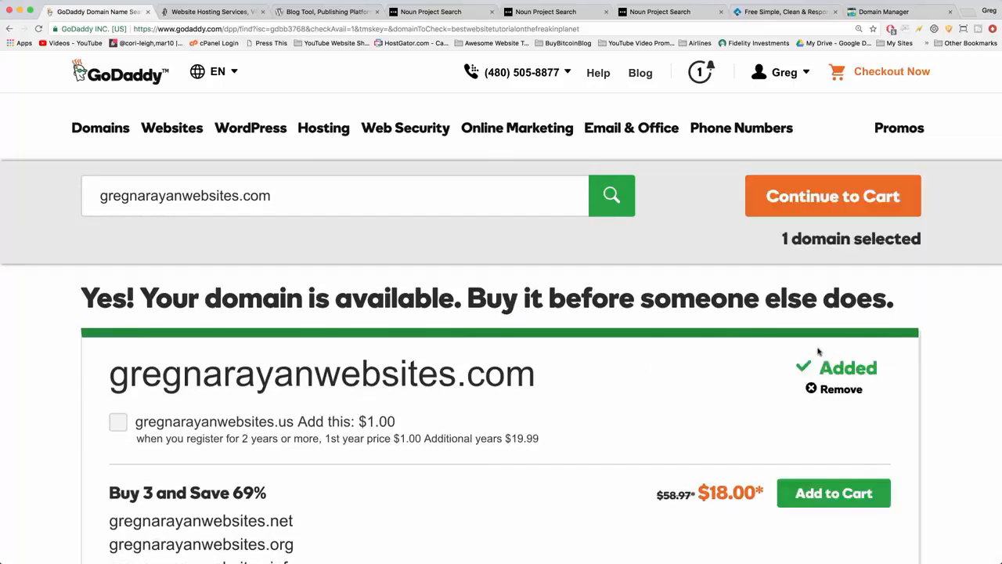
# Proceed to the cart with the selected domain, declining privacy protection and keeping No Thanks for the matching email address.
pyautogui.click(830, 196)
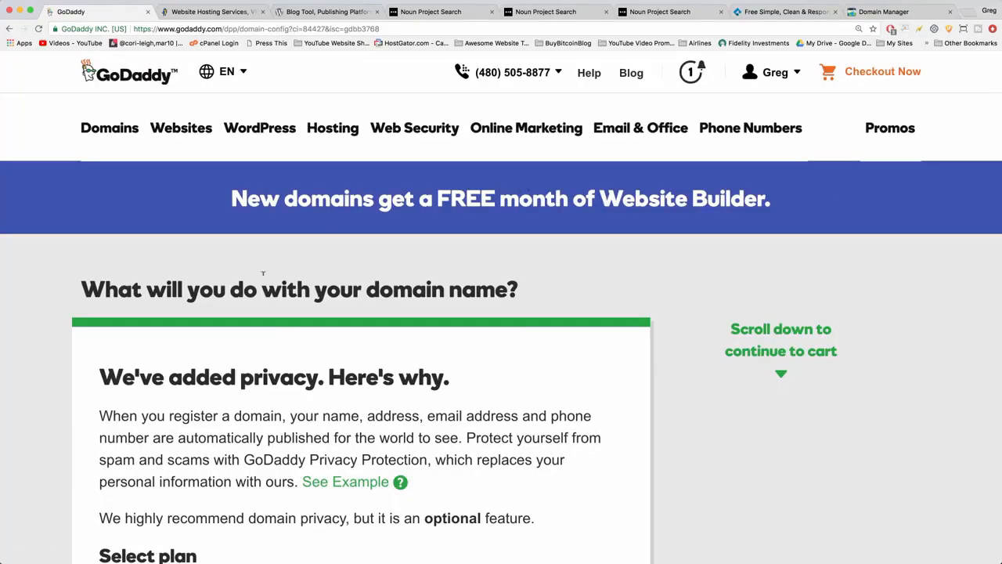
pyautogui.scroll(-2, 486, 324)
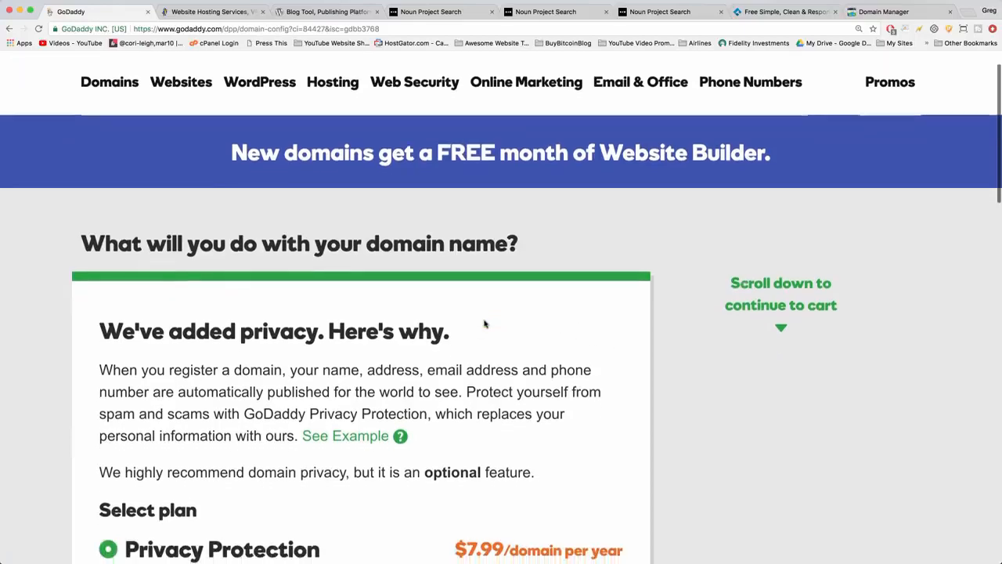
pyautogui.scroll(-5, 485, 324)
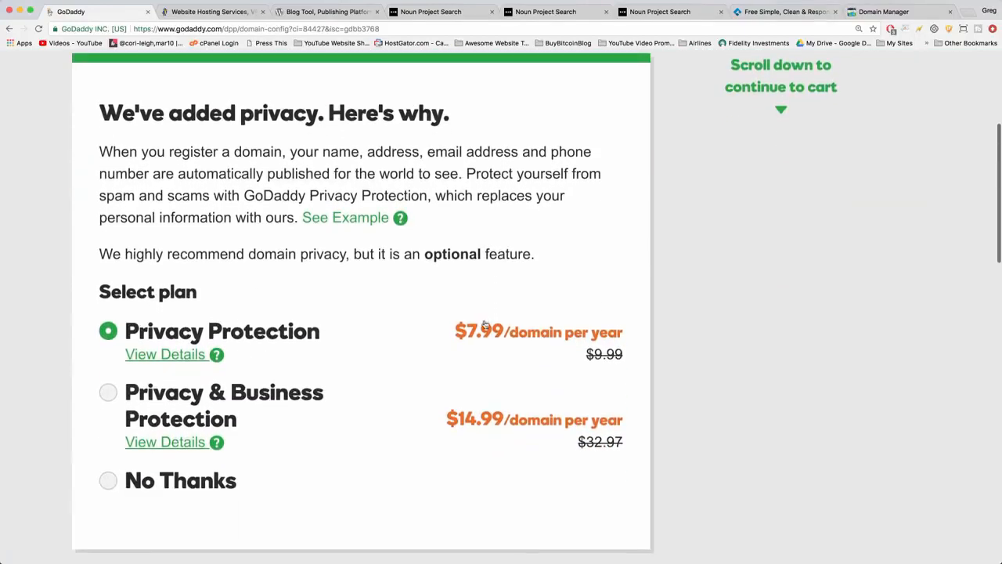
pyautogui.scroll(-2, 484, 324)
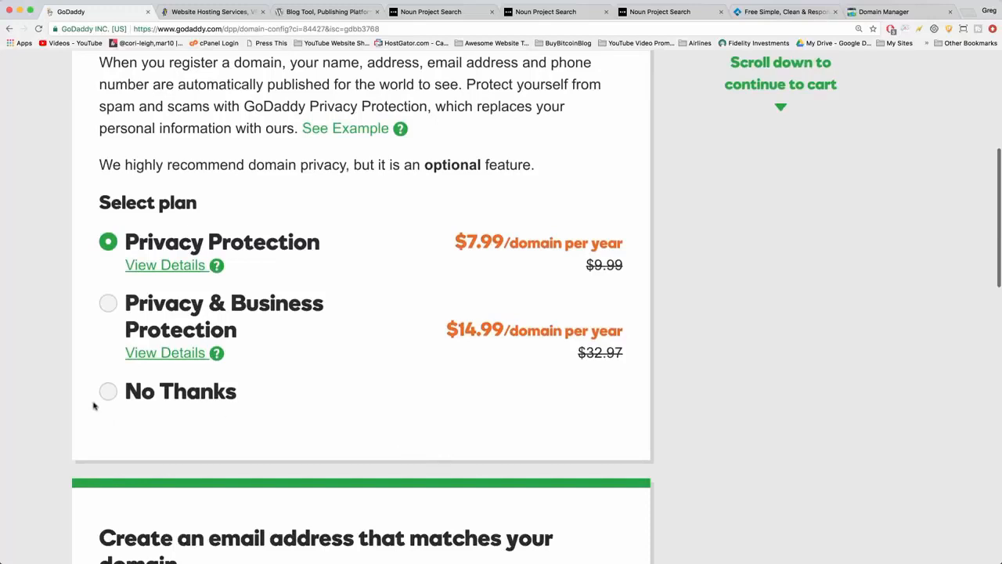
pyautogui.click(108, 391)
pyautogui.scroll(-3, 452, 402)
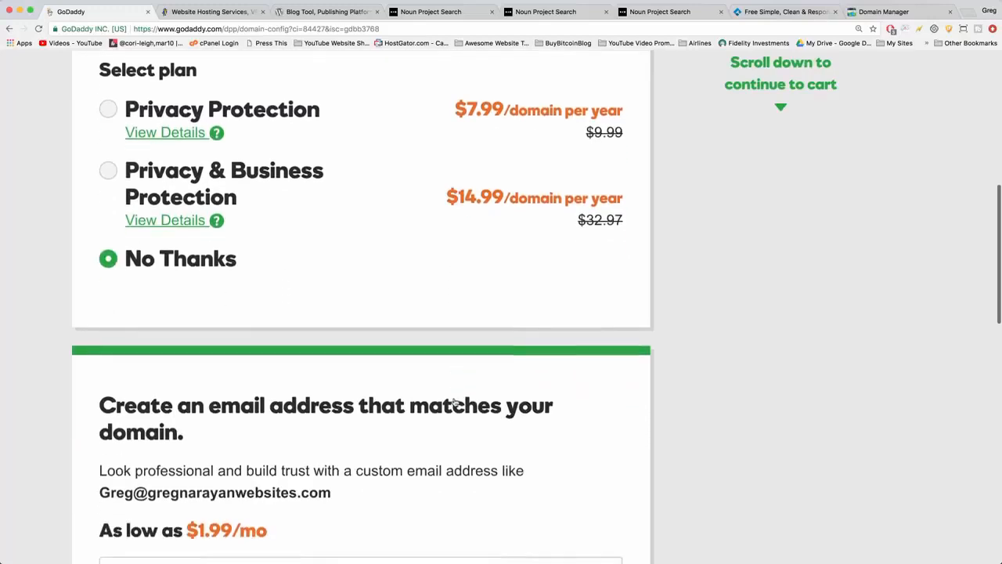
pyautogui.scroll(-5, 454, 402)
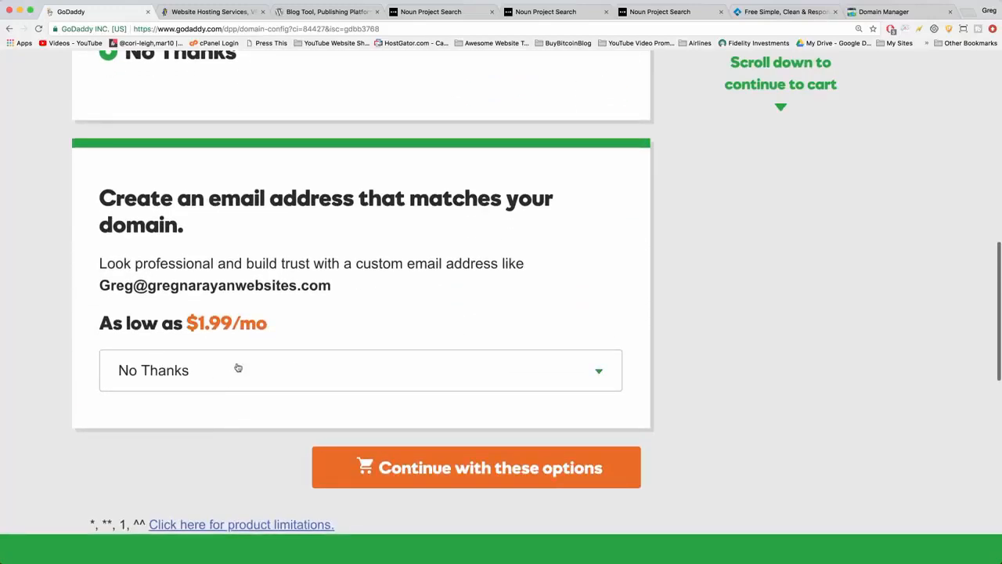
pyautogui.click(460, 468)
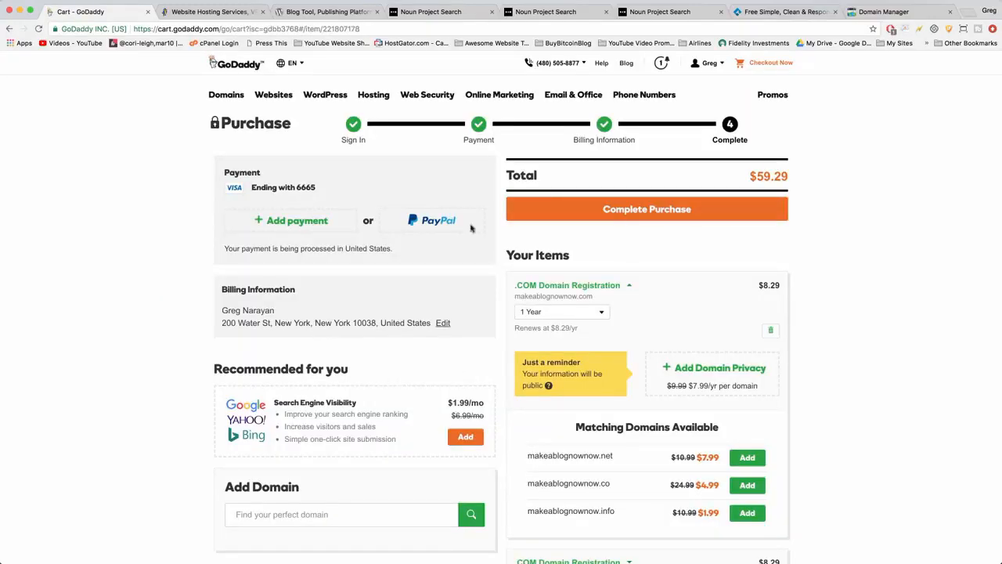
# Remove the random-letter .com domain starting with "hjkhkj" from the cart items.
pyautogui.scroll(-5, 448, 234)
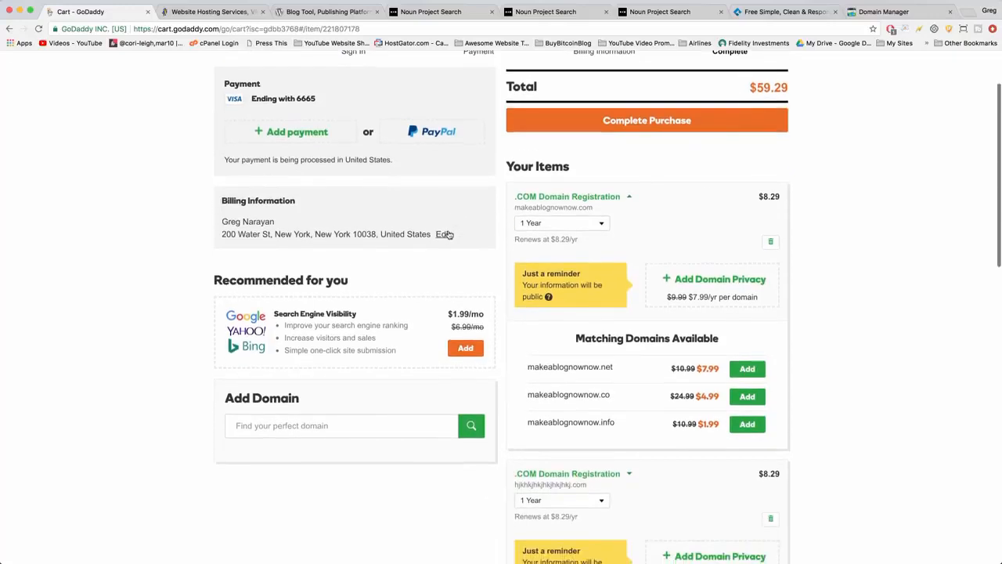
pyautogui.scroll(-2, 455, 423)
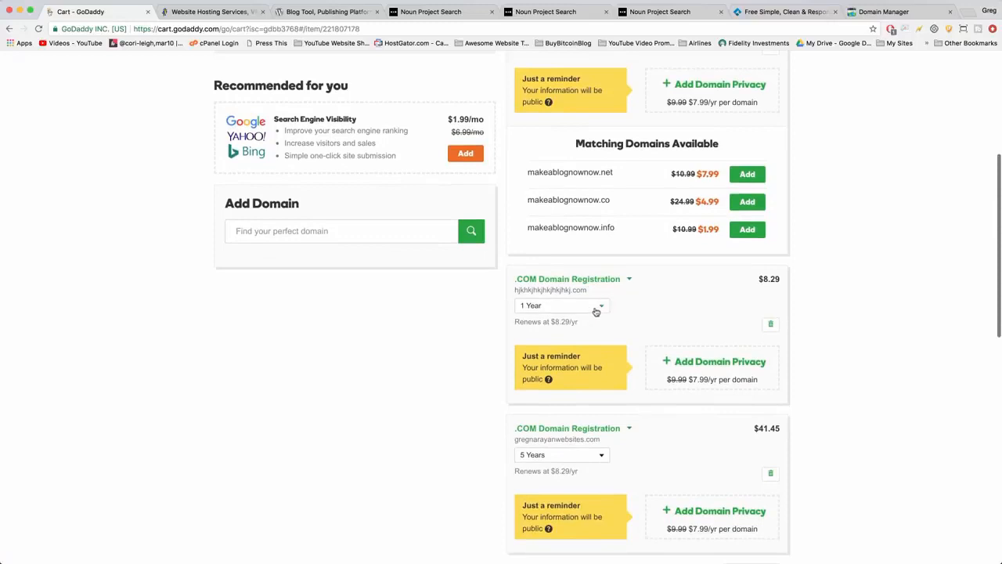
pyautogui.click(597, 312)
pyautogui.click(650, 315)
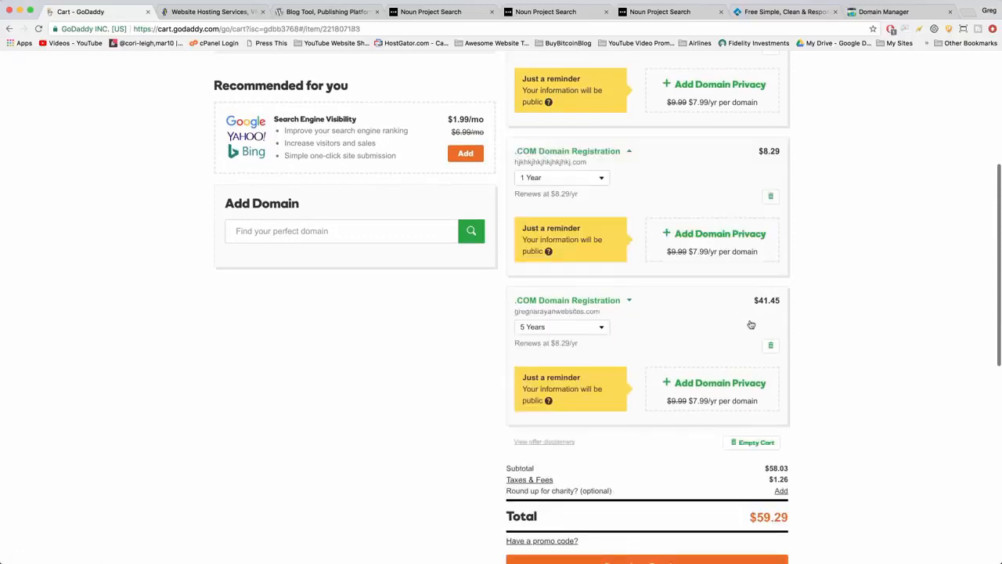
pyautogui.click(771, 197)
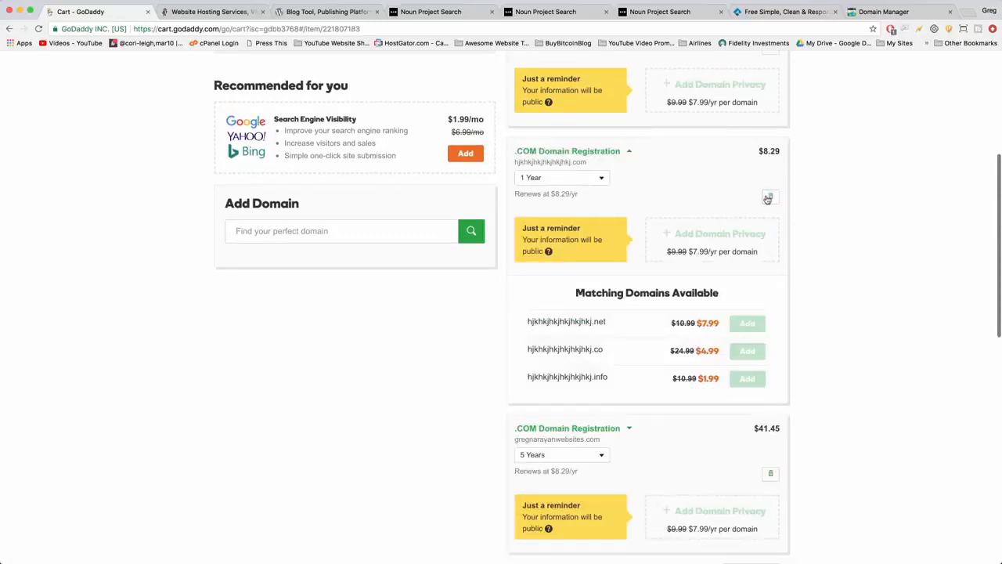
# Set the "websites" domain's registration term to 1 Year and remove makeablognownow.com from the cart.
pyautogui.scroll(-1, 830, 293)
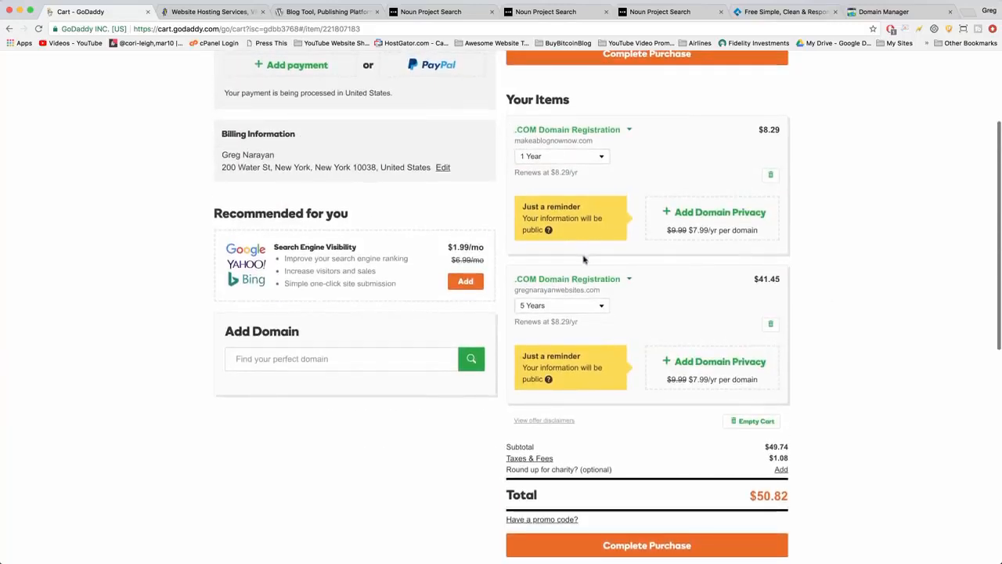
pyautogui.click(597, 308)
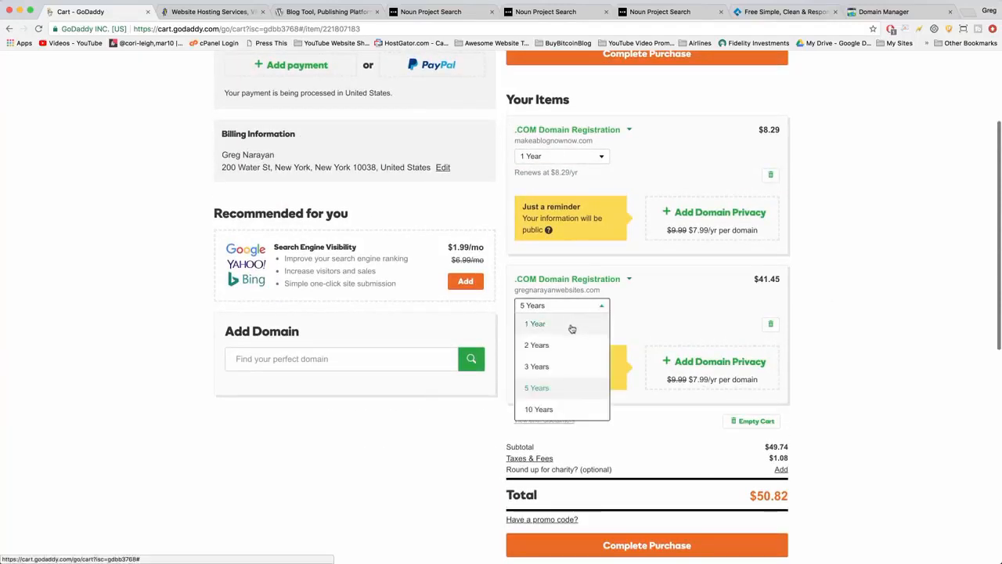
pyautogui.click(572, 324)
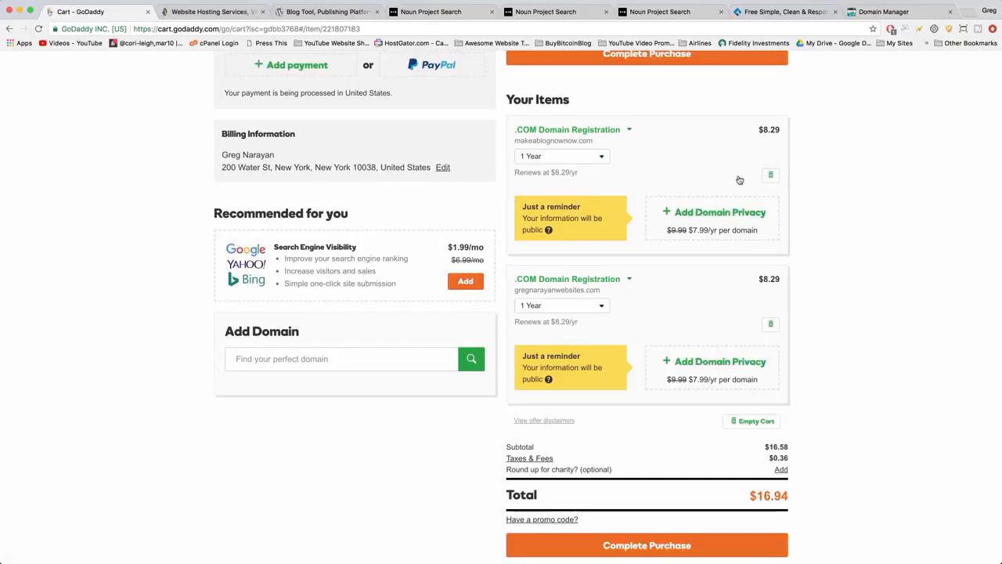
pyautogui.click(770, 176)
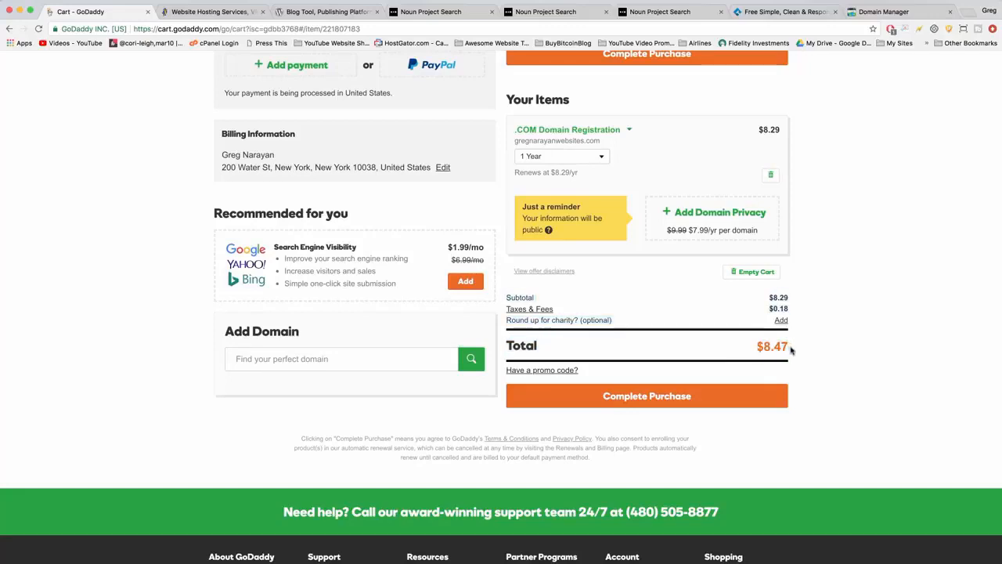
# Try registration terms of 2 Years and 3 Years for the remaining domain and set it back to 1 Year.
pyautogui.scroll(1, 619, 152)
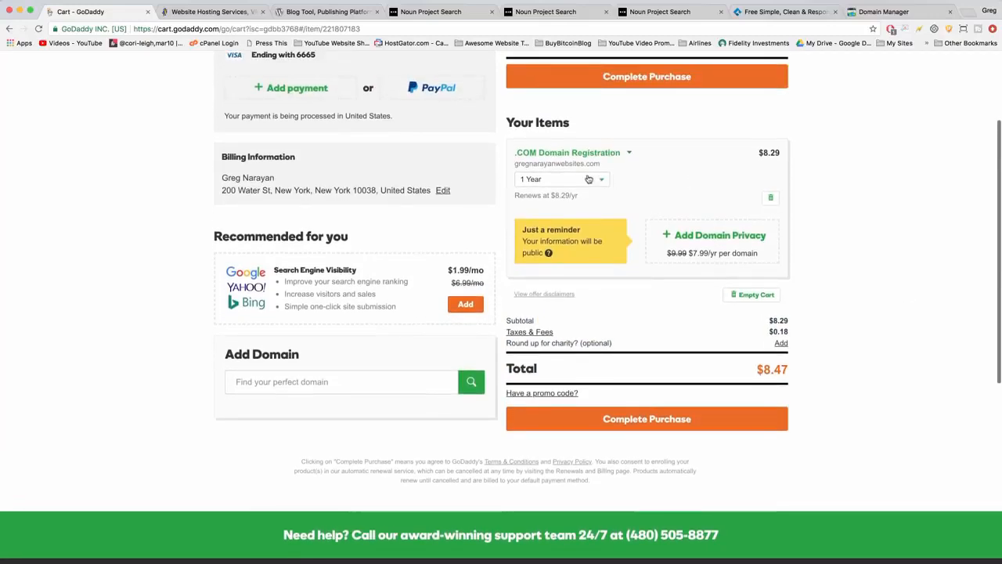
pyautogui.click(588, 179)
pyautogui.click(575, 217)
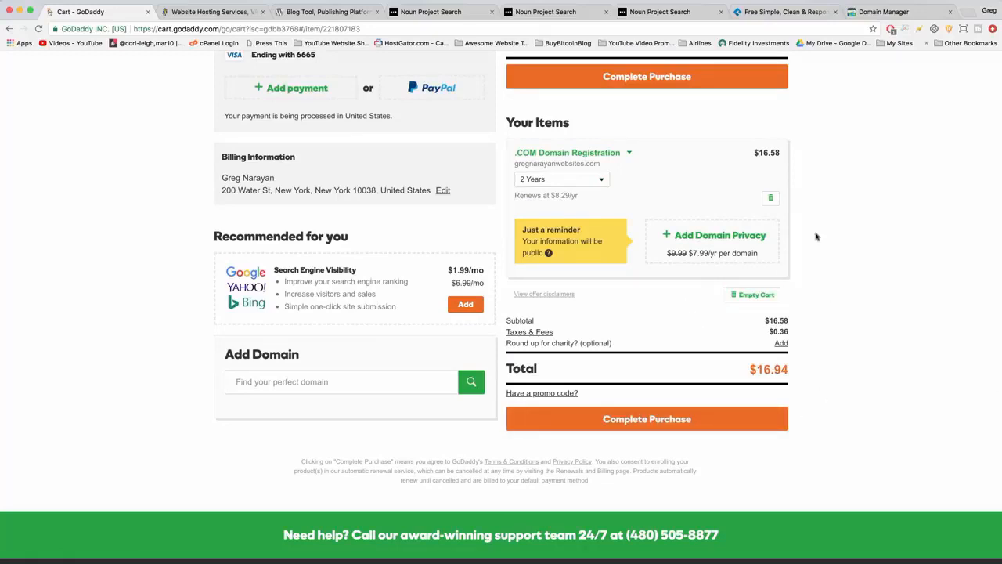
pyautogui.click(602, 181)
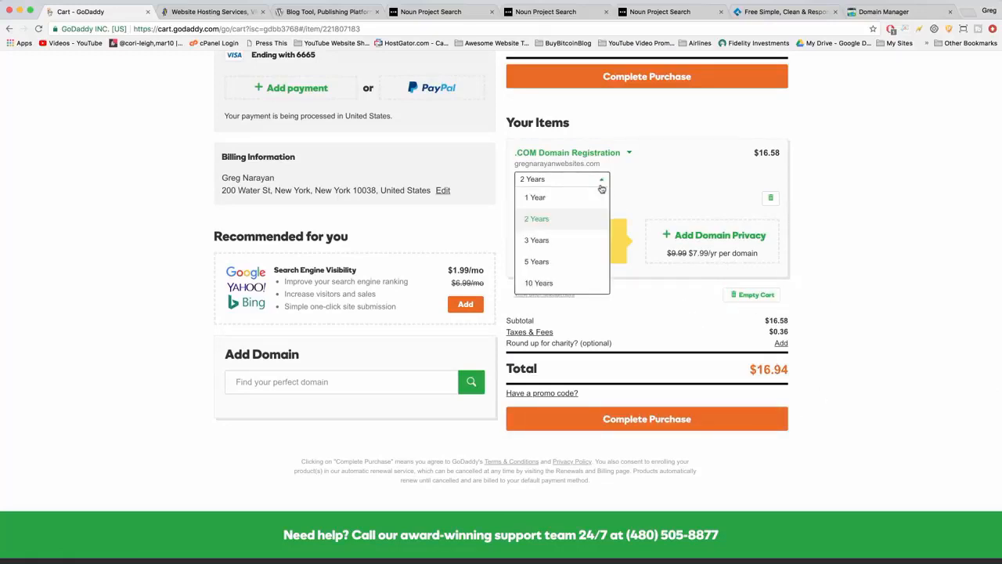
pyautogui.click(577, 240)
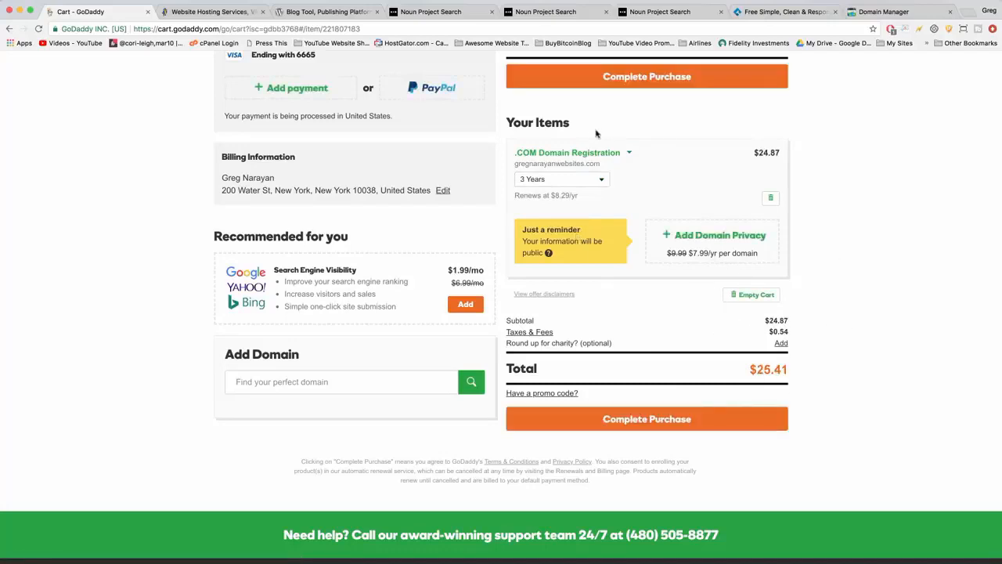
pyautogui.click(599, 181)
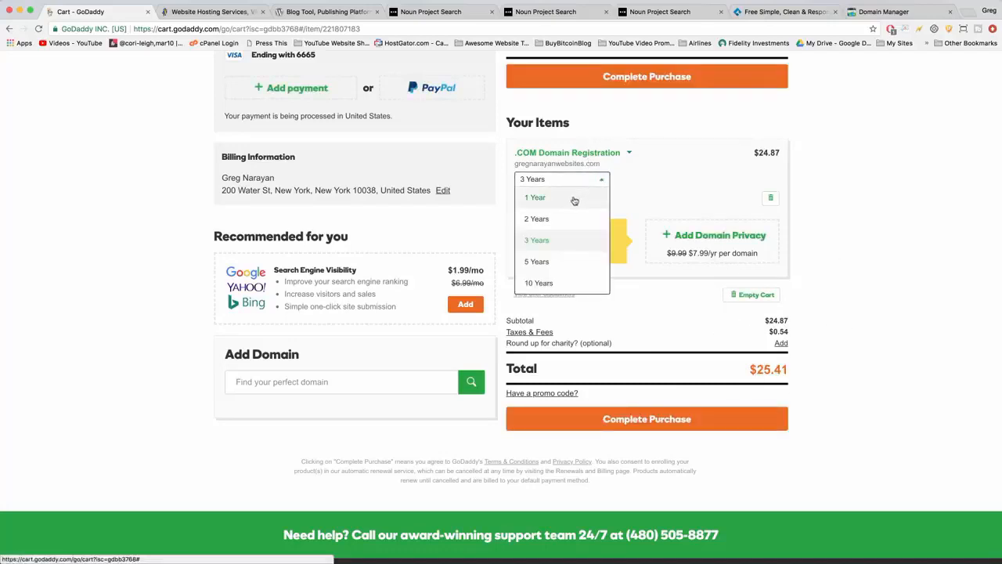
pyautogui.click(574, 198)
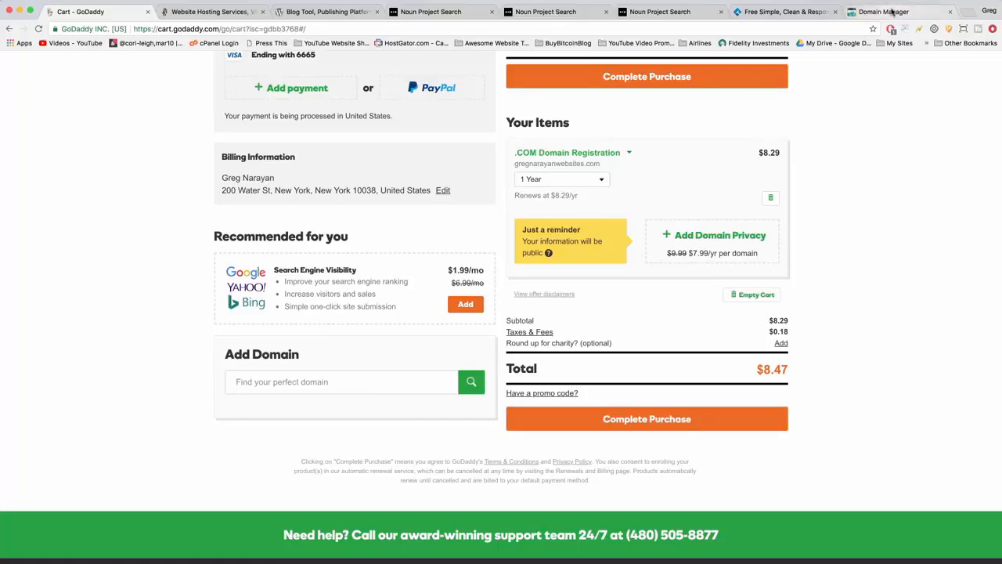
# Make Domain Manager the first of the open browser pages, glance at the cart and return to the domain list.
pyautogui.moveTo(893, 12); pyautogui.dragTo(119, 11)
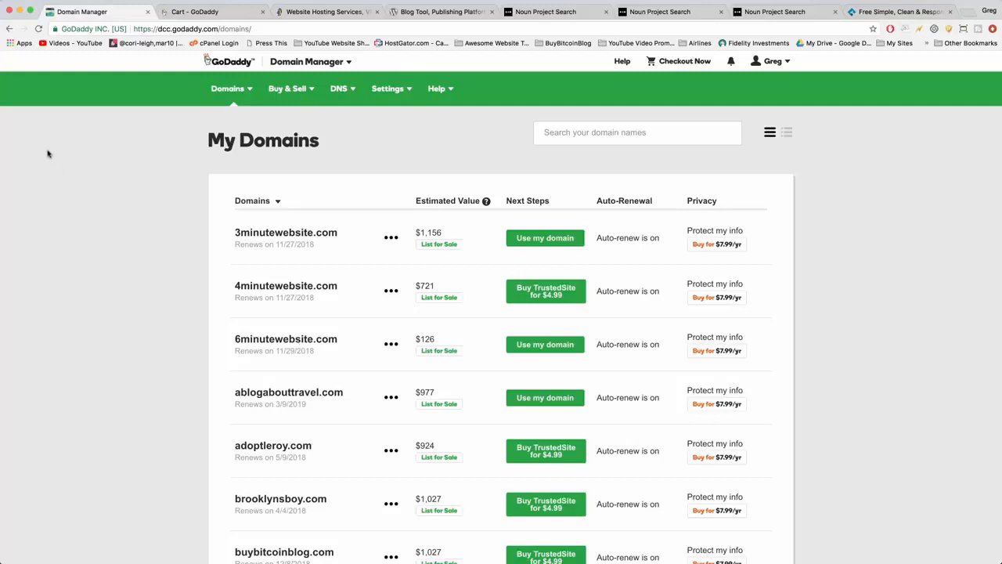
pyautogui.click(198, 14)
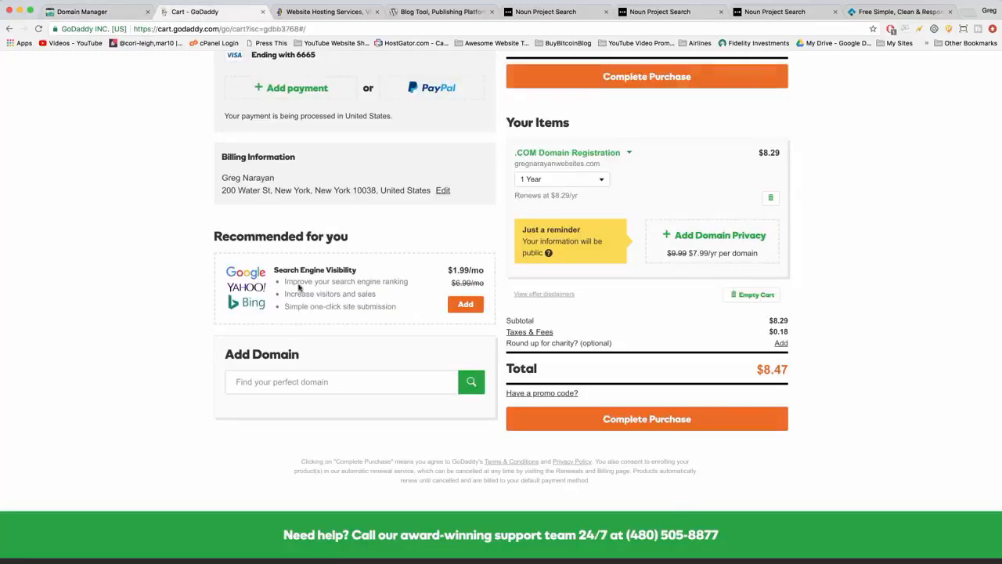
pyautogui.click(92, 13)
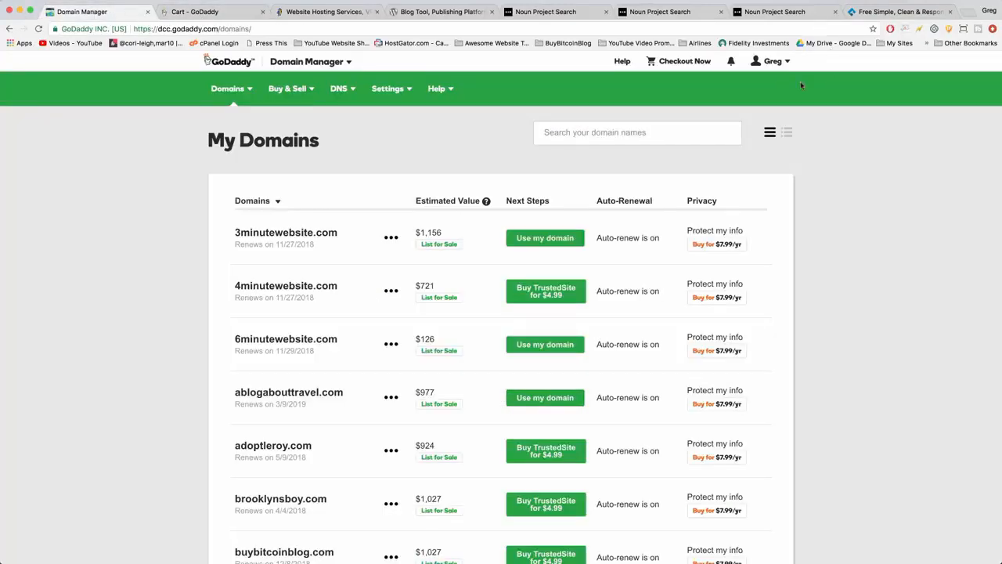
# Open the account's product overview, go to the management list of all domains, and highlight 6minutewebsite.com in it.
pyautogui.click(774, 61)
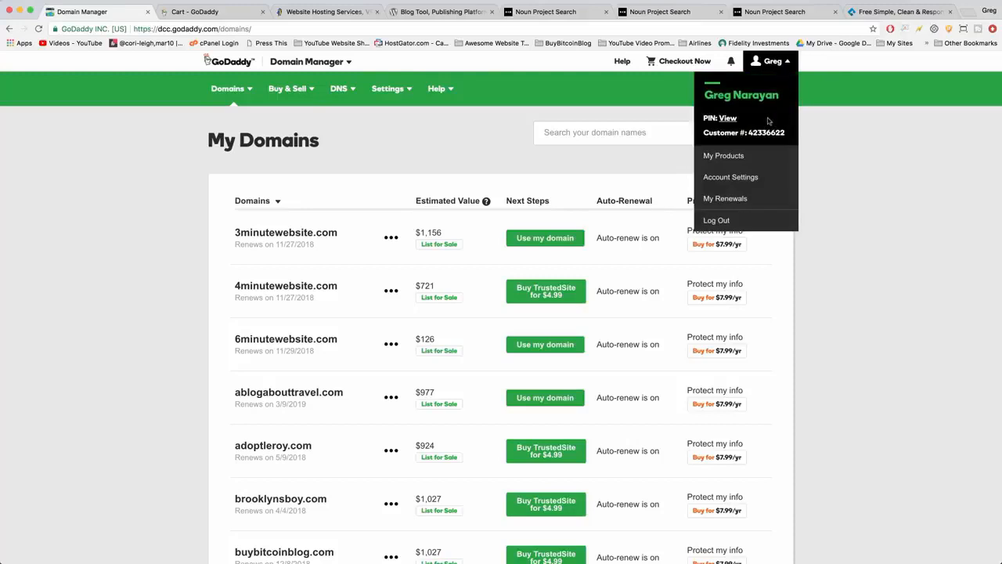
pyautogui.click(712, 158)
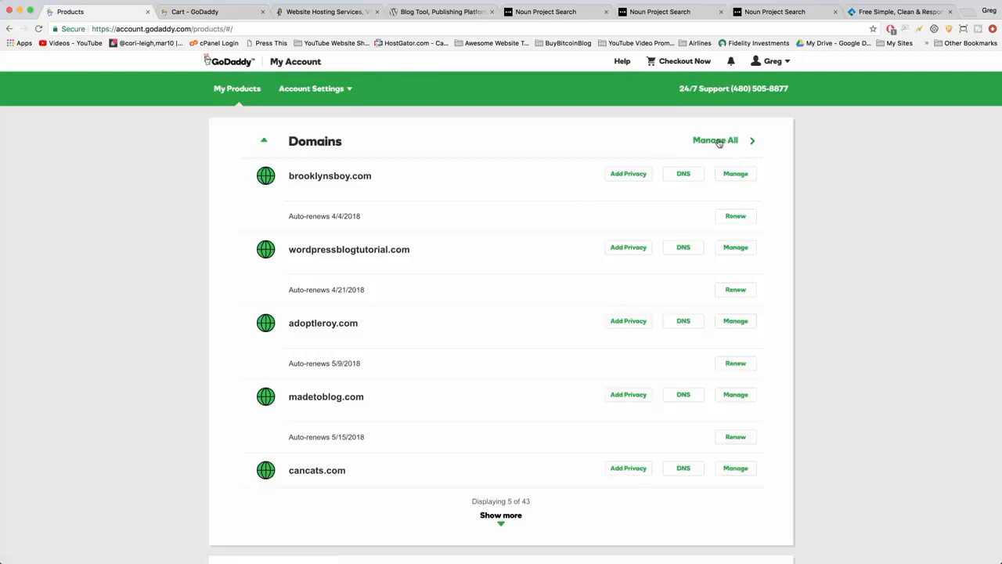
pyautogui.click(717, 141)
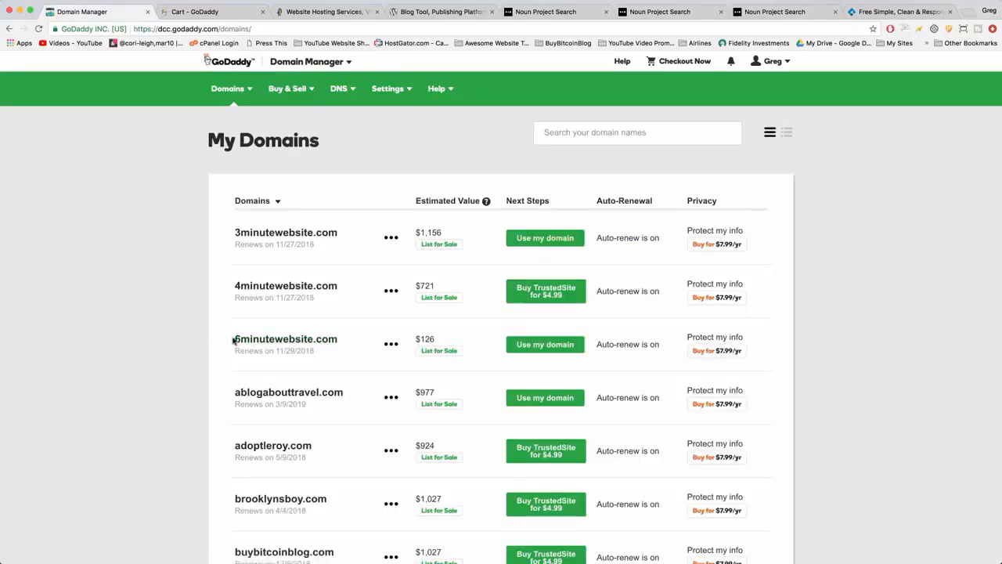
pyautogui.moveTo(233, 339); pyautogui.dragTo(345, 334)
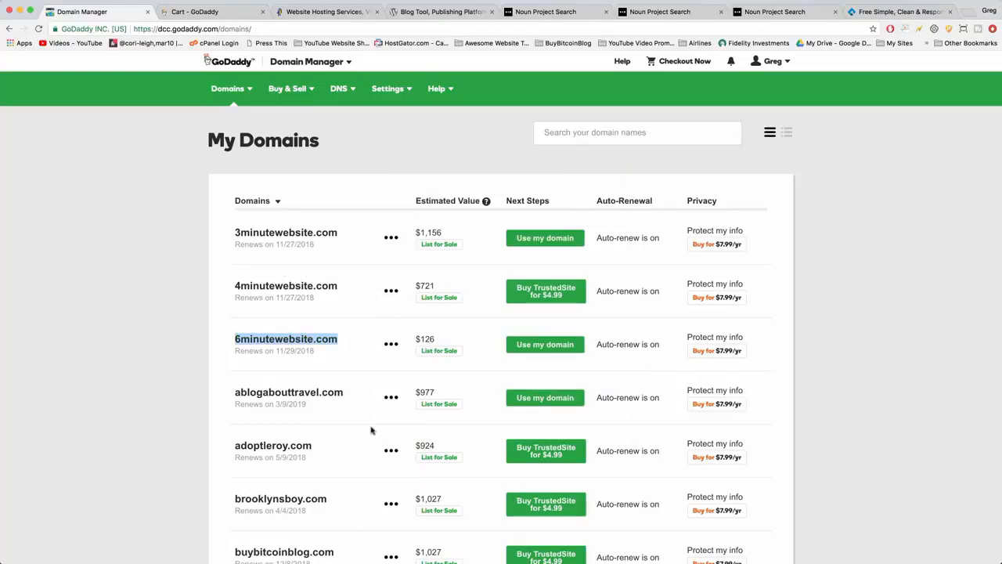
pyautogui.click(185, 386)
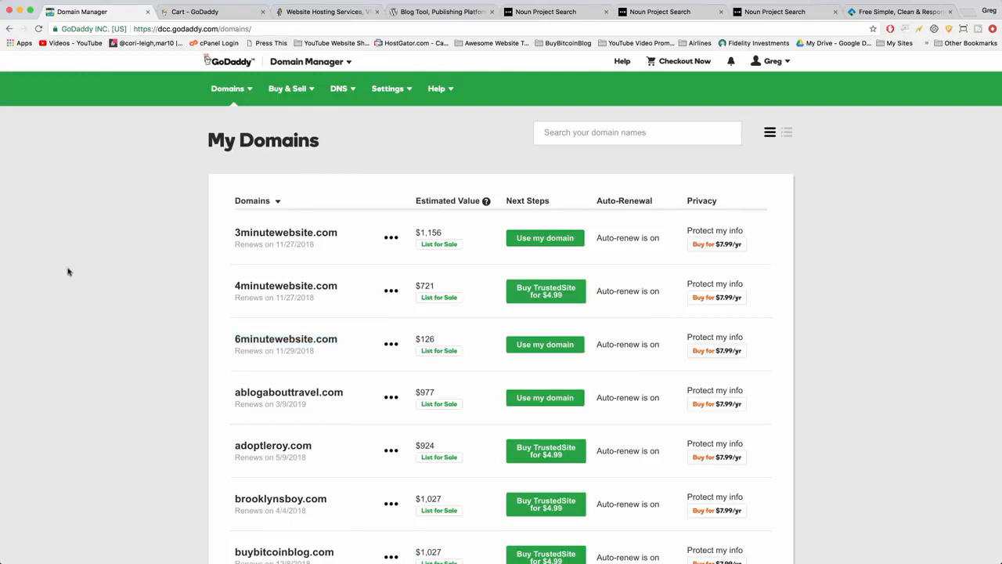
# Switch to the HostGator website and highlight hostgator.com in its address.
pyautogui.click(313, 14)
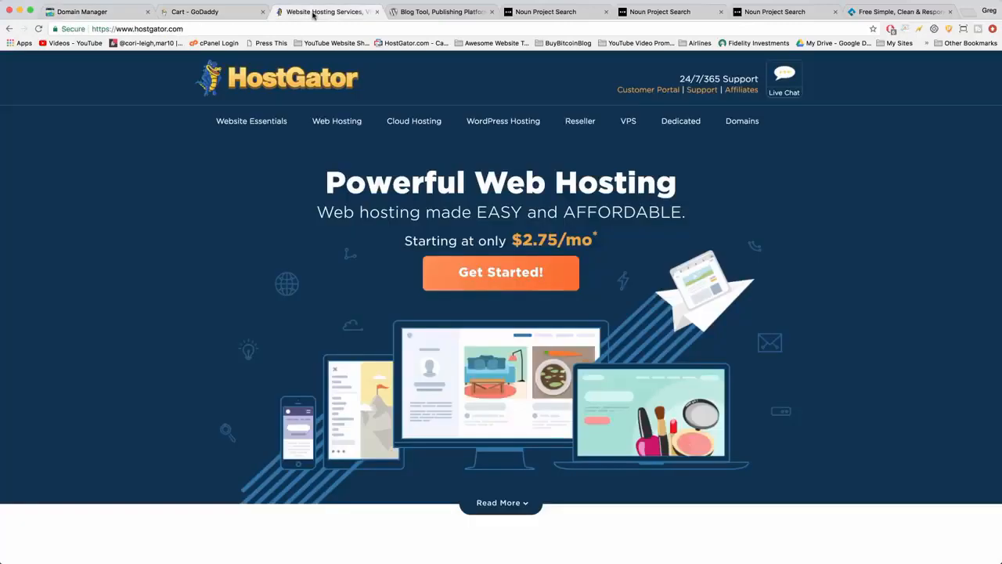
pyautogui.click(268, 29)
pyautogui.doubleClick(146, 28)
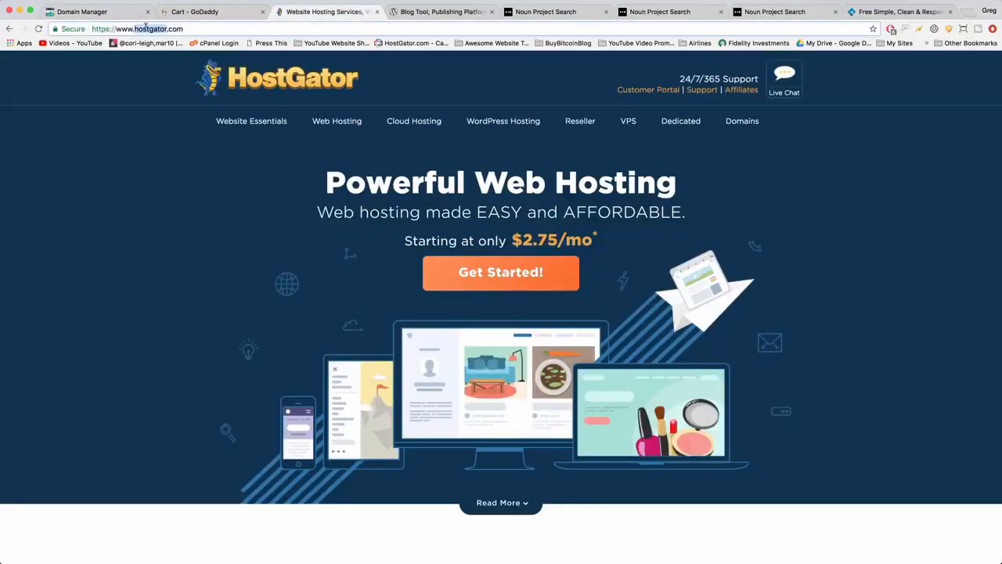
pyautogui.doubleClick(178, 29)
pyautogui.click(180, 205)
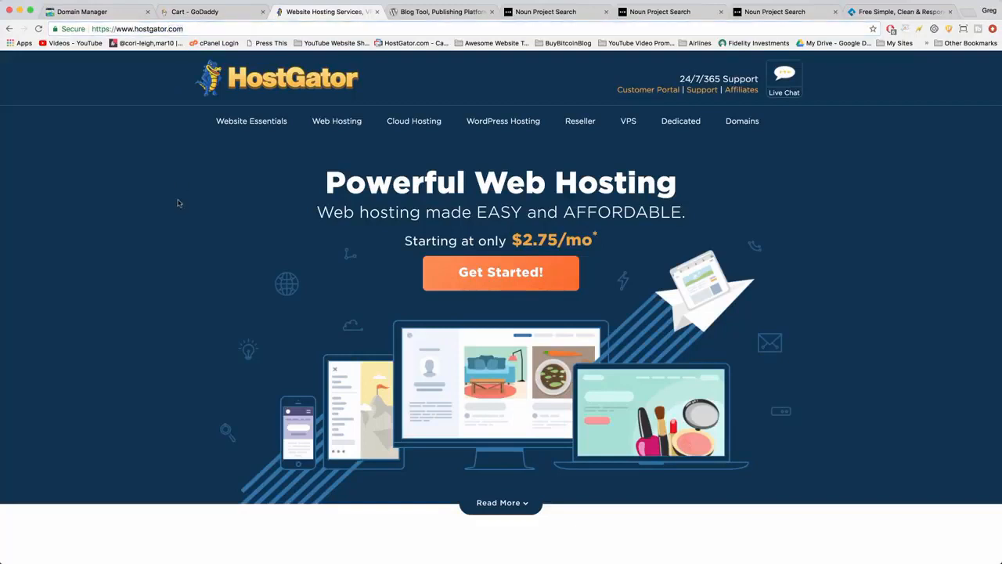
# Open HostGator's web hosting plans and highlight the starting prices of the Hatchling, Baby and Business plans.
pyautogui.click(481, 276)
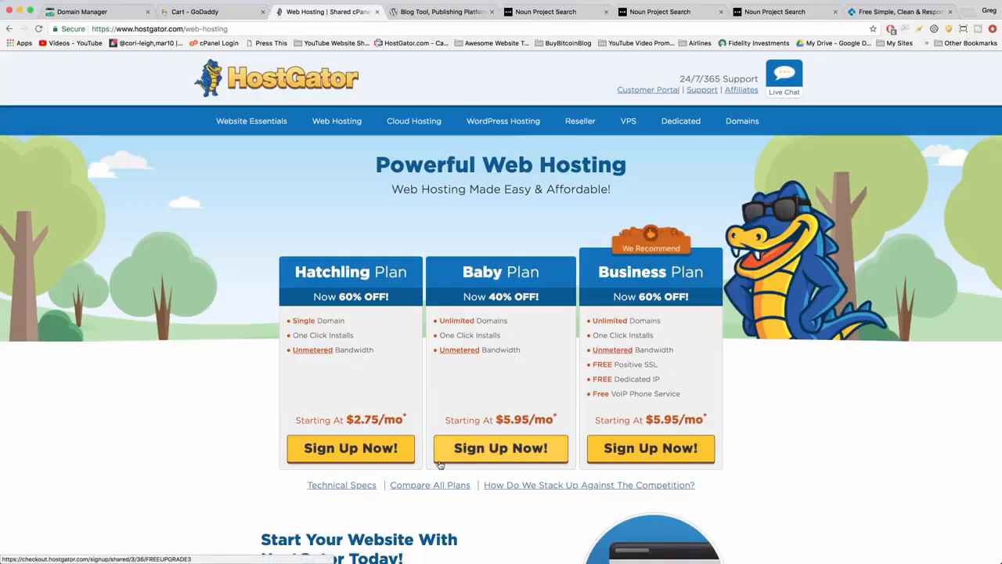
pyautogui.moveTo(293, 420)
pyautogui.mouseDown()
pyautogui.moveTo(620, 410)
pyautogui.moveTo(712, 418)
pyautogui.mouseUp()
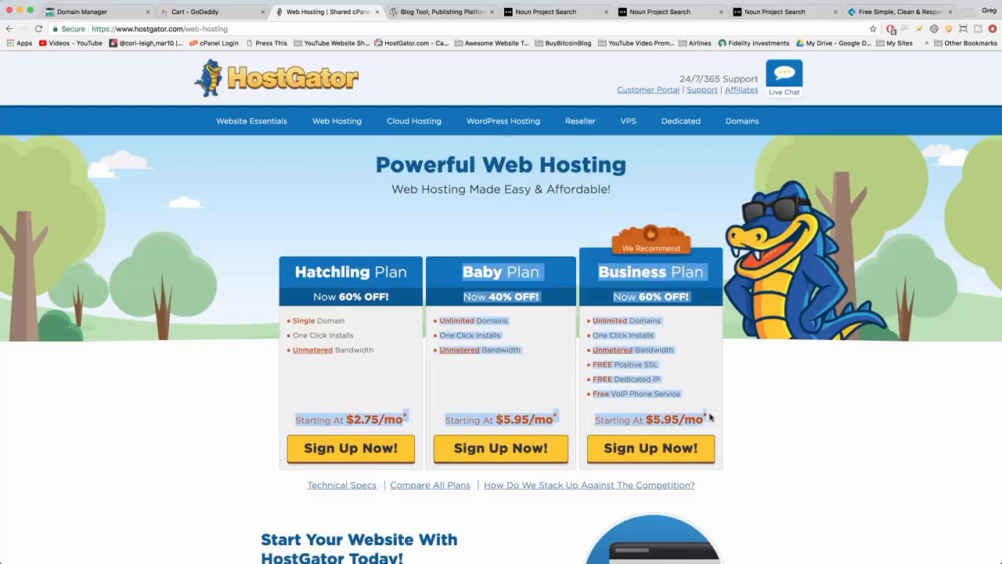
pyautogui.click(718, 420)
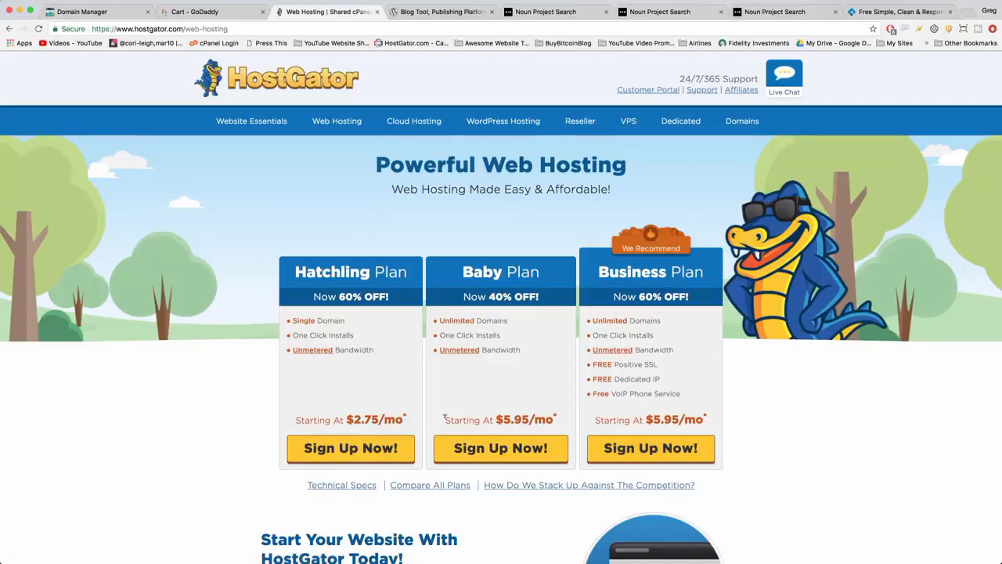
# Highlight the starting prices of the Baby and Business plans and start the sign-up for the Hatchling plan.
pyautogui.moveTo(444, 417); pyautogui.dragTo(719, 423)
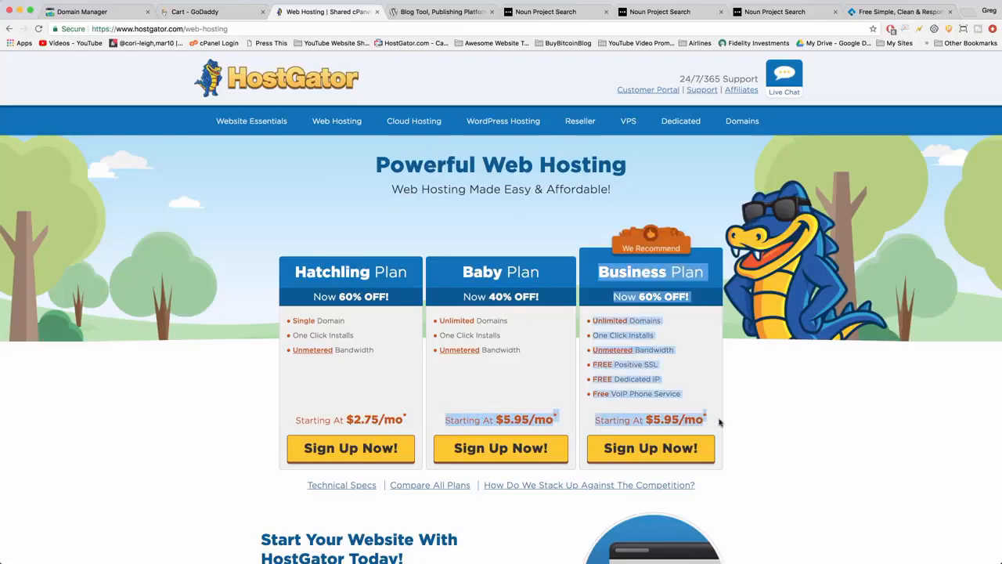
pyautogui.click(750, 428)
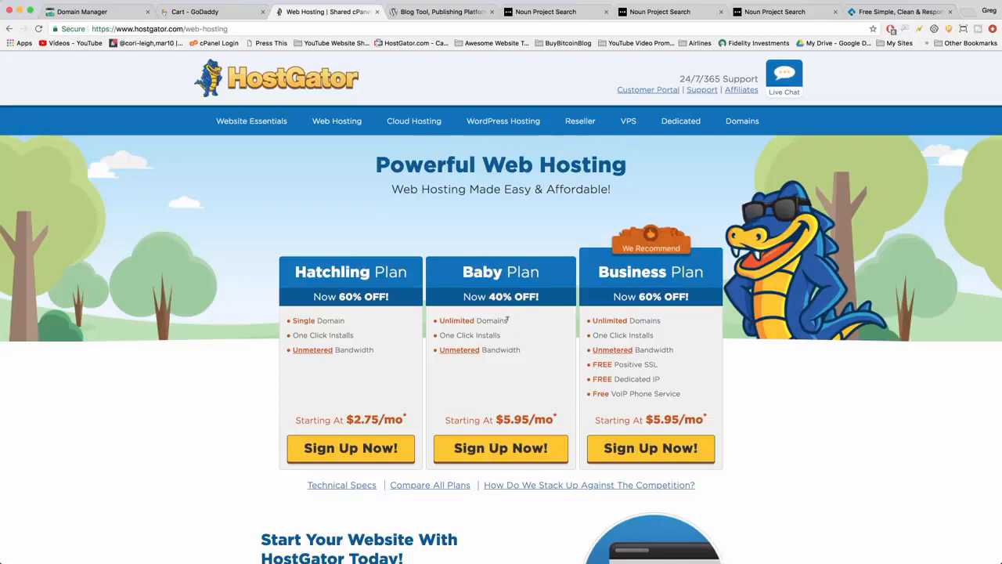
pyautogui.moveTo(508, 320)
pyautogui.mouseDown()
pyautogui.moveTo(455, 319)
pyautogui.moveTo(506, 318)
pyautogui.mouseUp()
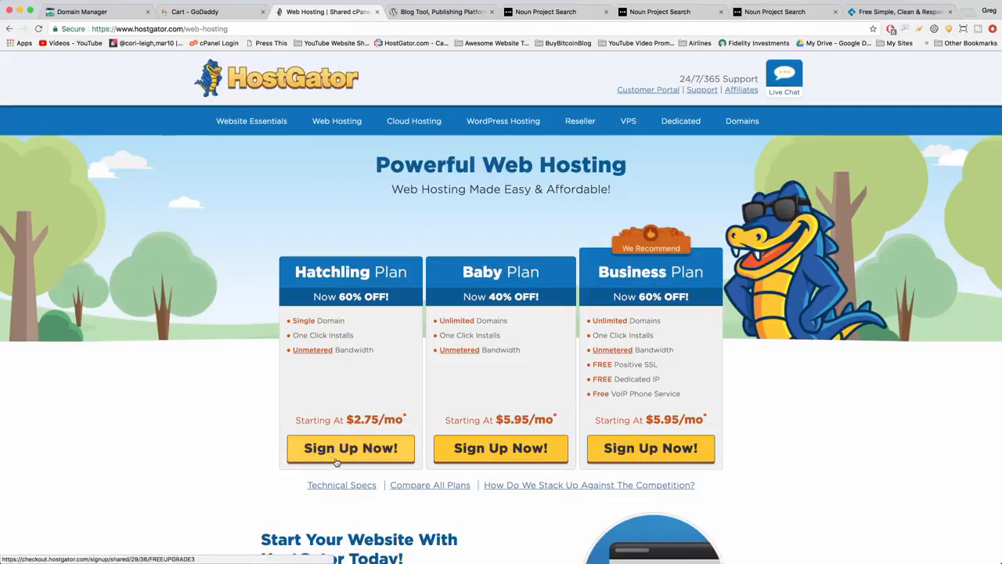
pyautogui.click(360, 459)
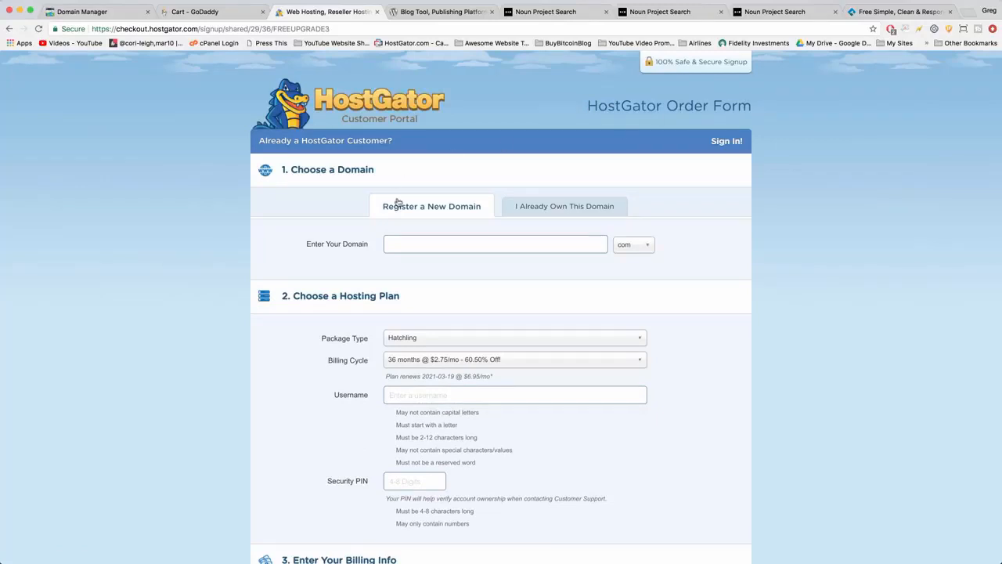
# Choose to use an already owned domain for the hosting order and enter 6minutewebsite.com.
pyautogui.click(559, 206)
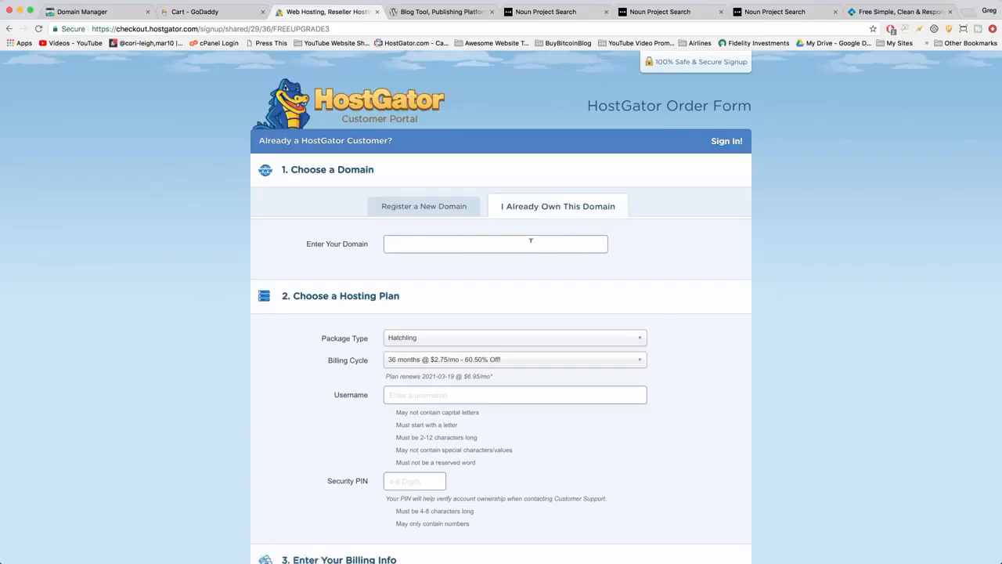
pyautogui.write('6minuteswebsite.com')
pyautogui.click(450, 246)
pyautogui.click(462, 242)
pyautogui.click(460, 244)
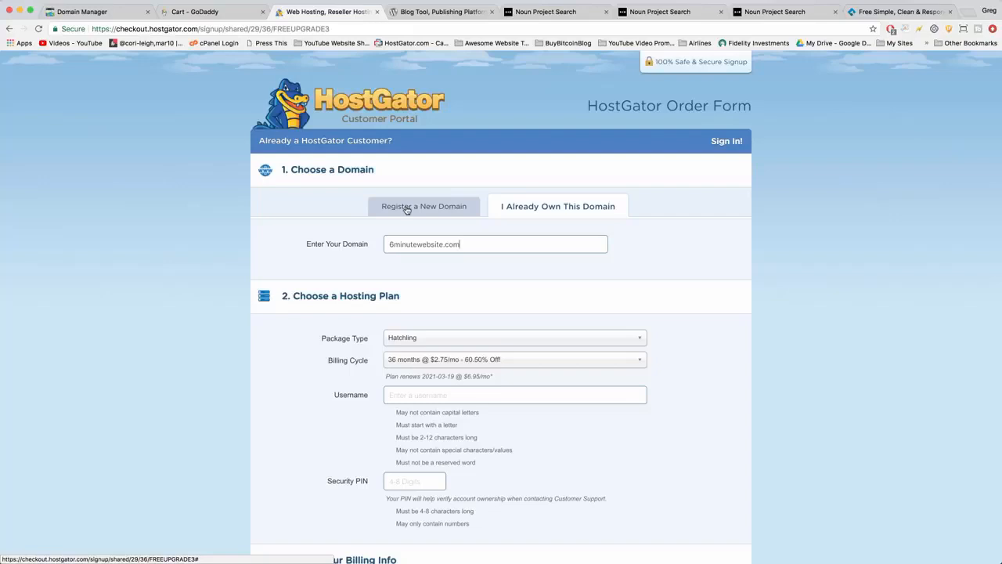
# Look over the available hosting package types and keep Hatchling selected.
pyautogui.scroll(-1, 550, 263)
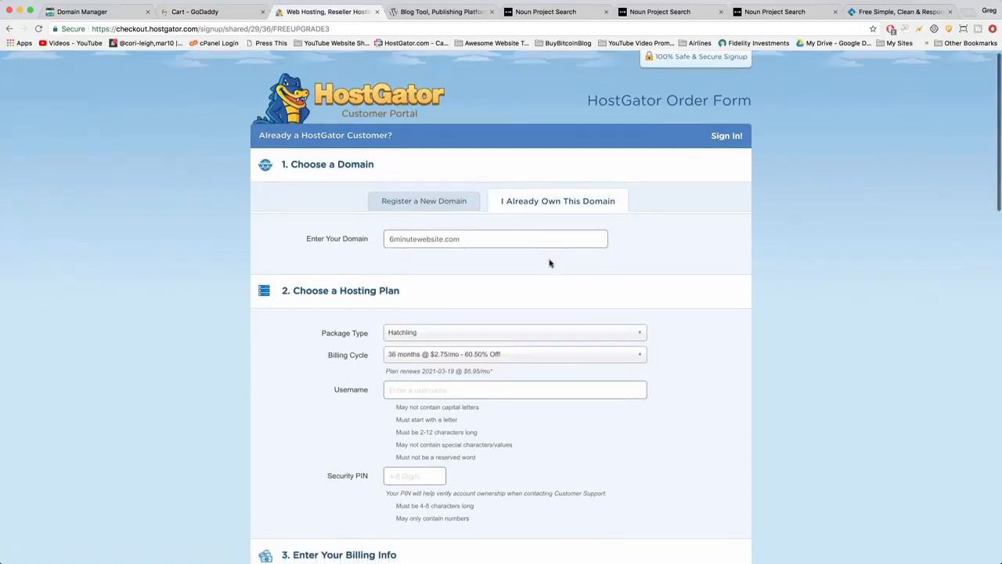
pyautogui.scroll(-4, 550, 264)
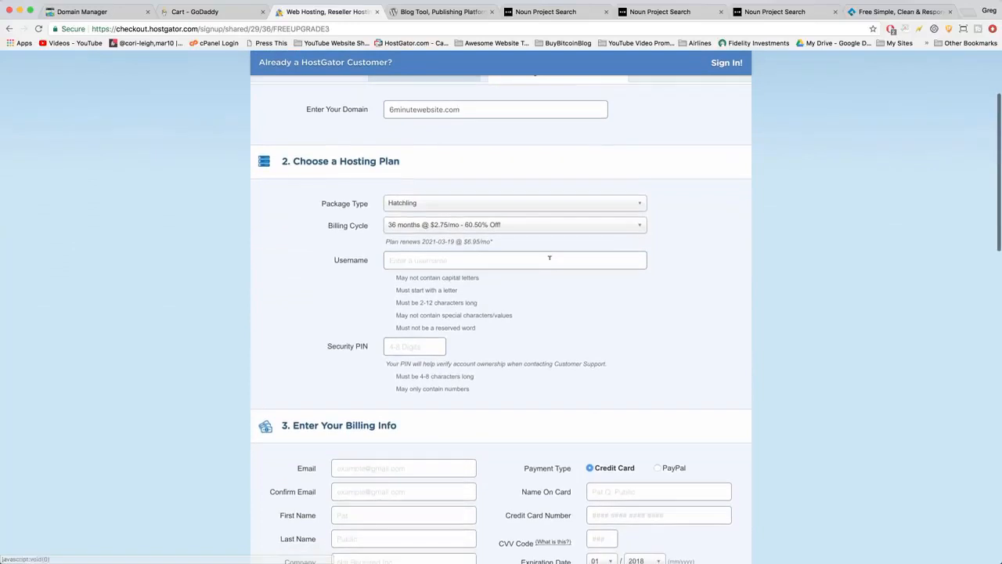
pyautogui.click(436, 202)
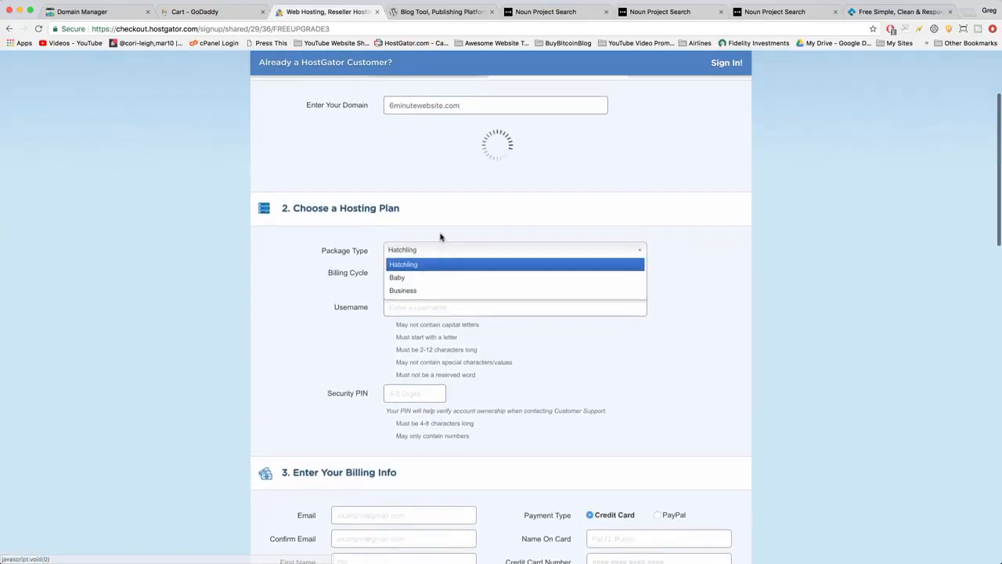
pyautogui.click(430, 239)
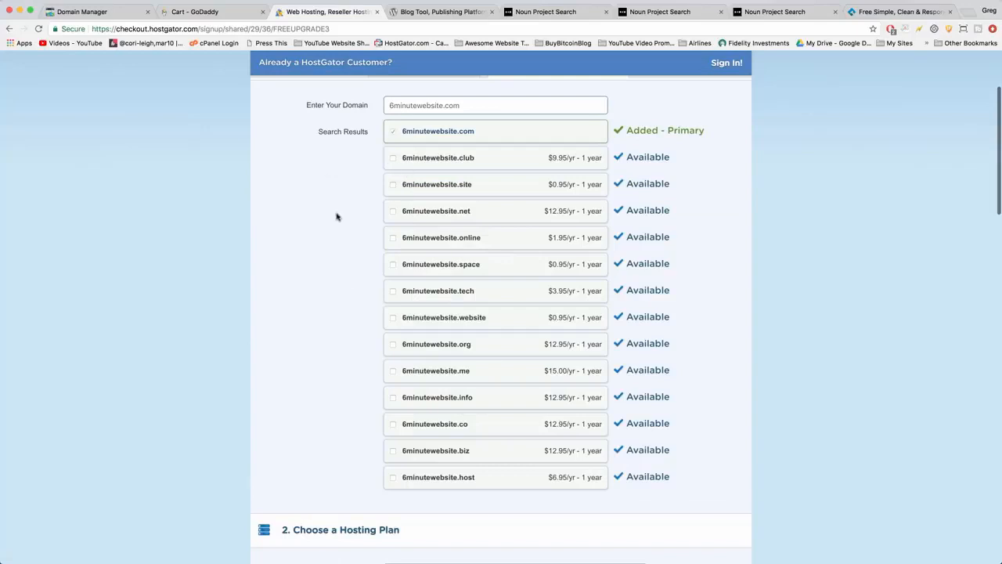
# Examine the domain search results, checking the entry for 6minutewebsite.com and the alternative extensions offered with it.
pyautogui.scroll(1, 339, 217)
pyautogui.scroll(-1, 338, 217)
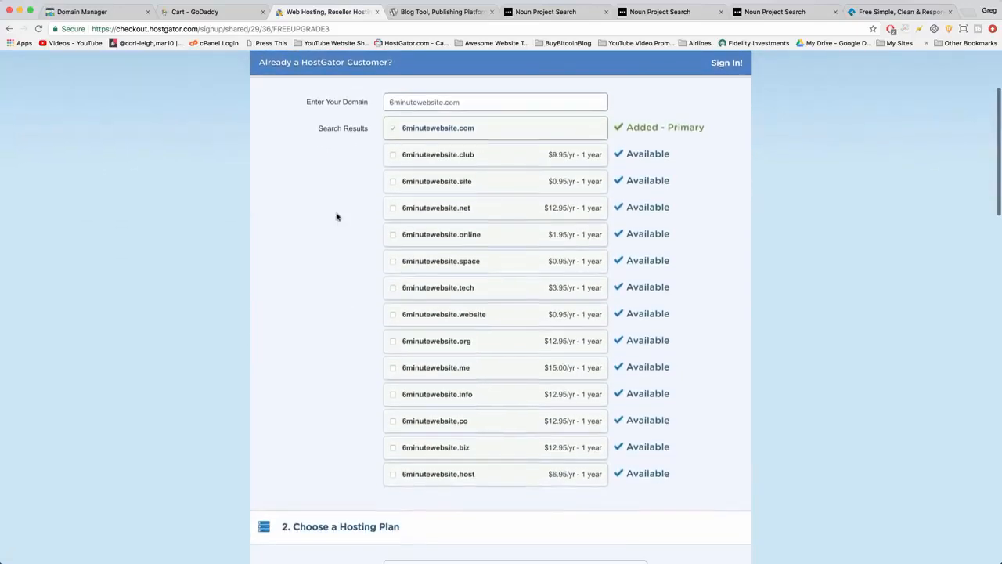
pyautogui.scroll(-2, 336, 217)
pyautogui.scroll(3, 336, 217)
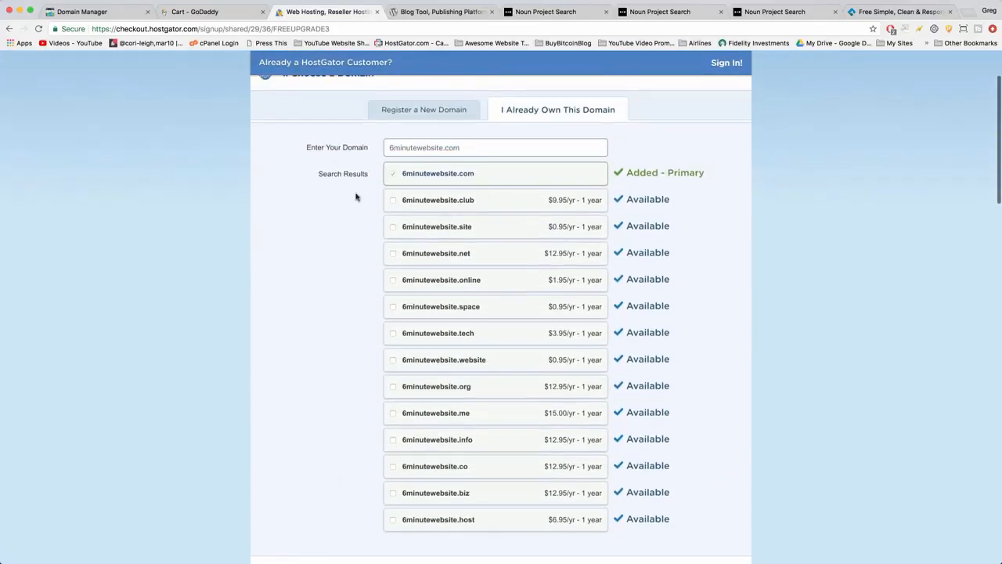
pyautogui.scroll(1, 291, 223)
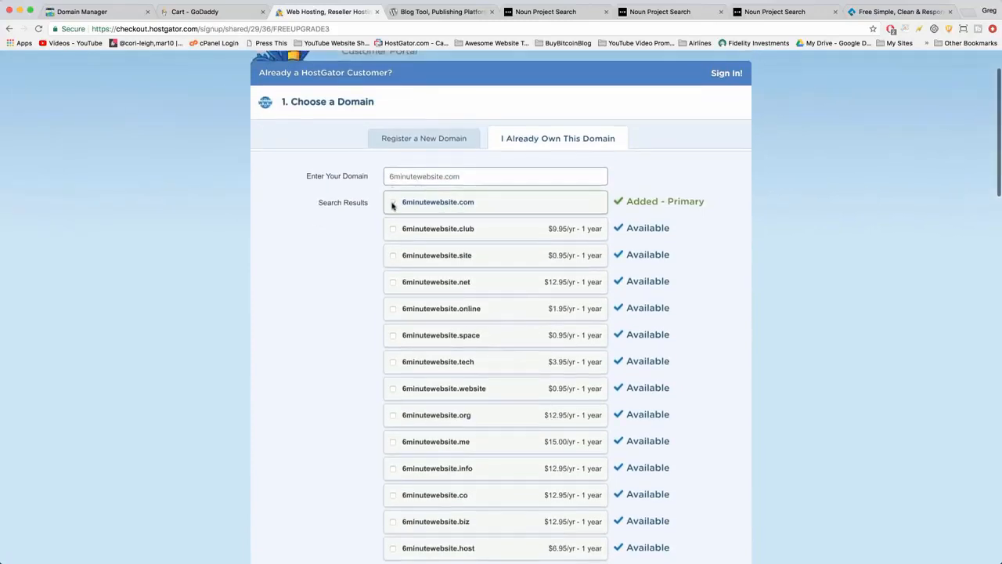
pyautogui.scroll(-2, 368, 219)
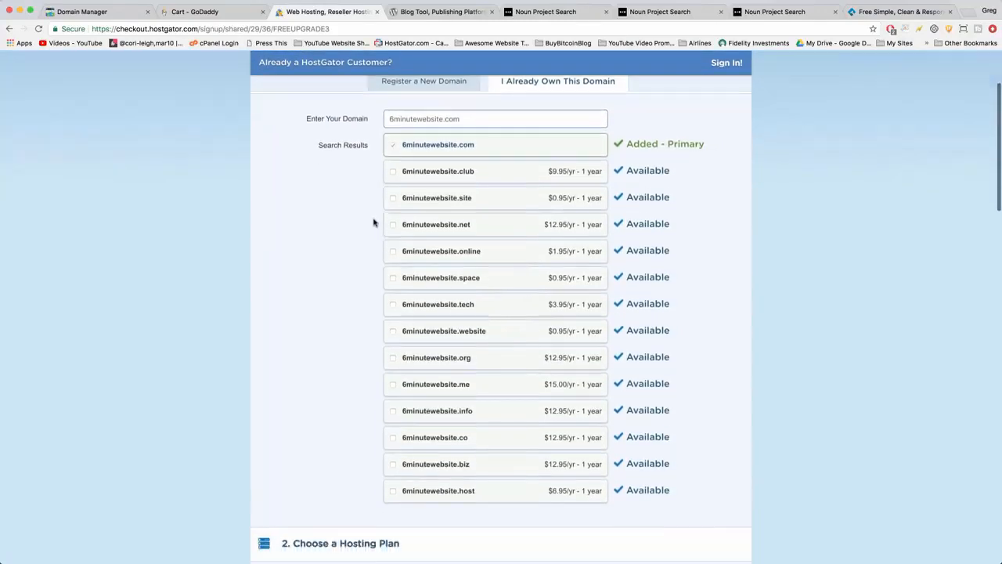
pyautogui.scroll(2, 368, 219)
pyautogui.scroll(-1, 374, 222)
pyautogui.scroll(-6, 374, 222)
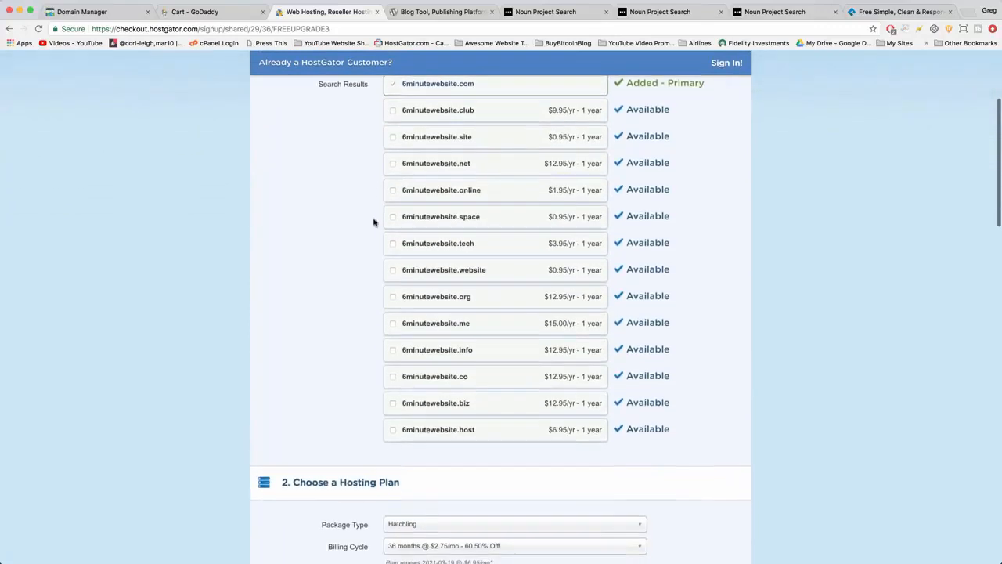
pyautogui.scroll(6, 374, 222)
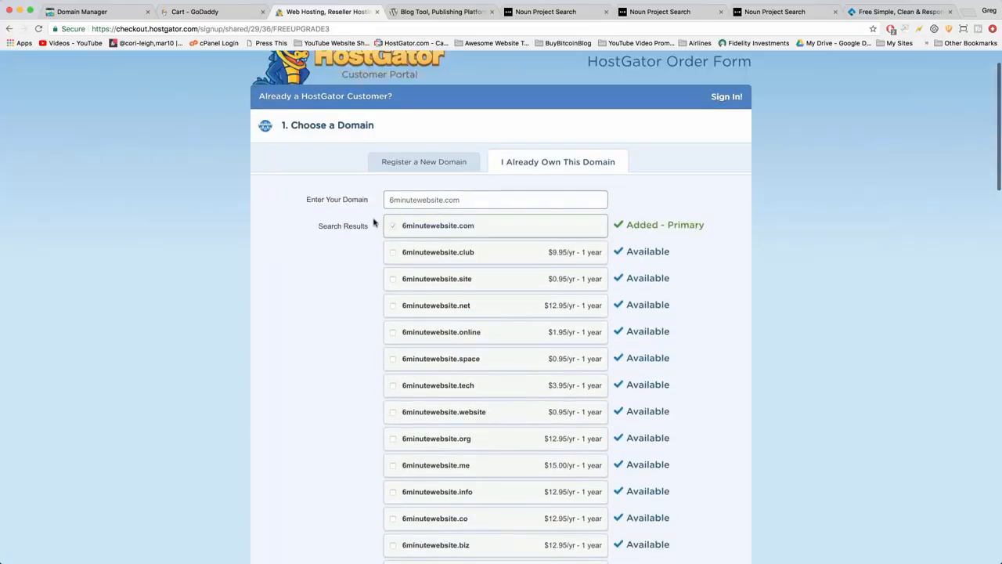
# Set the hosting plan's billing cycle to 12 months @ $5.95/mo.
pyautogui.scroll(-4, 373, 222)
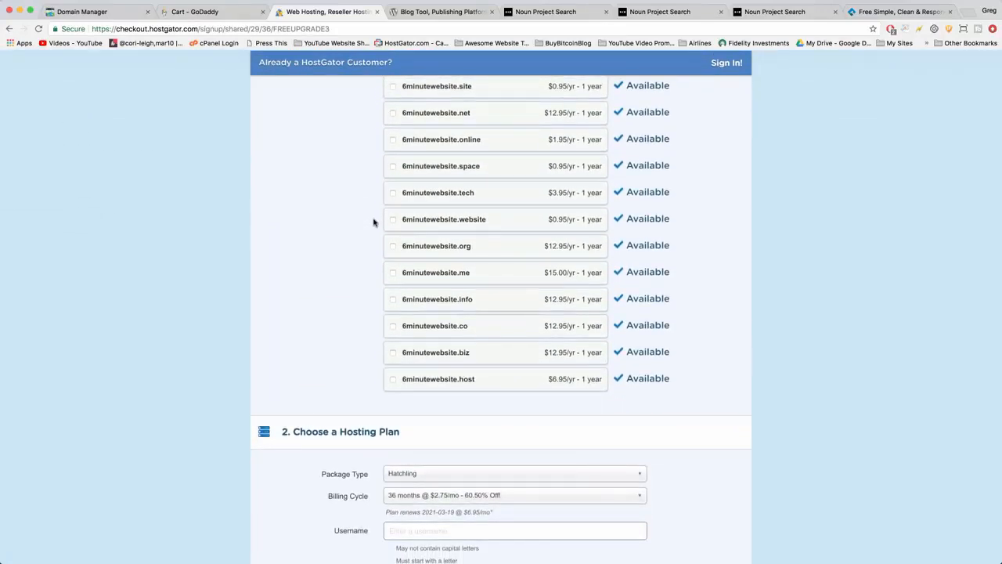
pyautogui.scroll(-4, 361, 313)
pyautogui.scroll(-5, 361, 313)
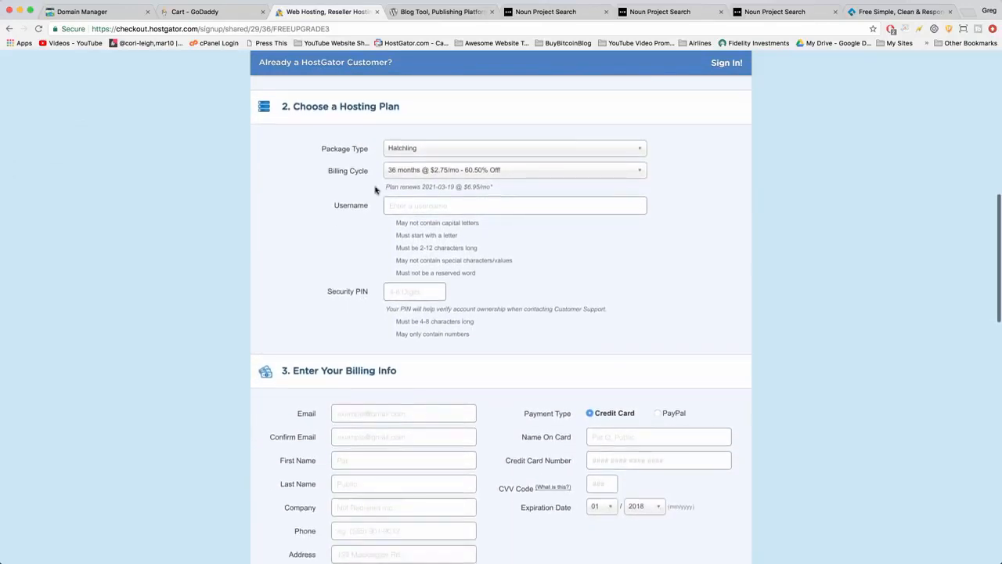
pyautogui.click(425, 170)
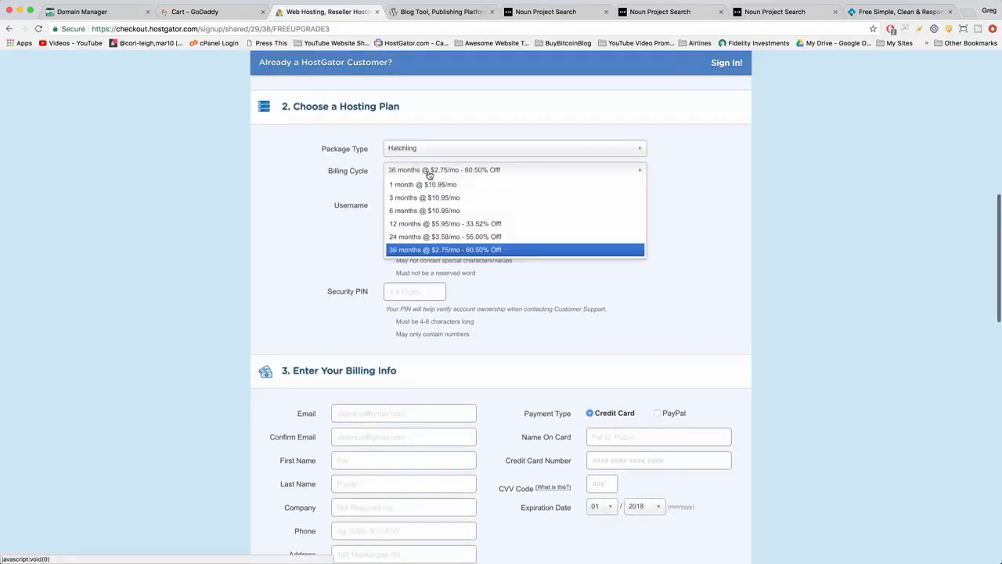
pyautogui.click(425, 223)
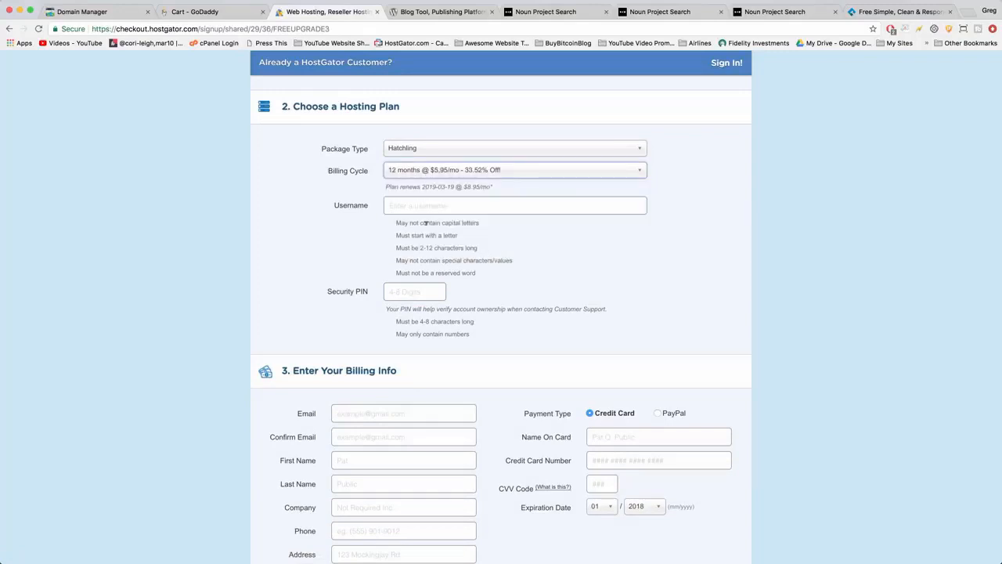
# Enter the account username and the security PIN for the hosting plan.
pyautogui.scroll(1, 329, 250)
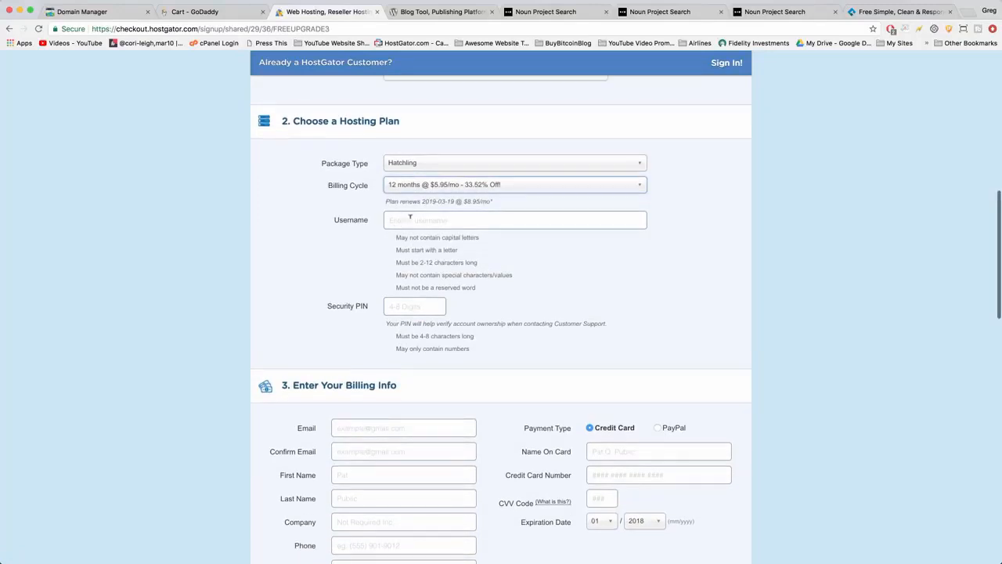
pyautogui.click(409, 219)
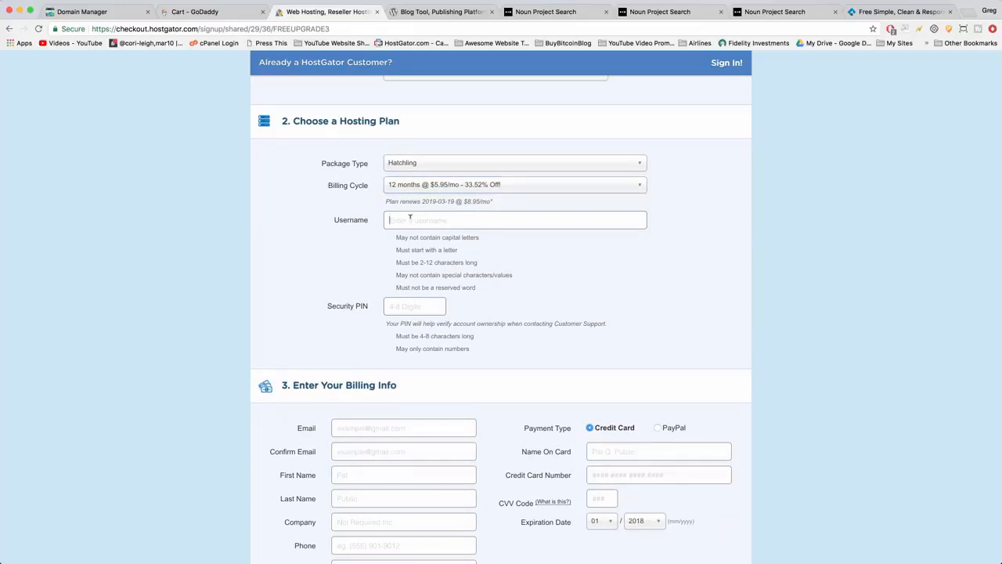
pyautogui.press('Tab')
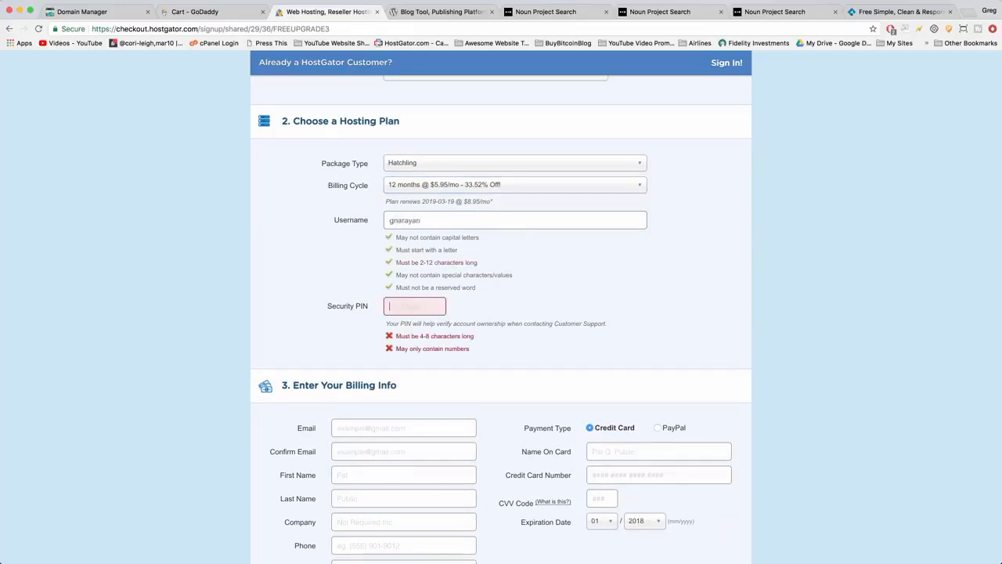
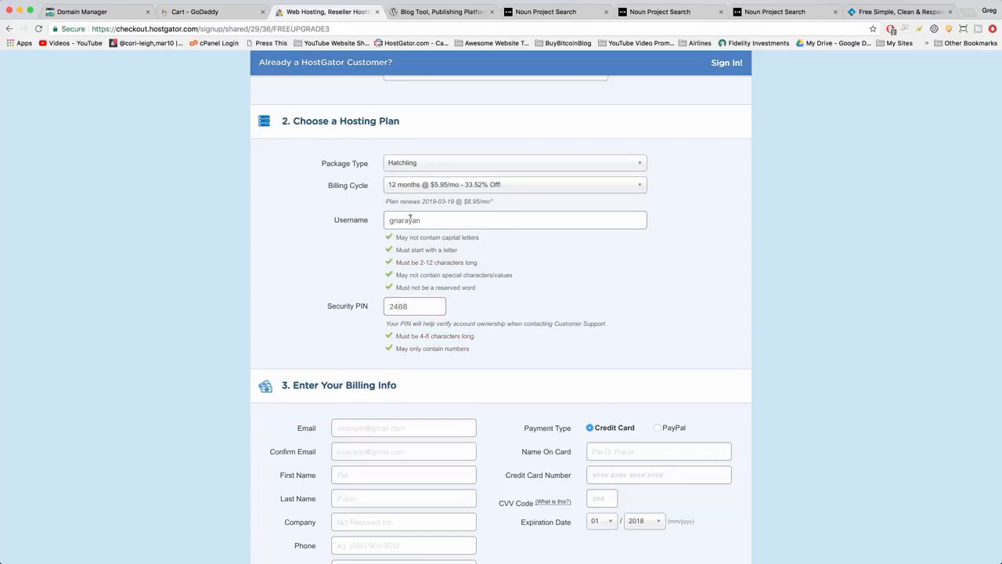
# Review the billing cycle options once more and keep the 12 months @ $5.95/mo choice.
pyautogui.scroll(-1, 624, 279)
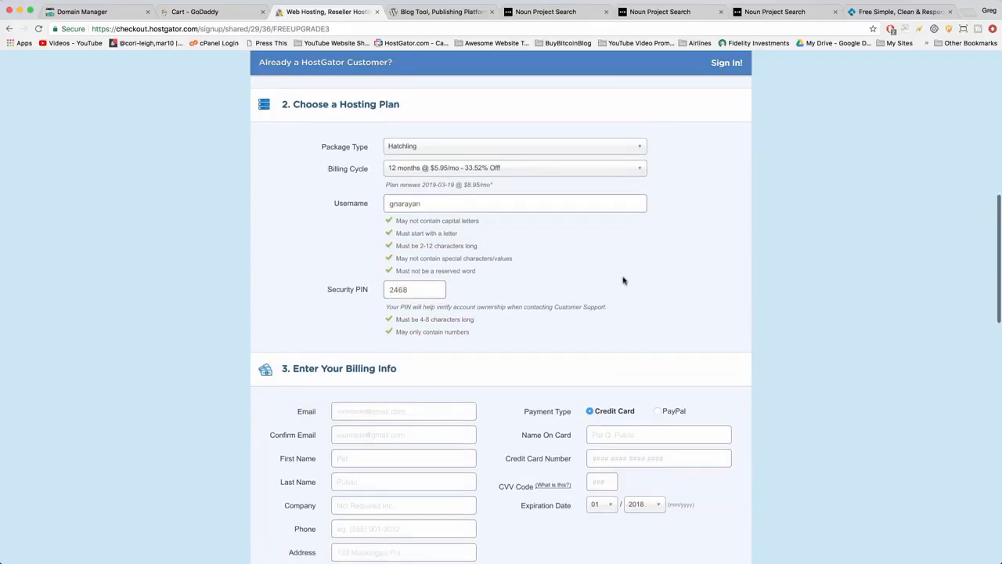
pyautogui.scroll(-1, 624, 279)
pyautogui.scroll(-1, 625, 279)
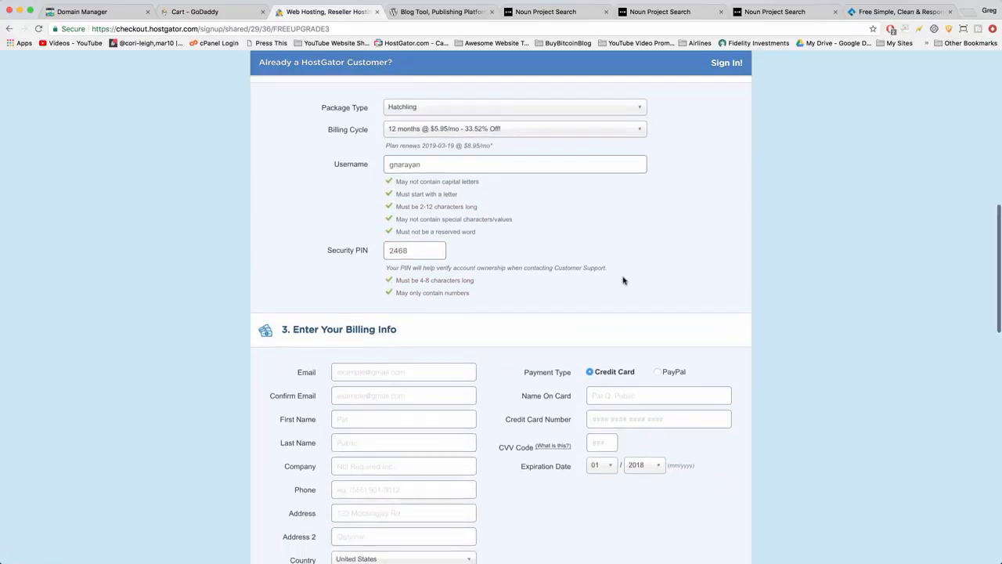
pyautogui.click(562, 132)
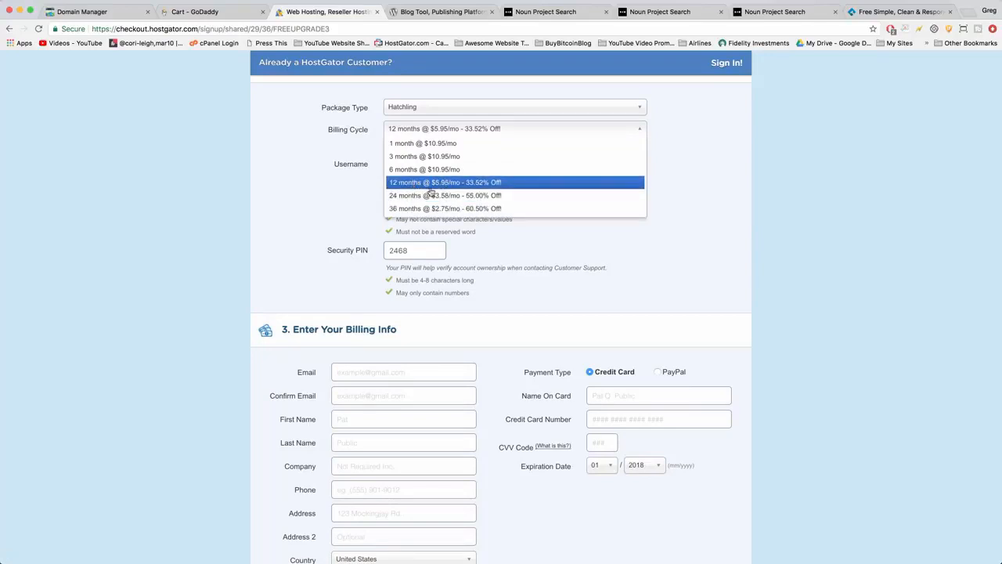
pyautogui.click(536, 183)
# Fill in the billing contact with the customer's e-mail, its confirmation, full name, company DearBlogger Inc, phone number and postal address.
pyautogui.scroll(-4, 281, 208)
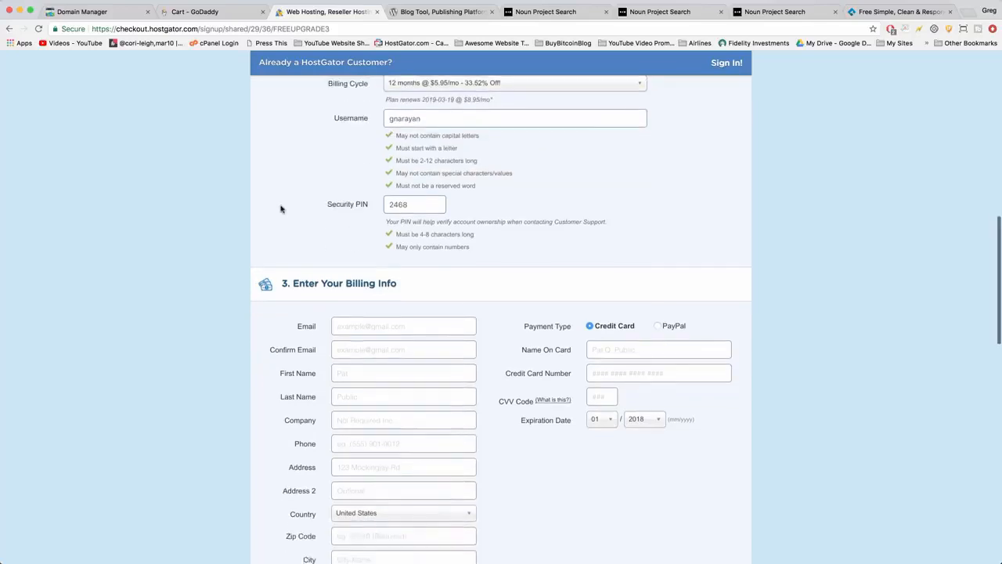
pyautogui.scroll(-3, 281, 208)
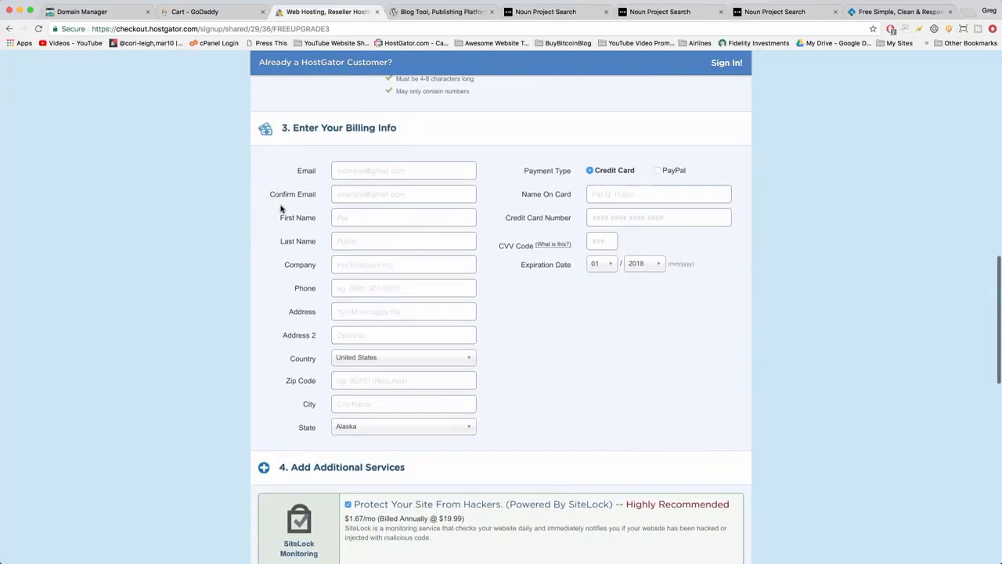
pyautogui.scroll(-1, 266, 180)
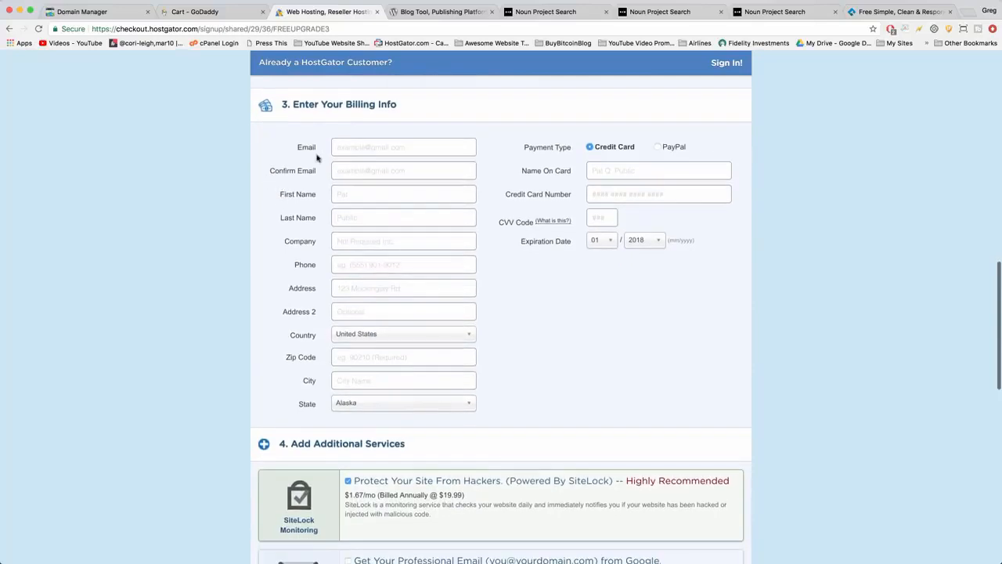
pyautogui.scroll(-1, 297, 104)
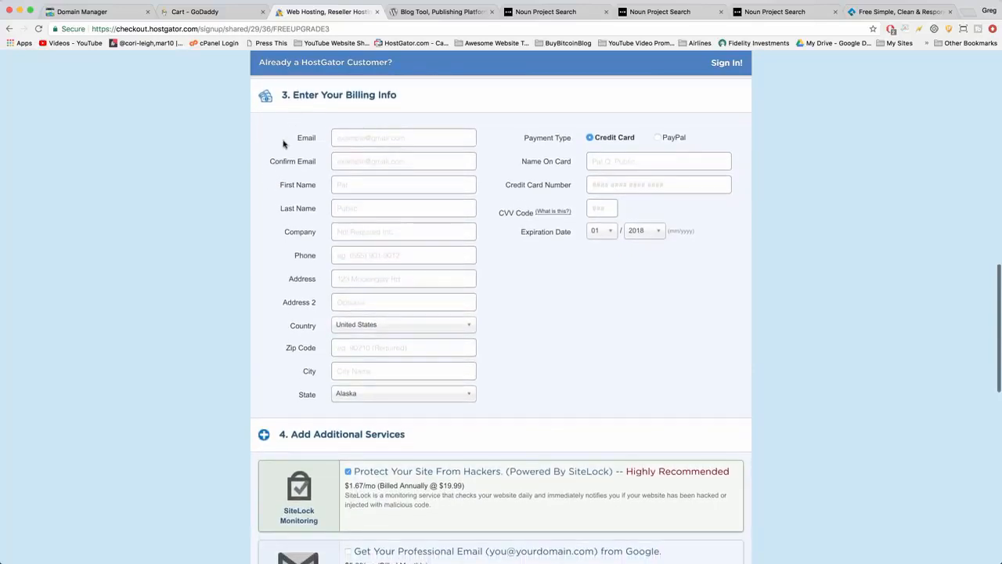
pyautogui.click(368, 132)
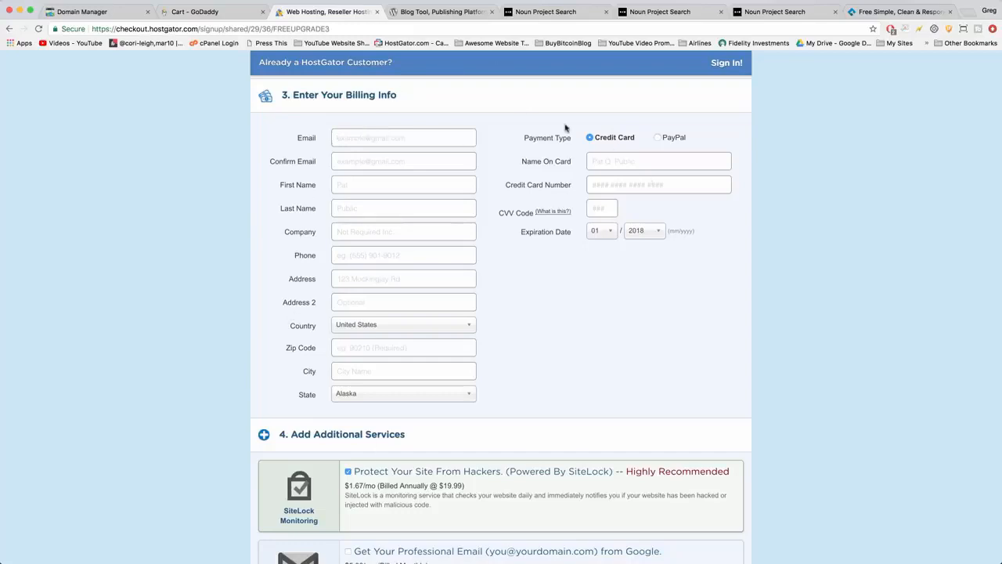
pyautogui.press('Tab')
pyautogui.press('Tab')
pyautogui.press('Tab')
pyautogui.press('Tab')
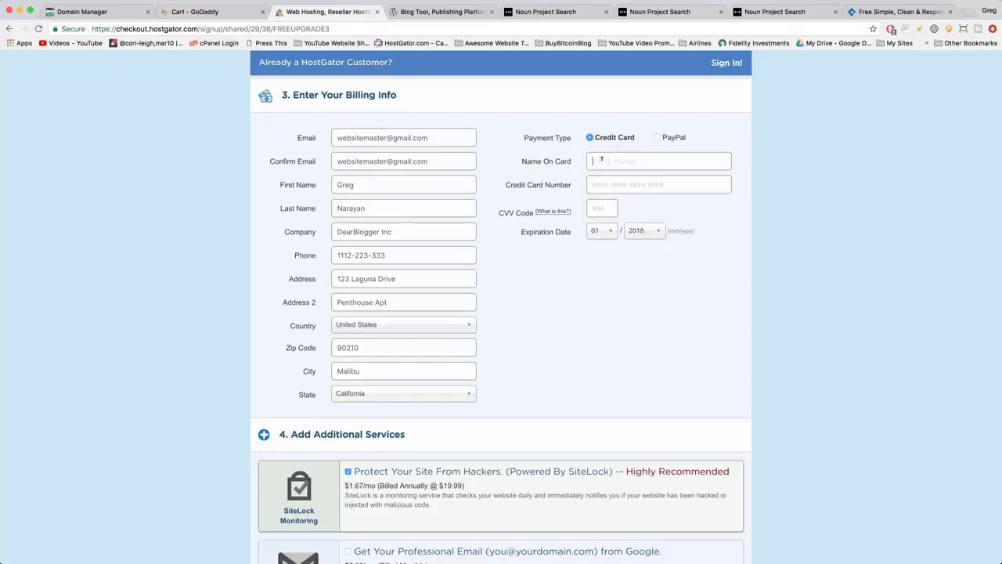
# Enter the cardholder's name, credit card number and CVV code, and set the card's expiration year to 2023.
pyautogui.press('Tab')
pyautogui.press('Tab')
pyautogui.click(645, 231)
pyautogui.click(643, 302)
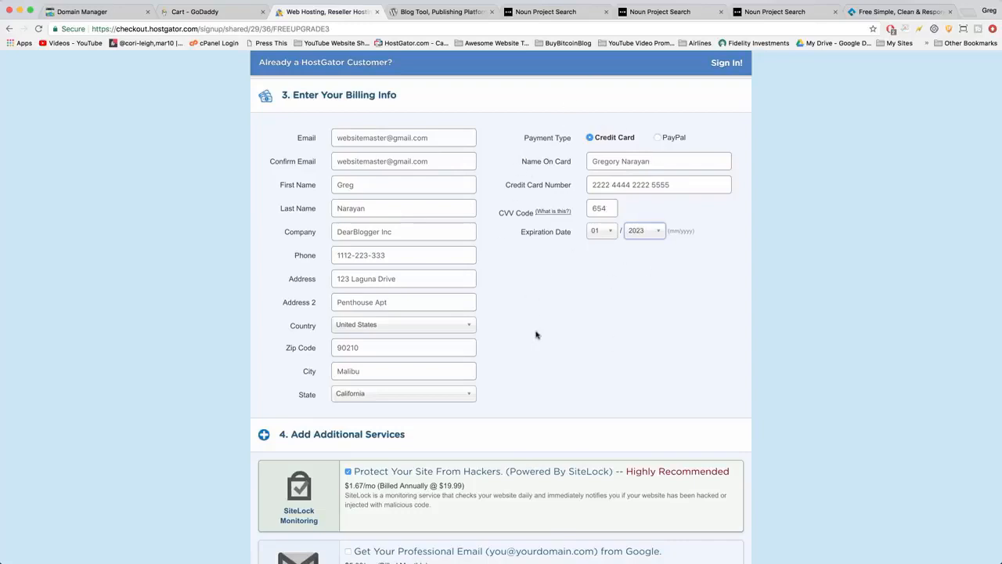
pyautogui.scroll(-5, 536, 335)
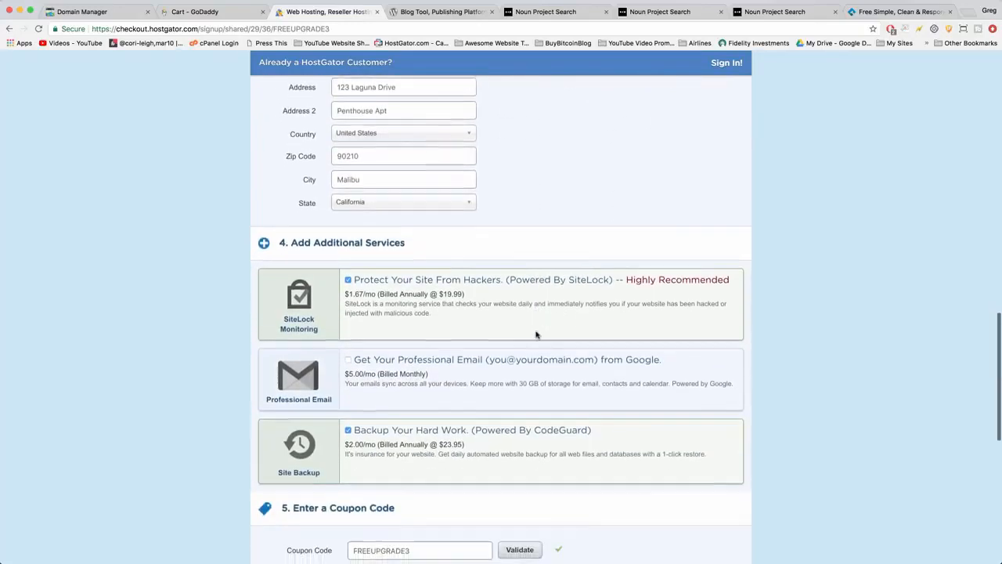
# Remove the SiteLock hacker protection and the CodeGuard site backup from the additional services of the hosting order.
pyautogui.scroll(-3, 537, 335)
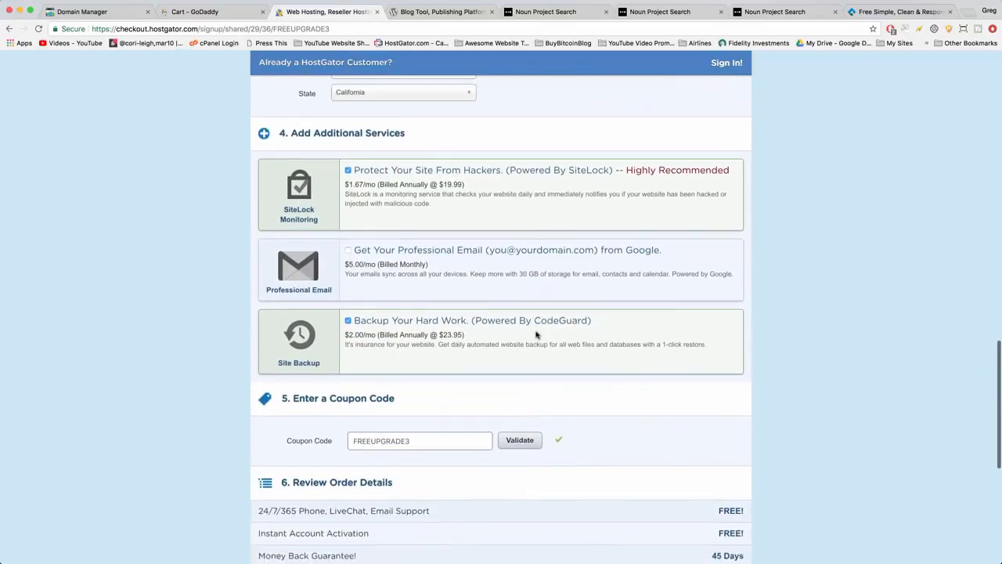
pyautogui.scroll(-1, 536, 335)
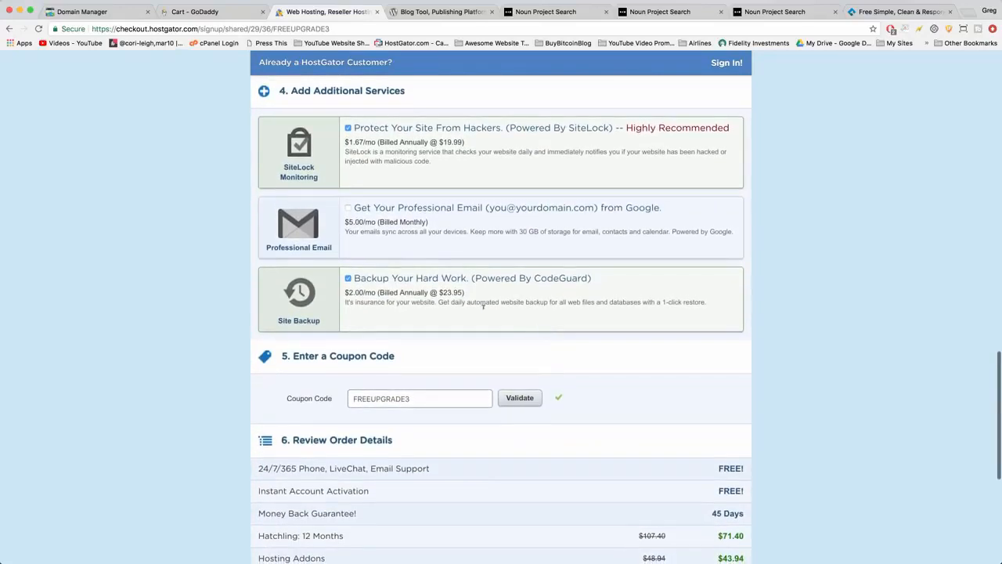
pyautogui.click(349, 128)
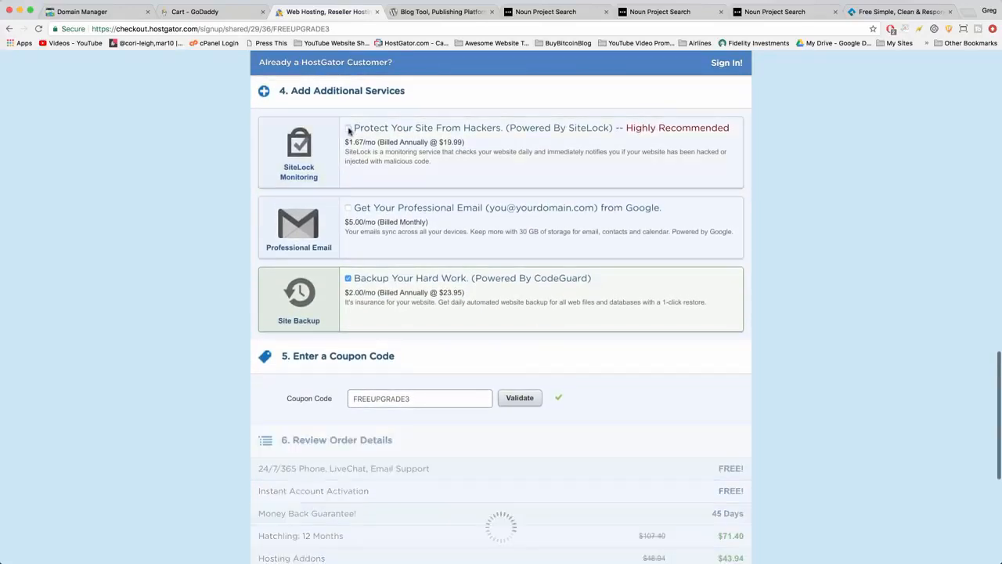
pyautogui.click(348, 278)
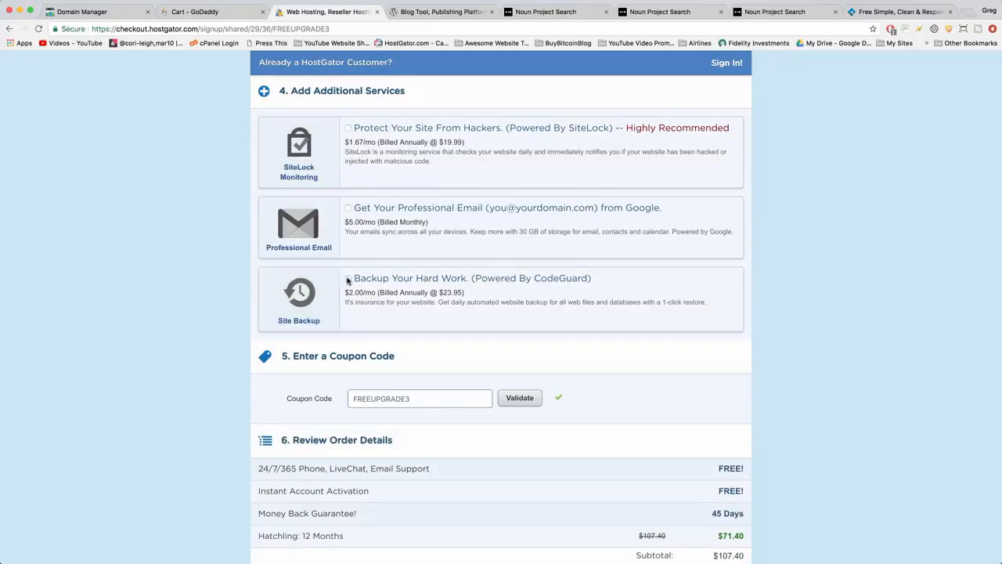
# Replace the coupon code of the hosting order with BIGBONUS and validate it.
pyautogui.scroll(-1, 348, 281)
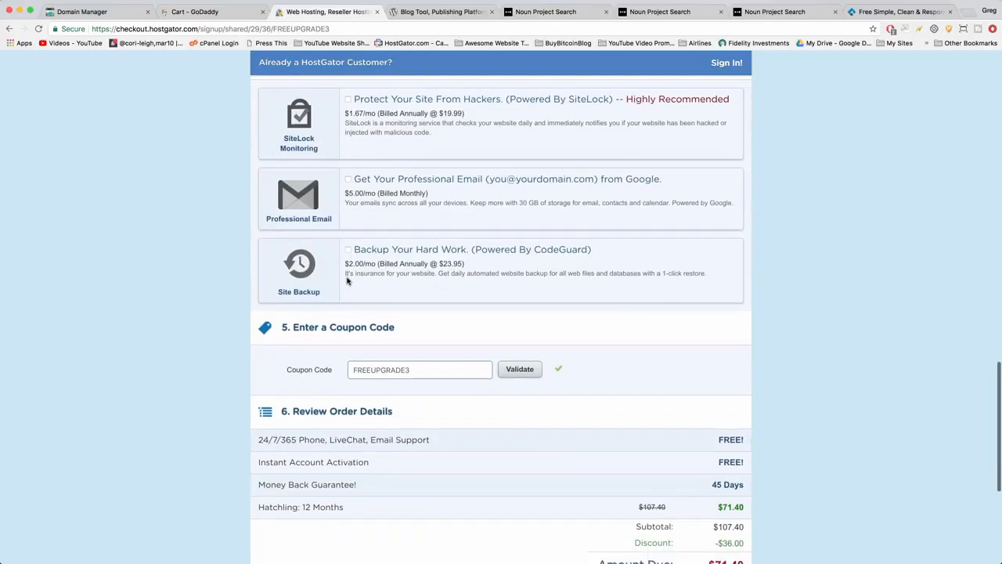
pyautogui.scroll(-1, 398, 303)
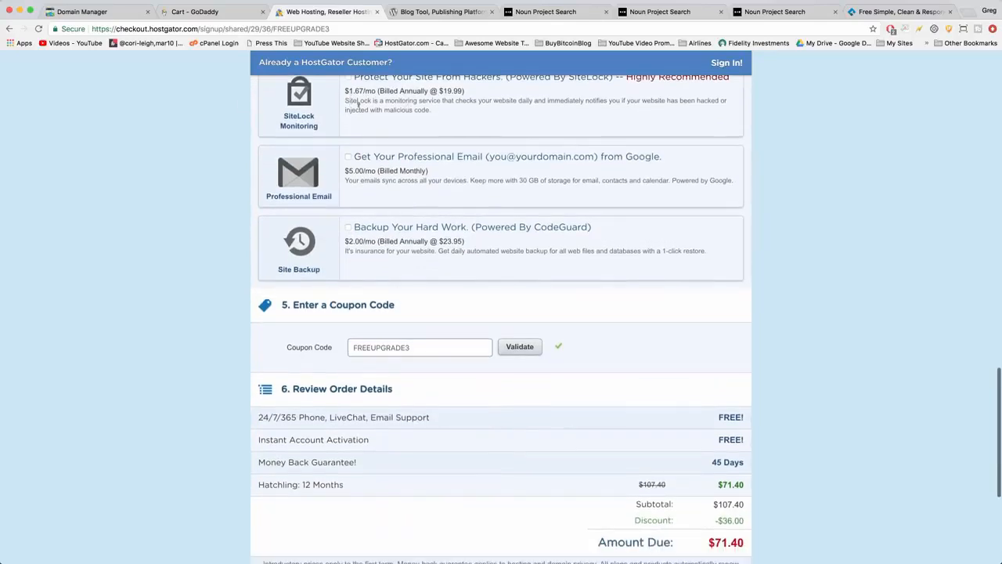
pyautogui.scroll(-3, 363, 141)
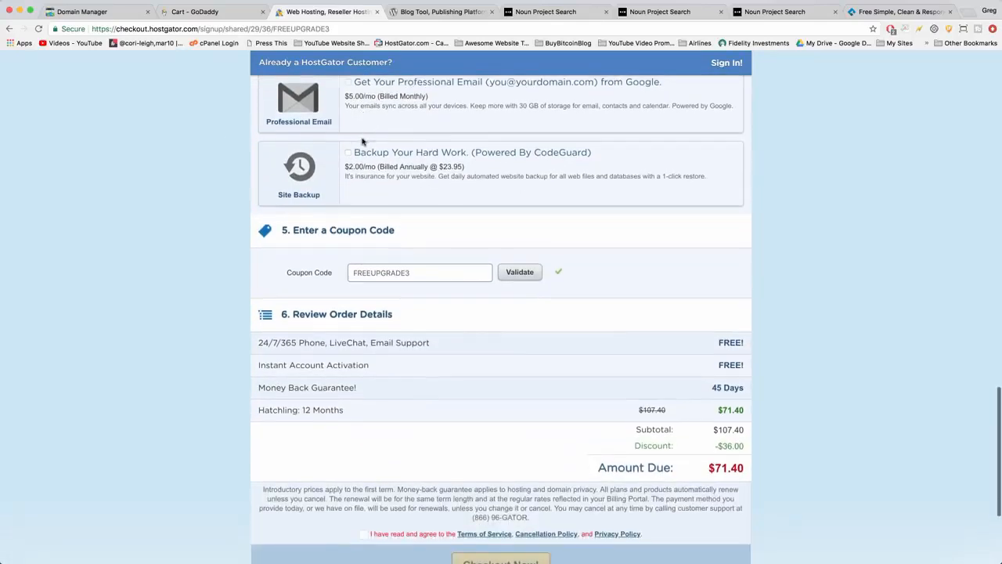
pyautogui.scroll(-3, 362, 141)
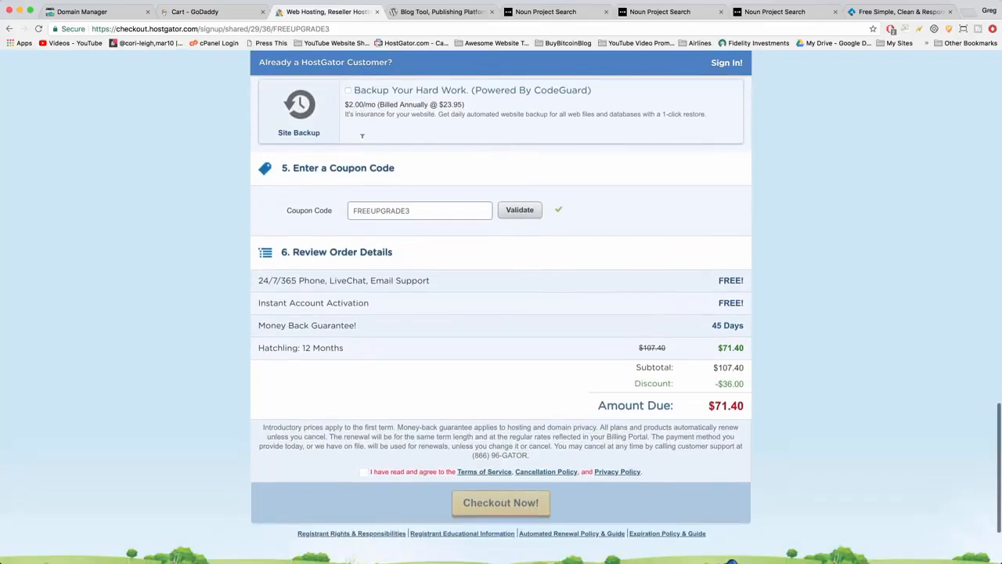
pyautogui.scroll(-1, 369, 165)
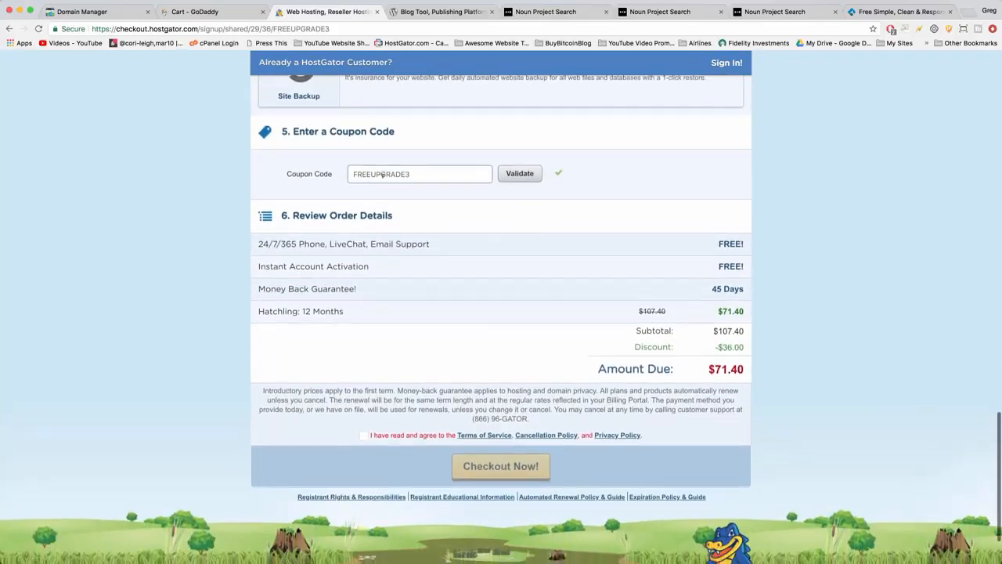
pyautogui.doubleClick(381, 167)
pyautogui.click(423, 167)
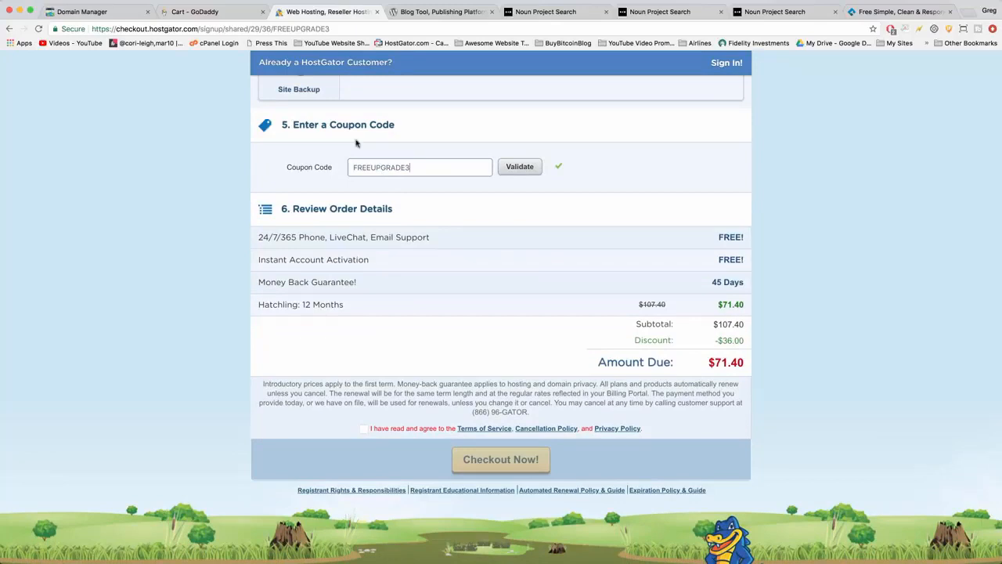
pyautogui.doubleClick(379, 168)
pyautogui.click(413, 167)
pyautogui.scroll(-2, 725, 543)
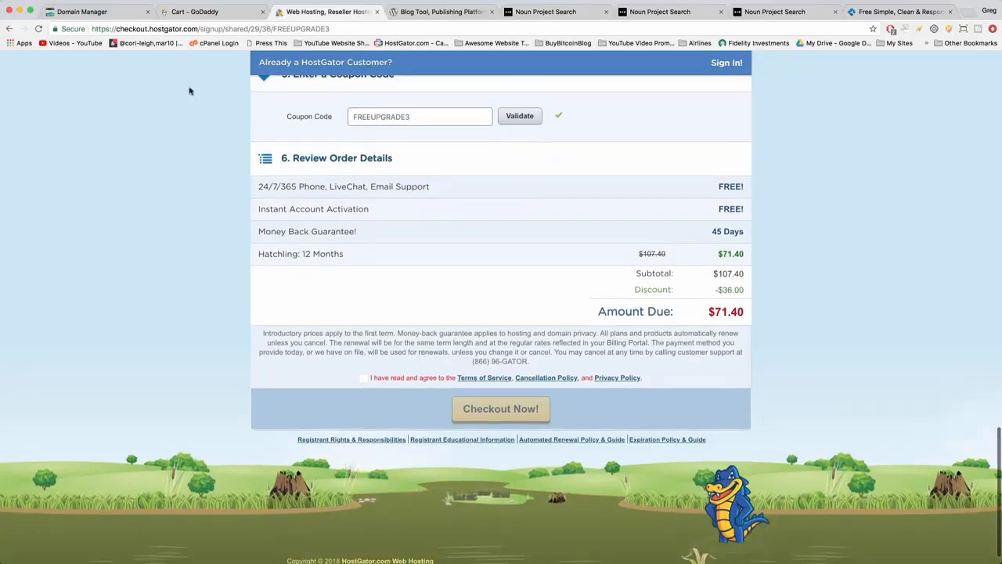
pyautogui.doubleClick(364, 116)
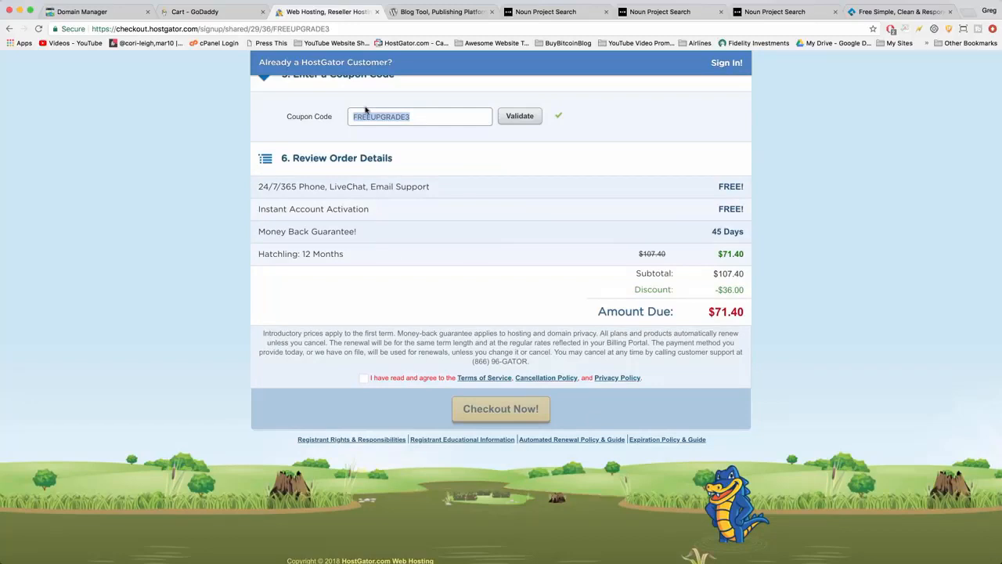
pyautogui.write('BI')
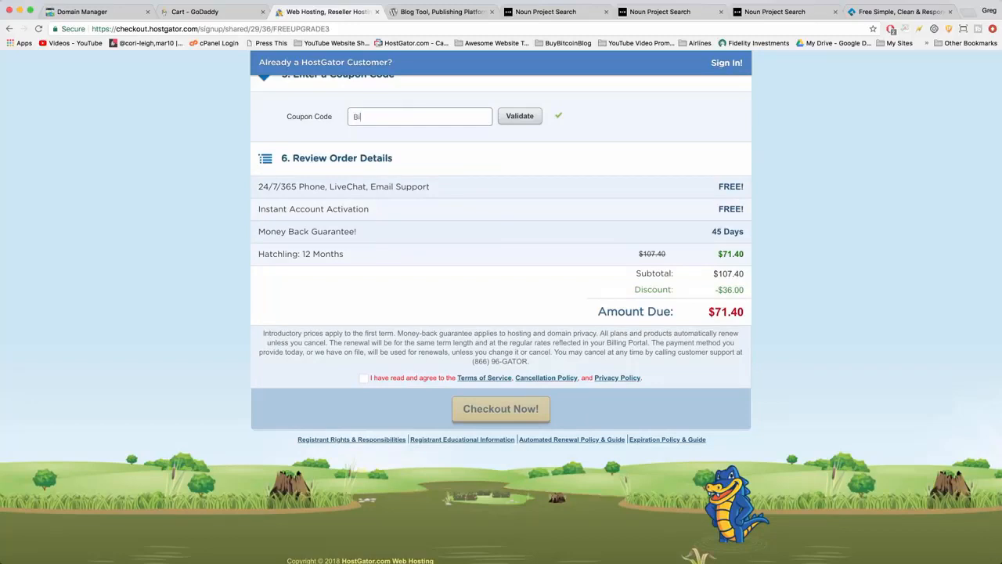
pyautogui.write('GBONUS')
pyautogui.click(521, 119)
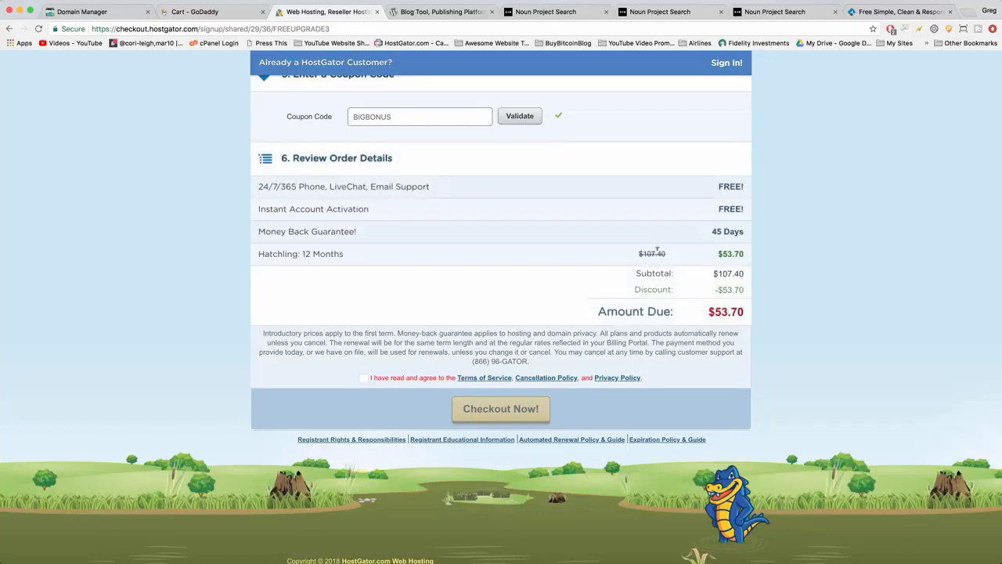
# Examine the coupon code, the discount and the amount due in the order details of the Hatchling plan.
pyautogui.moveTo(713, 291); pyautogui.dragTo(745, 291)
pyautogui.click(745, 256)
pyautogui.doubleClick(396, 116)
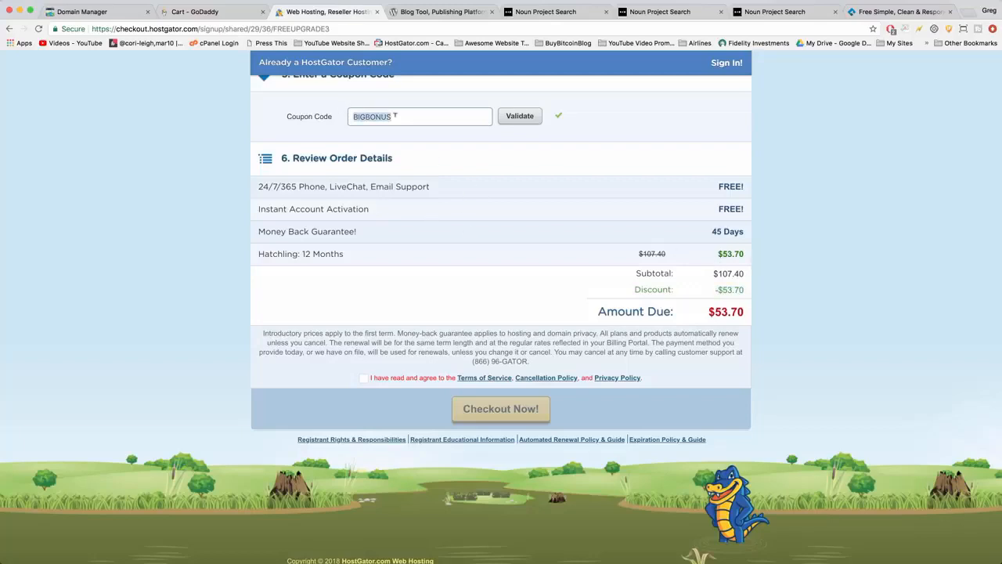
pyautogui.click(402, 116)
pyautogui.doubleClick(375, 116)
pyautogui.click(401, 119)
pyautogui.scroll(-1, 439, 155)
pyautogui.doubleClick(361, 112)
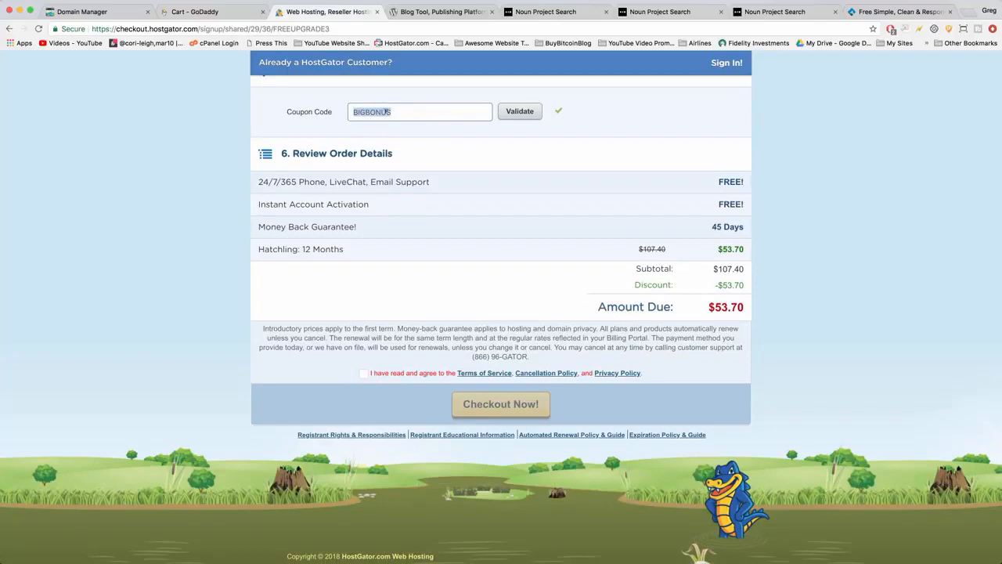
pyautogui.click(385, 112)
pyautogui.doubleClick(390, 112)
pyautogui.click(396, 111)
pyautogui.scroll(-1, 494, 203)
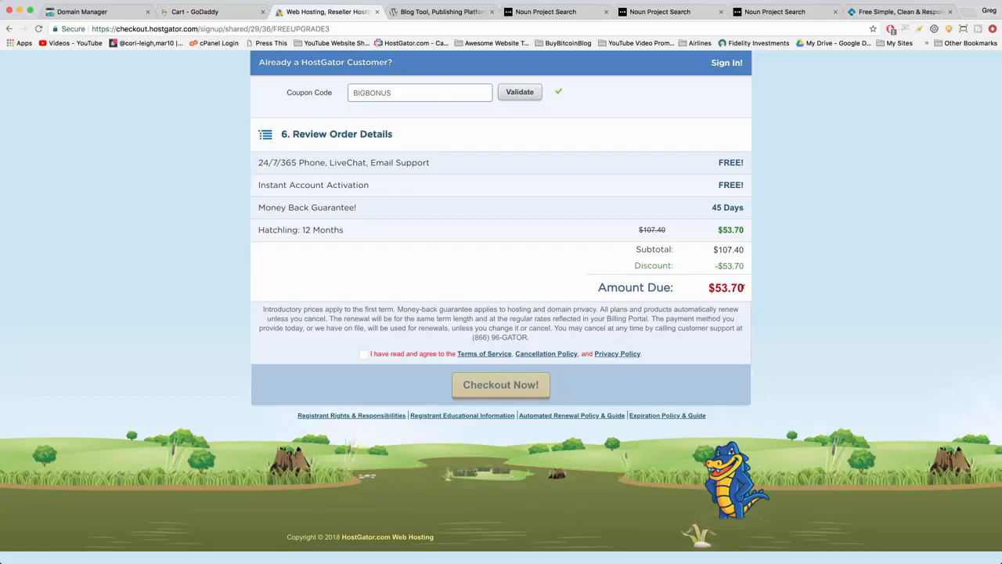
pyautogui.moveTo(742, 287); pyautogui.dragTo(707, 291)
pyautogui.click(708, 288)
pyautogui.moveTo(740, 286); pyautogui.dragTo(708, 288)
pyautogui.click(708, 288)
pyautogui.doubleClick(357, 92)
pyautogui.press('super+z')
pyautogui.click(389, 94)
# Agree to the Terms of Service, Cancellation Policy and Privacy Policy, and look over the customer portal's welcome page once the order is placed.
pyautogui.click(364, 354)
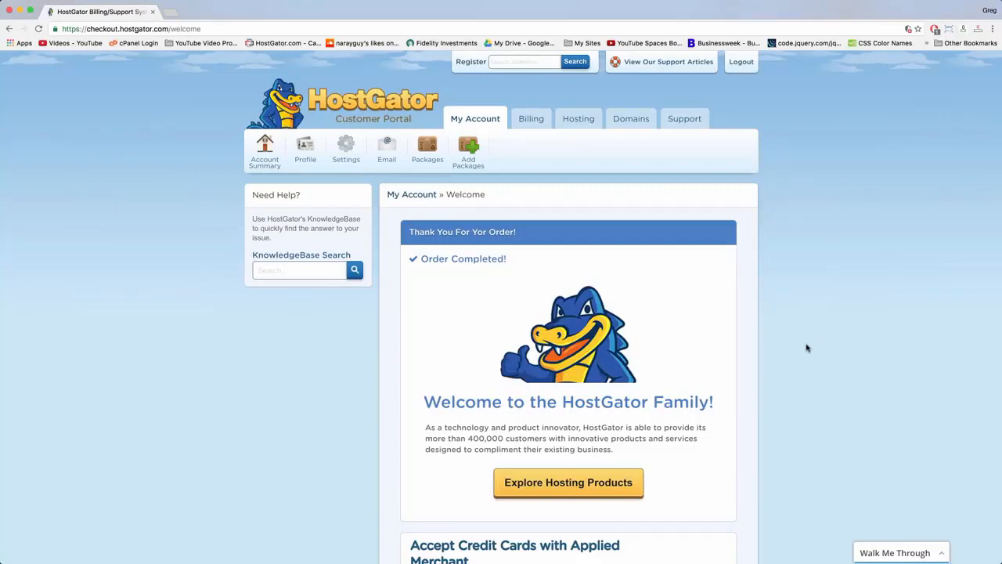
pyautogui.scroll(-5, 808, 347)
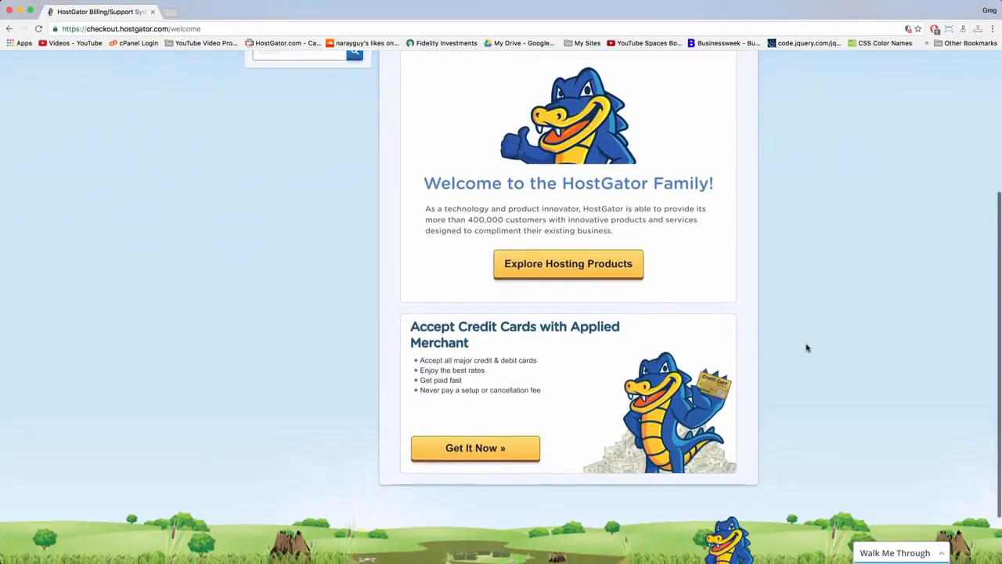
pyautogui.scroll(-2, 807, 348)
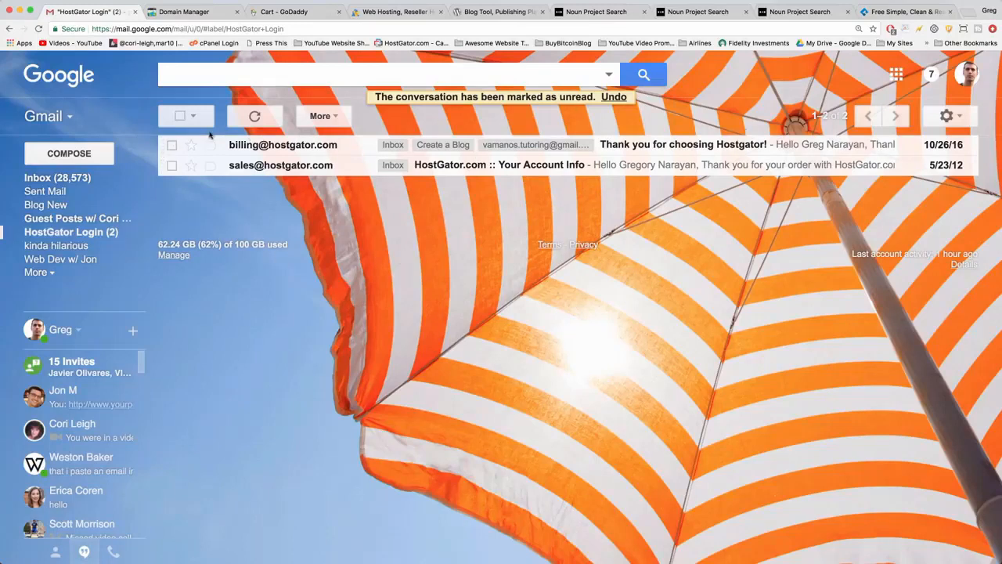
# Switch to the "3 Parts of a Website" note and strike through the lines "1. Address" and "2. Land".
pyautogui.moveTo(257, 152)
pyautogui.click(695, 533)
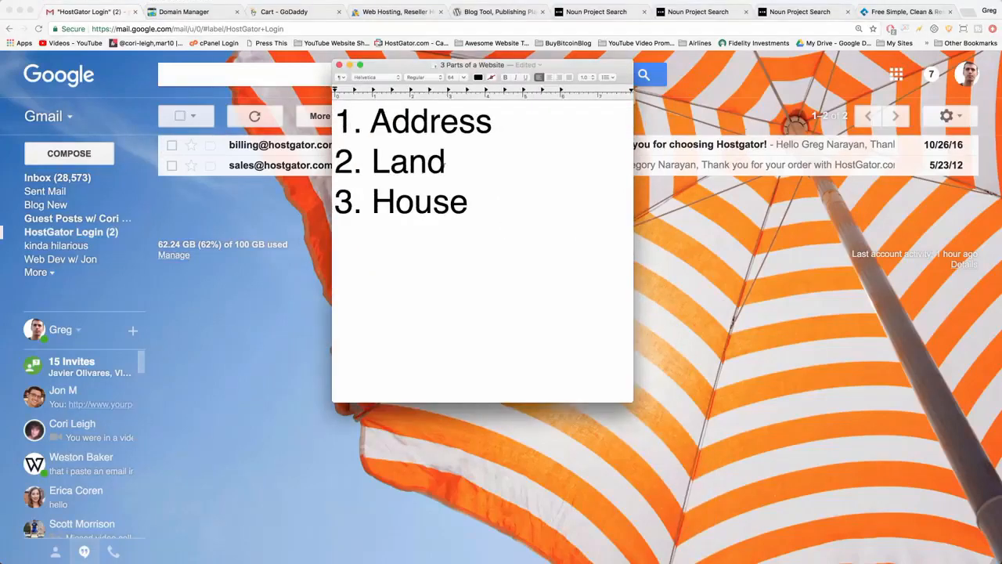
pyautogui.moveTo(492, 121); pyautogui.dragTo(335, 121)
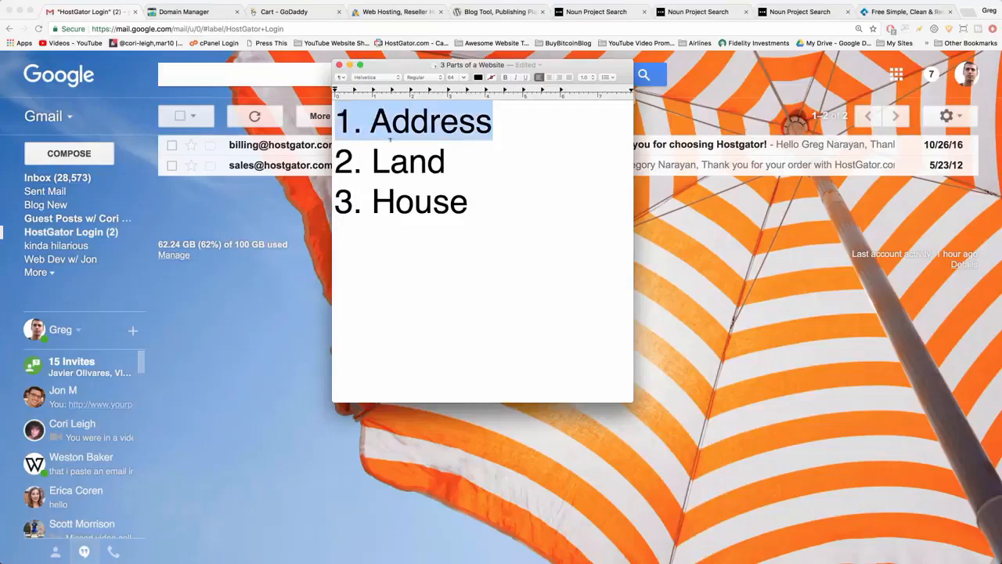
pyautogui.click(432, 154)
pyautogui.moveTo(446, 161); pyautogui.dragTo(332, 162)
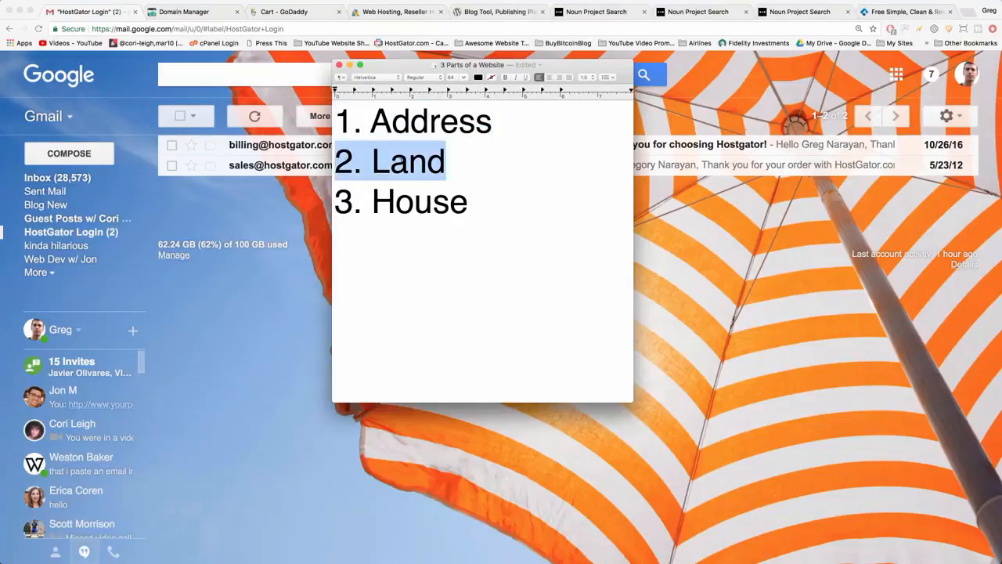
pyautogui.click(471, 161)
pyautogui.moveTo(447, 161); pyautogui.dragTo(339, 109)
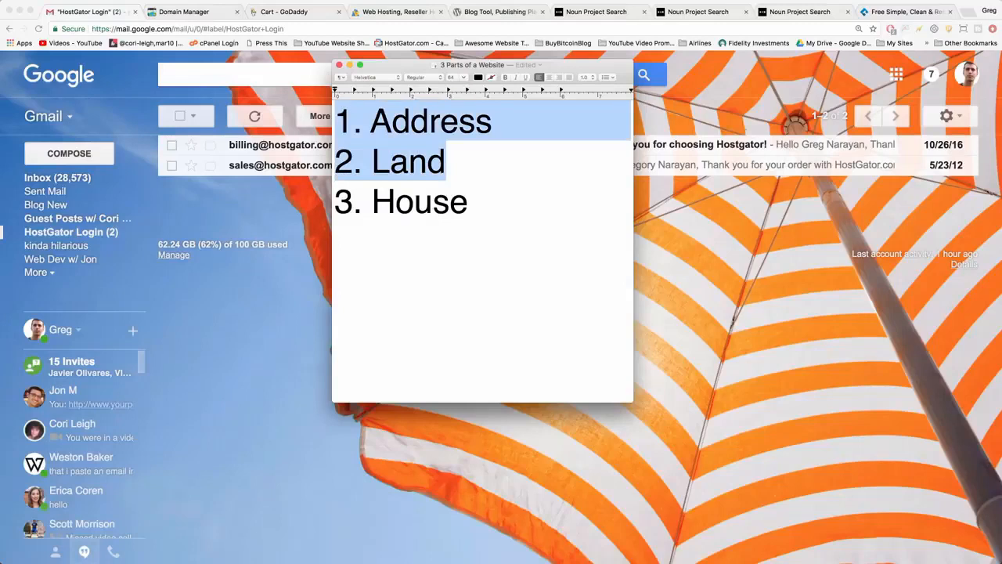
pyautogui.press('super+shift+x')
pyautogui.click(478, 156)
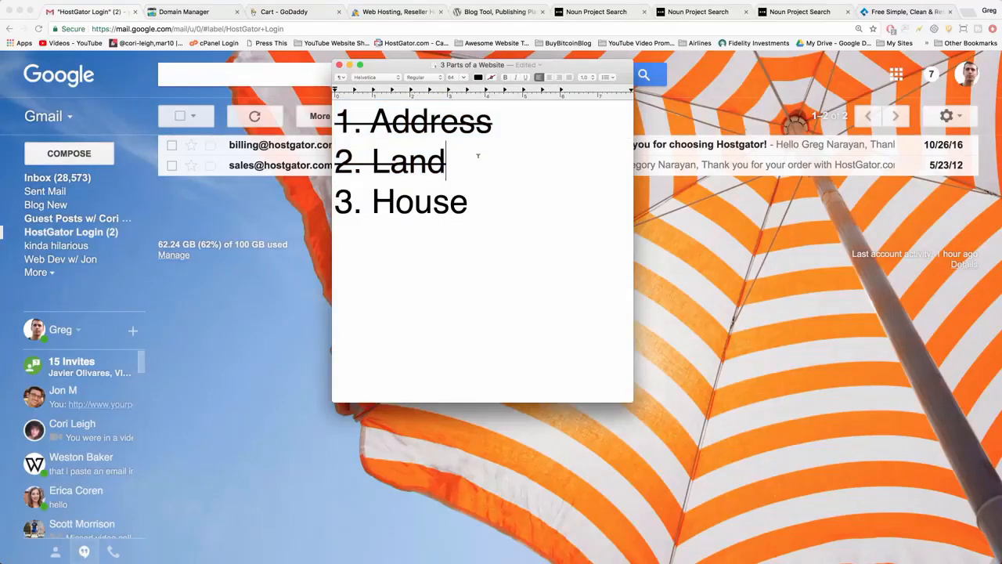
# Insert the text "(connect address to land)" between the "2. Land" and "3. House" lines of the note.
pyautogui.click(334, 202)
pyautogui.press('Return')
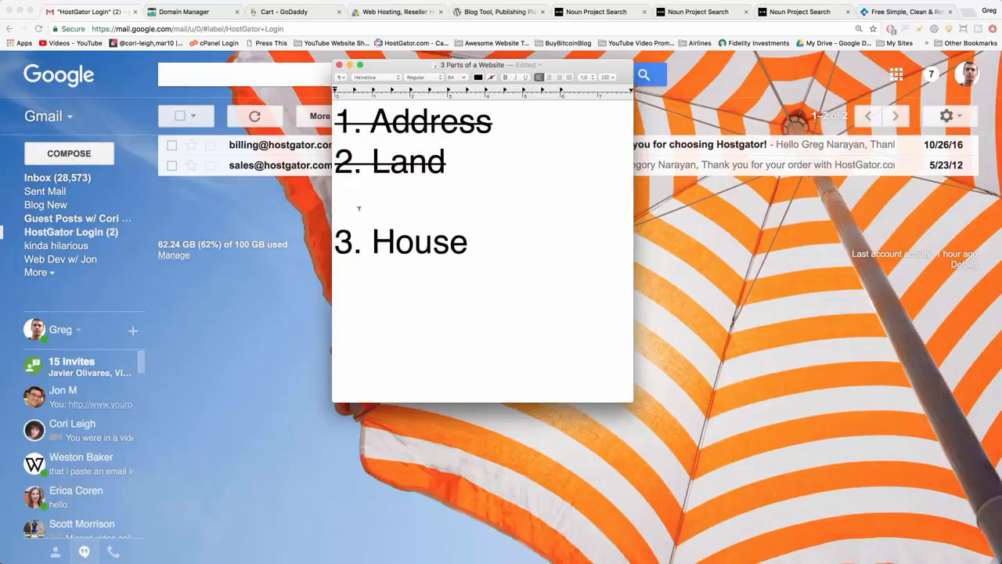
pyautogui.write('(connect')
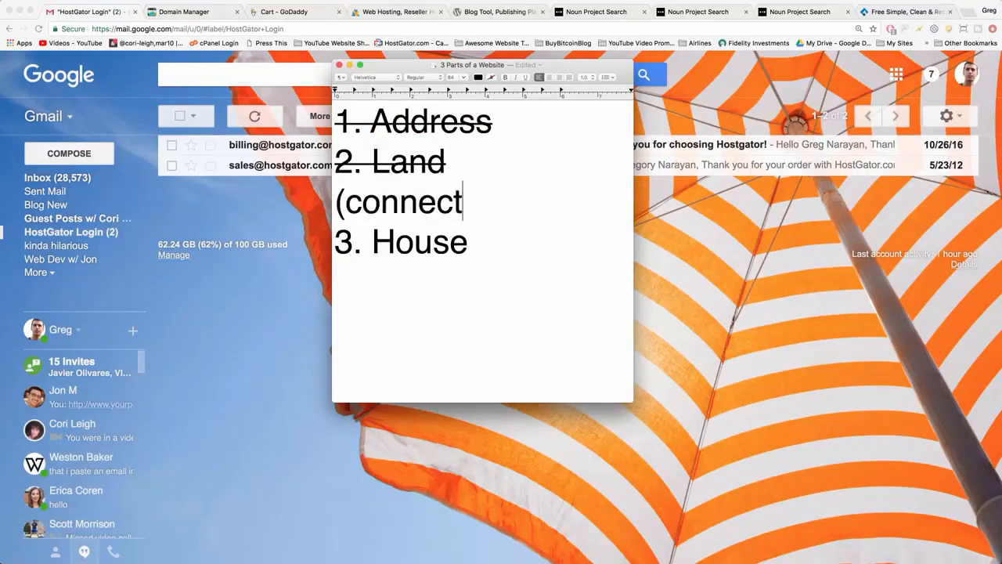
pyautogui.write(' address')
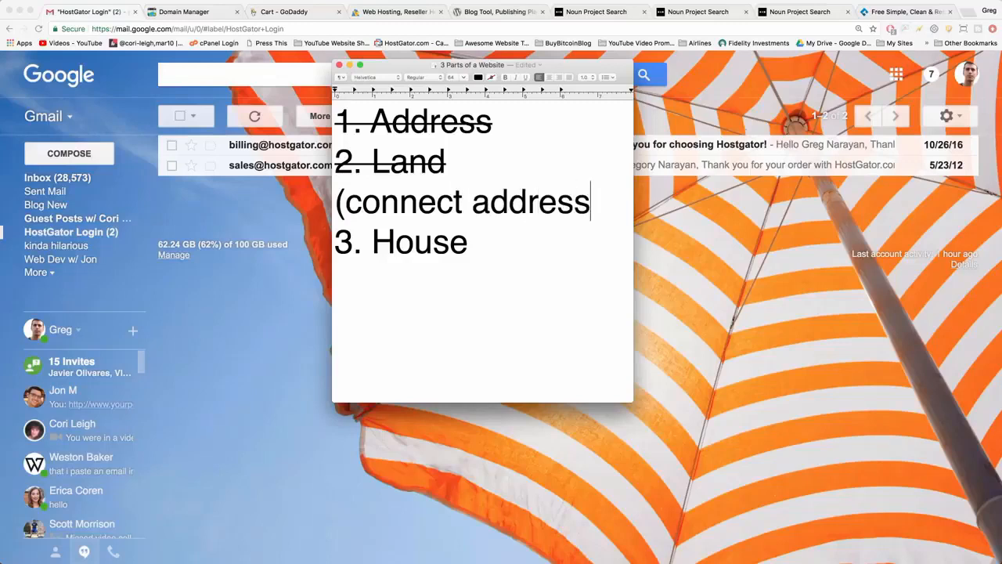
pyautogui.press('Return')
pyautogui.write('to land)')
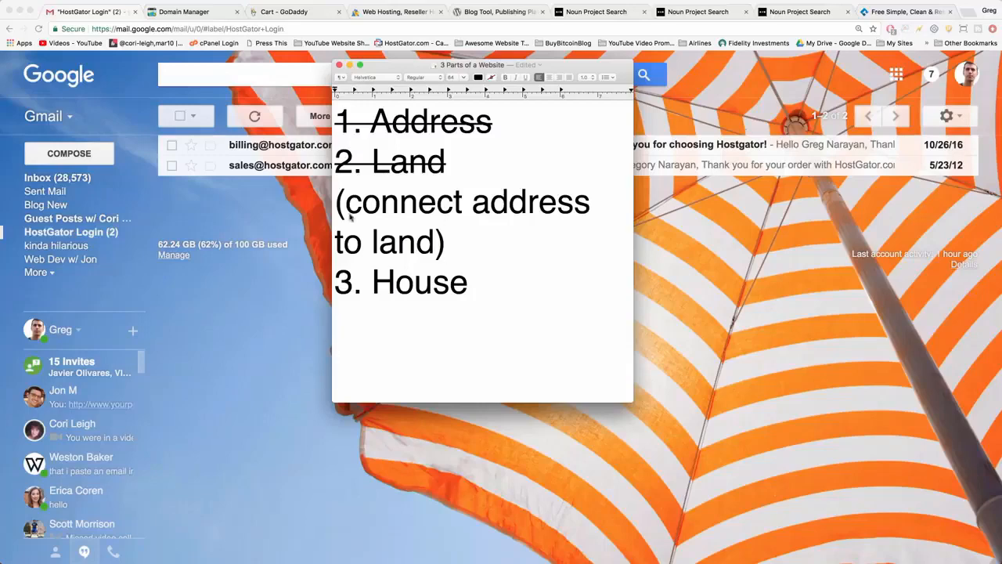
# Return to Gmail, open the HostGator "Your Account Info" e-mail and locate its 1st and 2nd nameserver entries.
pyautogui.click(299, 223)
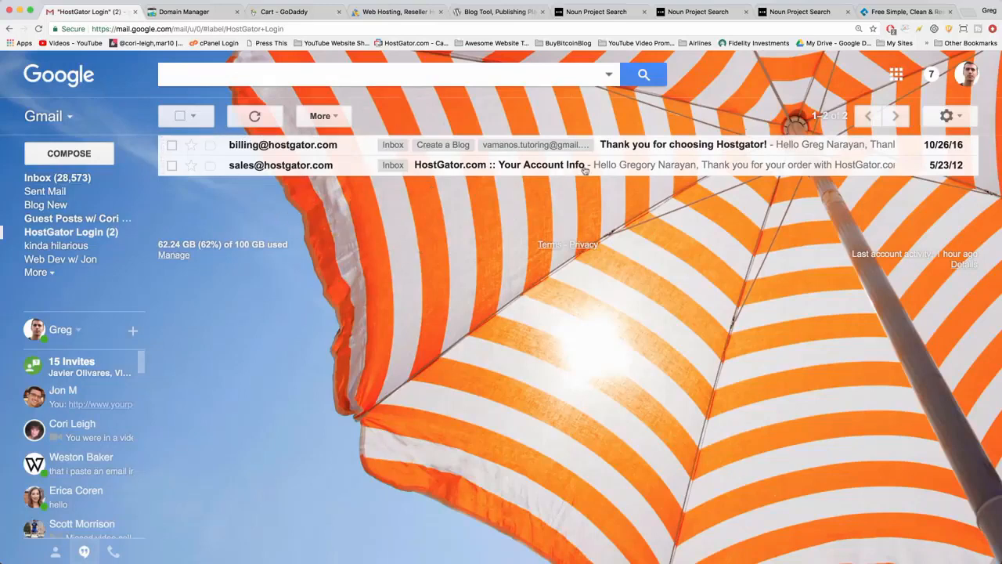
pyautogui.click(531, 167)
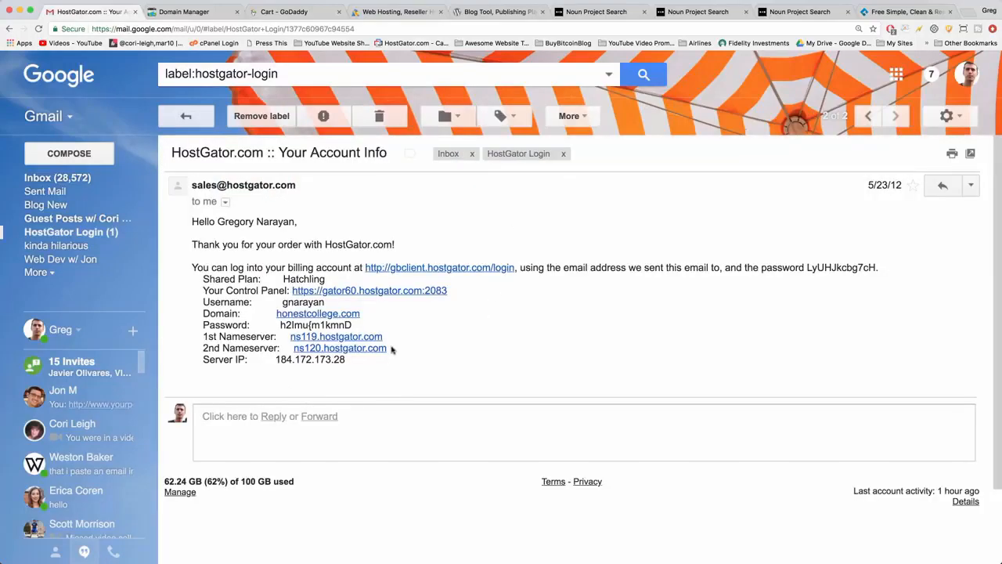
pyautogui.scroll(-1, 394, 350)
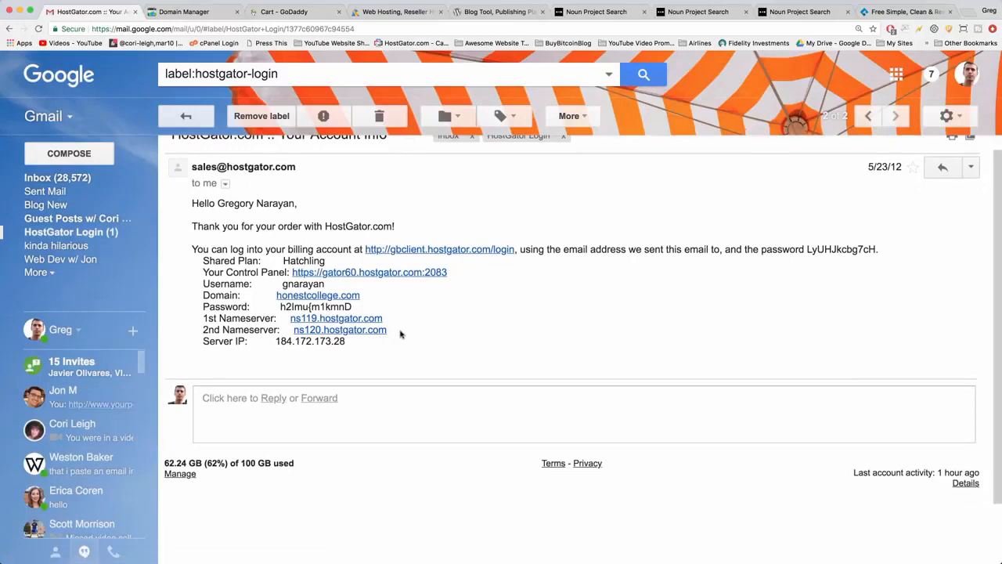
pyautogui.moveTo(400, 332); pyautogui.dragTo(190, 318)
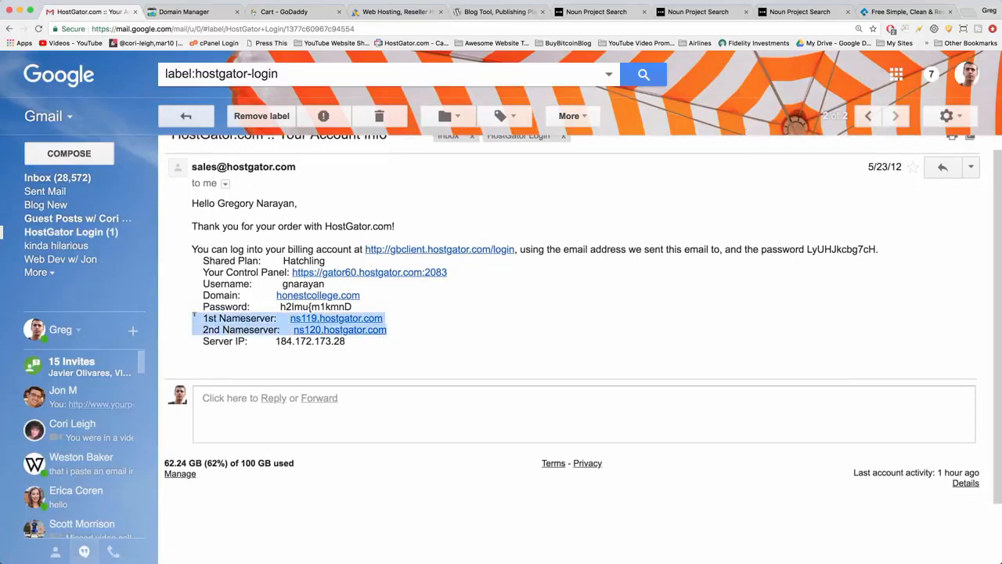
pyautogui.click(366, 347)
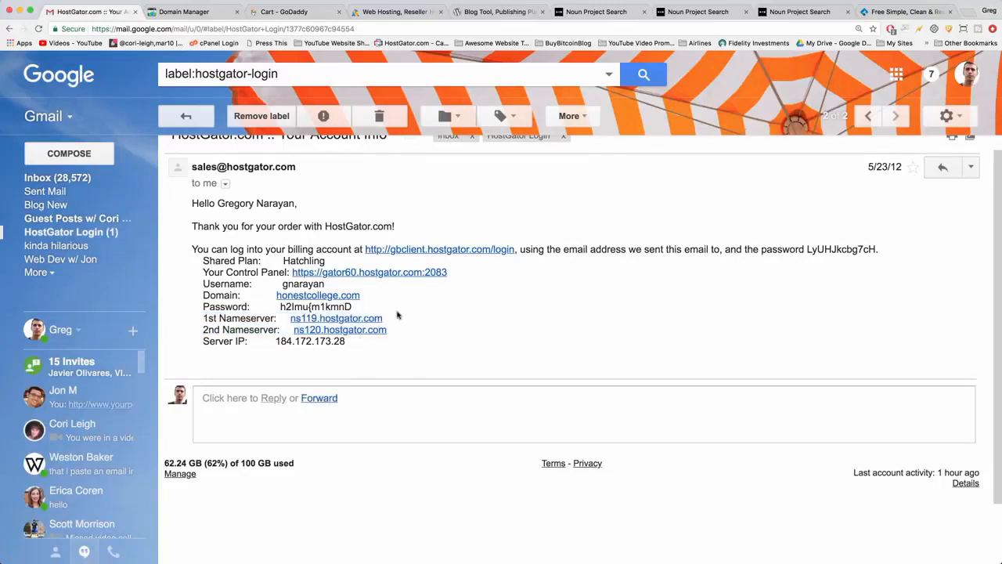
# Switch to GoDaddy's Domain Manager and go to My Products for the account's list of domains.
pyautogui.click(192, 13)
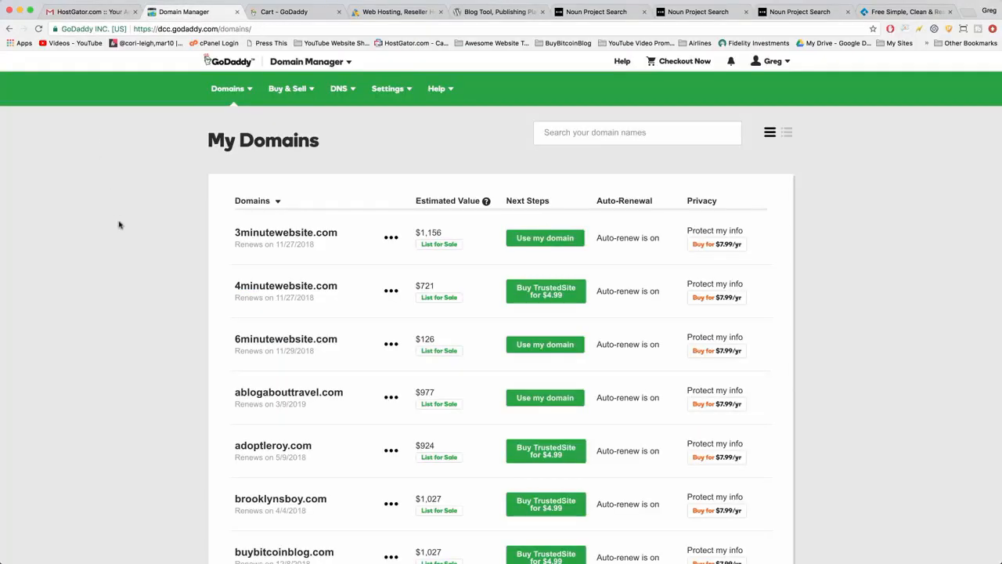
pyautogui.scroll(-2, 119, 222)
pyautogui.scroll(2, 205, 204)
pyautogui.click(773, 62)
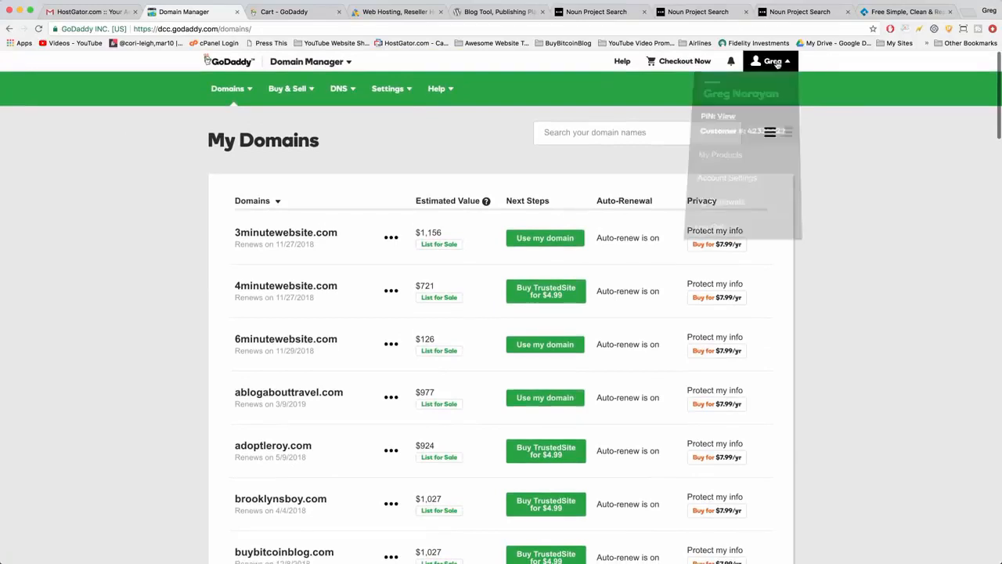
pyautogui.click(723, 160)
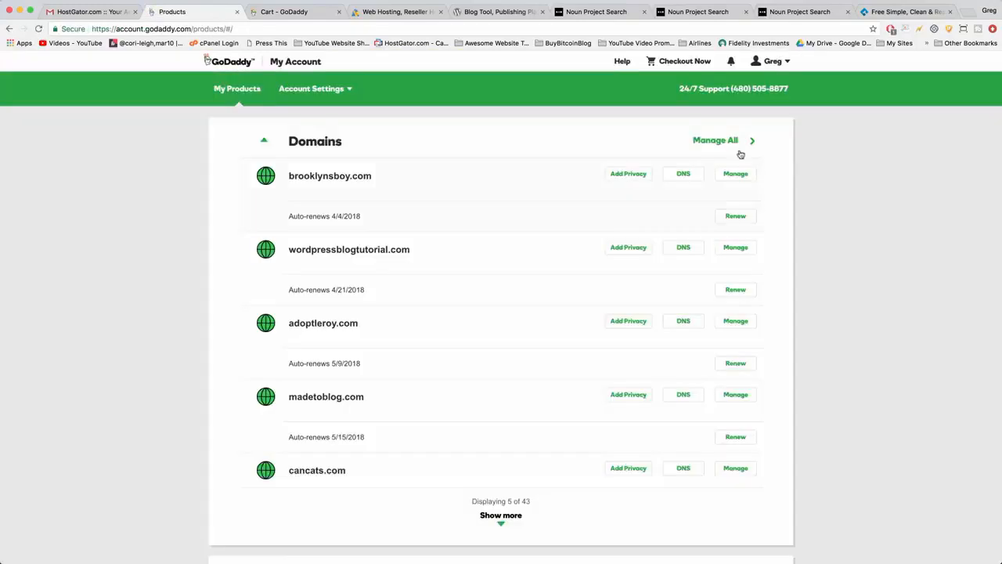
pyautogui.click(718, 140)
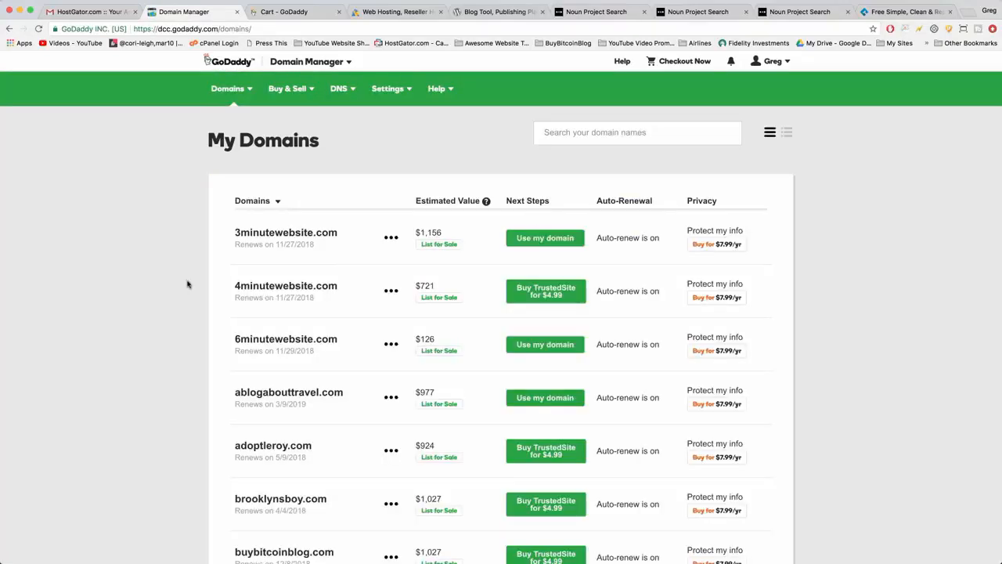
# Open the DNS management page of 6minutewebsite.com from the My Domains list.
pyautogui.scroll(-2, 188, 284)
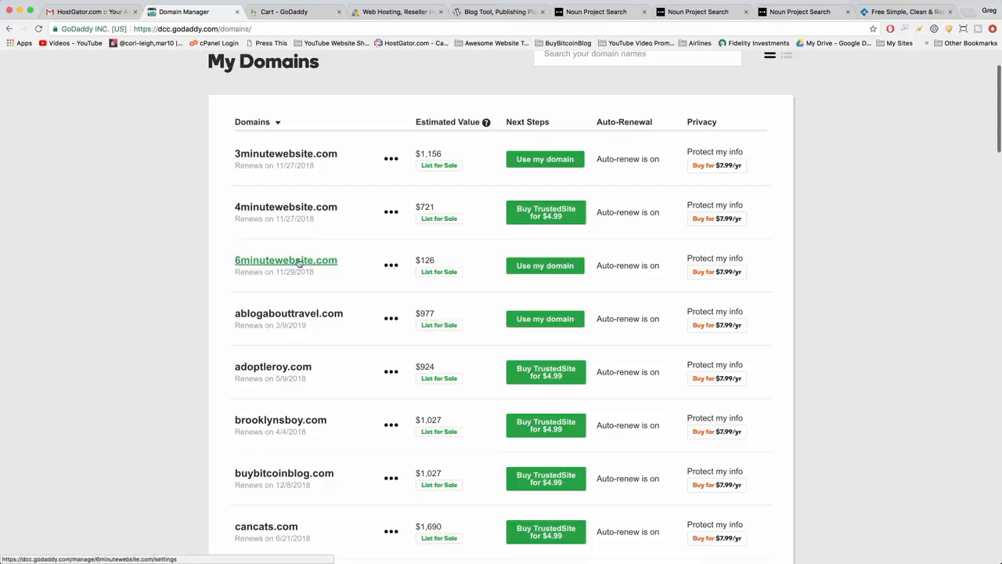
pyautogui.click(391, 267)
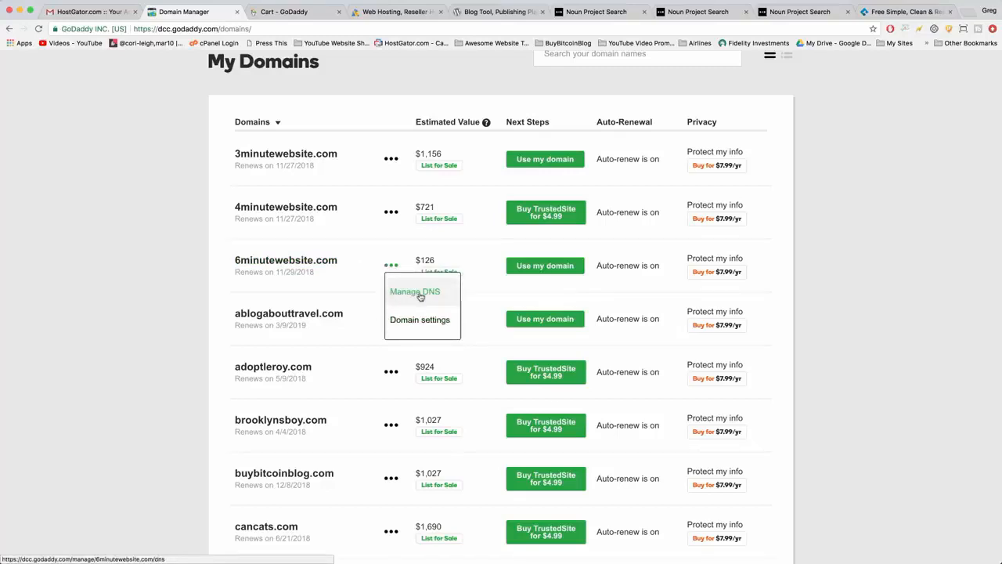
pyautogui.click(420, 294)
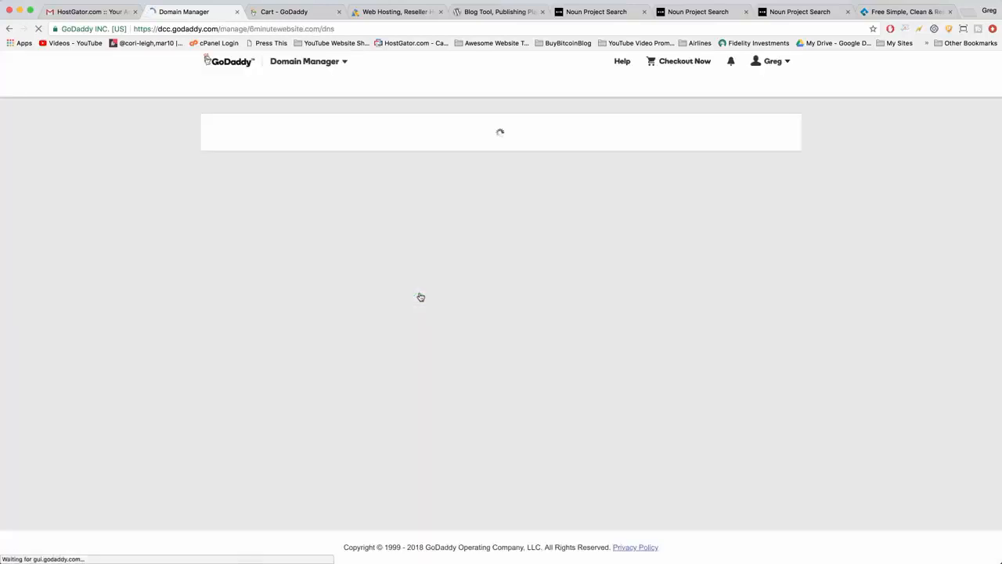
pyautogui.scroll(-5, 420, 297)
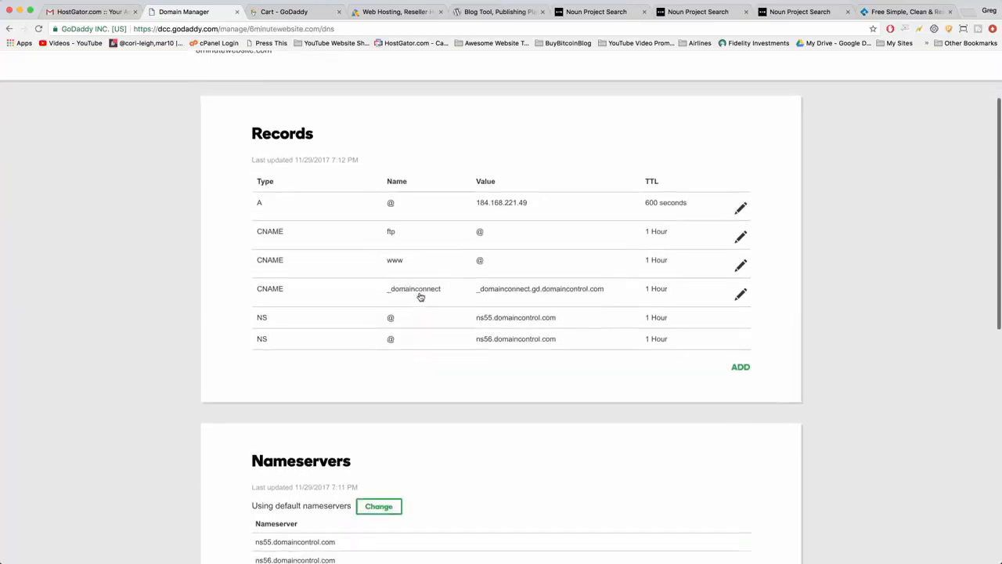
# Change the domain's nameserver type from the default to Custom in the Nameservers section.
pyautogui.scroll(-5, 421, 296)
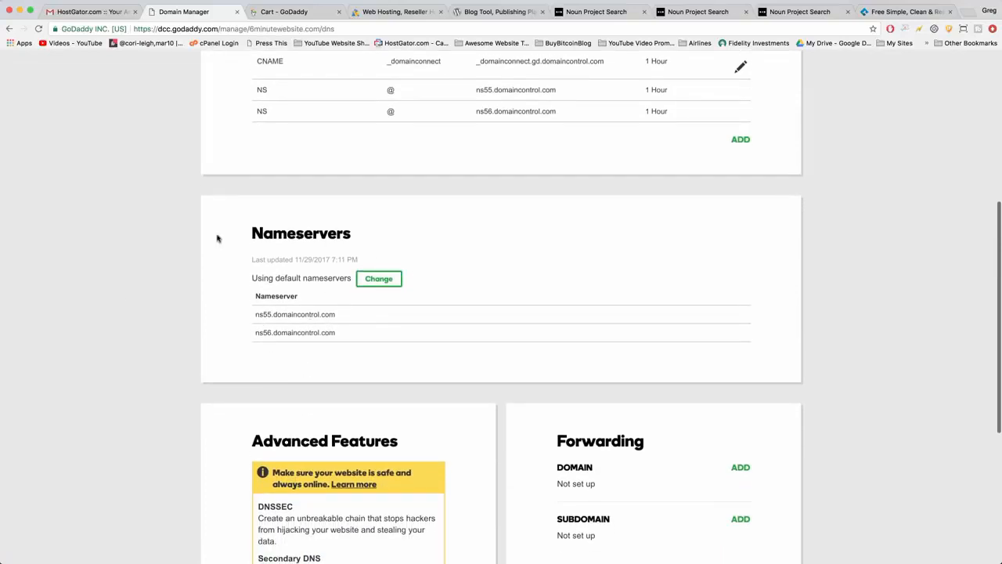
pyautogui.click(379, 280)
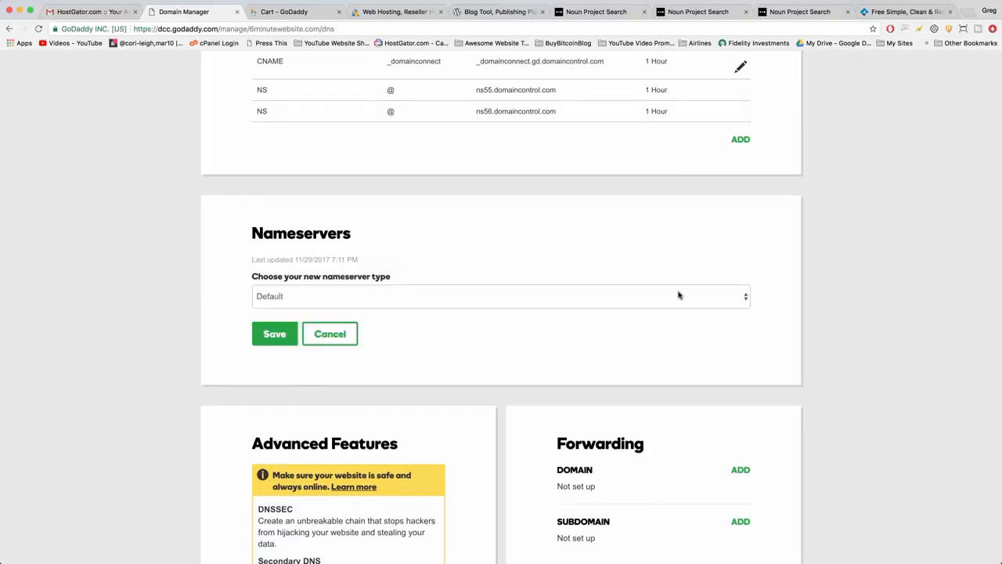
pyautogui.click(612, 300)
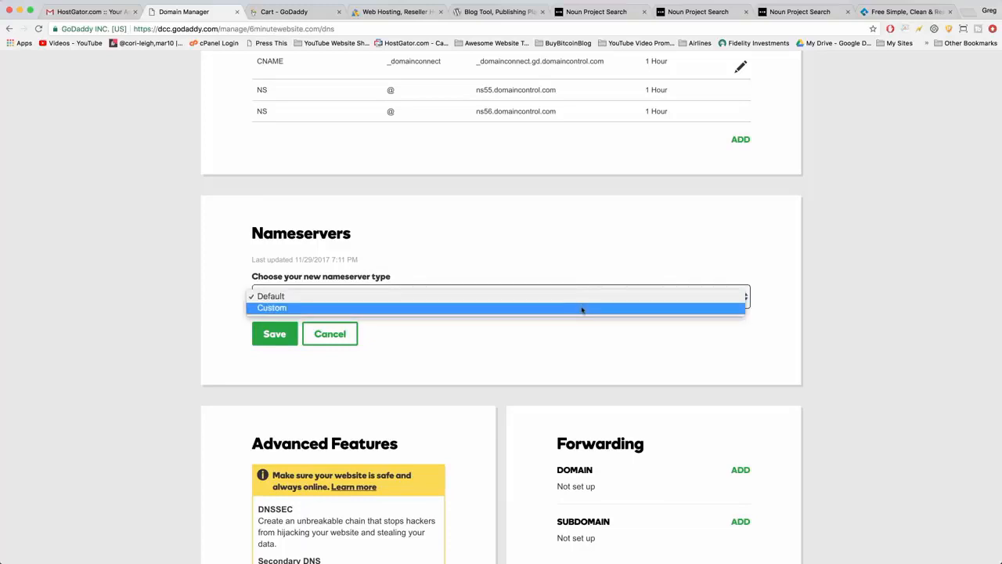
pyautogui.click(581, 309)
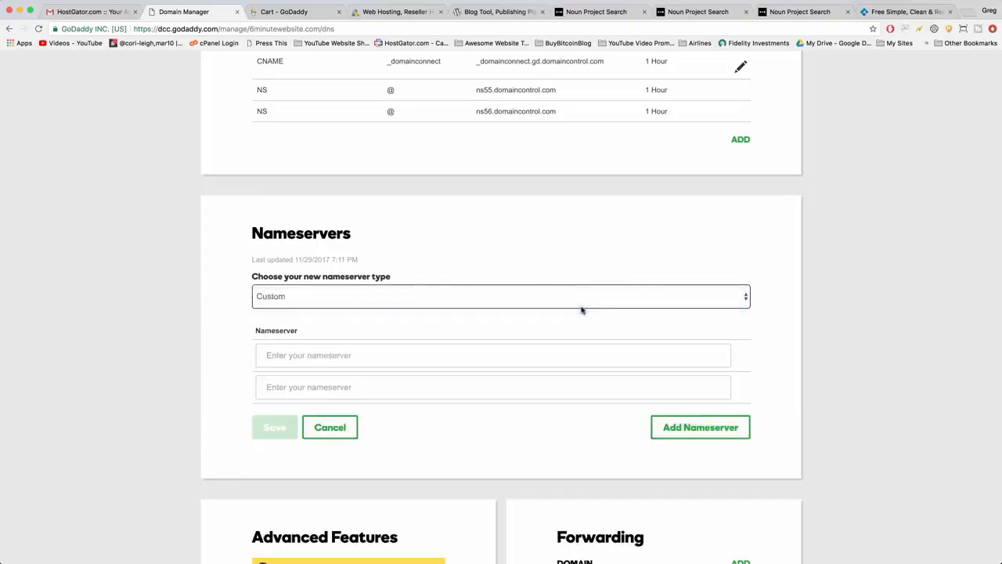
pyautogui.click(338, 357)
pyautogui.click(307, 386)
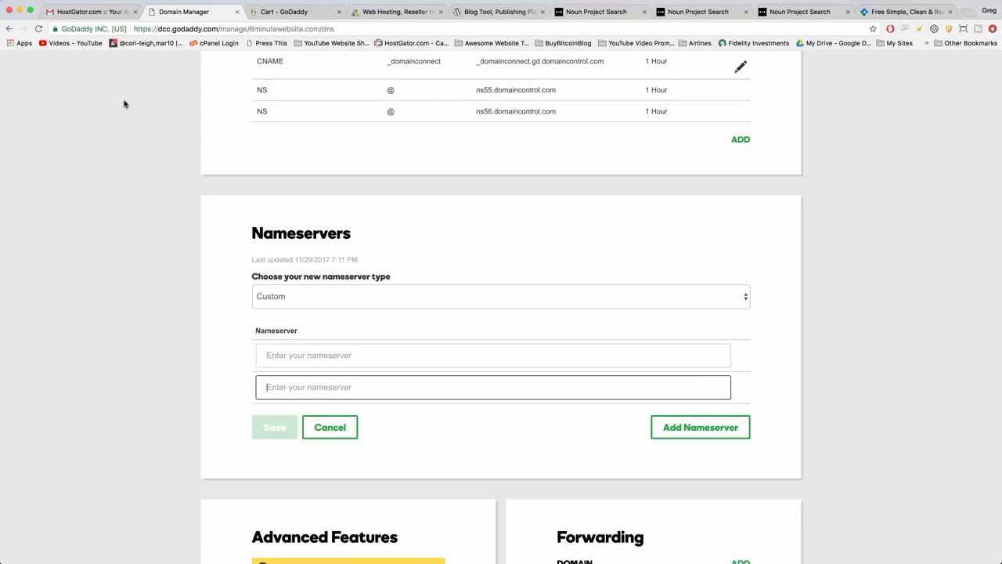
# Copy the 1st nameserver's link address from the HostGator e-mail in Gmail and paste it as GoDaddy's first custom nameserver.
pyautogui.click(105, 12)
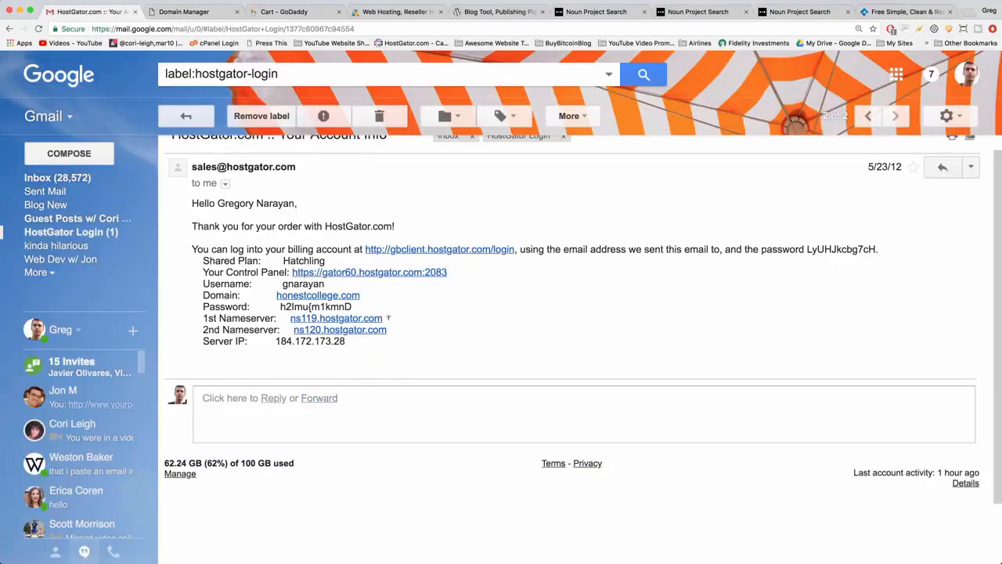
pyautogui.moveTo(388, 320); pyautogui.dragTo(291, 318)
pyautogui.rightClick(312, 318)
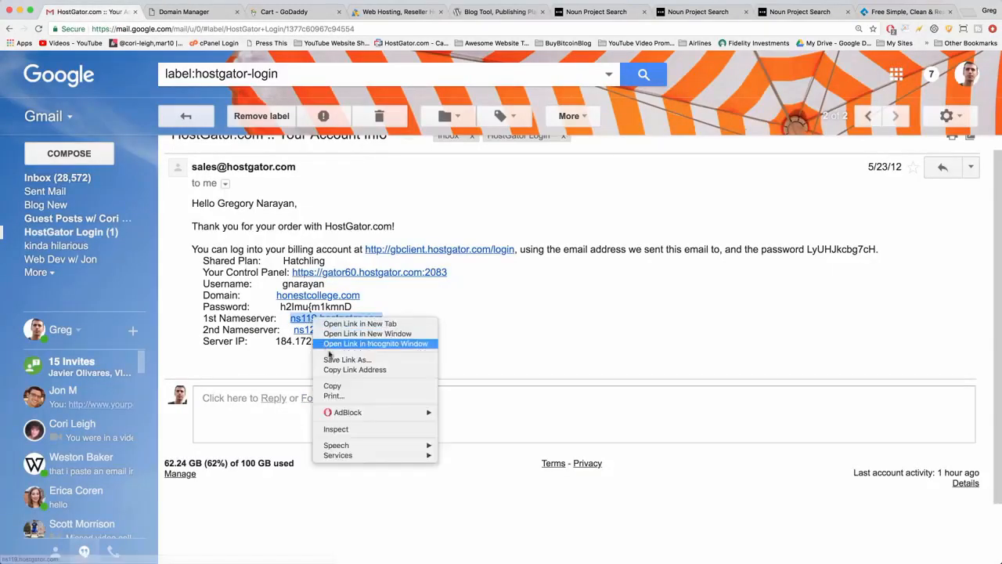
pyautogui.click(329, 376)
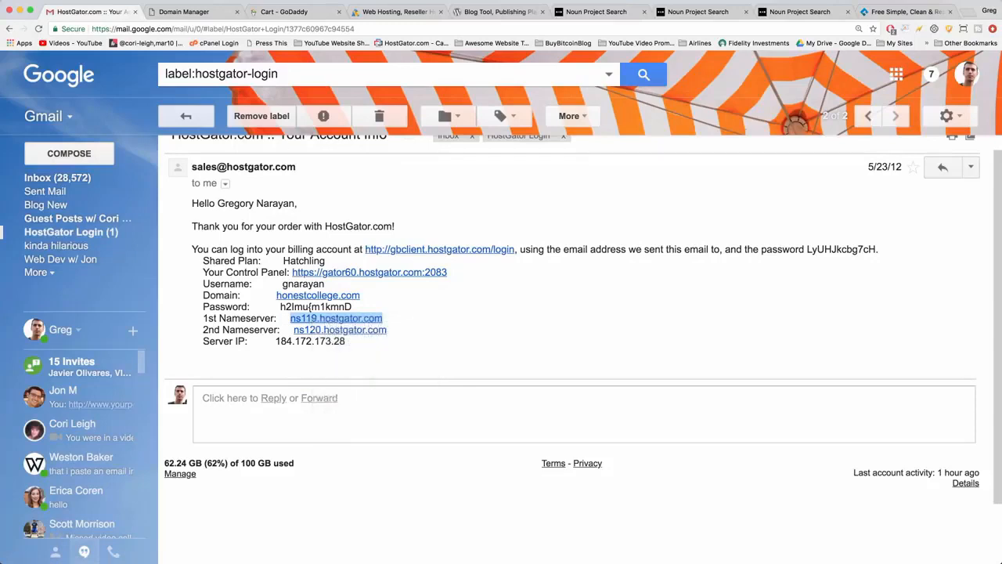
pyautogui.click(182, 12)
pyautogui.click(277, 359)
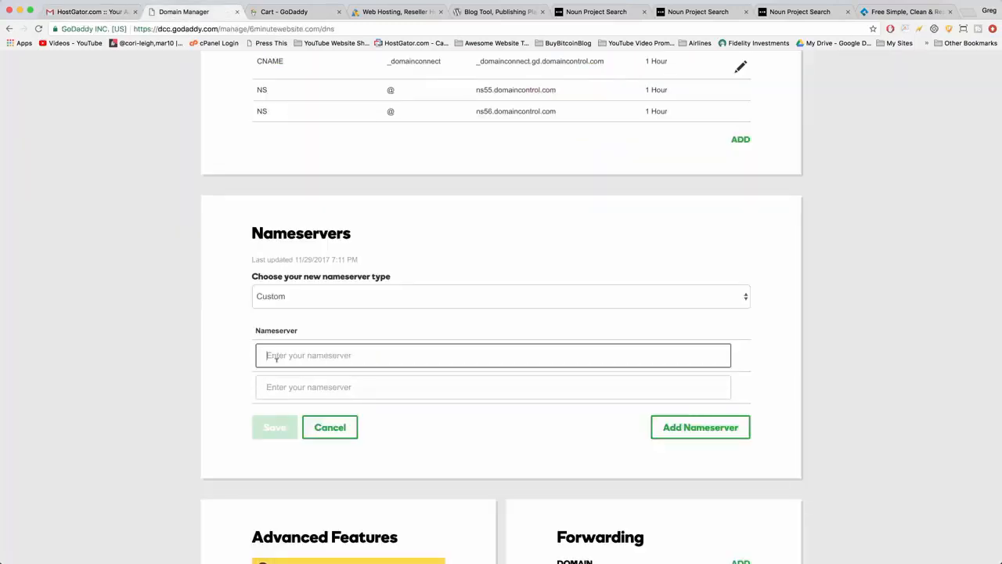
pyautogui.rightClick(279, 360)
pyautogui.click(297, 413)
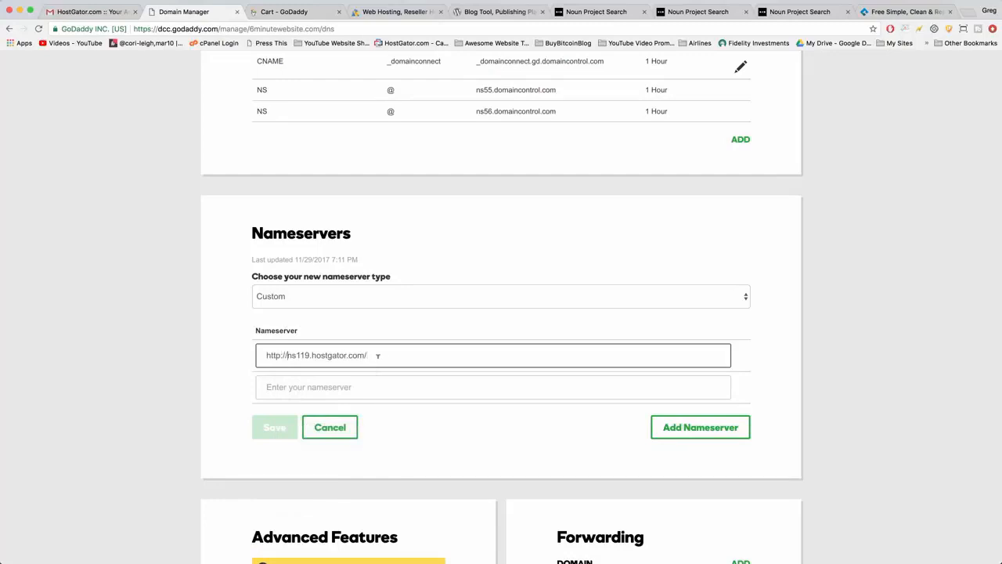
pyautogui.click(371, 353)
pyautogui.moveTo(289, 355); pyautogui.dragTo(263, 355)
pyautogui.click(272, 355)
pyautogui.press('BackSpace')
pyautogui.click(289, 355)
pyautogui.click(353, 355)
pyautogui.press('BackSpace')
pyautogui.moveTo(266, 356); pyautogui.dragTo(288, 354)
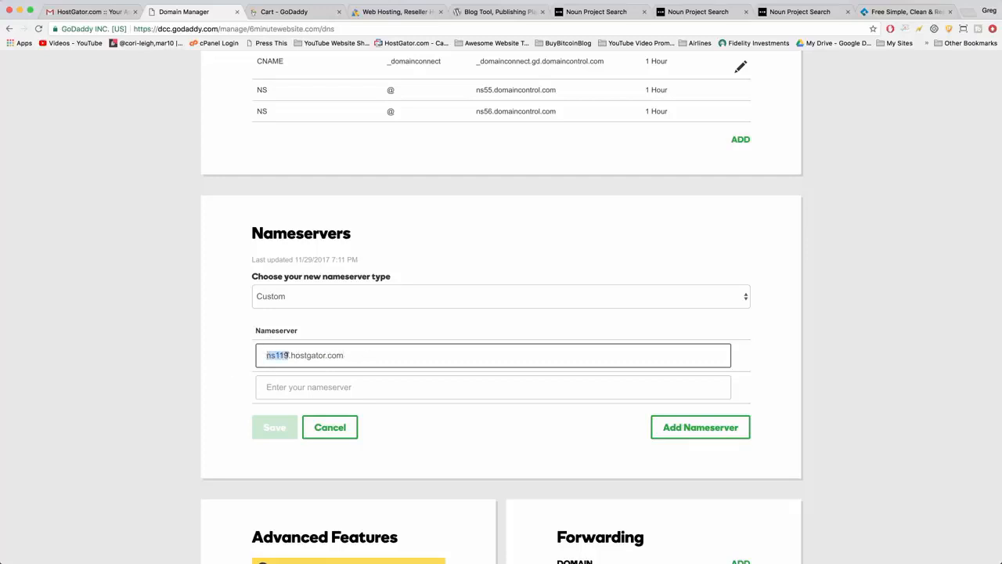
pyautogui.click(343, 354)
pyautogui.doubleClick(287, 355)
pyautogui.click(265, 355)
# Enter ns120.hostgator.com as the second nameserver and save the custom nameservers.
pyautogui.click(300, 387)
pyautogui.write('ns129')
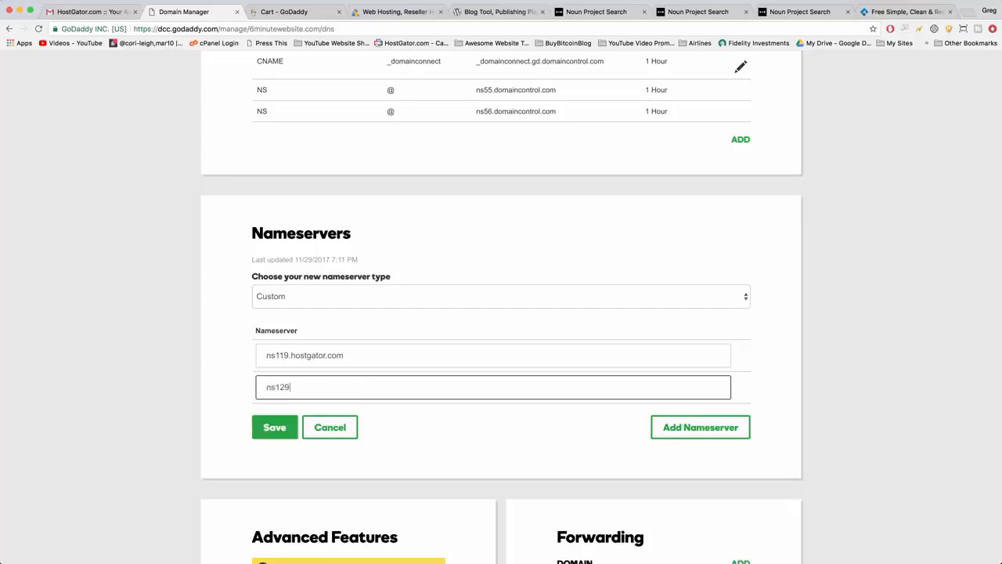
pyautogui.press('BackSpace')
pyautogui.write('0.hostgator.com')
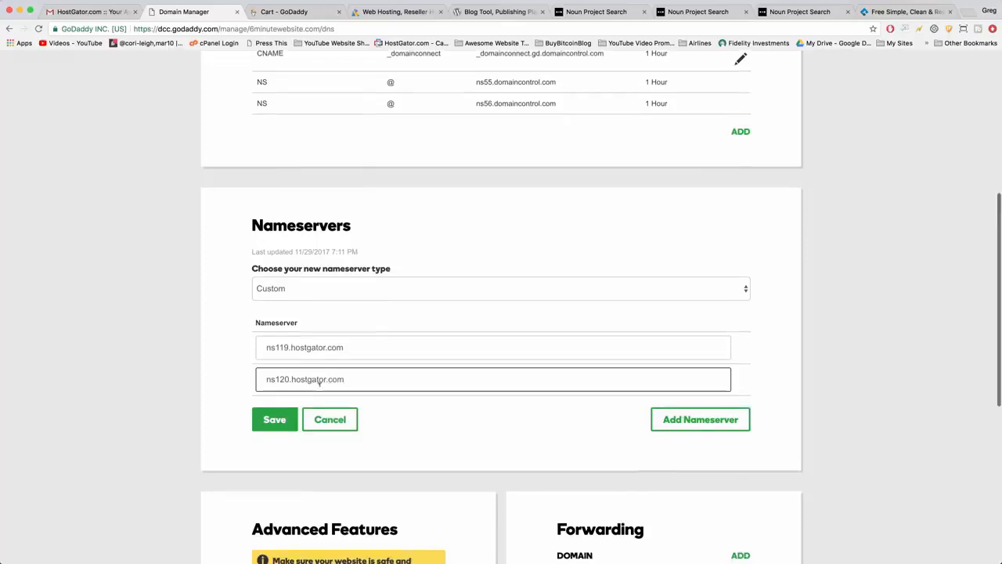
pyautogui.scroll(-1, 319, 390)
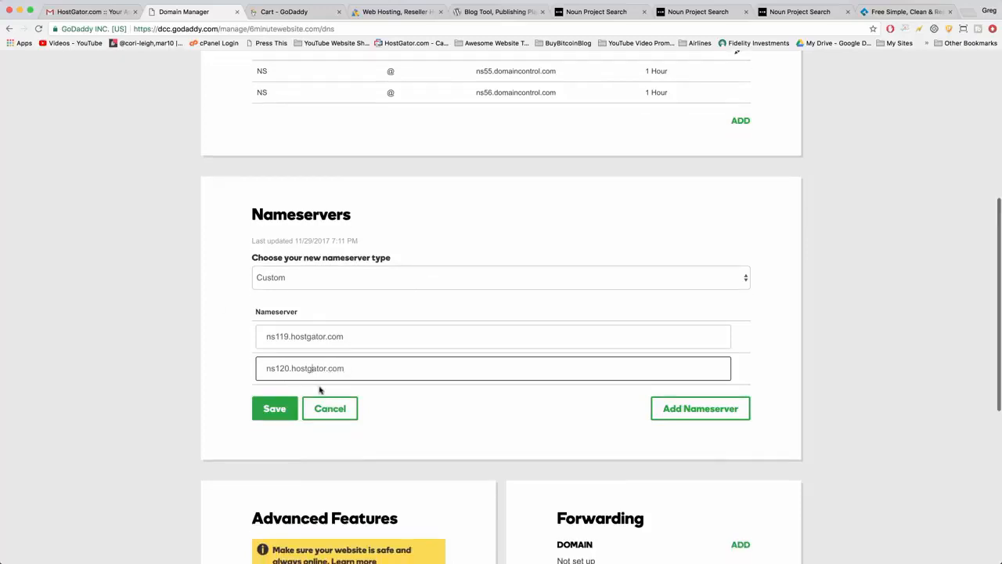
pyautogui.click(276, 414)
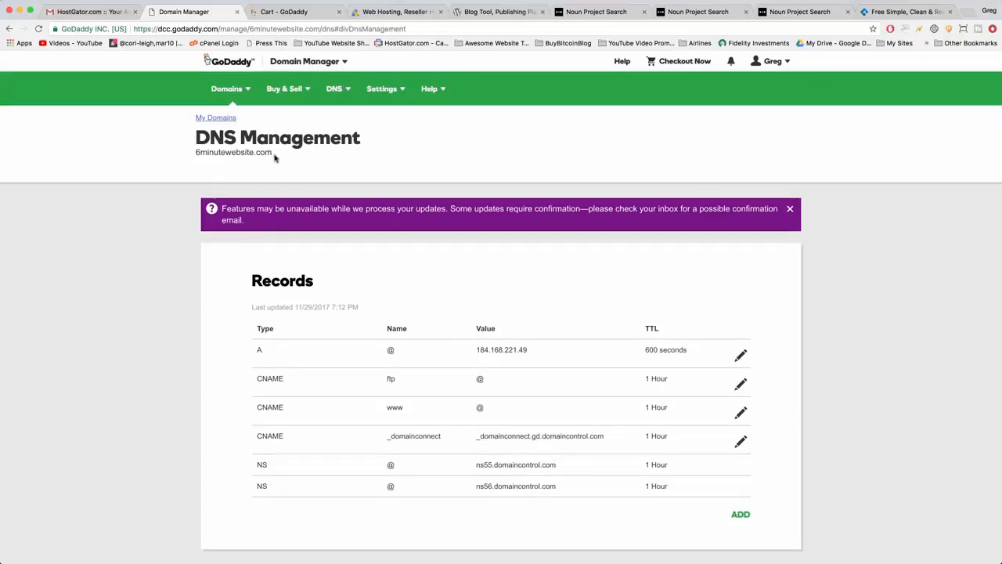
pyautogui.moveTo(274, 156); pyautogui.dragTo(195, 153)
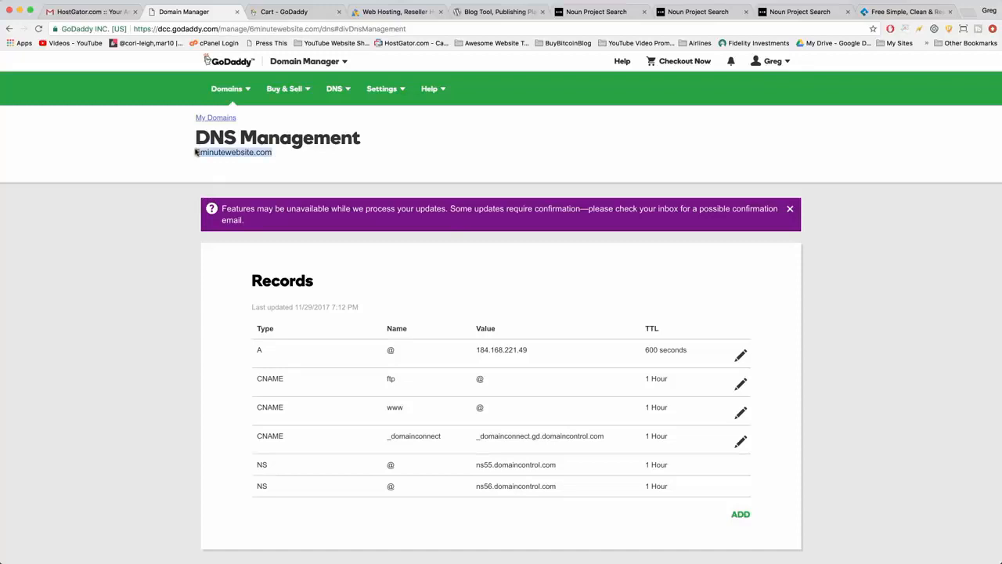
pyautogui.click(271, 146)
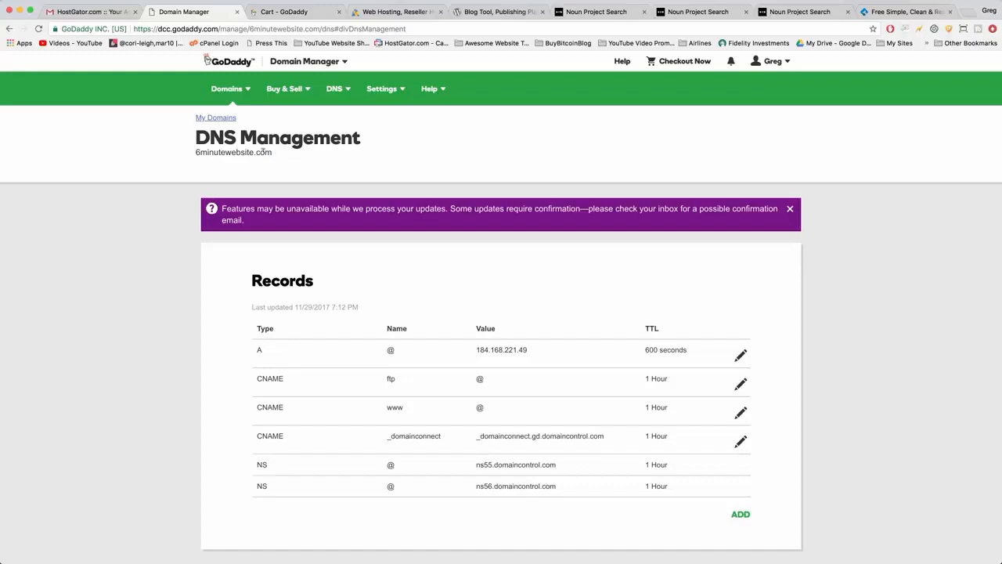
pyautogui.moveTo(277, 155); pyautogui.dragTo(188, 155)
pyautogui.doubleClick(207, 151)
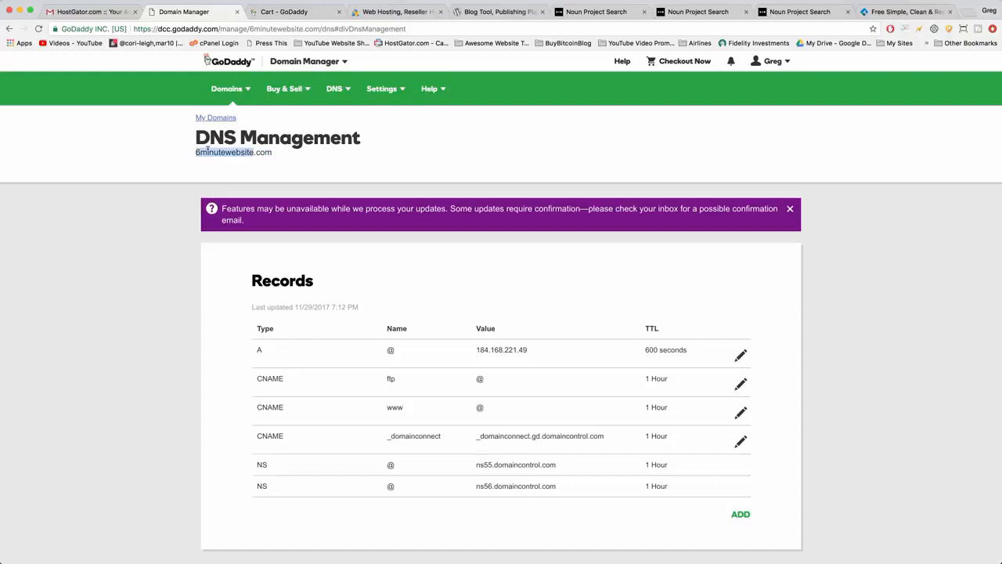
pyautogui.doubleClick(264, 152)
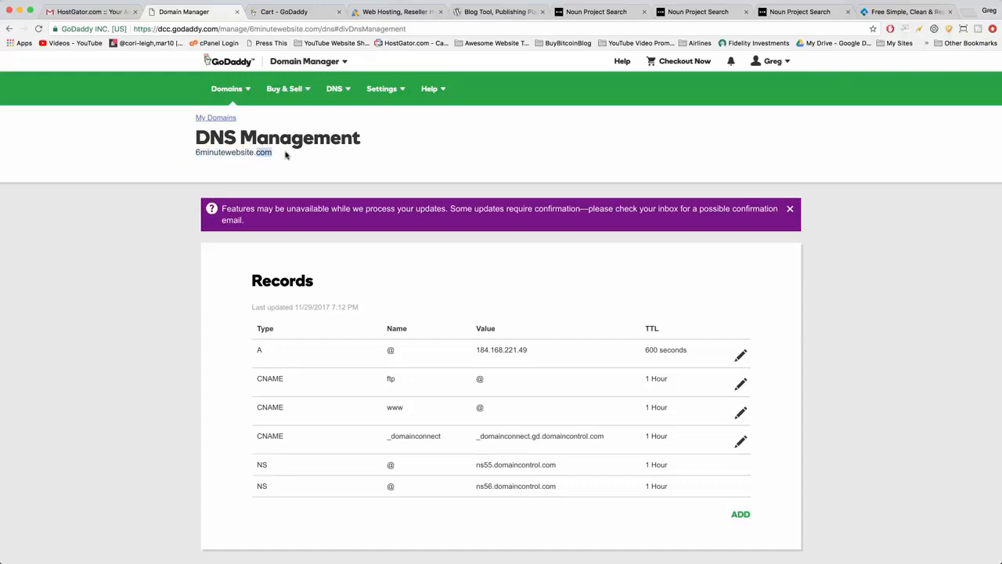
pyautogui.click(286, 156)
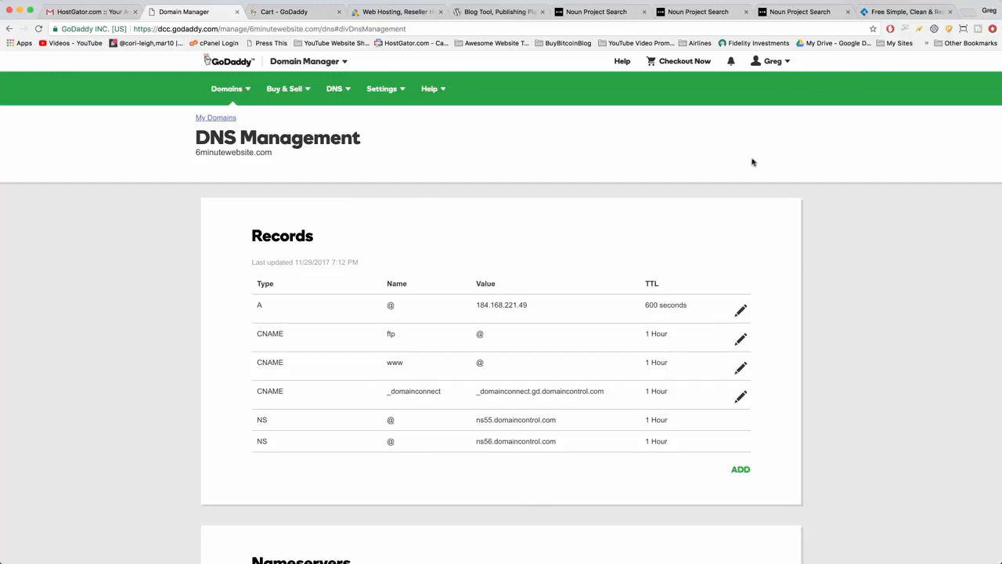
# Load 6minutewebsite.com in a new browser tab to check what the domain shows.
pyautogui.click(968, 18)
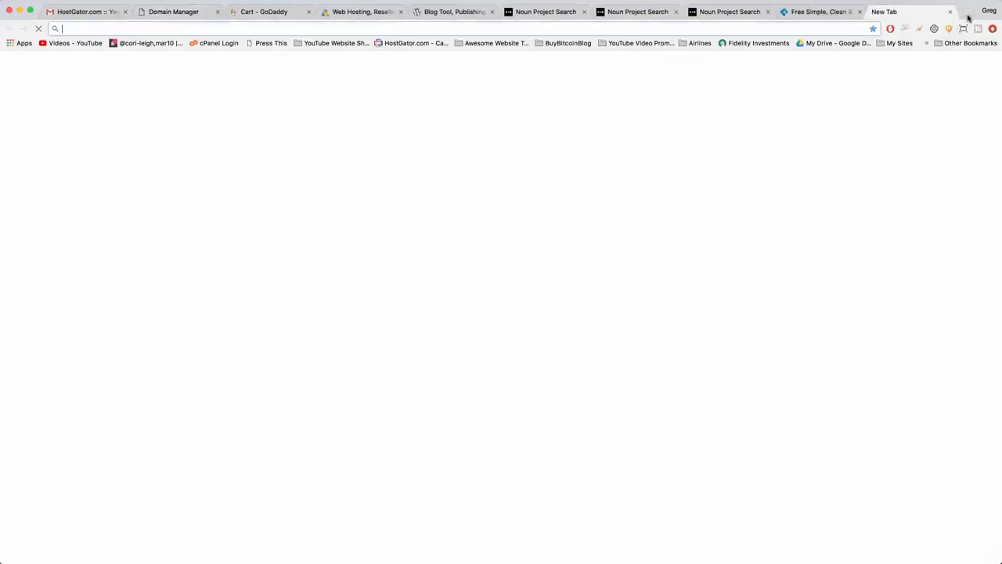
pyautogui.write('6minutes')
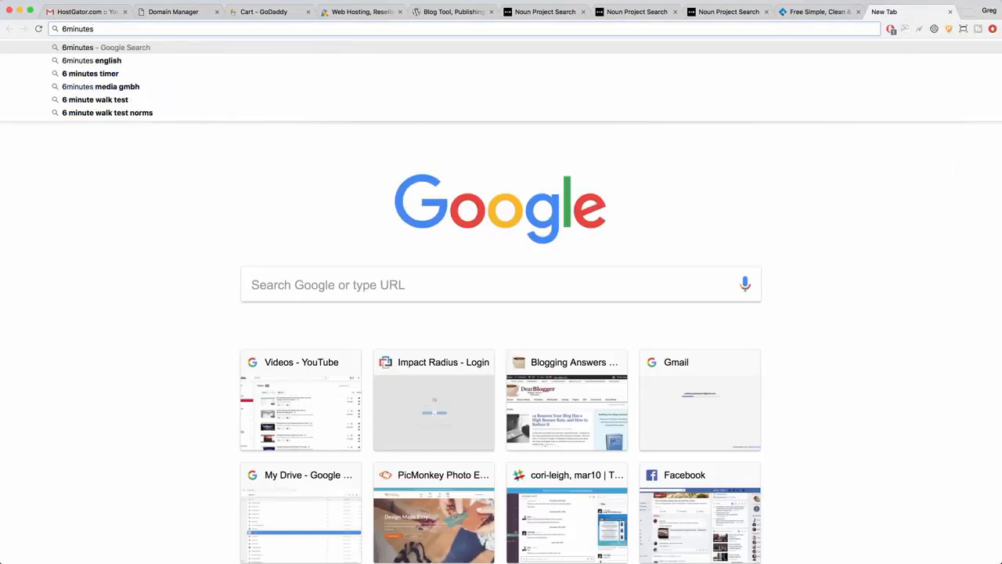
pyautogui.press('BackSpace')
pyautogui.write('webs')
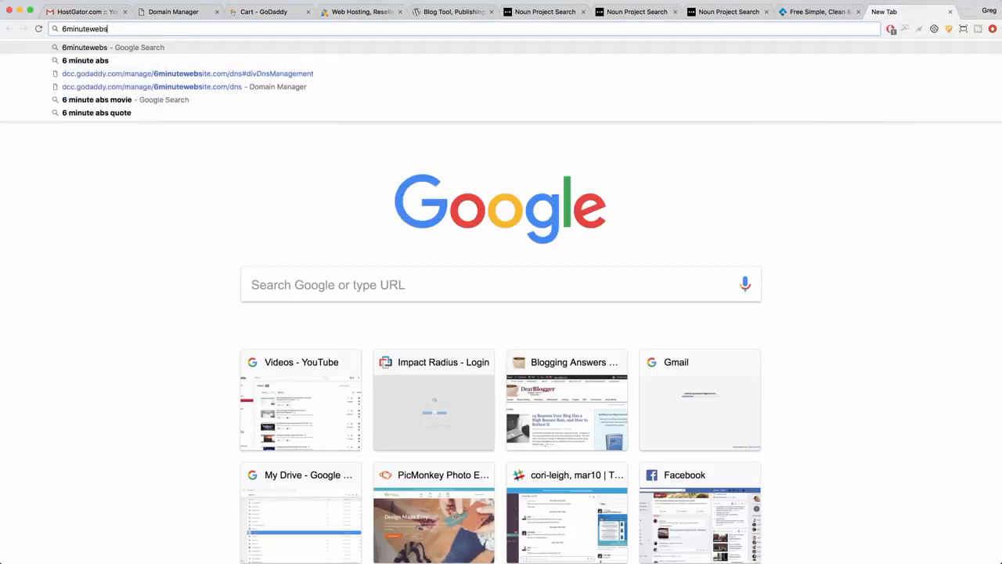
pyautogui.write('ite.com')
pyautogui.press('Return')
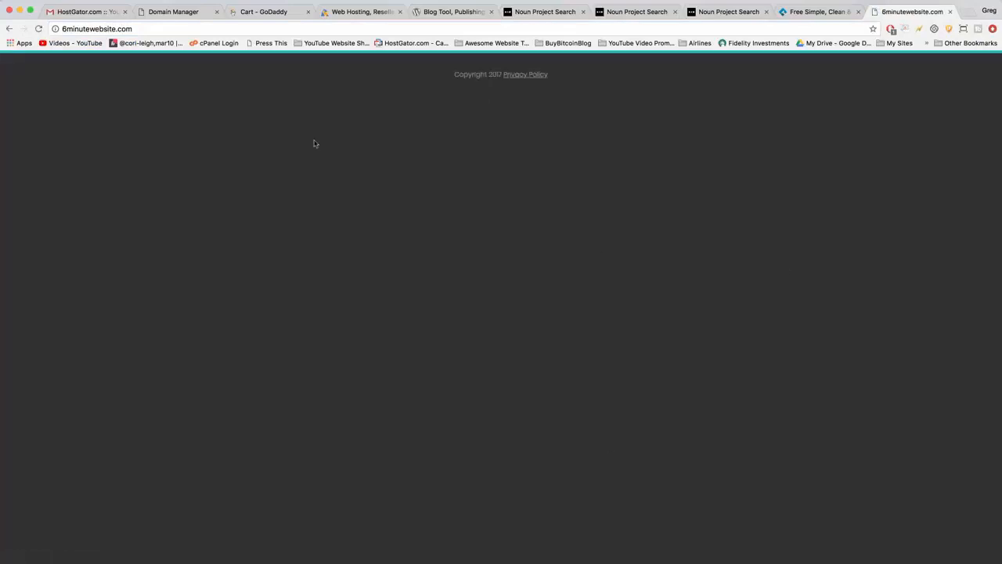
# Reload 6minutewebsite.com several times to check whether the nameserver change has taken effect.
pyautogui.click(135, 32)
pyautogui.press('Return')
pyautogui.click(135, 32)
pyautogui.press('Return')
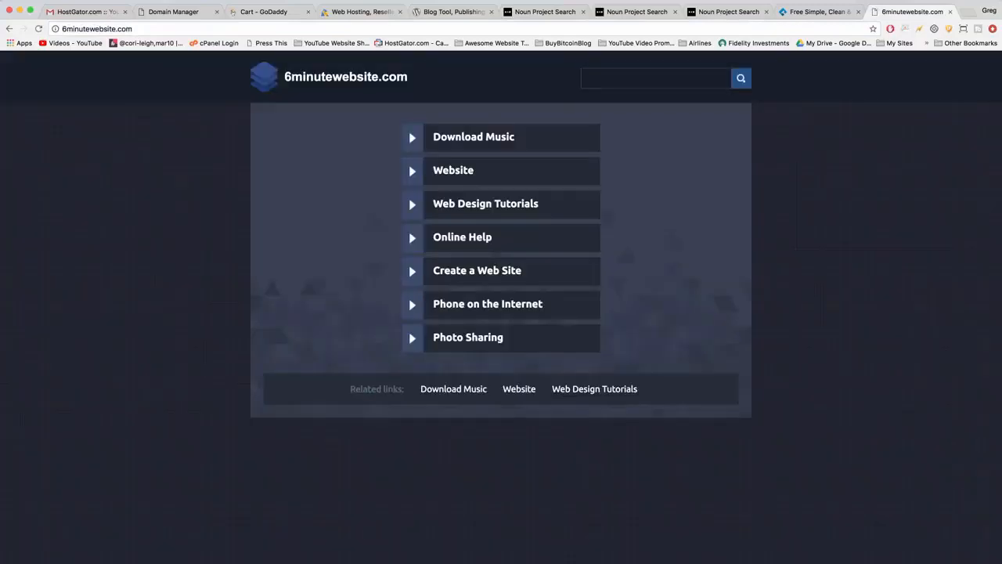
pyautogui.click(201, 29)
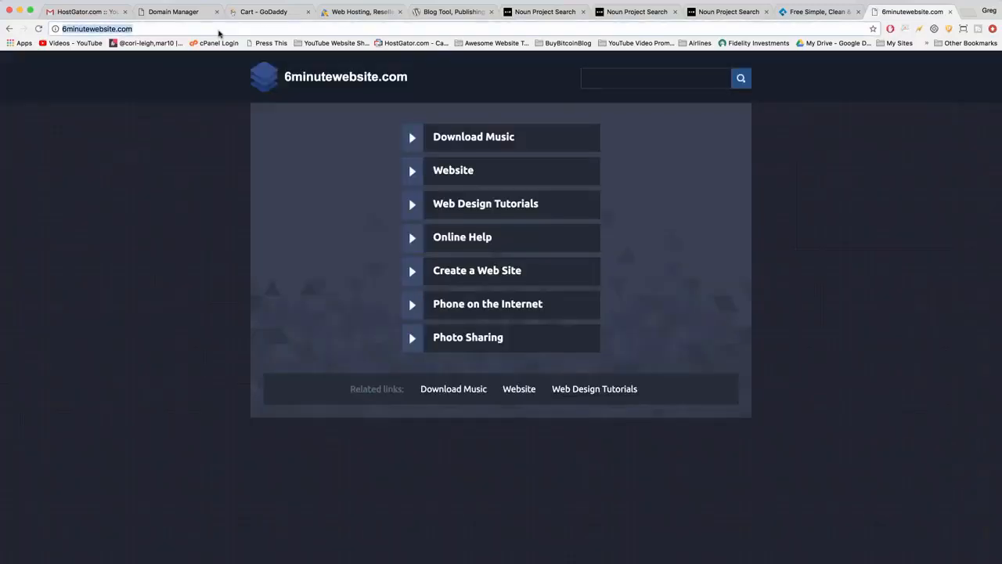
pyautogui.press('Return')
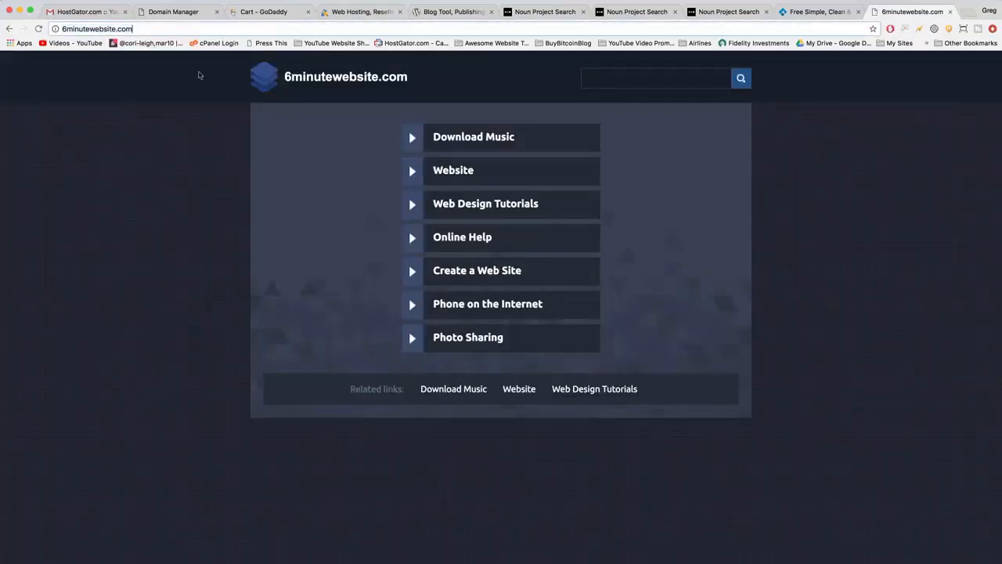
pyautogui.press('Return')
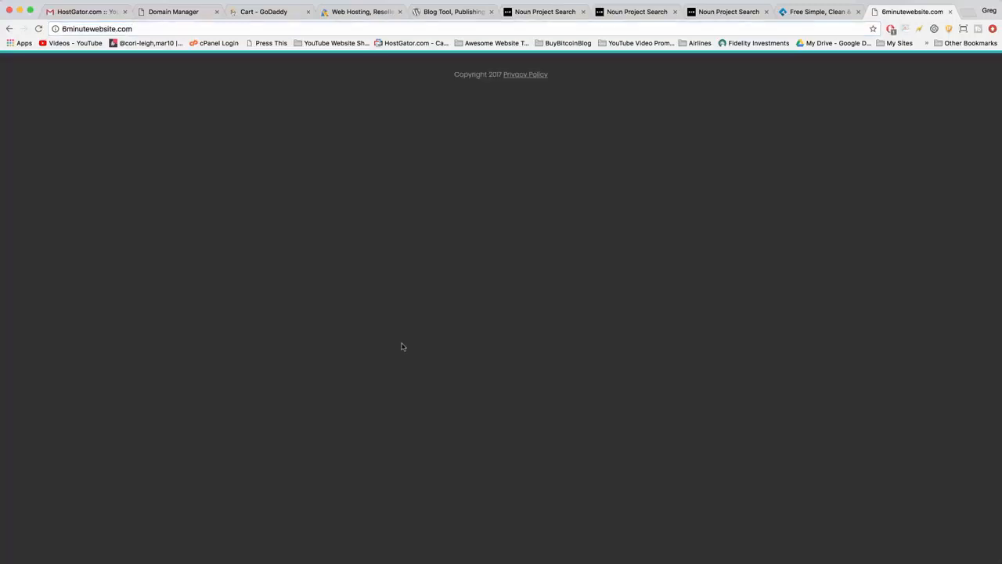
# Switch to the "3 Parts of a Website" note and strike through the line "(connect address to land)".
pyautogui.click(20, 9)
pyautogui.click(442, 217)
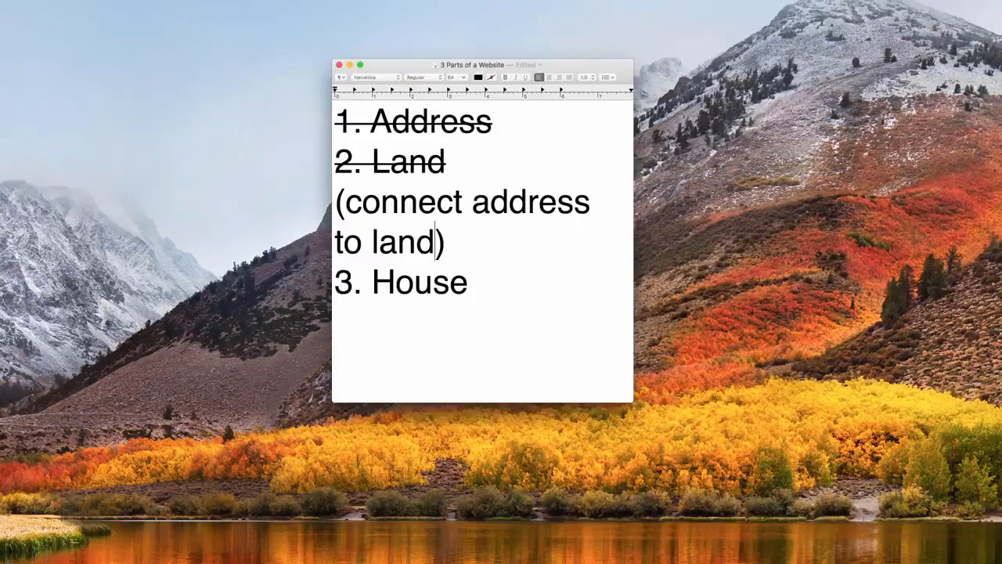
pyautogui.click(470, 214)
pyautogui.click(465, 238)
pyautogui.moveTo(498, 238); pyautogui.dragTo(337, 202)
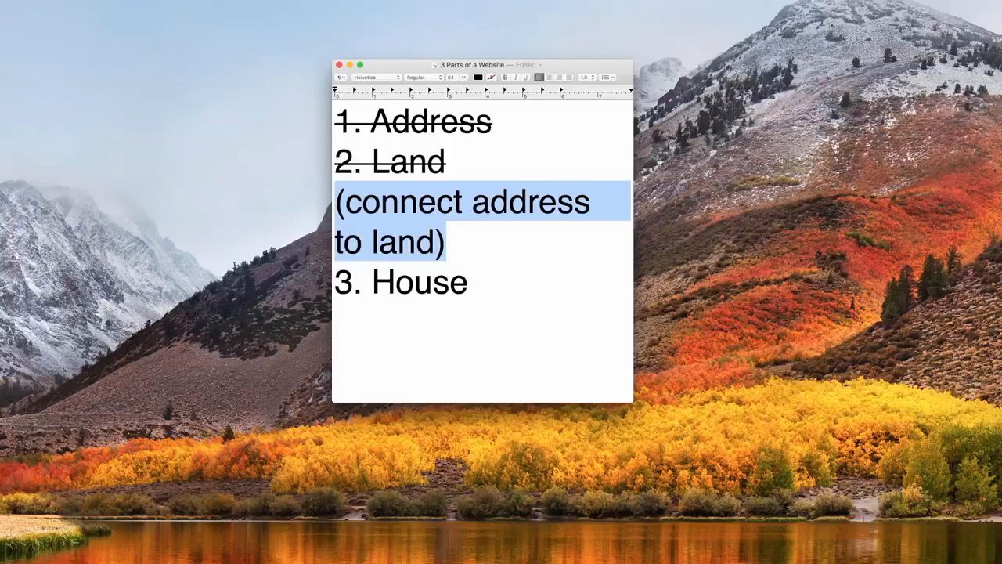
pyautogui.press('super+shift+x')
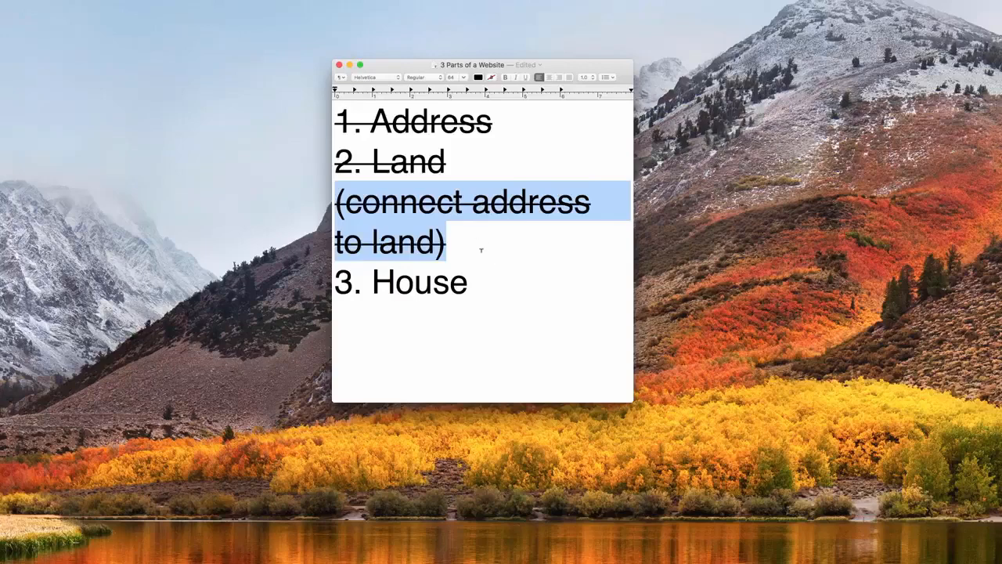
pyautogui.click(479, 249)
pyautogui.click(494, 284)
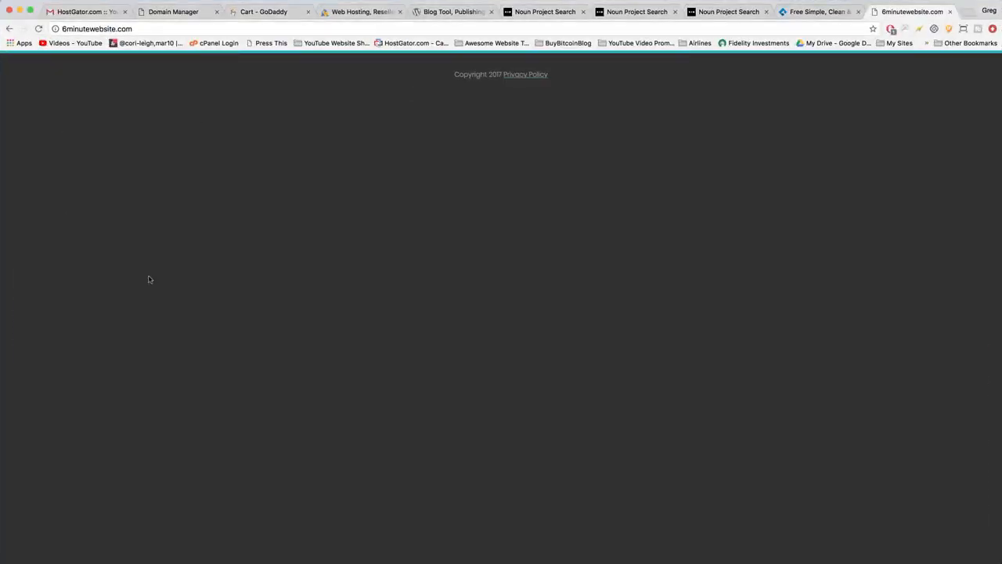
# Reload 6minutewebsite.com to recheck the domain, and highlight the "3. House" line in the notes document.
pyautogui.press('super+r')
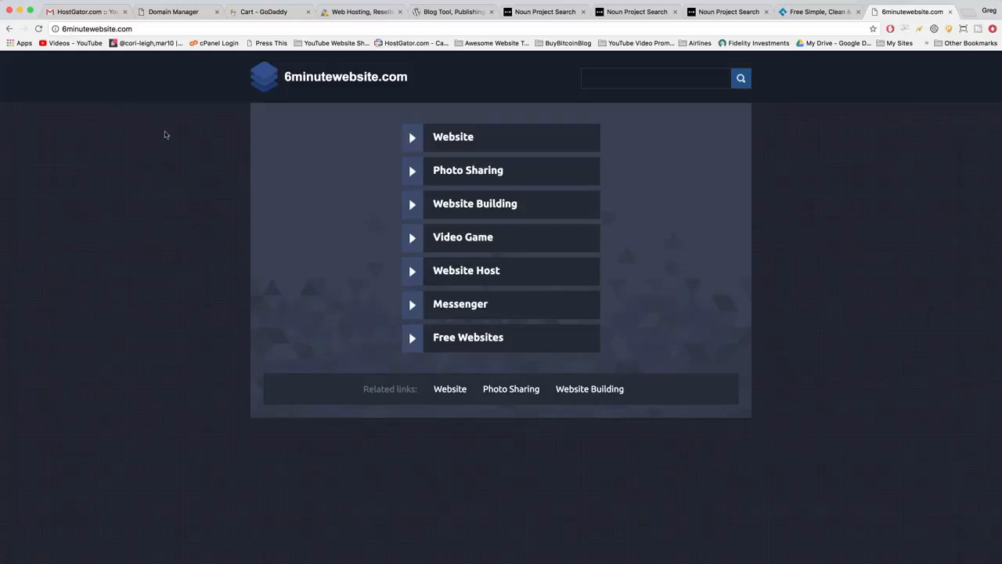
pyautogui.click(94, 12)
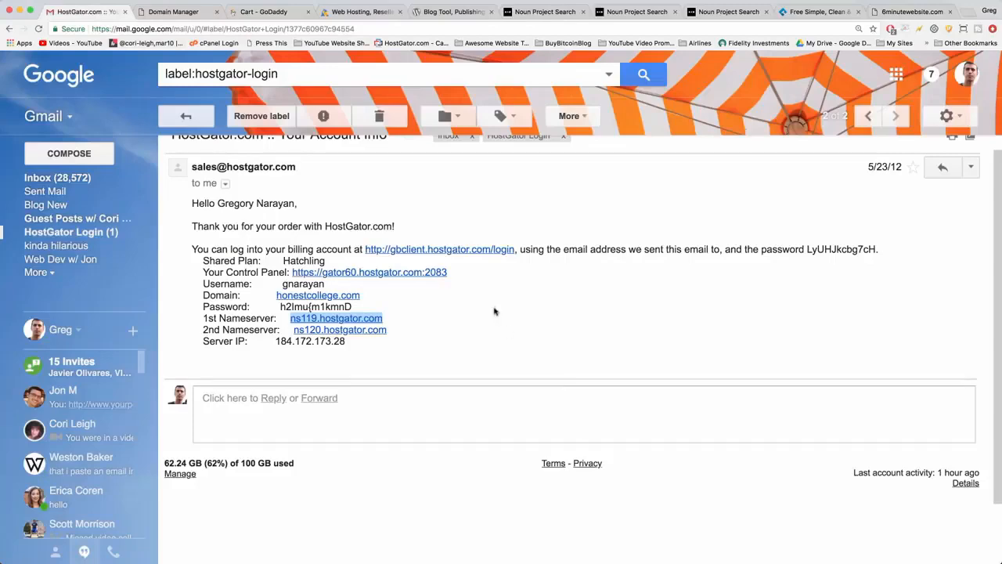
pyautogui.click(19, 9)
pyautogui.moveTo(475, 283); pyautogui.dragTo(336, 283)
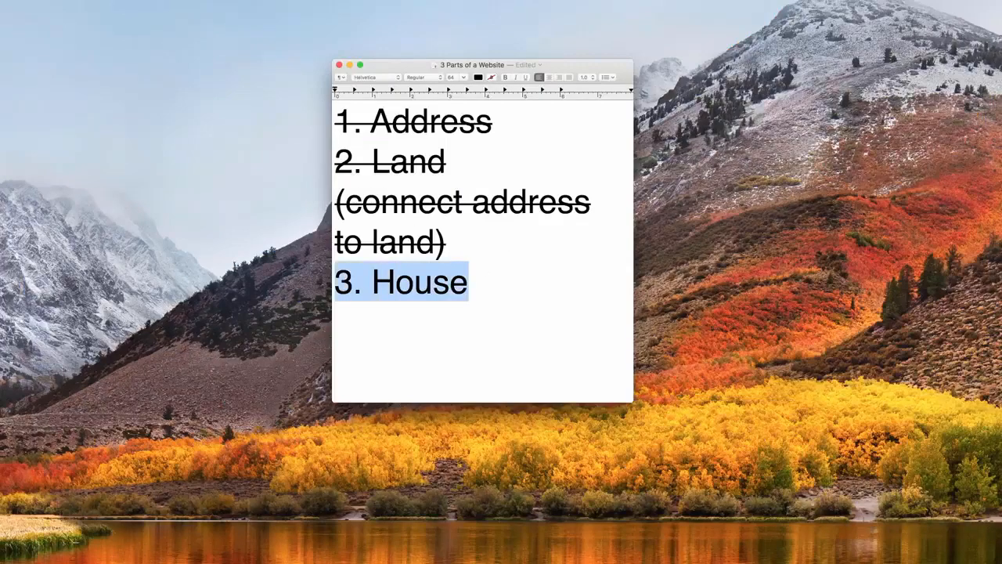
# Return to Gmail in the browser and open HostGator's "Thank you for choosing Hostgator!" email from the hostgator-login label.
pyautogui.click(702, 561)
pyautogui.click(547, 304)
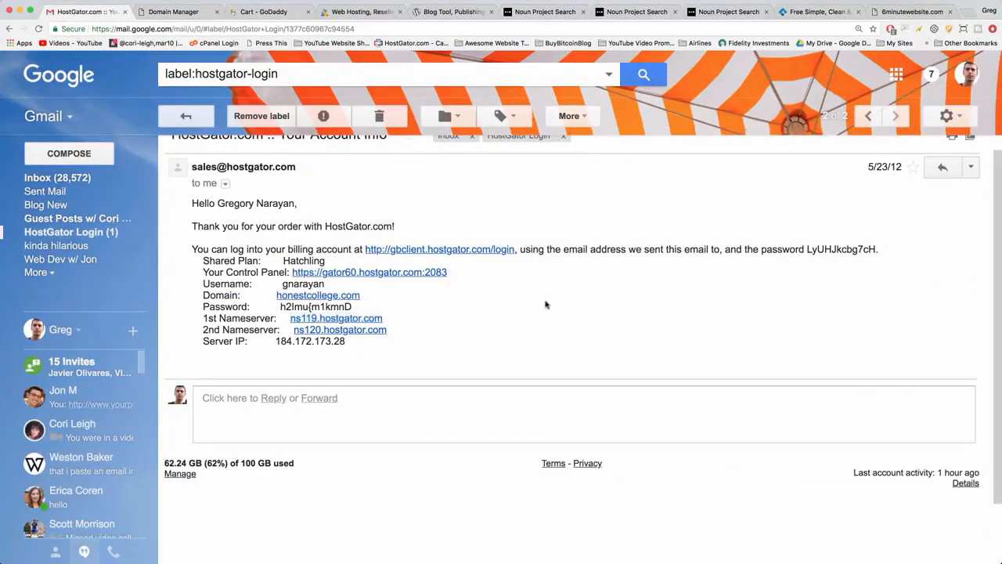
pyautogui.scroll(1, 495, 300)
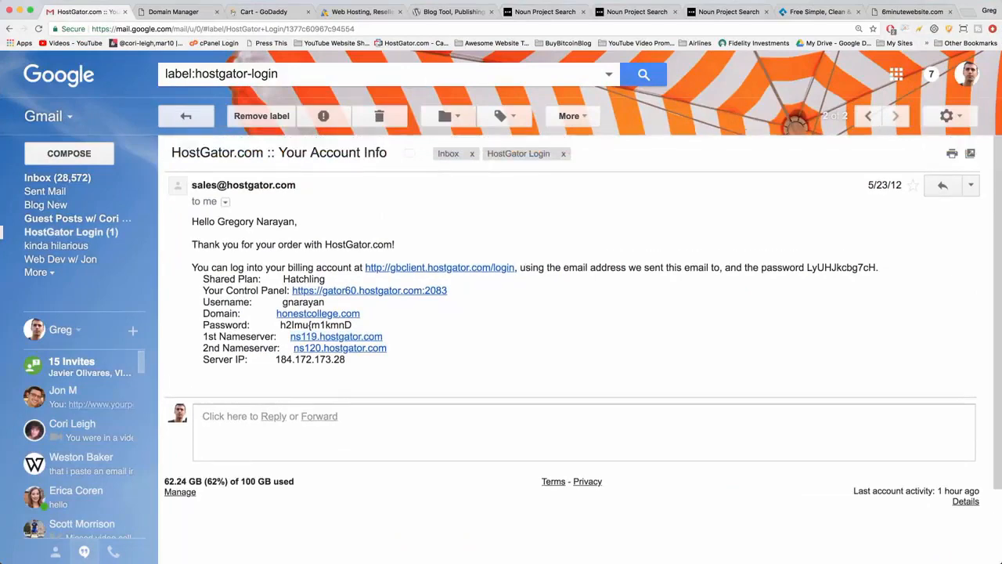
pyautogui.click(8, 28)
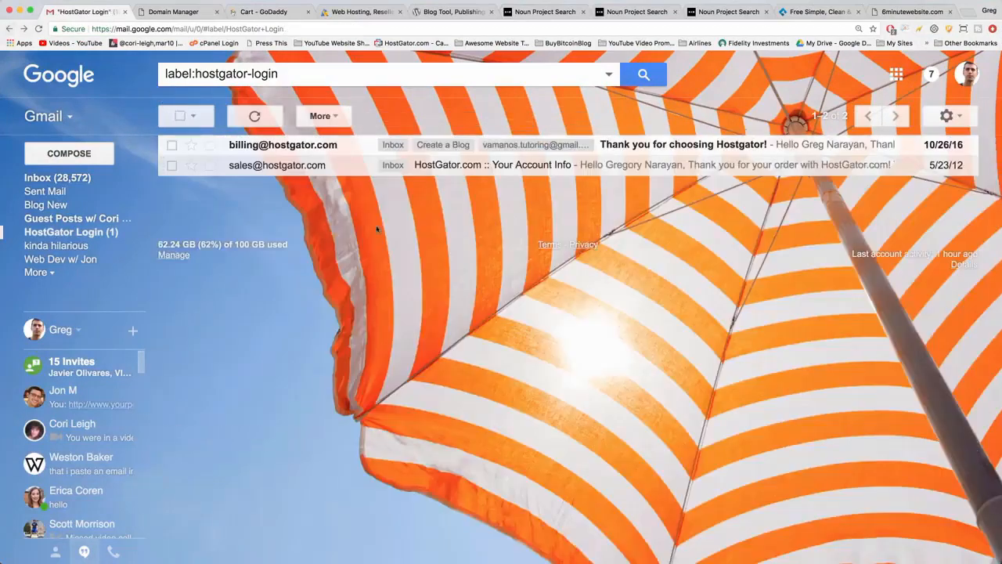
pyautogui.tripleClick(200, 73)
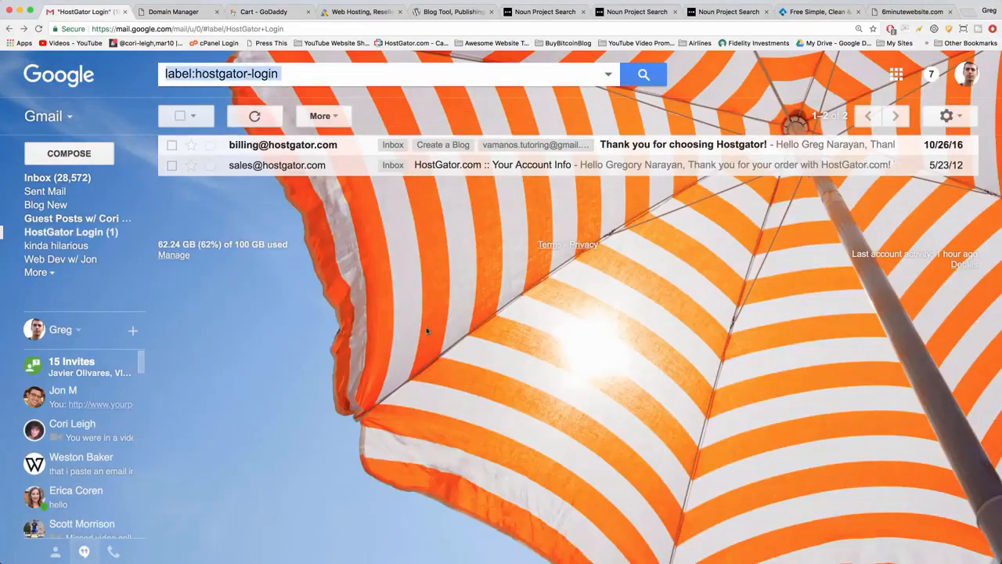
pyautogui.click(535, 318)
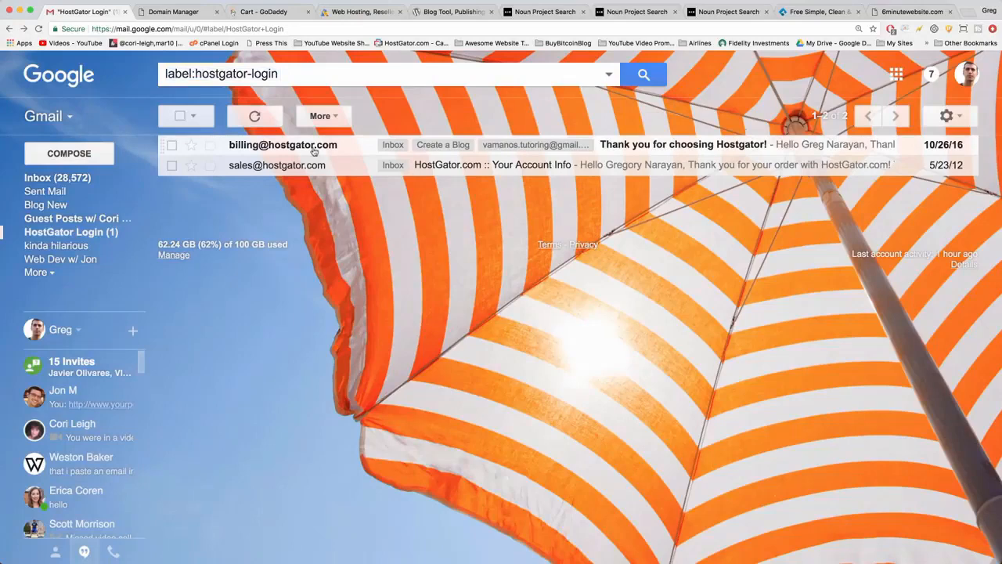
pyautogui.click(314, 150)
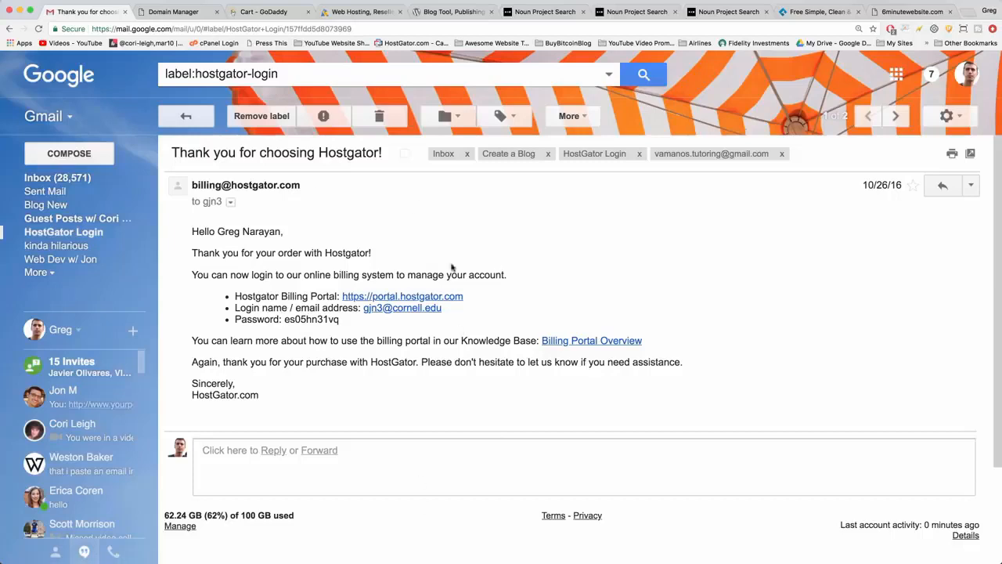
# Open the HostGator billing portal from the email and sign in with the saved login name and password.
pyautogui.click(453, 297)
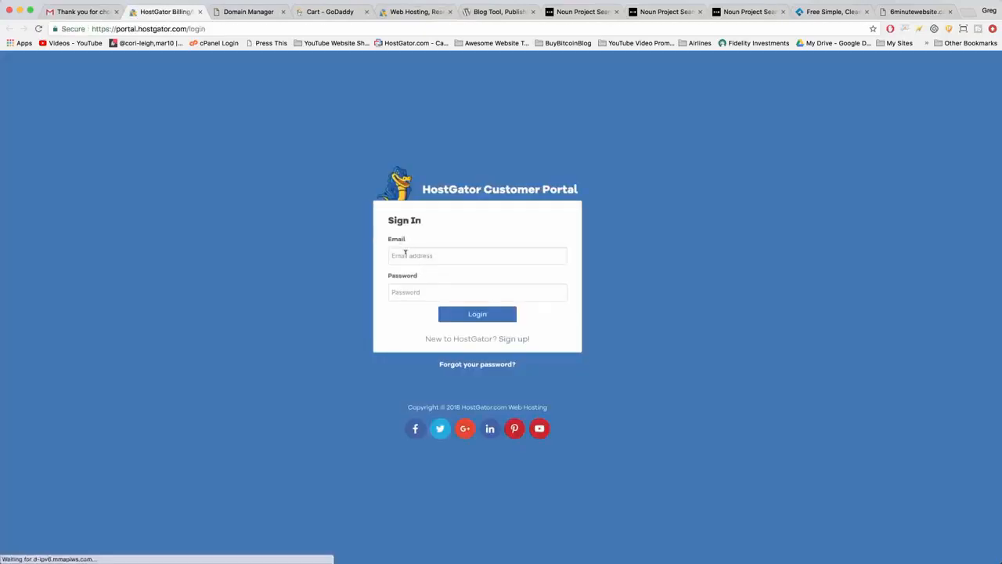
pyautogui.click(405, 253)
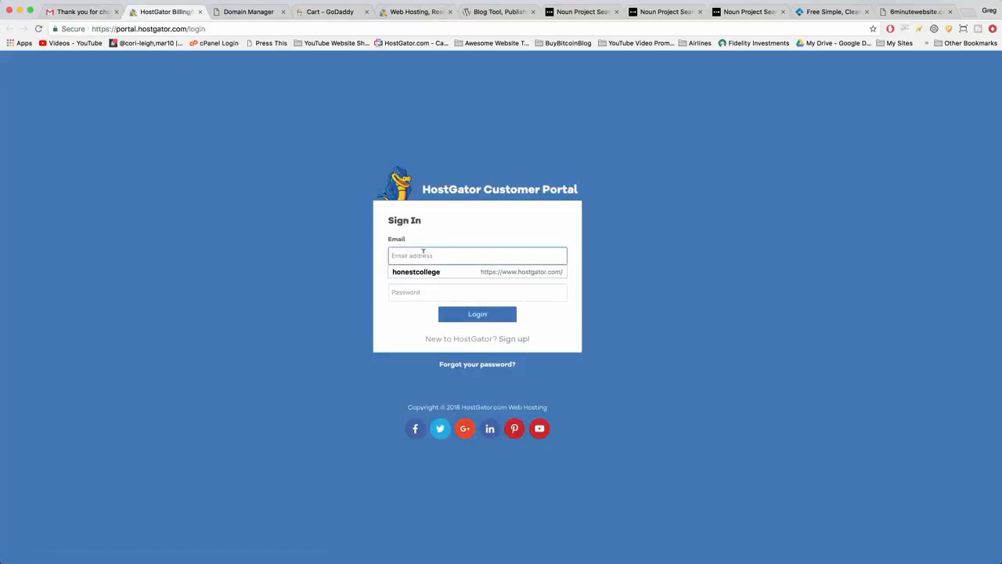
pyautogui.click(416, 271)
pyautogui.press('Return')
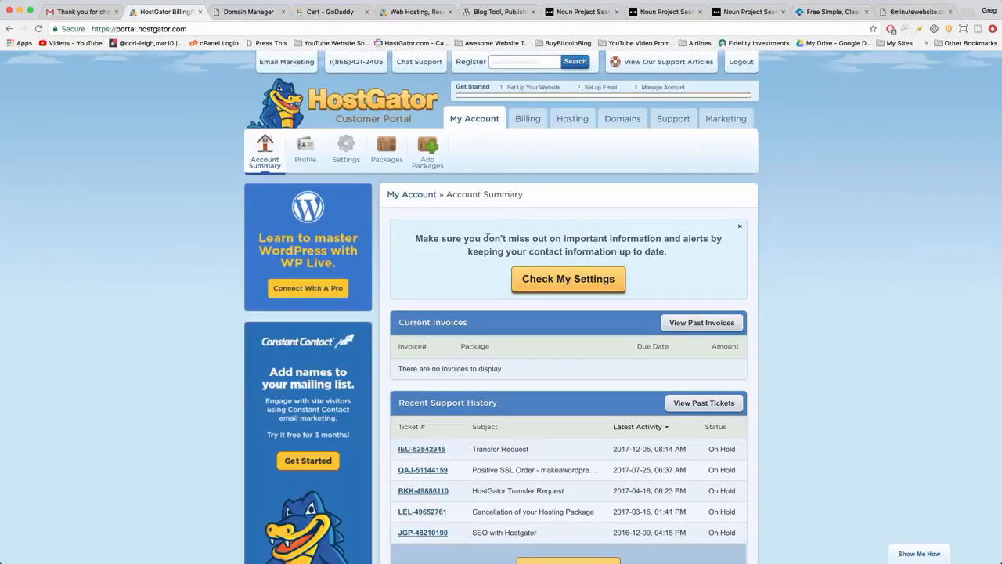
# Open the hosting dashboard of the honestcollege.com account and launch QuickInstall.
pyautogui.scroll(-2, 467, 252)
pyautogui.scroll(-5, 466, 252)
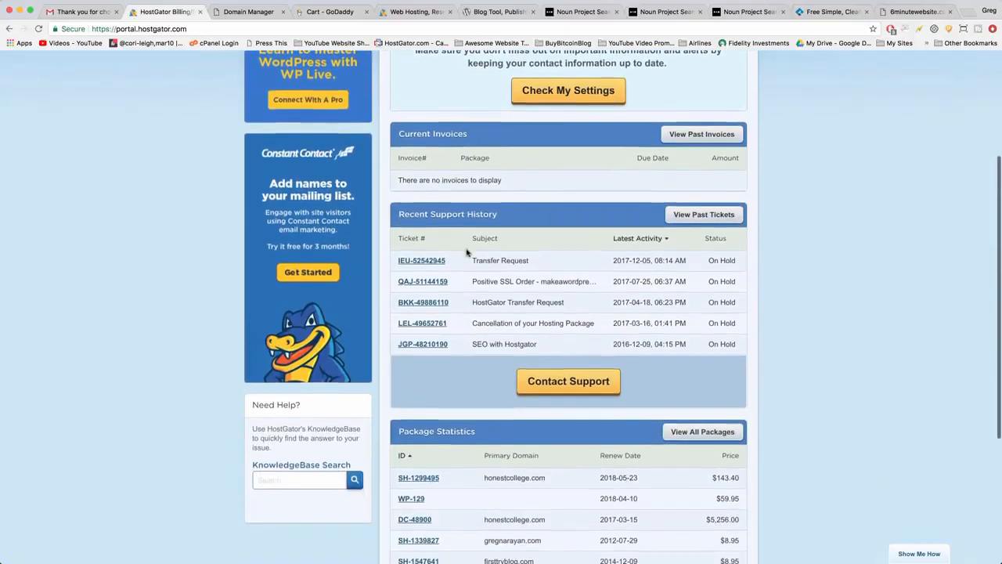
pyautogui.scroll(7, 467, 252)
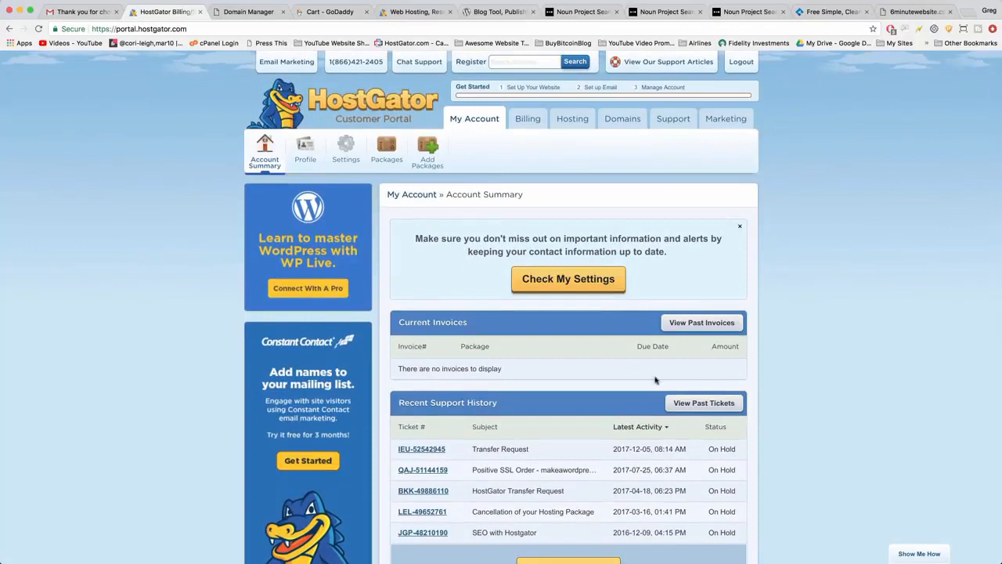
pyautogui.click(570, 120)
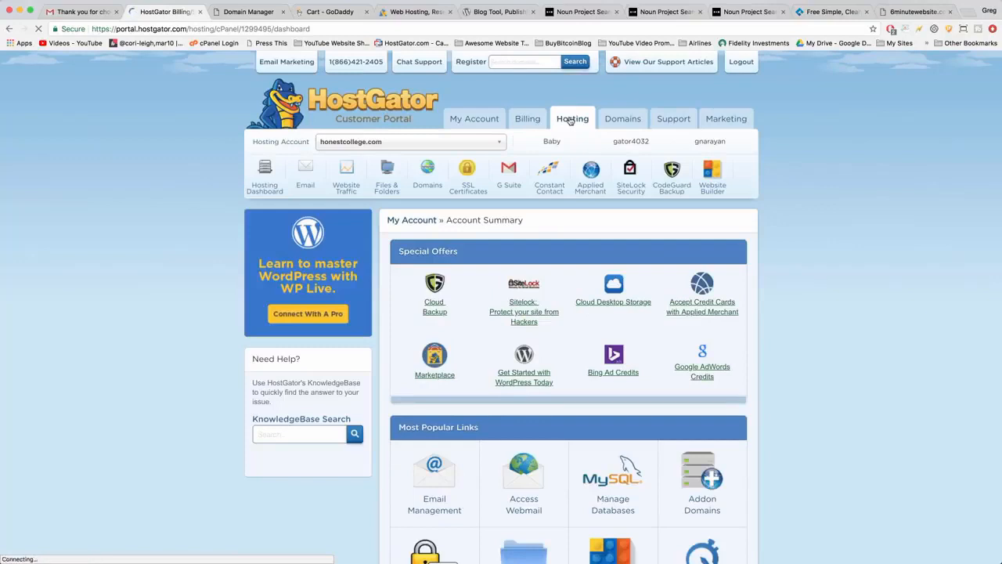
pyautogui.scroll(-3, 571, 119)
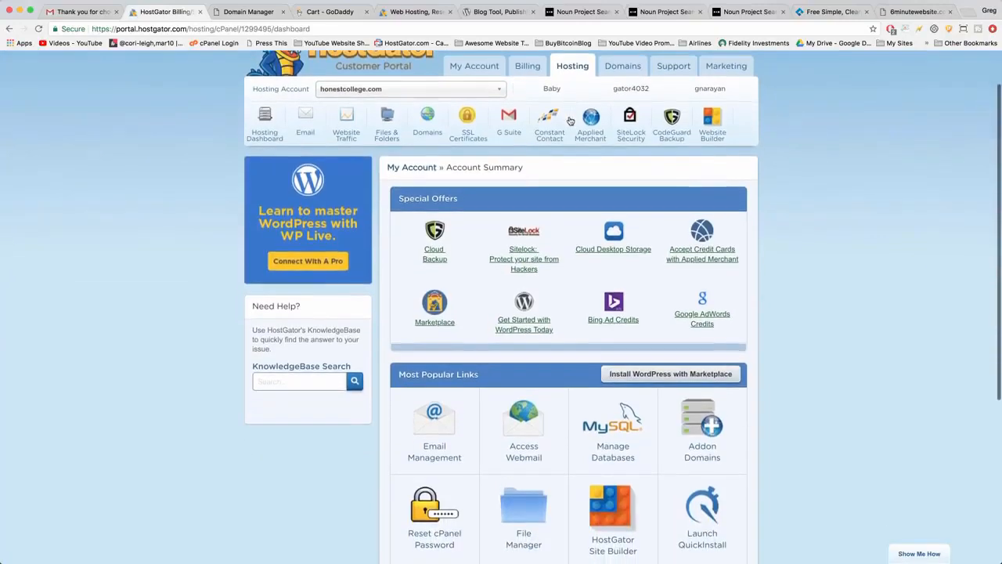
pyautogui.scroll(-1, 571, 120)
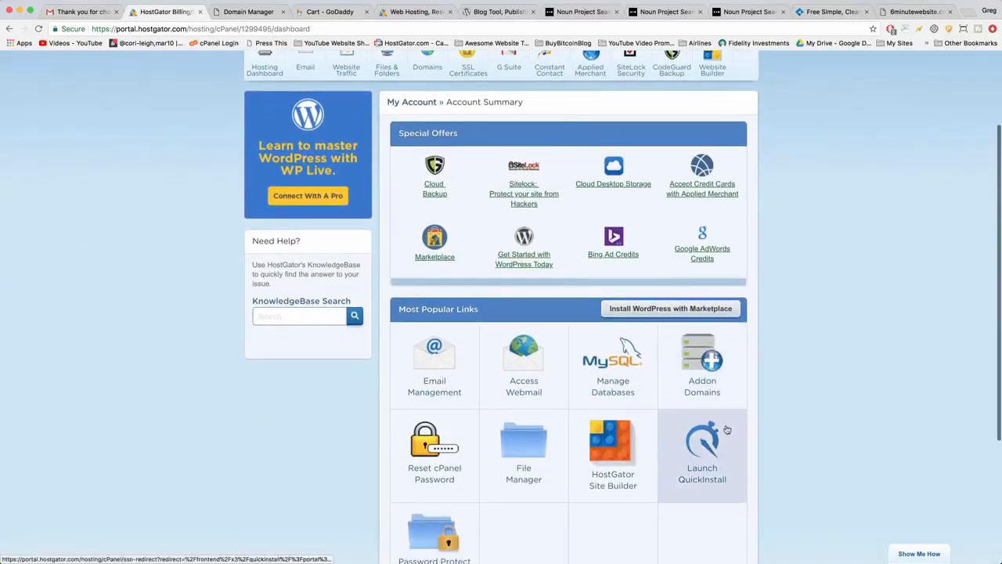
pyautogui.click(686, 443)
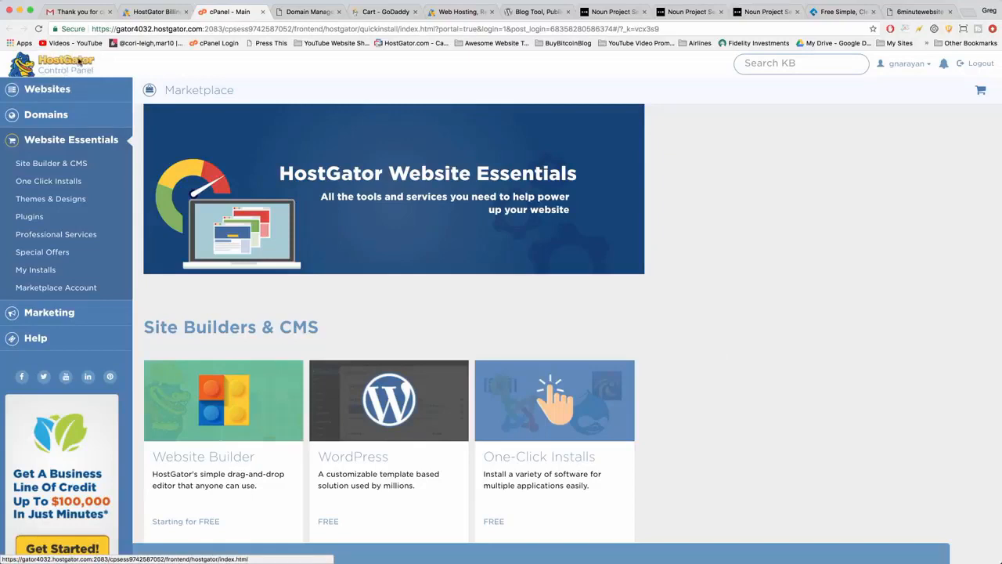
# Start the WordPress installation from the marketplace and choose 6minutewebsite.com as the installation domain.
pyautogui.scroll(-1, 677, 157)
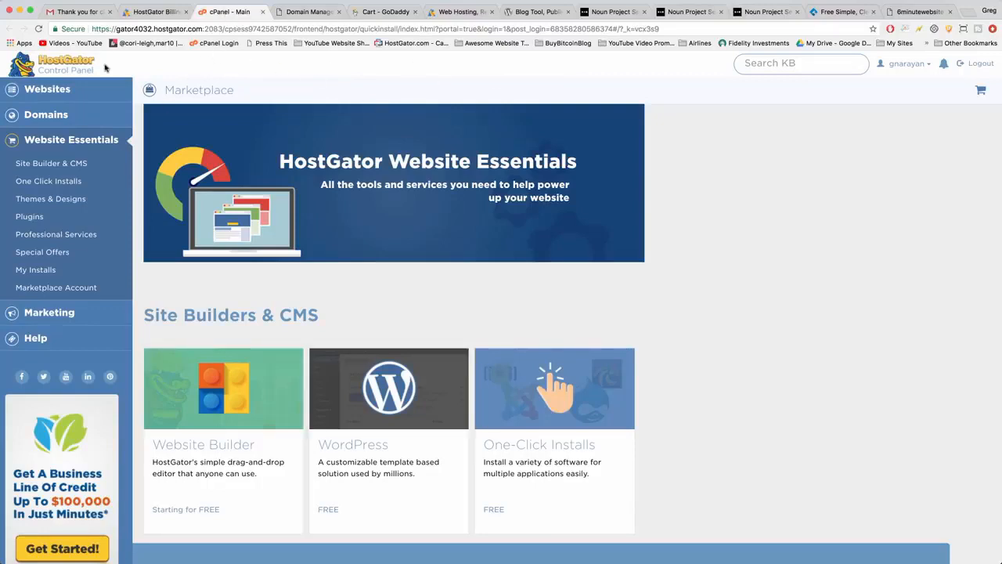
pyautogui.scroll(-3, 340, 122)
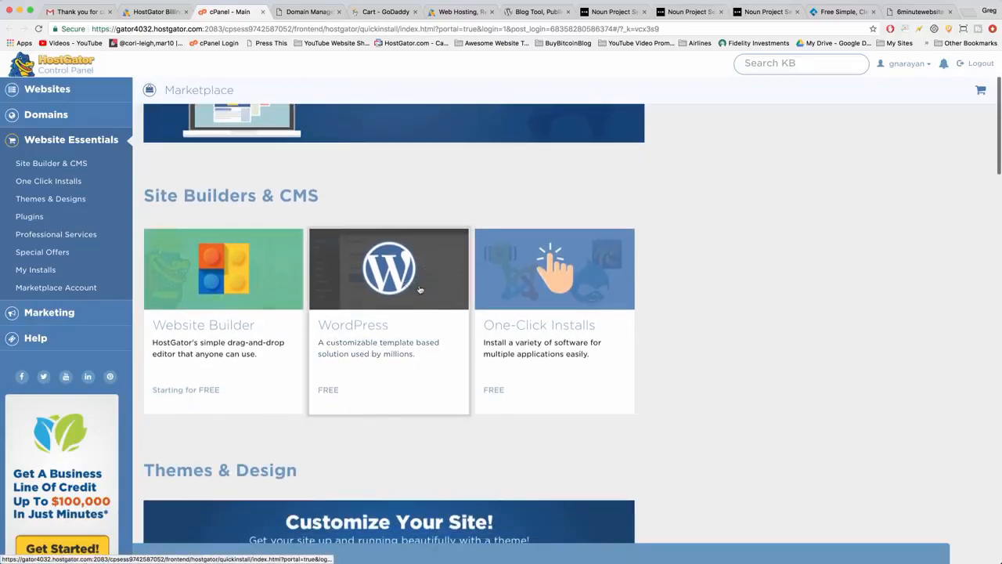
pyautogui.click(420, 289)
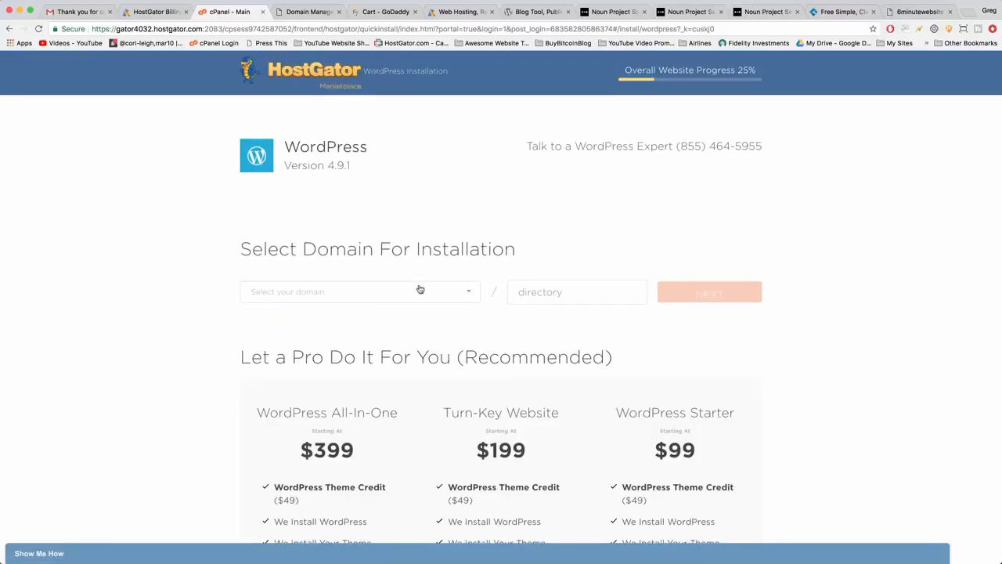
pyautogui.click(468, 291)
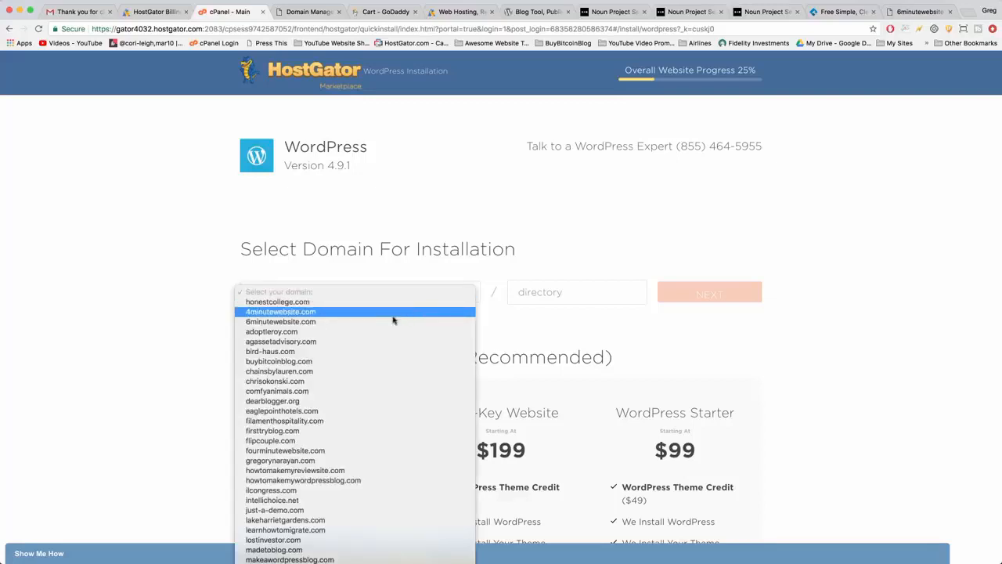
pyautogui.click(296, 322)
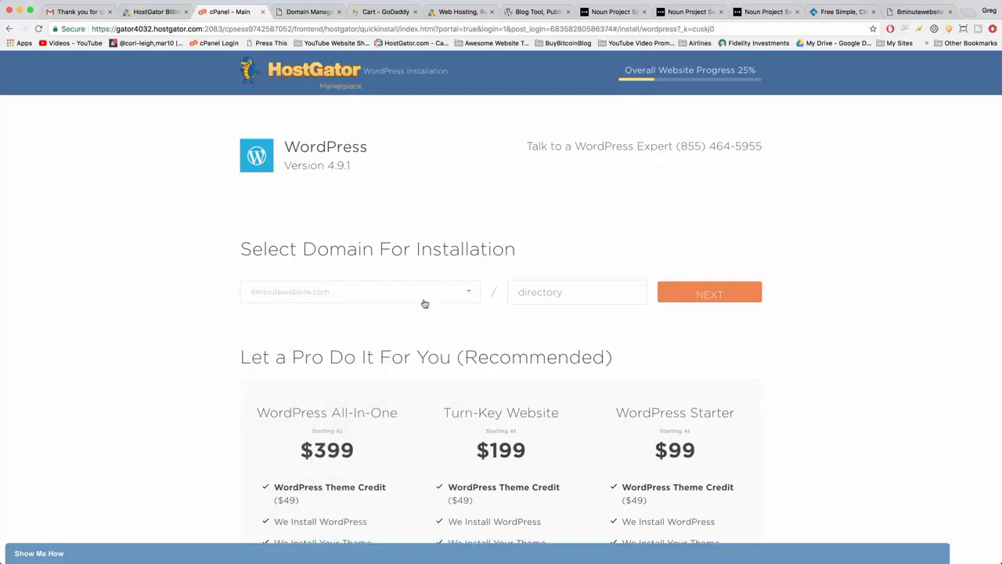
pyautogui.click(471, 296)
pyautogui.scroll(-5, 351, 352)
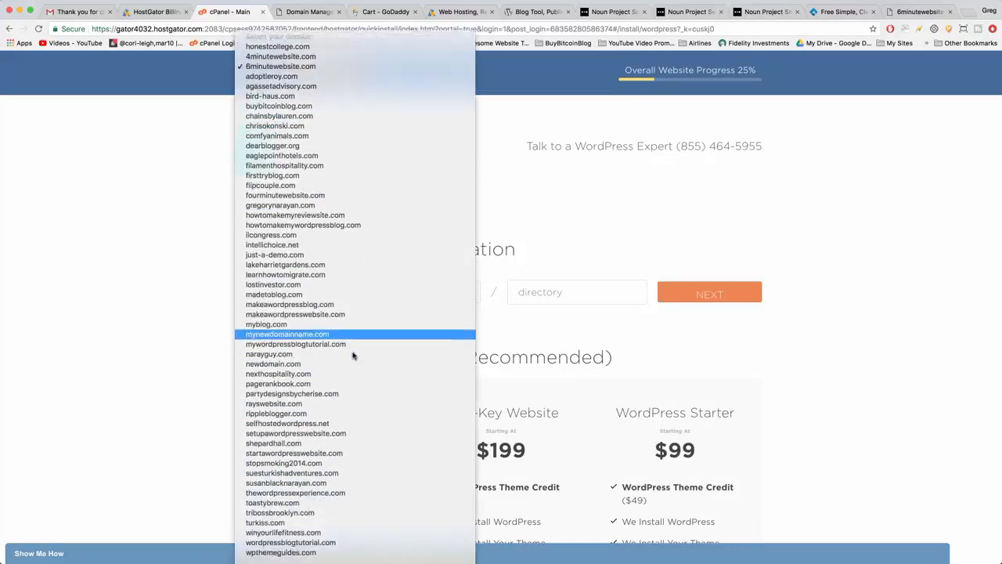
pyautogui.scroll(-1, 352, 345)
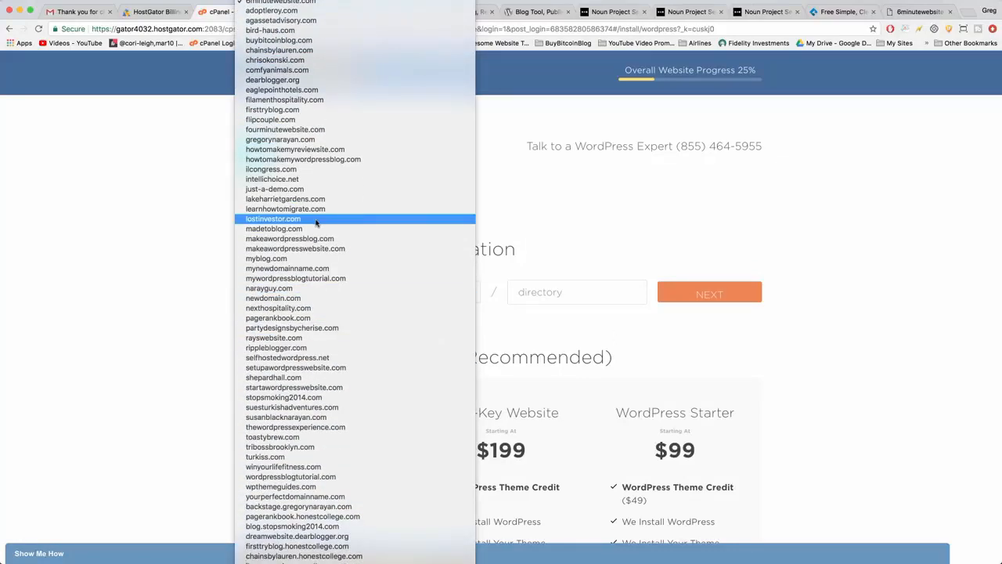
pyautogui.click(271, 3)
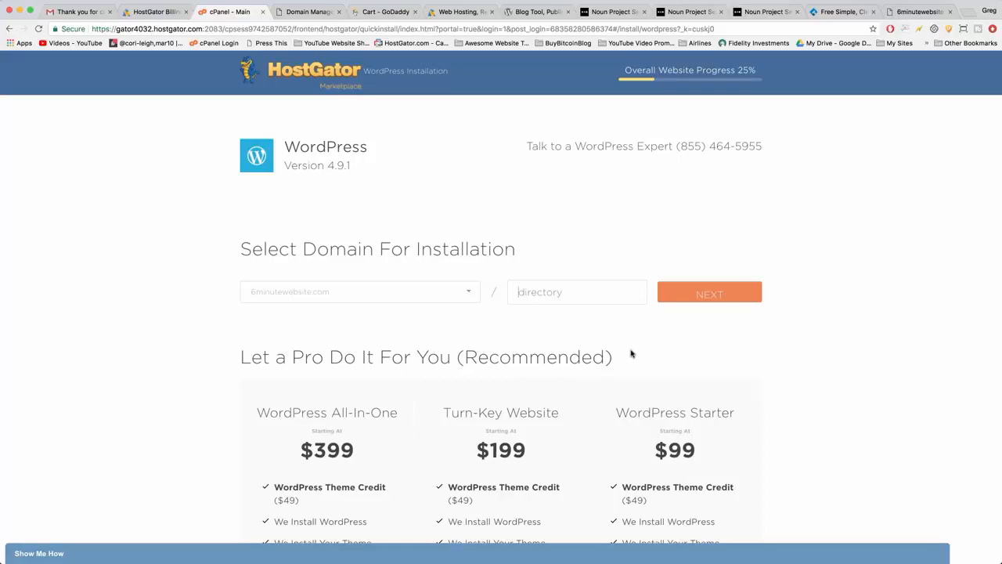
# Examine the paid "Let a Pro Do It For You" WordPress packages and the services each one includes.
pyautogui.scroll(-1, 631, 354)
pyautogui.scroll(-1, 631, 352)
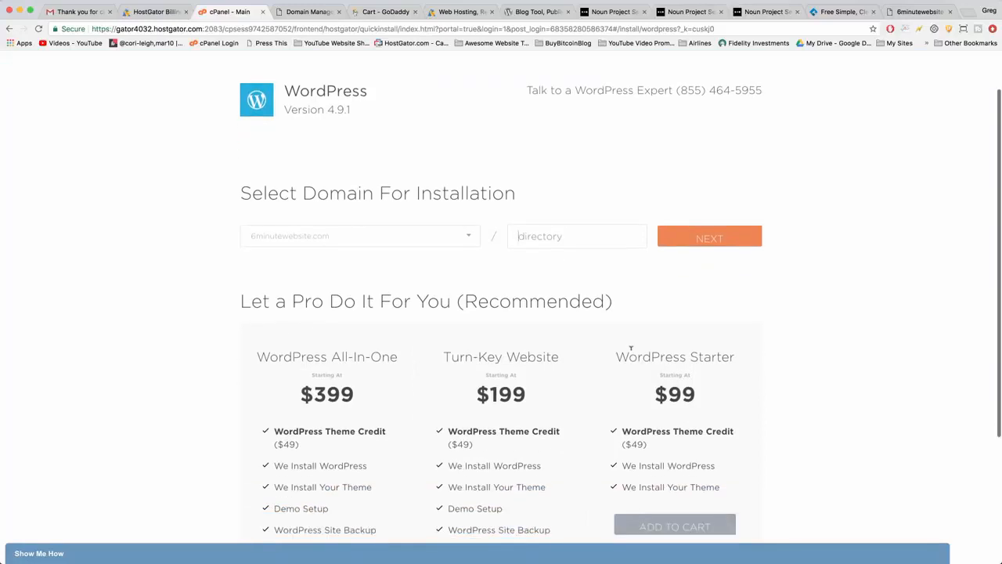
pyautogui.scroll(-3, 631, 348)
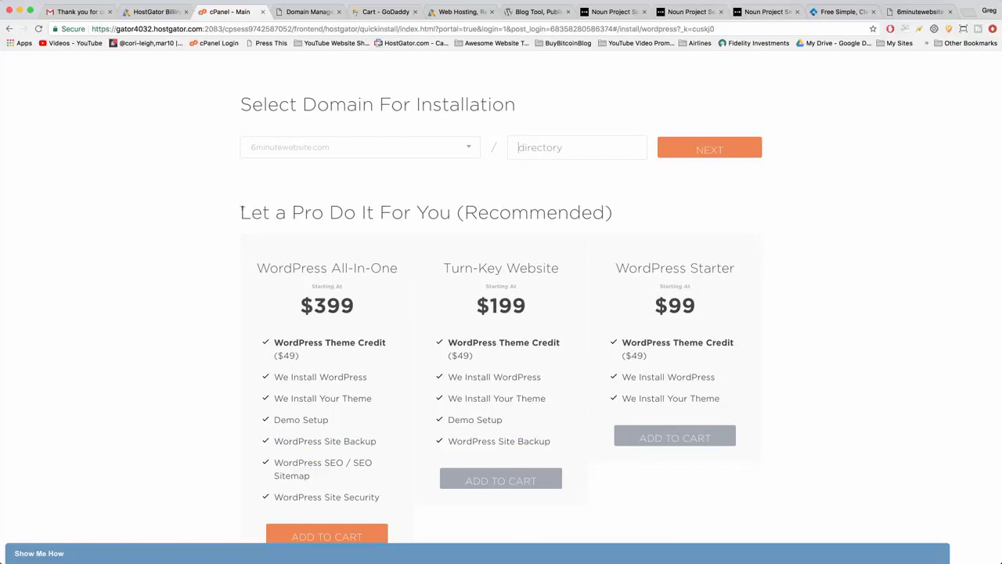
pyautogui.moveTo(240, 211); pyautogui.dragTo(792, 423)
pyautogui.click(799, 434)
pyautogui.scroll(-2, 193, 260)
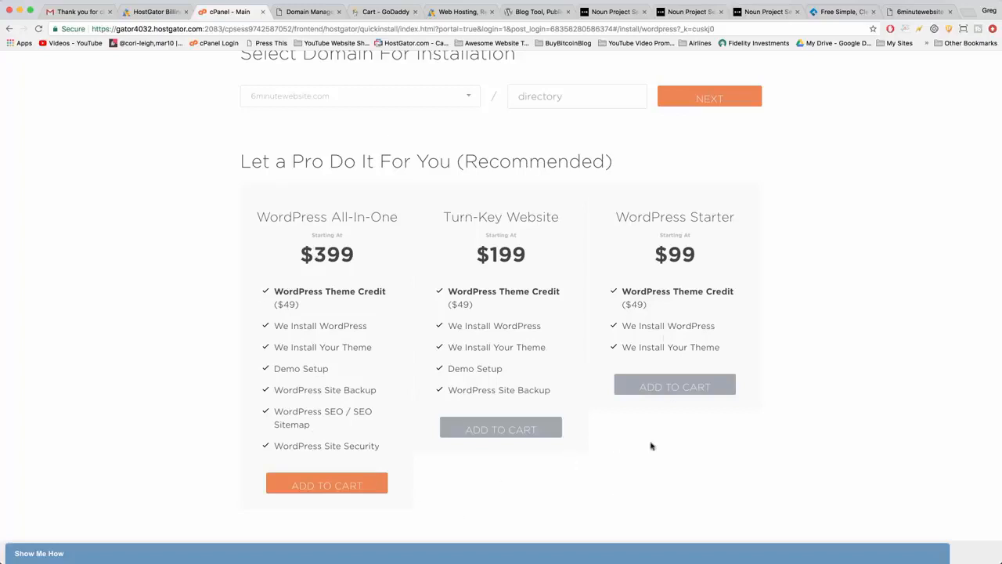
pyautogui.scroll(1, 450, 190)
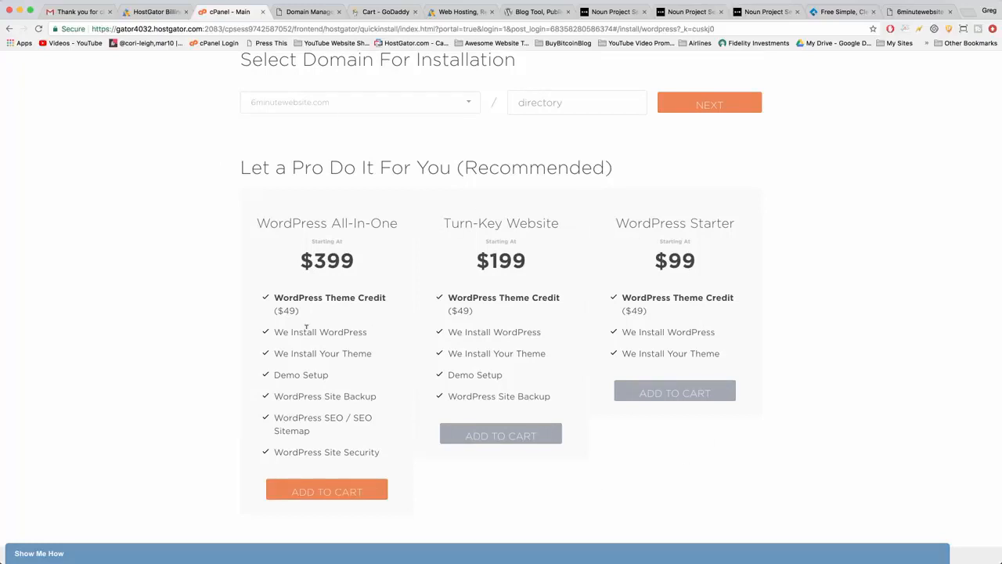
pyautogui.moveTo(368, 332); pyautogui.dragTo(257, 334)
pyautogui.moveTo(537, 332); pyautogui.dragTo(419, 335)
pyautogui.click(725, 337)
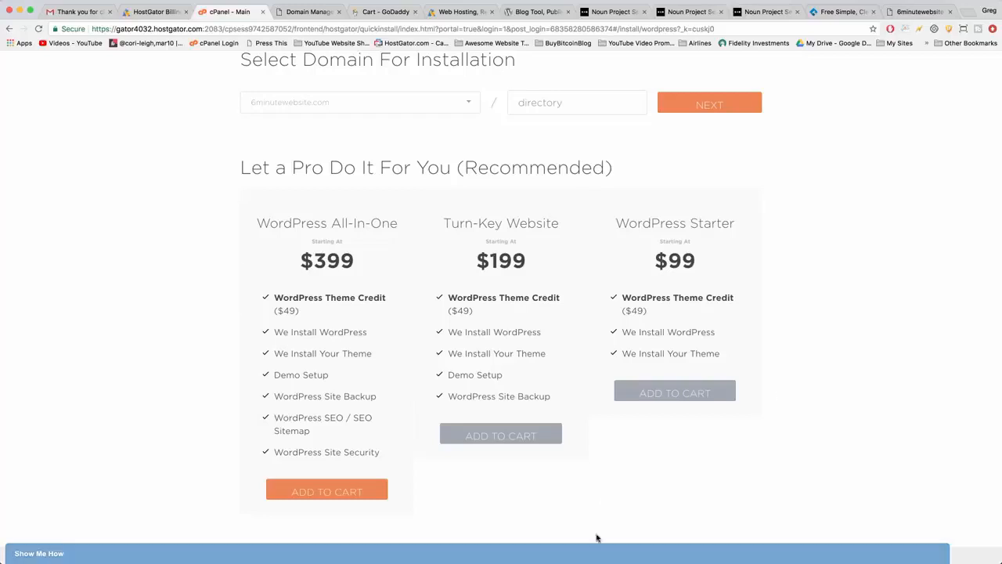
# Continue with 6minutewebsite.com and no directory to the install settings, and set the blog title to "6 Minute Website".
pyautogui.scroll(1, 390, 213)
pyautogui.scroll(4, 389, 213)
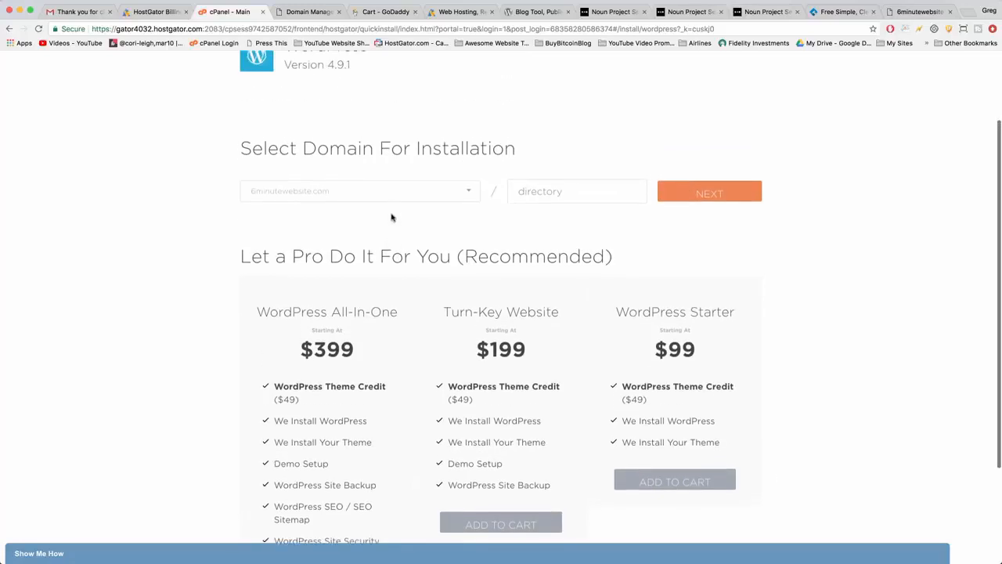
pyautogui.scroll(3, 498, 201)
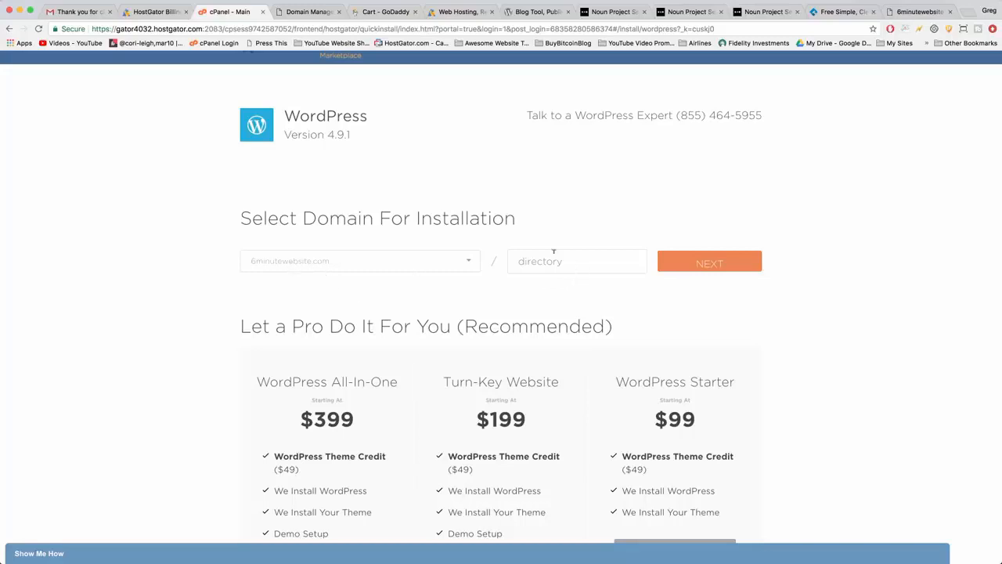
pyautogui.click(681, 259)
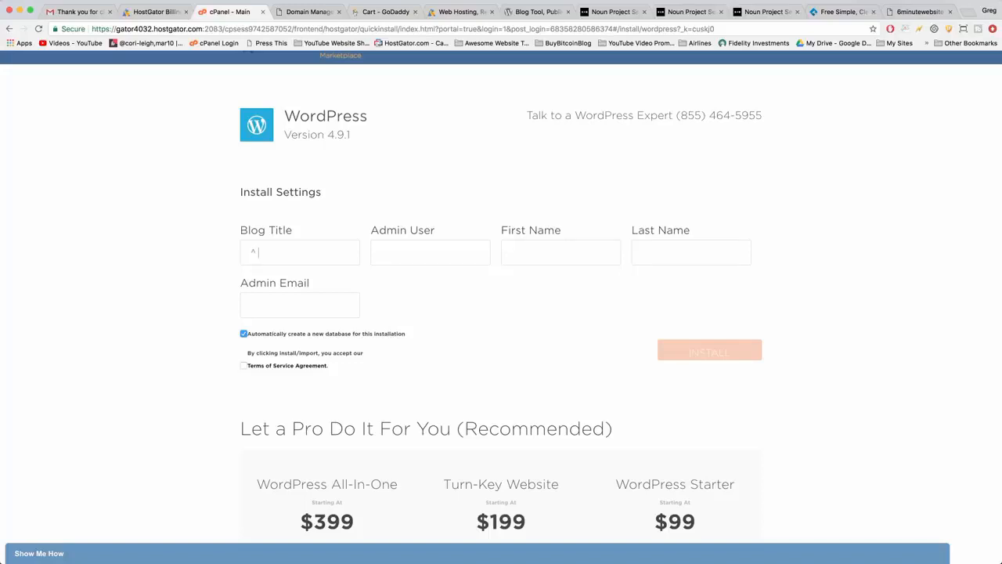
pyautogui.press('BackSpace')
pyautogui.press('BackSpace')
pyautogui.write('67')
pyautogui.write('Minute Websit')
pyautogui.write('Greg')
# Fill in the admin username and the administrator's first and last name in the install settings.
pyautogui.doubleClick(405, 249)
pyautogui.click(427, 255)
pyautogui.doubleClick(402, 253)
pyautogui.click(416, 253)
pyautogui.click(510, 253)
pyautogui.write('Narayan')
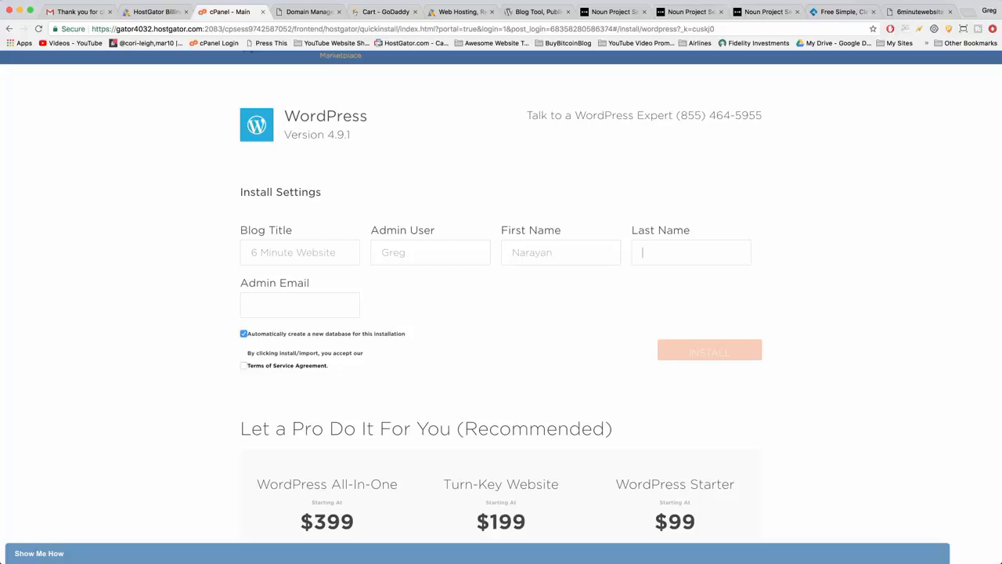
pyautogui.hotkey('shift', 'Tab')
pyautogui.write('Greg')
pyautogui.press('Tab')
pyautogui.write('Naraya')
# Enter the administrator's email address as the admin email.
pyautogui.press('Tab')
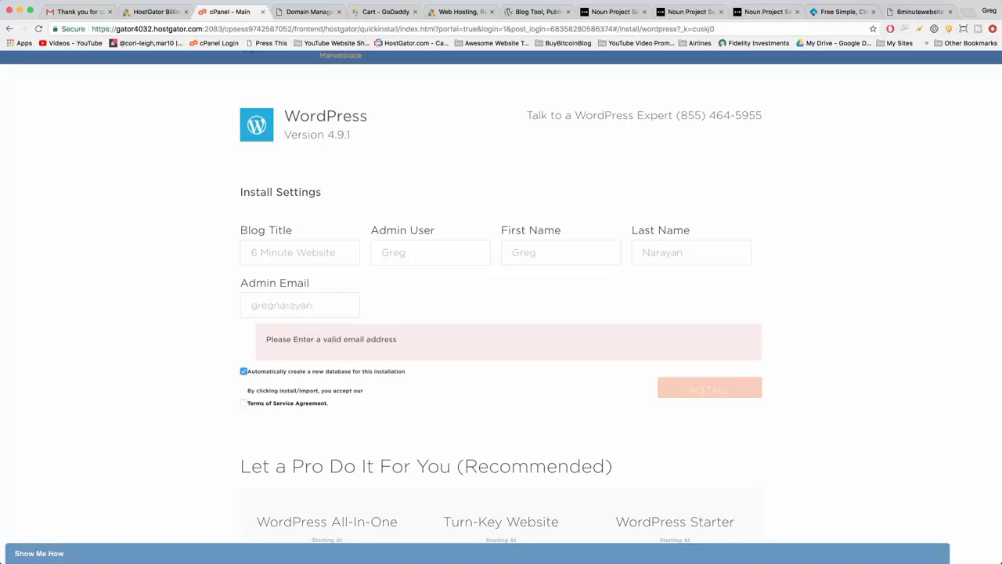
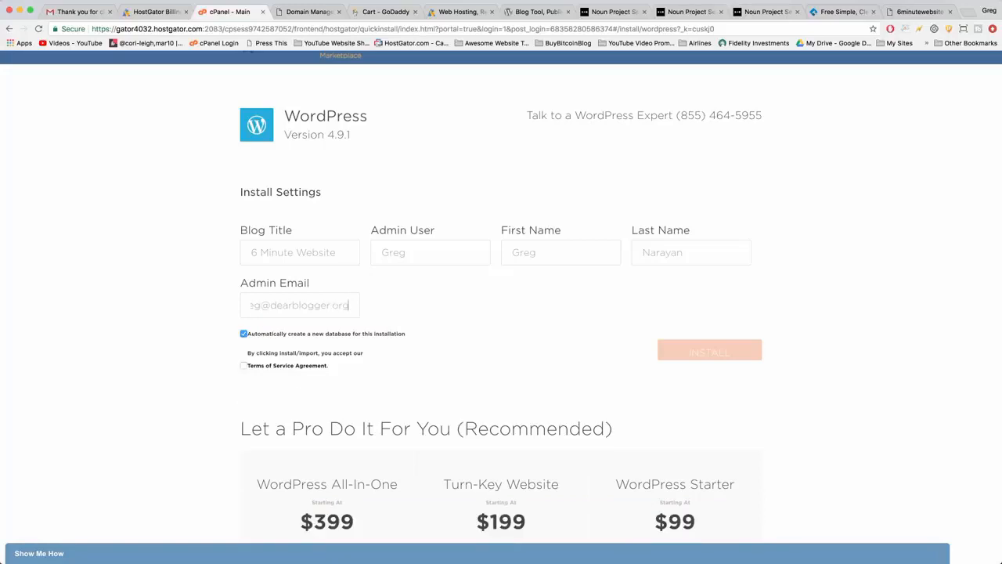
# Accept the Terms of Service Agreement, install WordPress and check the installation details.
pyautogui.click(244, 366)
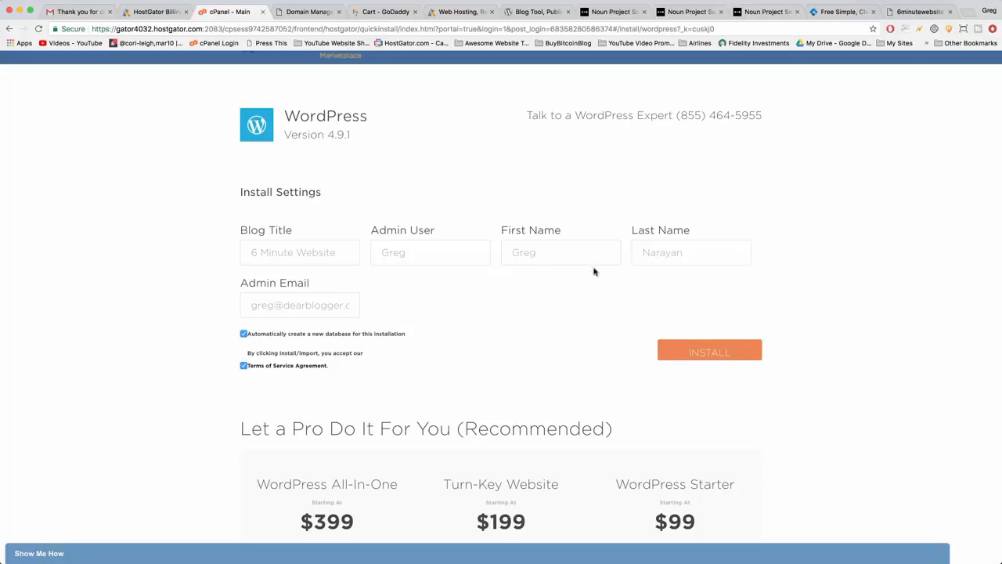
pyautogui.scroll(2, 594, 272)
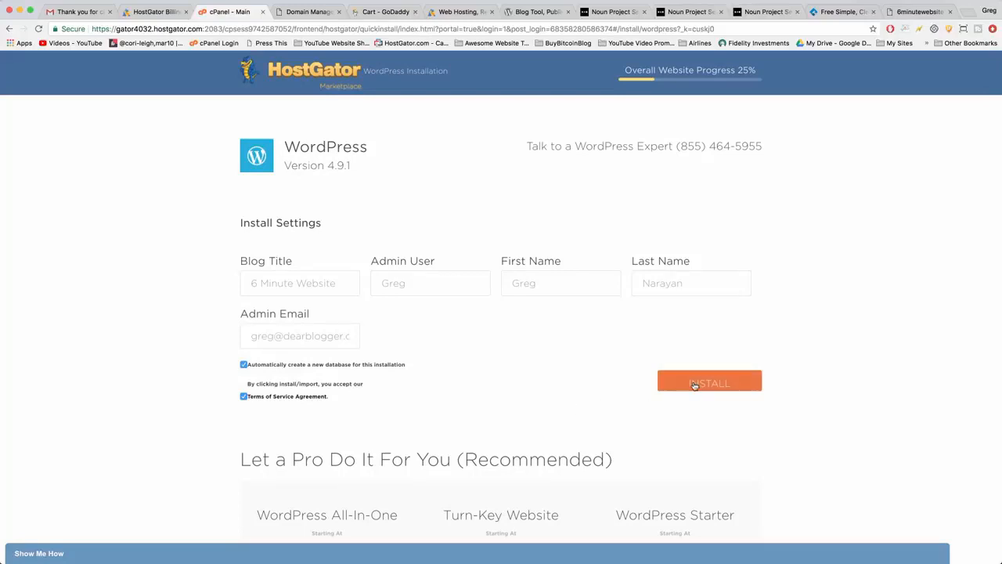
pyautogui.click(744, 390)
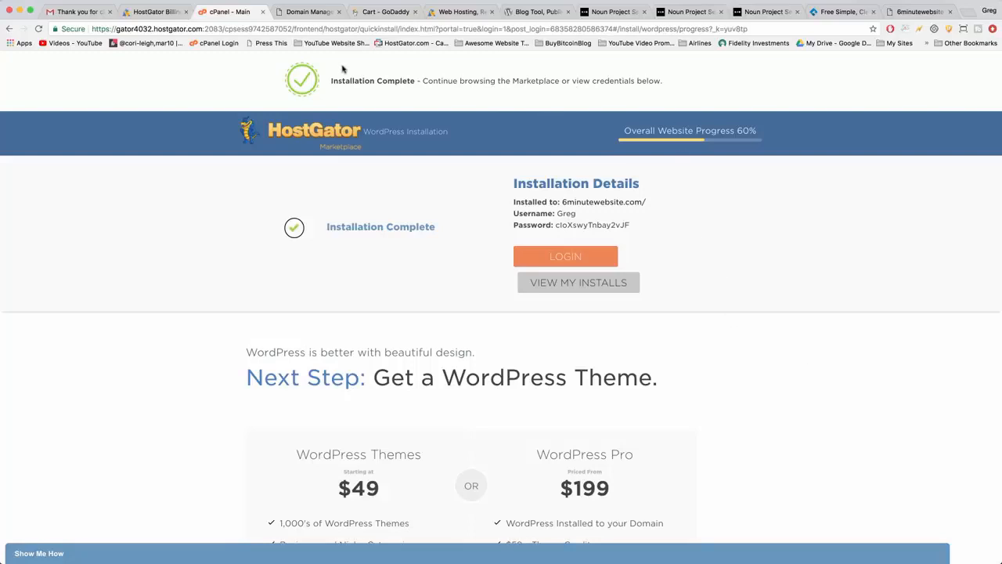
pyautogui.moveTo(331, 80); pyautogui.dragTo(413, 81)
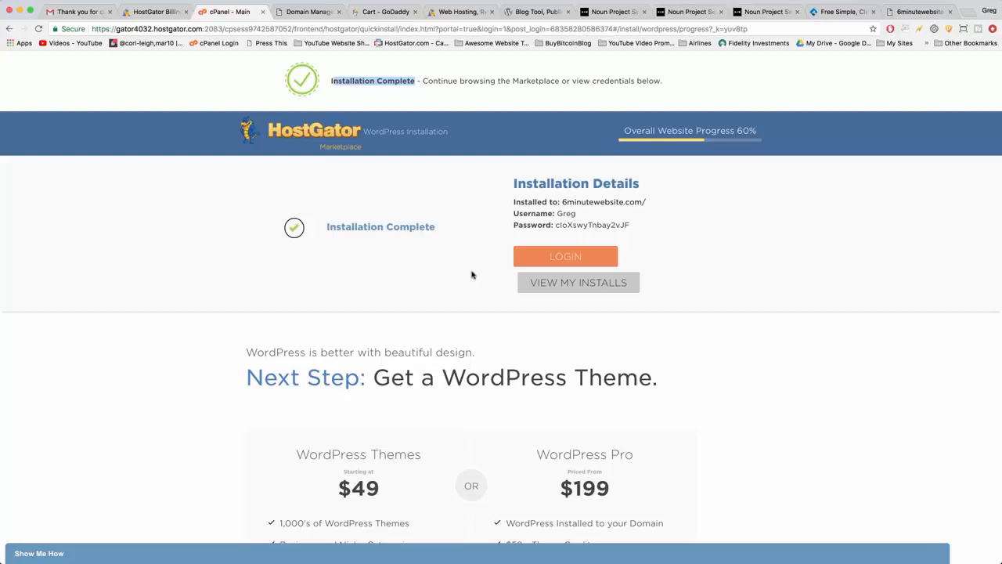
pyautogui.click(614, 201)
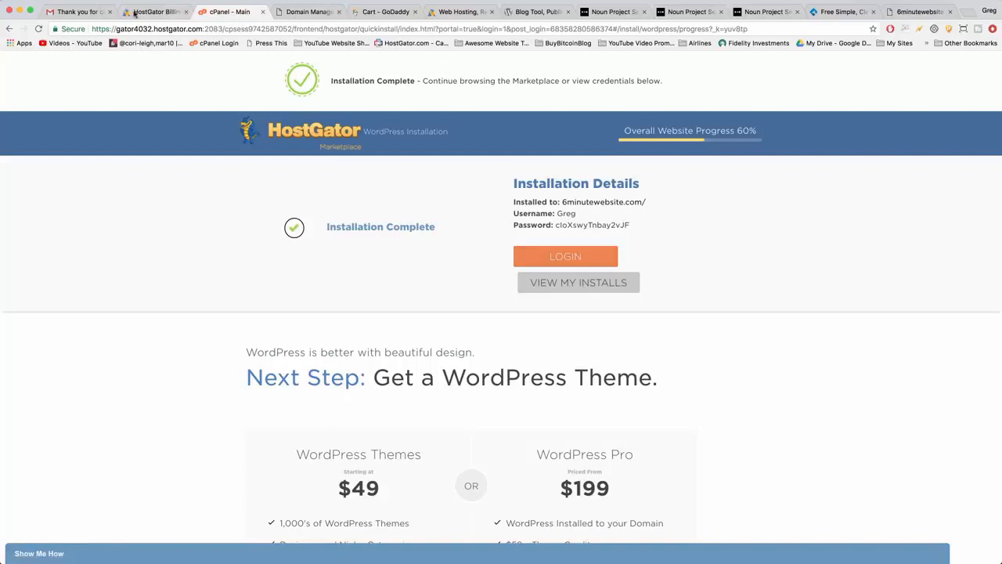
# Switch to Gmail, open the Install Complete email from HostGator Marketplace and compare its login details with the installation page.
pyautogui.click(78, 12)
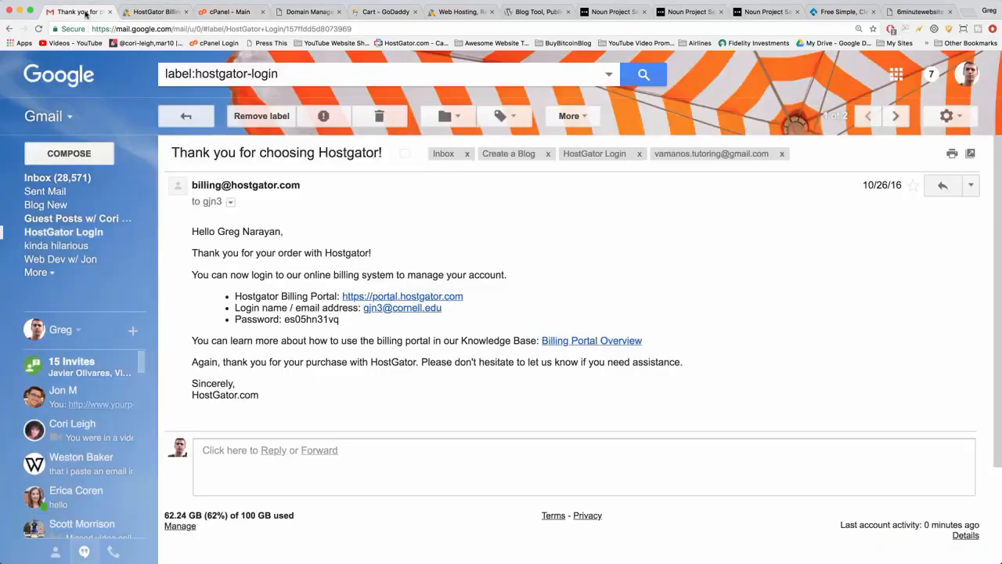
pyautogui.click(96, 180)
pyautogui.click(240, 114)
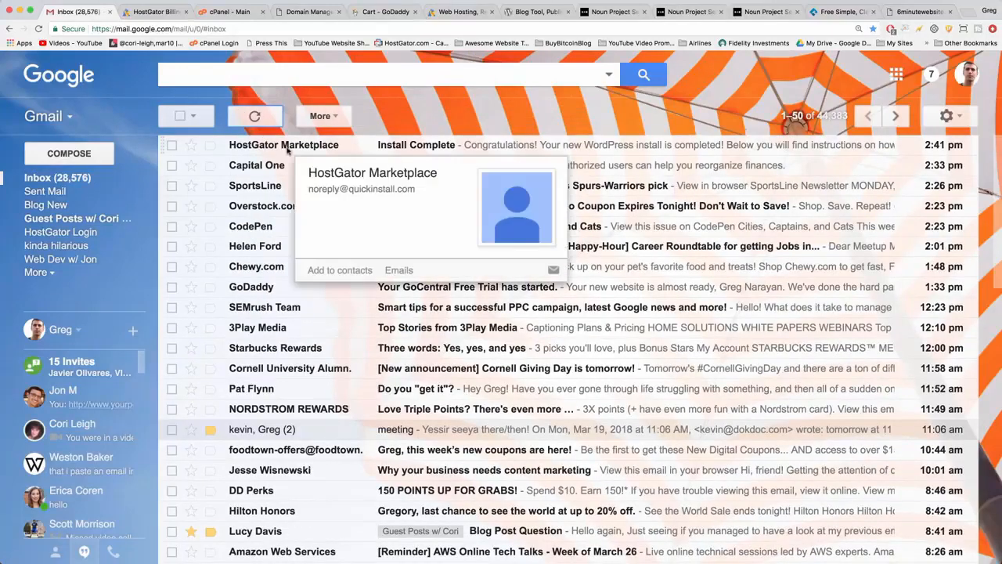
pyautogui.click(529, 144)
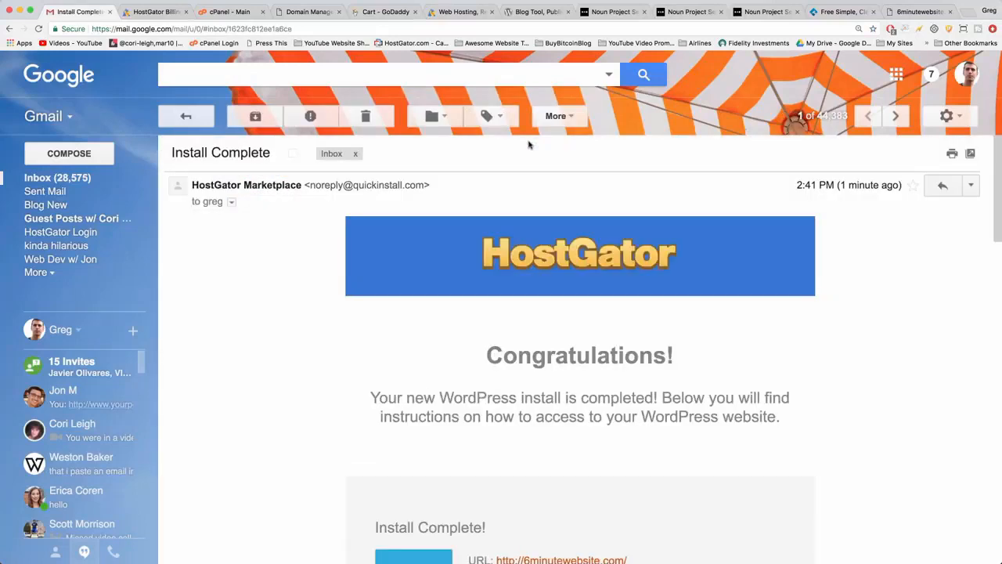
pyautogui.scroll(-4, 463, 148)
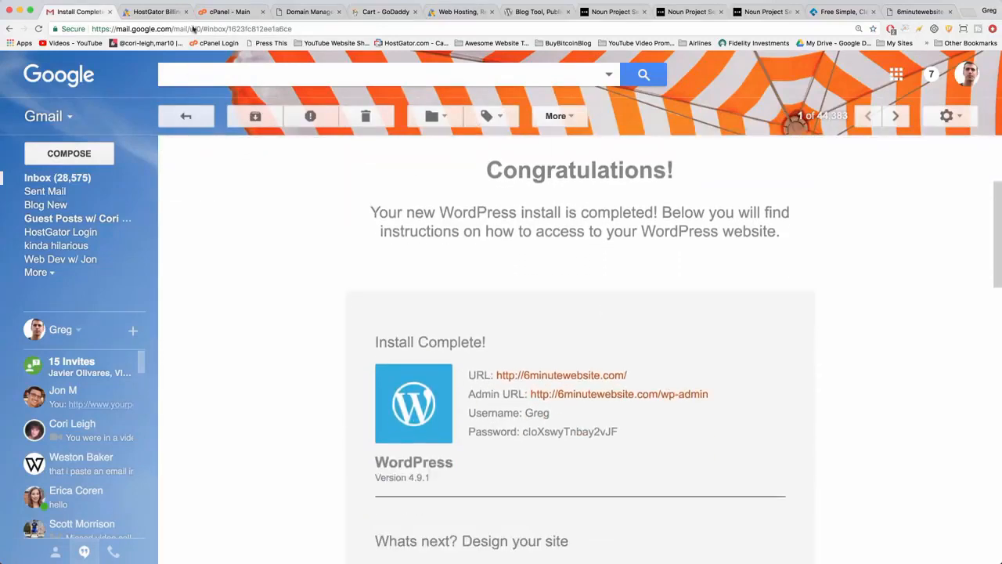
pyautogui.click(232, 11)
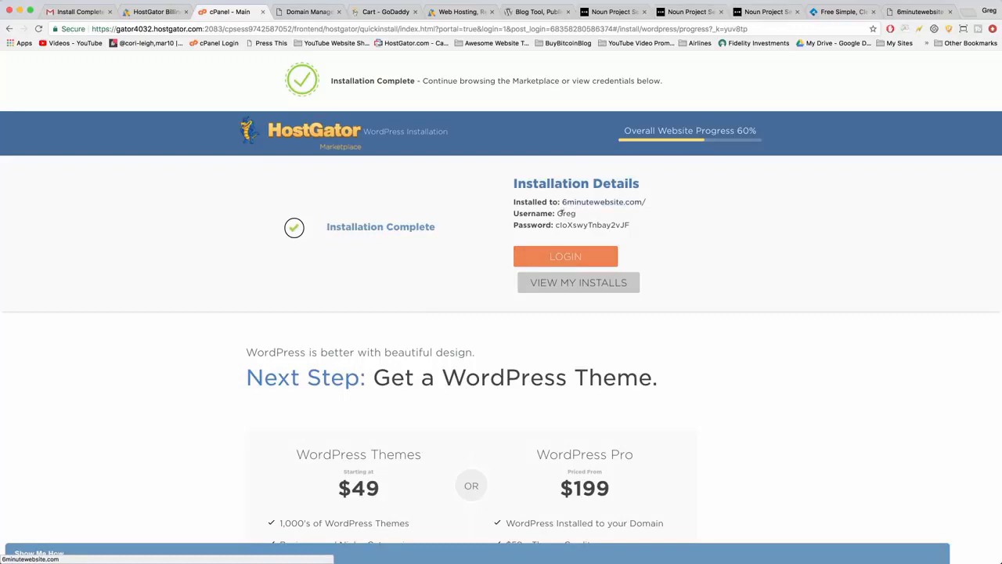
pyautogui.click(78, 12)
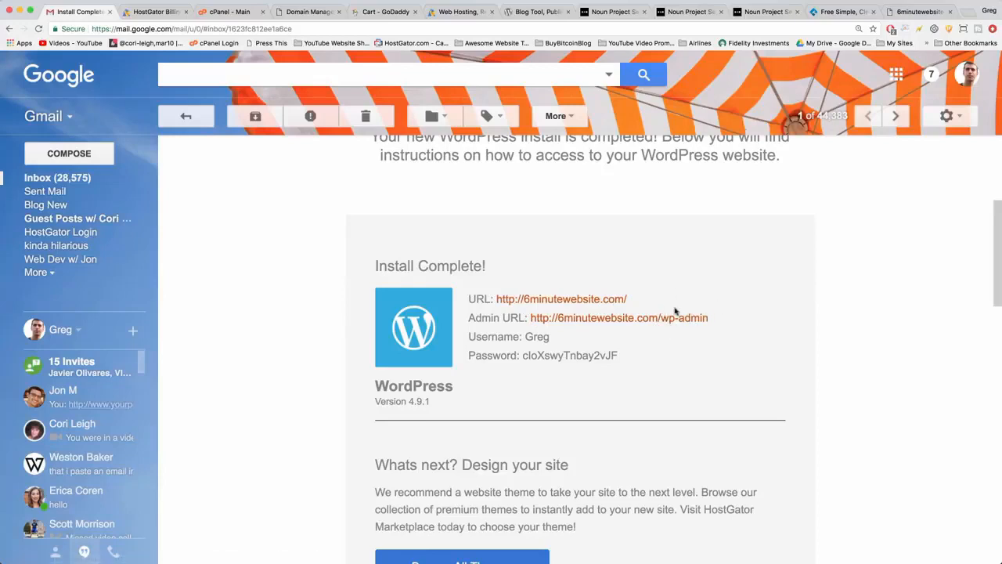
# Try to open the new site's admin page, 6minutewebsite.com/wp-admin, from the email and reload it.
pyautogui.click(615, 321)
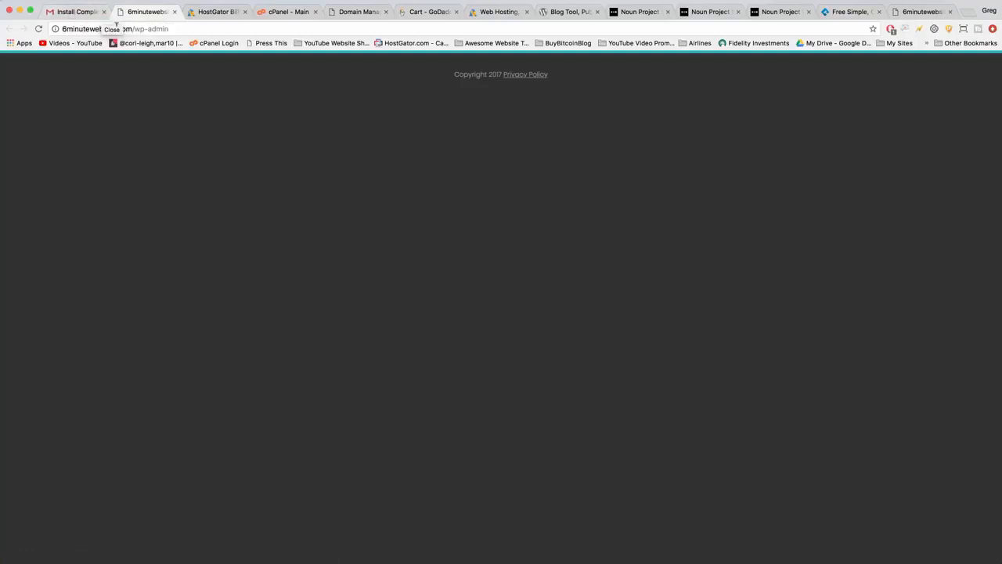
pyautogui.click(148, 29)
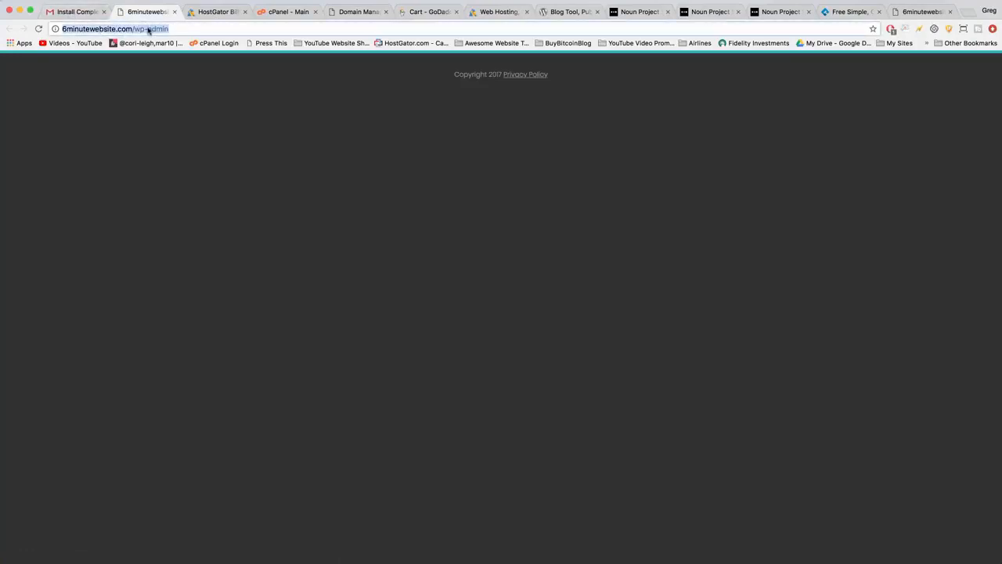
pyautogui.press('Return')
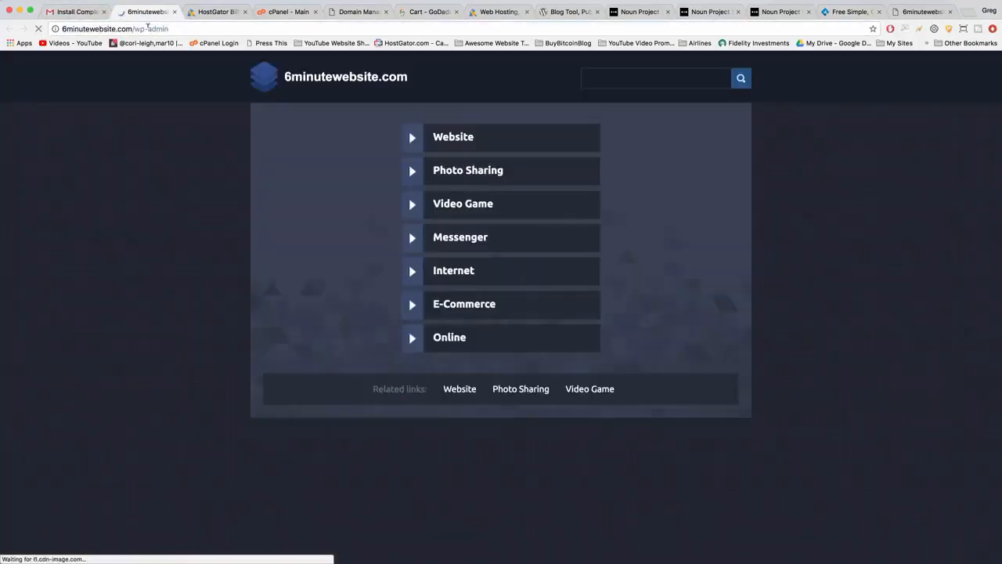
pyautogui.click(148, 29)
pyautogui.press('Return')
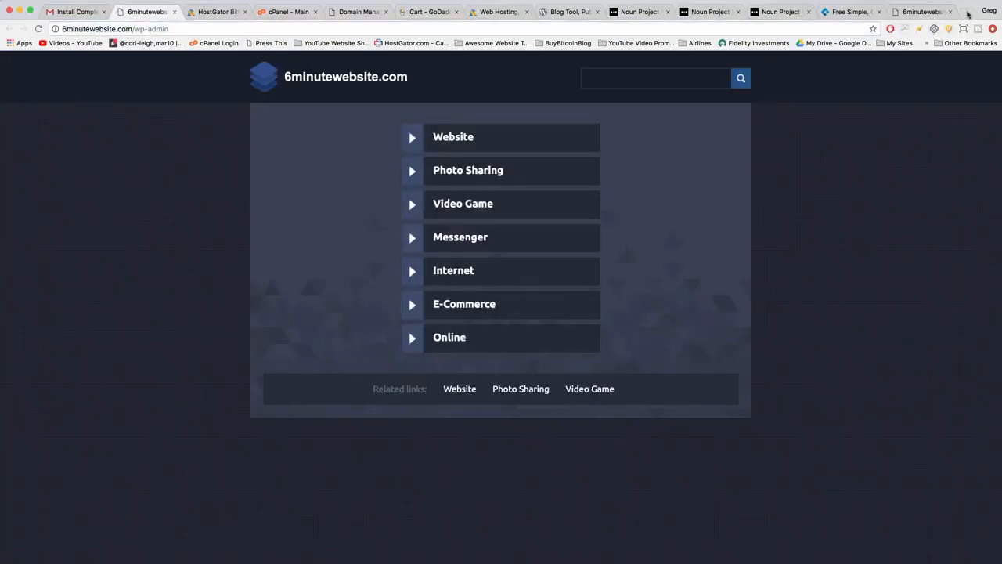
# Open dearblogger.org/wp-admin in a new tab to view an example WordPress login page.
pyautogui.click(968, 15)
pyautogui.write('dearblogger.org/wp-admin')
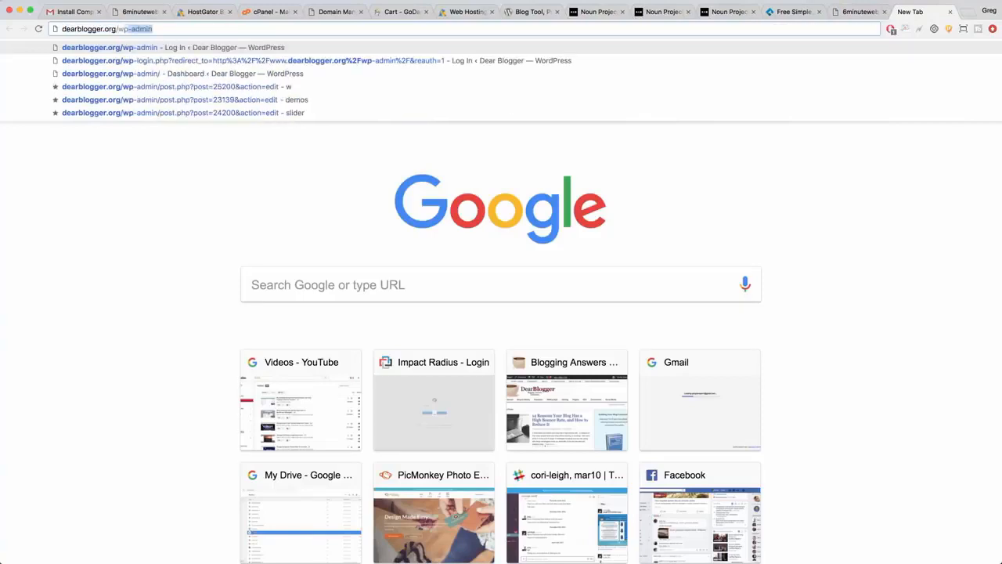
pyautogui.press('Return')
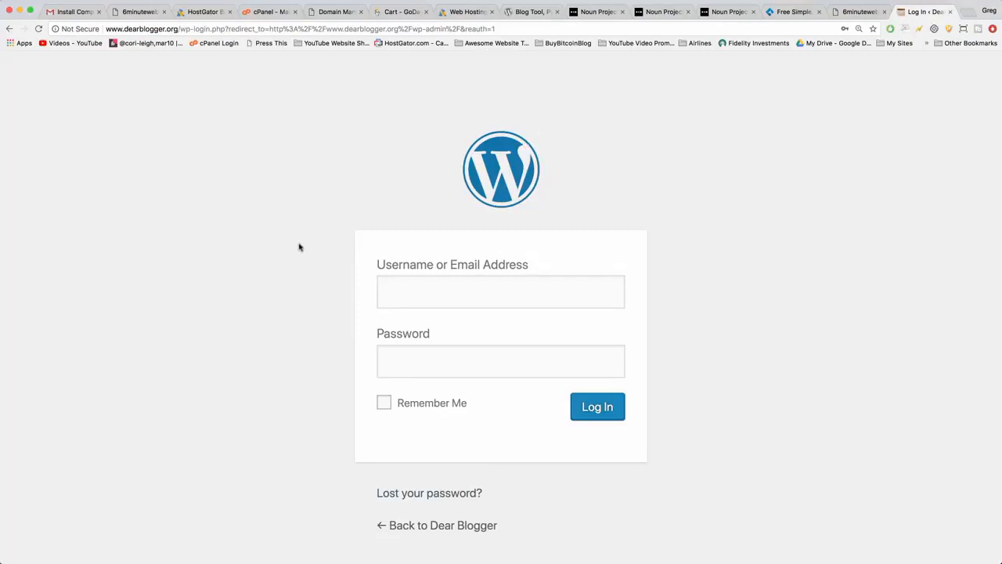
pyautogui.press('super+minus')
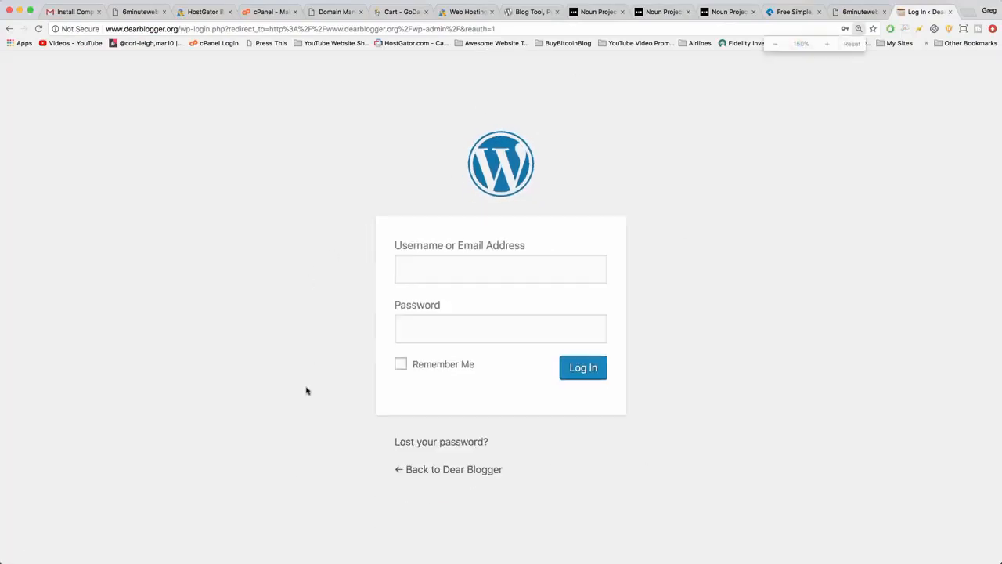
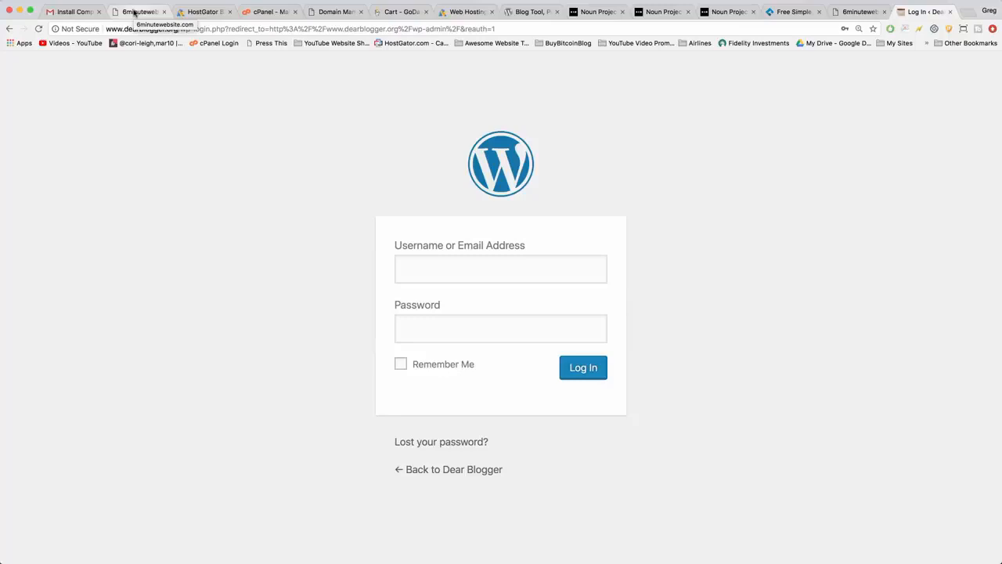
# Return to the Install Complete email in Gmail, review its login details and open the admin URL, 6minutewebsite.com/wp-admin.
pyautogui.click(76, 11)
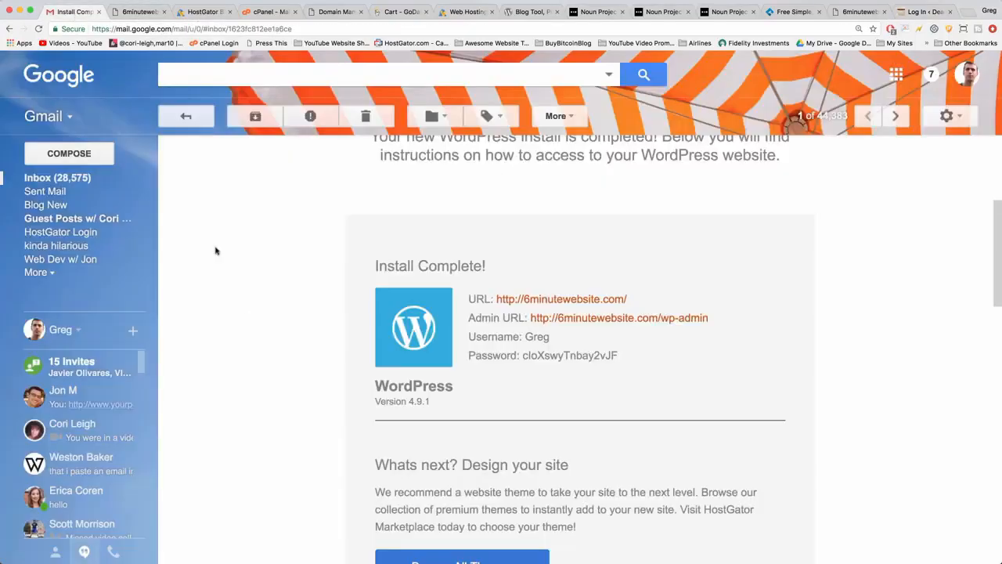
pyautogui.scroll(3, 308, 314)
pyautogui.scroll(-4, 308, 314)
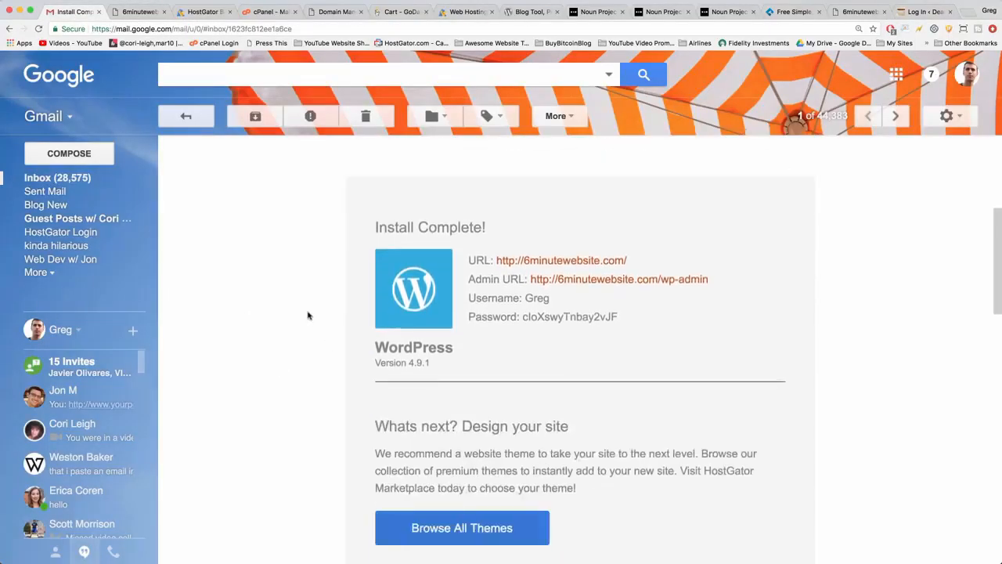
pyautogui.scroll(-1, 309, 315)
pyautogui.scroll(6, 309, 314)
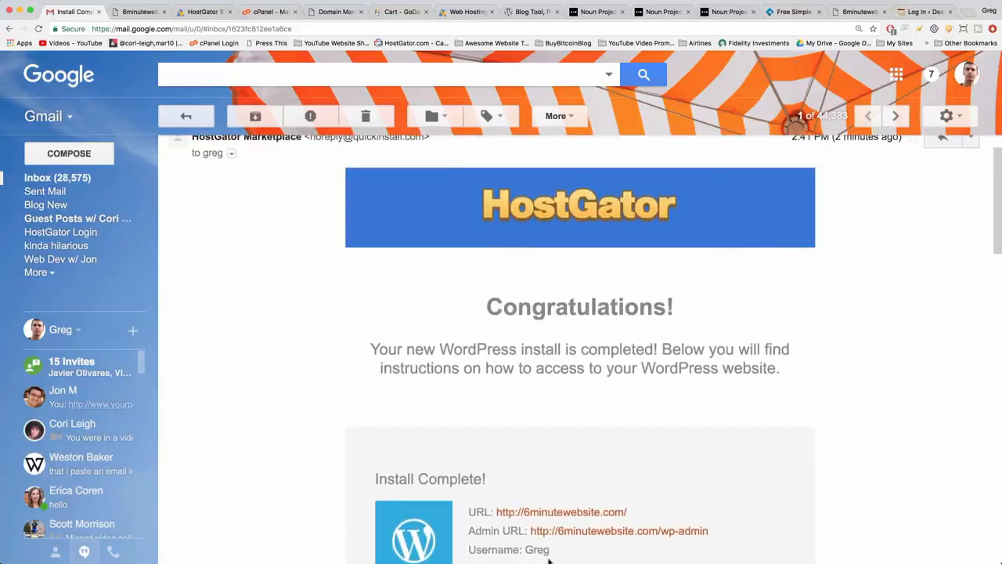
pyautogui.scroll(-6, 290, 435)
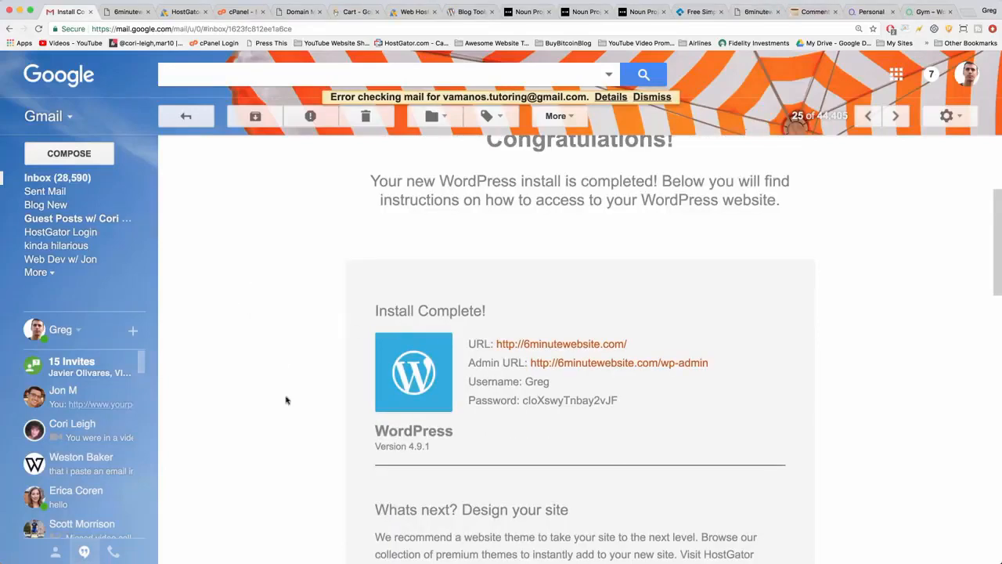
pyautogui.scroll(-1, 286, 401)
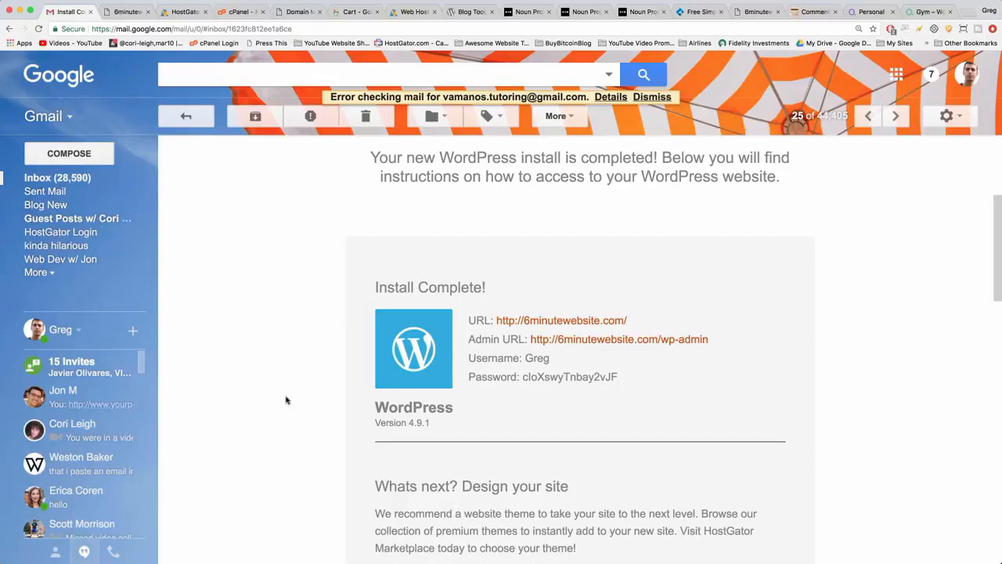
pyautogui.scroll(-3, 286, 401)
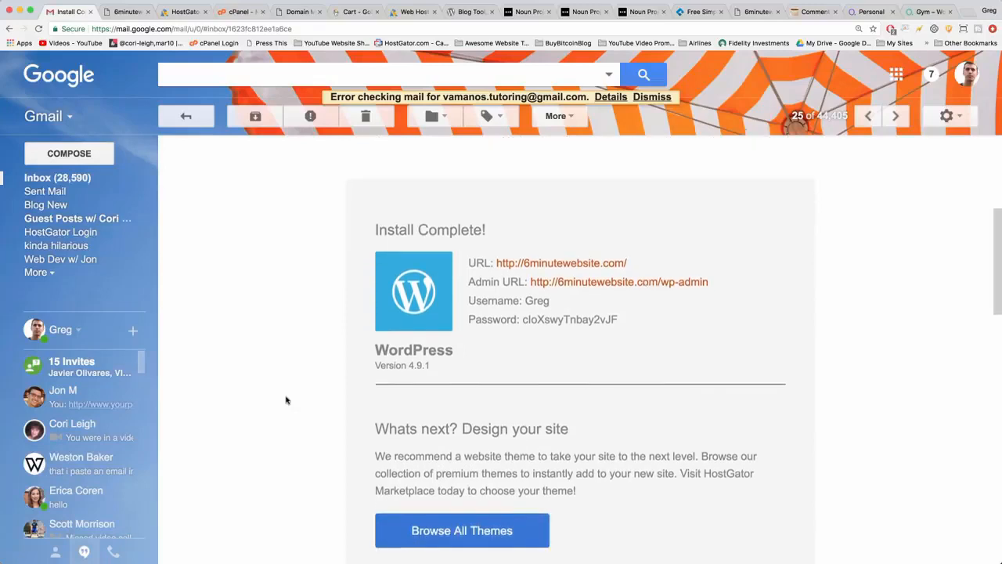
pyautogui.scroll(2, 285, 400)
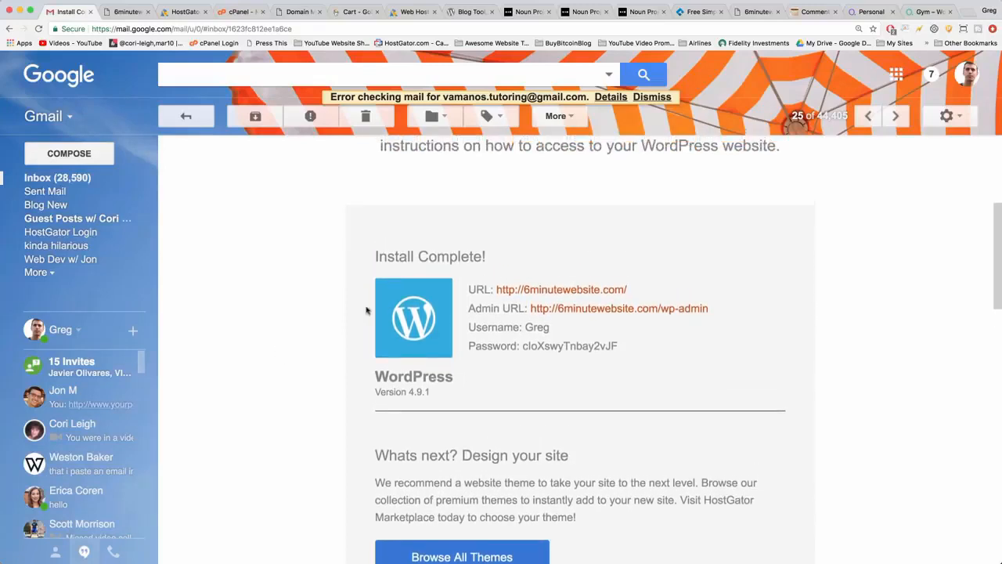
pyautogui.click(654, 312)
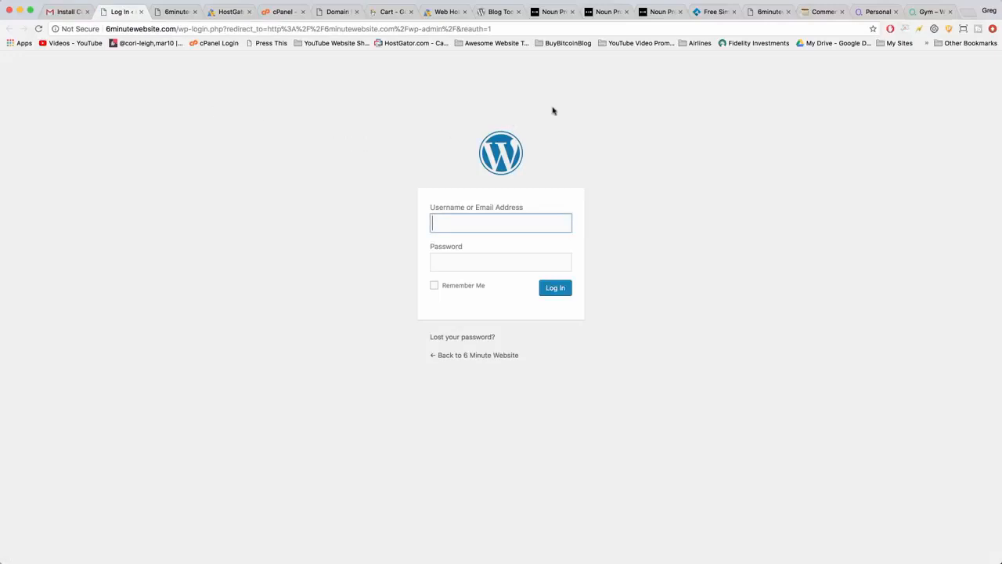
# Close the old 6minutewebsite.com/wp-admin page, the HostGator portal and every other tab except the new site's login page.
pyautogui.click(176, 13)
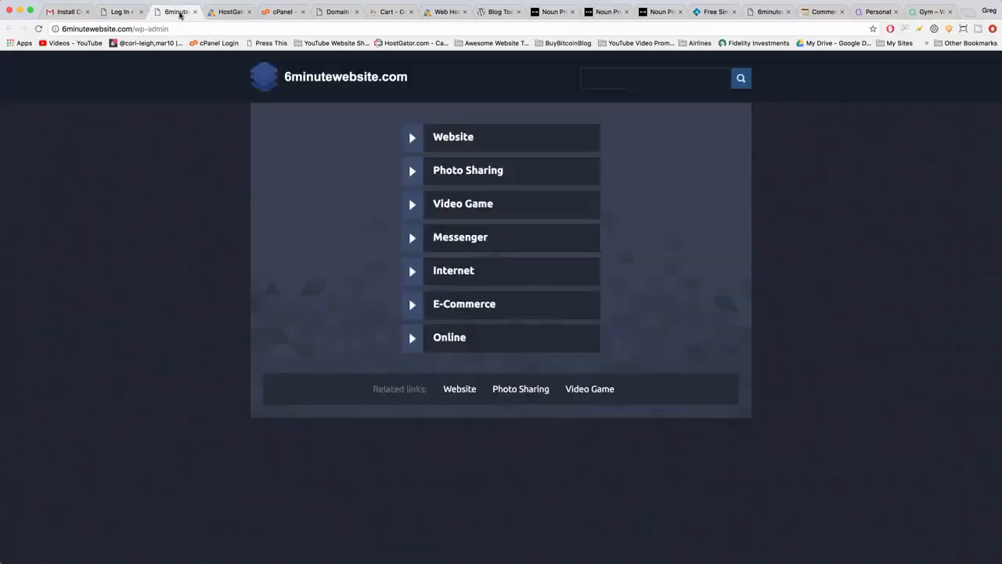
pyautogui.click(190, 30)
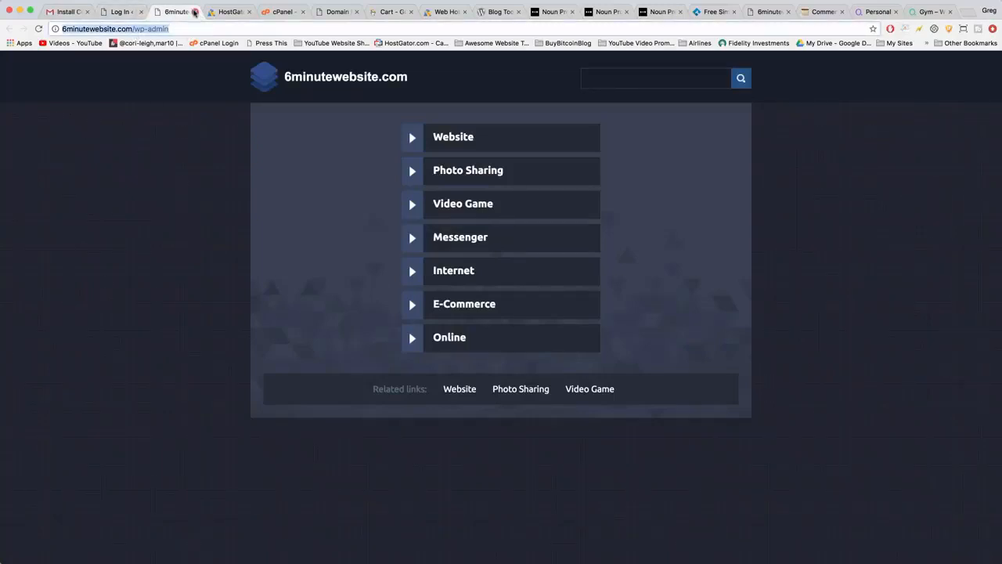
pyautogui.click(195, 12)
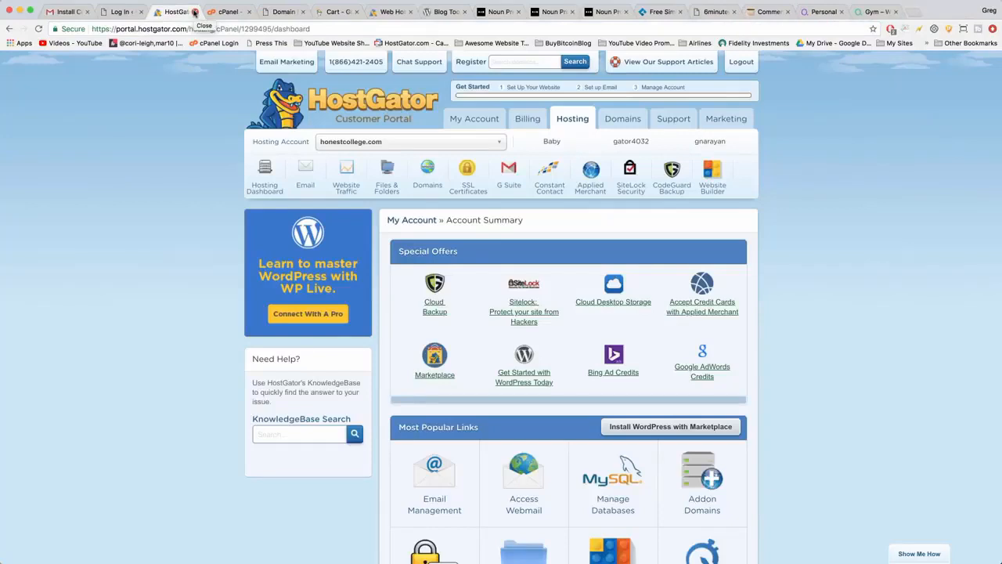
pyautogui.click(195, 11)
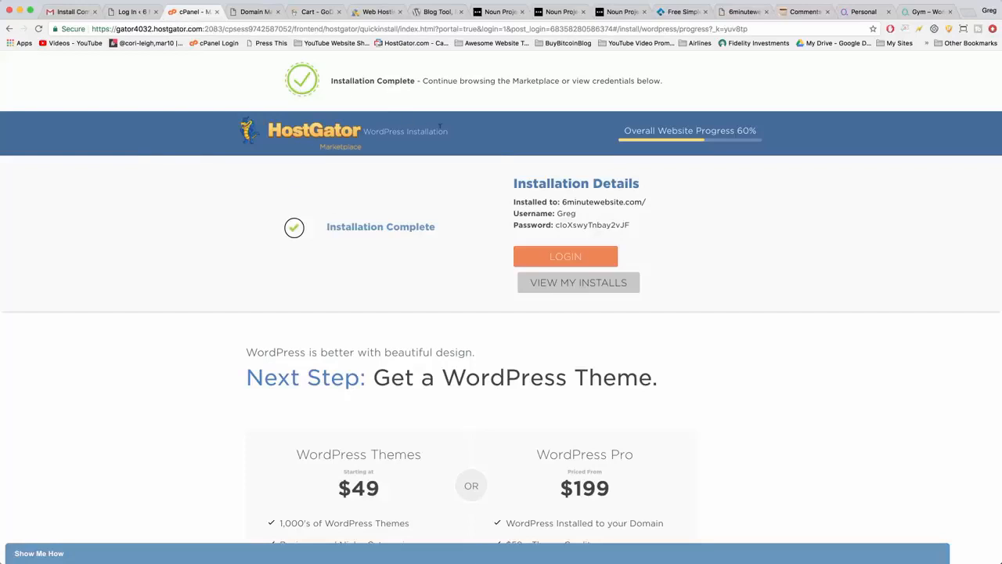
pyautogui.click(135, 13)
pyautogui.rightClick(134, 16)
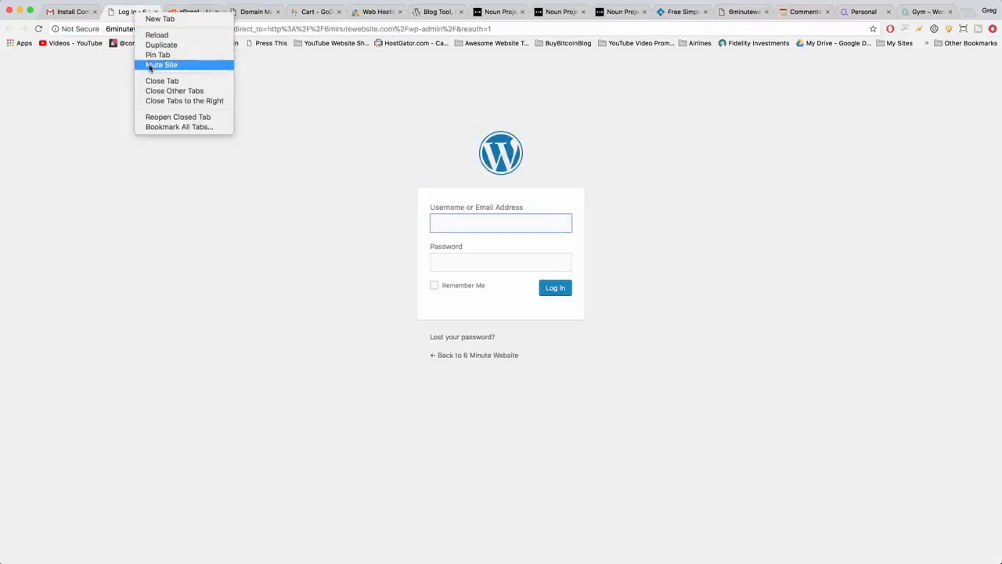
pyautogui.click(165, 91)
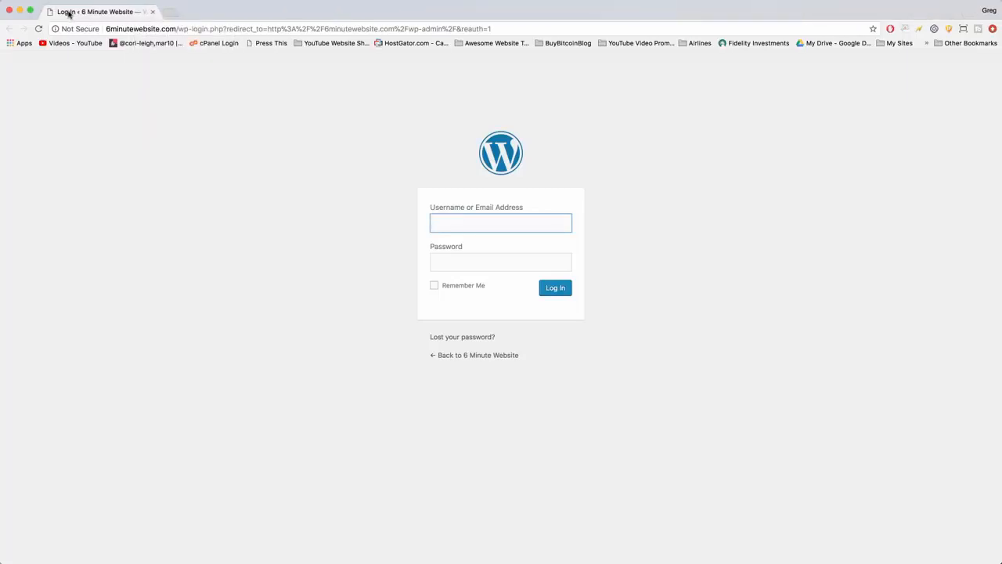
# Open gmail.com in a new tab, place that tab before the login page and bring up the Install Complete email.
pyautogui.click(168, 12)
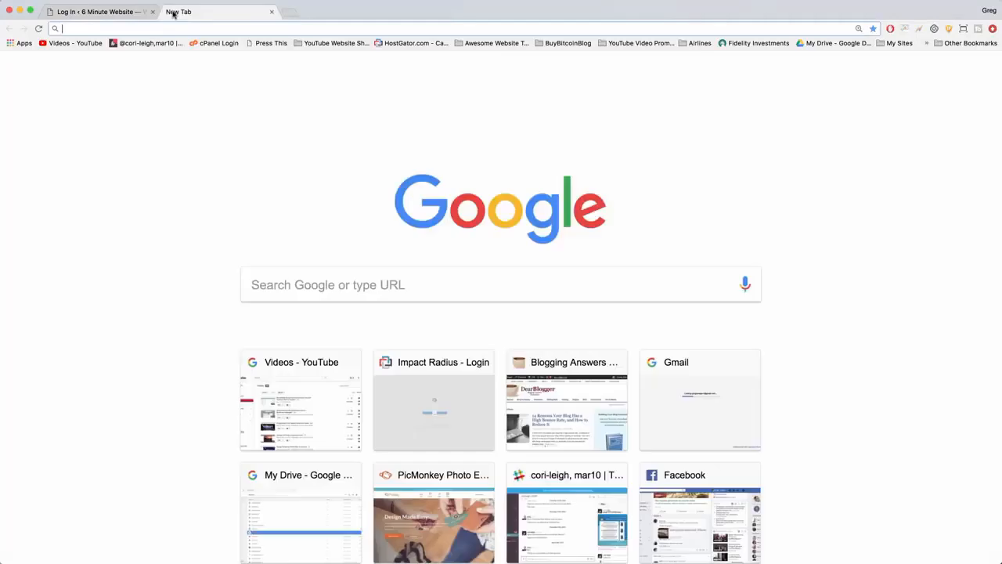
pyautogui.write('gma')
pyautogui.press('Return')
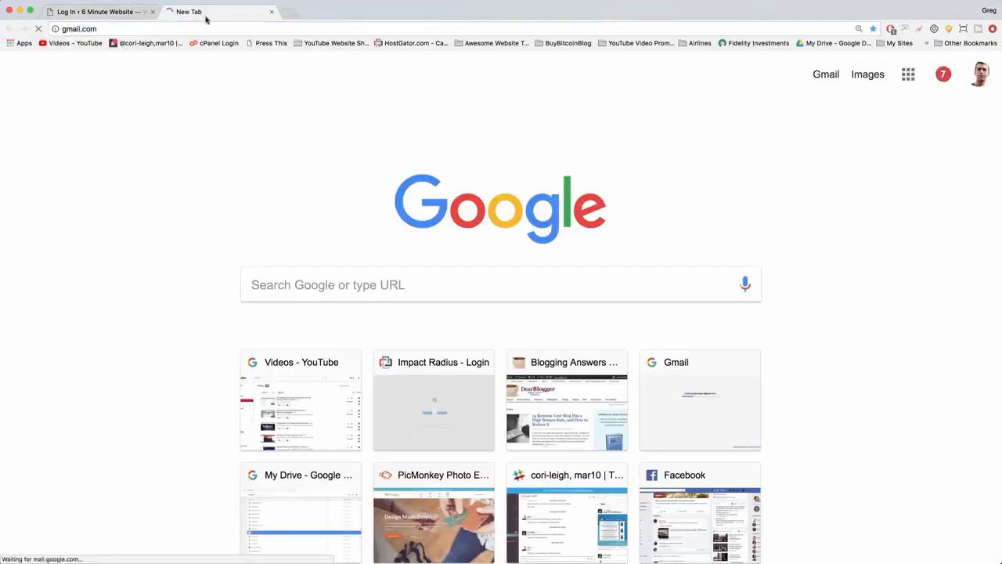
pyautogui.moveTo(206, 19); pyautogui.dragTo(94, 14)
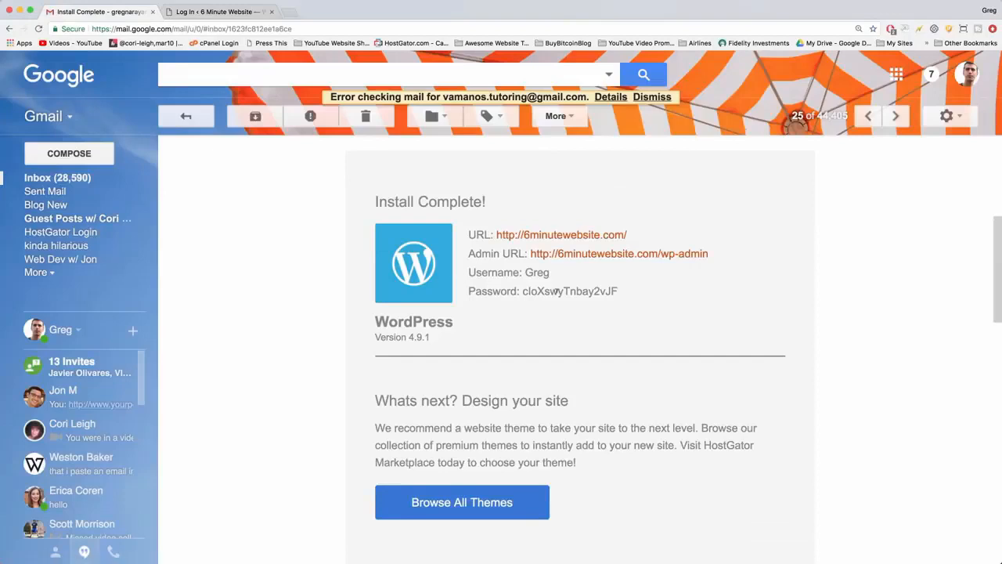
pyautogui.doubleClick(557, 290)
pyautogui.rightClick(557, 291)
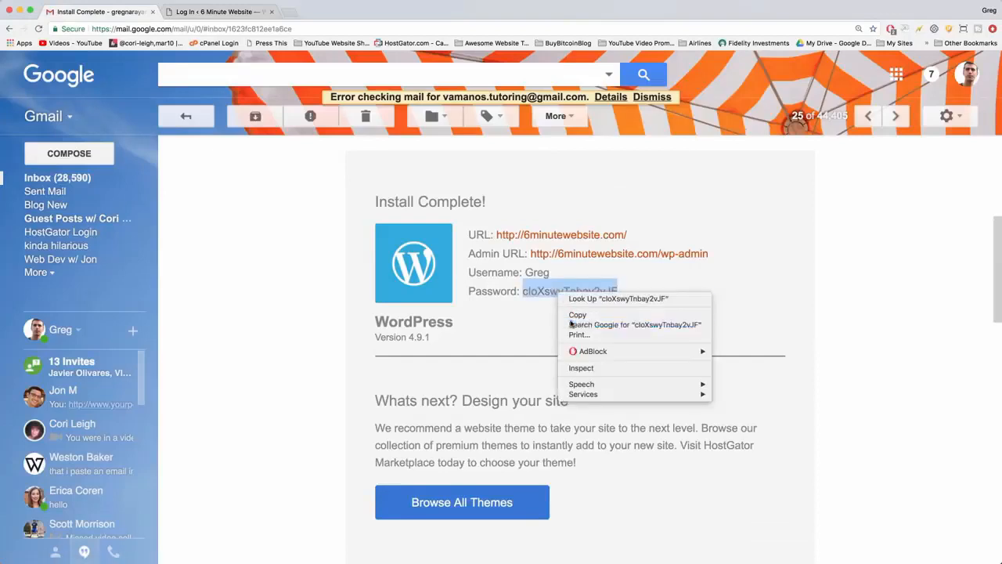
pyautogui.click(572, 324)
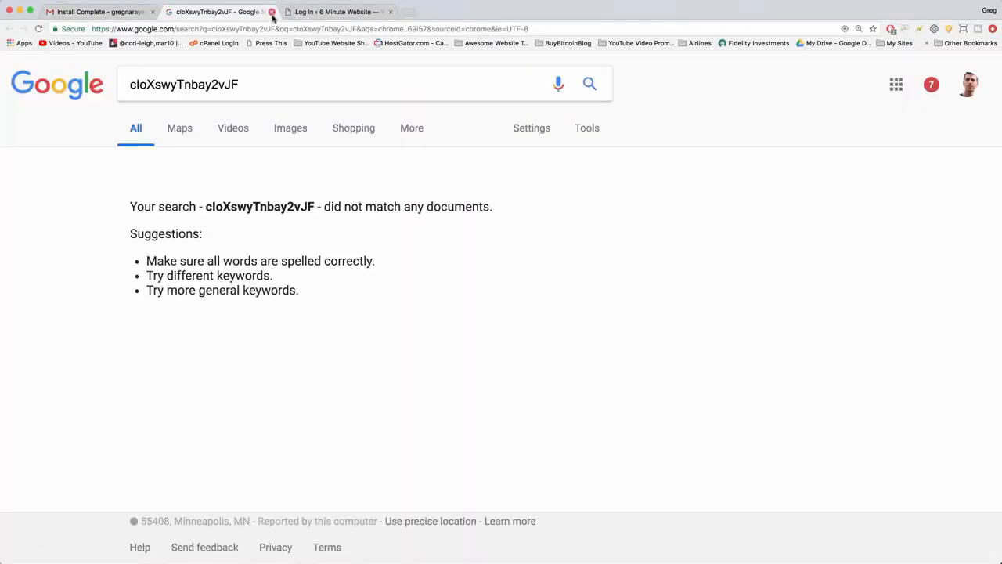
pyautogui.click(272, 12)
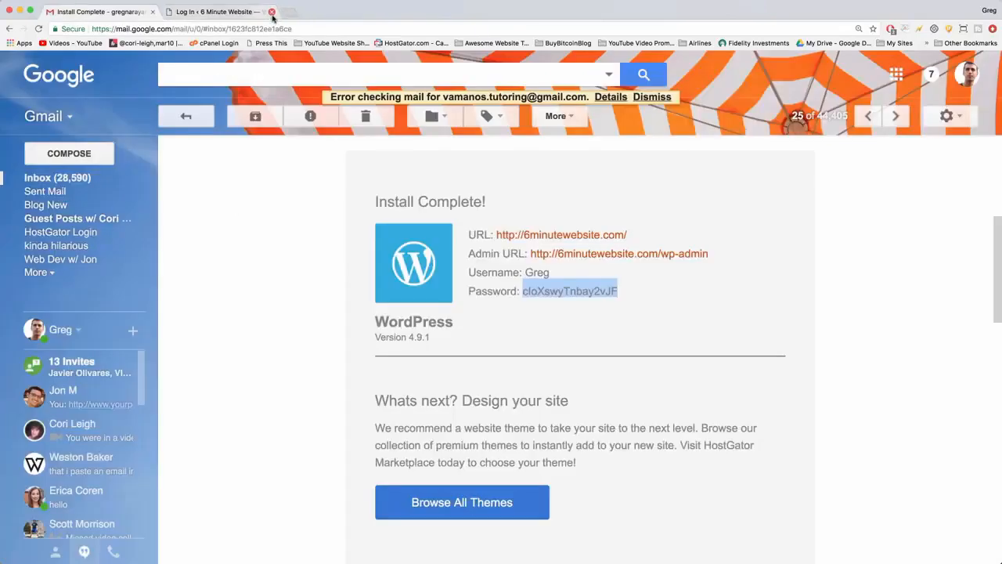
# Copy the WordPress password from the Install Complete email and return to the site's login page.
pyautogui.rightClick(552, 293)
pyautogui.click(563, 310)
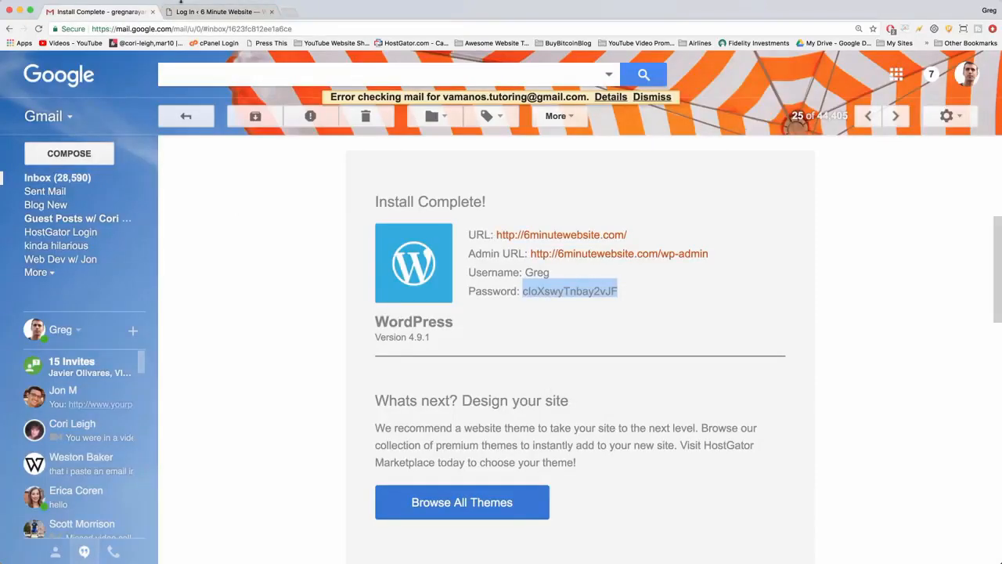
pyautogui.click(208, 13)
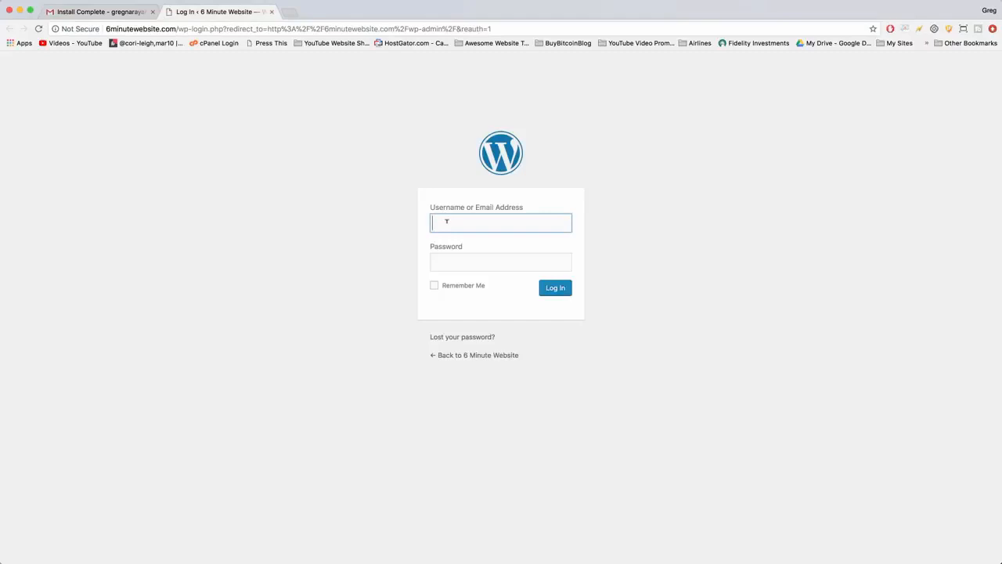
# Enter the emailed username, paste the account password, enable Remember Me and log in to WordPress.
pyautogui.write('Greg')
pyautogui.press('Tab')
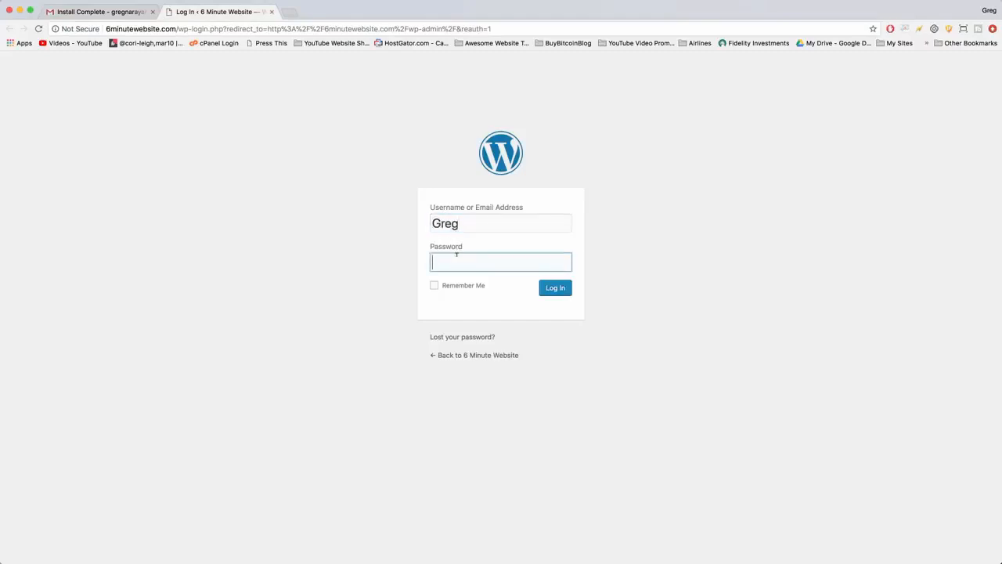
pyautogui.rightClick(455, 257)
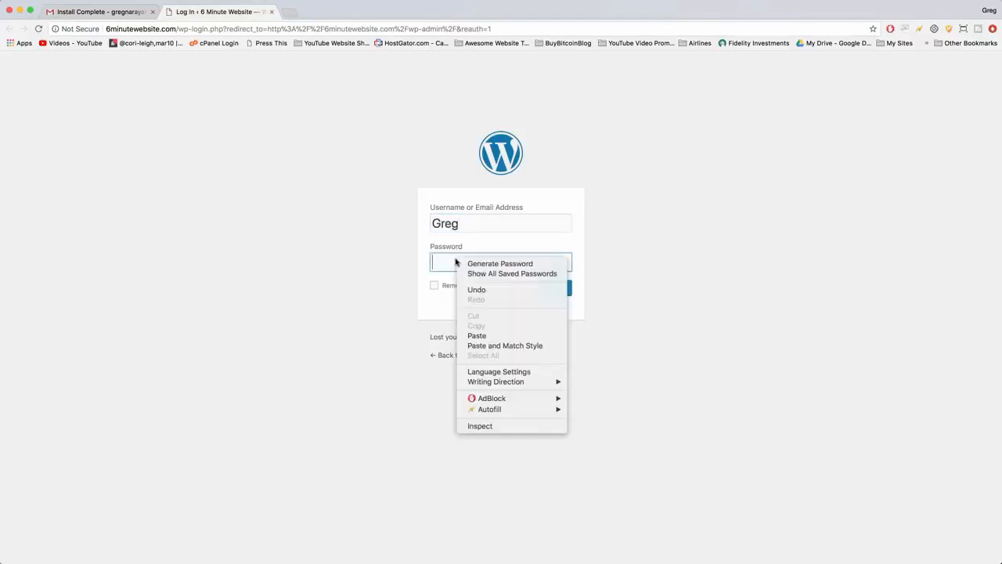
pyautogui.click(487, 336)
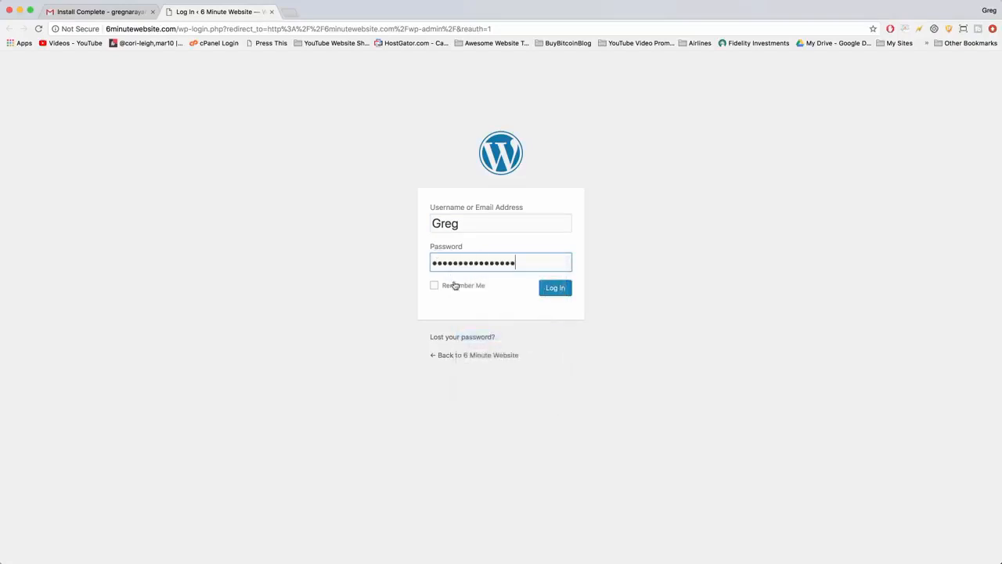
pyautogui.click(459, 287)
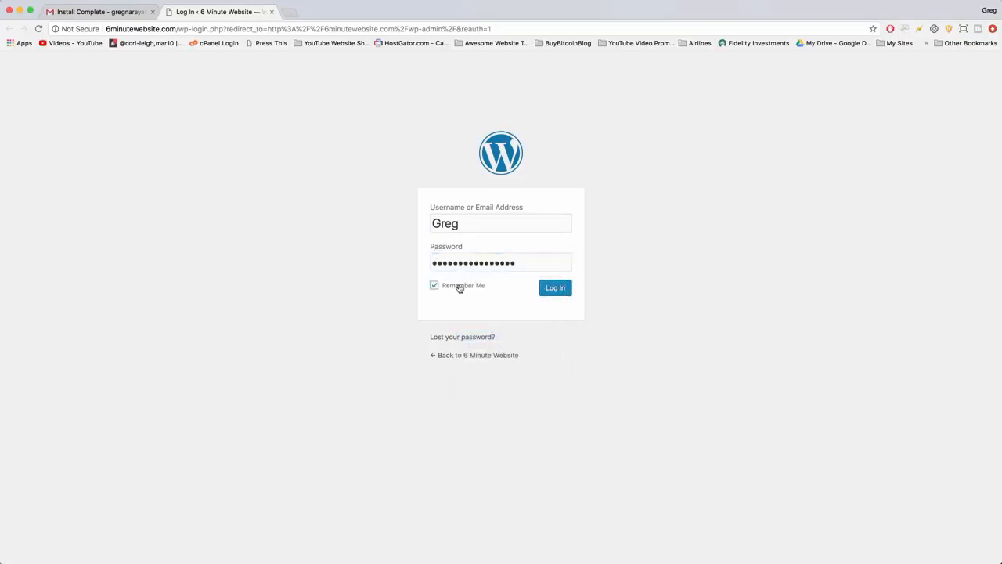
pyautogui.click(553, 293)
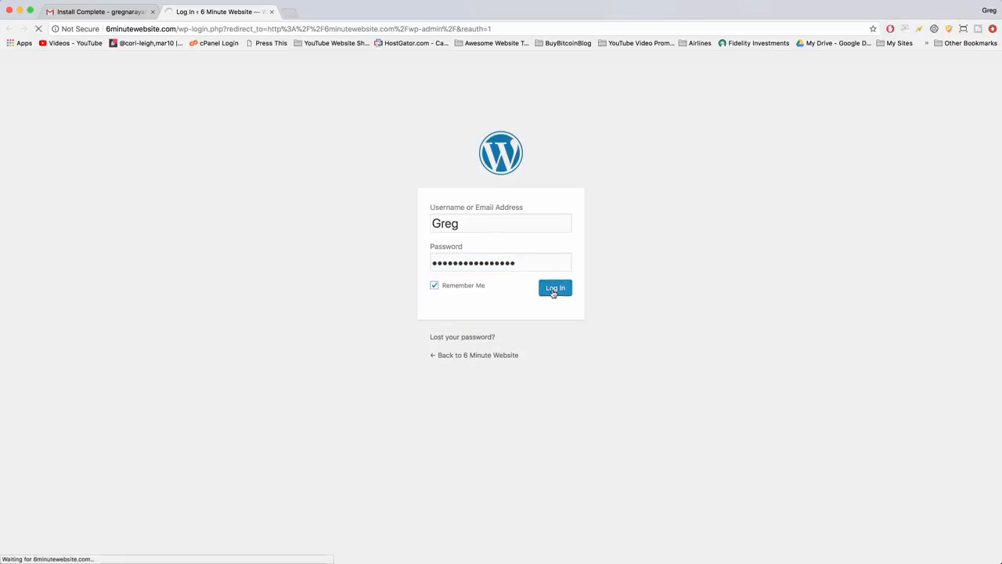
# Recheck the login details in the email, return to the WordPress dashboard and dismiss the WordPress Experts banner.
pyautogui.click(115, 11)
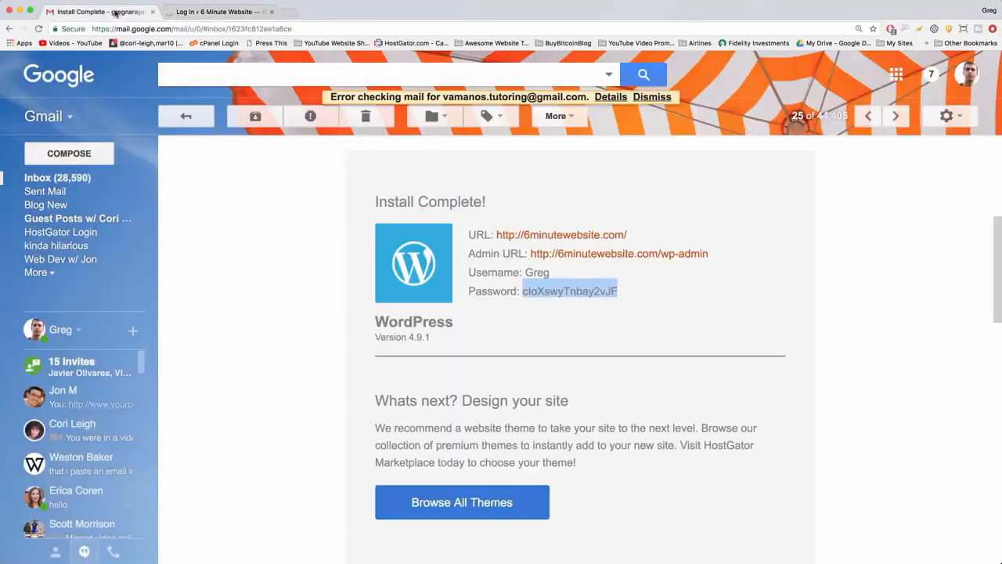
pyautogui.click(602, 285)
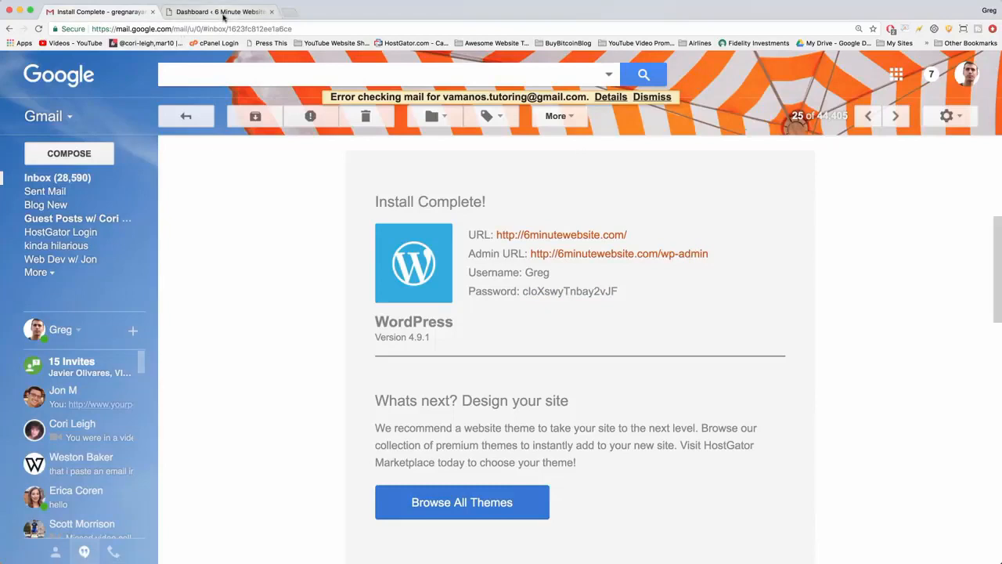
pyautogui.click(200, 12)
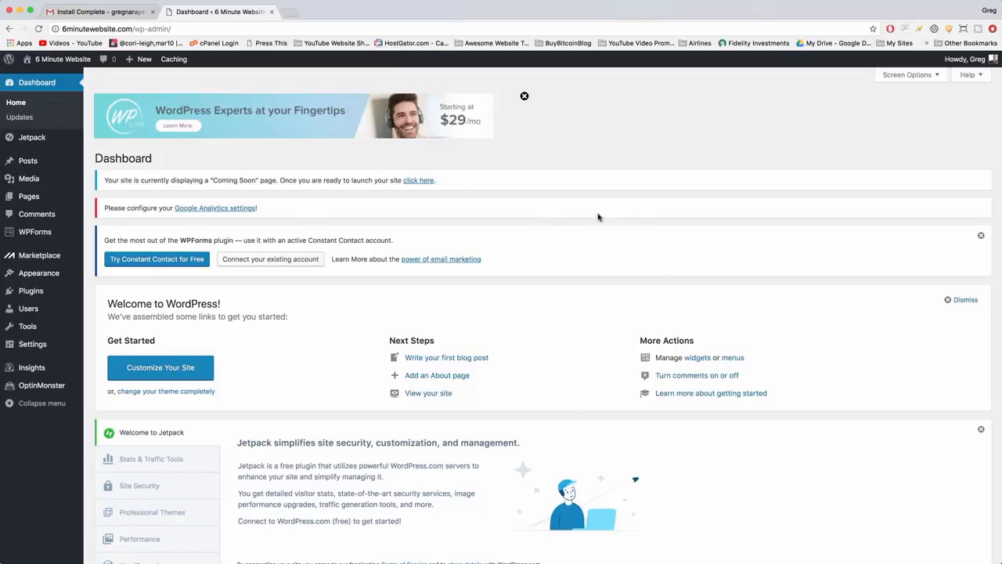
pyautogui.click(524, 97)
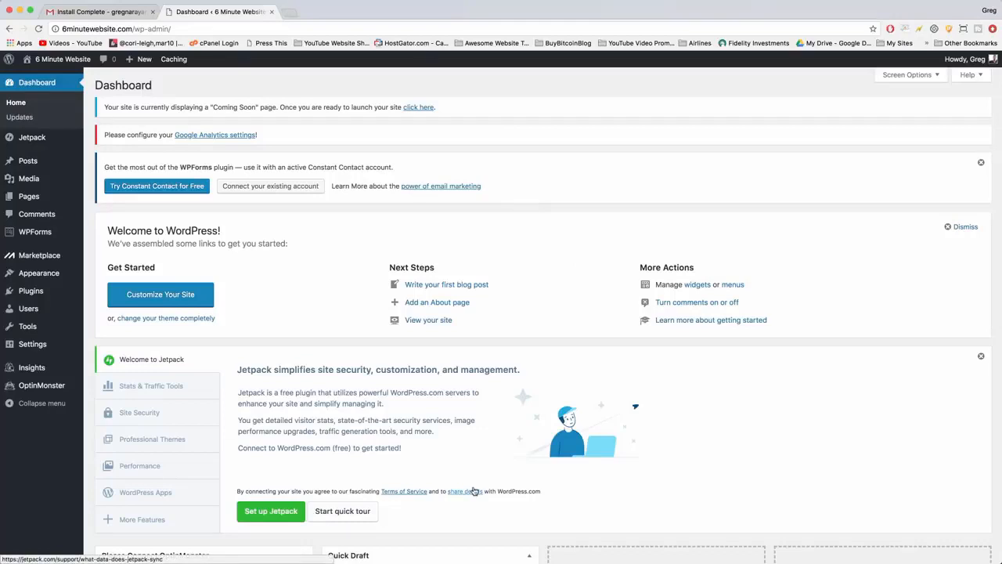
# Visit the 6 Minute Website front page from the dashboard and look it over from header image to footer.
pyautogui.moveTo(58, 60)
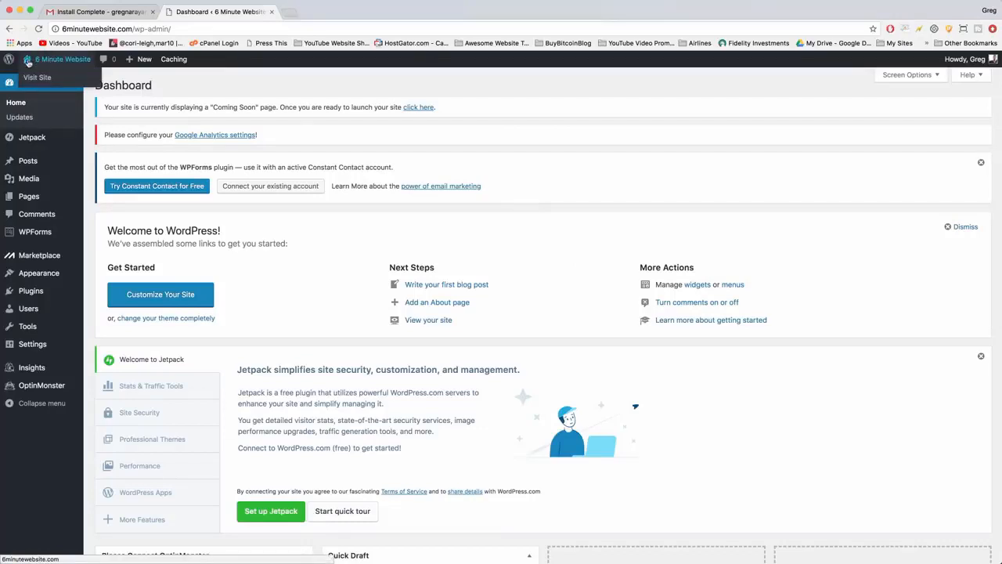
pyautogui.click(58, 63)
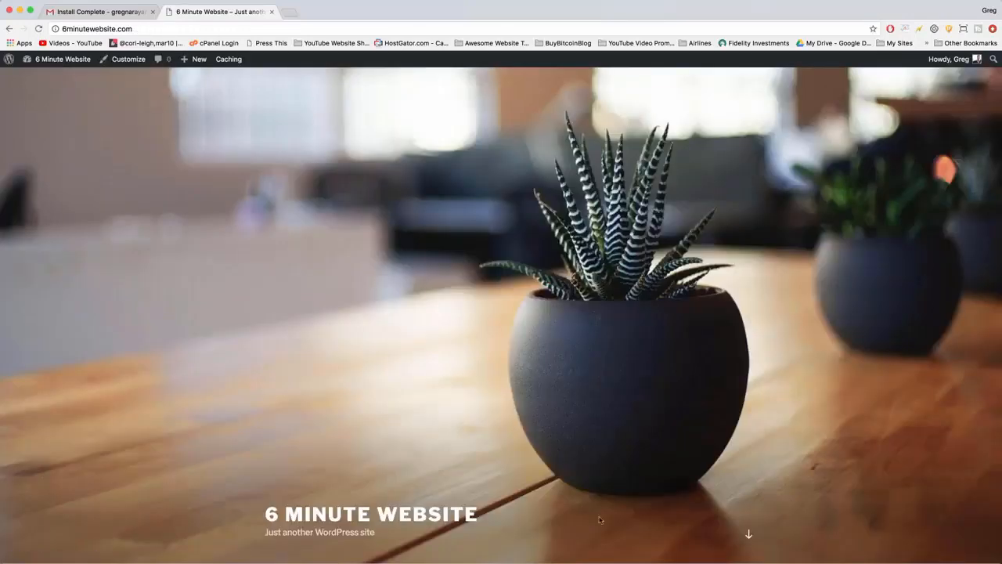
pyautogui.scroll(-10, 301, 166)
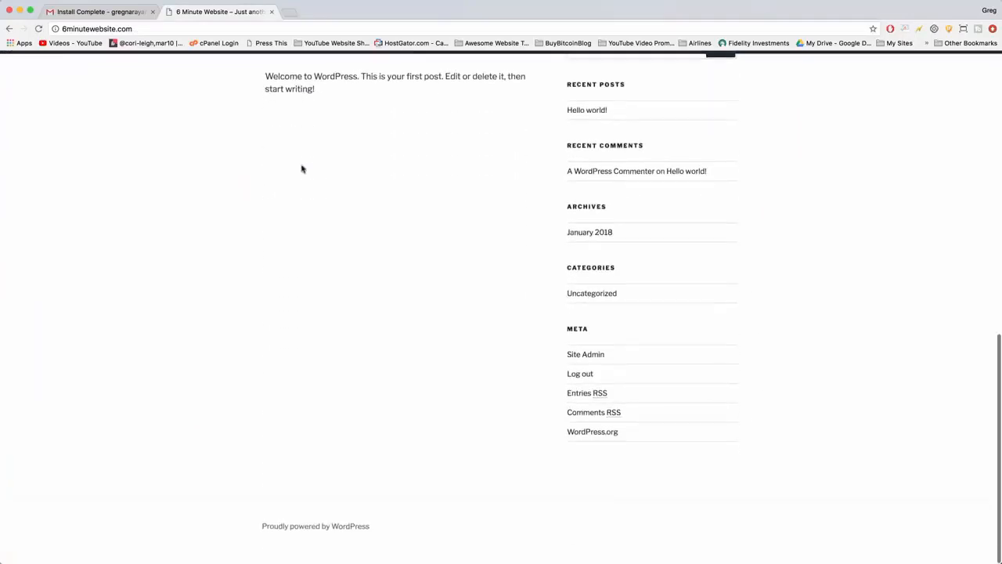
pyautogui.scroll(10, 394, 334)
pyautogui.scroll(-10, 549, 288)
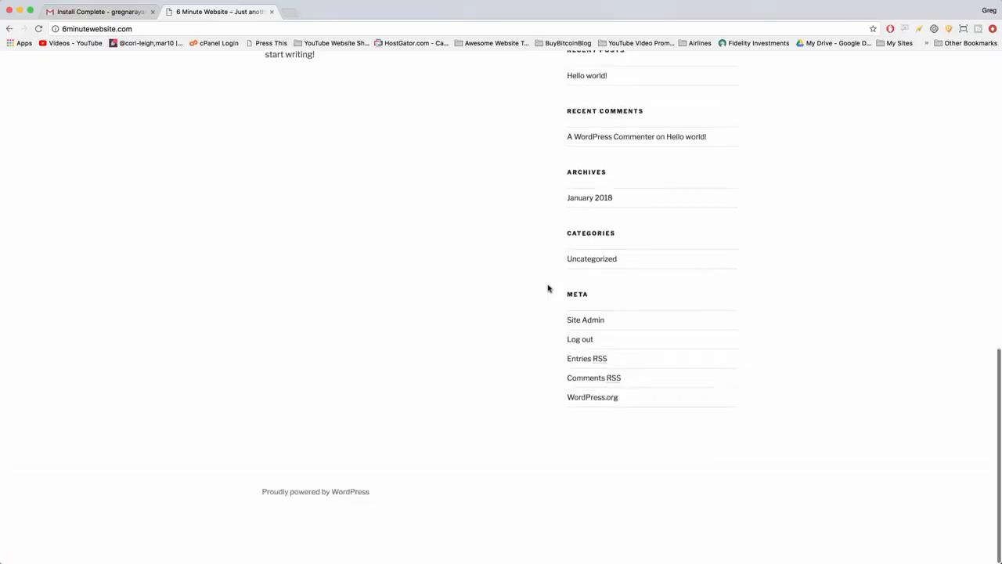
pyautogui.scroll(10, 519, 357)
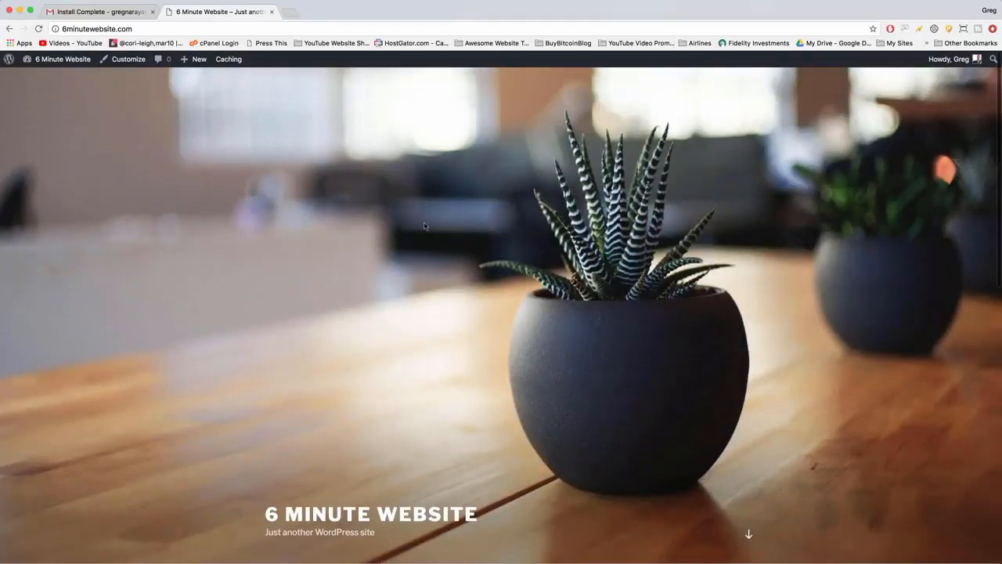
pyautogui.moveTo(60, 61)
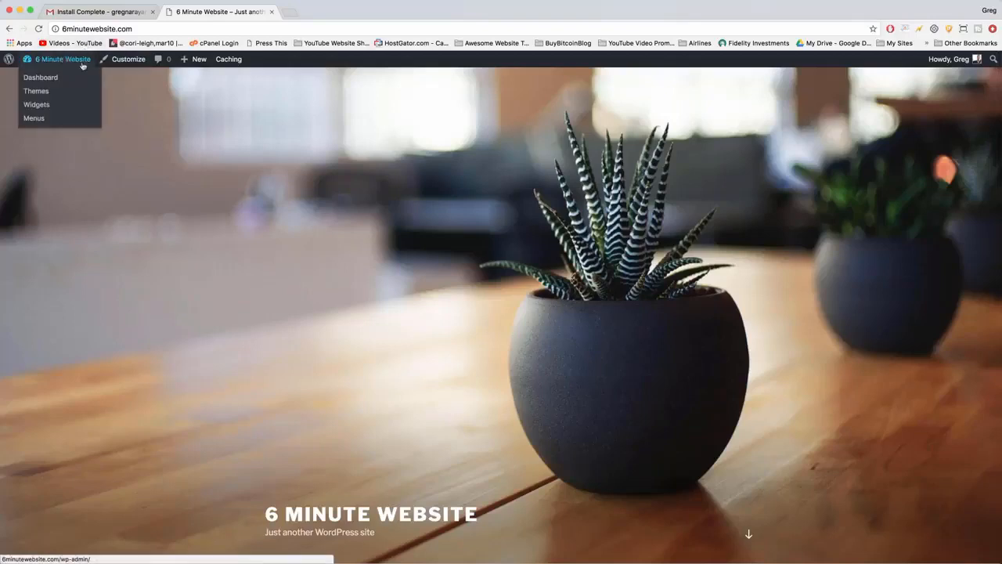
# Return to the dashboard, check how visitors see 6minutewebsite.com in a private browsing window, and close that window.
pyautogui.click(59, 63)
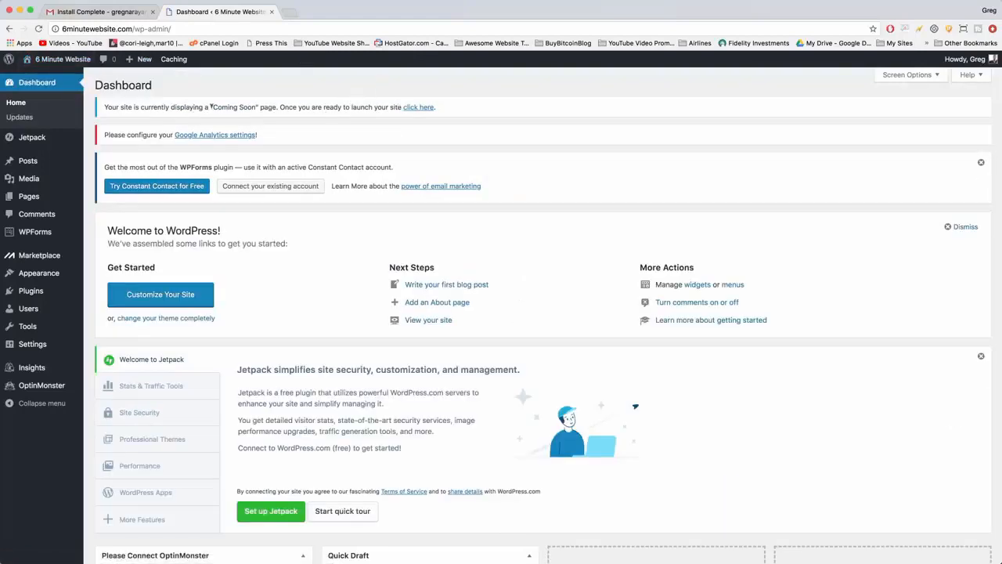
pyautogui.moveTo(210, 107); pyautogui.dragTo(288, 116)
pyautogui.click(322, 101)
pyautogui.press('super+shift+n')
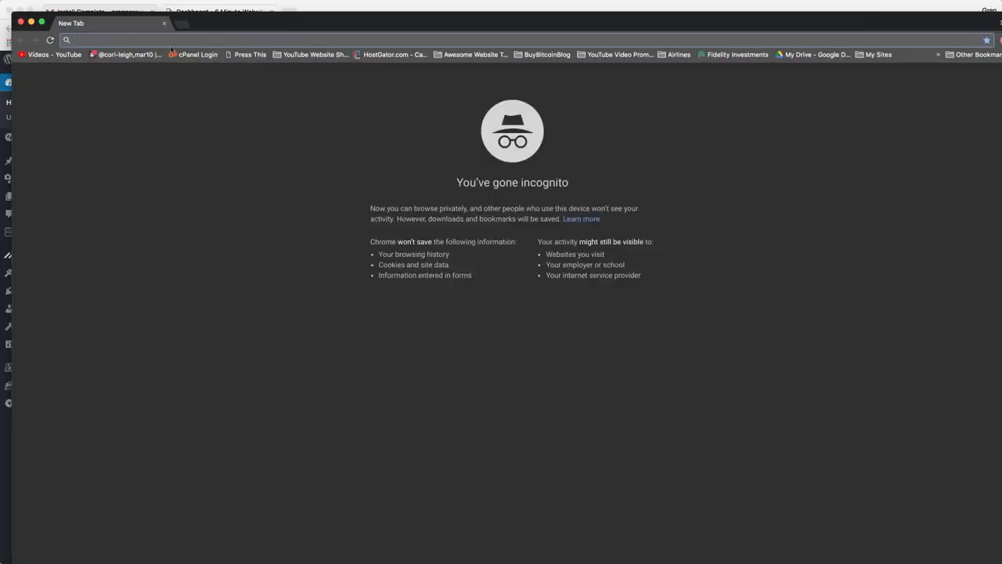
pyautogui.write('6minutewebsite.com')
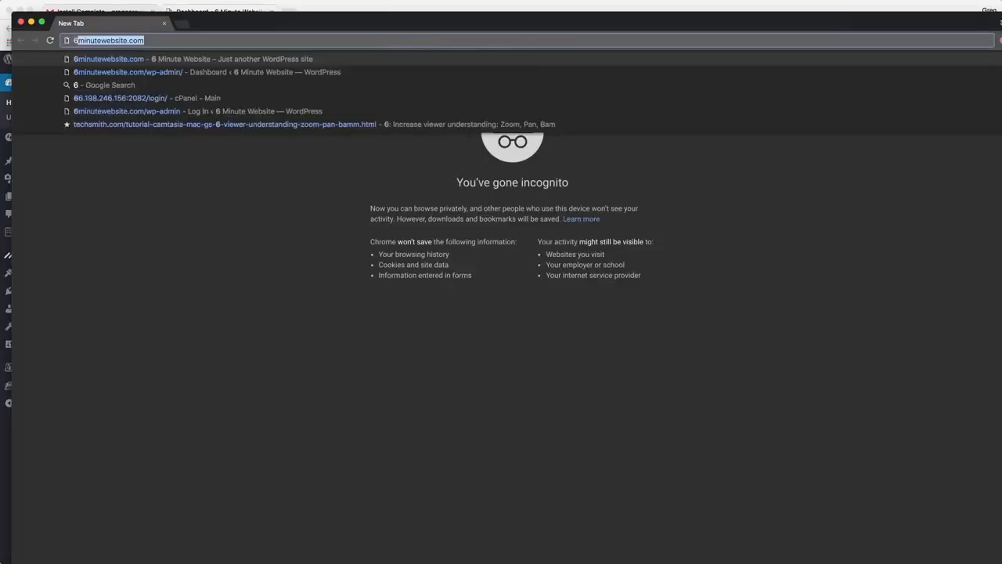
pyautogui.press('Return')
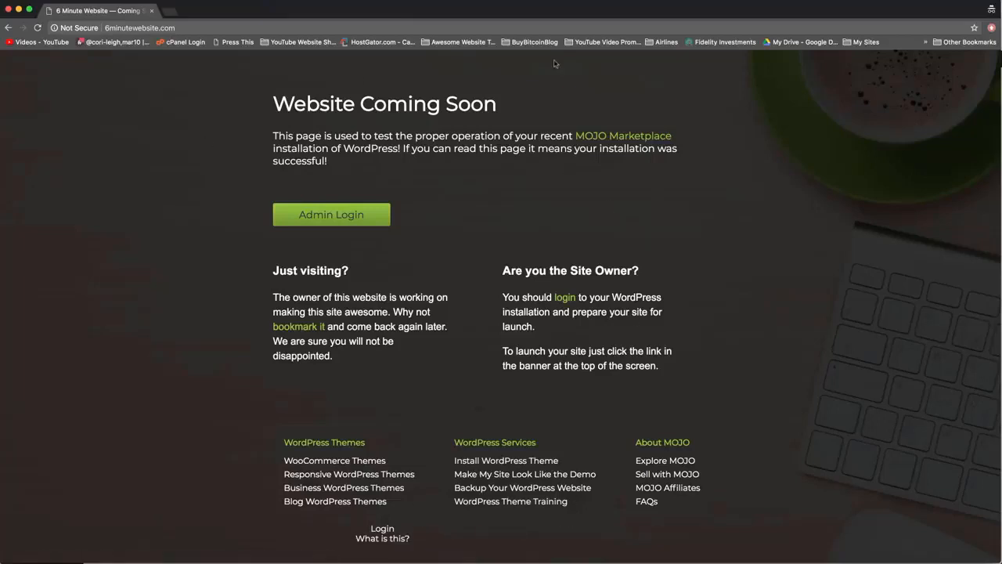
pyautogui.click(8, 9)
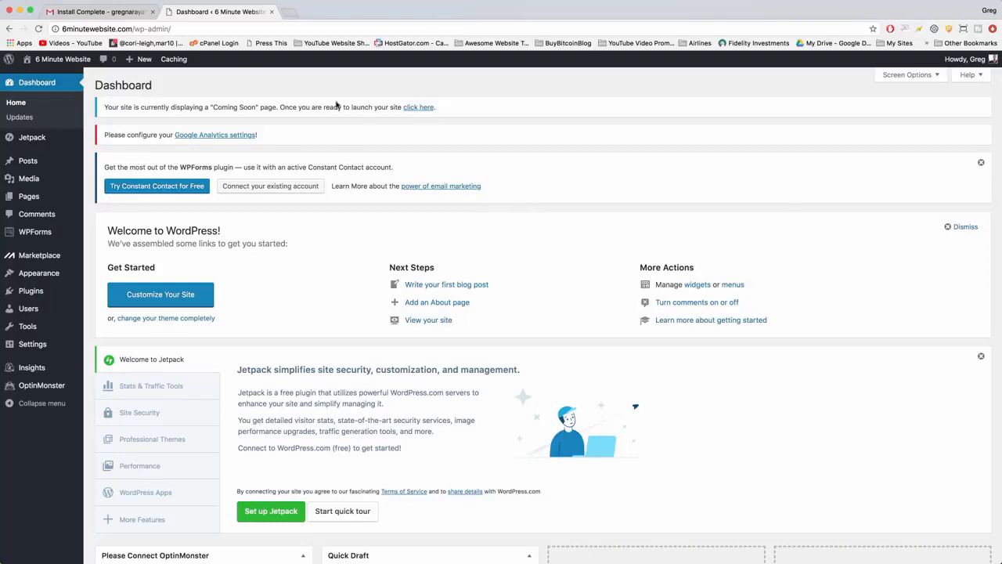
# Launch the site to replace its Coming Soon page and visit the front page.
pyautogui.click(419, 107)
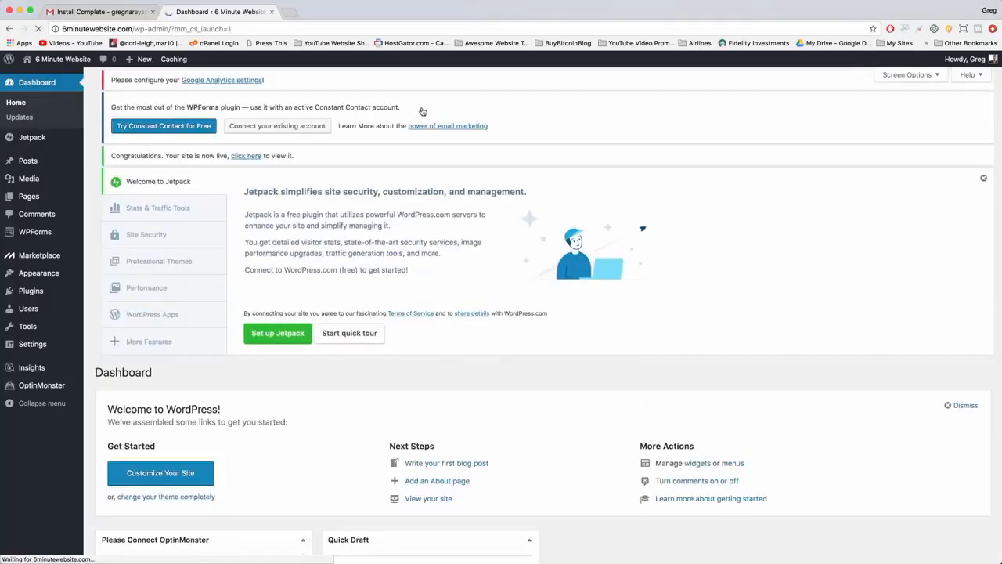
pyautogui.click(60, 60)
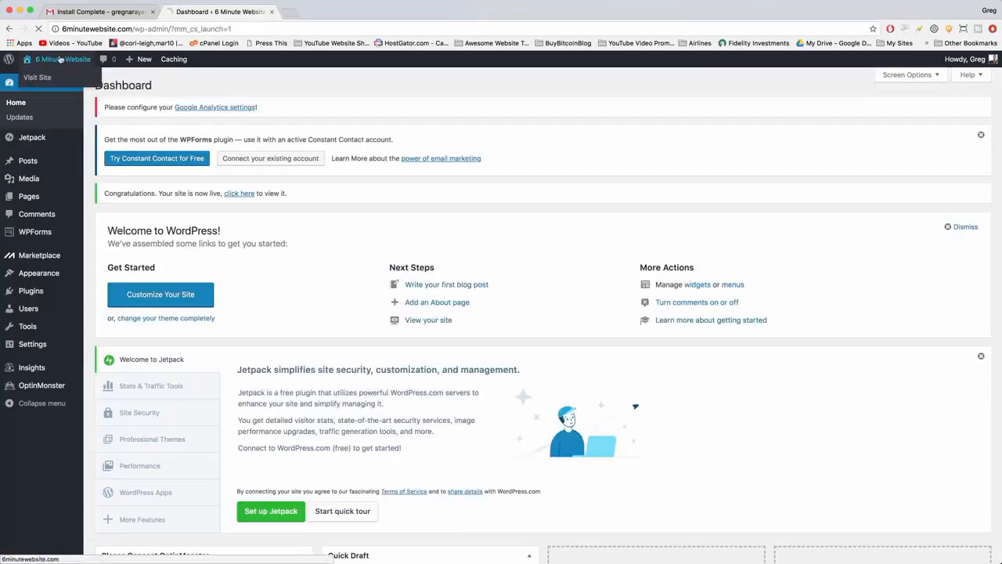
# Examine the live front page's header image, Hello world! post, sidebar widgets and footer.
pyautogui.scroll(-10, 387, 380)
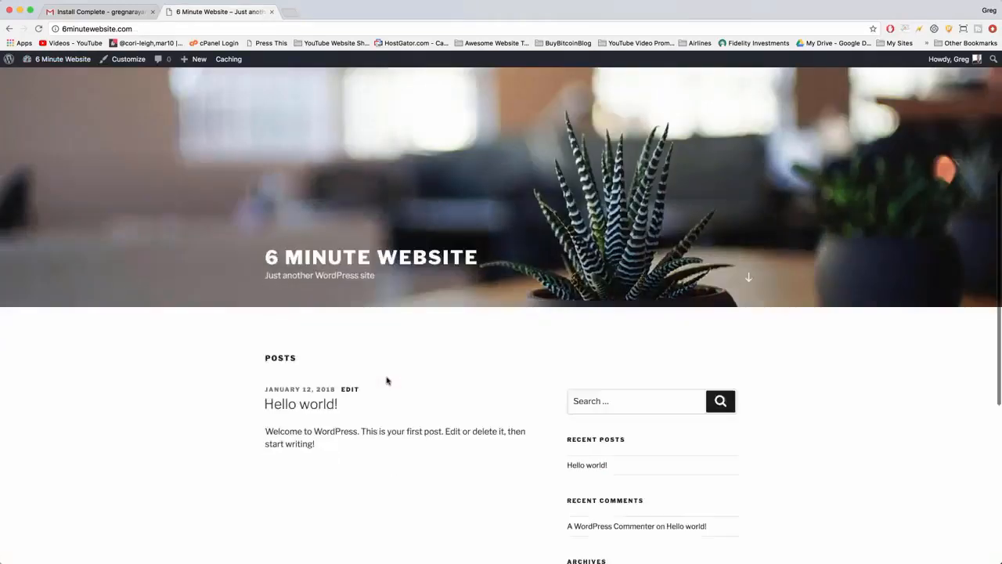
pyautogui.scroll(10, 386, 381)
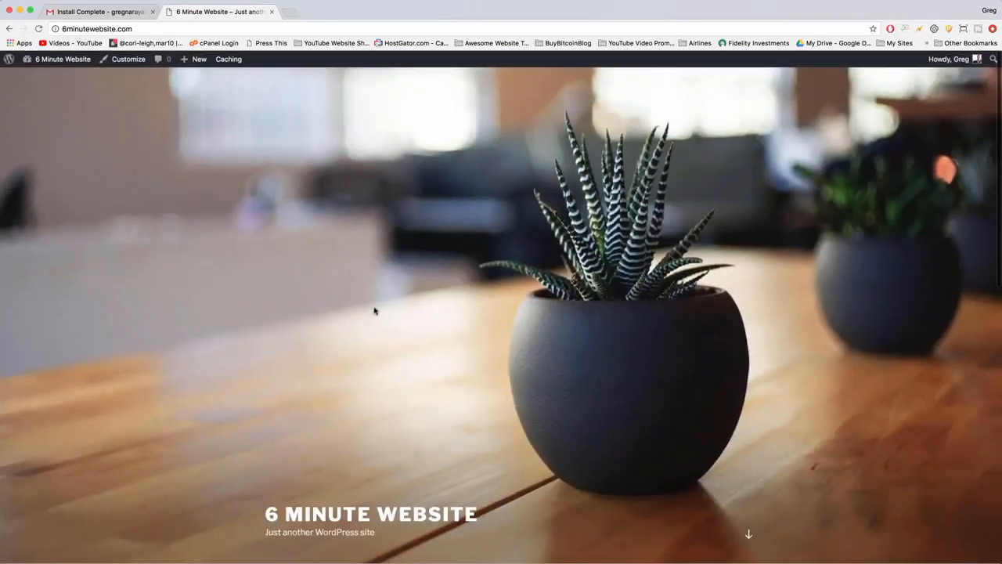
pyautogui.scroll(-10, 375, 311)
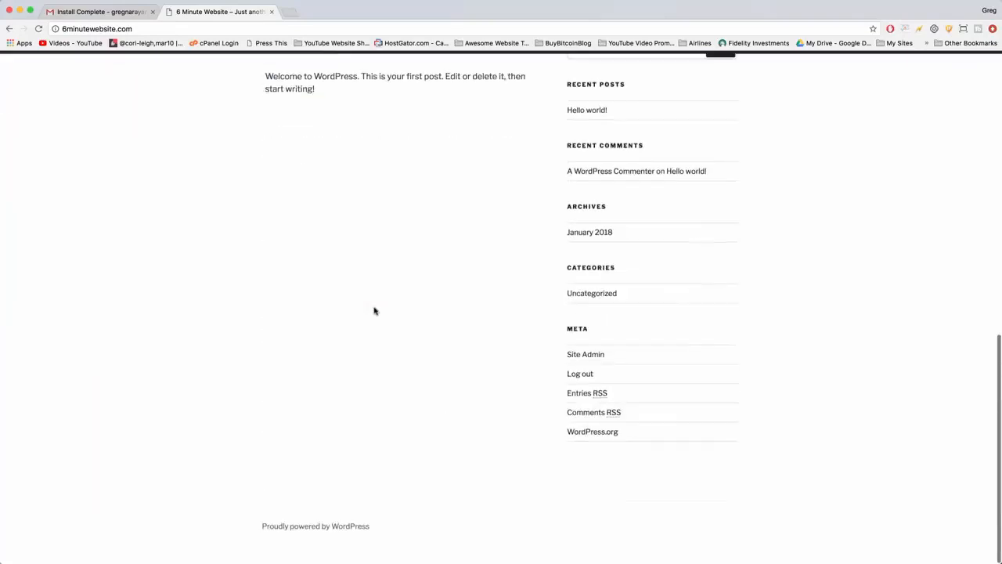
pyautogui.scroll(3, 374, 311)
pyautogui.scroll(10, 374, 311)
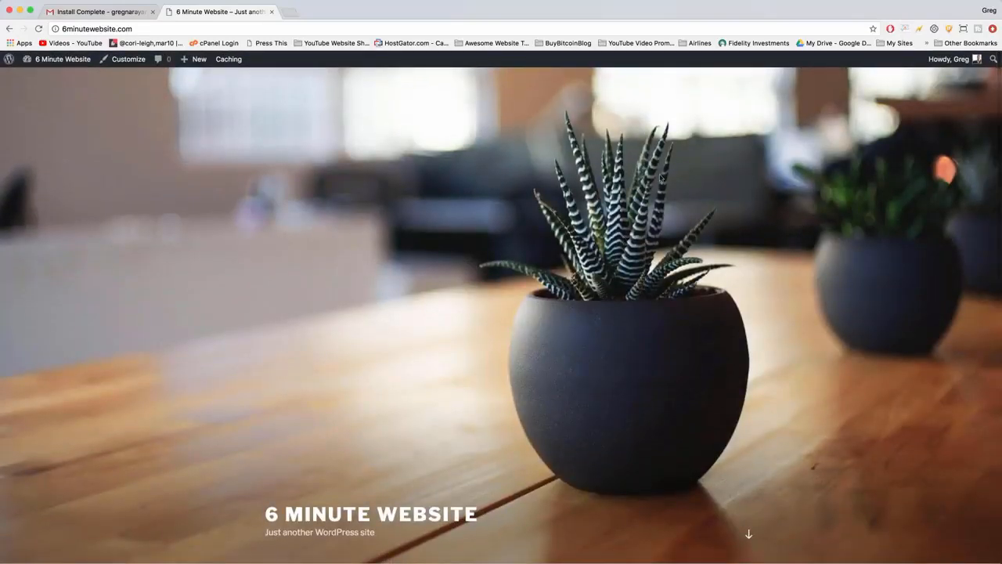
pyautogui.scroll(-5, 350, 207)
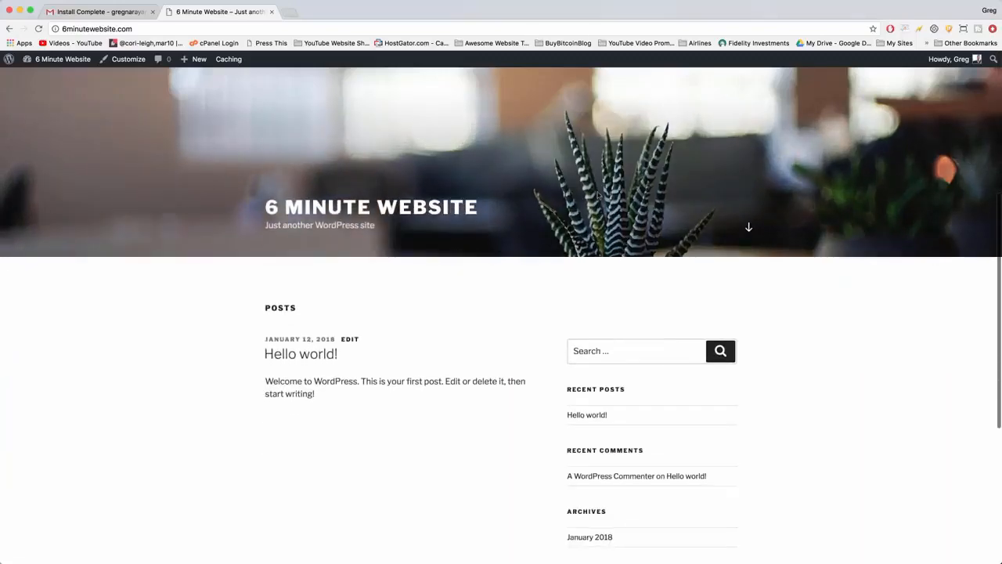
pyautogui.scroll(2, 591, 225)
pyautogui.scroll(-3, 375, 375)
pyautogui.scroll(-5, 383, 282)
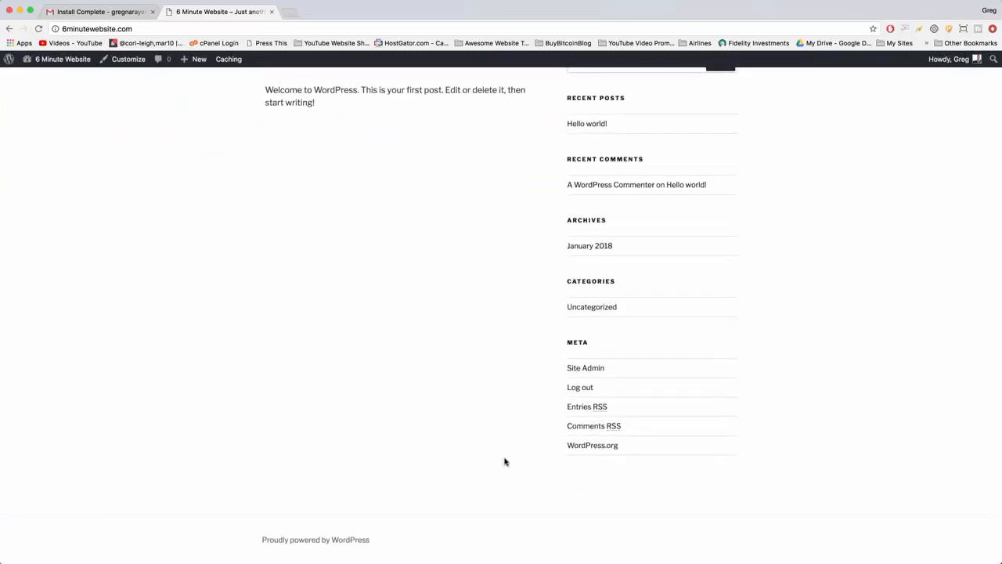
pyautogui.scroll(3, 505, 462)
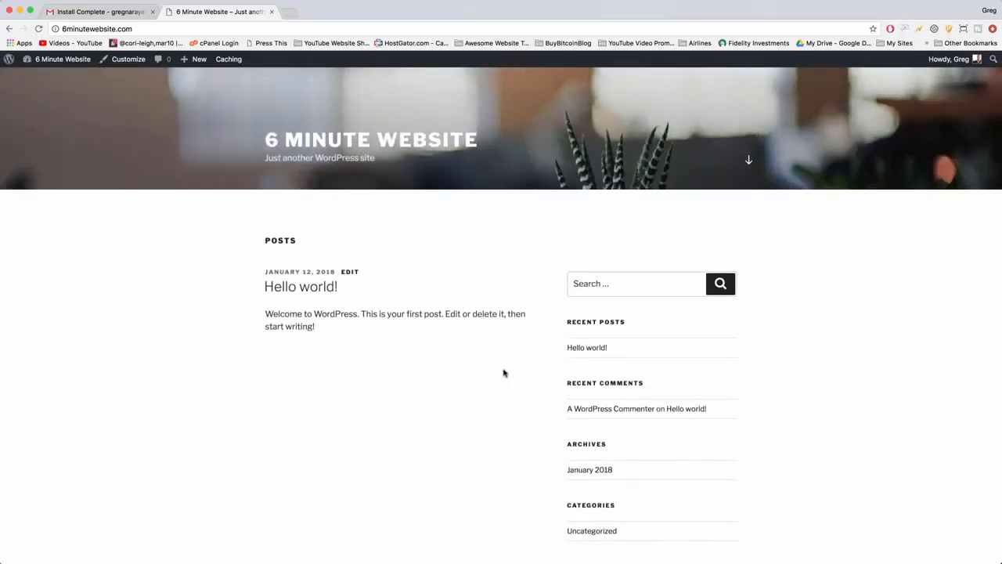
pyautogui.scroll(5, 504, 373)
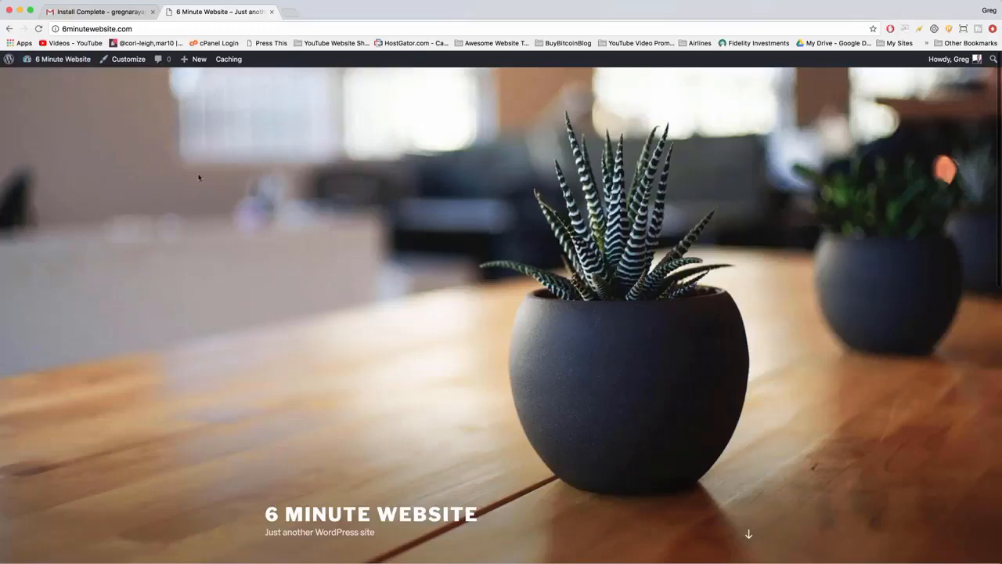
# Return to the dashboard and open the page for adding a new theme.
pyautogui.moveTo(60, 63)
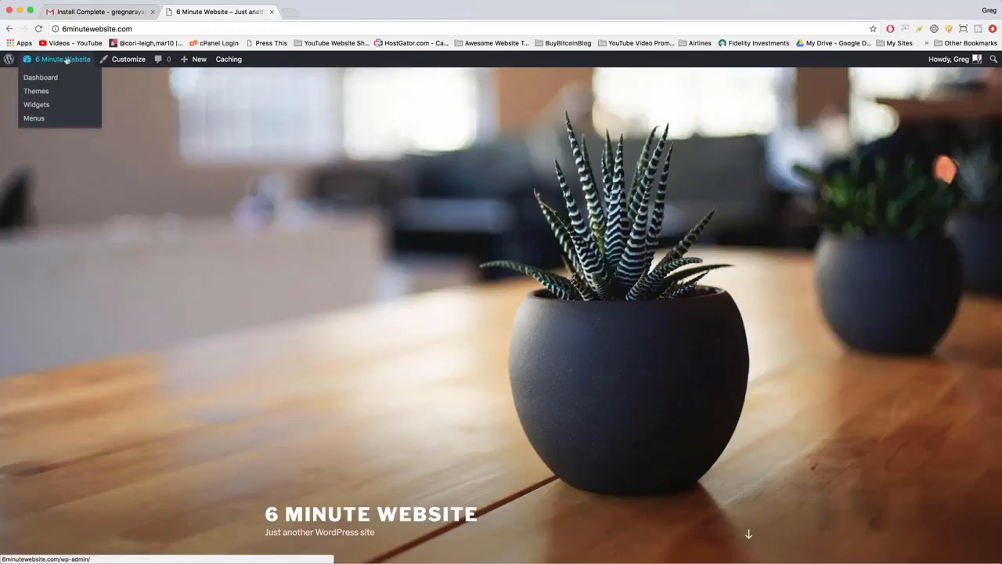
pyautogui.click(55, 61)
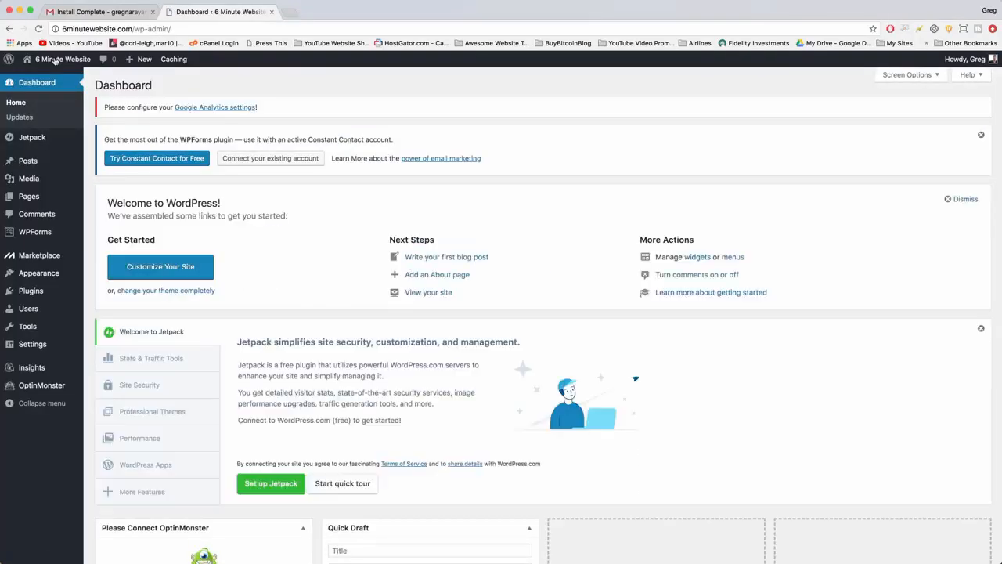
pyautogui.click(33, 276)
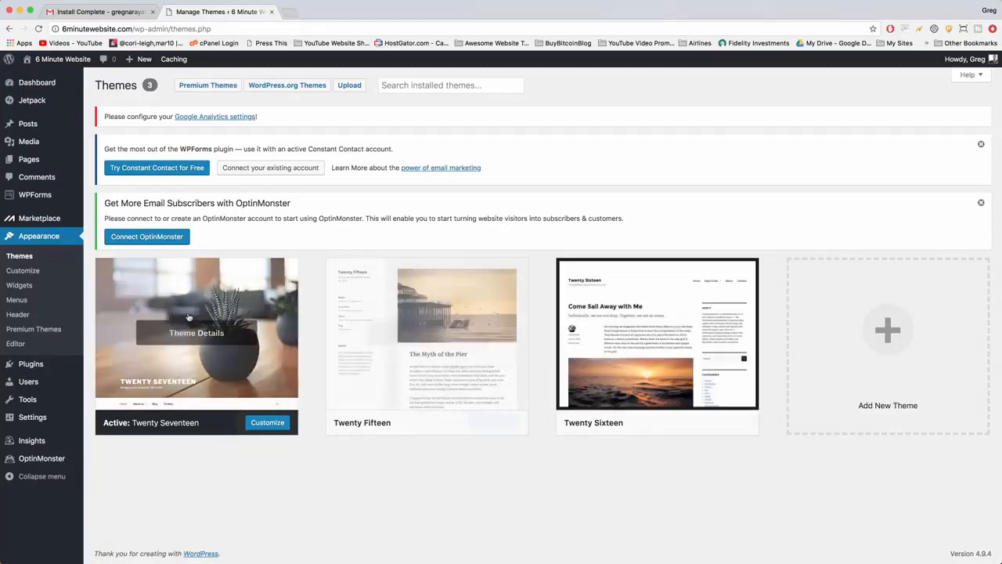
pyautogui.click(886, 339)
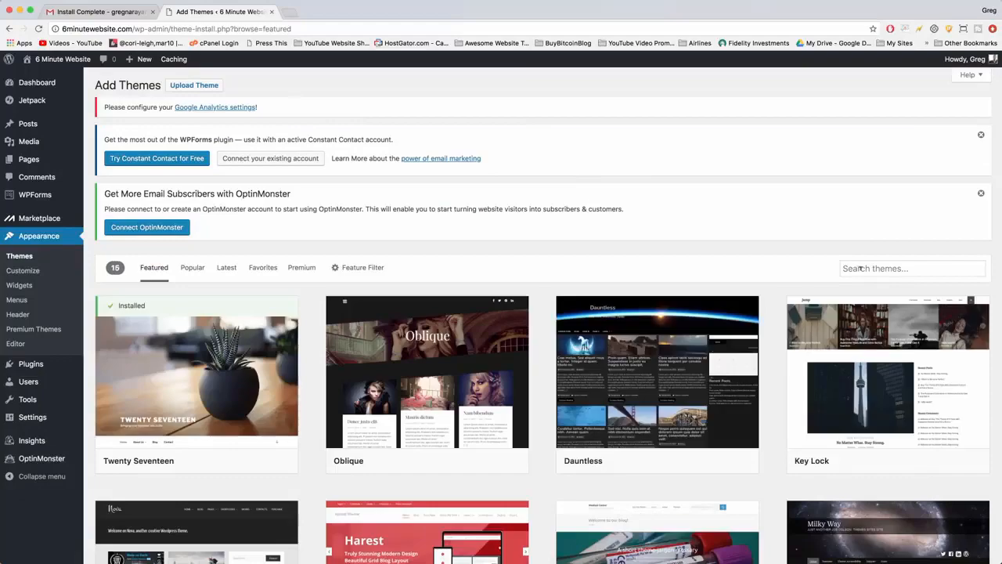
# Browse the Featured, Popular, Latest and Favorites theme listings.
pyautogui.scroll(-10, 403, 313)
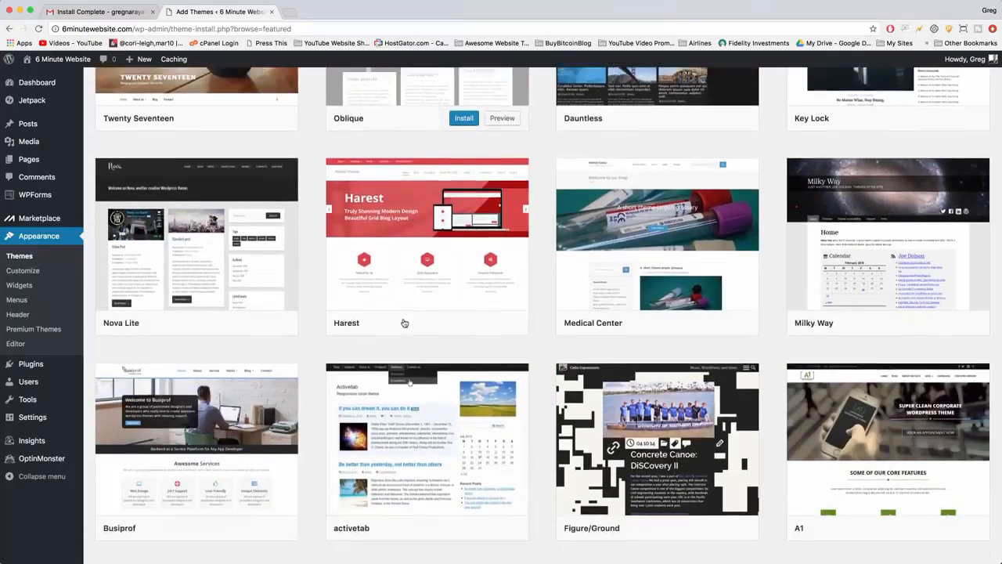
pyautogui.scroll(-2, 405, 323)
pyautogui.scroll(10, 403, 320)
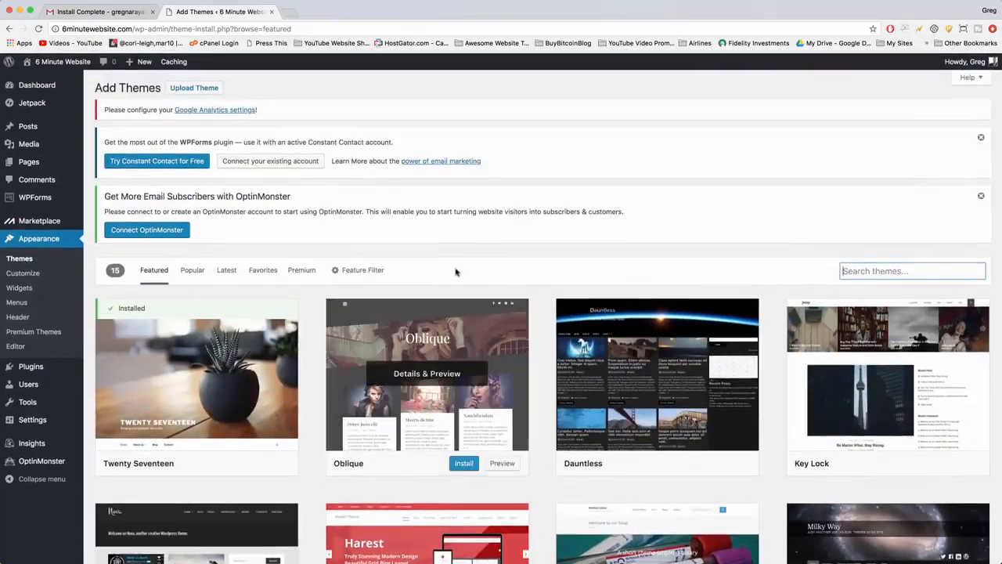
pyautogui.click(193, 267)
pyautogui.click(227, 268)
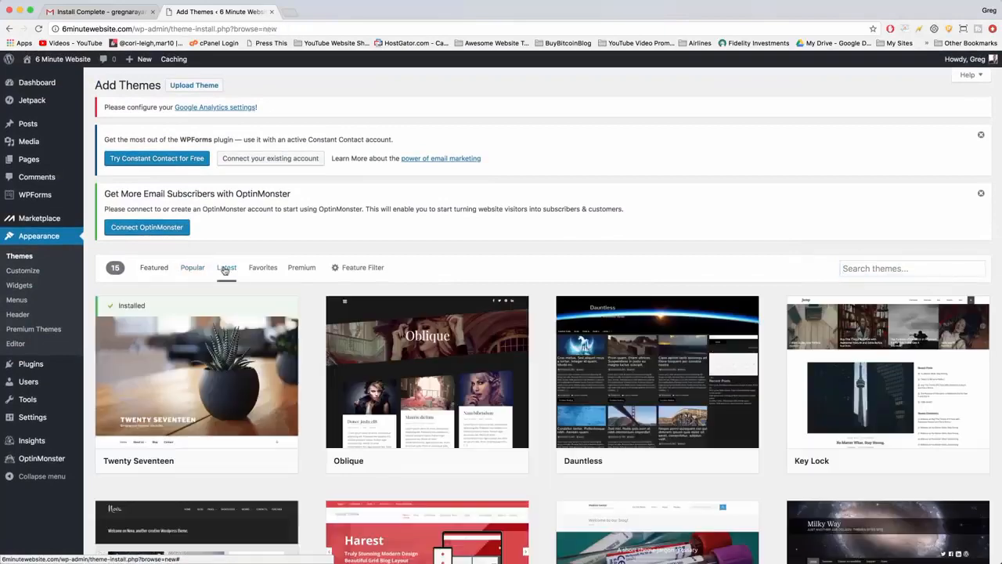
pyautogui.click(260, 269)
# Search the theme catalog for oceanwp, then install and activate the OceanWP theme.
pyautogui.click(869, 268)
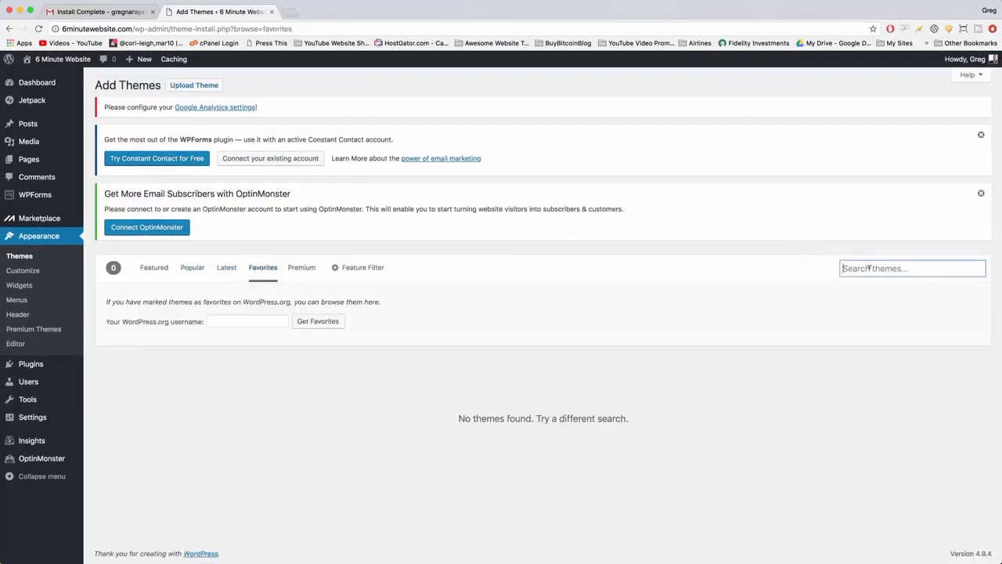
pyautogui.write('oceanwp')
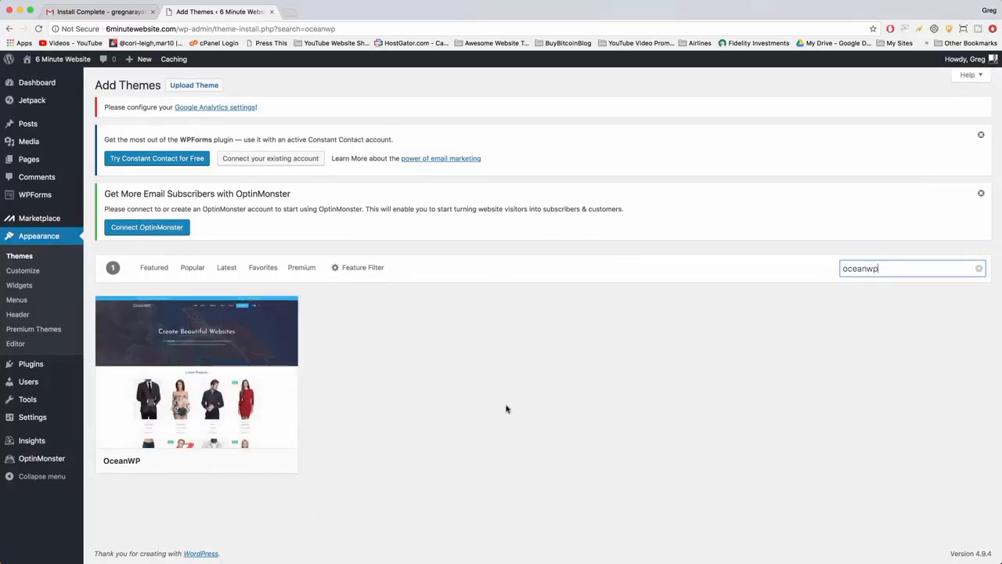
pyautogui.moveTo(205, 325)
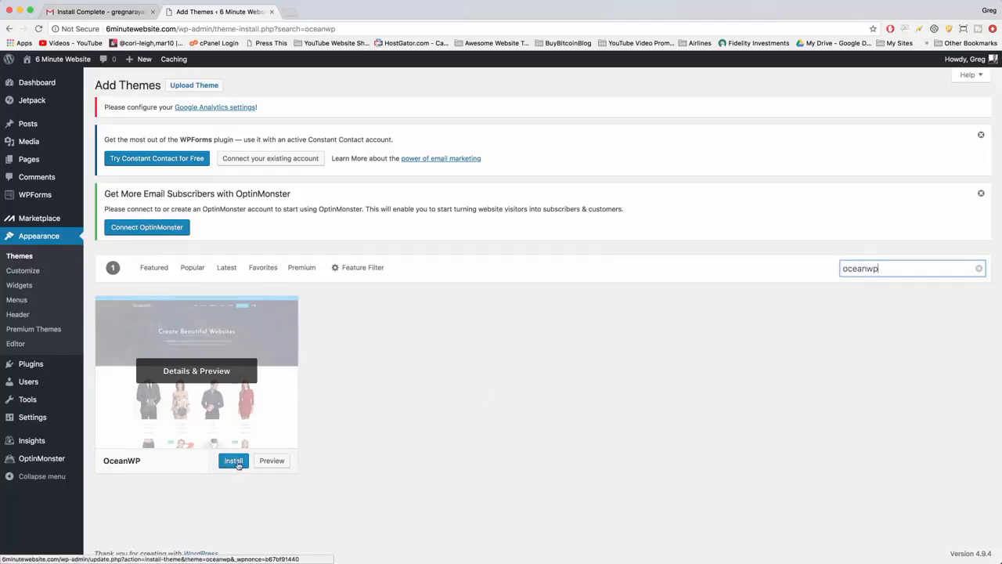
pyautogui.click(234, 461)
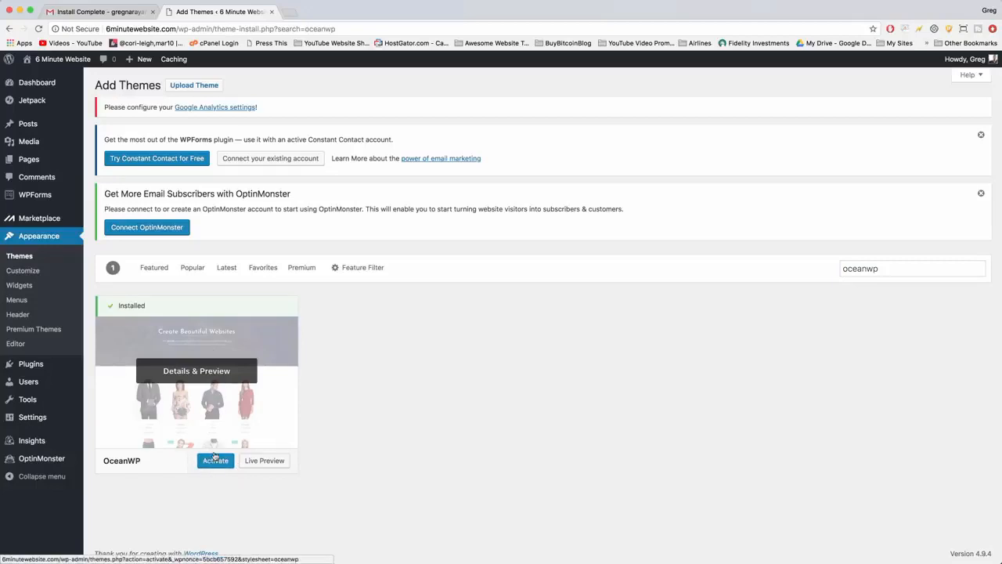
pyautogui.click(215, 461)
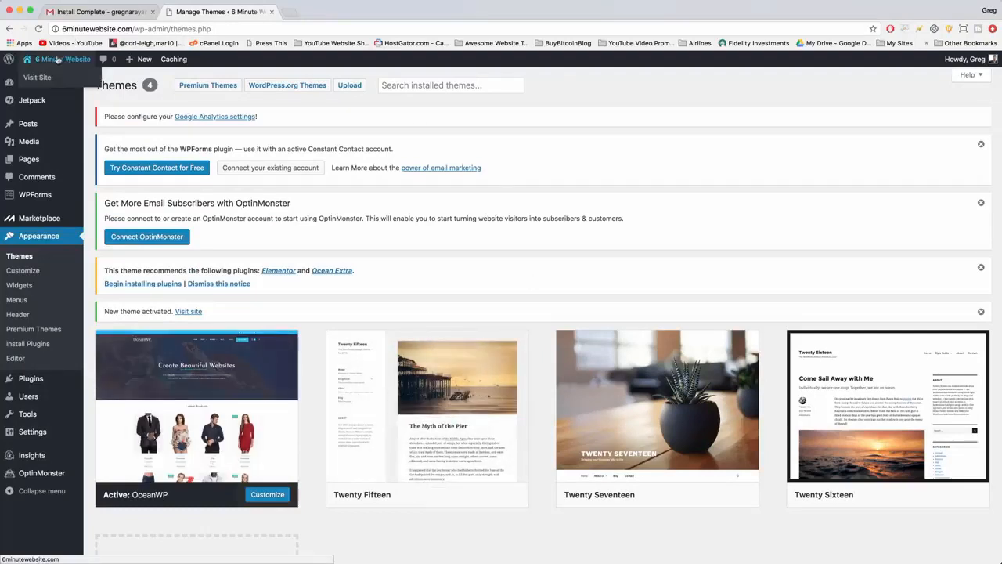
# Visit the front page and look over its OceanWP layout from header to footer.
pyautogui.click(56, 61)
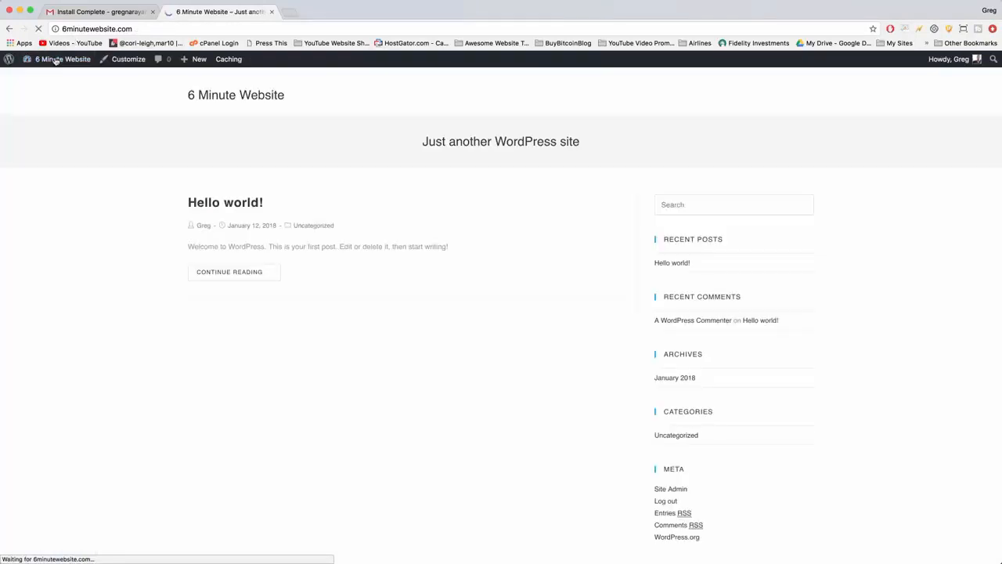
pyautogui.scroll(-2, 501, 237)
pyautogui.scroll(2, 501, 237)
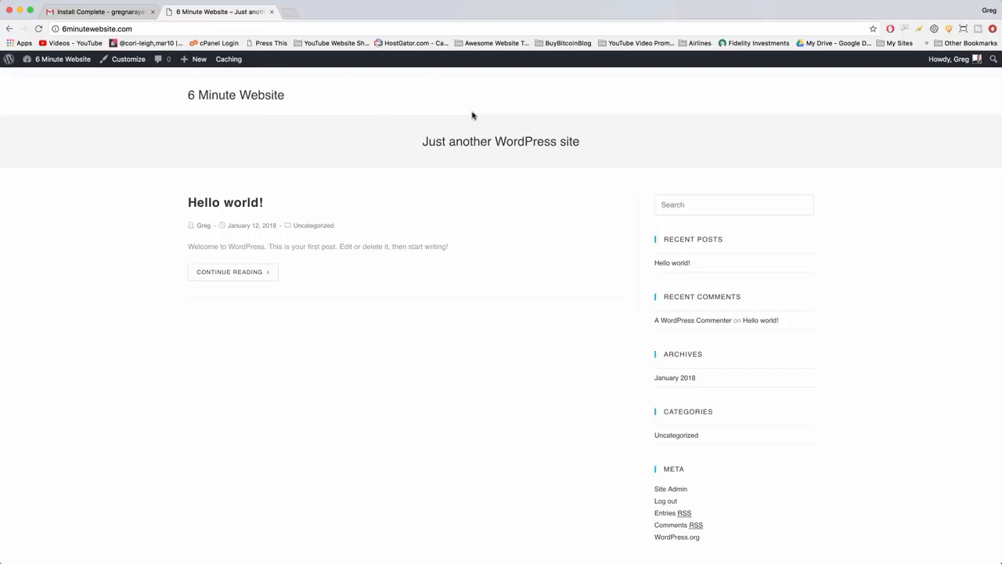
pyautogui.scroll(-2, 473, 115)
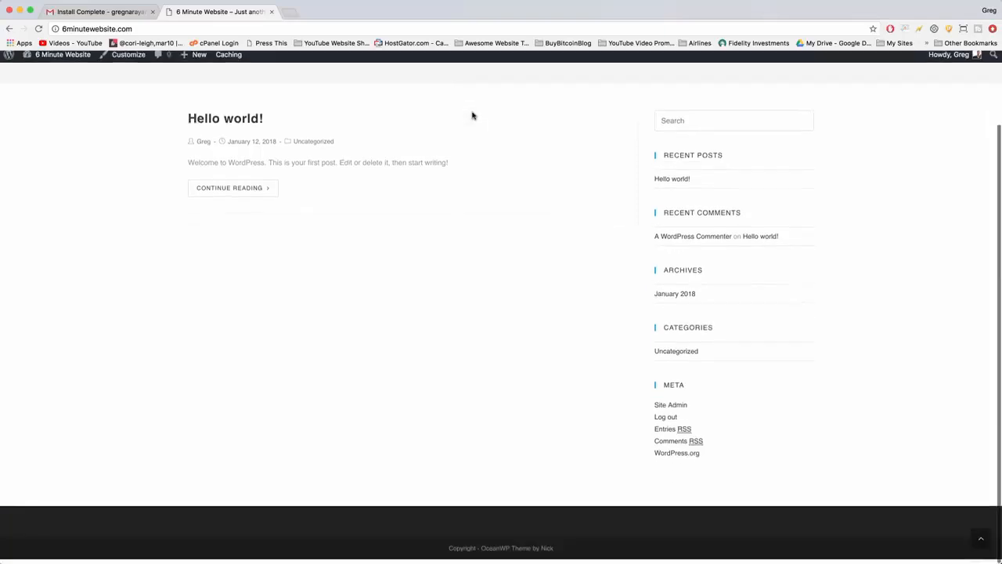
pyautogui.scroll(2, 472, 115)
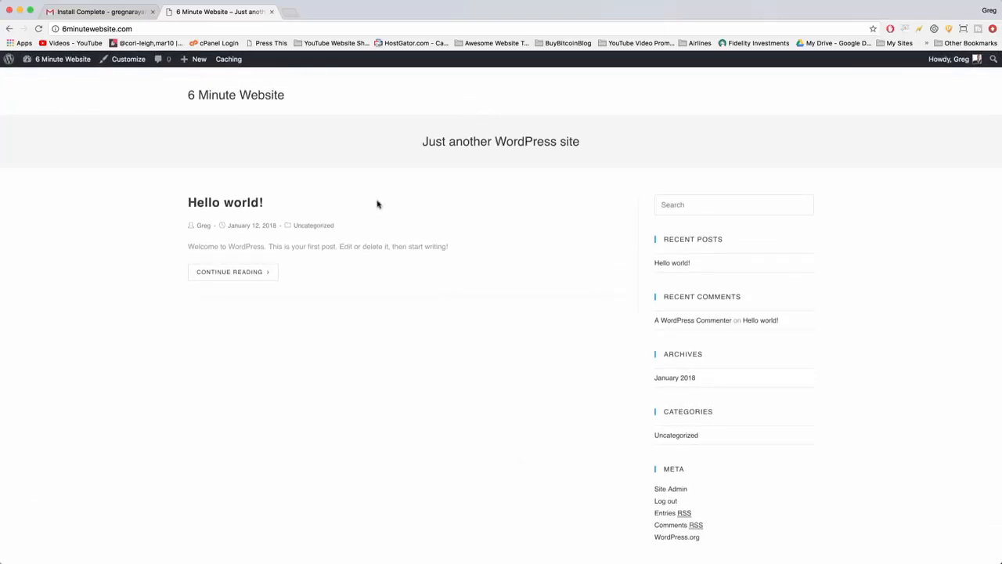
# Return to the dashboard, open the theme's recommended plugins list and install the Elementor plugin.
pyautogui.moveTo(60, 61)
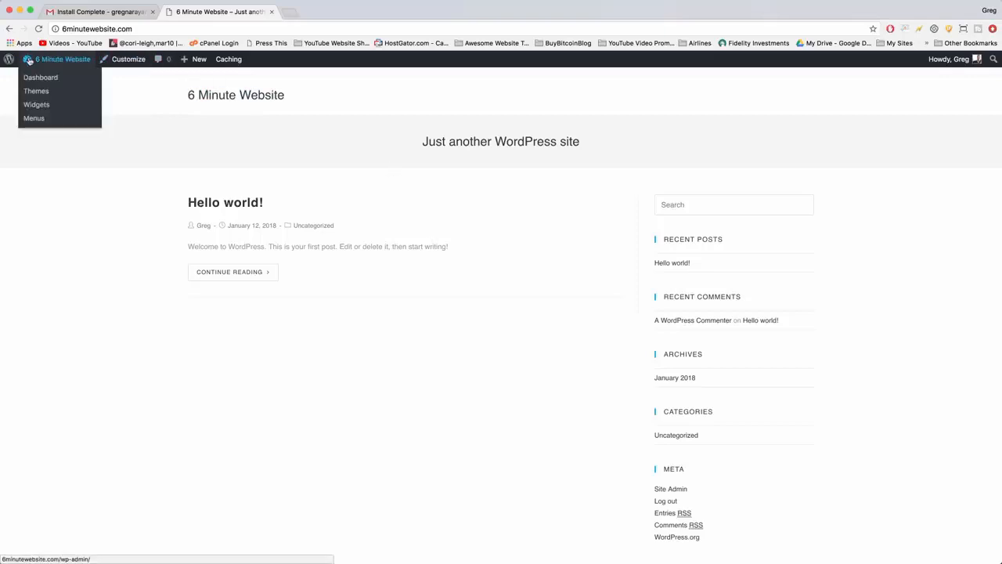
pyautogui.click(31, 60)
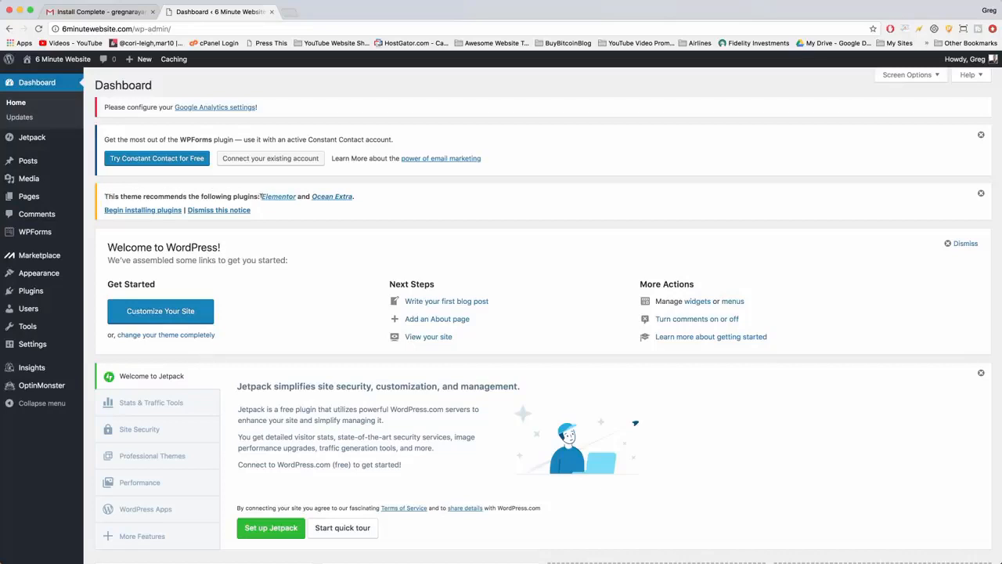
pyautogui.click(164, 211)
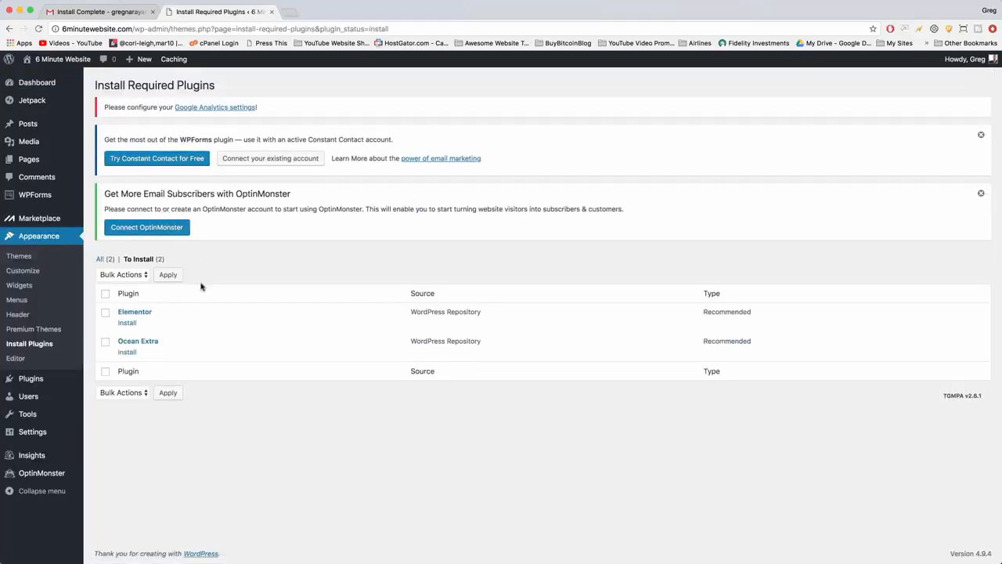
pyautogui.click(127, 323)
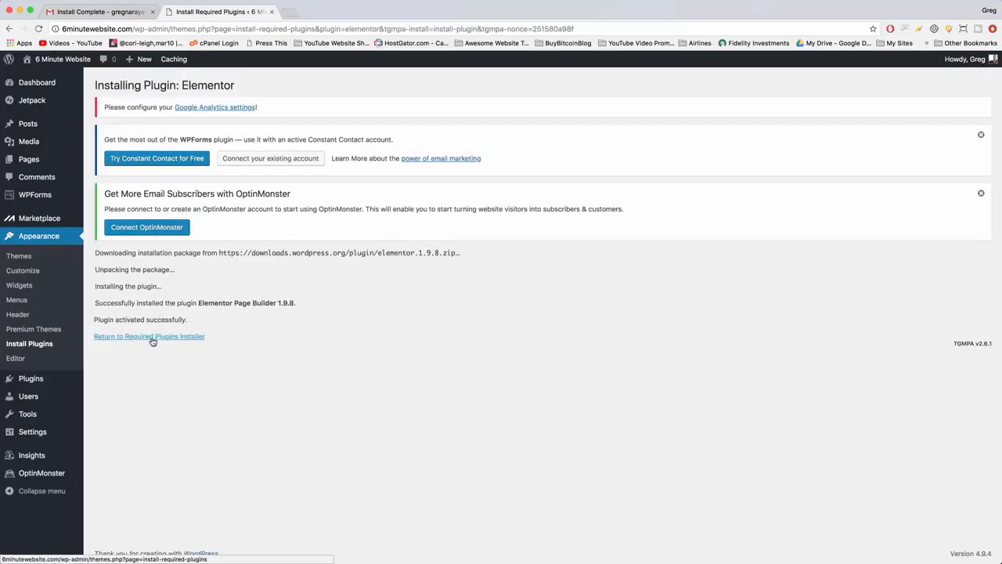
# Install the recommended Ocean Extra plugin, then look through the list of installed plugins.
pyautogui.click(155, 337)
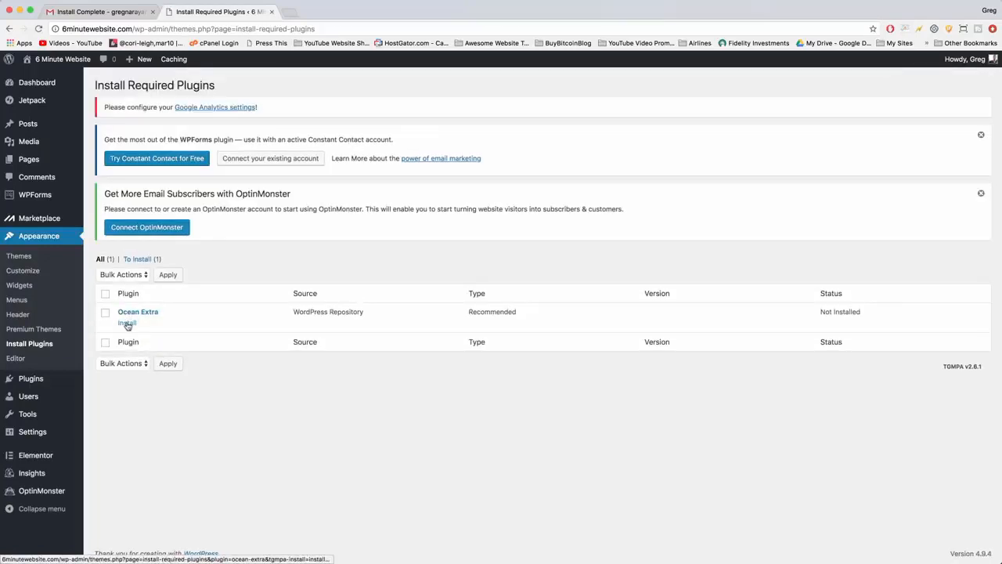
pyautogui.click(127, 324)
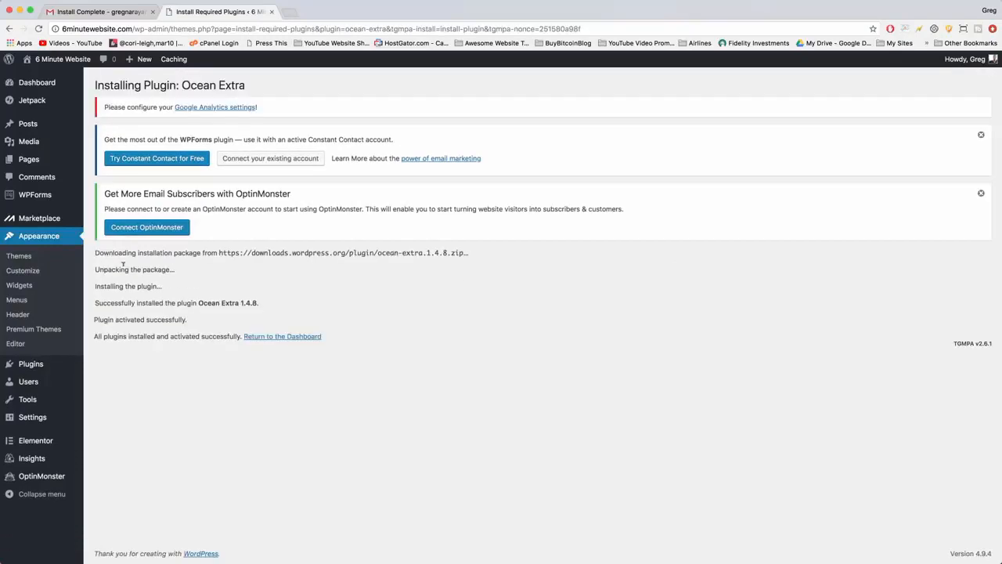
pyautogui.click(39, 365)
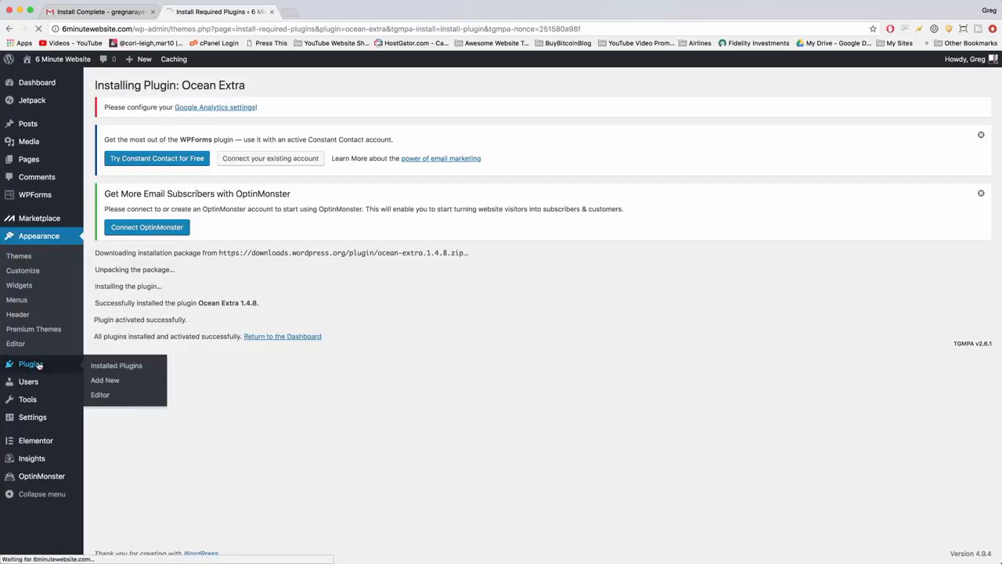
pyautogui.scroll(-5, 339, 277)
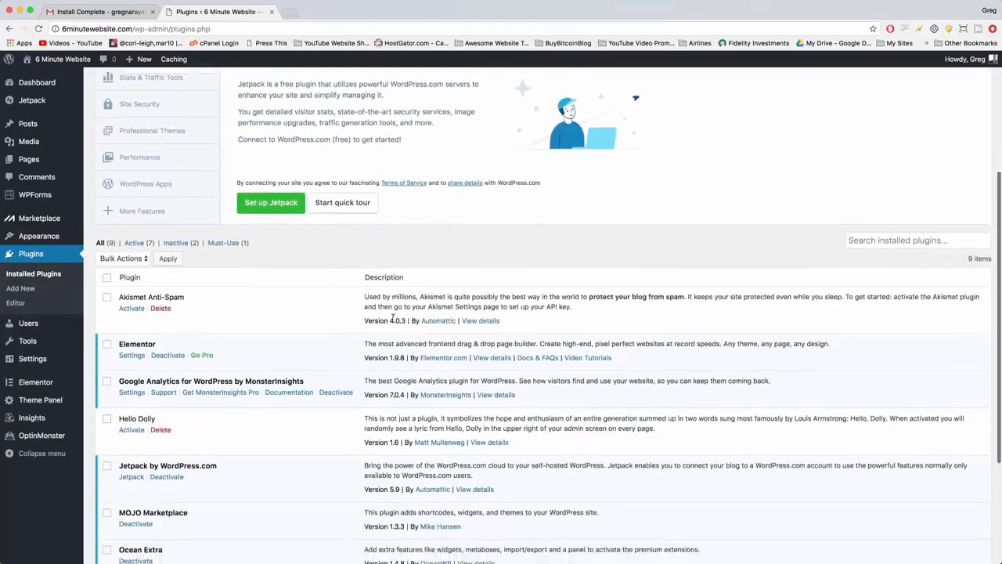
pyautogui.scroll(-3, 161, 291)
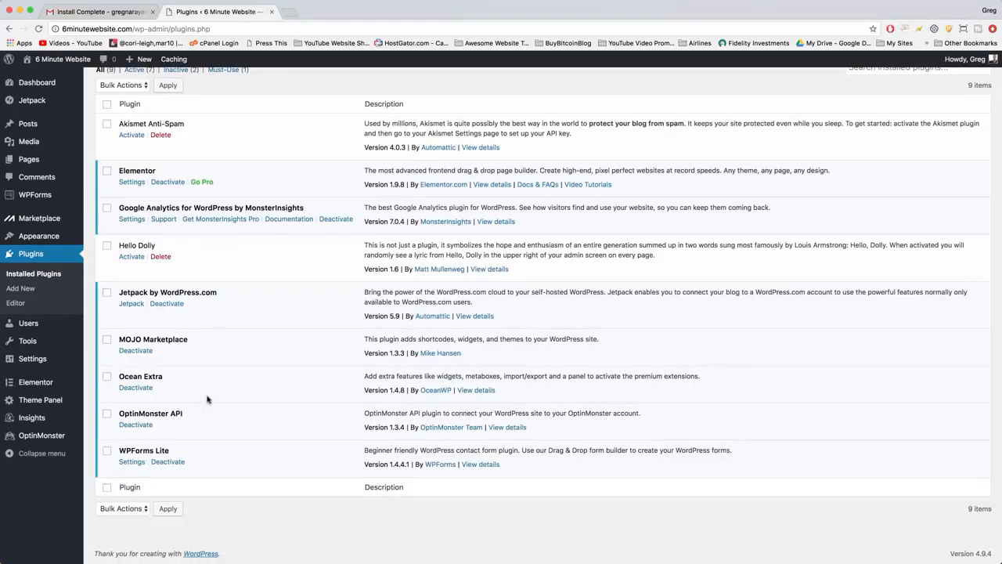
# Dismiss the WPForms, OptinMonster and Jetpack notices above the installed plugins list.
pyautogui.scroll(1, 201, 453)
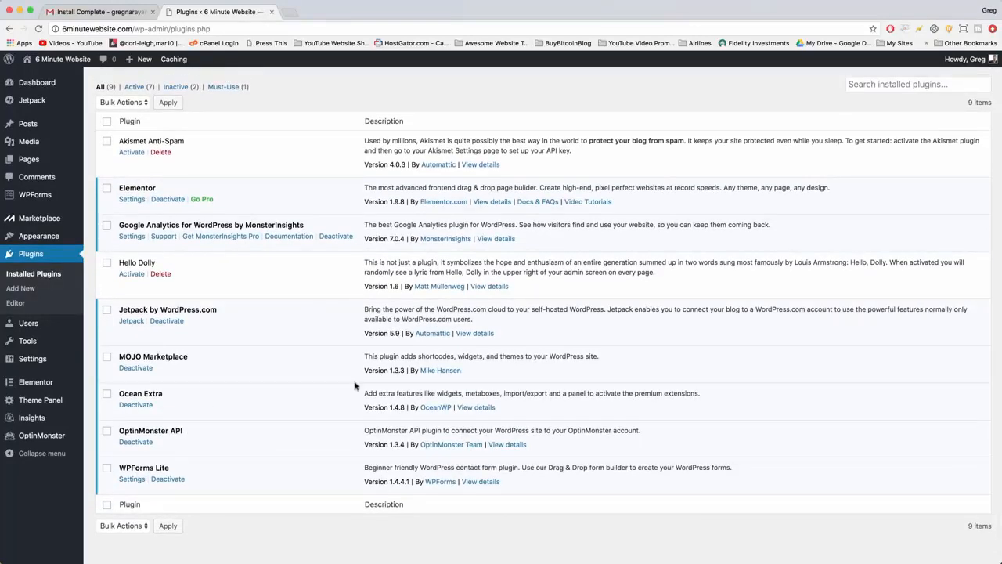
pyautogui.scroll(2, 355, 386)
pyautogui.scroll(8, 354, 385)
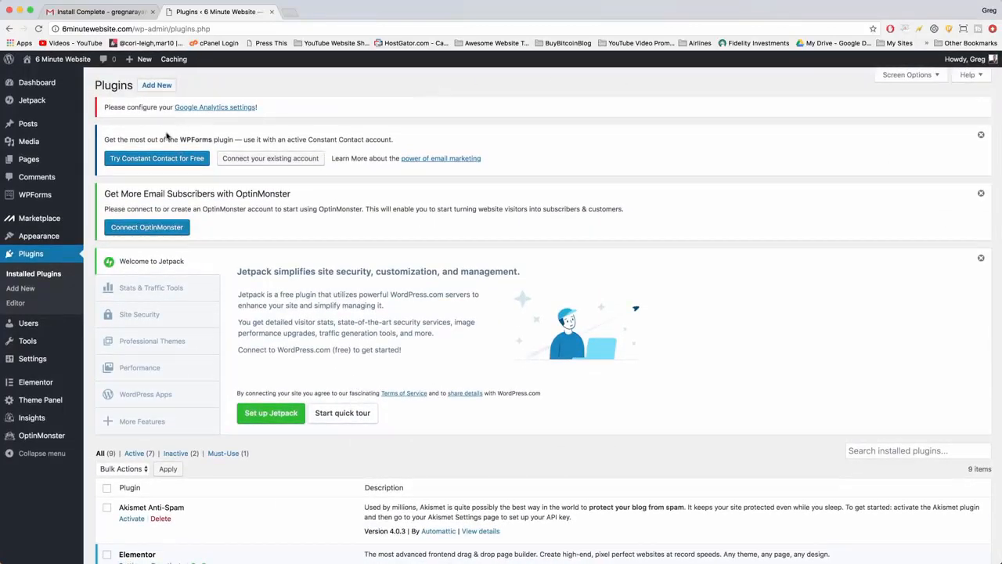
pyautogui.click(981, 136)
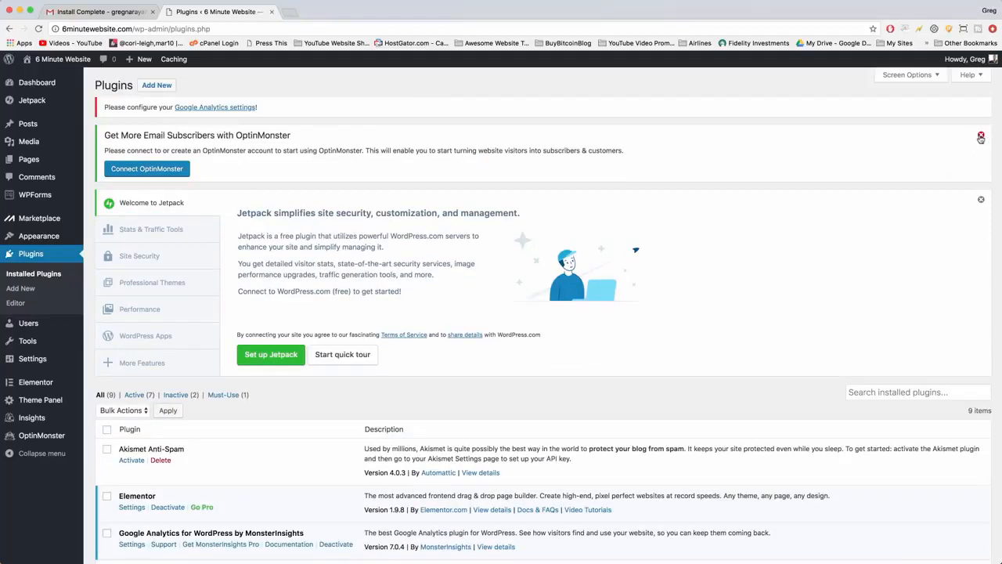
pyautogui.click(982, 137)
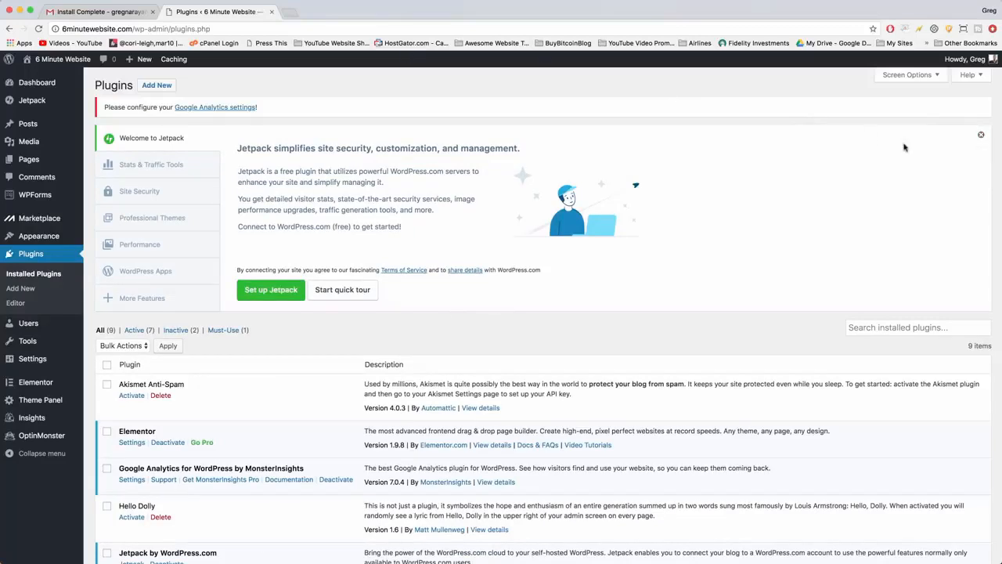
pyautogui.click(980, 134)
# Activate the Akismet Anti-Spam plugin.
pyautogui.scroll(-2, 263, 146)
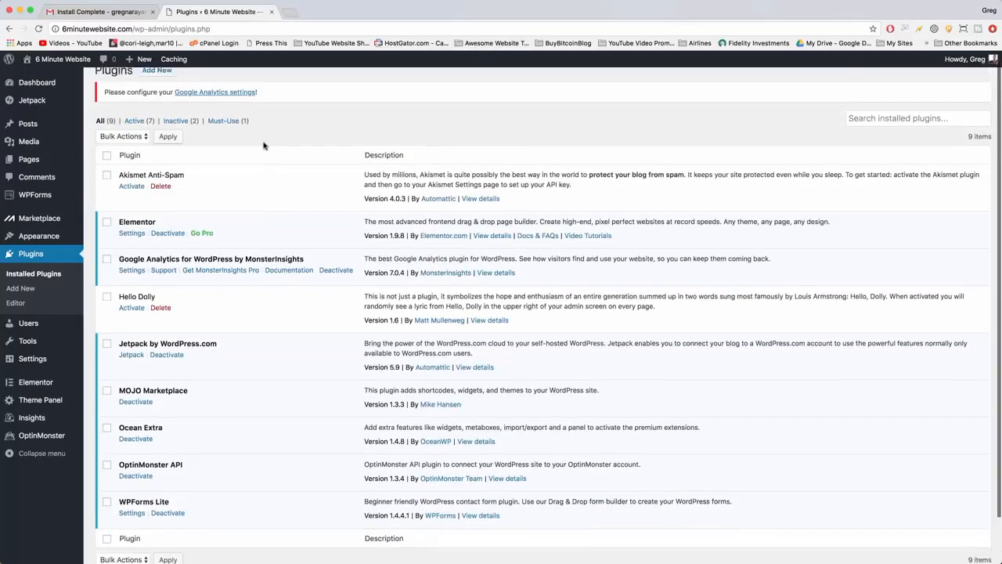
pyautogui.scroll(2, 264, 146)
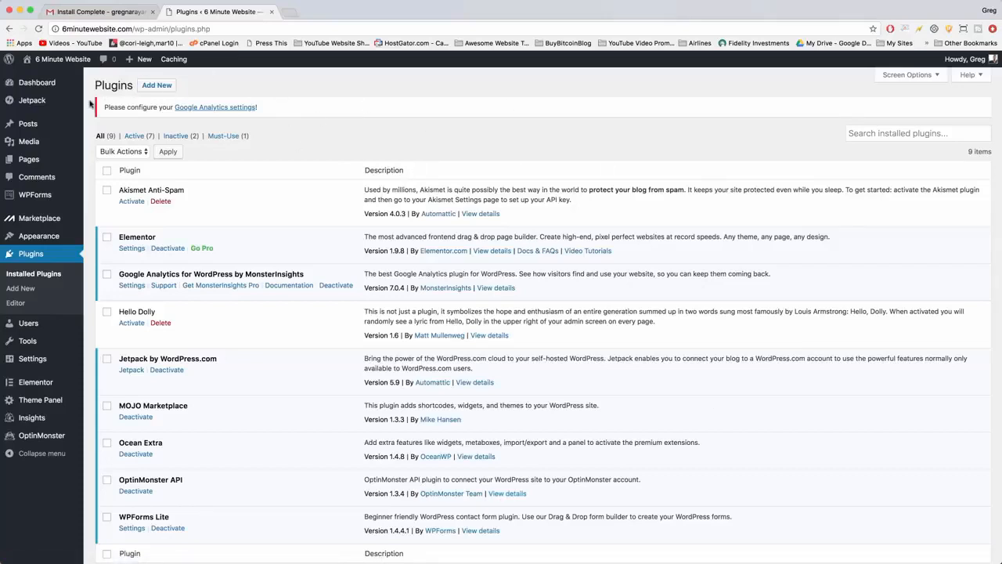
pyautogui.scroll(-1, 159, 149)
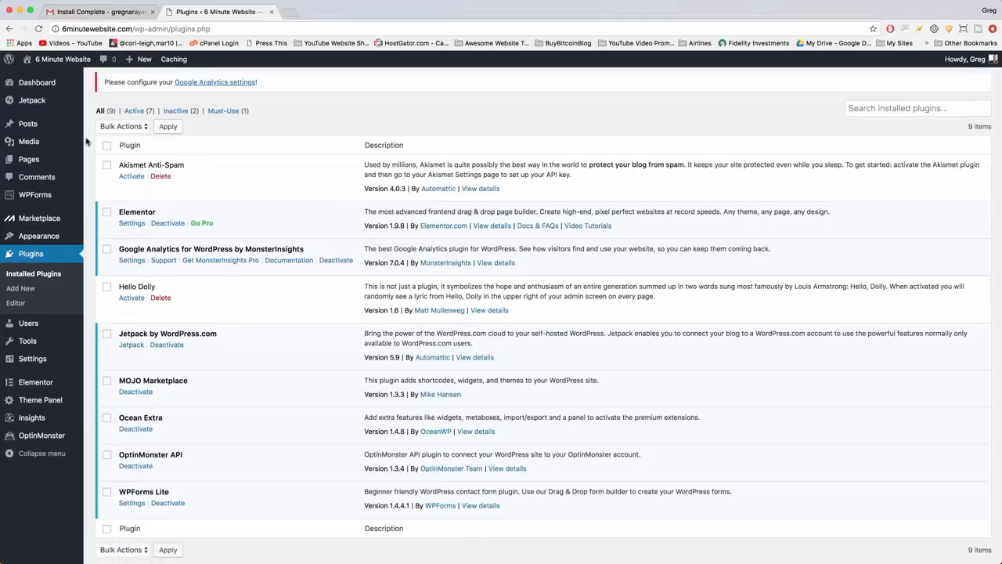
pyautogui.click(130, 177)
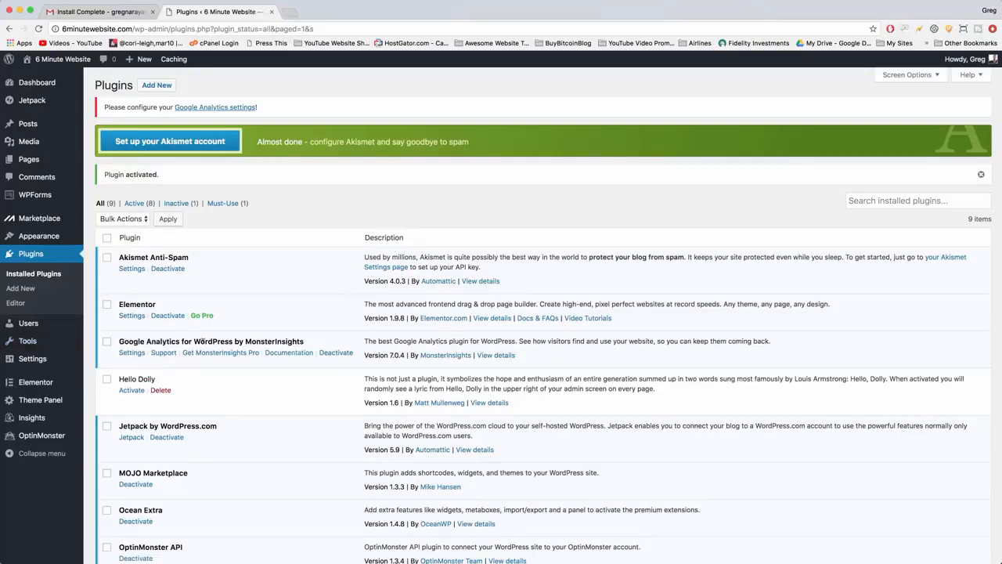
# Deactivate the Google Analytics plugin by MonsterInsights, giving "It's a temporary deactivation" as the reason, and delete it with its data.
pyautogui.click(336, 352)
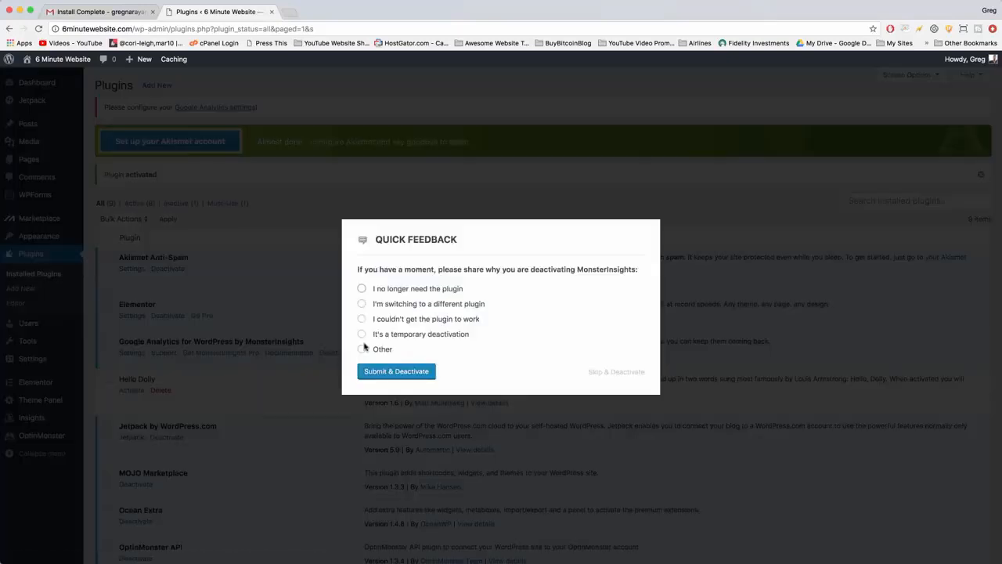
pyautogui.click(362, 349)
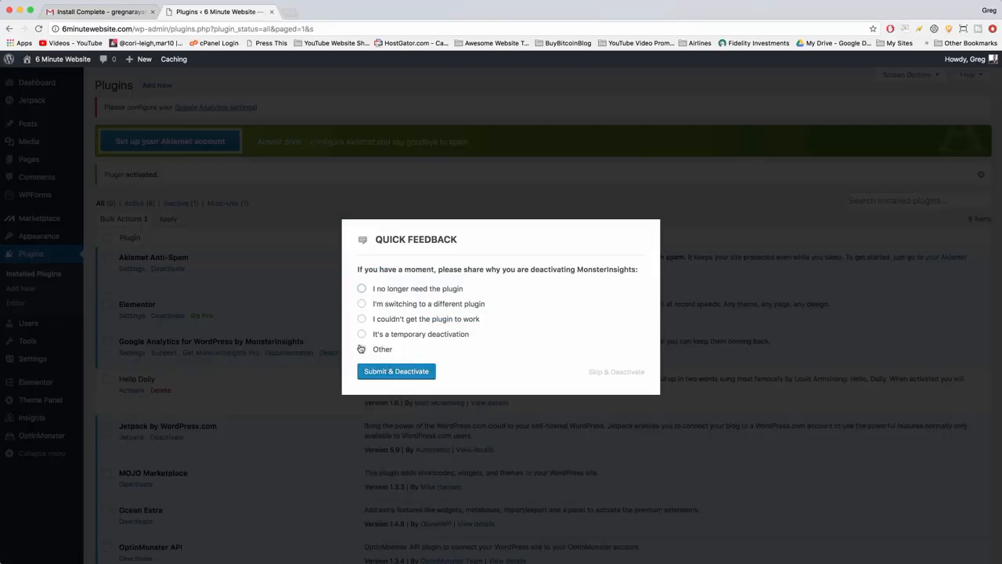
pyautogui.click(381, 382)
pyautogui.click(362, 325)
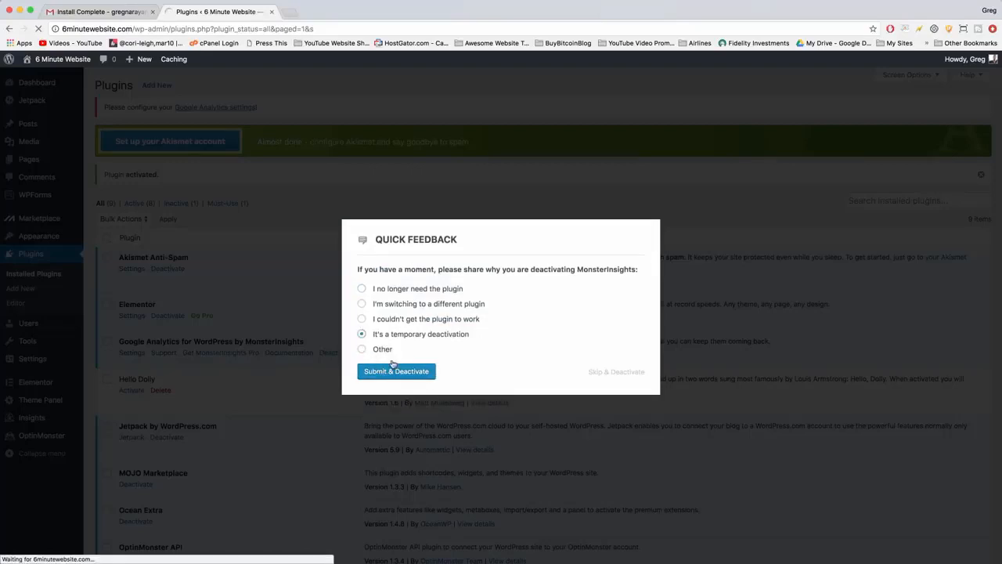
pyautogui.click(397, 378)
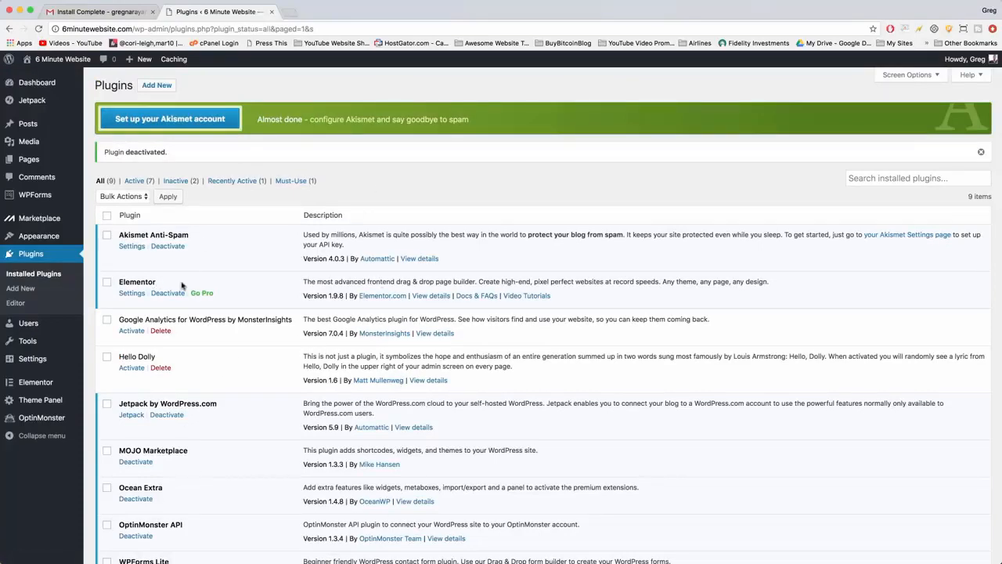
pyautogui.click(160, 330)
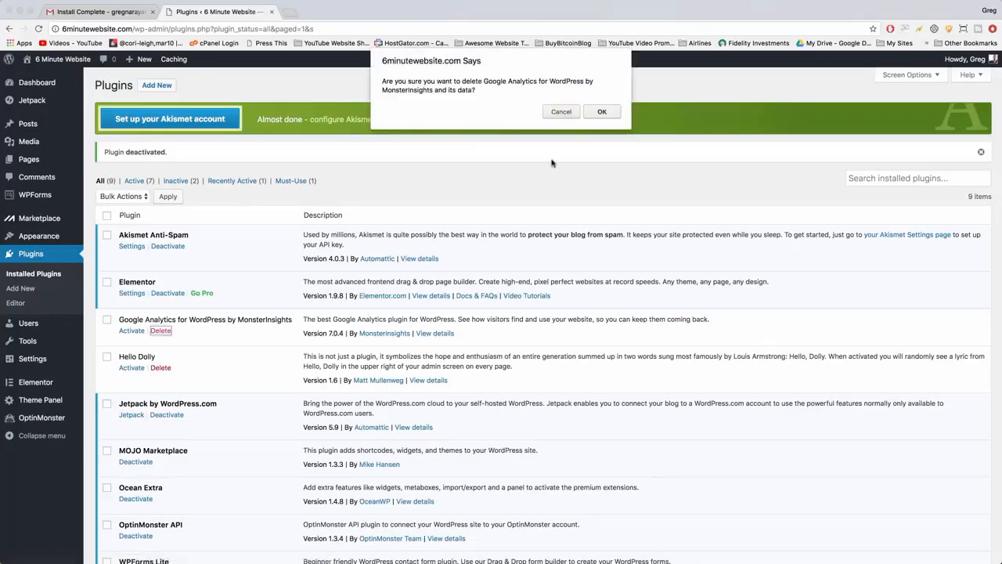
pyautogui.click(600, 111)
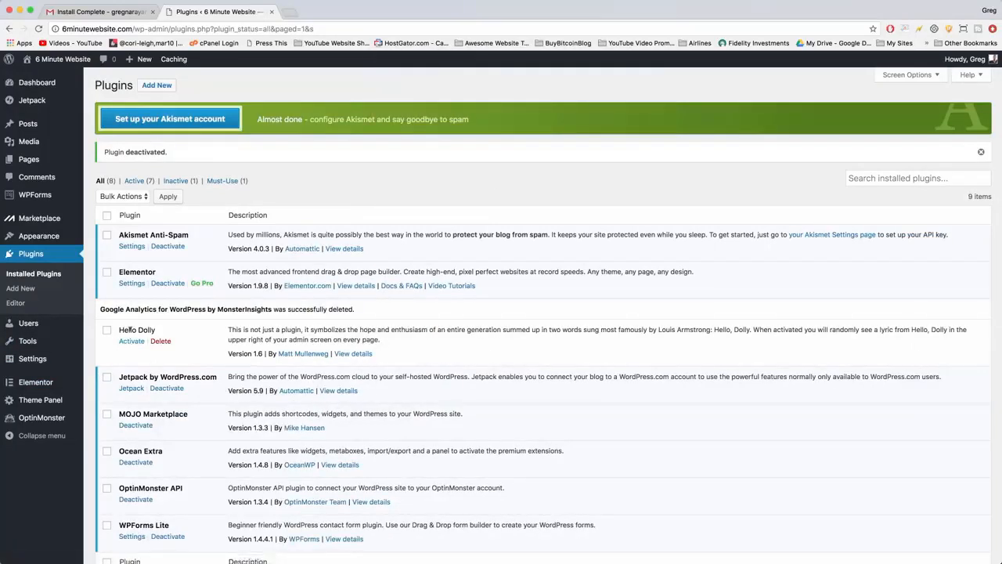
# Activate the Hello Dolly plugin and look at the lyric it adds to the admin screen.
pyautogui.click(132, 342)
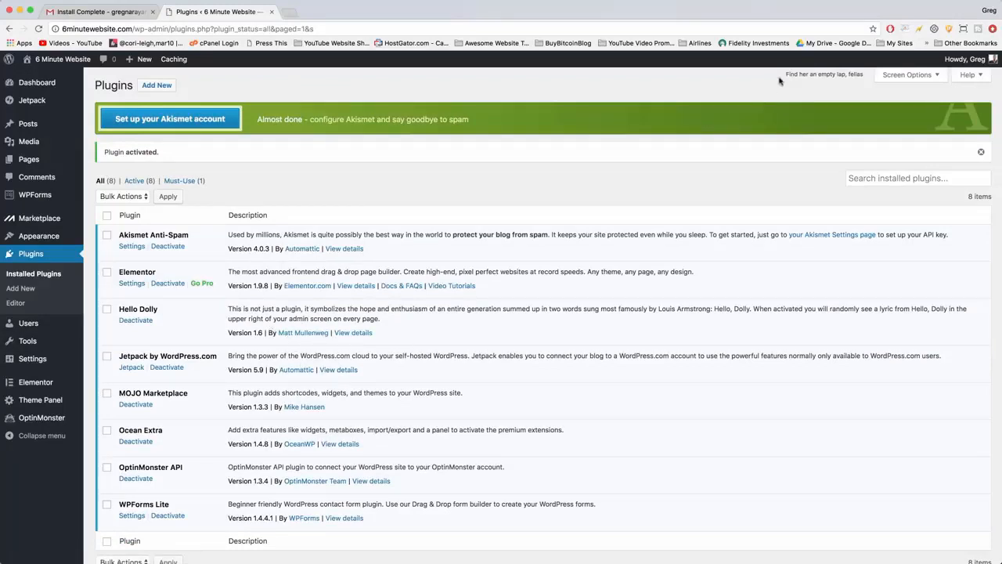
pyautogui.moveTo(786, 73); pyautogui.dragTo(859, 72)
pyautogui.click(839, 95)
# Deactivate and delete the Jetpack by WordPress.com and MOJO Marketplace plugins.
pyautogui.scroll(-2, 231, 410)
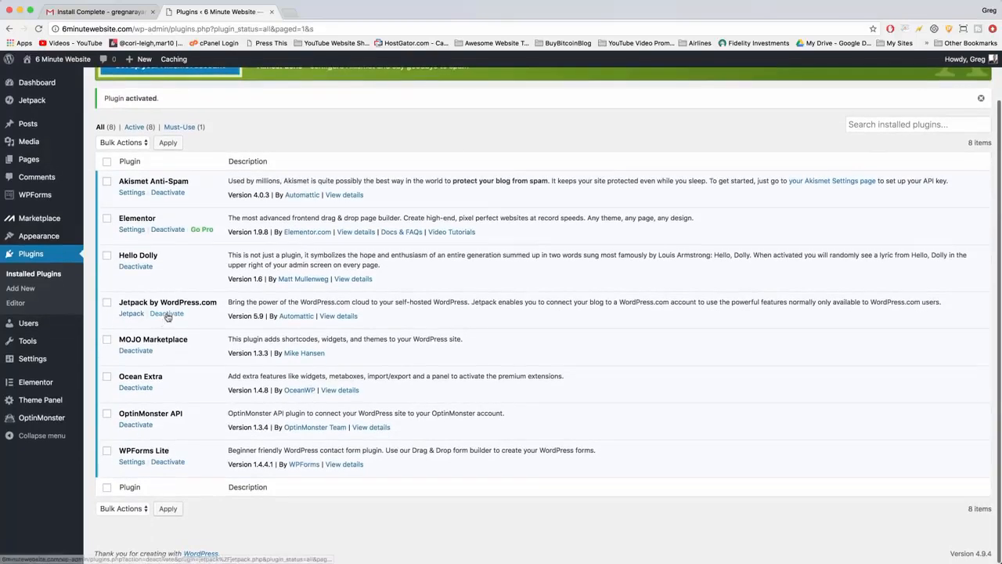
pyautogui.click(166, 313)
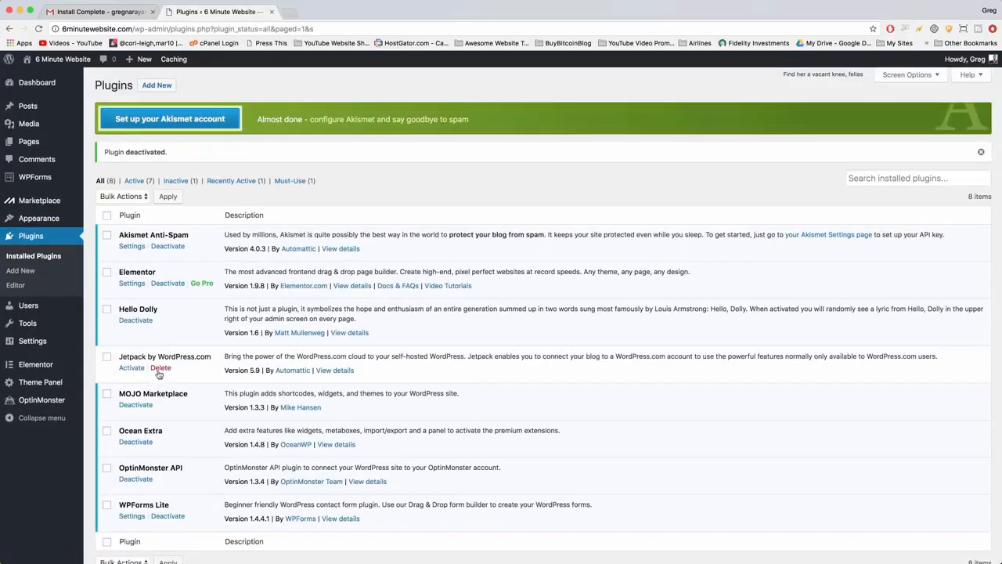
pyautogui.click(161, 368)
pyautogui.press('Return')
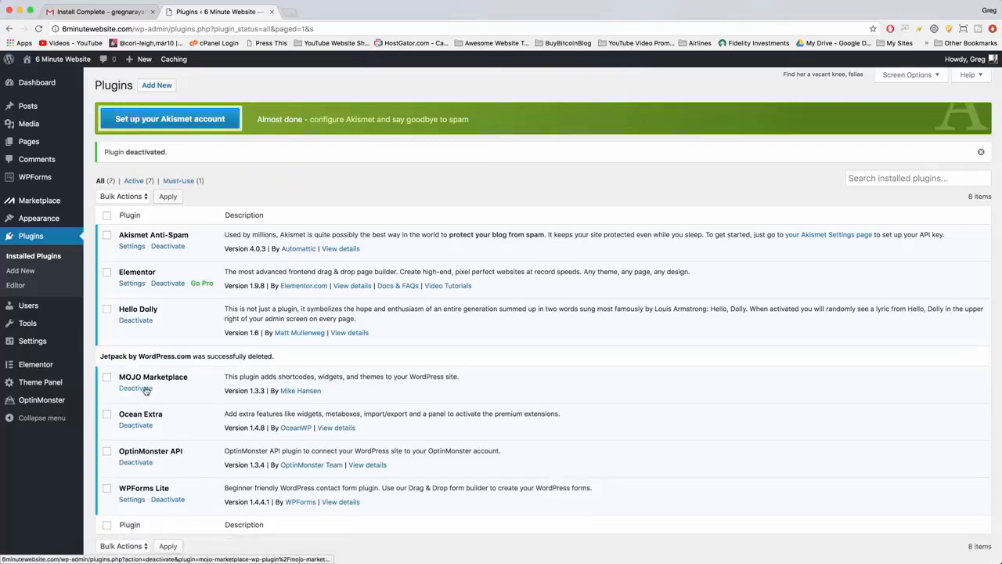
pyautogui.click(145, 389)
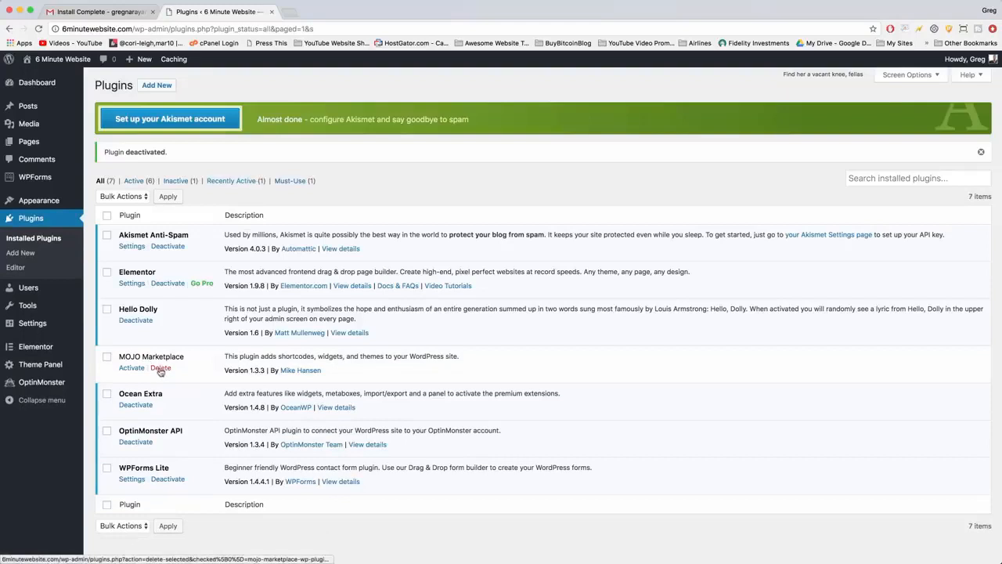
pyautogui.click(159, 369)
pyautogui.press('Return')
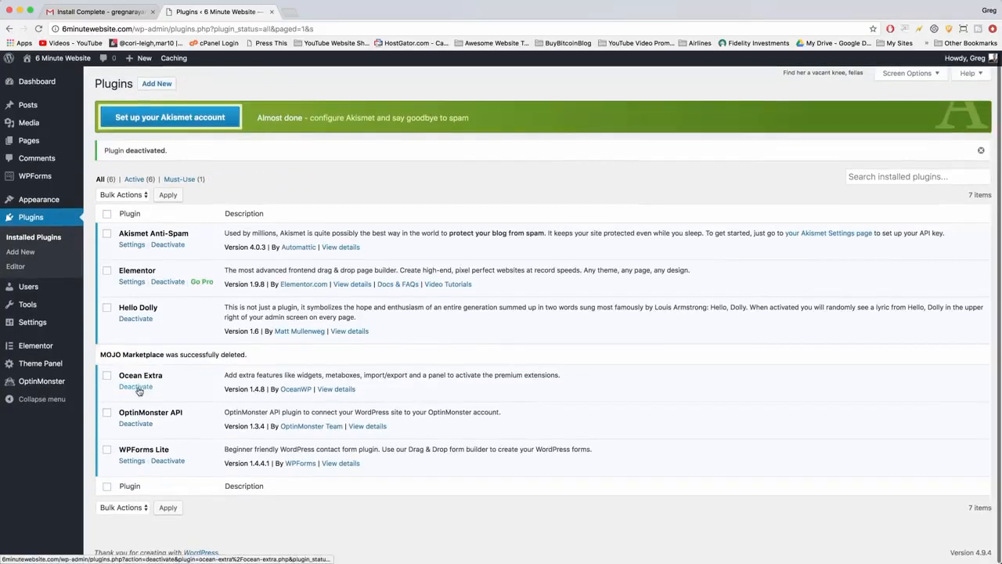
# Deactivate and delete the OptinMonster API and WPForms Lite plugins, giving "It's a temporary deactivation" as the reason for WPForms.
pyautogui.click(135, 427)
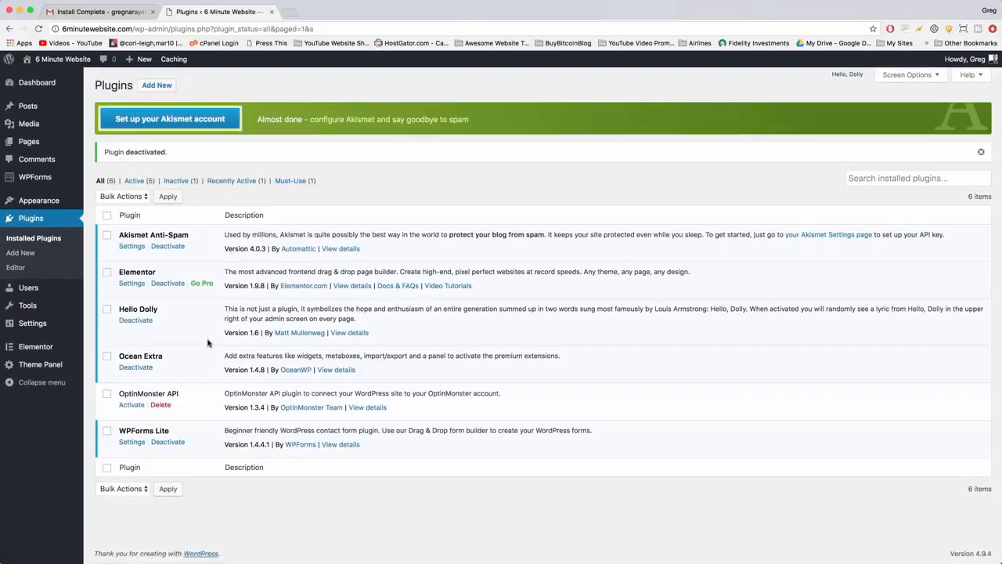
pyautogui.click(160, 405)
pyautogui.press('Return')
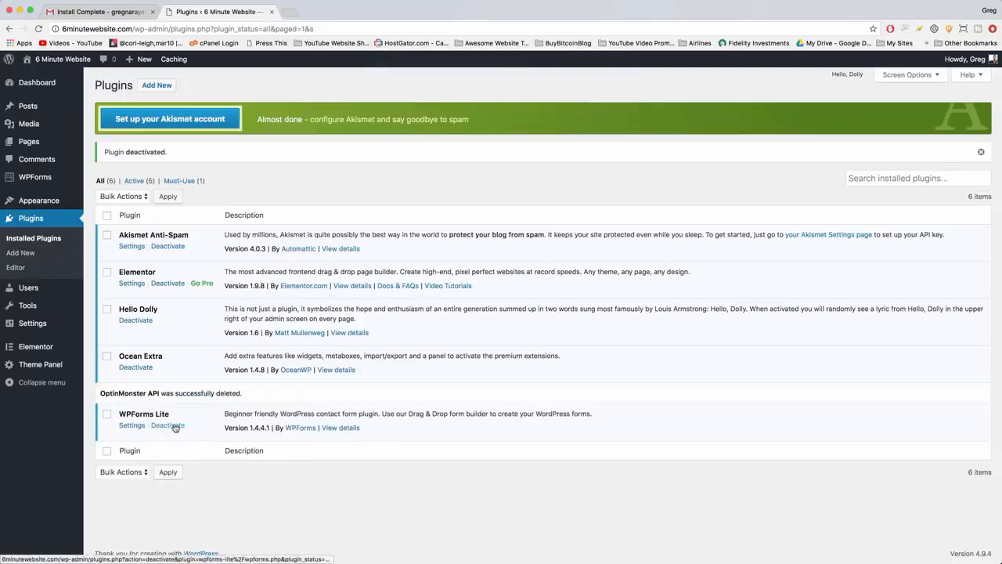
pyautogui.click(174, 426)
pyautogui.click(362, 334)
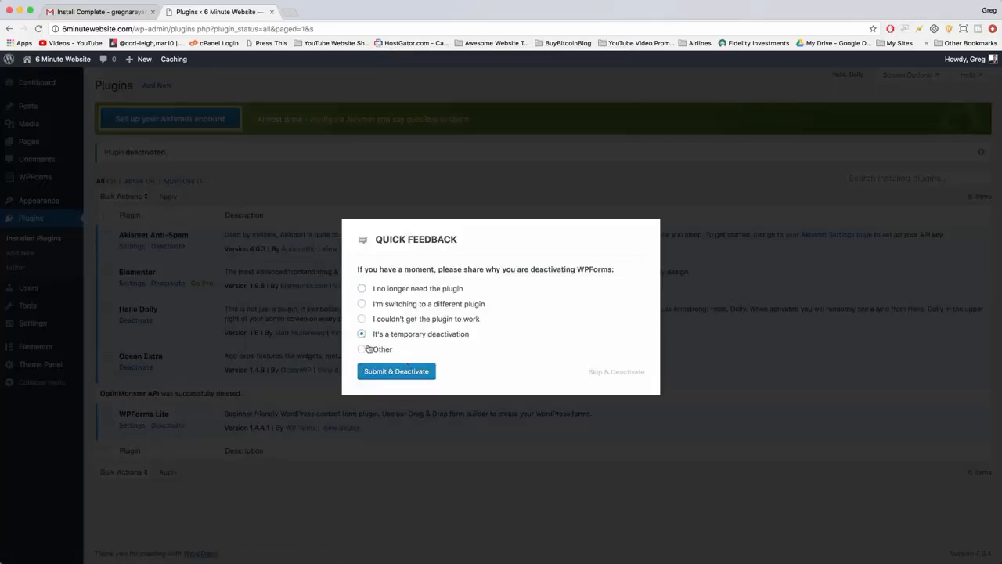
pyautogui.click(382, 371)
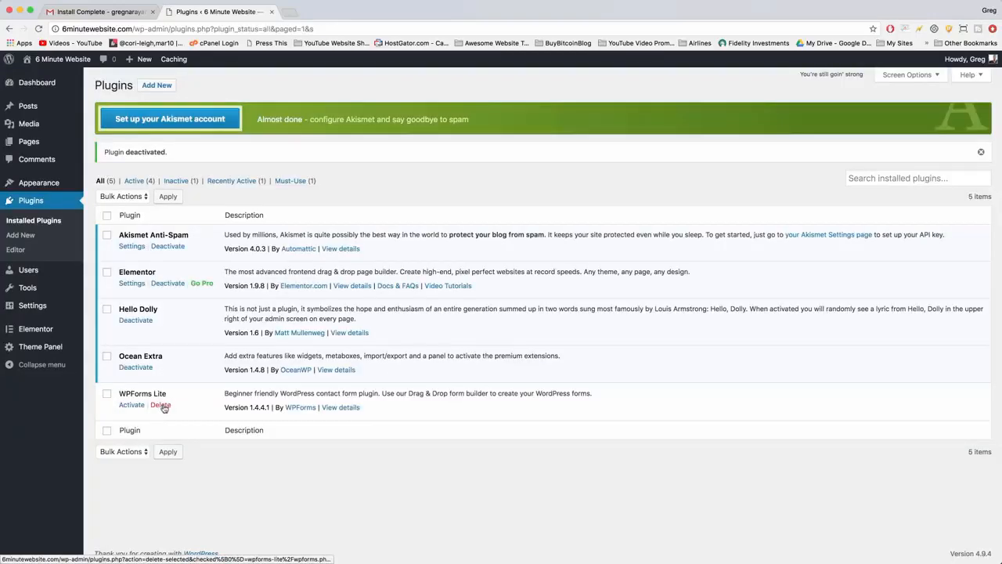
pyautogui.click(161, 406)
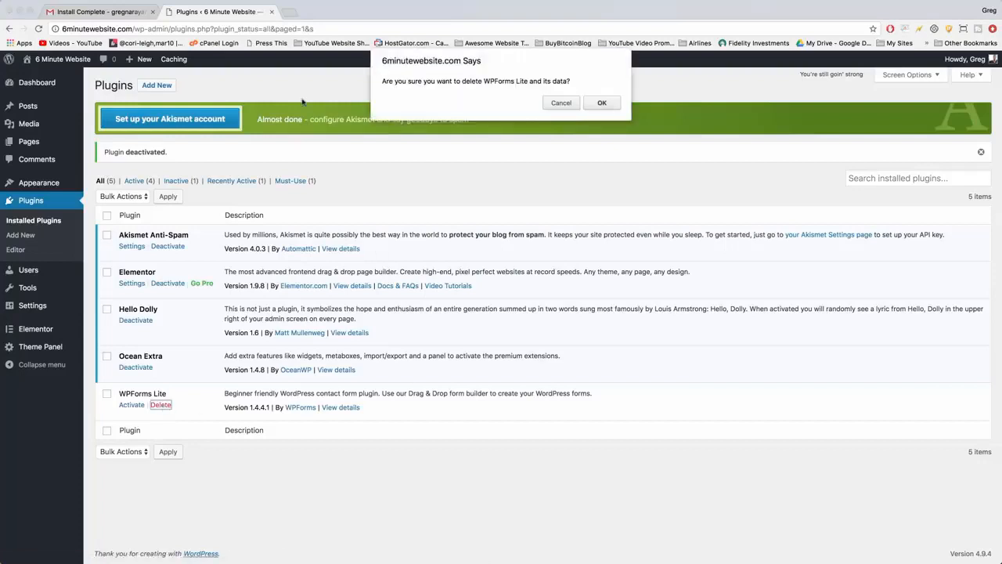
pyautogui.press('Return')
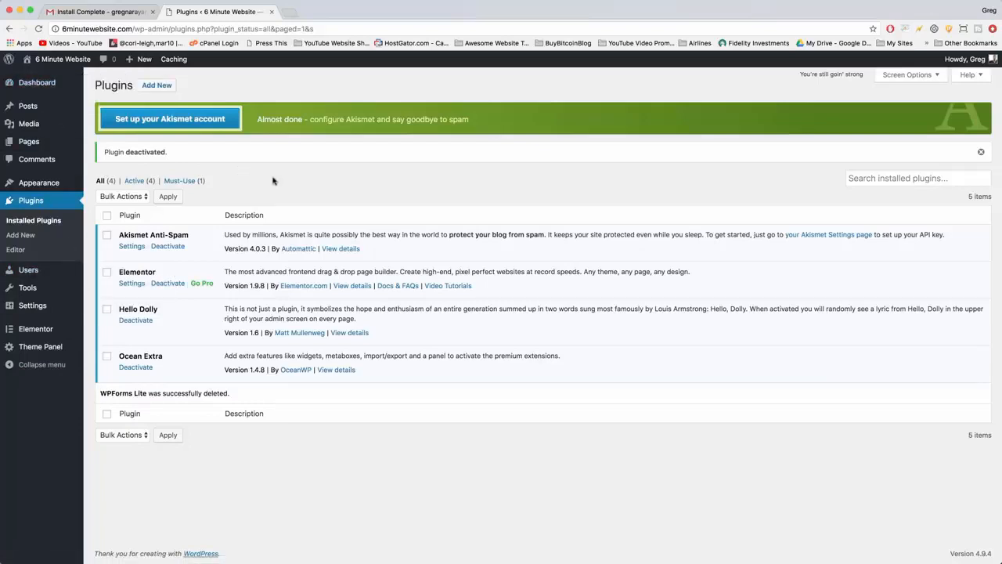
# Open the administrator's user profile, enter a new account password, confirm use of the weak password and update the profile.
pyautogui.click(37, 277)
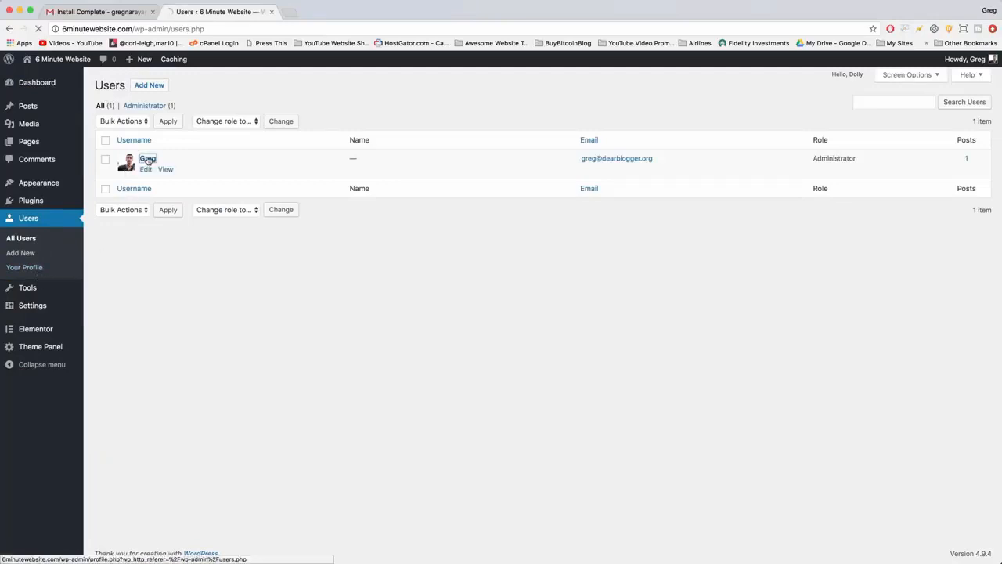
pyautogui.click(147, 159)
pyautogui.scroll(-10, 282, 271)
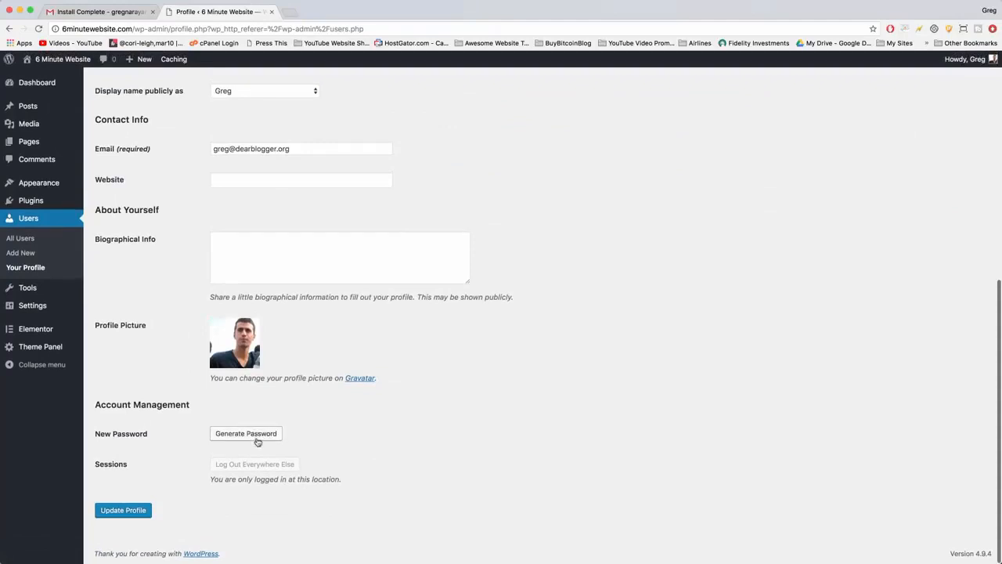
pyautogui.click(252, 437)
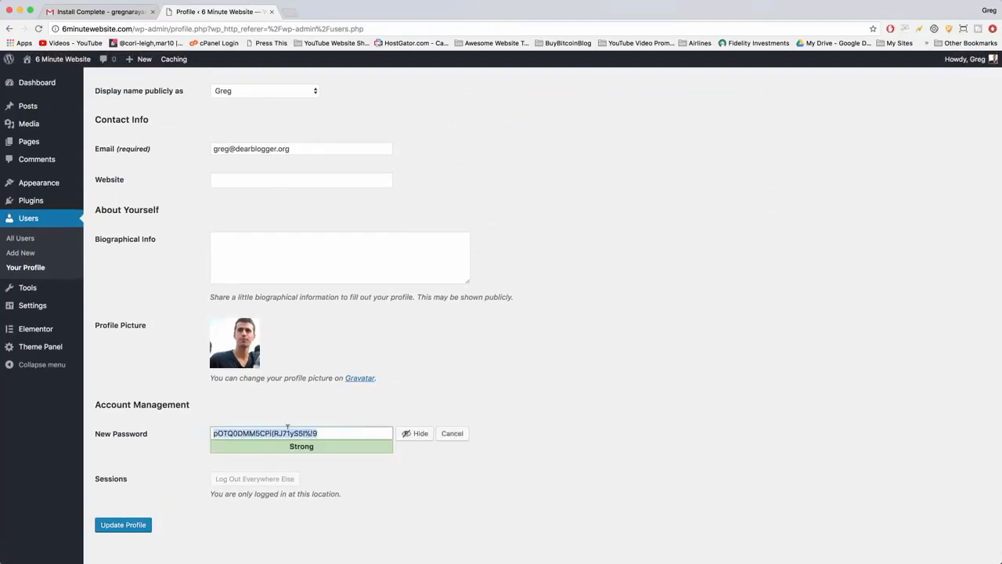
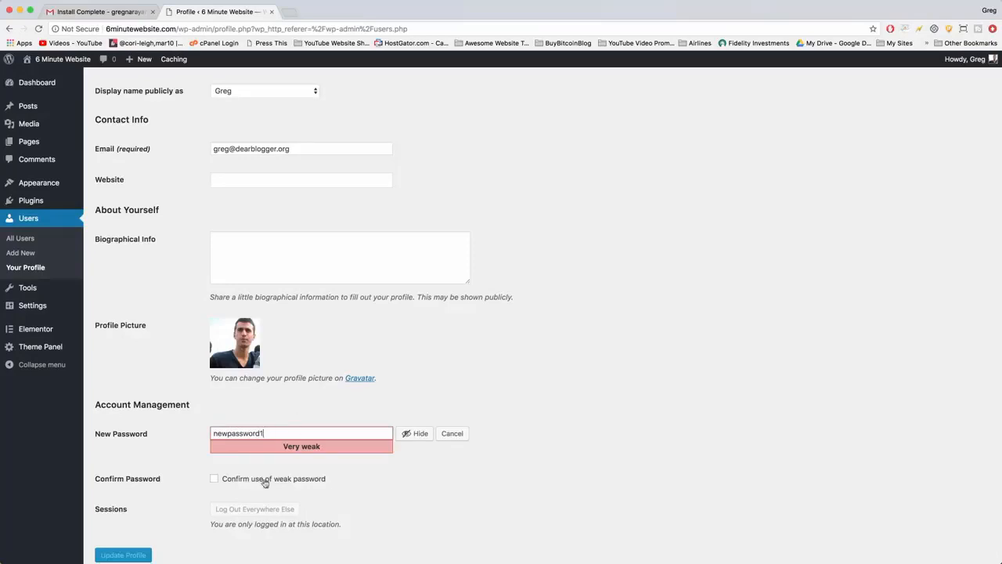
pyautogui.scroll(-2, 304, 372)
pyautogui.click(214, 433)
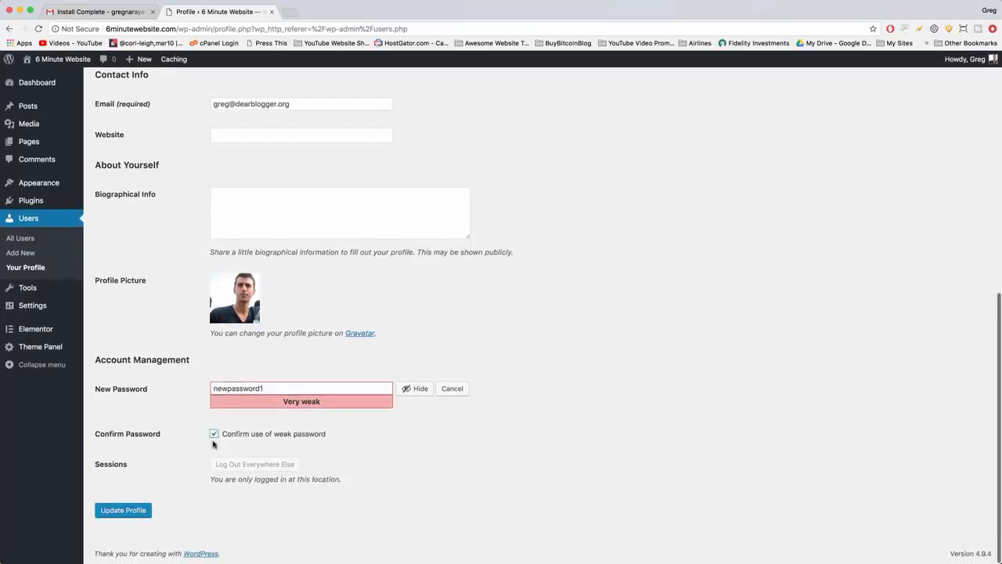
pyautogui.click(123, 510)
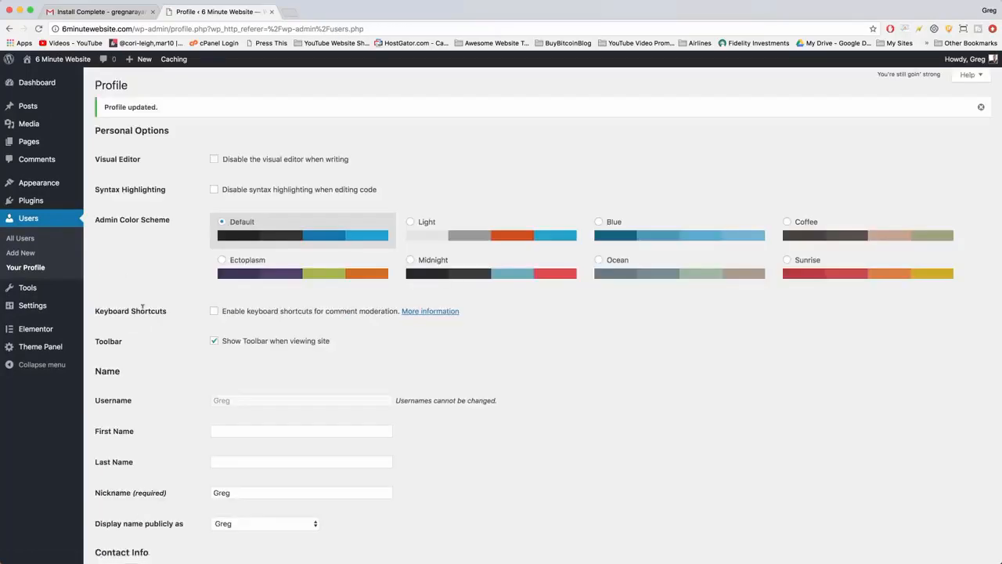
# View the 6 Minute Website front page, and return to the WordPress dashboard.
pyautogui.click(53, 62)
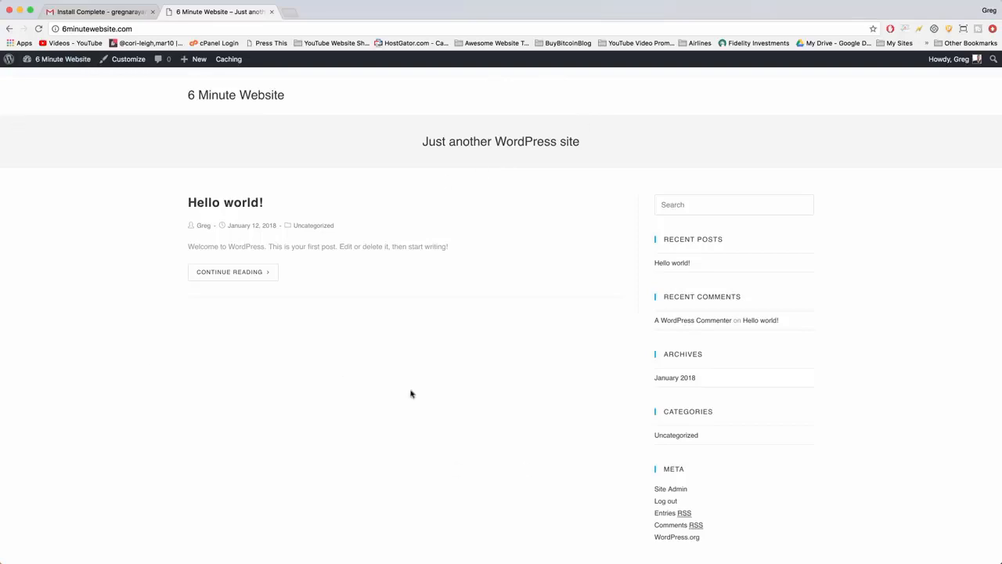
pyautogui.click(60, 64)
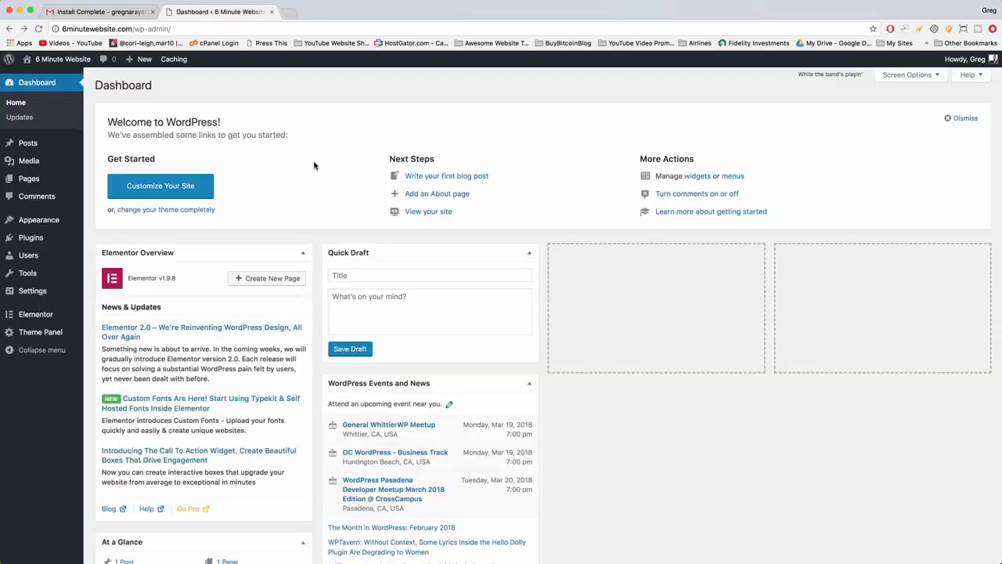
# Create and publish a new Elementor library template titled "Personal Portfolio" and open it for editing with Elementor.
pyautogui.click(51, 321)
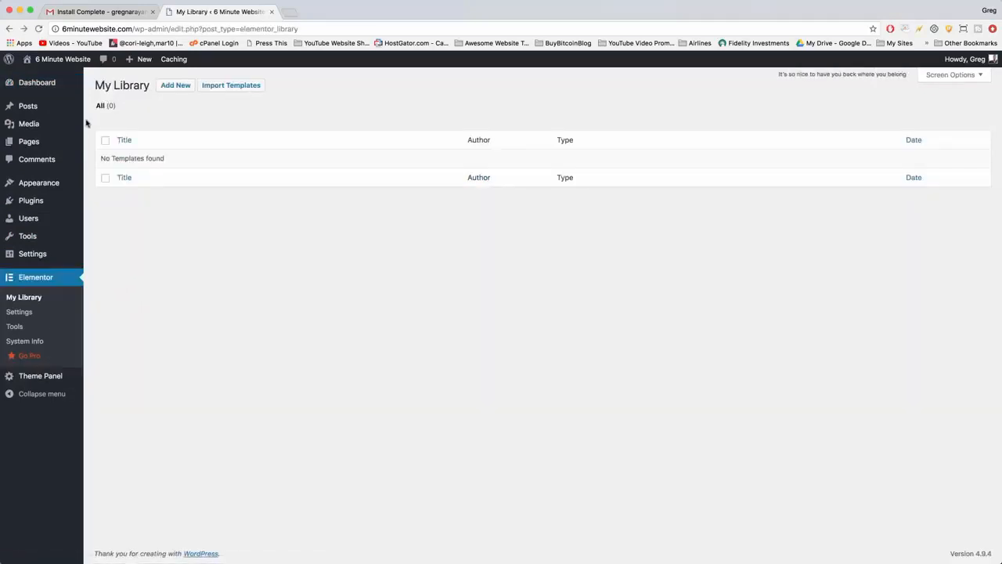
pyautogui.click(177, 86)
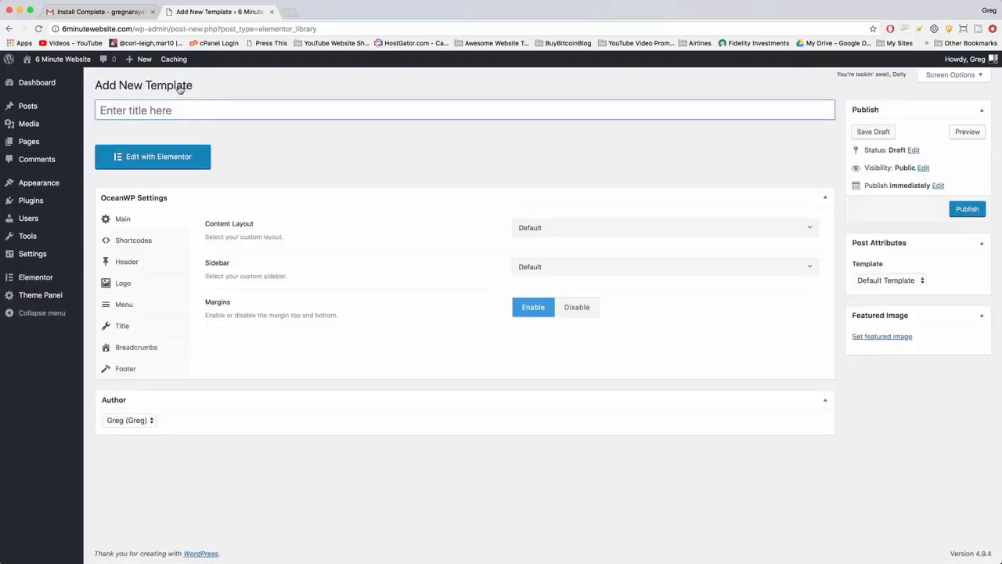
pyautogui.write('Personal Portfolio')
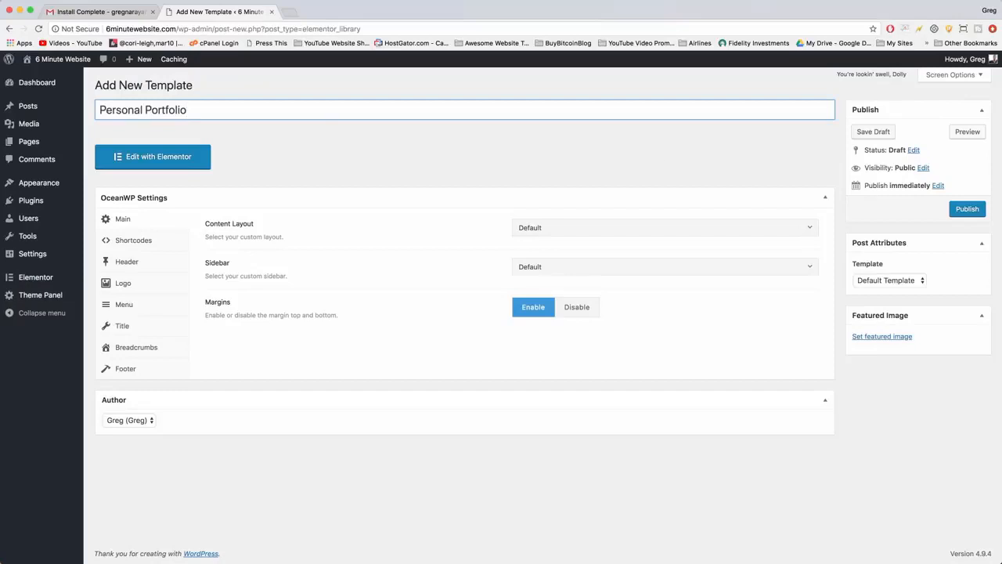
pyautogui.click(965, 210)
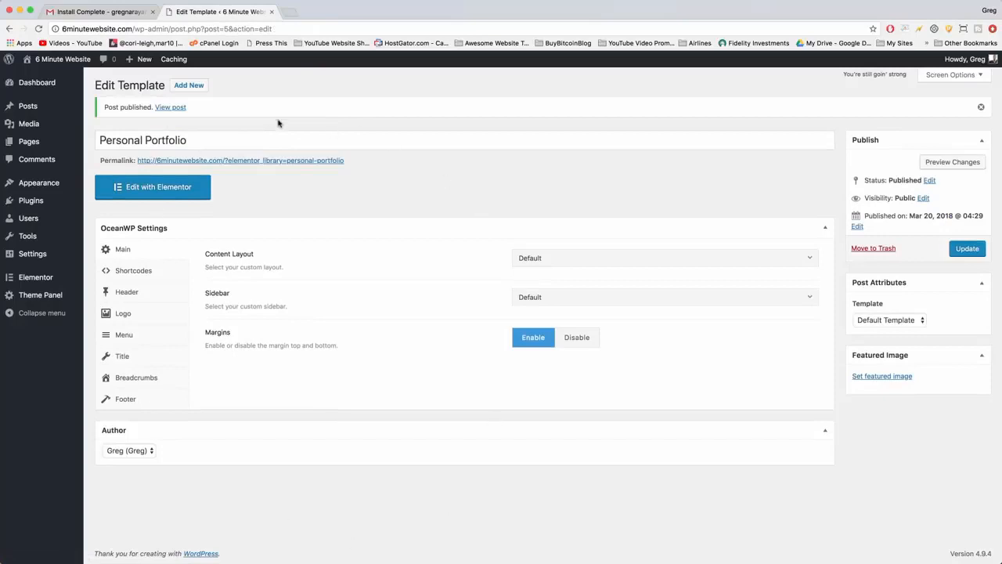
pyautogui.click(196, 193)
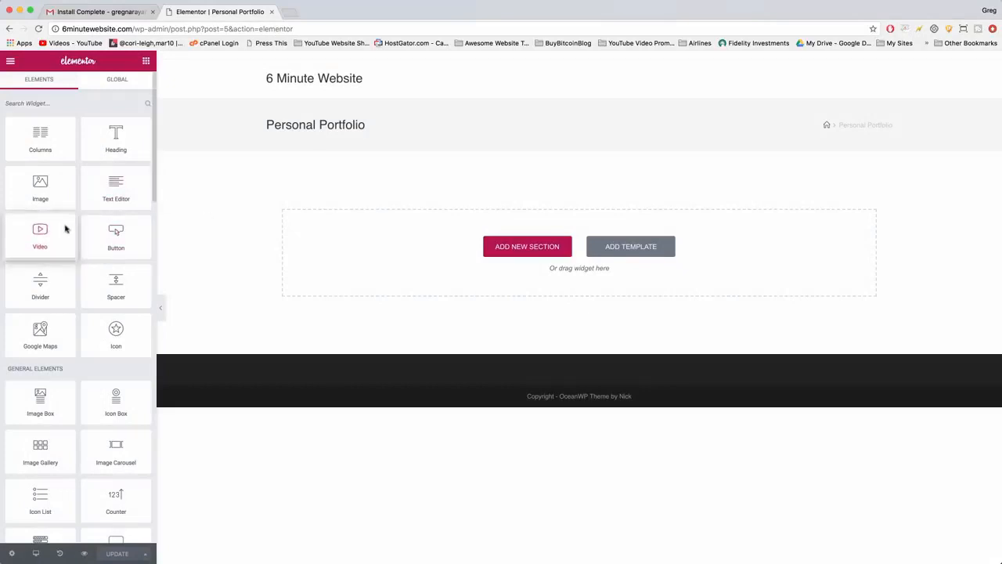
# Try out a Video widget in the empty template area, look over its placeholder, and delete its section.
pyautogui.moveTo(68, 226); pyautogui.dragTo(474, 249)
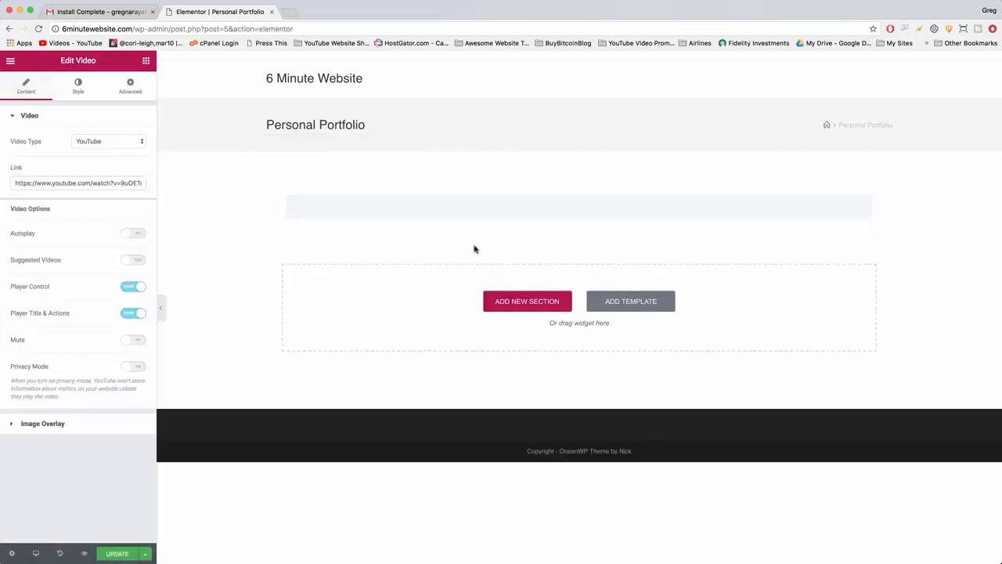
pyautogui.scroll(-3, 476, 249)
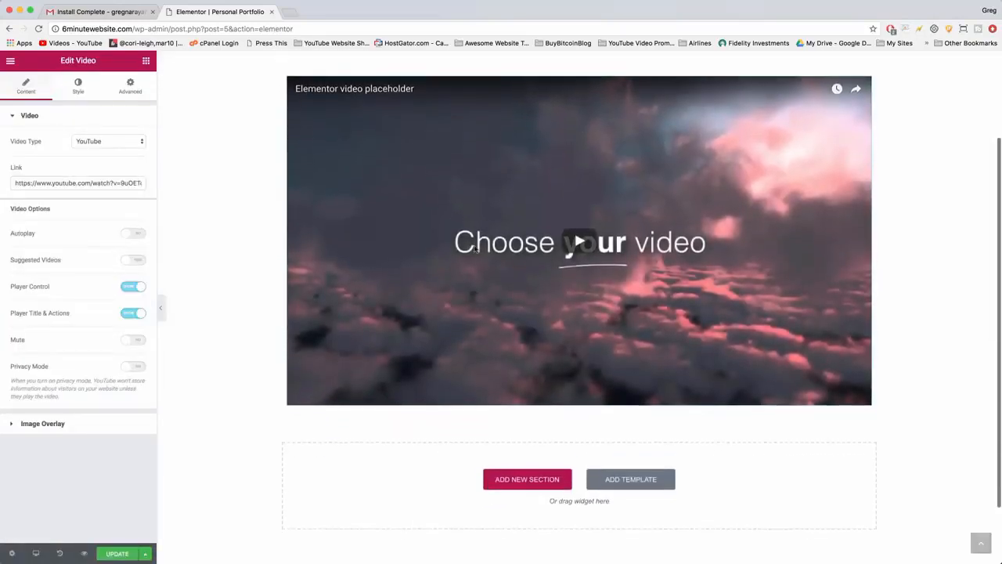
pyautogui.scroll(3, 475, 249)
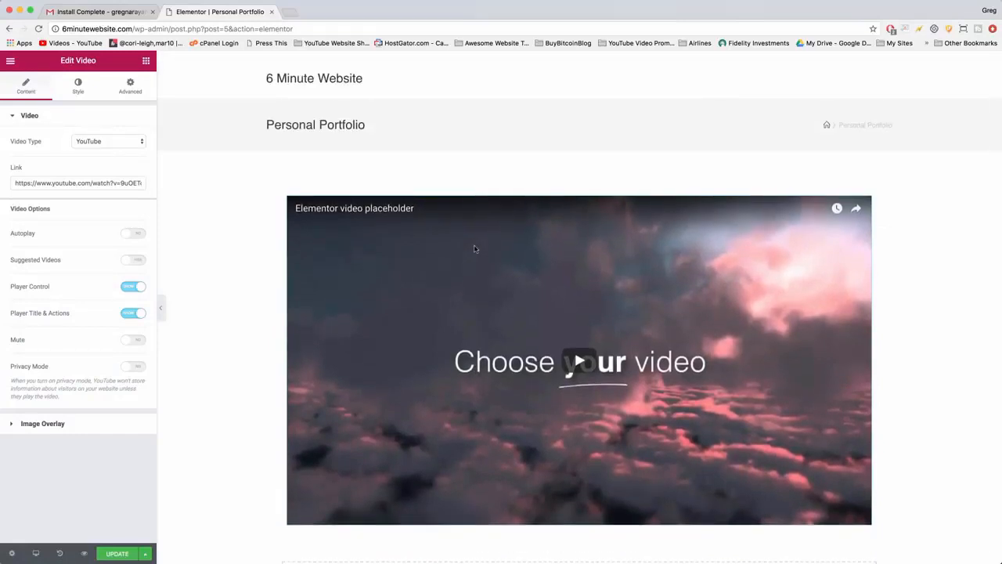
pyautogui.scroll(-3, 473, 249)
pyautogui.scroll(-2, 474, 245)
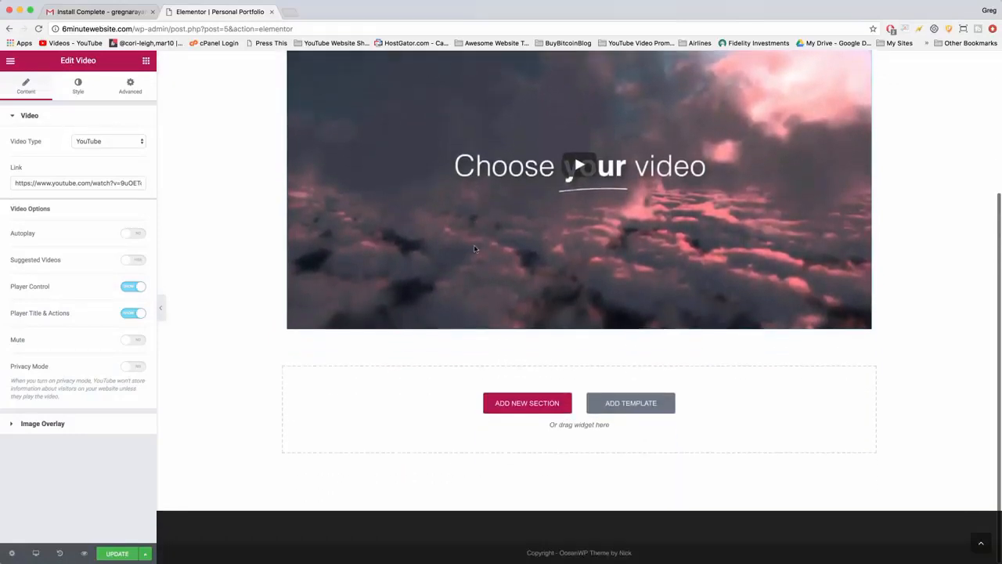
pyautogui.scroll(5, 474, 245)
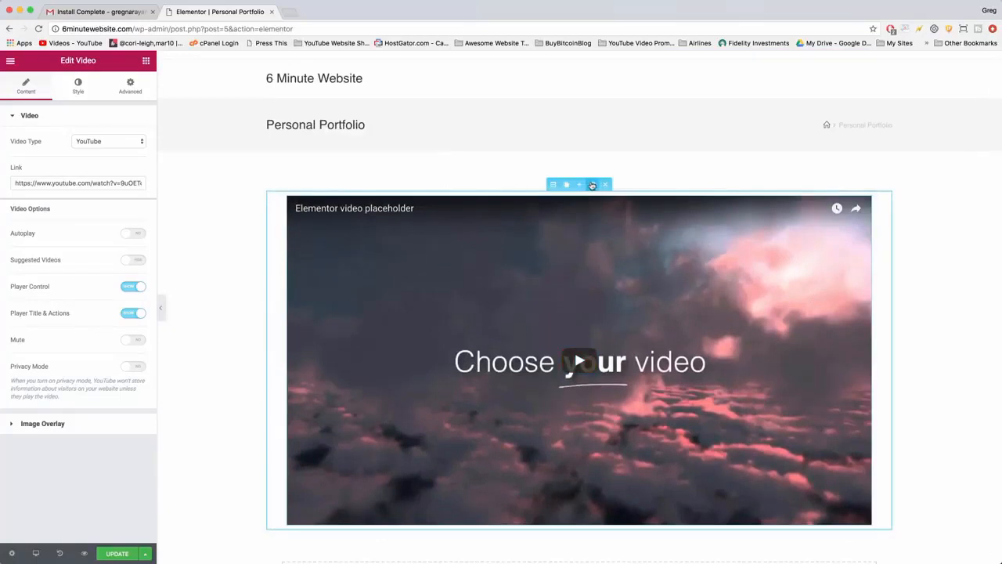
pyautogui.click(605, 185)
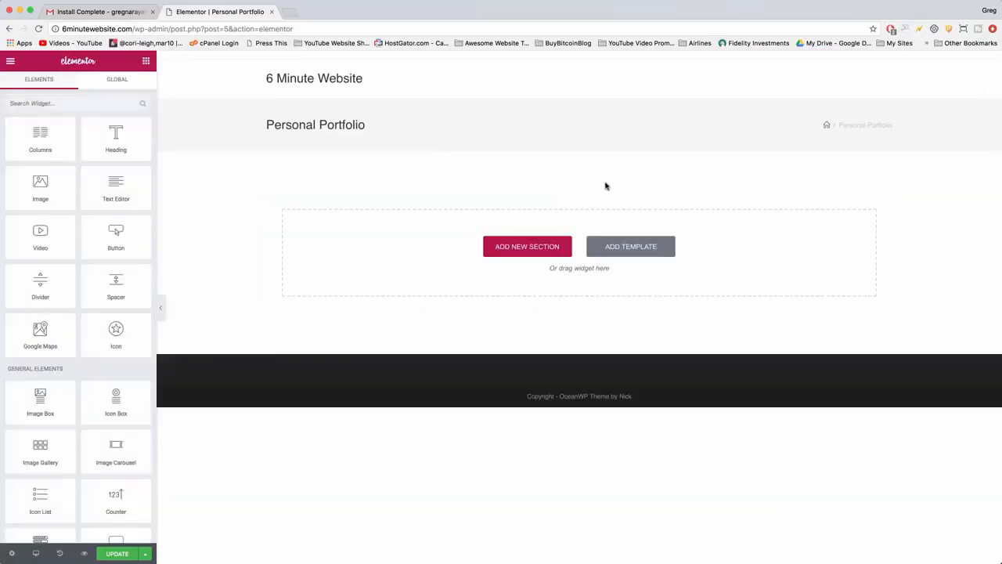
# Open the Elementor template library and browse the predesigned homepage, about, portfolio, landing, contact and coming-soon designs.
pyautogui.click(666, 254)
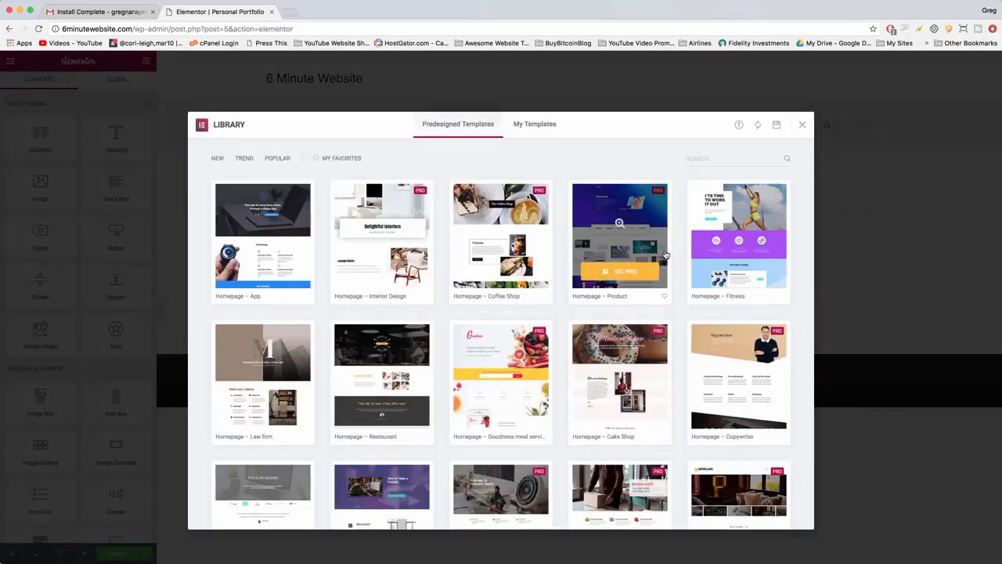
pyautogui.scroll(-5, 666, 254)
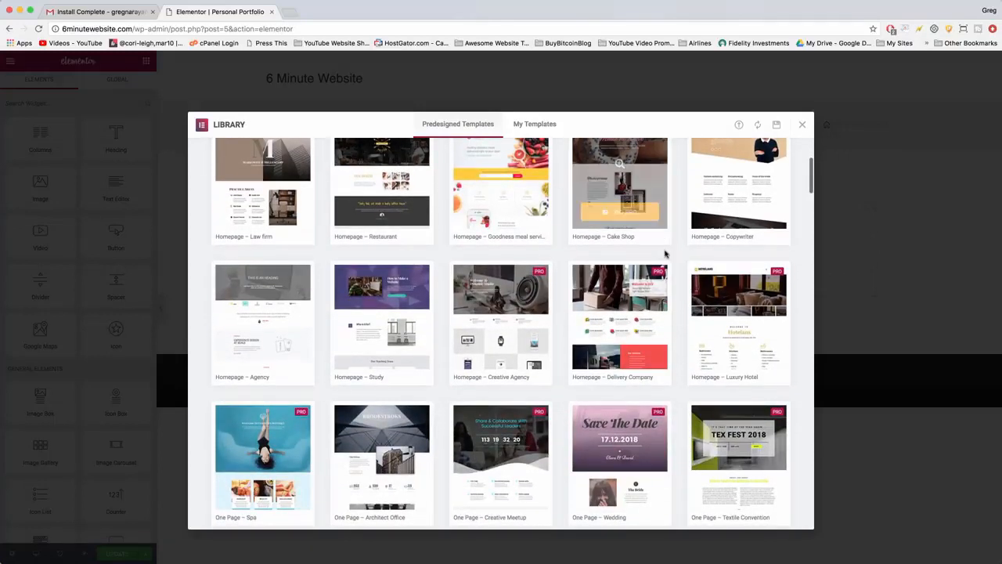
pyautogui.scroll(-5, 665, 254)
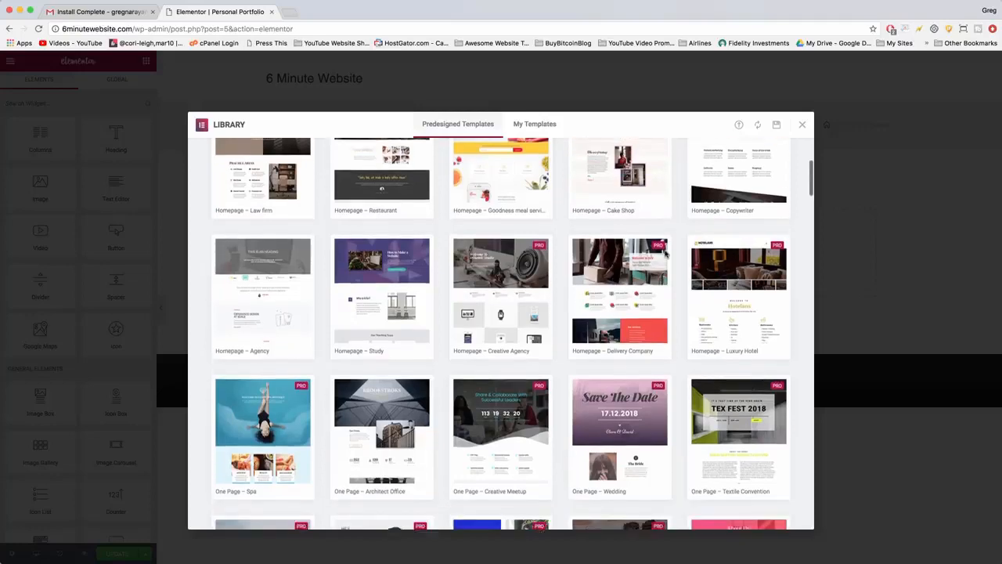
pyautogui.scroll(-4, 664, 254)
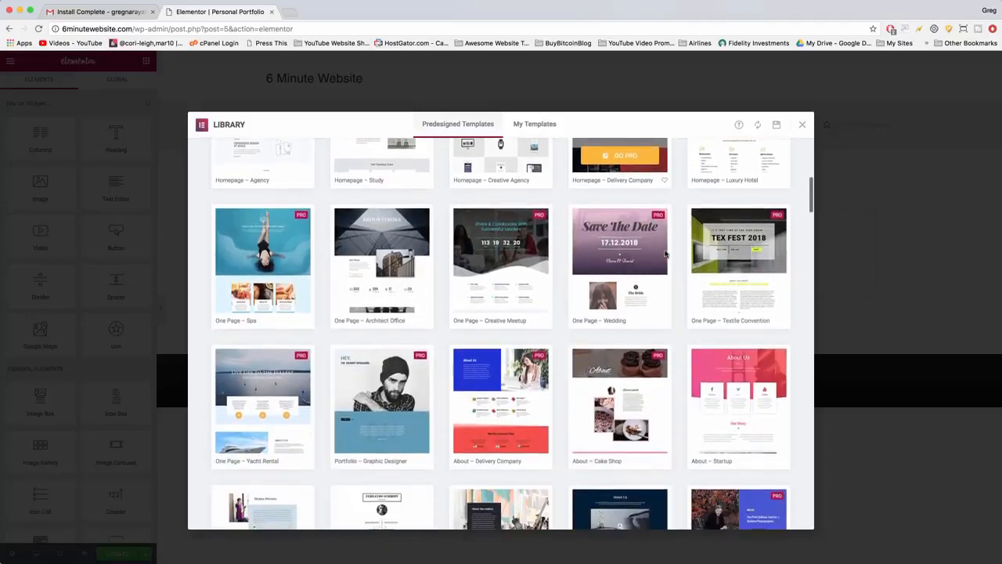
pyautogui.scroll(-6, 602, 357)
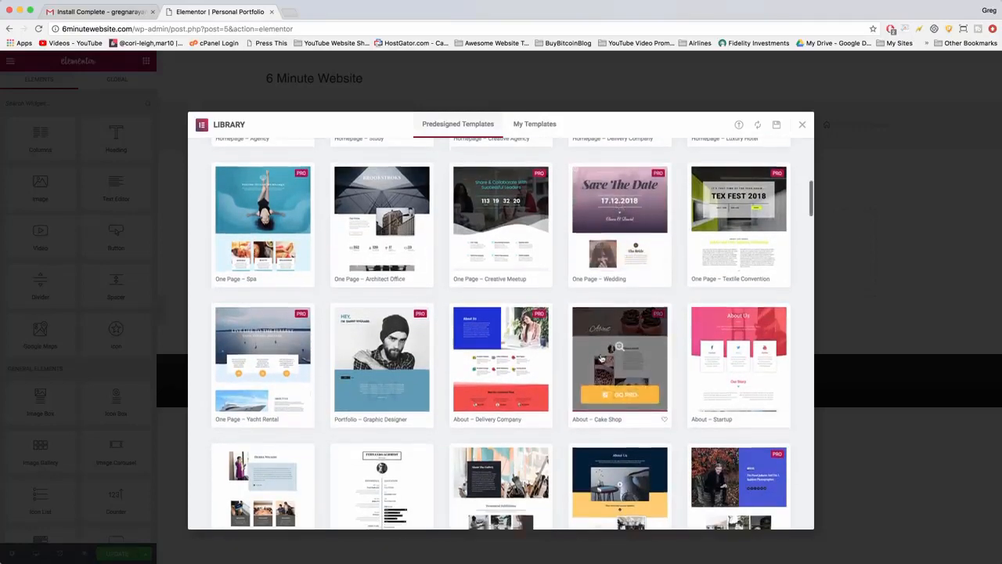
pyautogui.scroll(-3, 602, 357)
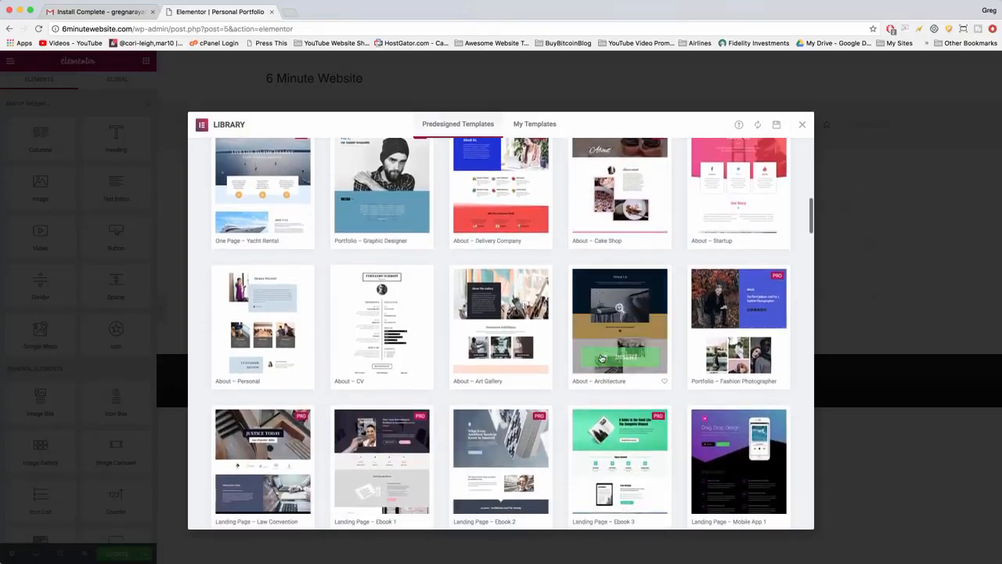
pyautogui.scroll(-6, 602, 356)
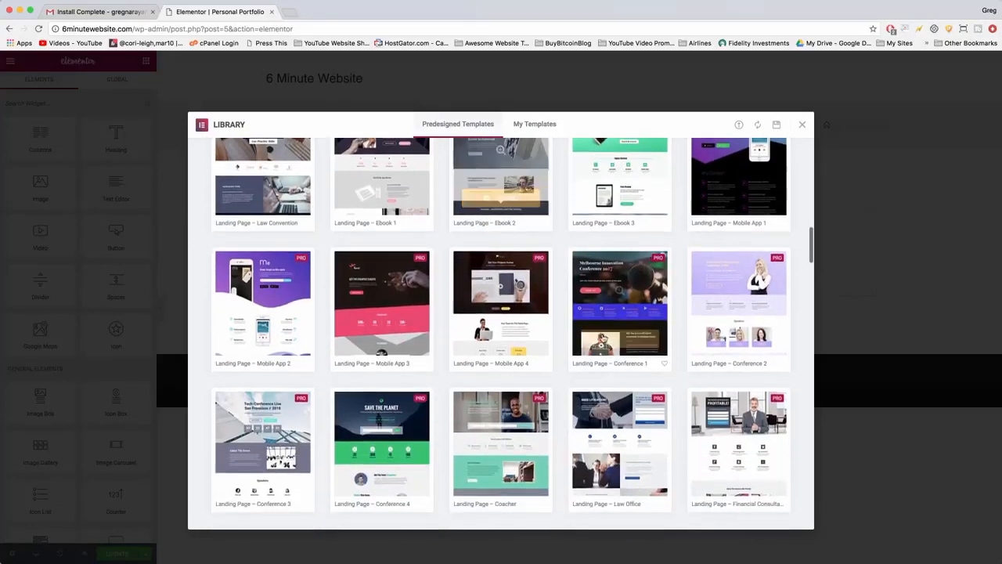
pyautogui.scroll(-3, 647, 436)
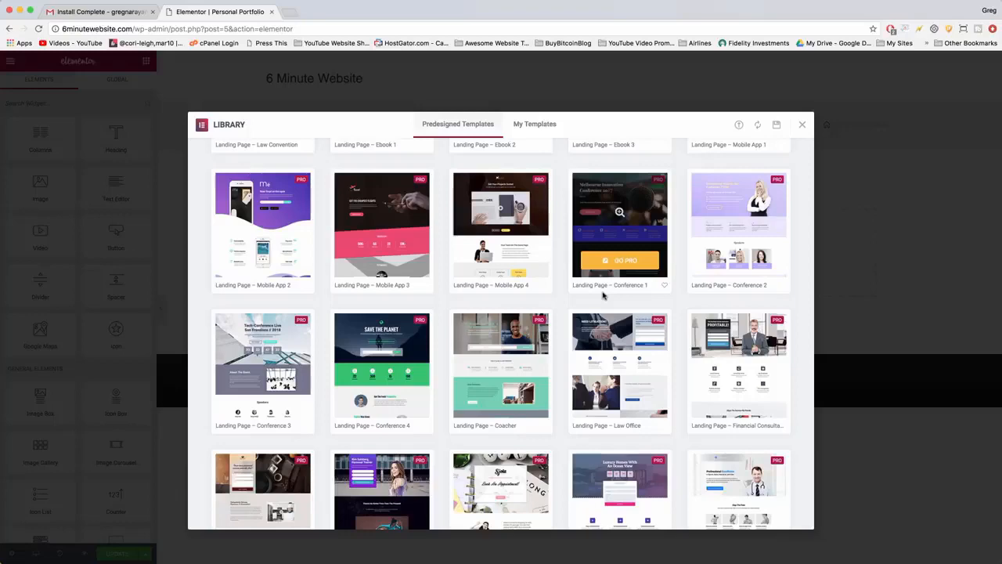
pyautogui.scroll(-10, 528, 289)
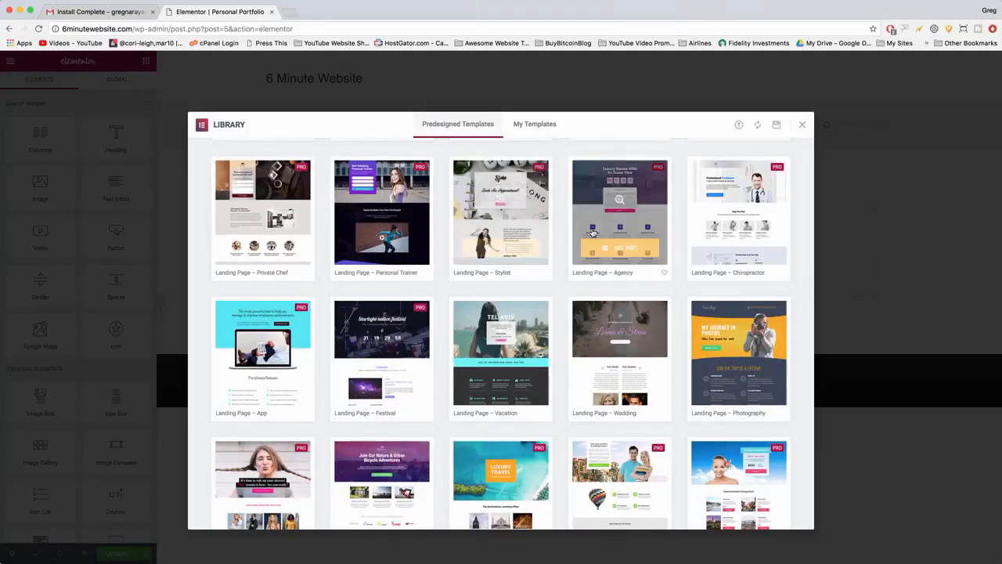
pyautogui.scroll(-3, 593, 232)
pyautogui.scroll(-10, 559, 381)
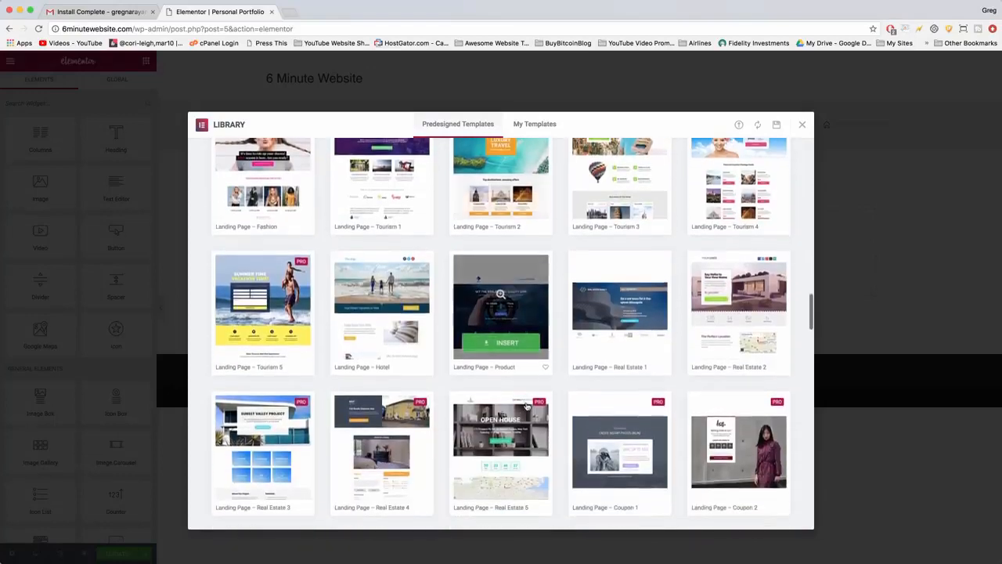
pyautogui.scroll(-9, 527, 407)
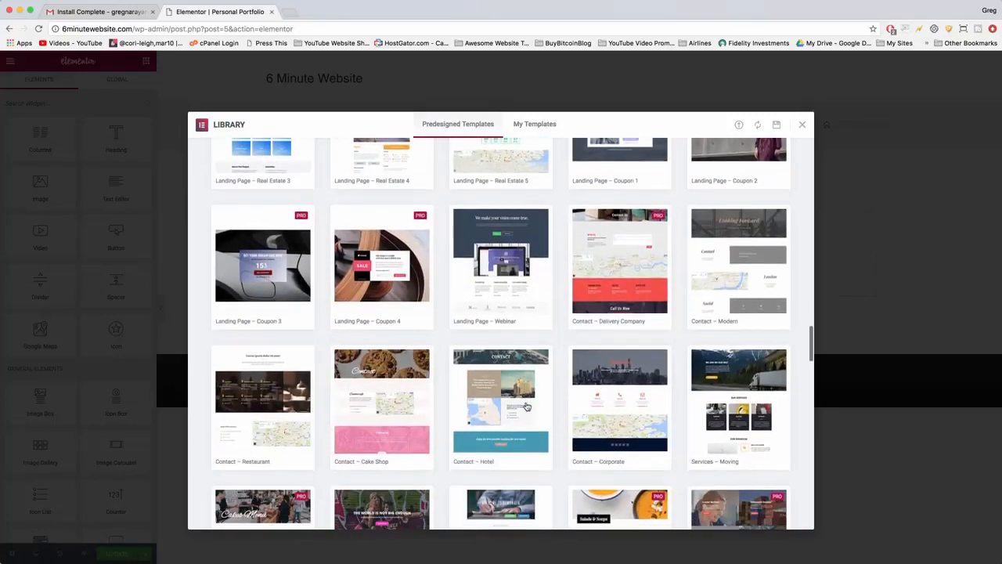
pyautogui.scroll(-12, 527, 406)
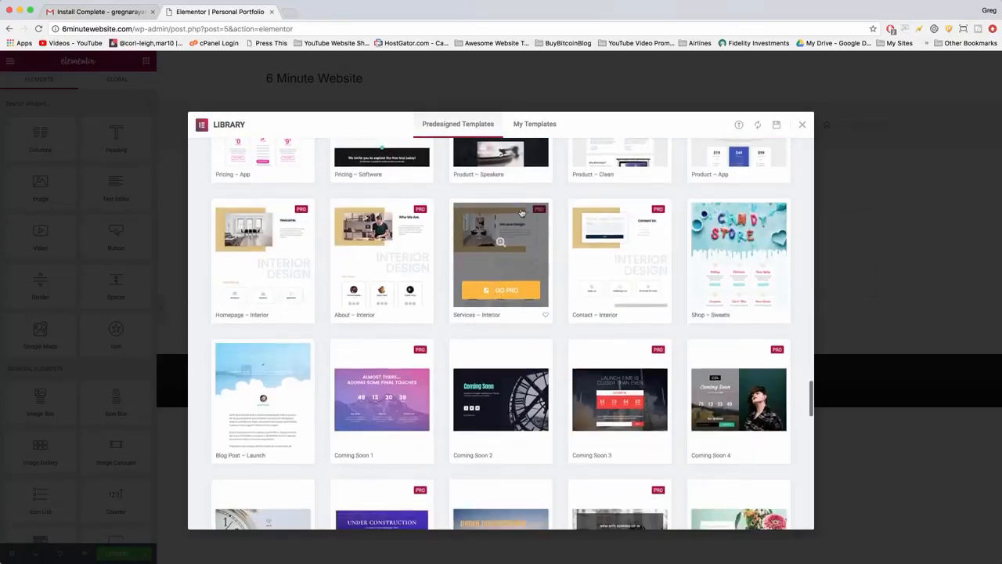
# Find the word "personal" among the predesigned templates and insert the "About – Personal" template.
pyautogui.press('super+f')
pyautogui.write('personal')
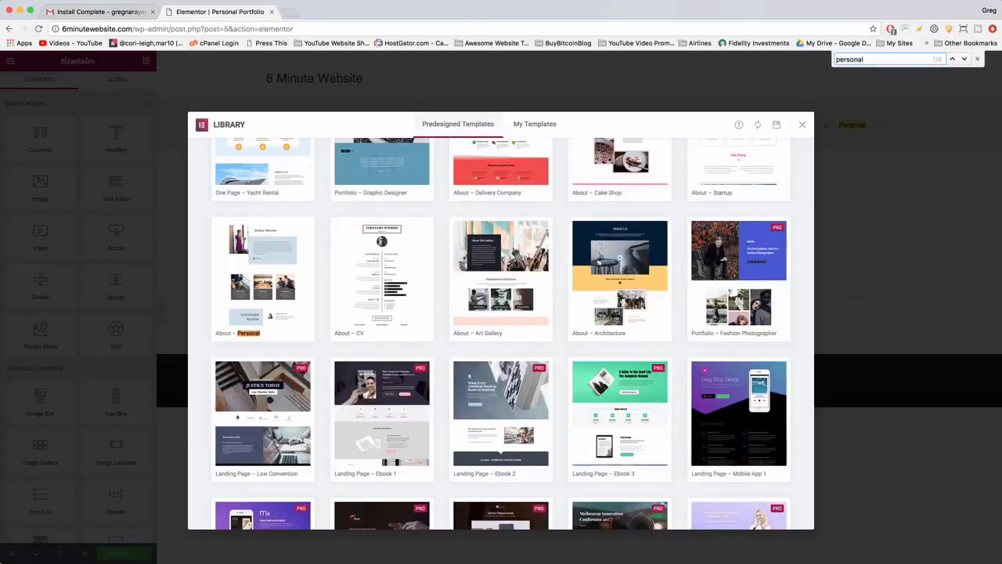
pyautogui.press('Return')
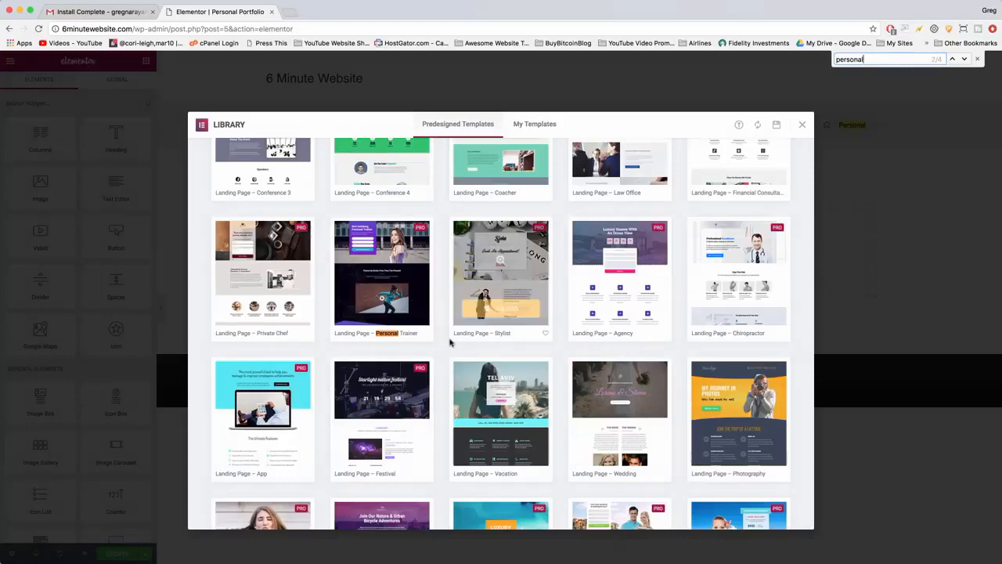
pyautogui.press('Return')
pyautogui.press('Return')
pyautogui.press('Return')
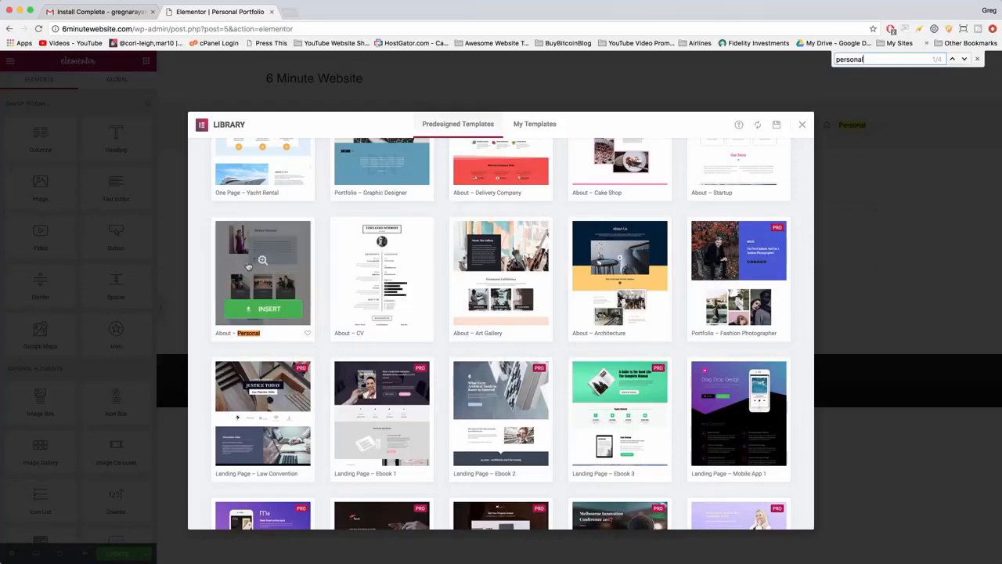
pyautogui.click(283, 311)
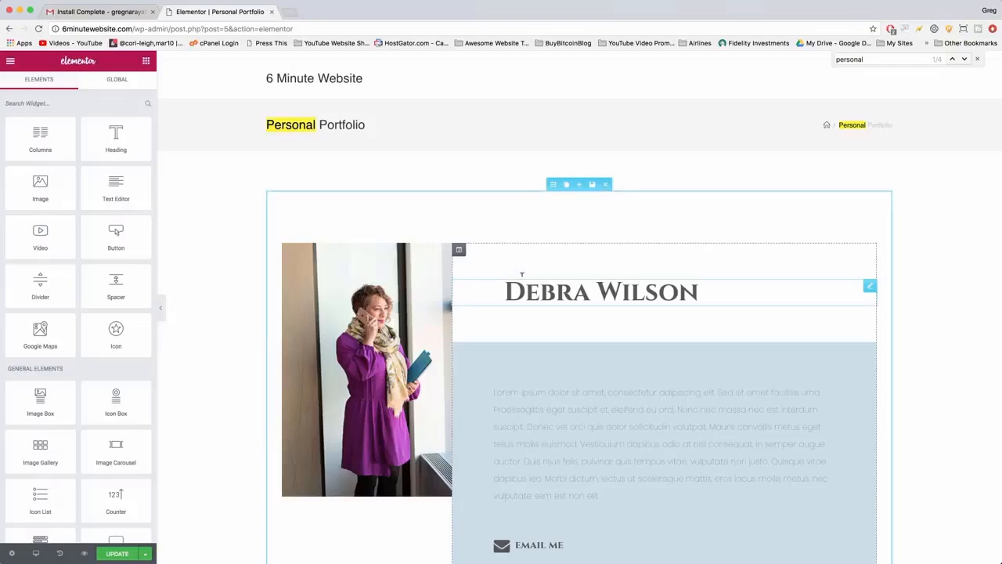
# Replace the placeholder name in the template's main heading with the site owner's full name and update the template.
pyautogui.scroll(-2, 522, 275)
pyautogui.scroll(-7, 521, 274)
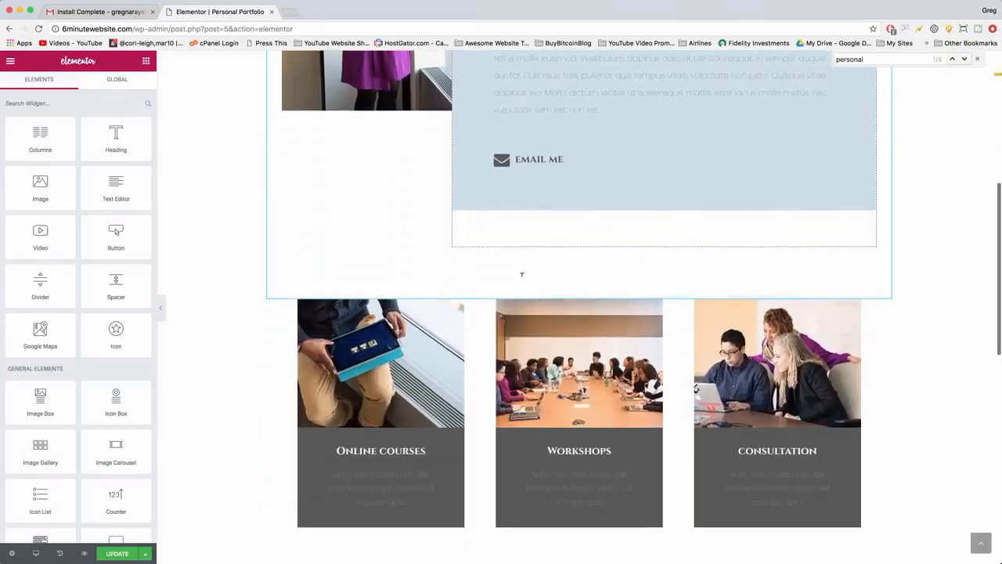
pyautogui.scroll(-3, 522, 274)
pyautogui.scroll(15, 522, 274)
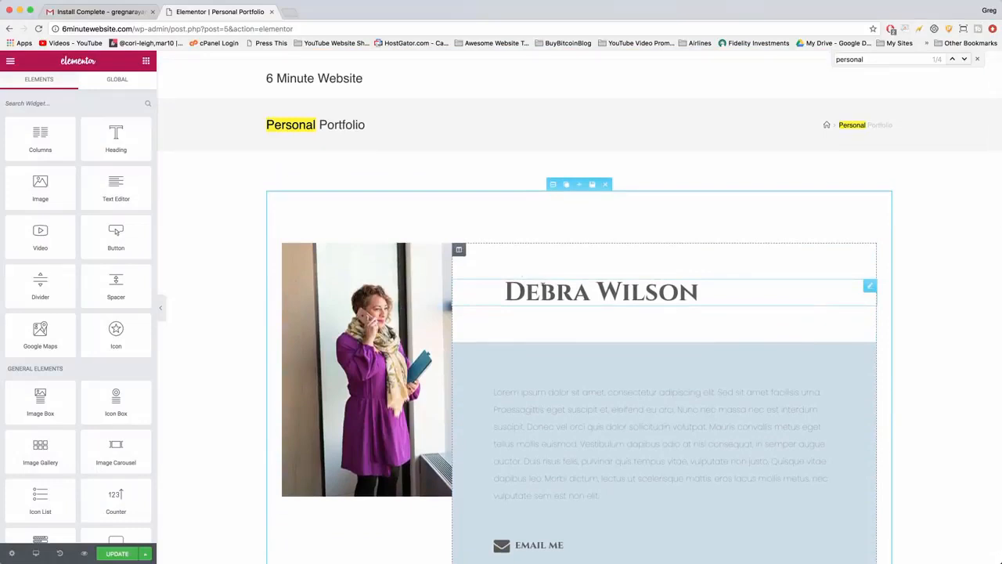
pyautogui.click(522, 274)
pyautogui.moveTo(700, 291); pyautogui.dragTo(507, 288)
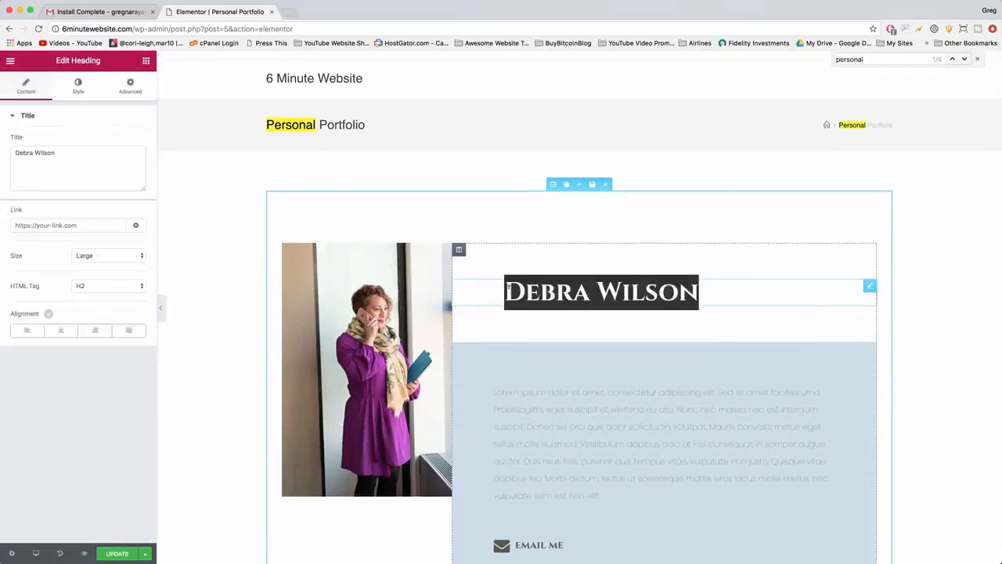
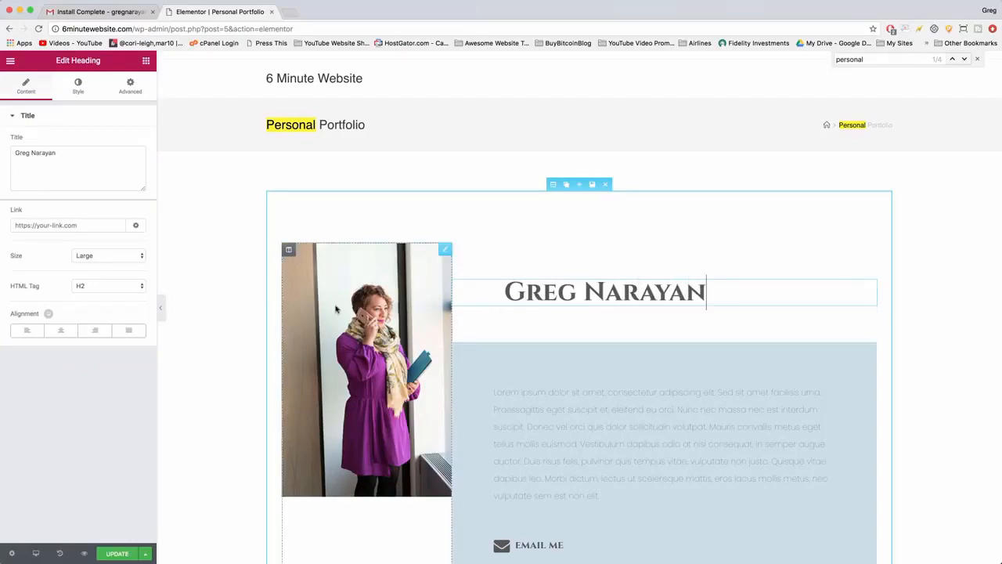
pyautogui.scroll(-7, 377, 326)
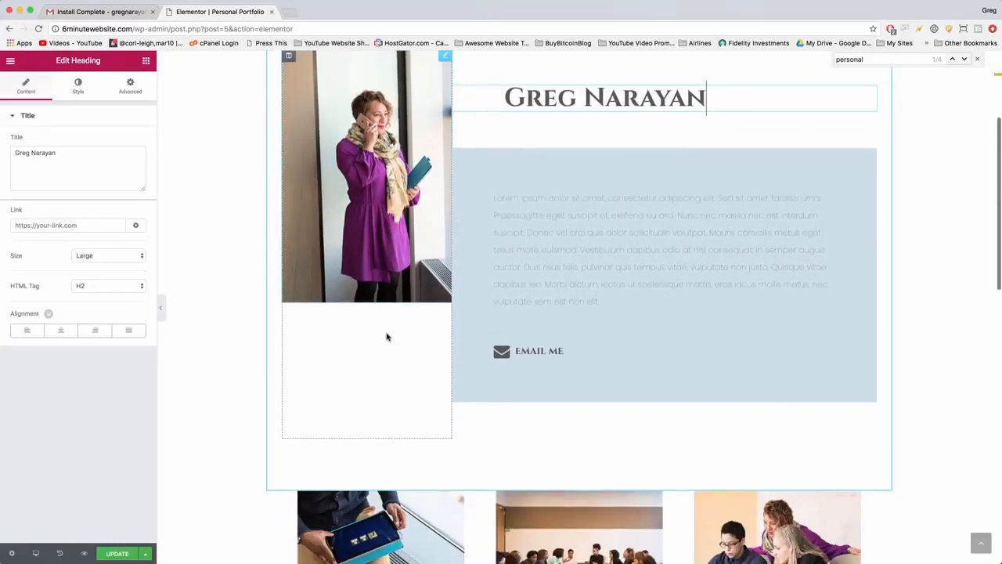
pyautogui.scroll(-6, 313, 305)
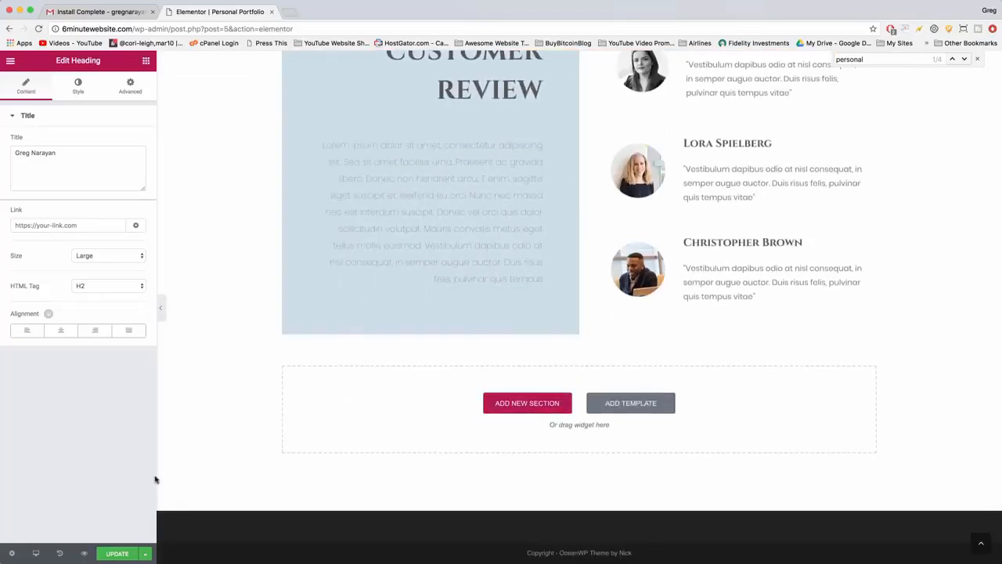
pyautogui.click(116, 554)
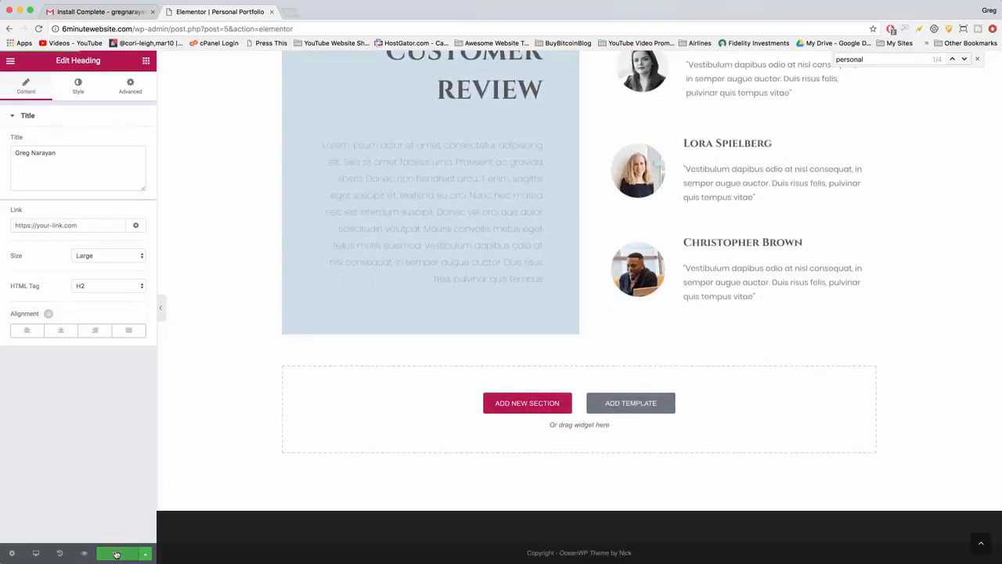
# Open the live site 6minutewebsite.com in a new browser tab to view its front page.
pyautogui.click(294, 18)
pyautogui.write('6minutewebsite.com')
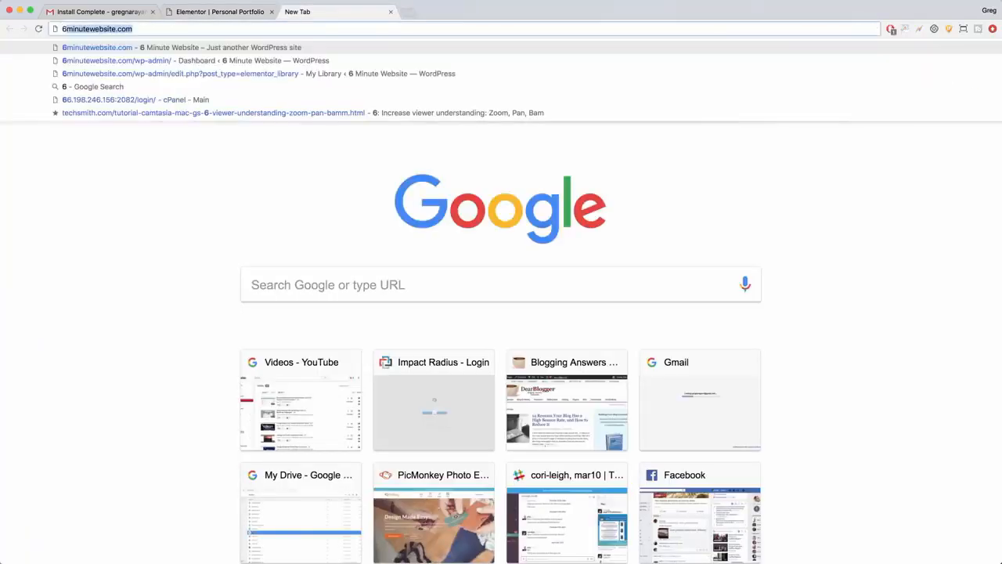
pyautogui.press('Return')
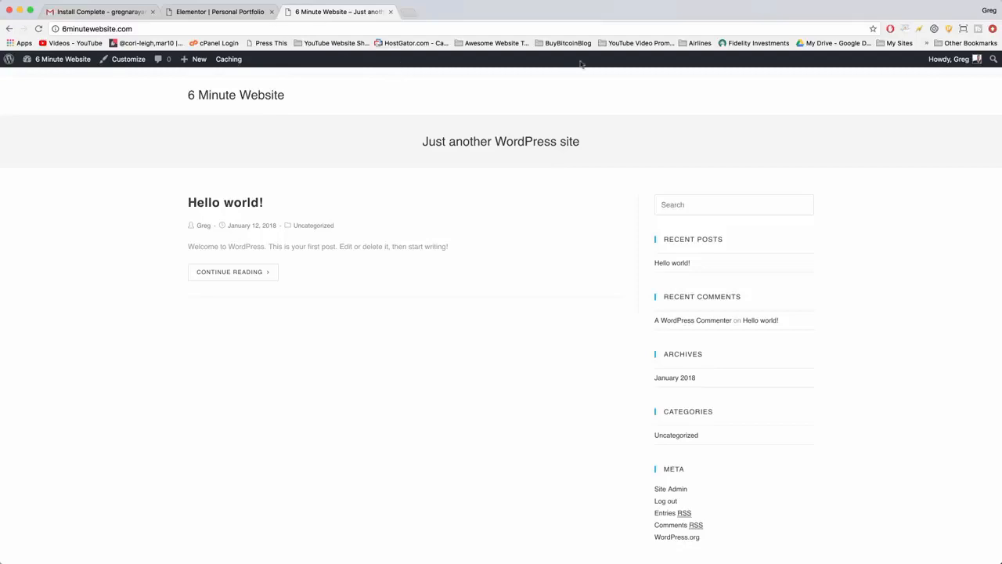
# Exit the Personal Portfolio template's Elementor editor to the dashboard and view the saved templates in Elementor's My Library.
pyautogui.click(224, 11)
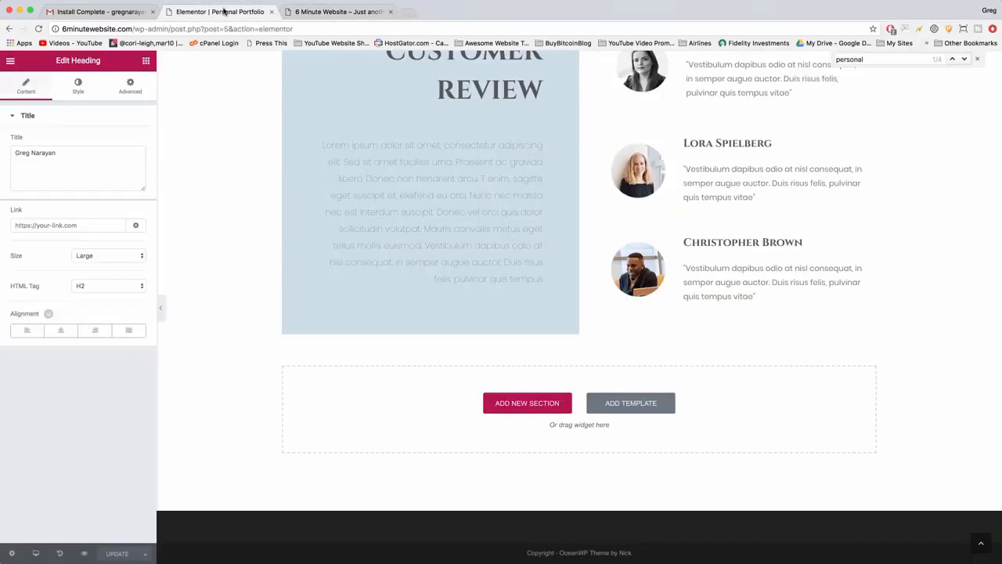
pyautogui.click(9, 61)
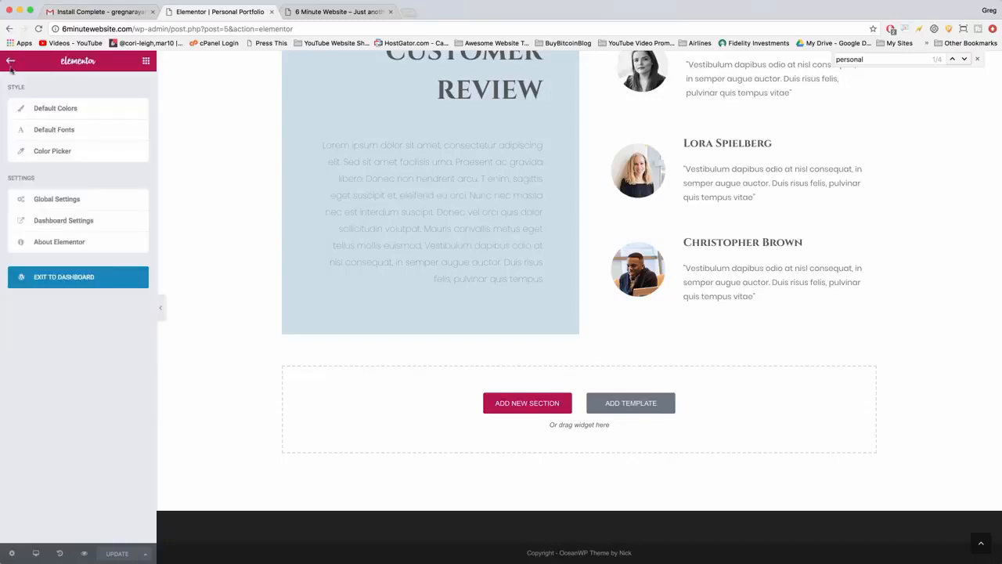
pyautogui.click(62, 286)
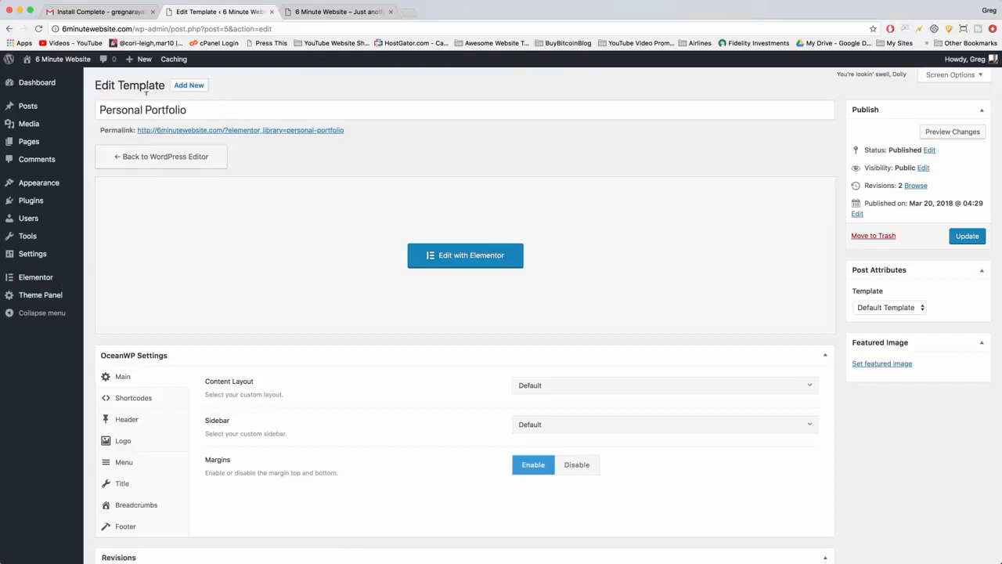
pyautogui.moveTo(76, 281)
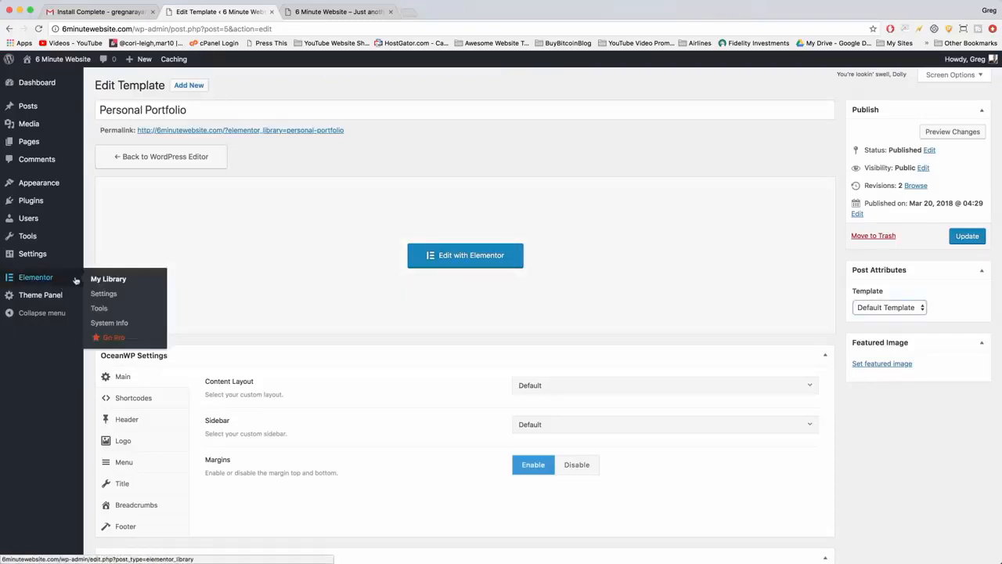
pyautogui.click(37, 281)
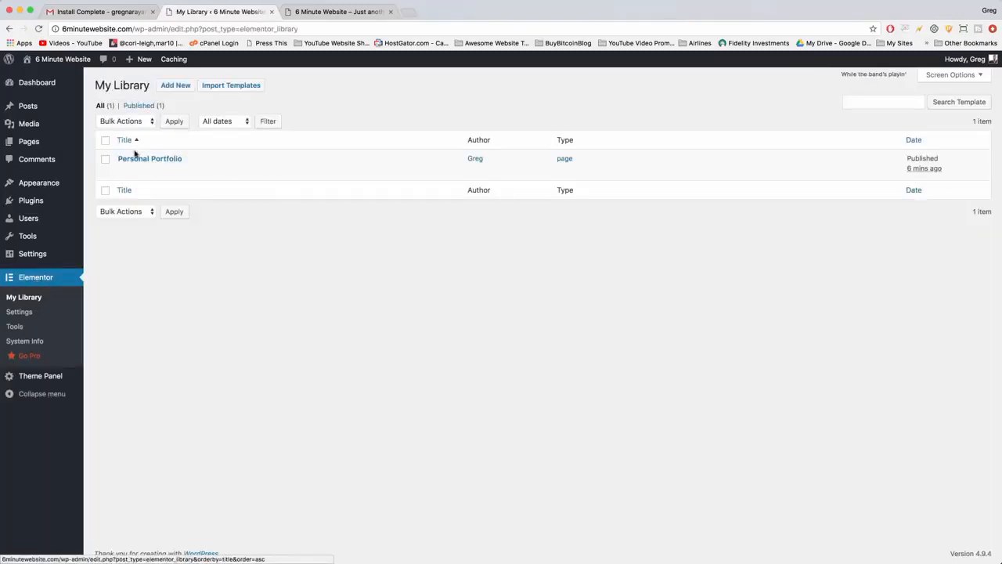
pyautogui.moveTo(149, 155)
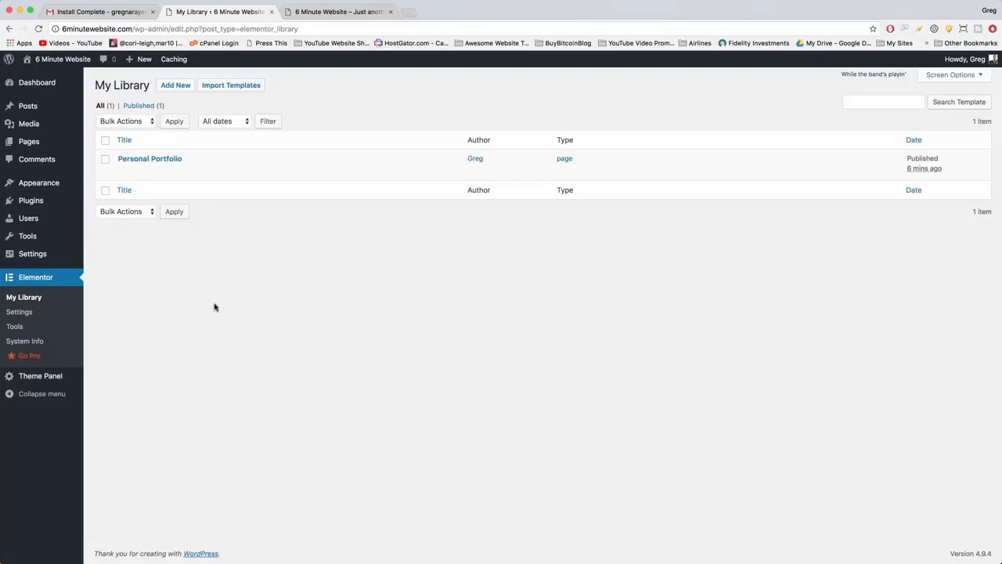
# Create a new page titled "Home Page" with empty content and publish it.
pyautogui.click(48, 146)
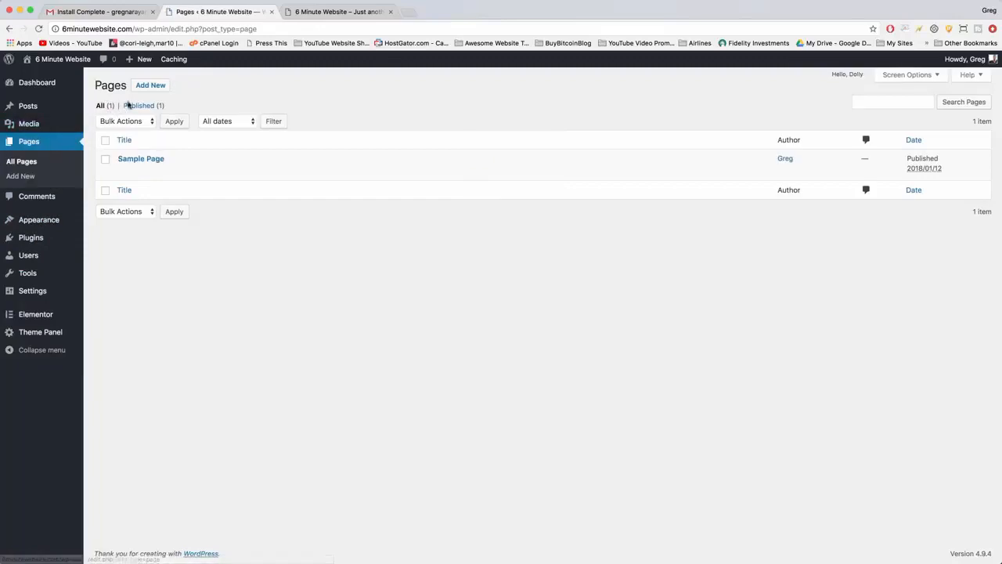
pyautogui.click(148, 86)
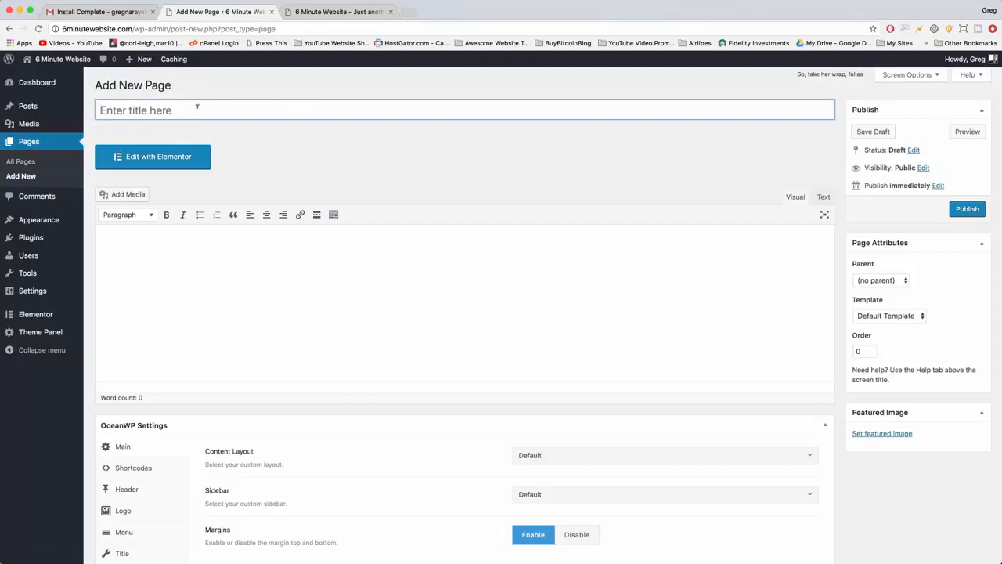
pyautogui.click(198, 106)
pyautogui.write('Front')
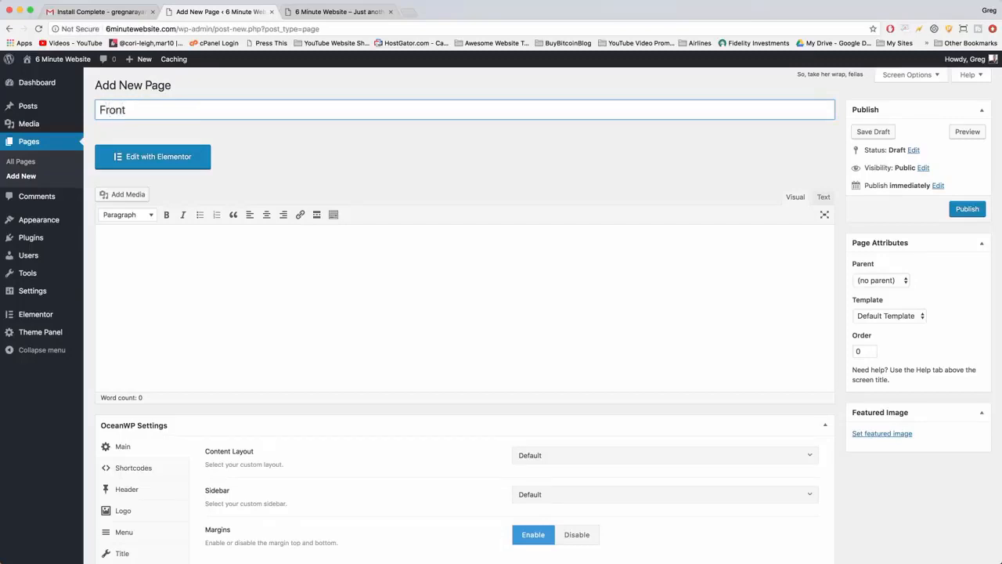
pyautogui.write('Home Page')
pyautogui.click(231, 248)
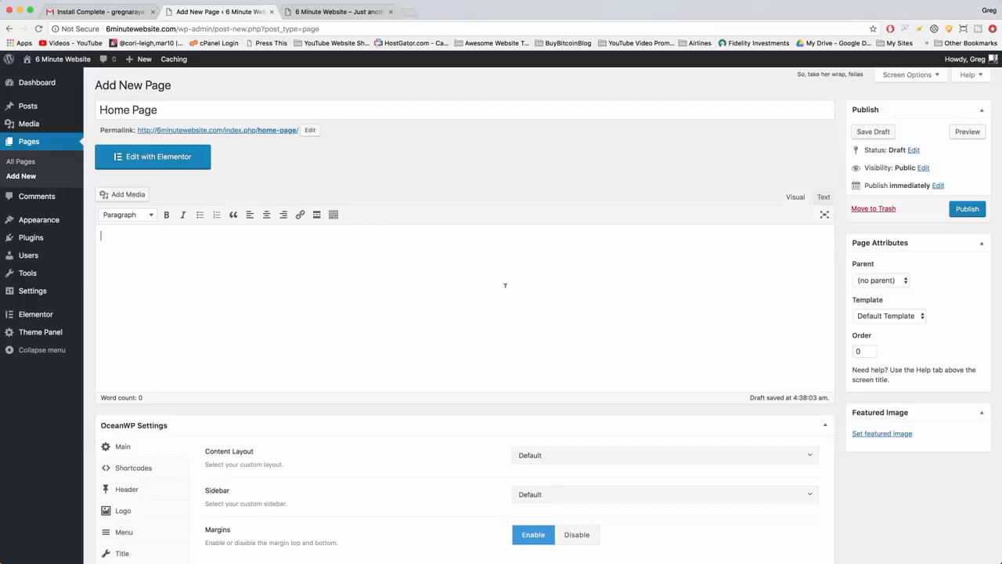
pyautogui.click(198, 105)
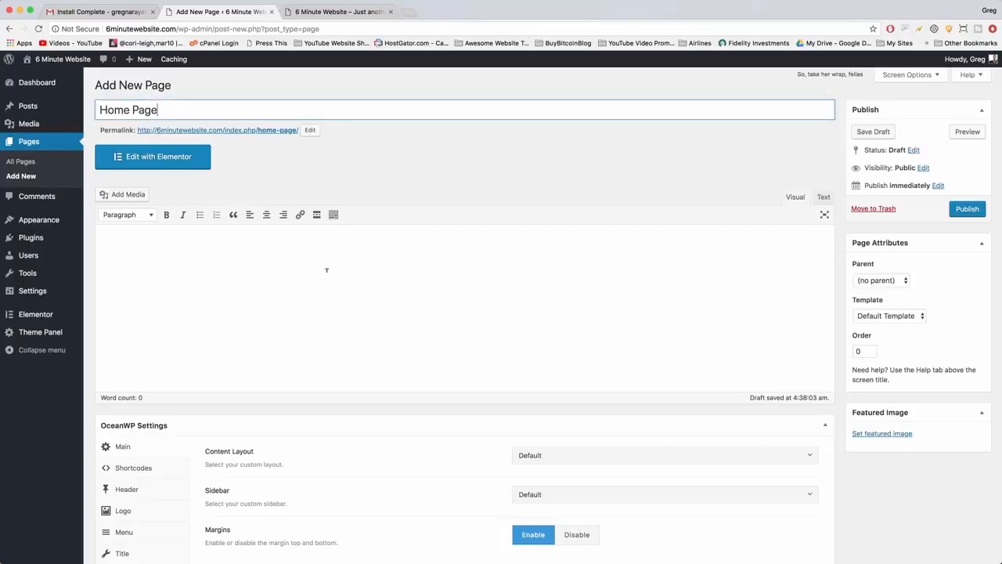
pyautogui.click(967, 209)
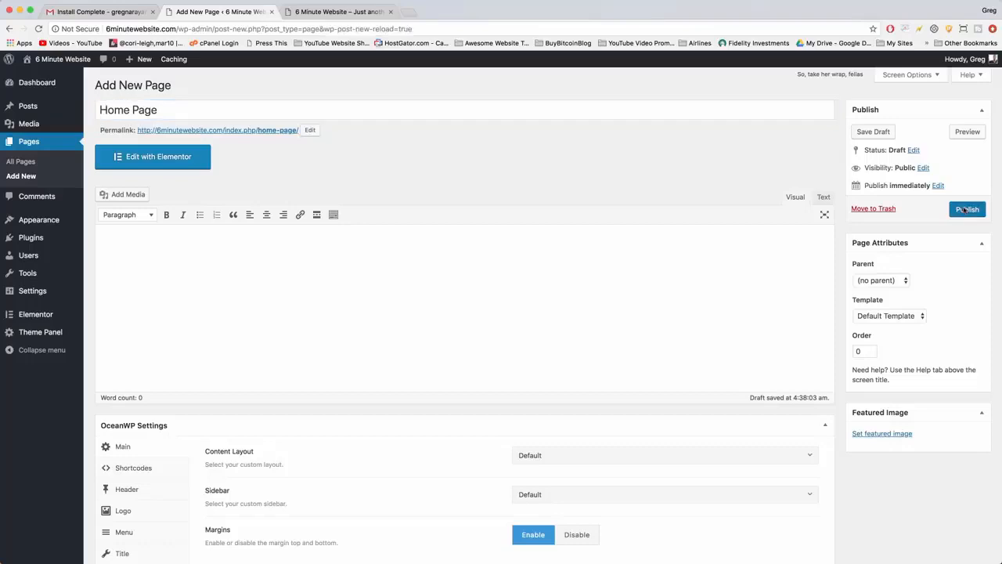
# Add another empty page titled "Blog" and publish it.
pyautogui.click(169, 86)
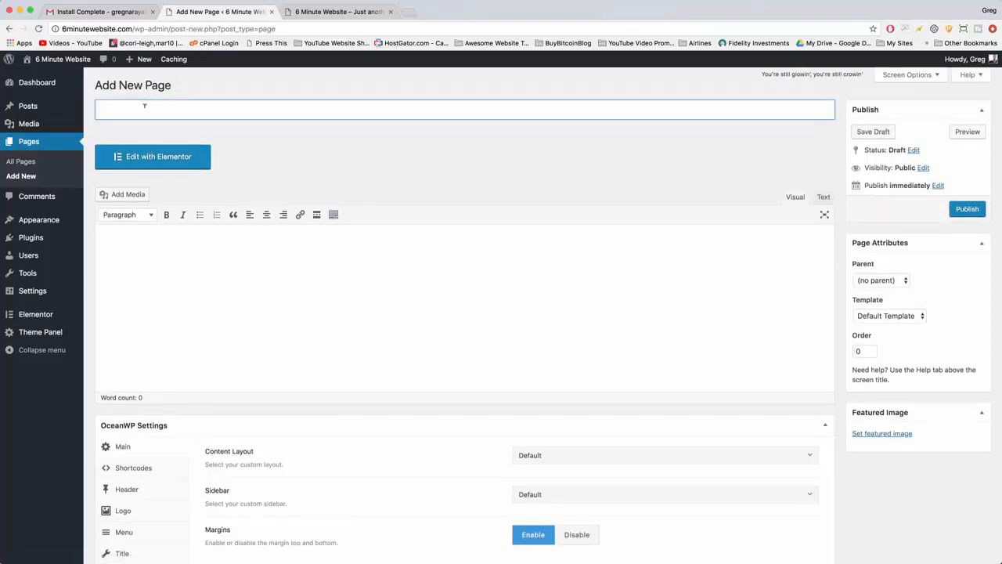
pyautogui.write('Blog')
pyautogui.click(245, 351)
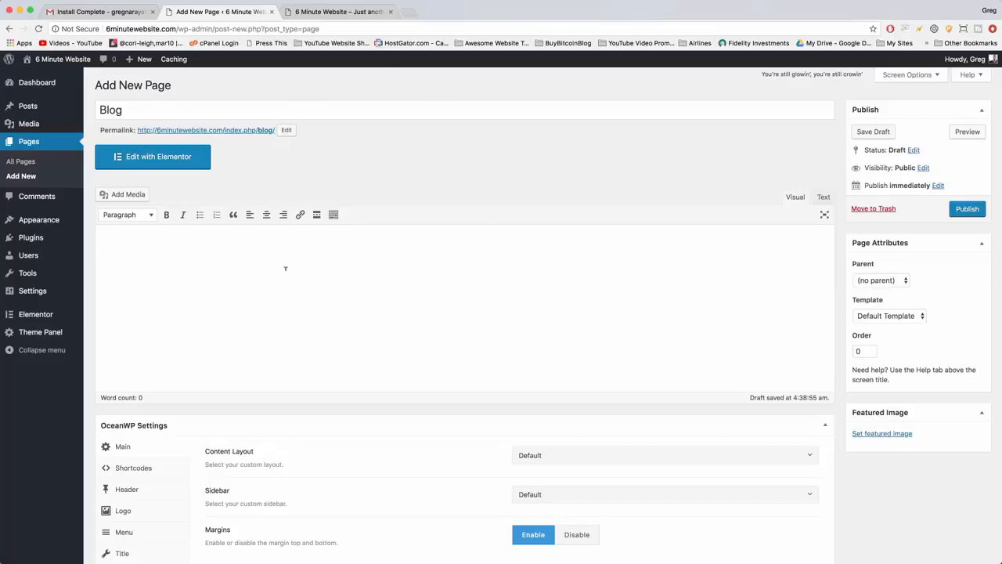
pyautogui.click(967, 208)
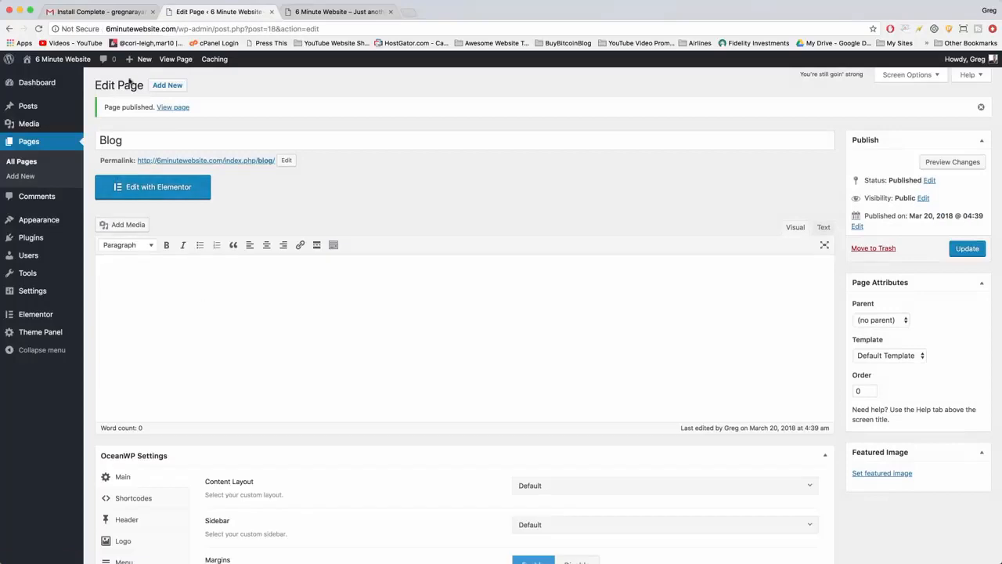
# Add another empty page titled "Coming Soon" and publish it.
pyautogui.click(166, 86)
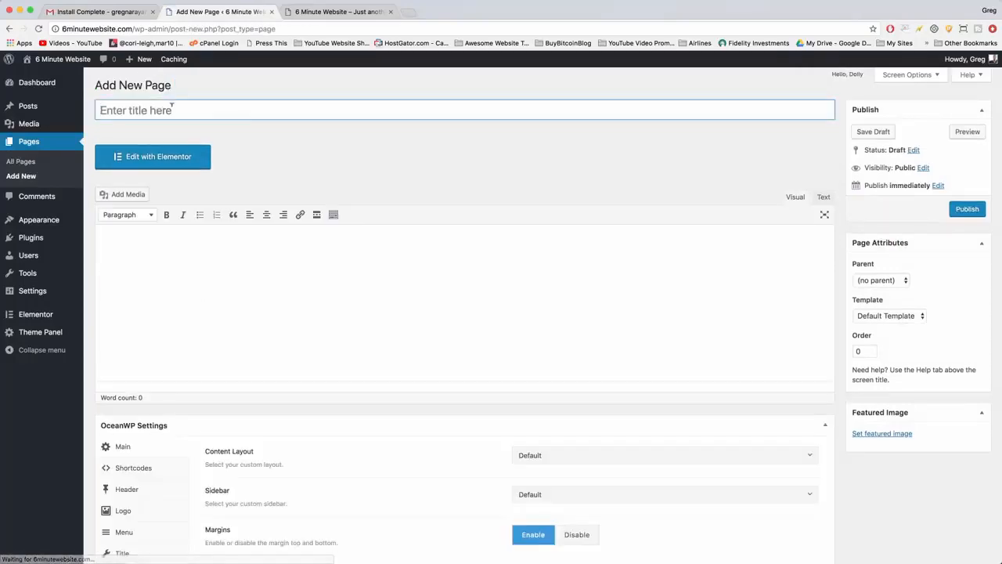
pyautogui.click(172, 108)
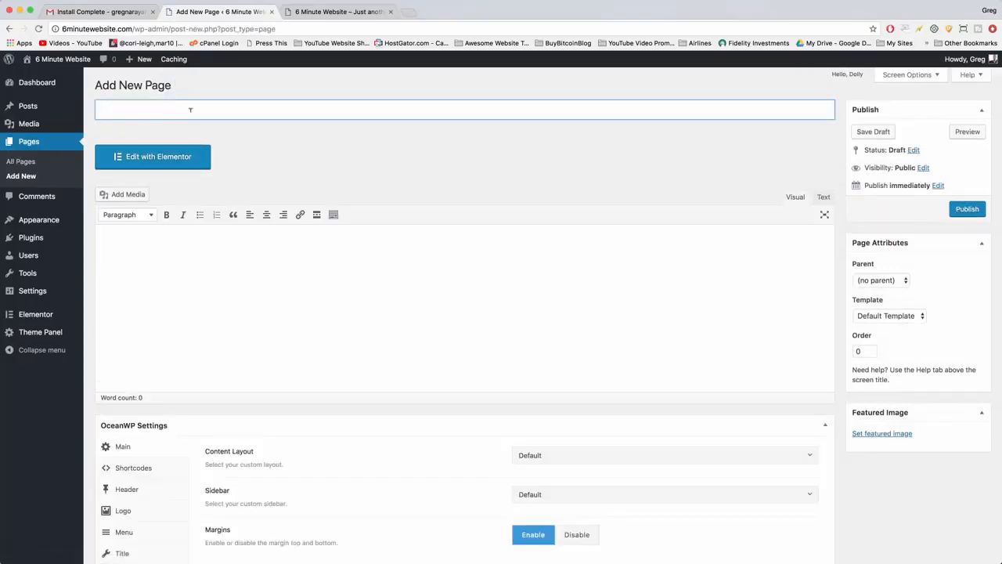
pyautogui.write('Coming Soon')
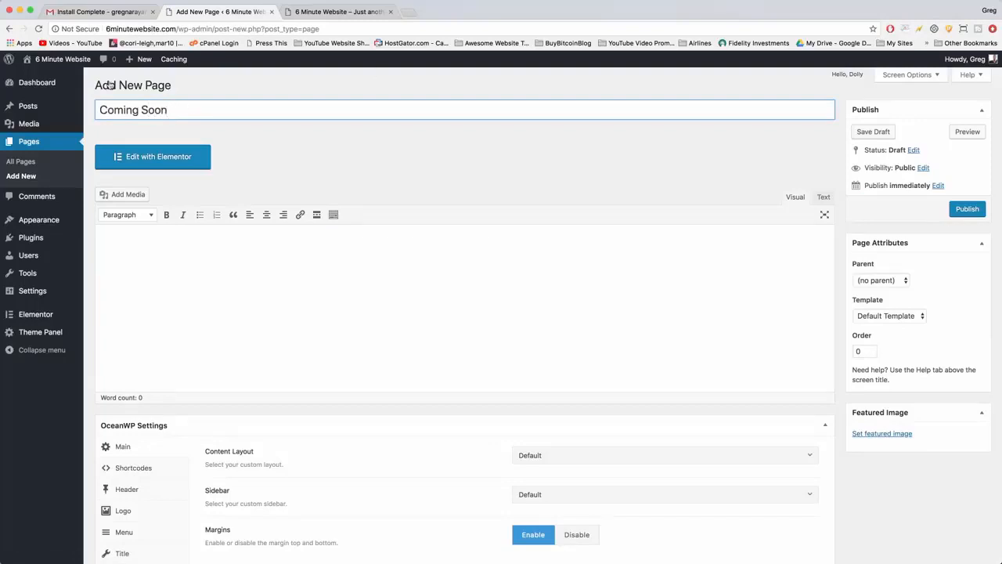
pyautogui.click(516, 273)
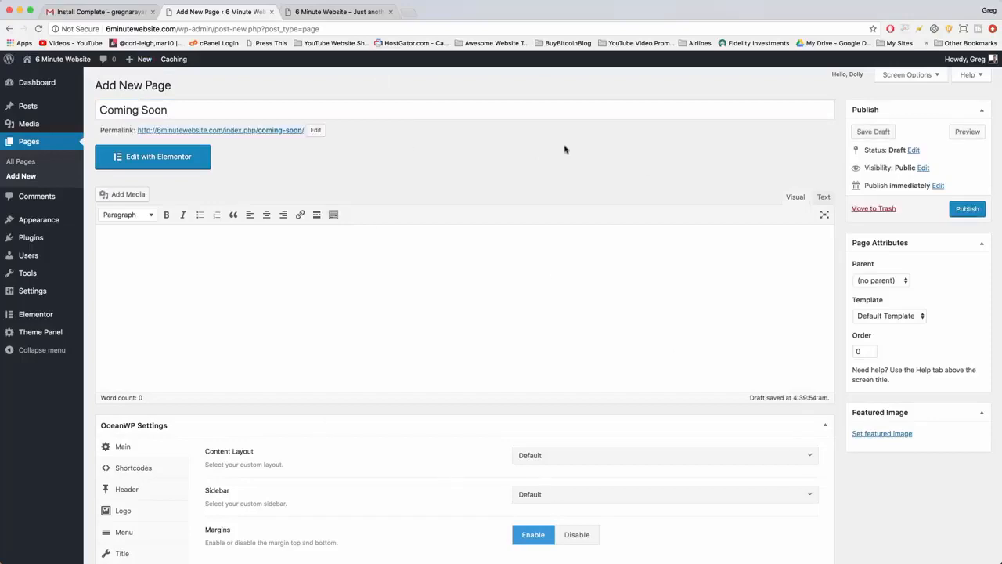
pyautogui.click(968, 209)
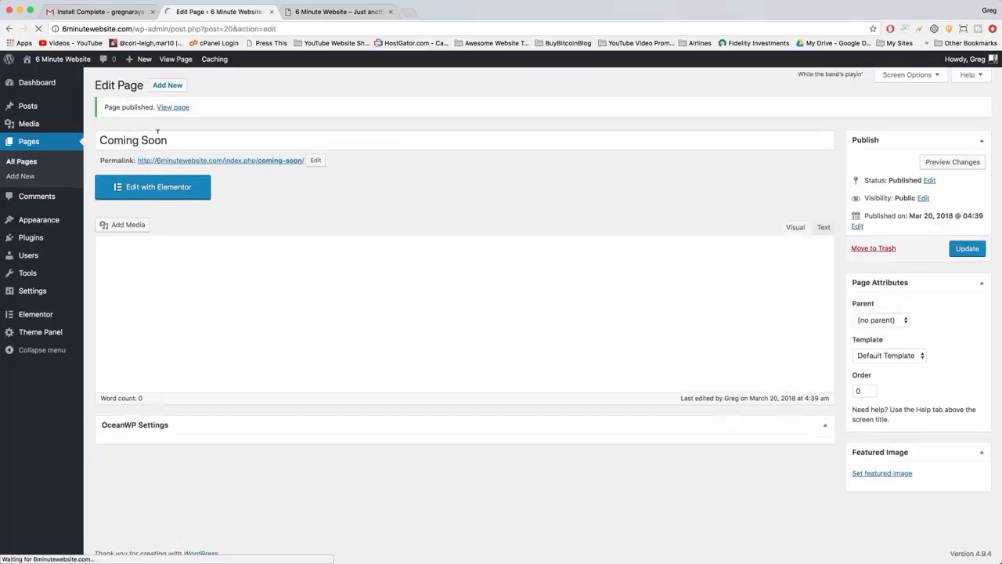
# In the site's Reading settings, make the homepage display a static page and choose Home Page as the homepage.
pyautogui.moveTo(46, 292)
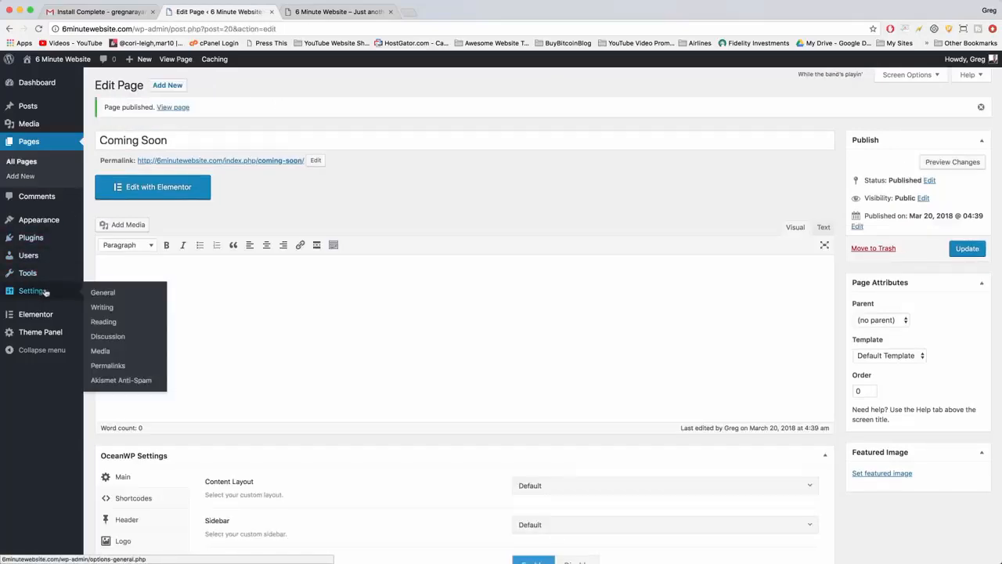
pyautogui.click(27, 290)
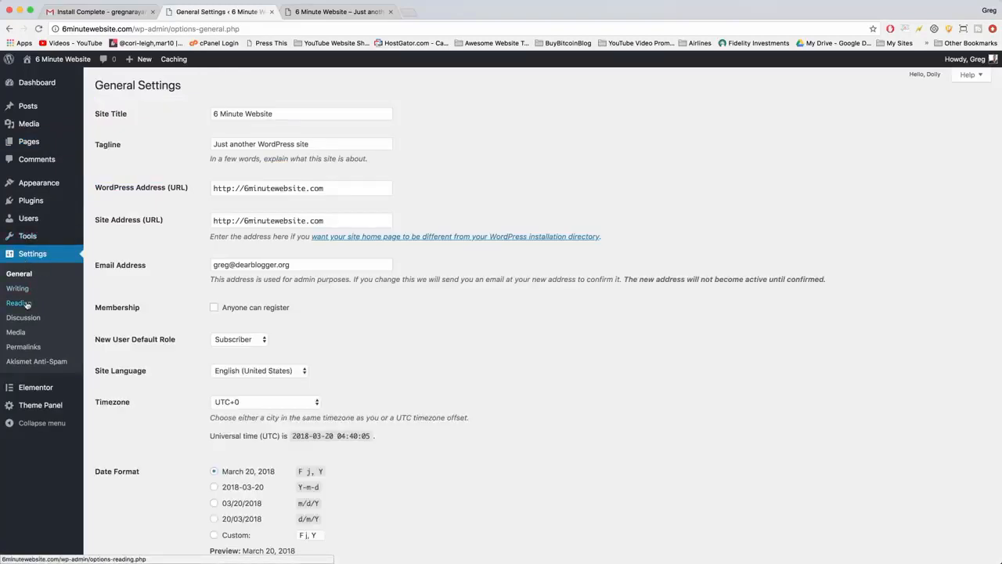
pyautogui.click(27, 304)
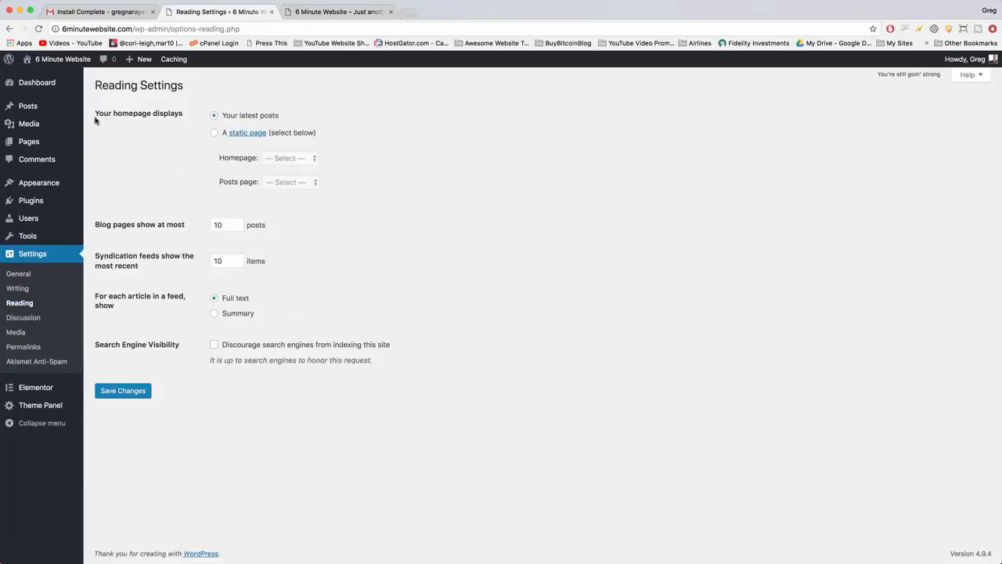
pyautogui.moveTo(104, 113); pyautogui.dragTo(194, 114)
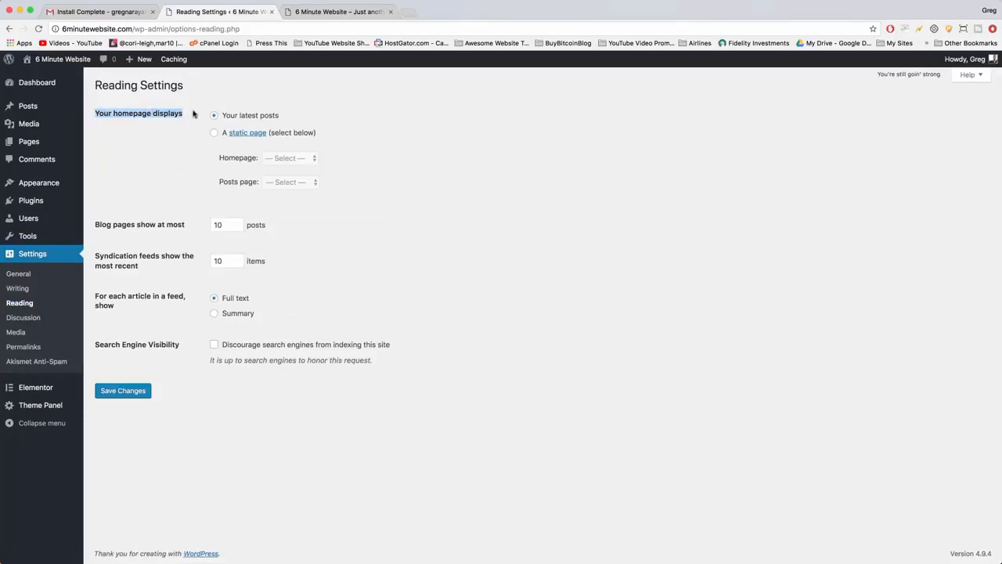
pyautogui.click(194, 114)
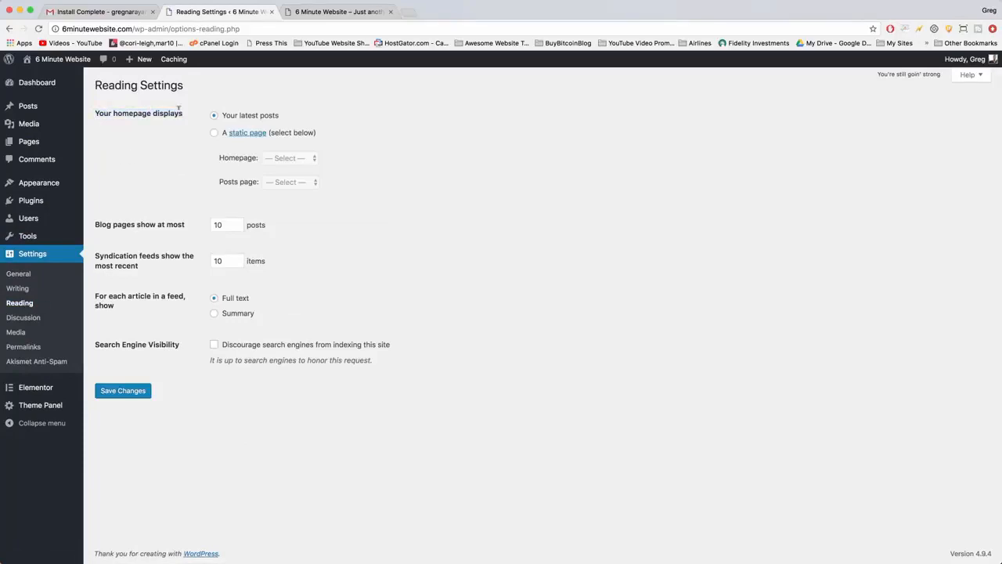
pyautogui.click(214, 132)
pyautogui.click(299, 162)
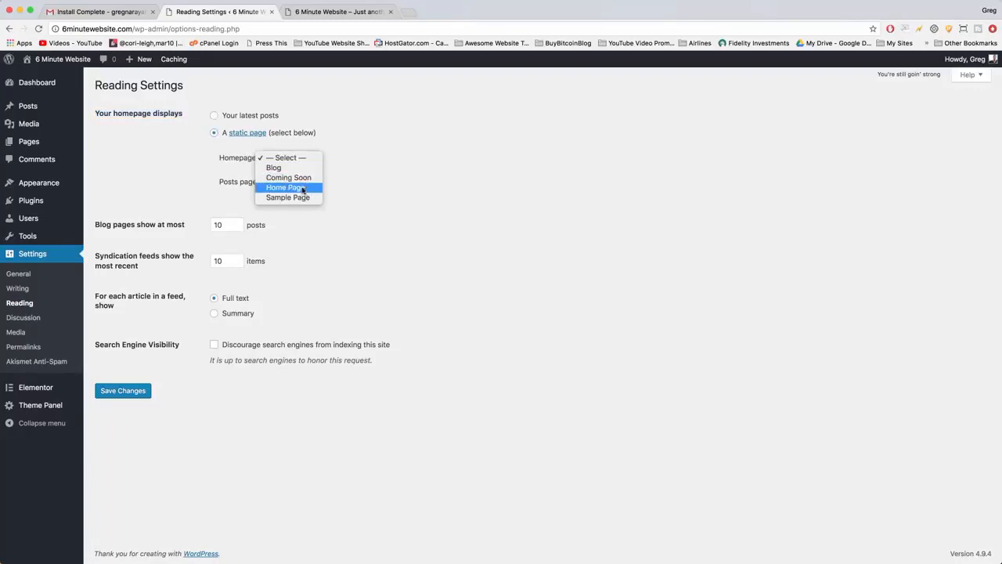
pyautogui.click(303, 190)
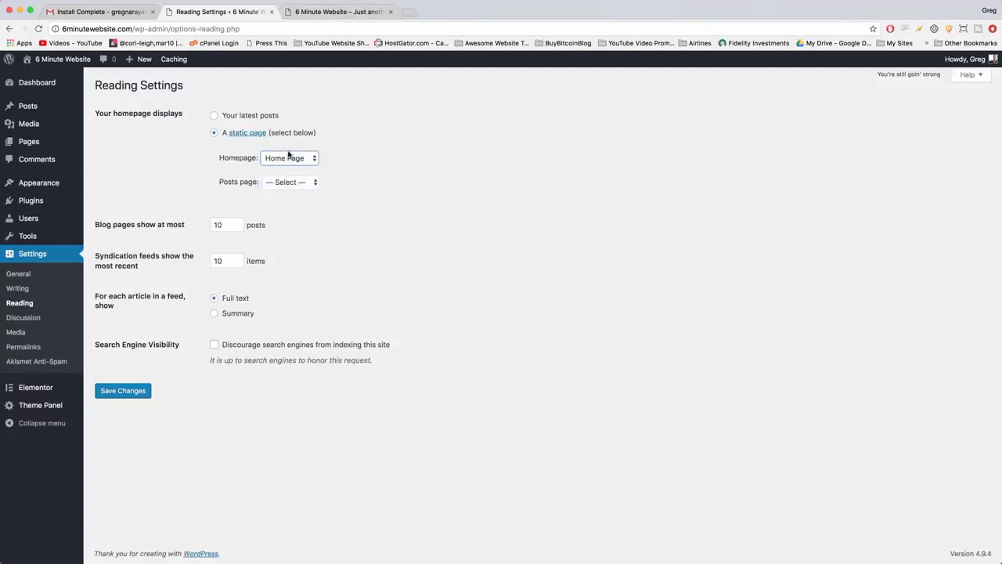
# Check the current front page of the site, set the posts page to Blog, and save the Reading settings.
pyautogui.click(333, 12)
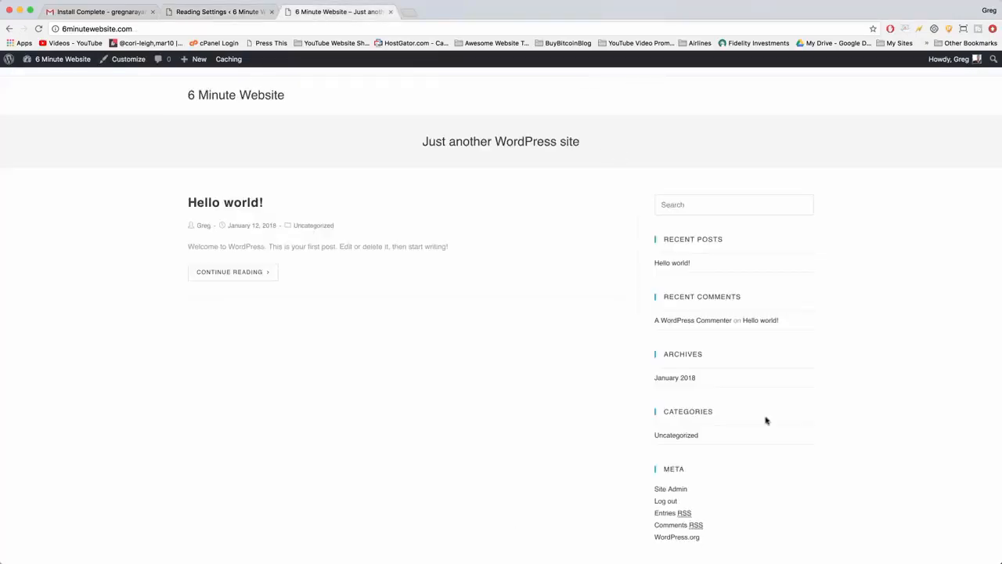
pyautogui.click(229, 11)
pyautogui.click(303, 182)
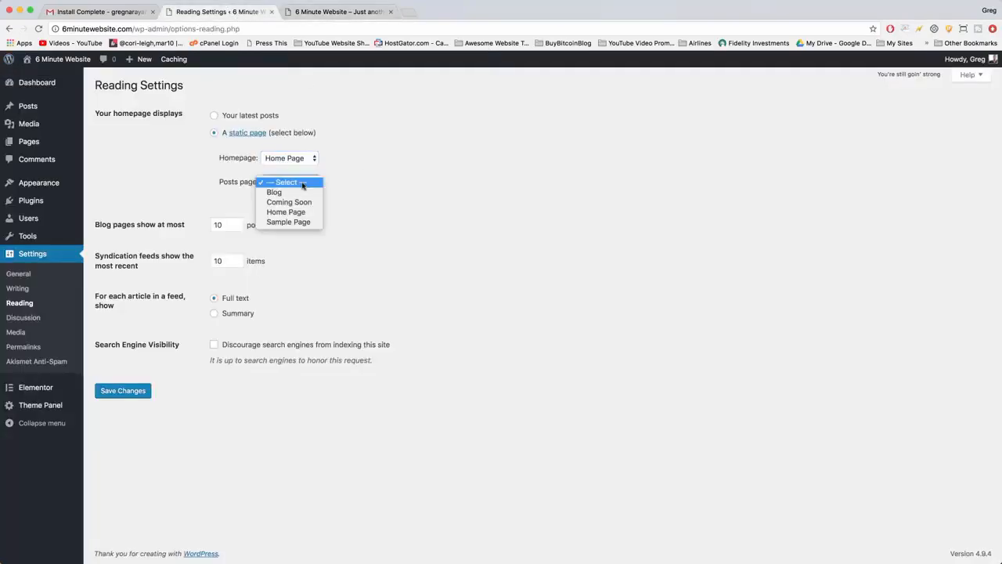
pyautogui.click(293, 193)
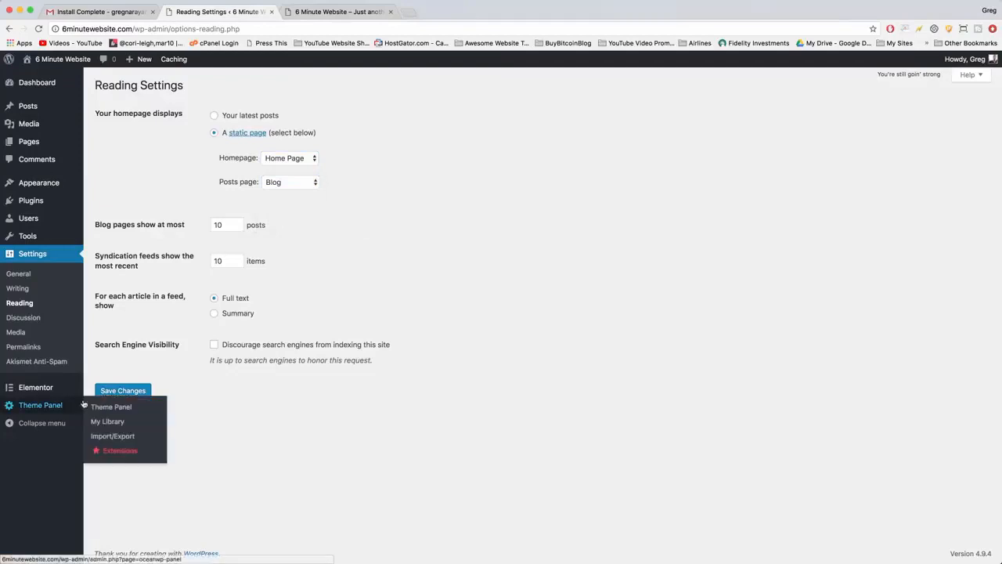
pyautogui.click(122, 393)
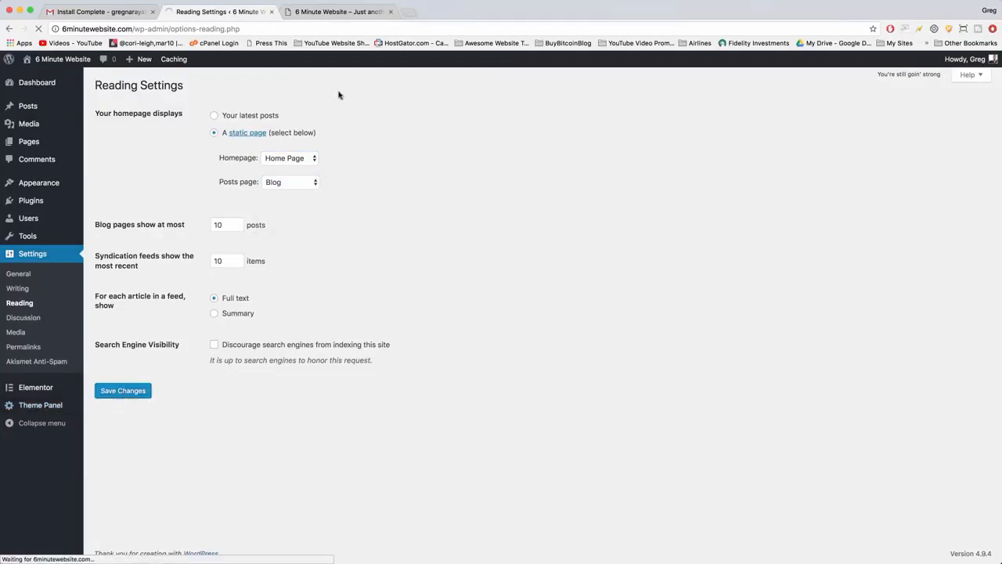
# View the site's new homepage and open Home Page for editing in Elementor.
pyautogui.click(337, 13)
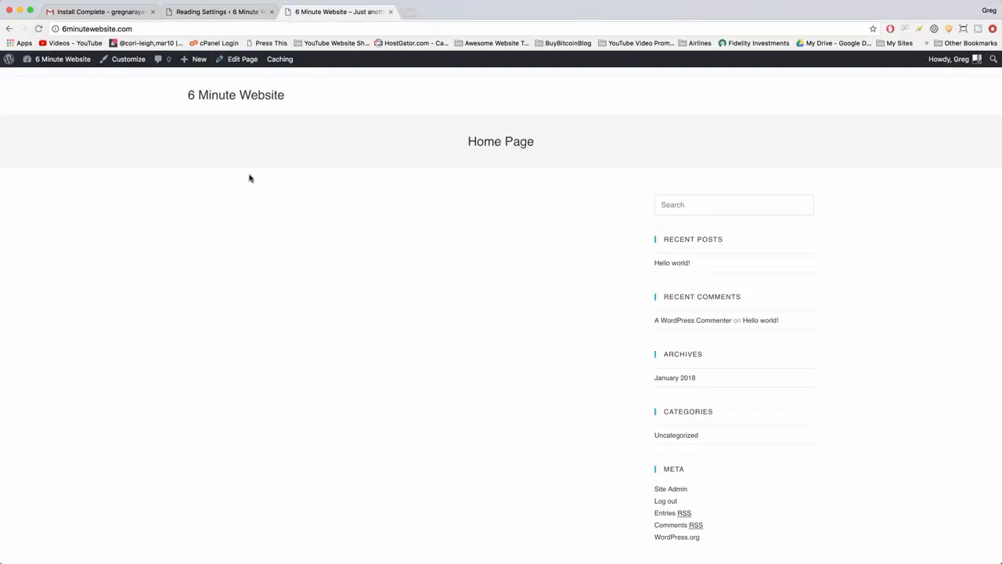
pyautogui.click(244, 62)
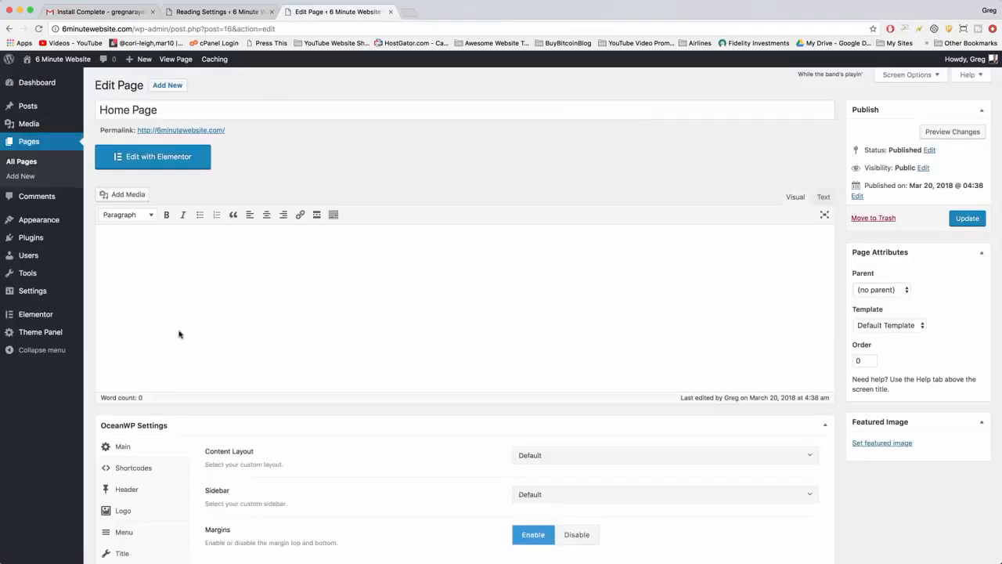
pyautogui.click(199, 159)
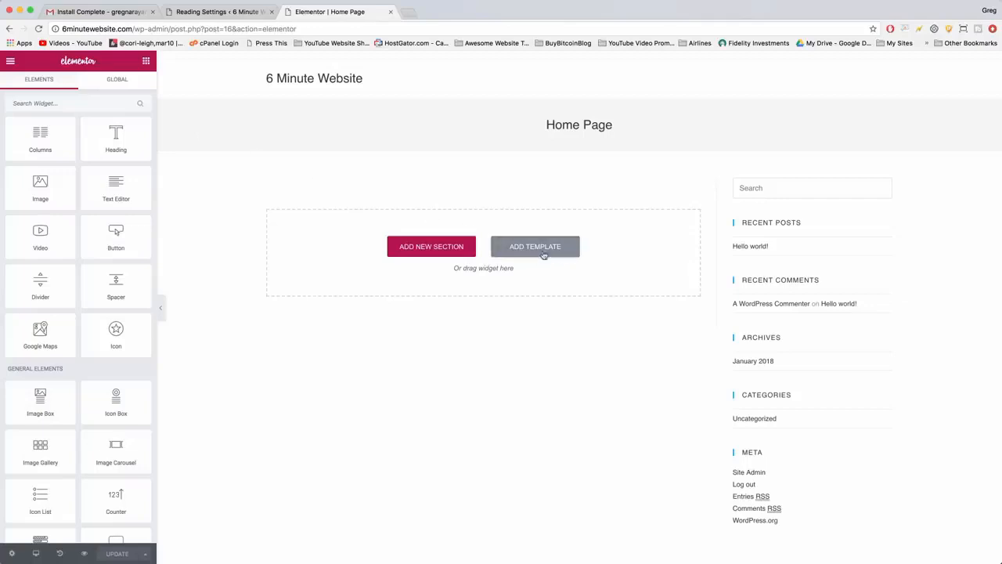
# Open Elementor's template library from the empty Home Page and look through the predesigned templates for a free homepage design.
pyautogui.click(563, 250)
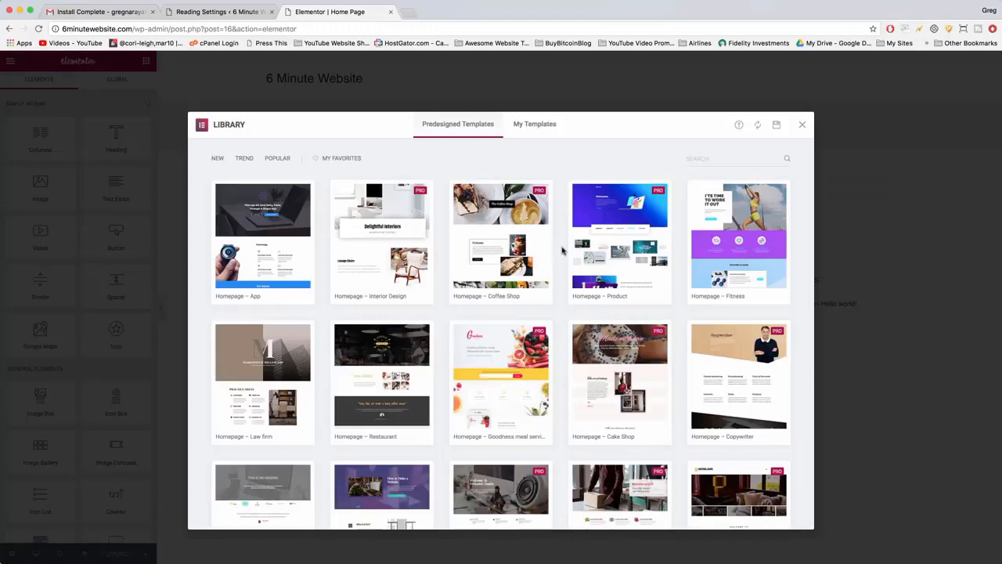
pyautogui.scroll(-3, 563, 250)
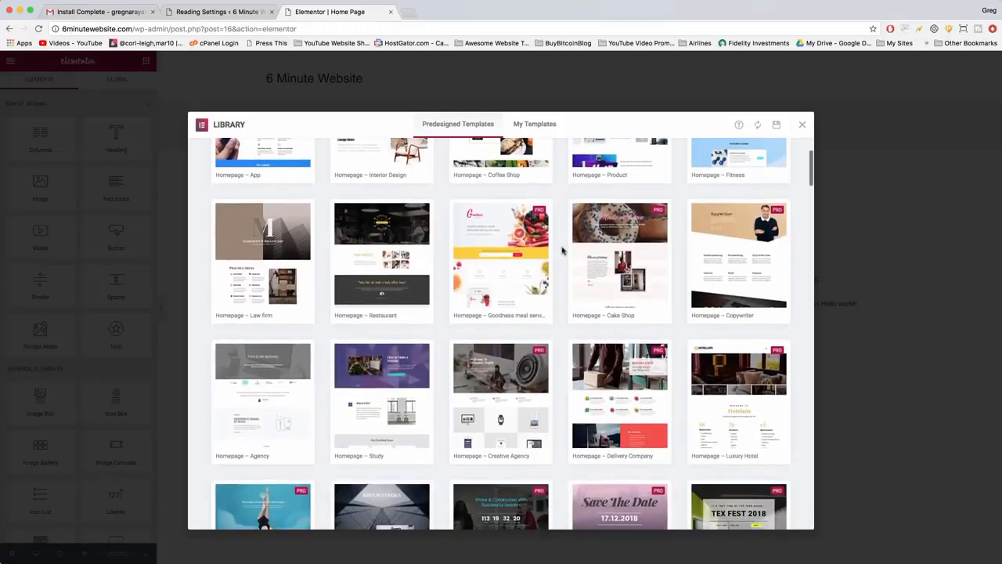
pyautogui.scroll(-5, 563, 250)
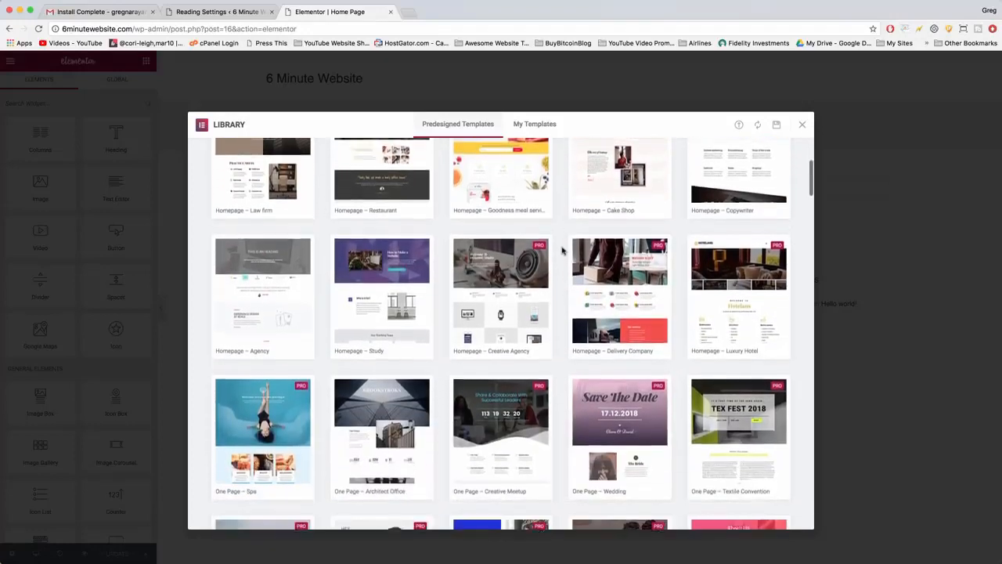
pyautogui.scroll(-3, 562, 250)
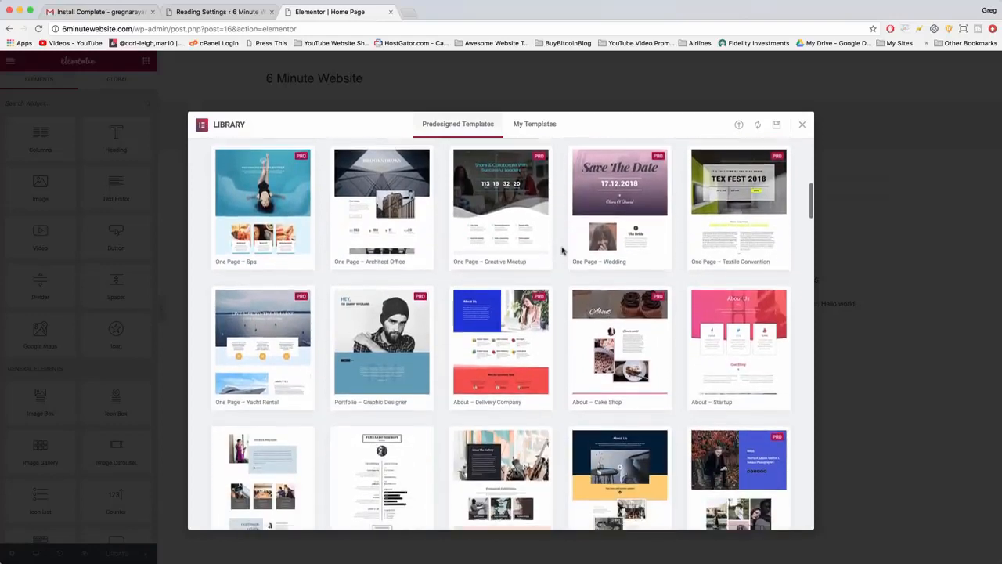
pyautogui.scroll(10, 562, 250)
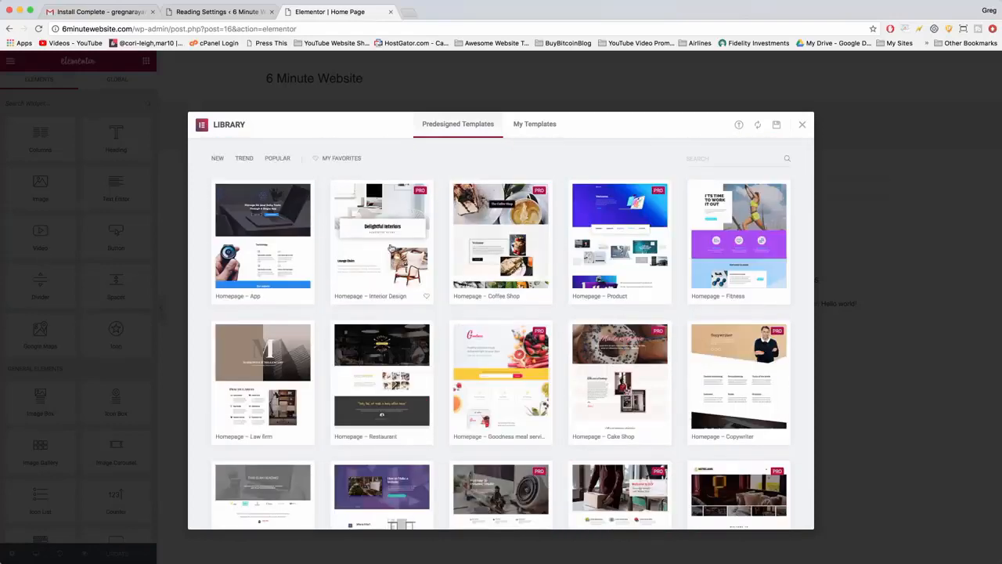
pyautogui.moveTo(212, 240)
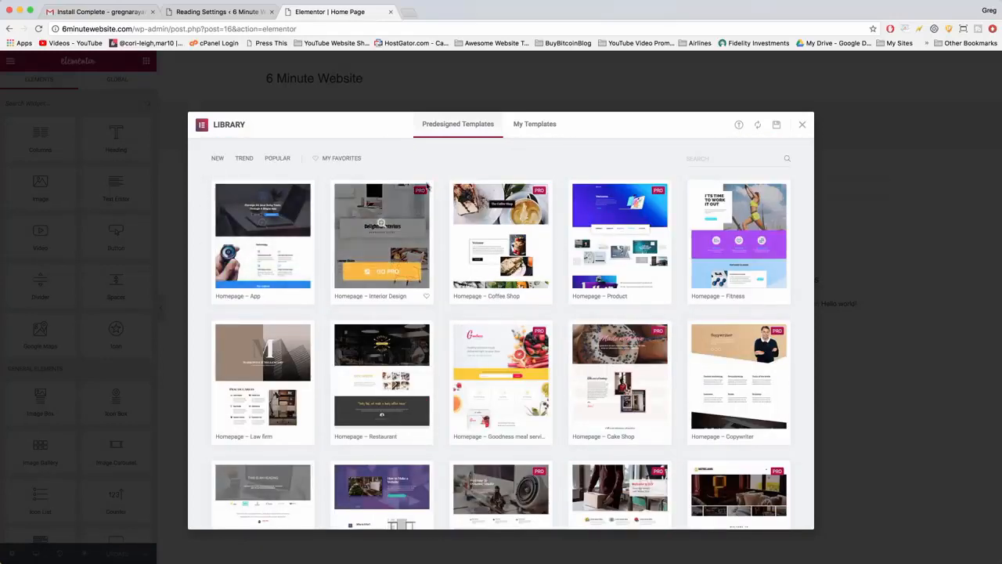
pyautogui.scroll(-4, 444, 406)
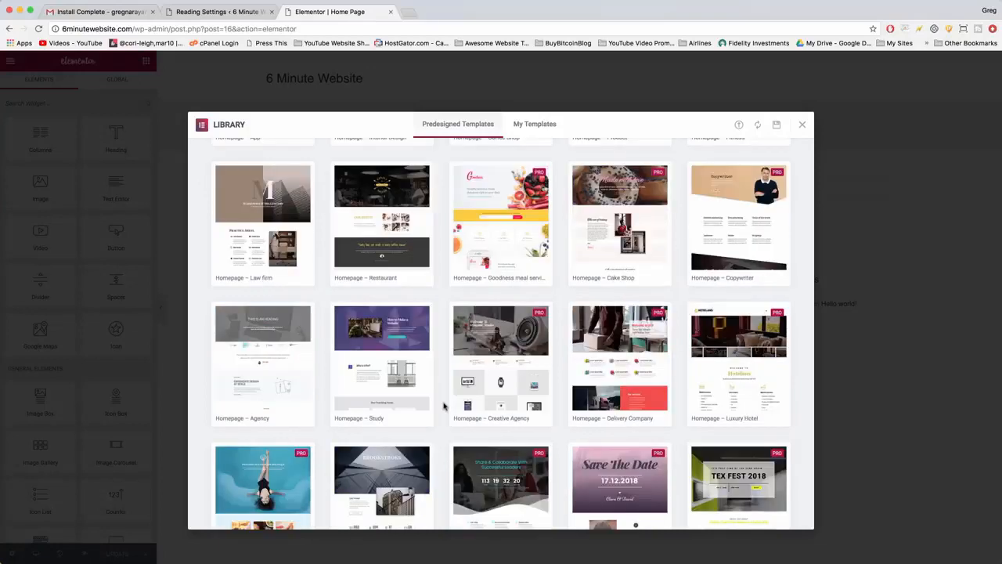
pyautogui.moveTo(392, 321)
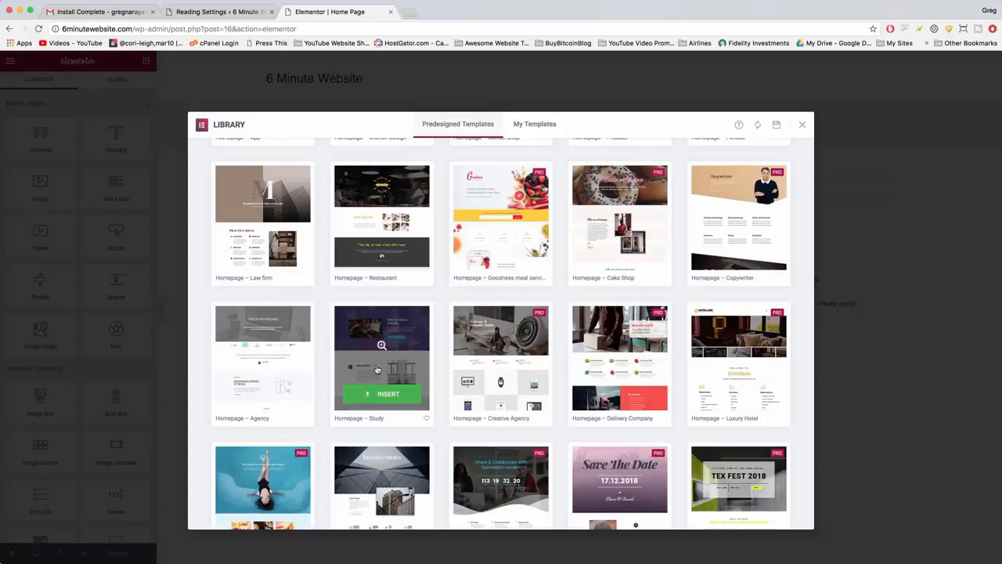
# Preview the full "Homepage – Study" template and insert it into Home Page.
pyautogui.click(376, 369)
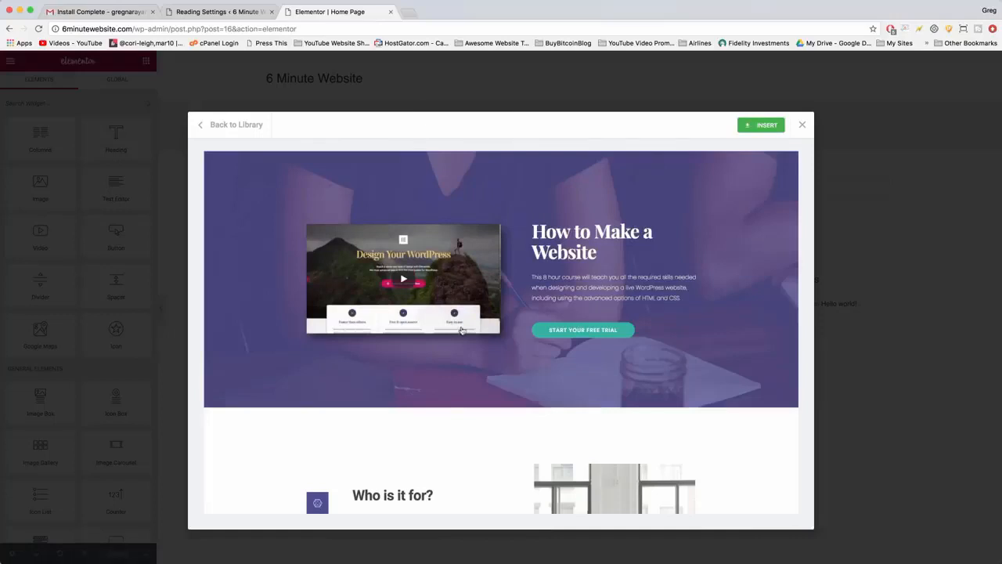
pyautogui.scroll(-5, 463, 332)
pyautogui.scroll(-10, 463, 331)
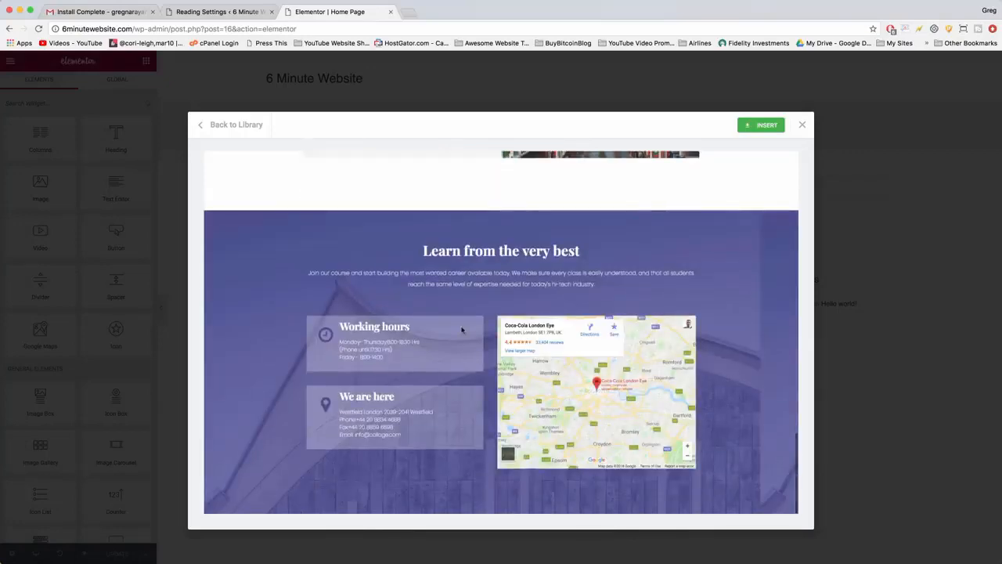
pyautogui.scroll(10, 532, 273)
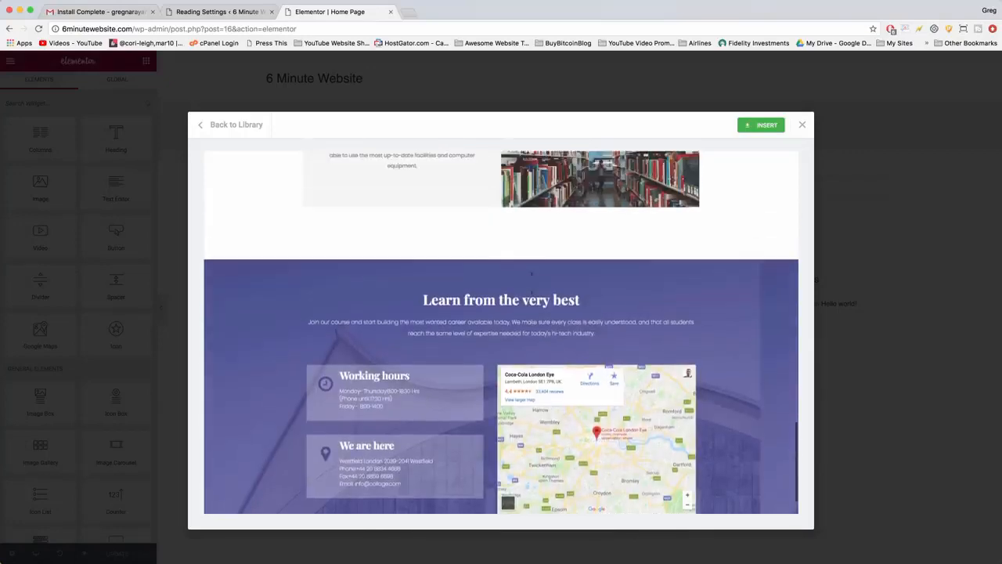
pyautogui.scroll(5, 531, 273)
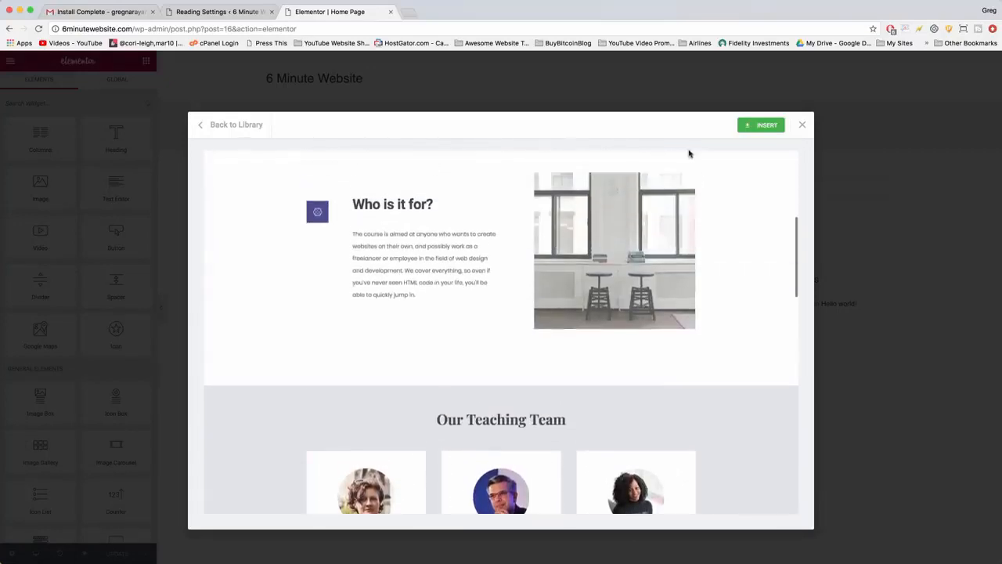
pyautogui.click(762, 126)
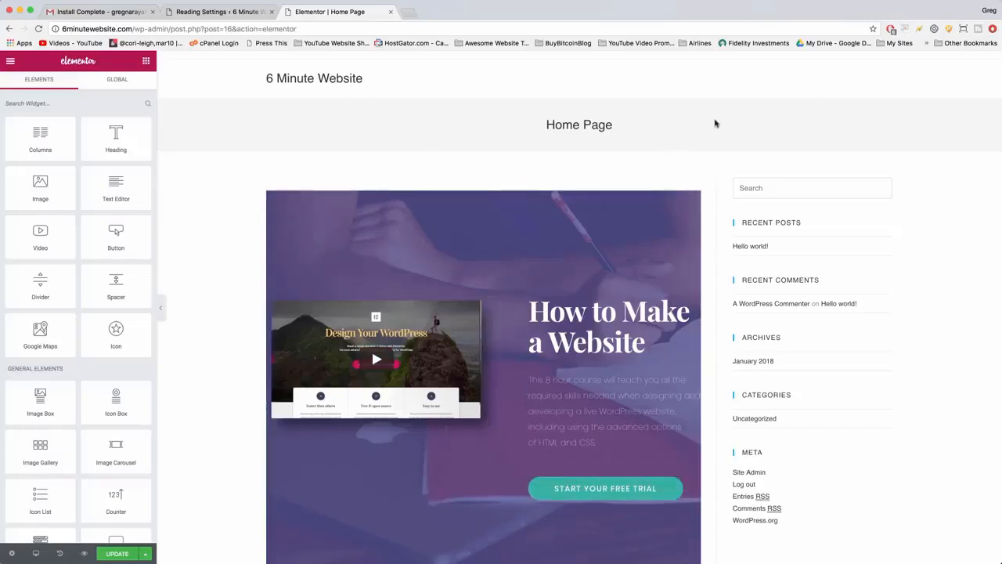
# Update Home Page with the inserted template and exit the Elementor editor to the dashboard.
pyautogui.click(118, 554)
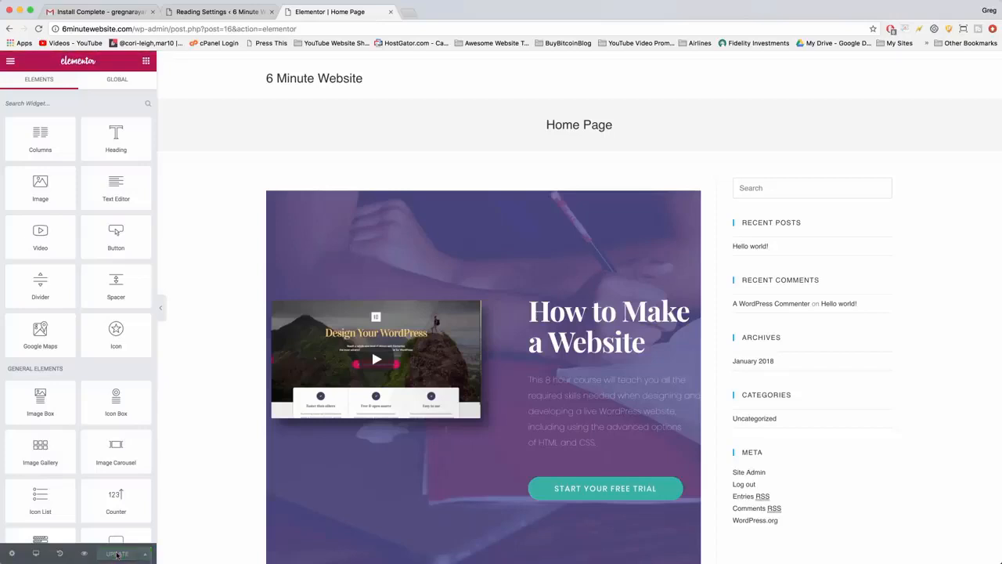
pyautogui.click(11, 61)
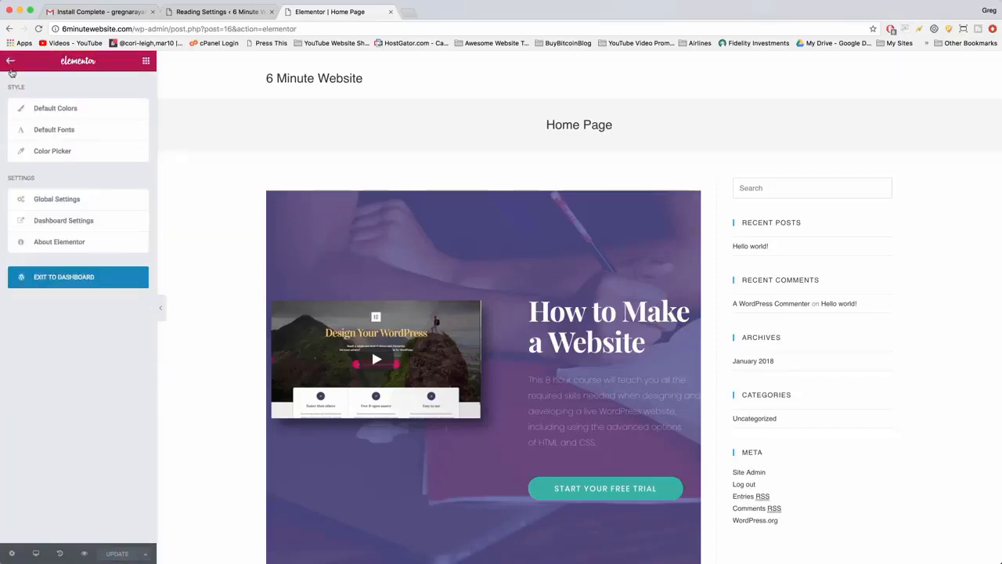
pyautogui.click(62, 278)
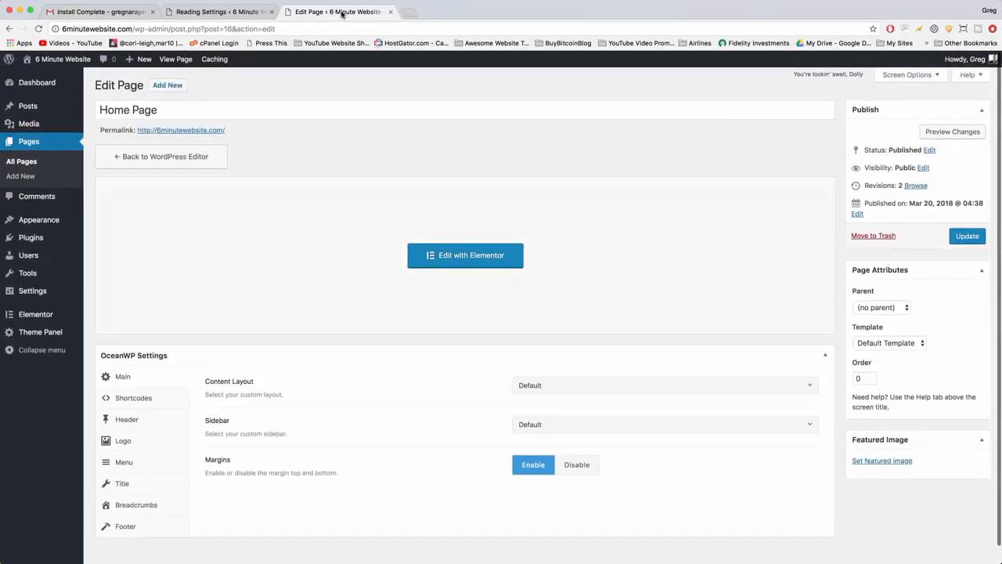
# Load 6minutewebsite.com in a new browser tab, look over the live homepage, and return to the Home Page edit screen.
pyautogui.click(408, 15)
pyautogui.write('6minutewebsite.com')
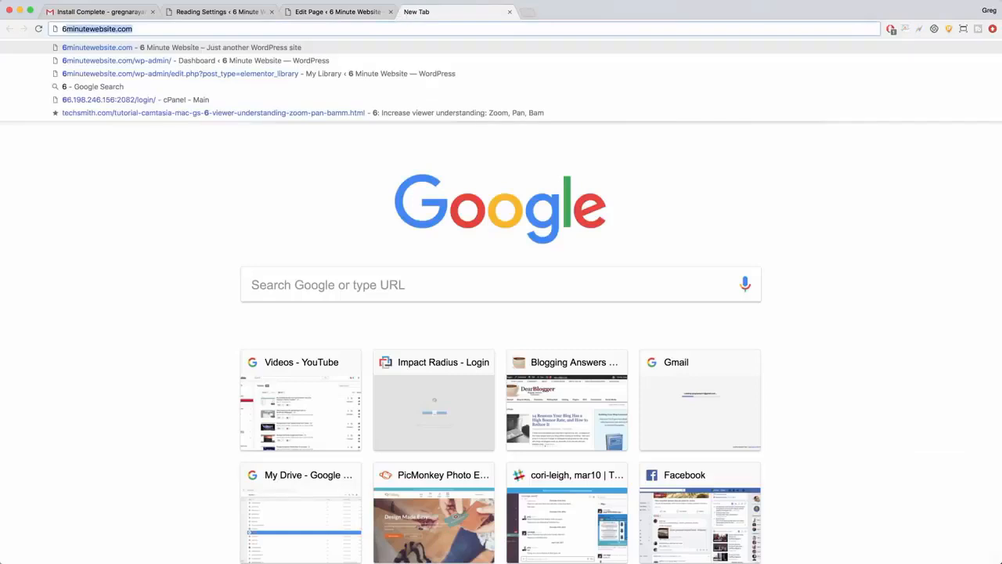
pyautogui.press('Return')
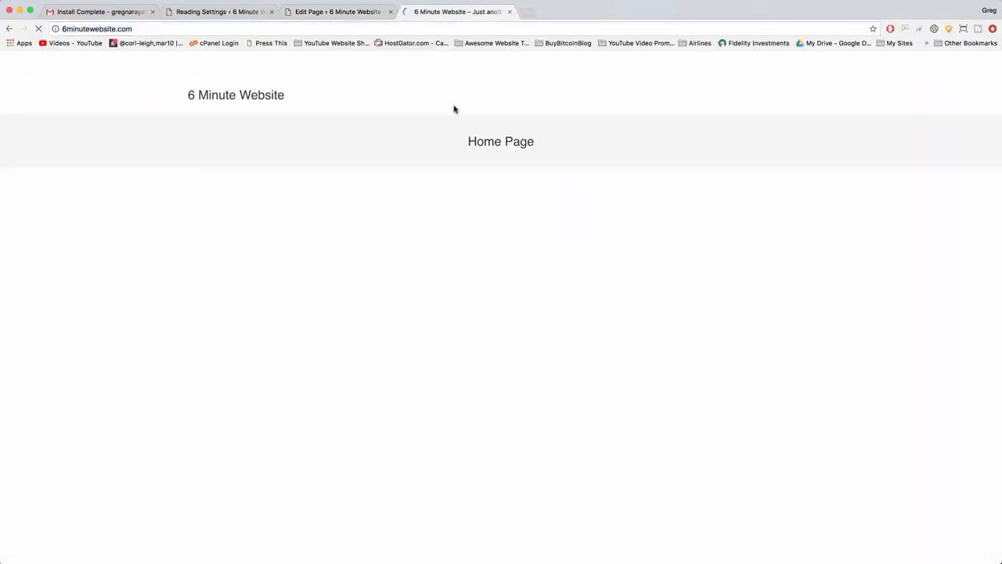
pyautogui.scroll(-5, 548, 180)
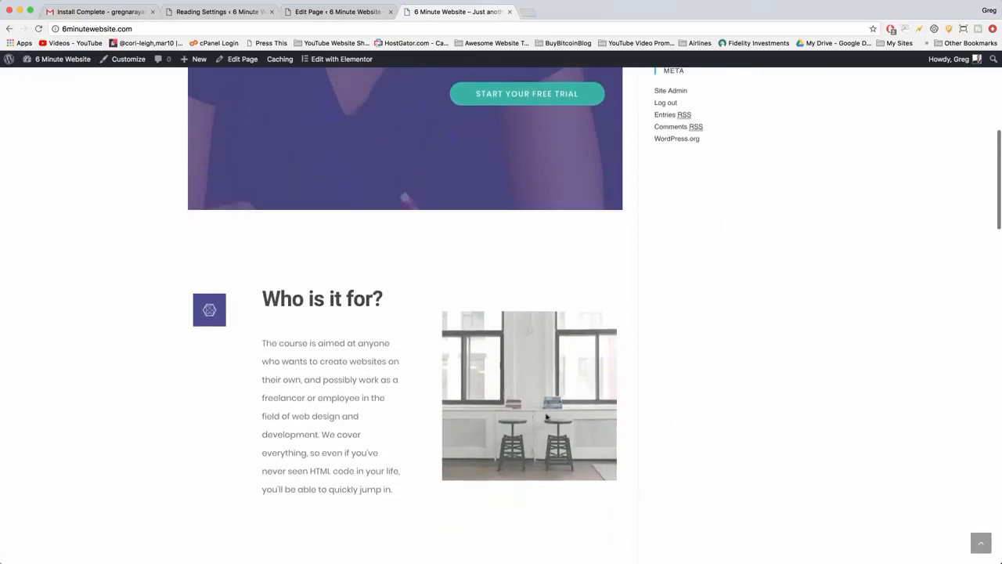
pyautogui.scroll(5, 547, 417)
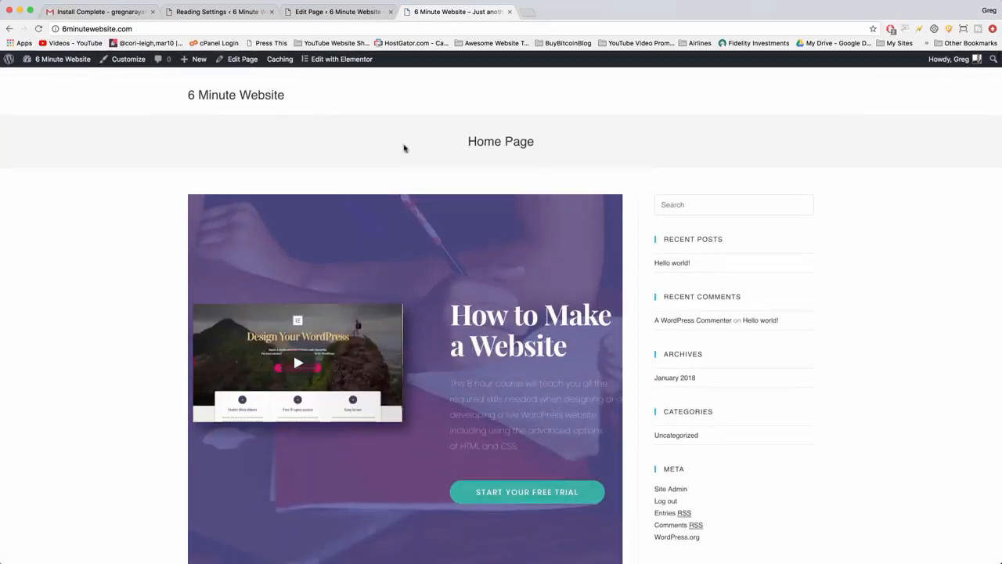
pyautogui.click(340, 9)
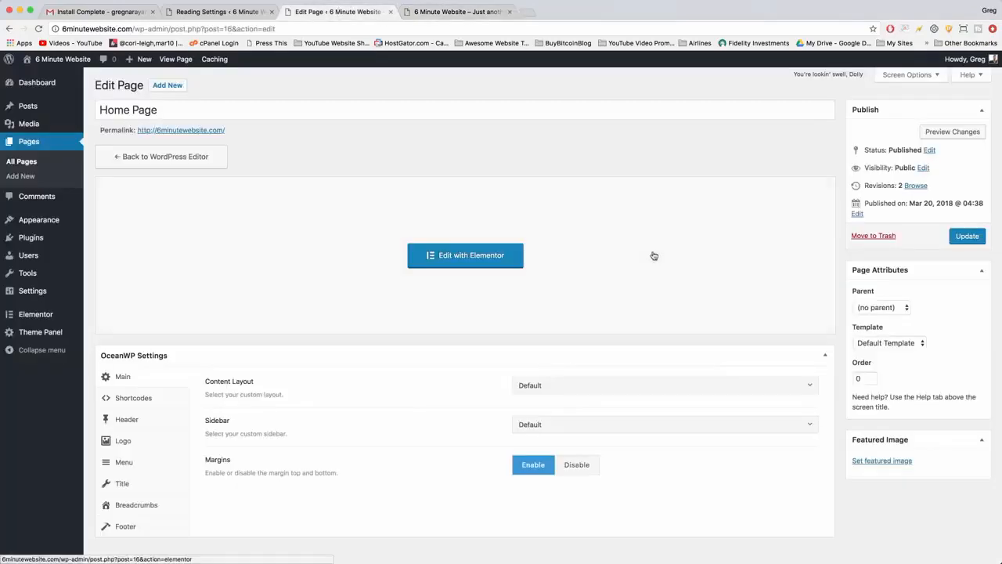
# Set Home Page's page template to Elementor Canvas and update the page.
pyautogui.click(869, 343)
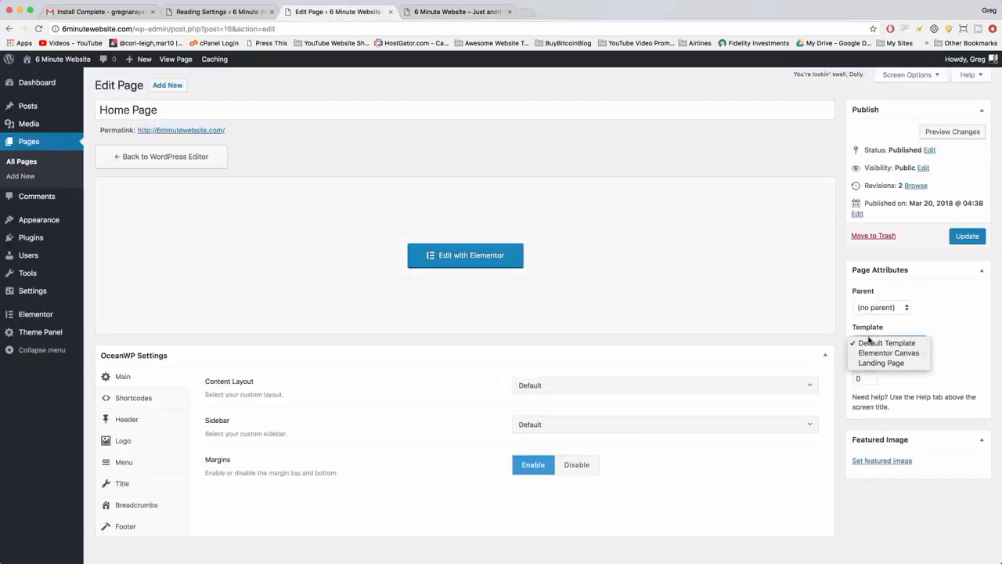
pyautogui.click(870, 354)
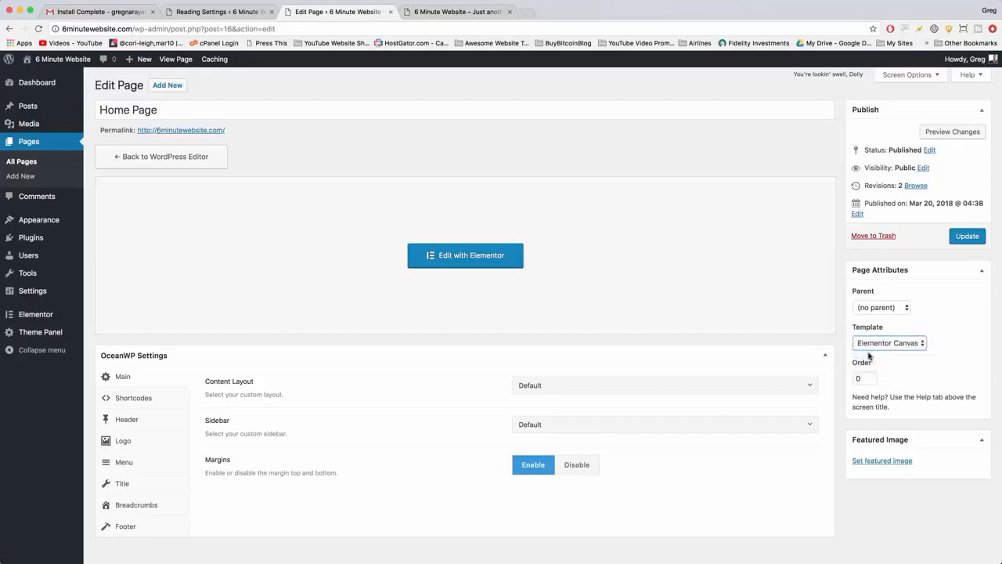
pyautogui.click(962, 238)
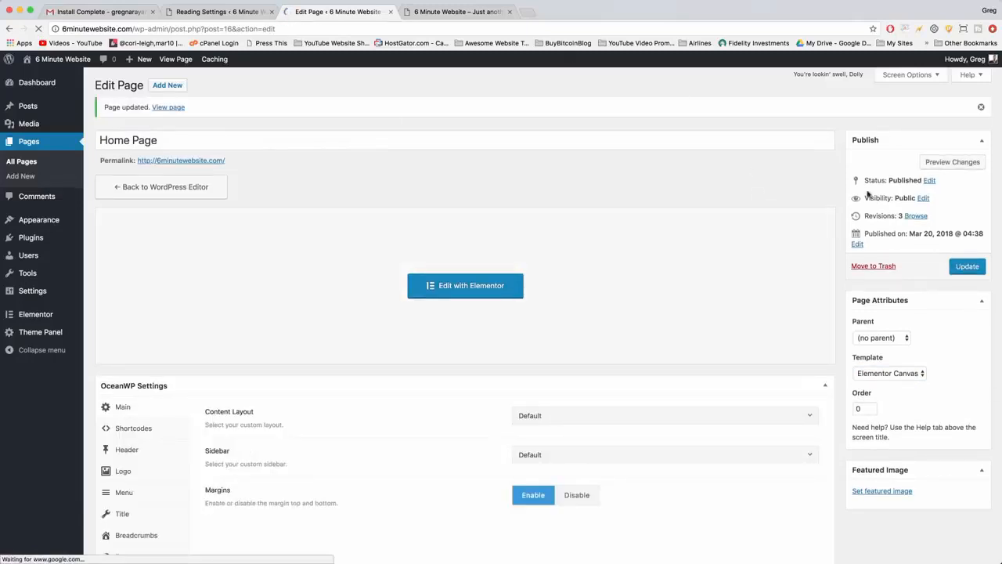
# Reload the live 6minutewebsite.com homepage and check its layout from the hero section down to the contact section and back.
pyautogui.click(479, 11)
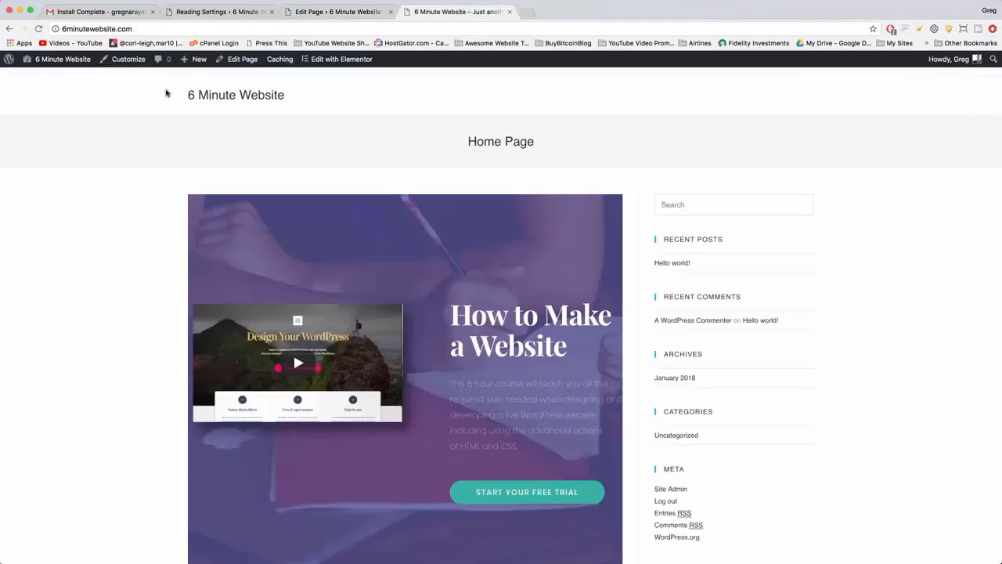
pyautogui.click(37, 29)
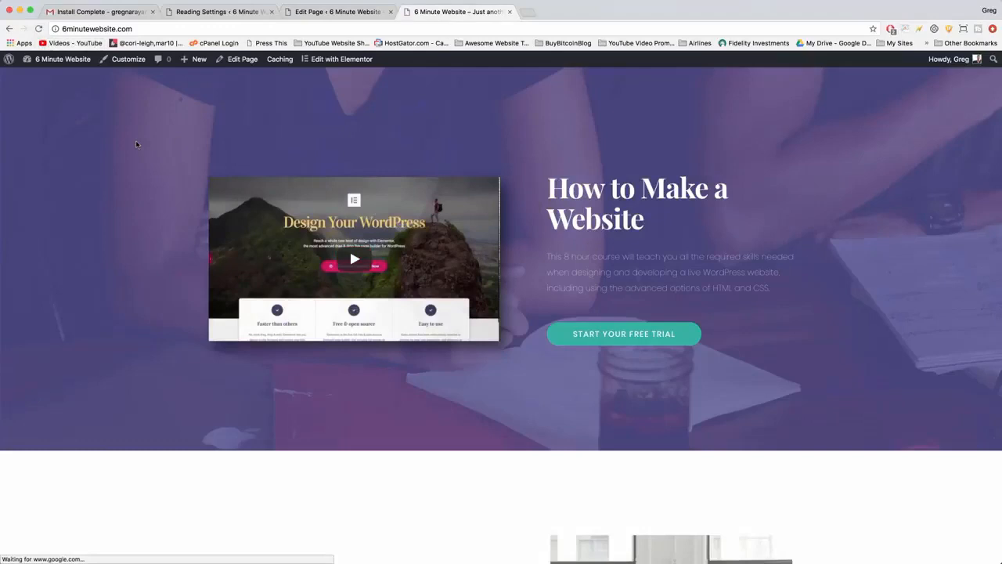
pyautogui.scroll(-5, 136, 144)
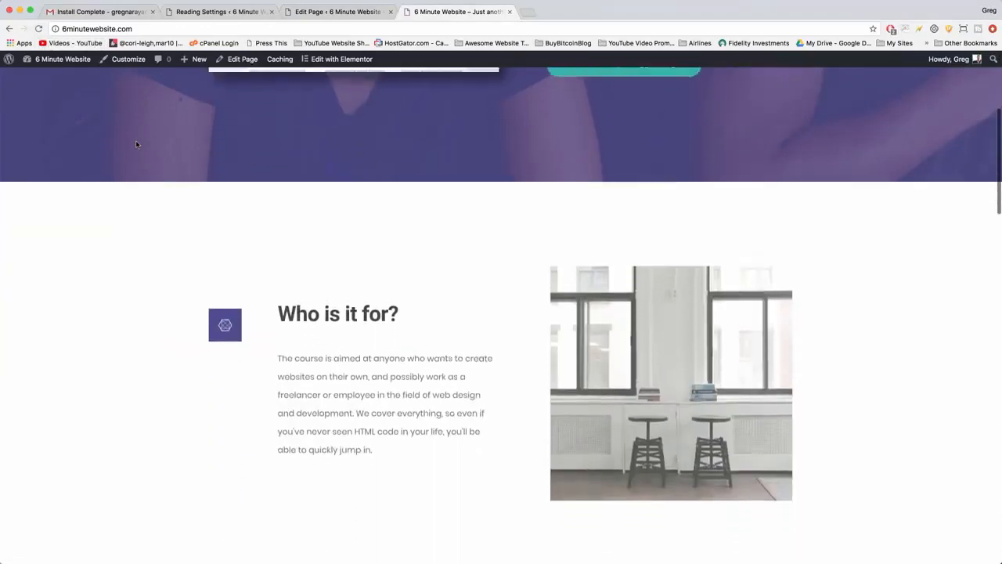
pyautogui.scroll(-3, 137, 144)
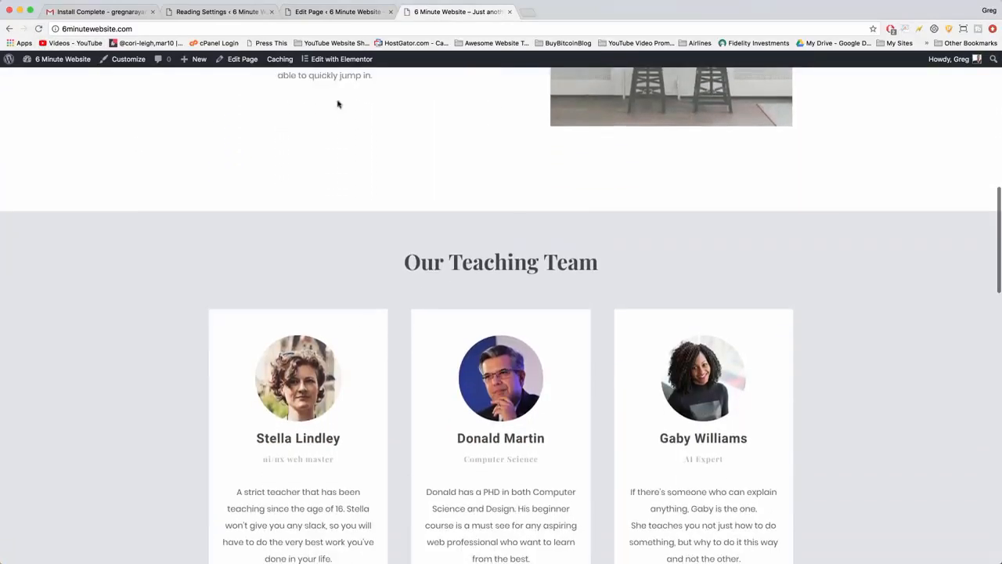
pyautogui.scroll(-5, 220, 189)
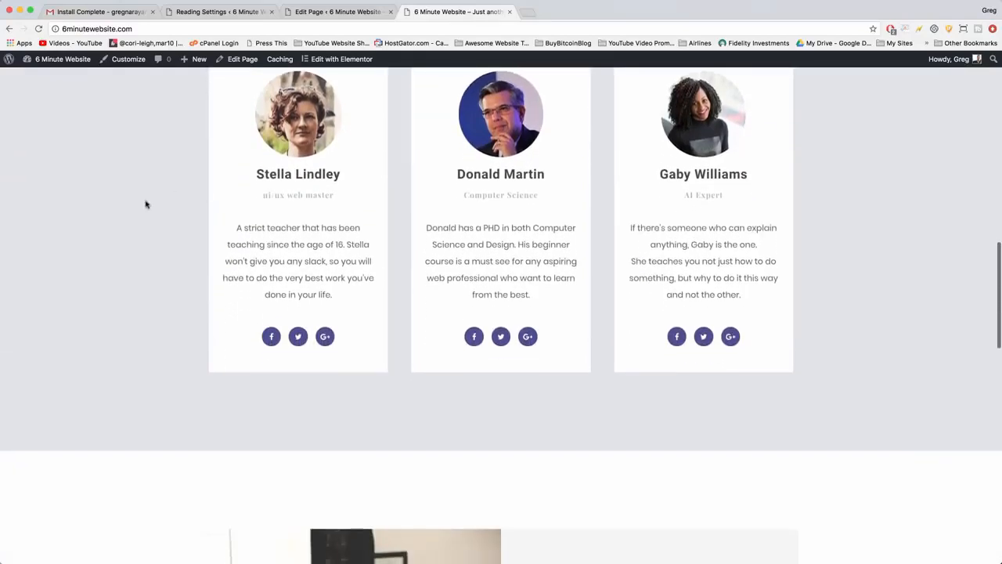
pyautogui.scroll(-7, 145, 204)
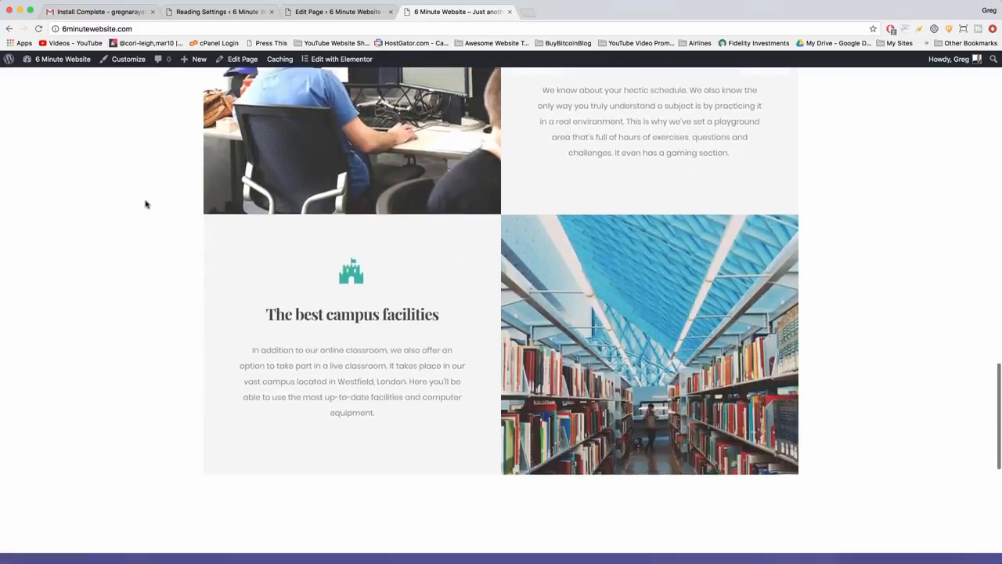
pyautogui.scroll(-4, 144, 205)
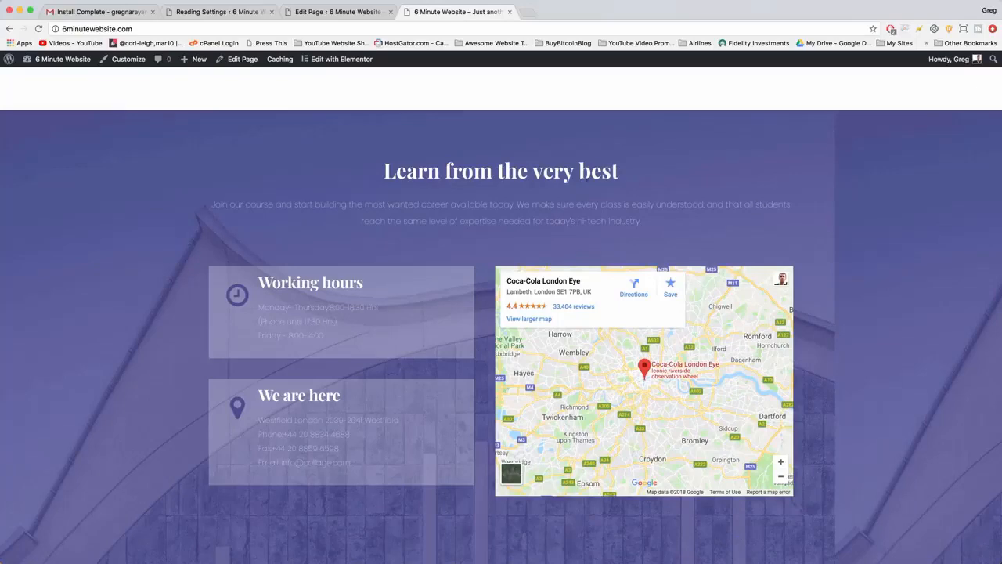
pyautogui.scroll(3, 501, 337)
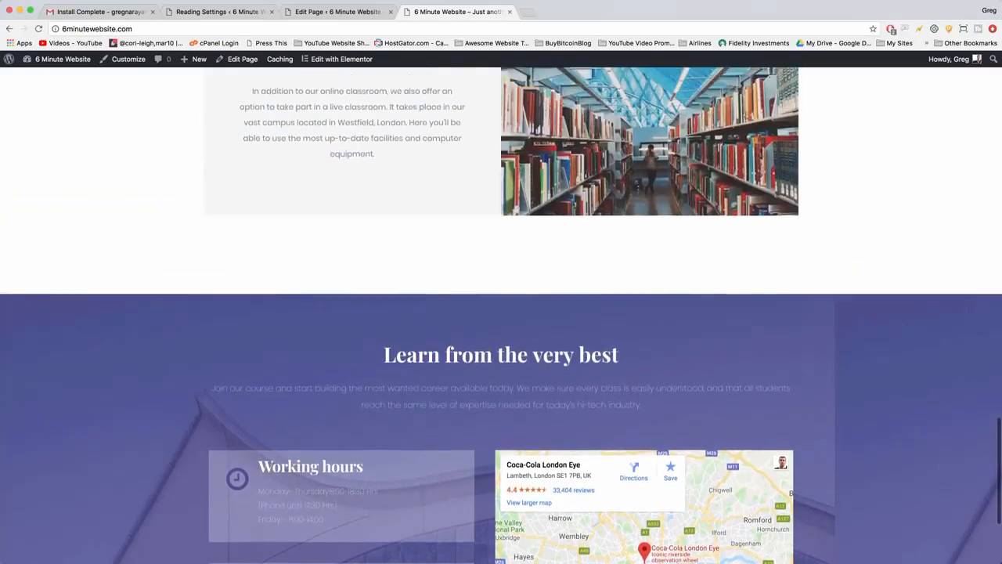
pyautogui.scroll(10, 586, 180)
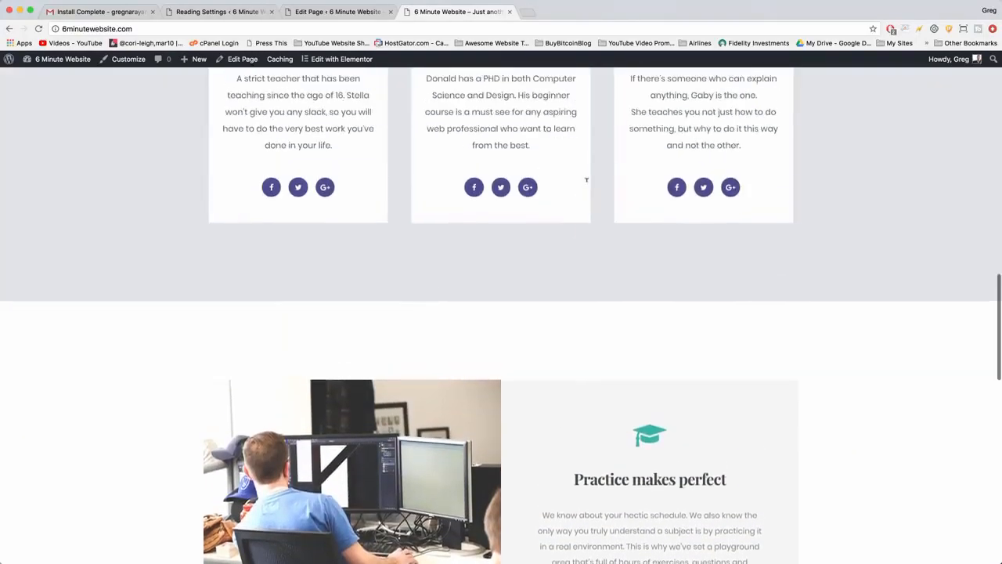
pyautogui.scroll(10, 587, 180)
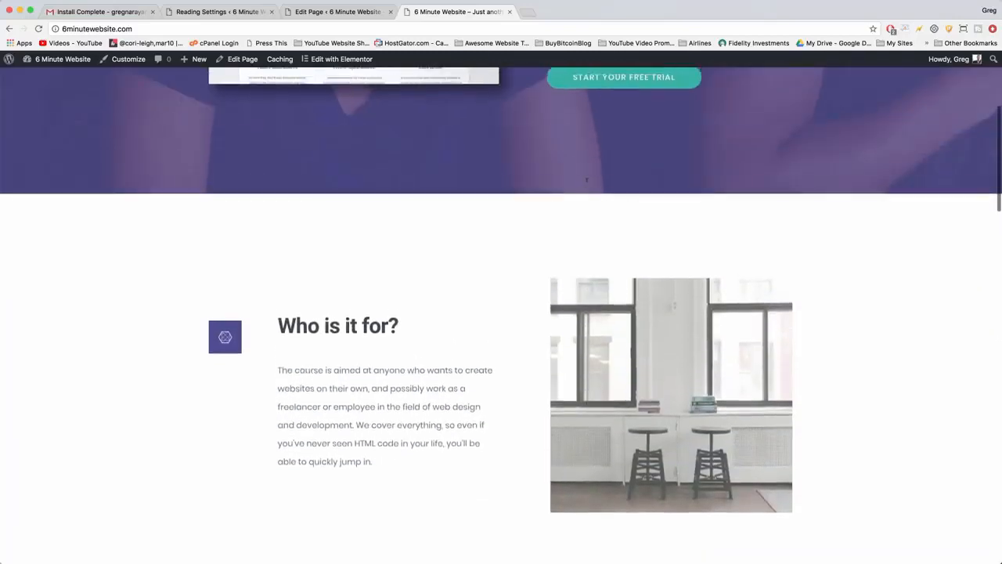
pyautogui.scroll(5, 587, 180)
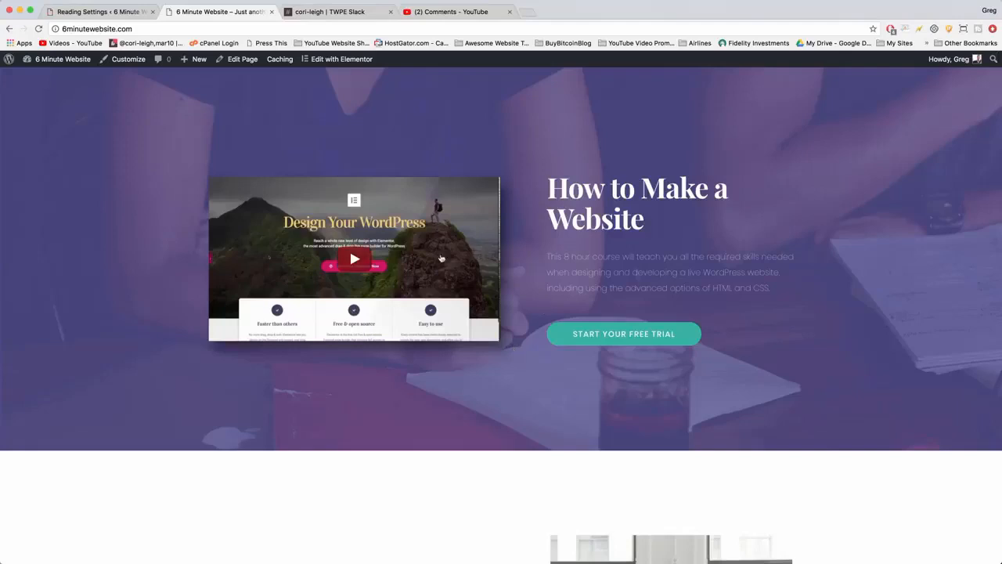
# Review the live homepage's template sections again, including the teaching team, campus facilities, working hours and map.
pyautogui.scroll(-3, 485, 385)
pyautogui.scroll(-2, 550, 147)
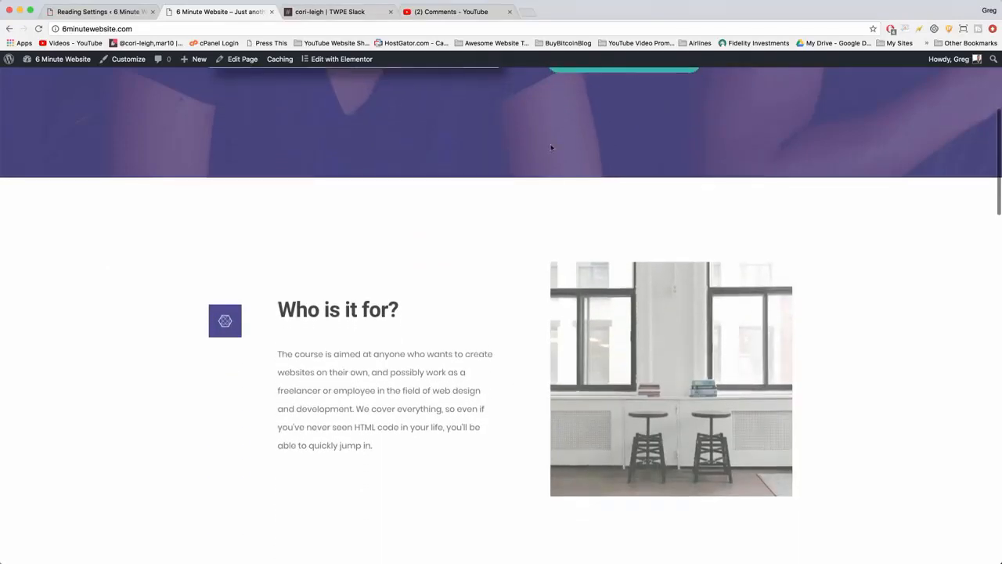
pyautogui.scroll(-1, 572, 467)
pyautogui.scroll(-5, 405, 432)
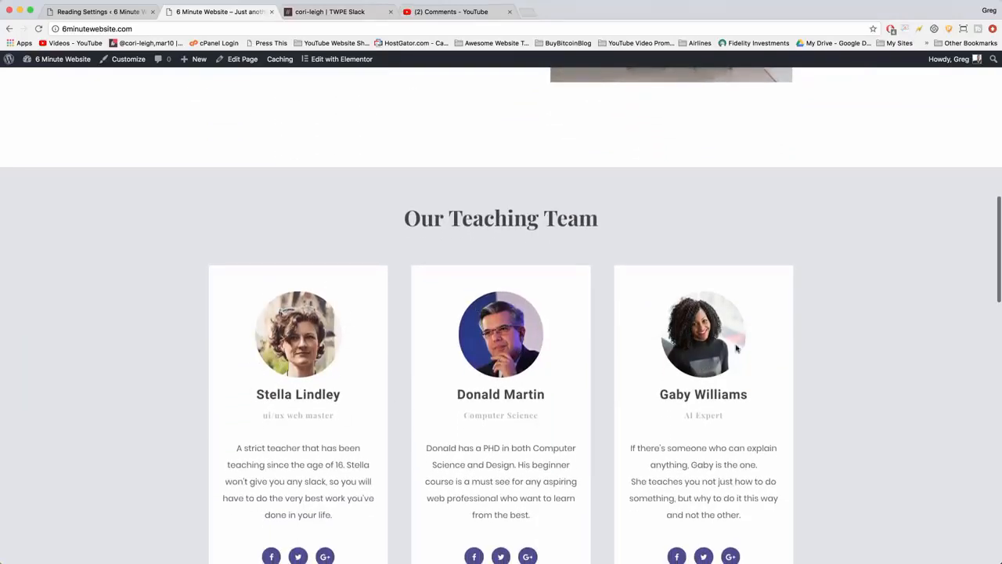
pyautogui.scroll(-5, 736, 348)
pyautogui.scroll(-8, 676, 398)
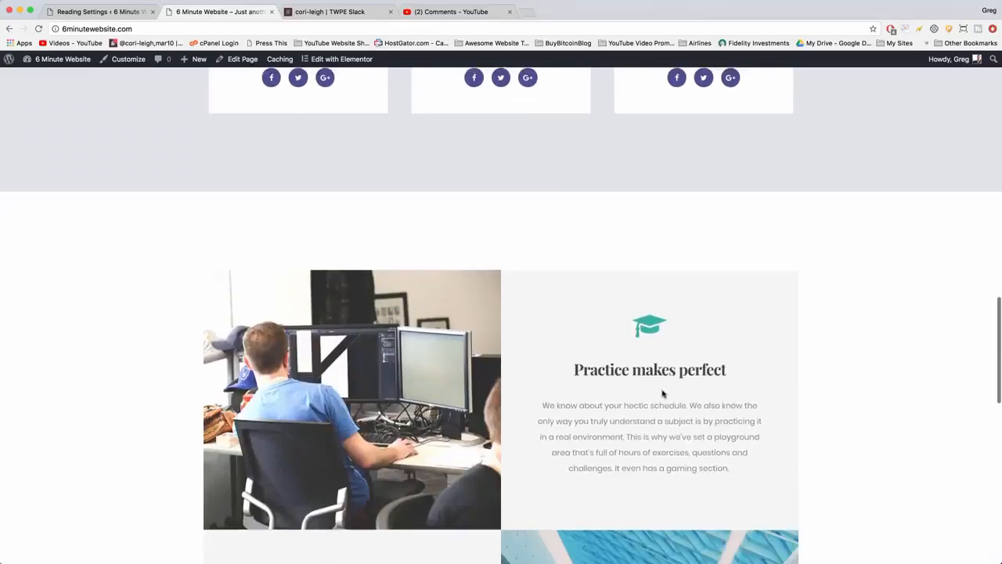
pyautogui.scroll(-7, 663, 393)
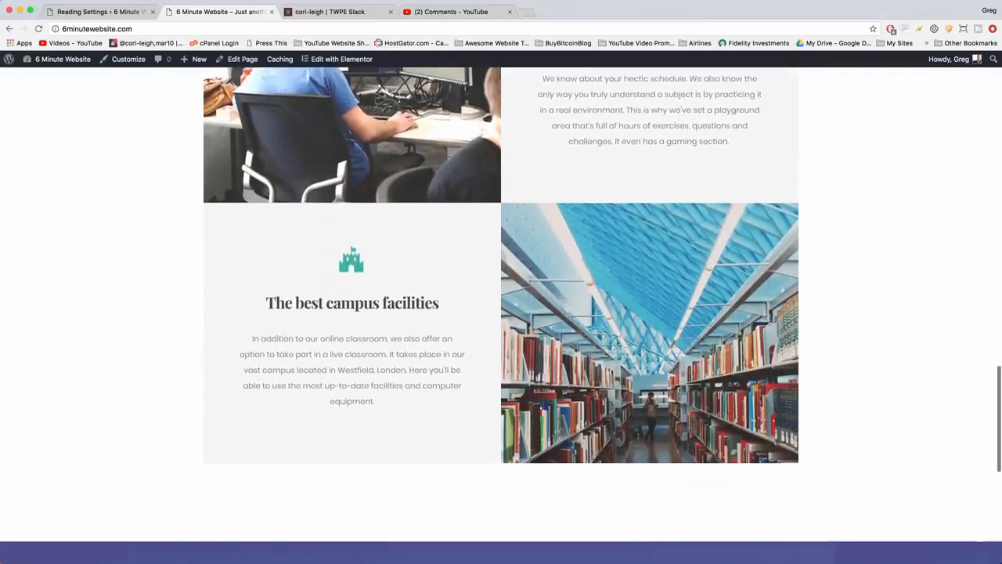
pyautogui.scroll(-8, 406, 390)
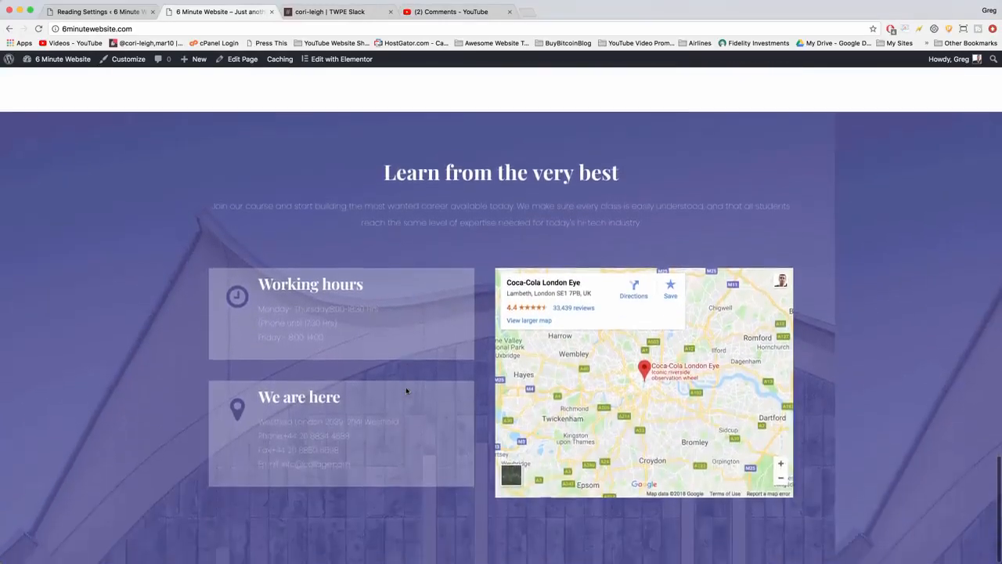
pyautogui.scroll(15, 406, 389)
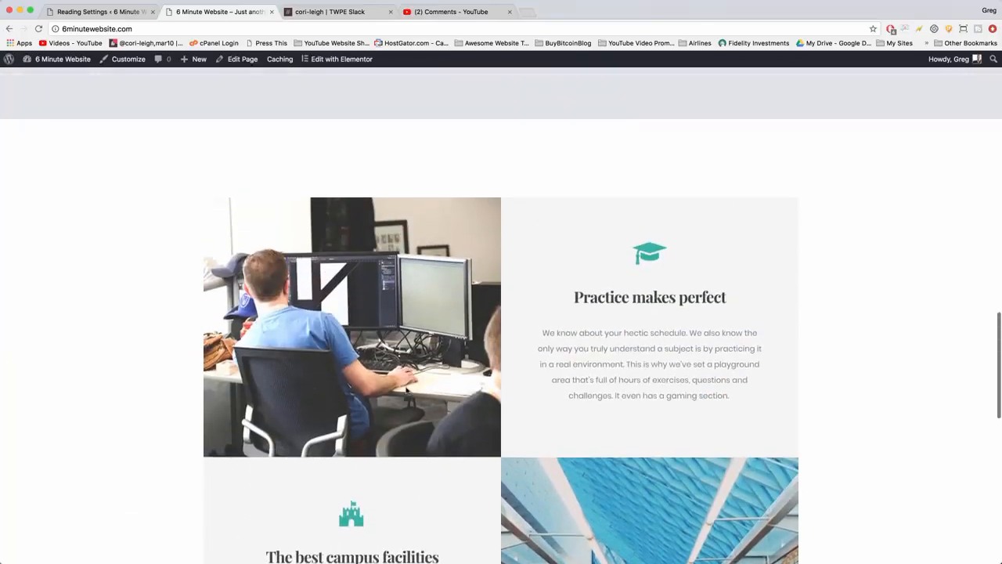
pyautogui.scroll(10, 406, 391)
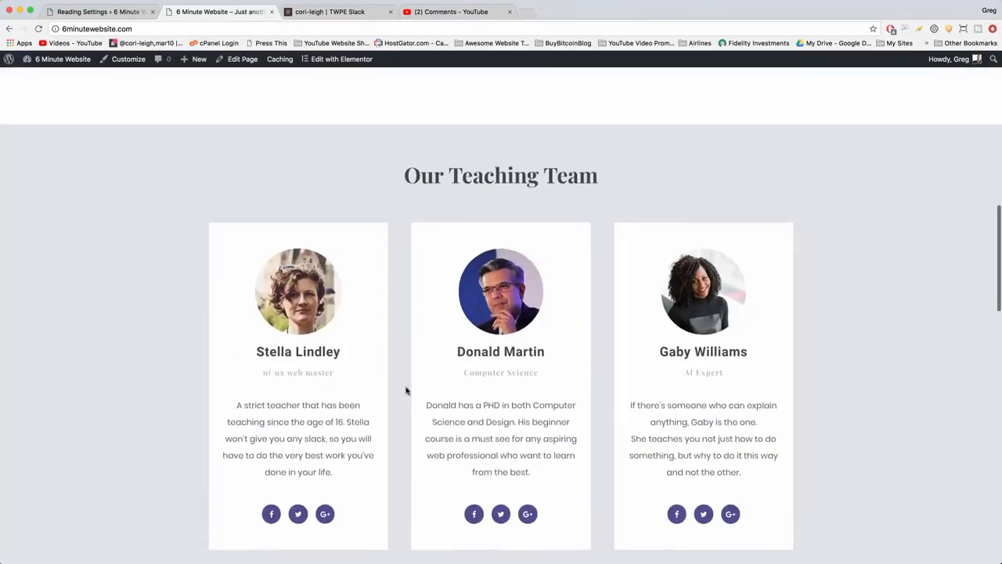
pyautogui.scroll(5, 406, 390)
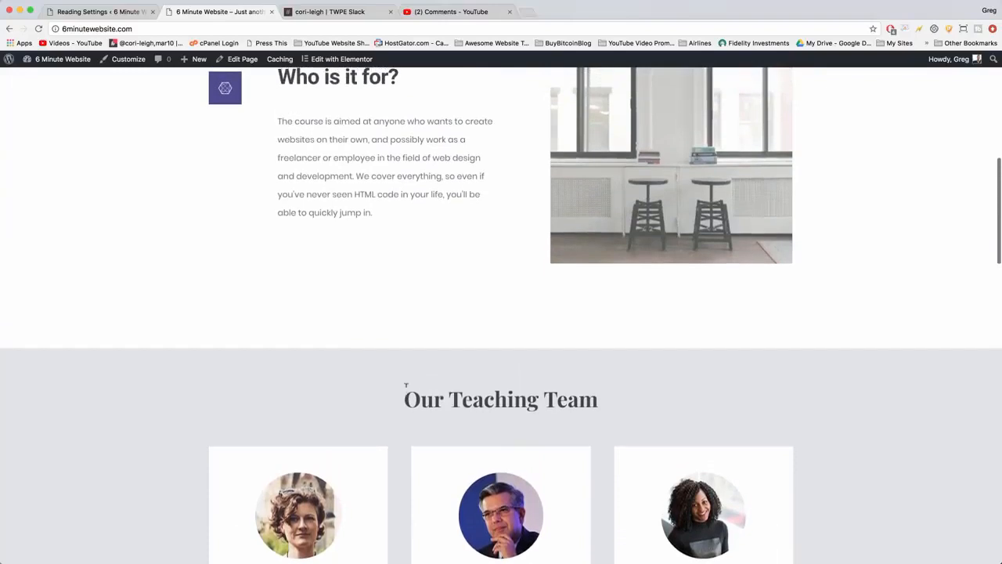
pyautogui.scroll(6, 406, 384)
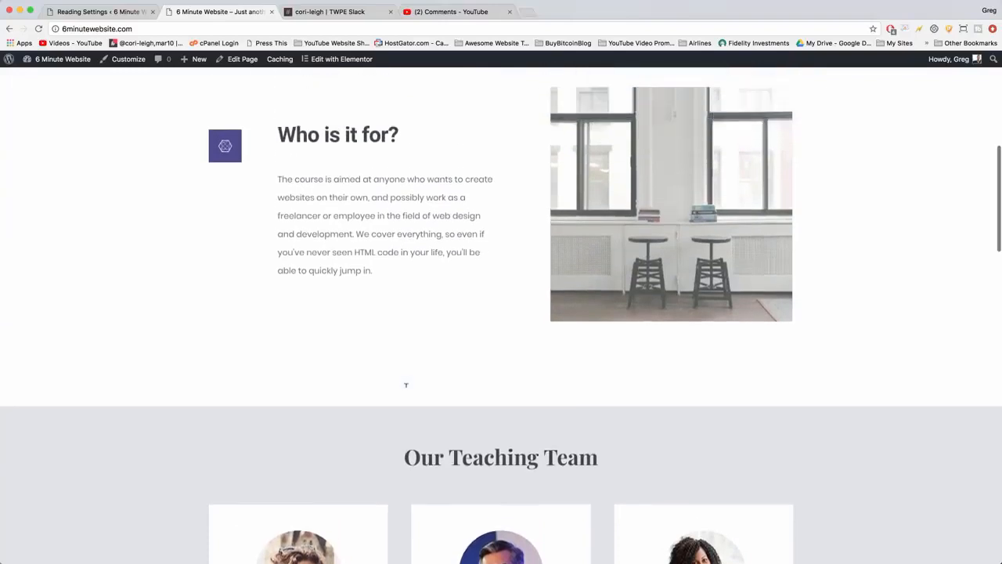
pyautogui.scroll(3, 406, 384)
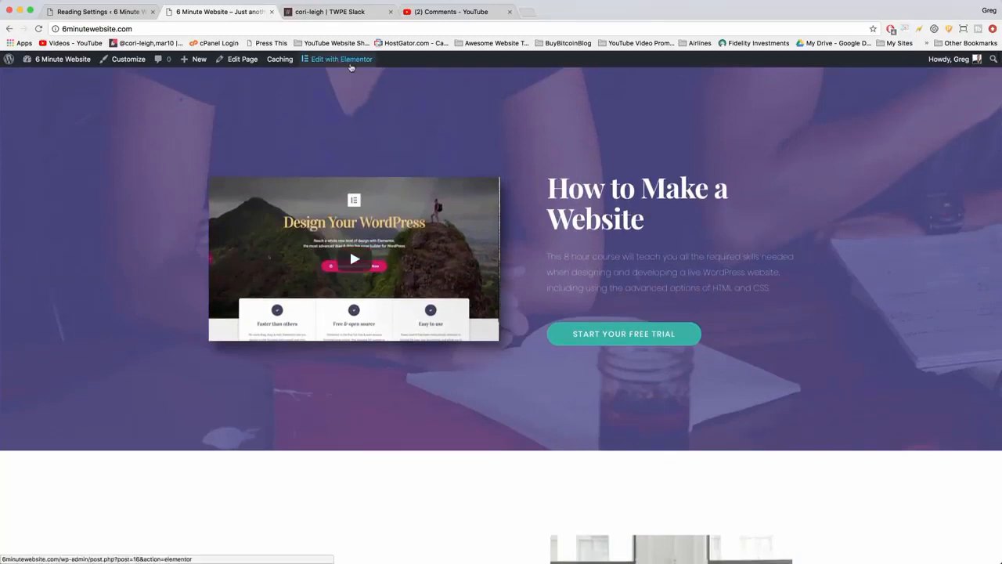
# Open the homepage in Elementor and add a two-column section above the hero, with a narrow left and a wide right column.
pyautogui.click(351, 63)
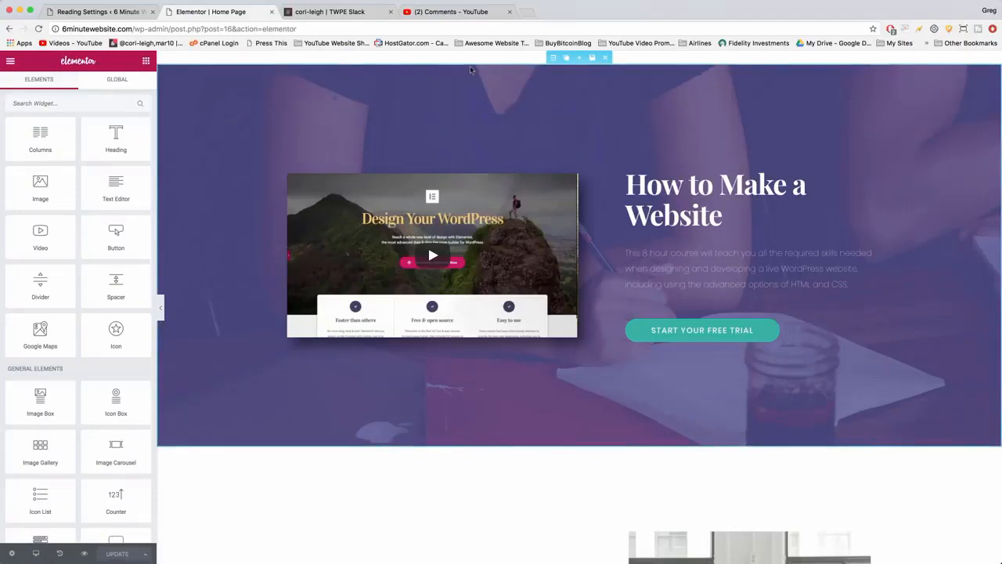
pyautogui.moveTo(588, 68)
pyautogui.click(580, 59)
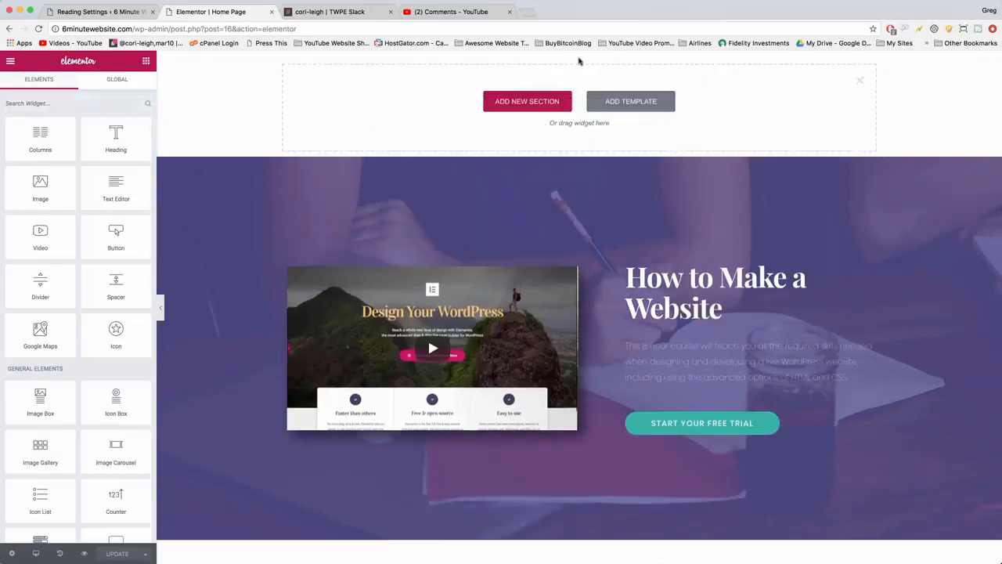
pyautogui.click(532, 103)
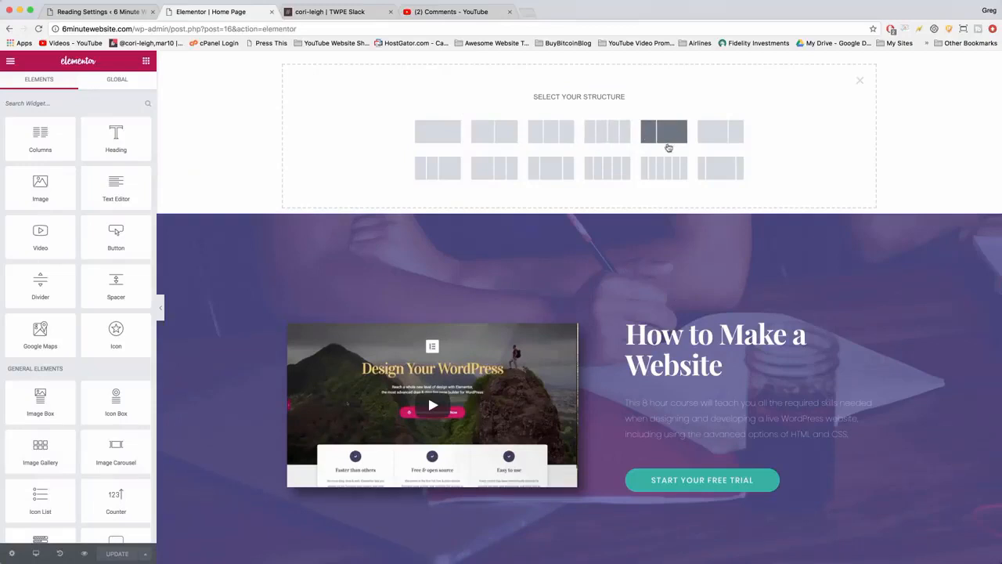
pyautogui.click(665, 133)
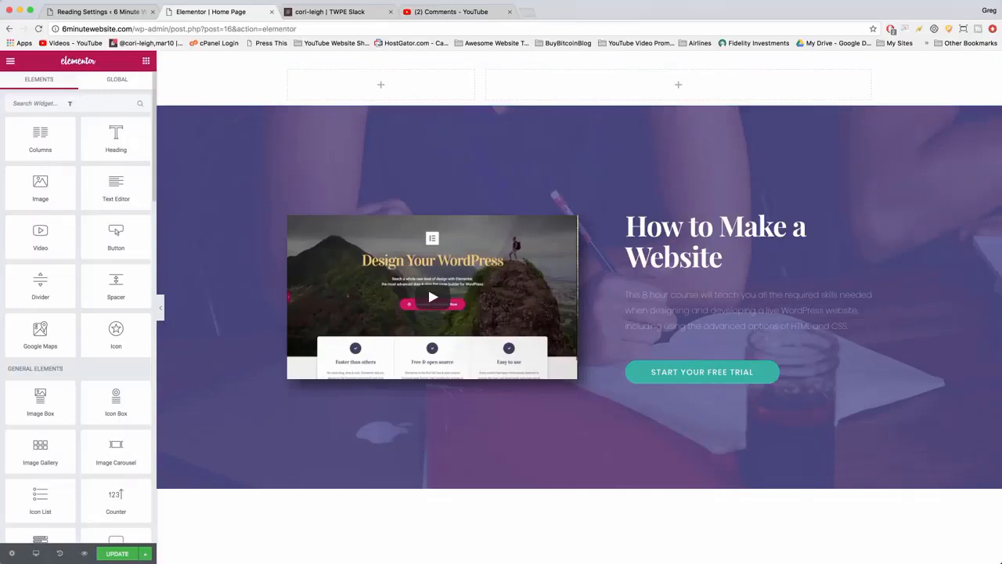
# Find the Custom Header Logo widget, place it in the new section's narrow left column, and apply it.
pyautogui.click(69, 103)
pyautogui.write('logo')
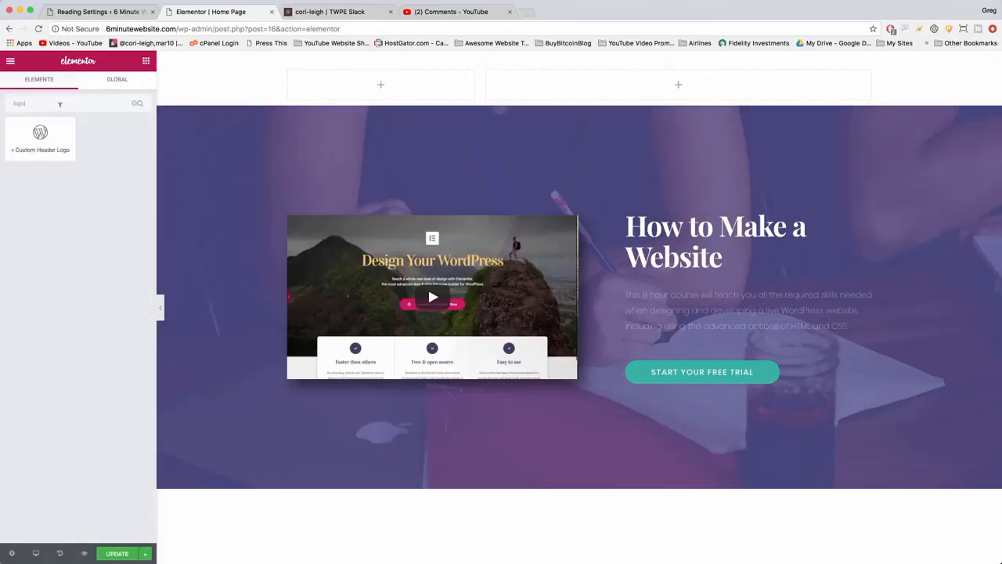
pyautogui.moveTo(41, 135); pyautogui.dragTo(366, 86)
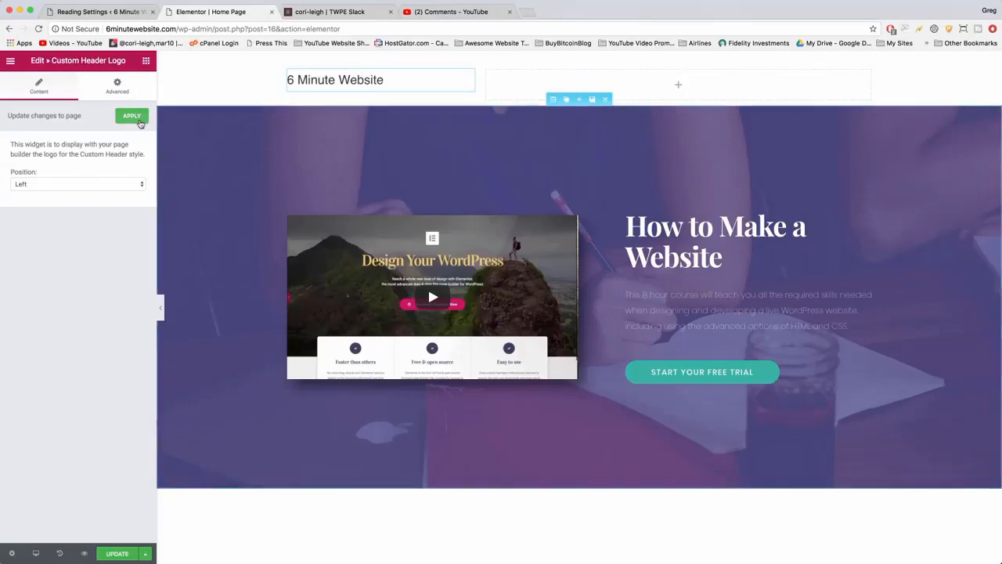
pyautogui.click(137, 121)
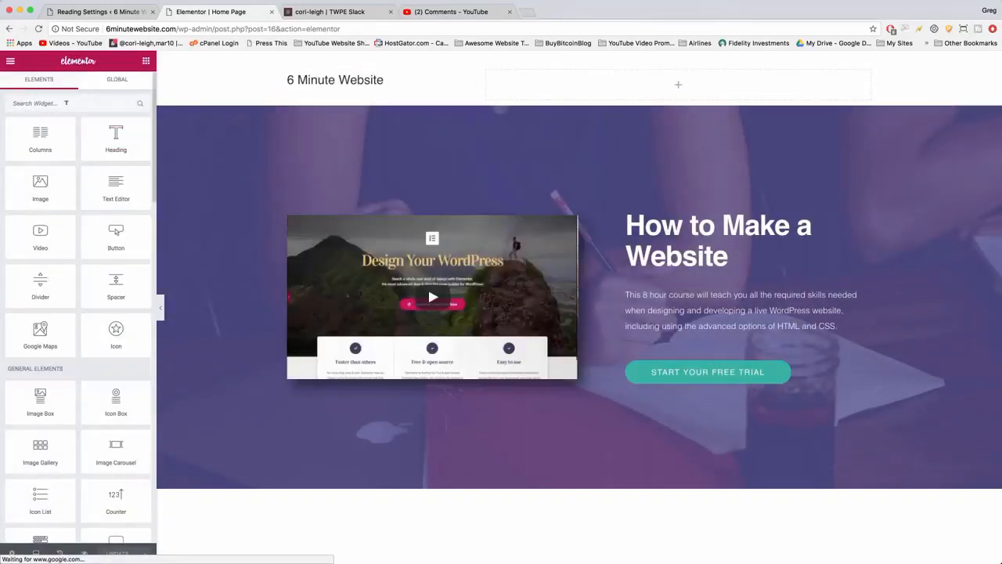
# Find the Navigation Menu widget, place it in the new section's wide right column, and apply it.
pyautogui.write('menu')
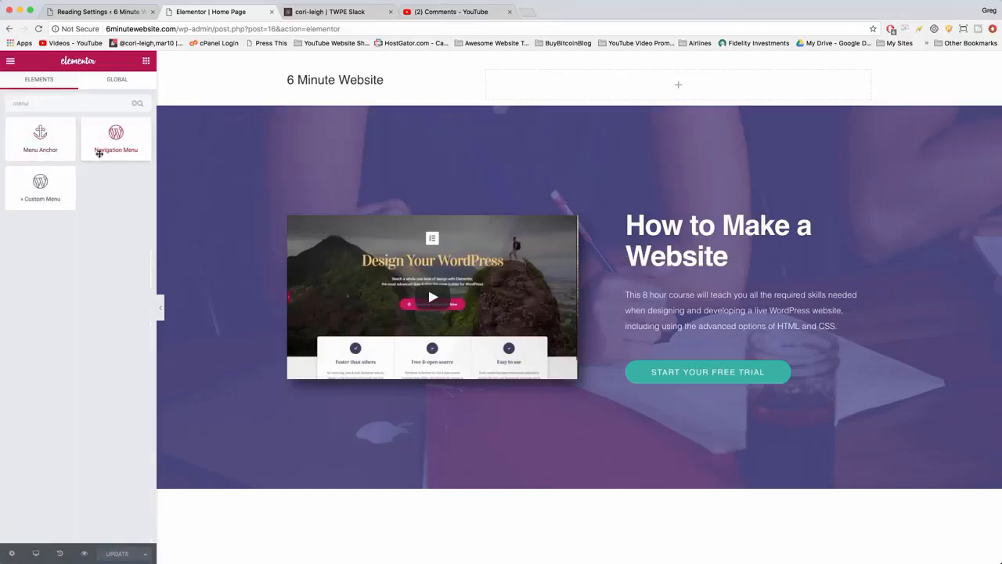
pyautogui.moveTo(133, 130); pyautogui.dragTo(660, 82)
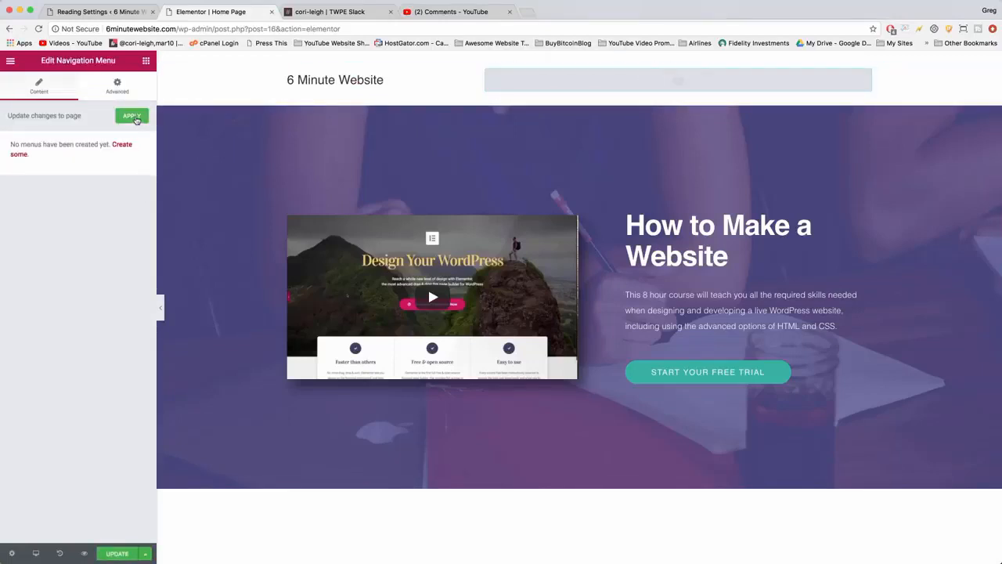
pyautogui.click(133, 117)
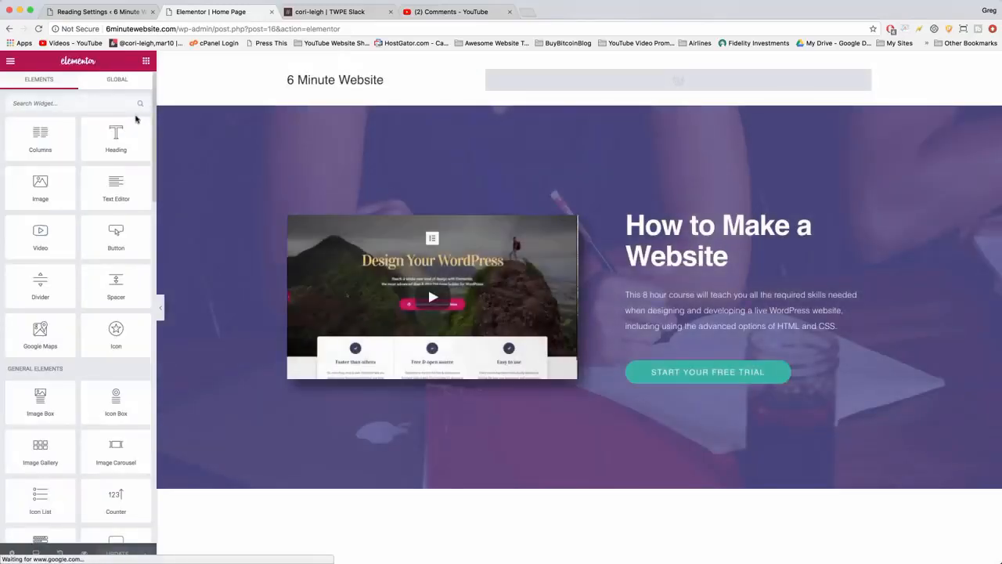
pyautogui.moveTo(522, 85)
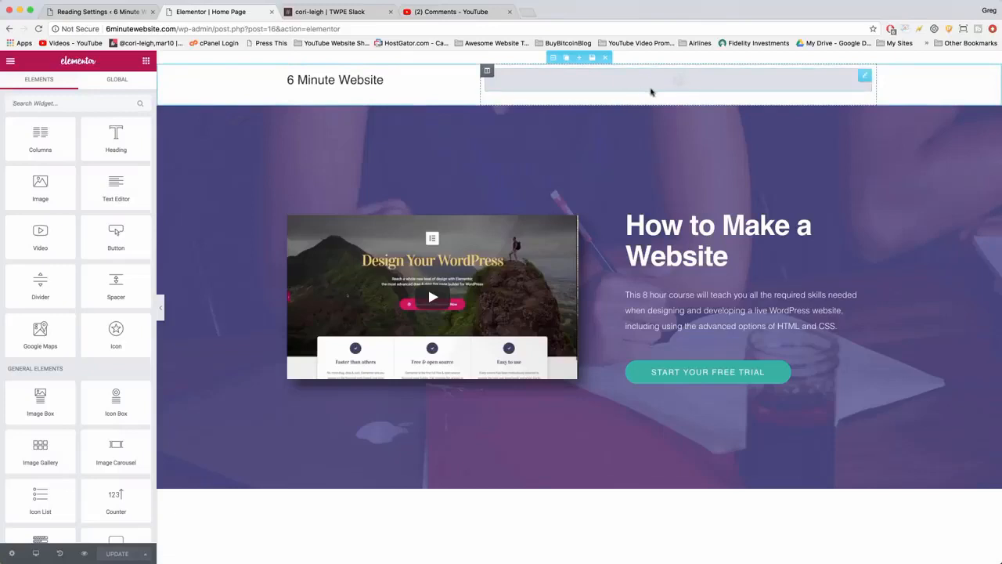
# Open the menu editor in a new tab from the header's Navigation Menu widget and create a menu named Main Navigation.
pyautogui.click(613, 89)
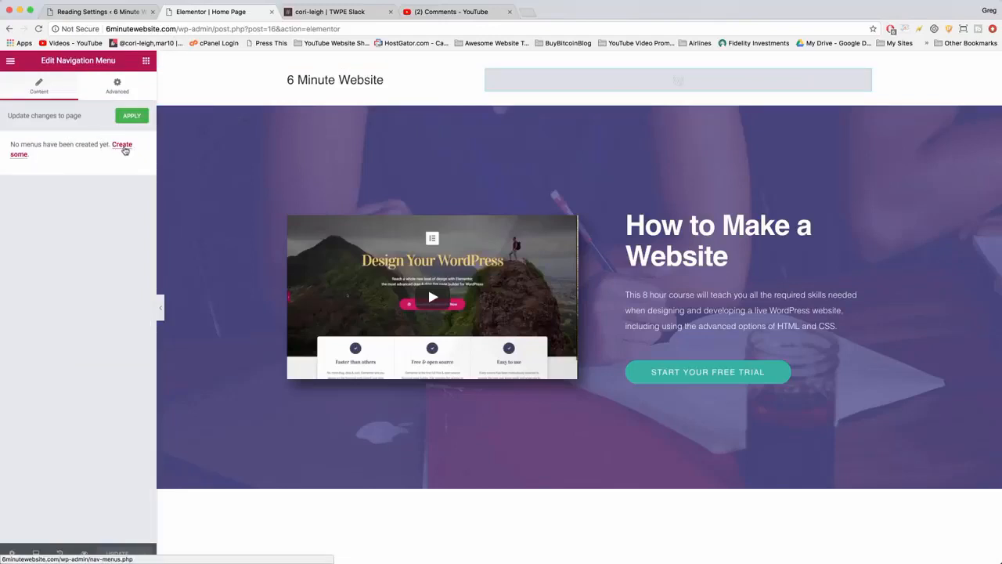
pyautogui.rightClick(123, 149)
pyautogui.click(161, 152)
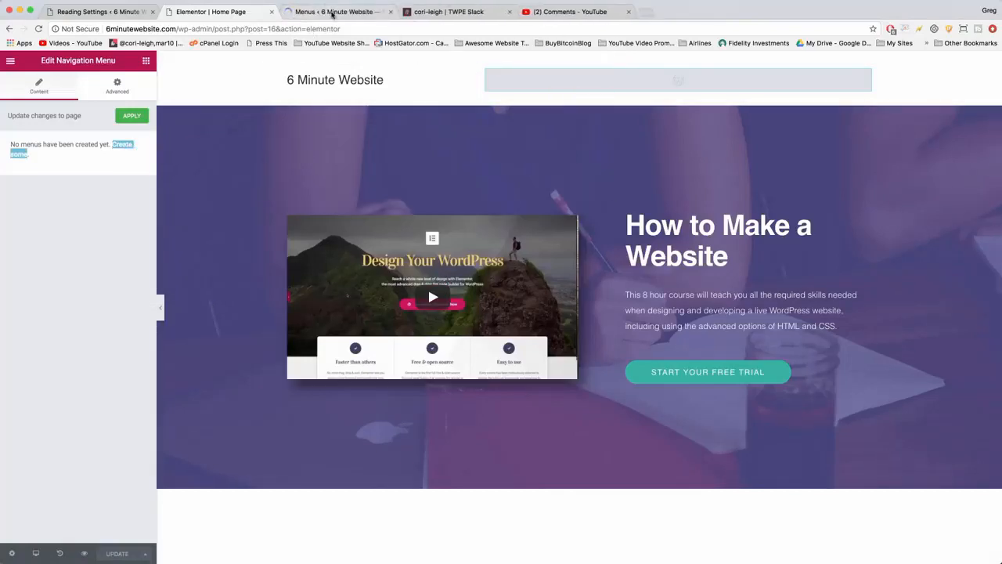
pyautogui.click(333, 13)
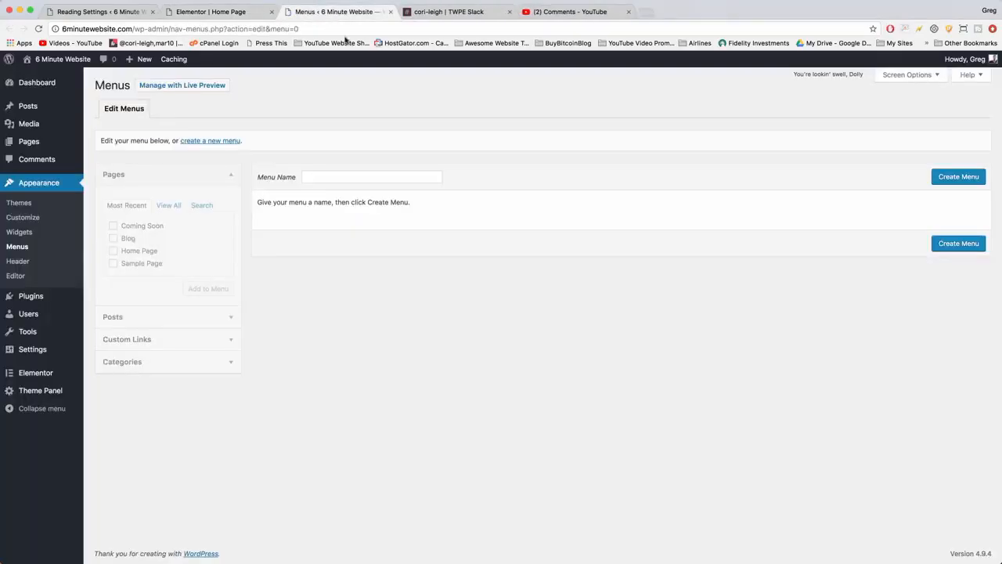
pyautogui.click(312, 177)
pyautogui.write('Main Navigation')
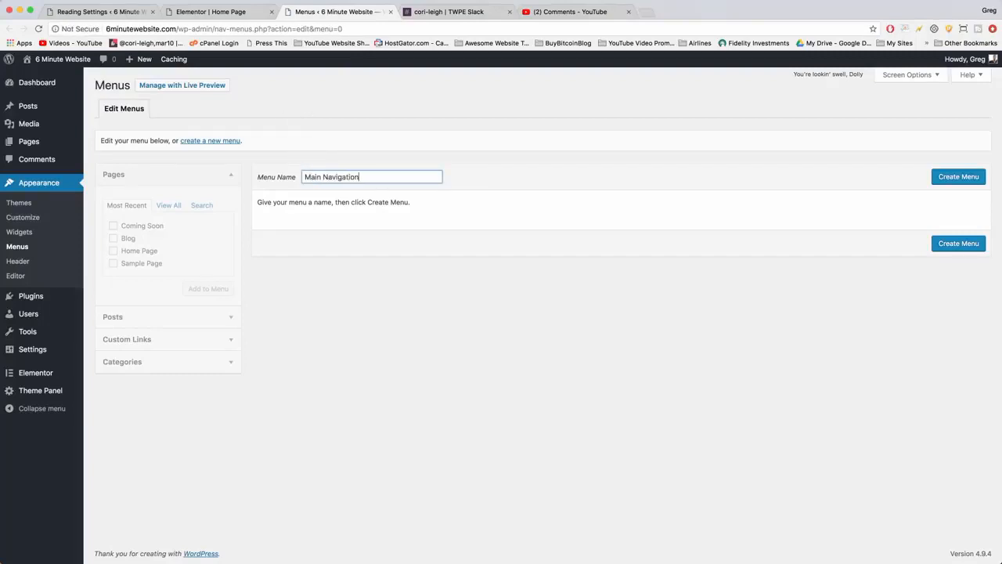
pyautogui.click(887, 253)
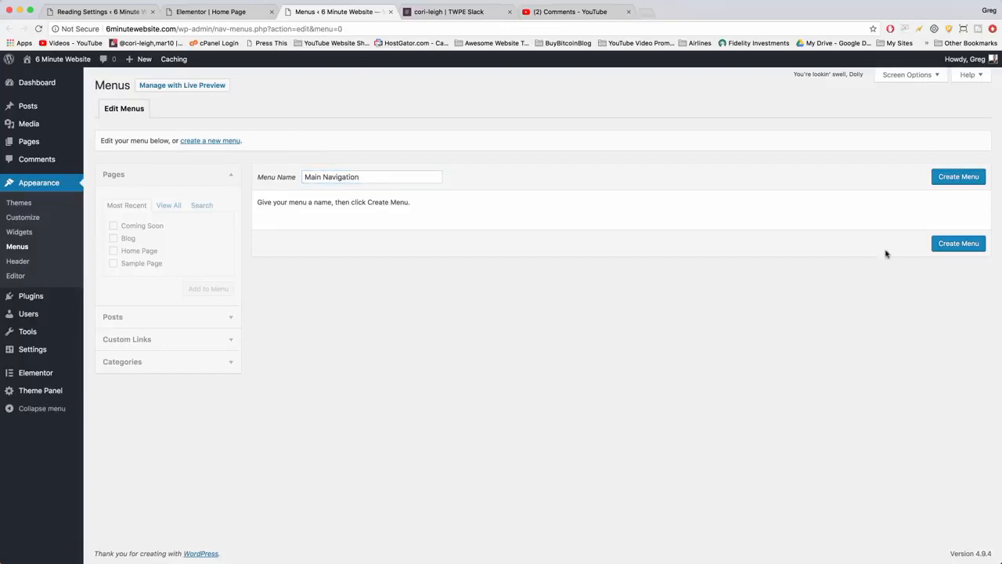
pyautogui.click(958, 245)
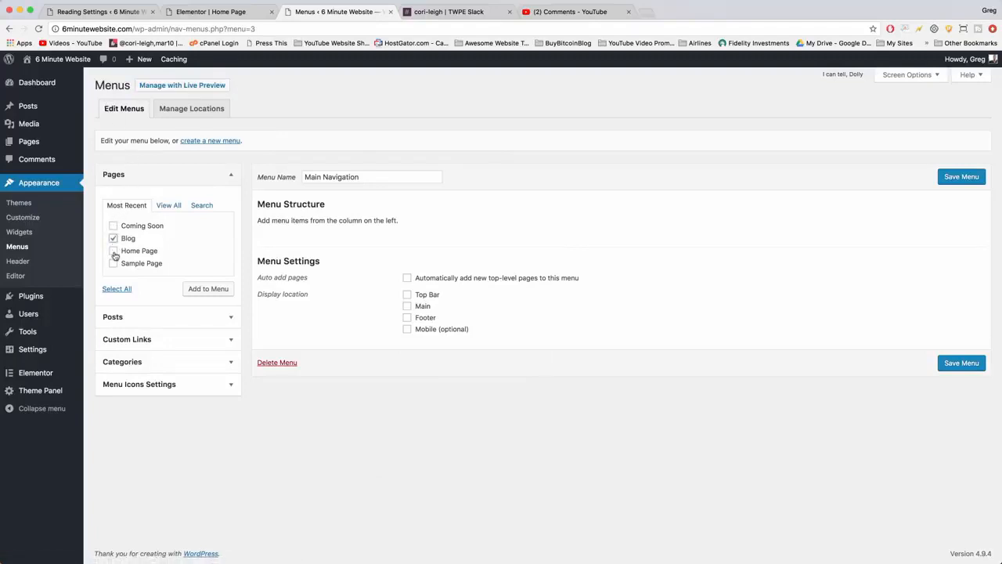
# Add the Blog and Home Page pages to the Main Navigation menu, placing Home Page above Blog.
pyautogui.click(114, 251)
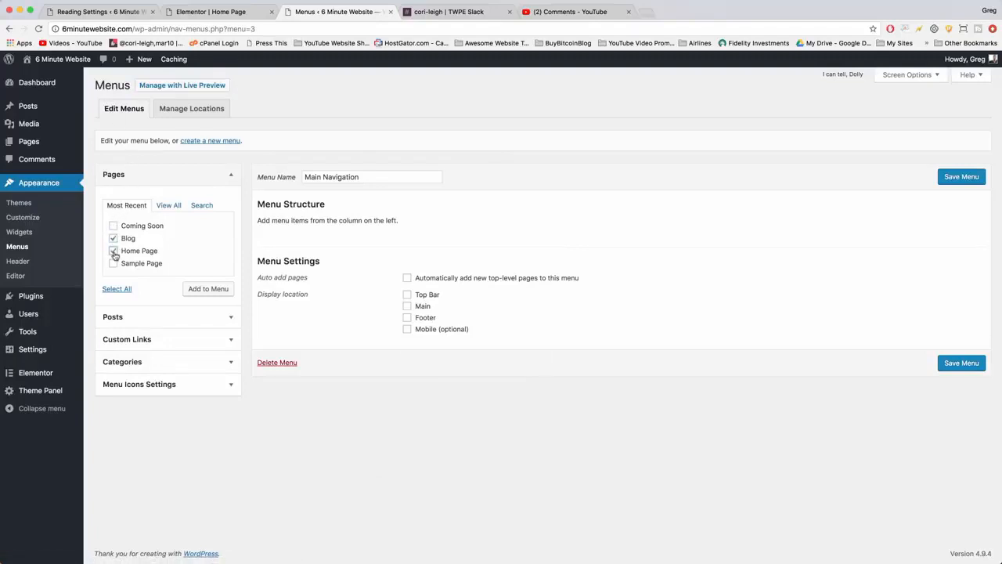
pyautogui.click(201, 289)
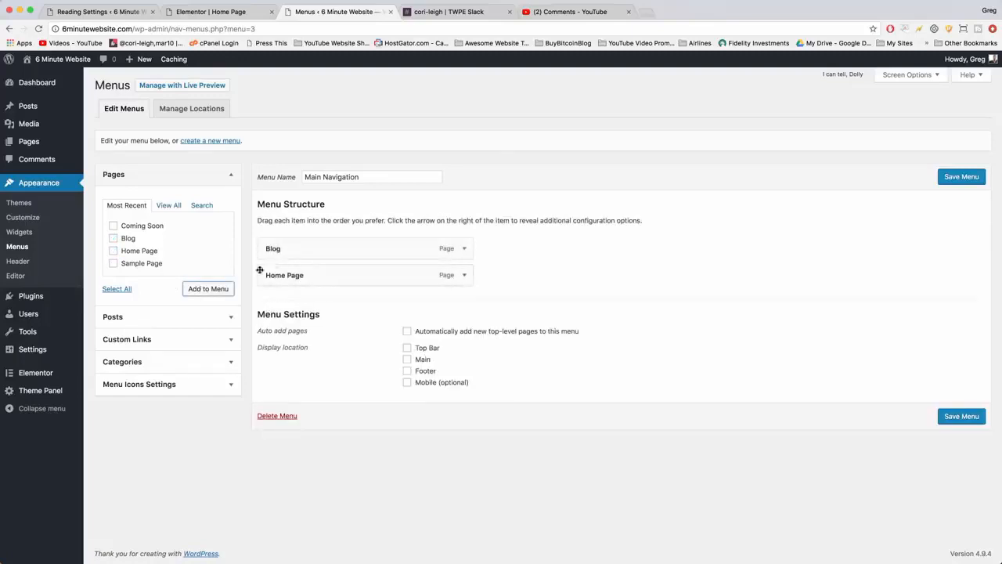
pyautogui.moveTo(305, 277); pyautogui.dragTo(302, 250)
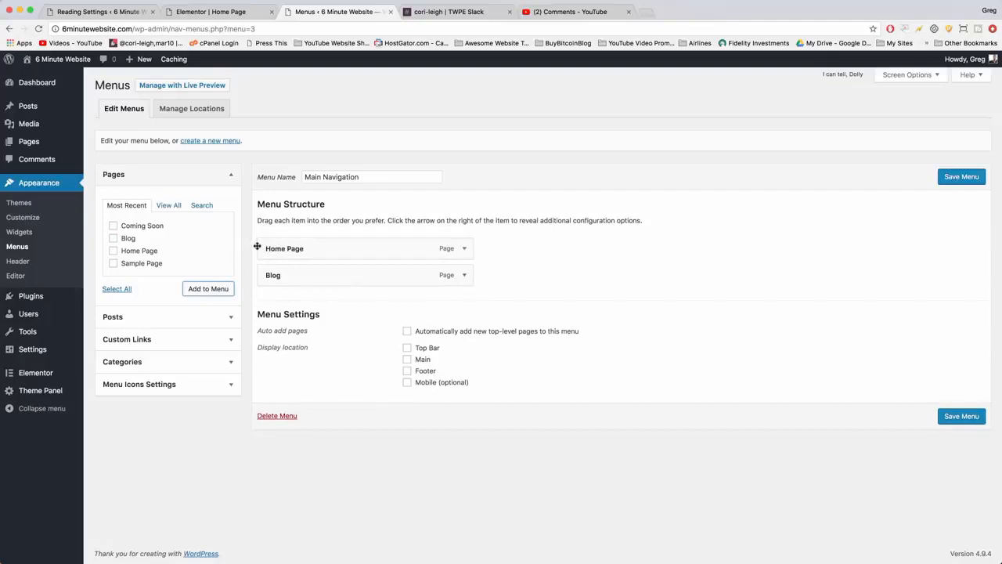
# Change the Home Page item's navigation label to Home and save the Main Navigation menu.
pyautogui.click(462, 249)
pyautogui.doubleClick(293, 283)
pyautogui.press('BackSpace')
pyautogui.press('BackSpace')
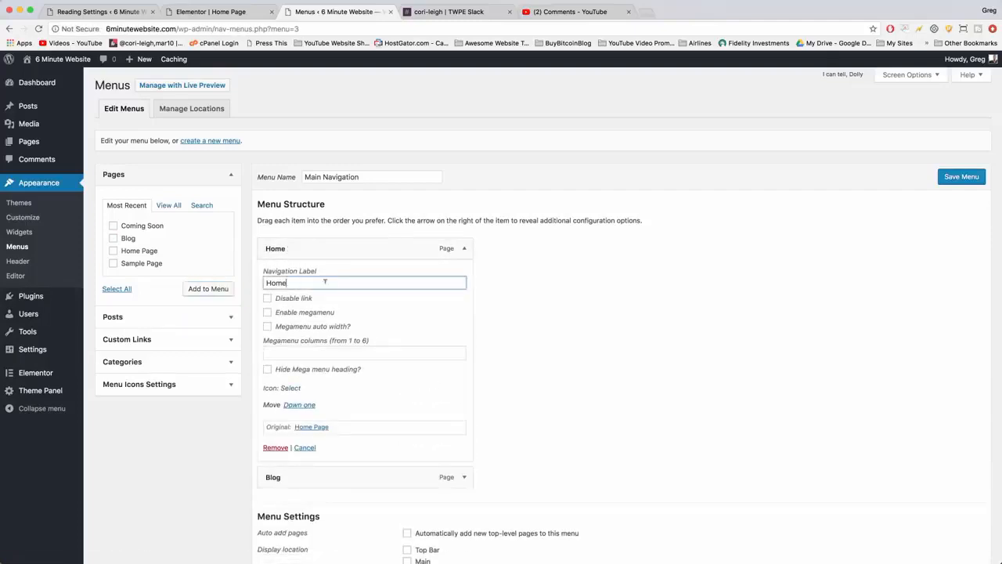
pyautogui.click(466, 248)
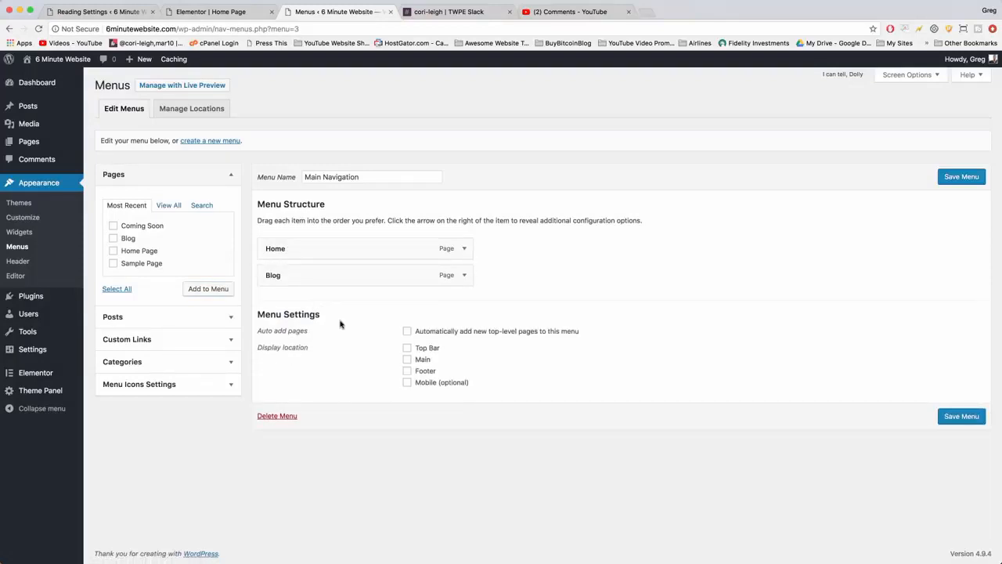
pyautogui.click(964, 417)
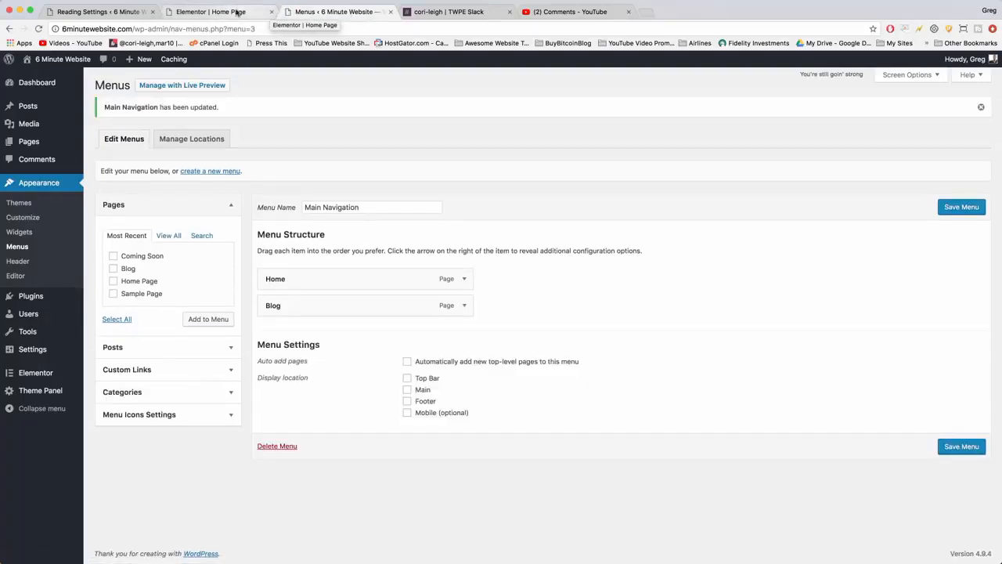
# Return to the Elementor homepage, assign the Main Navigation menu to the header's Navigation Menu widget, and apply it.
pyautogui.click(237, 13)
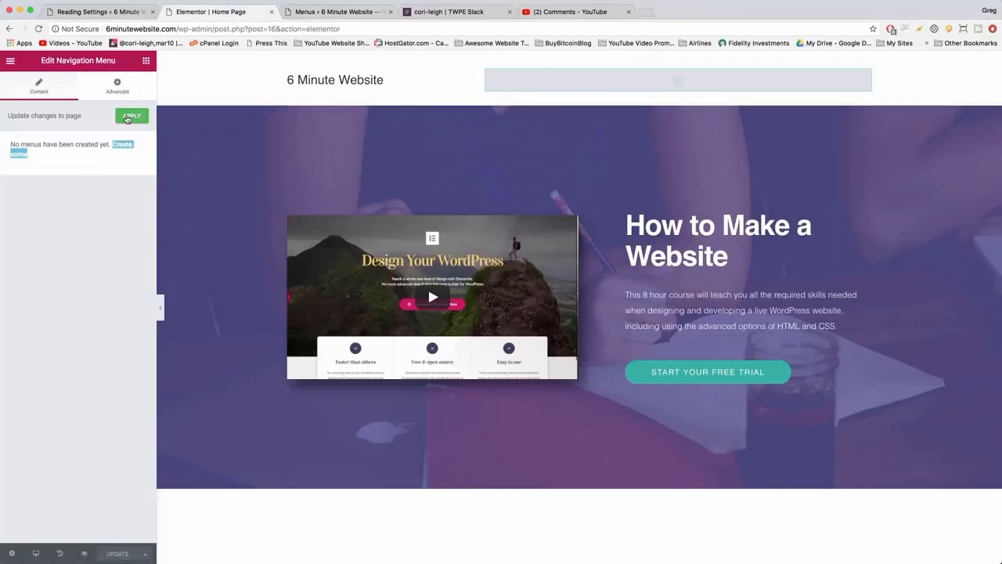
pyautogui.click(128, 117)
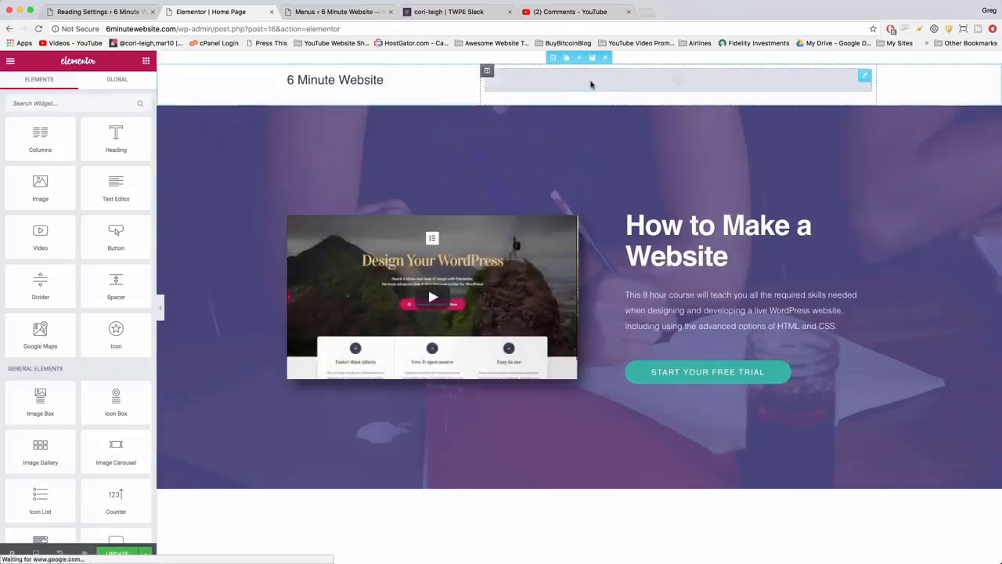
pyautogui.click(675, 83)
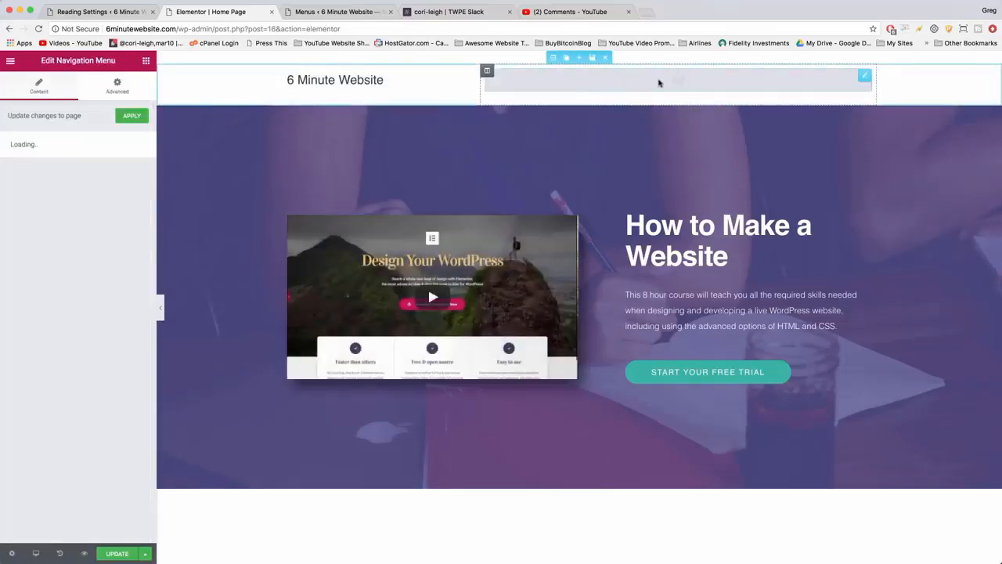
pyautogui.click(123, 186)
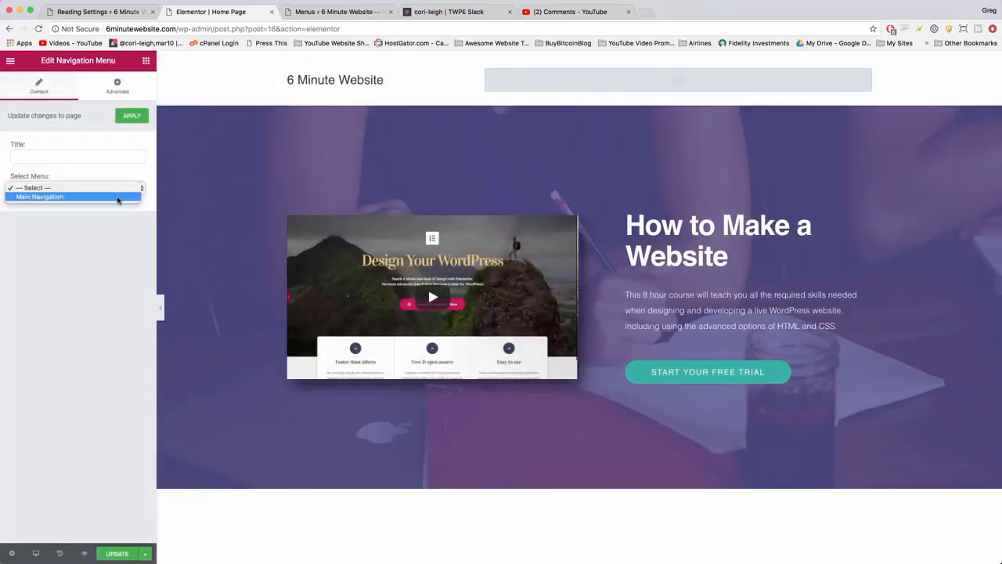
pyautogui.click(118, 196)
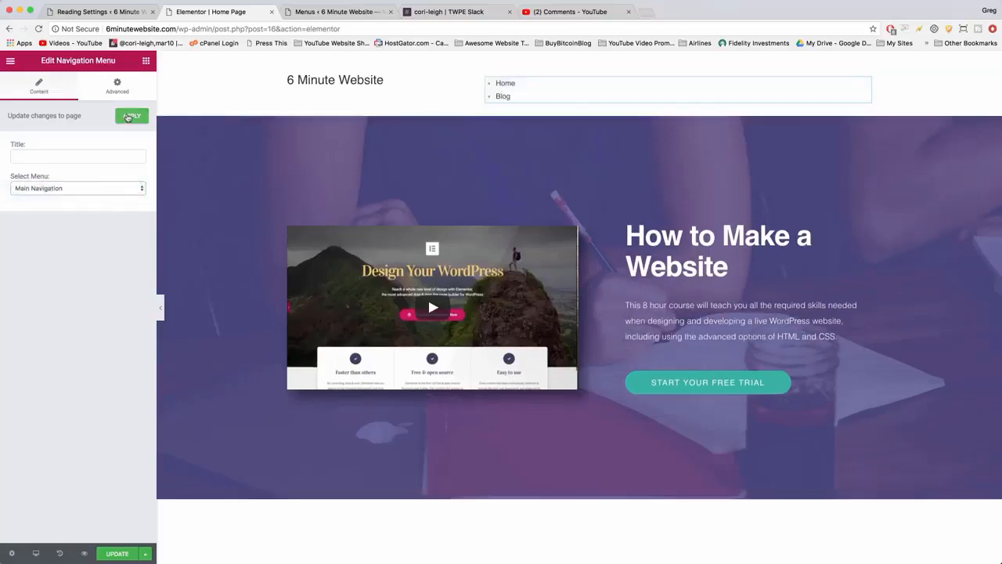
pyautogui.click(128, 117)
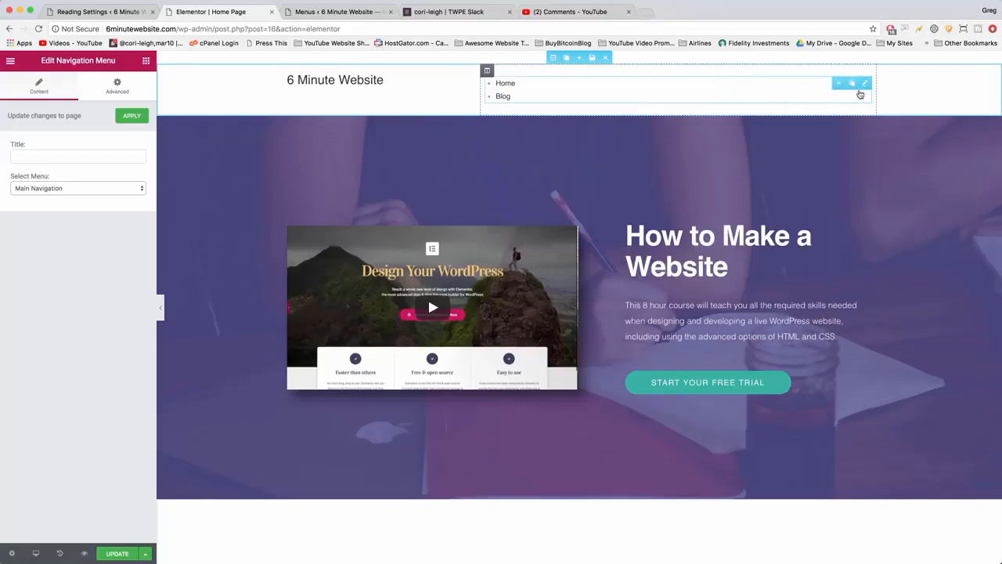
# Delete the Navigation Menu widget from the header and place a Custom Menu widget in the same wide right column.
pyautogui.click(838, 83)
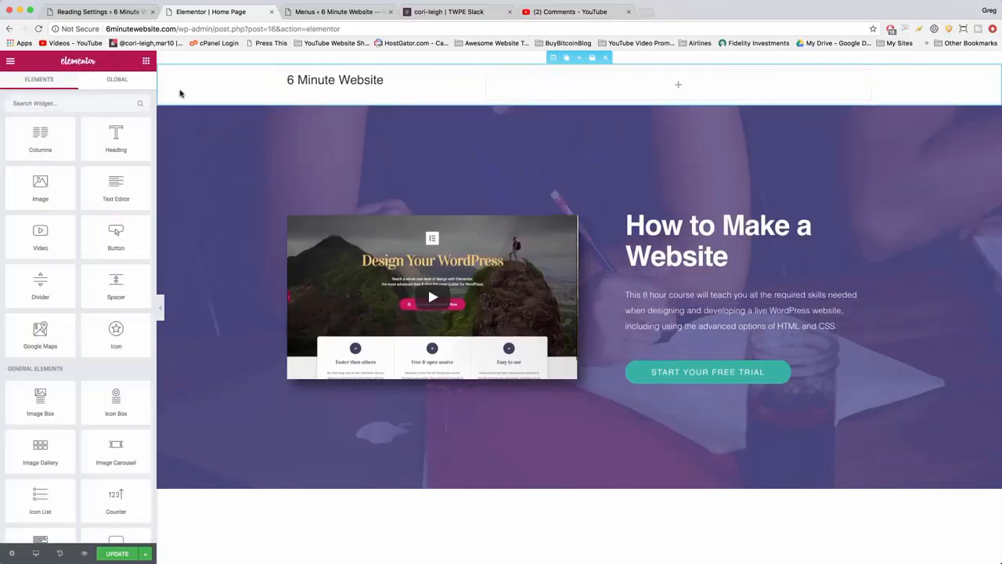
pyautogui.scroll(-3, 133, 230)
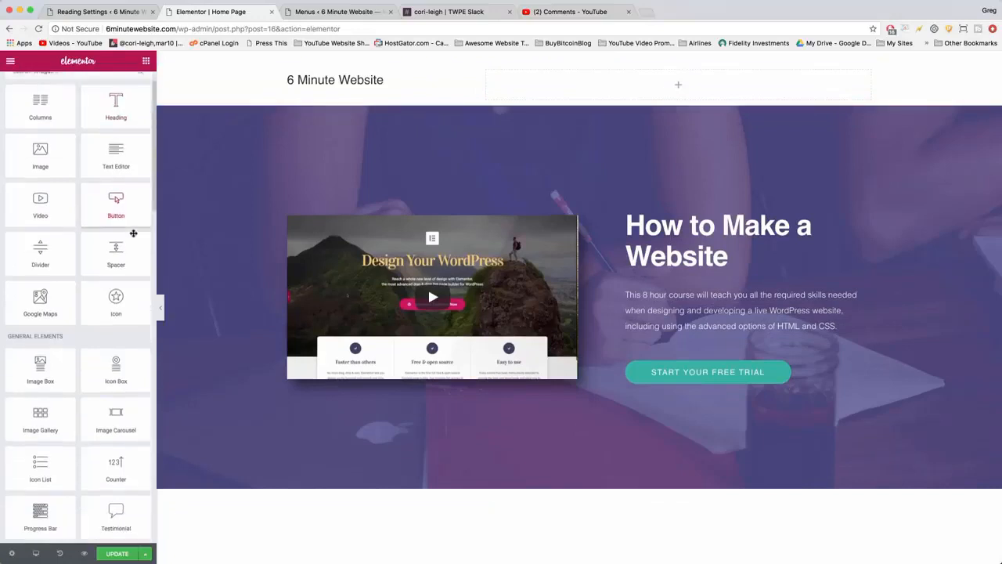
pyautogui.scroll(3, 118, 196)
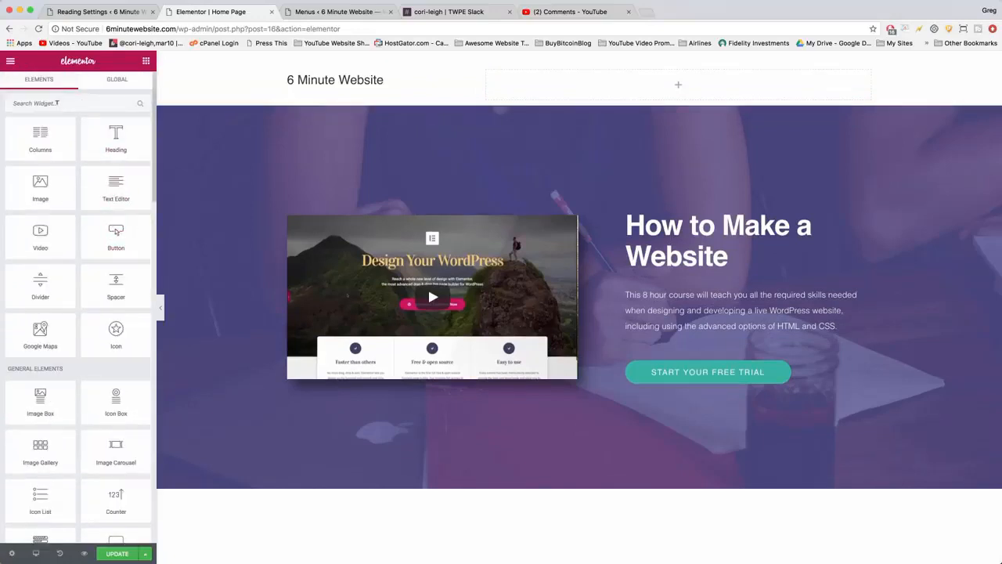
pyautogui.click(57, 103)
pyautogui.write('menu')
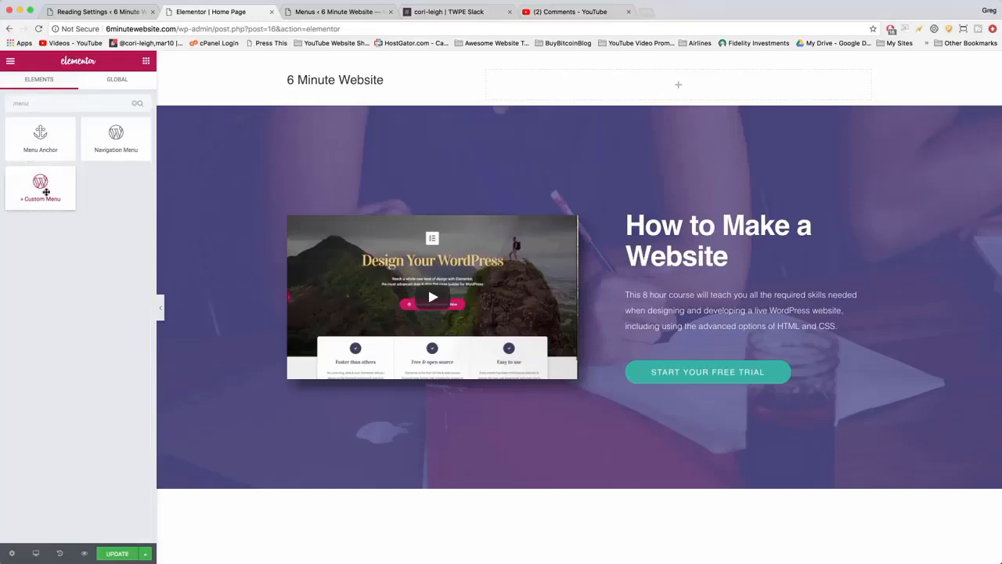
pyautogui.moveTo(45, 191); pyautogui.dragTo(652, 92)
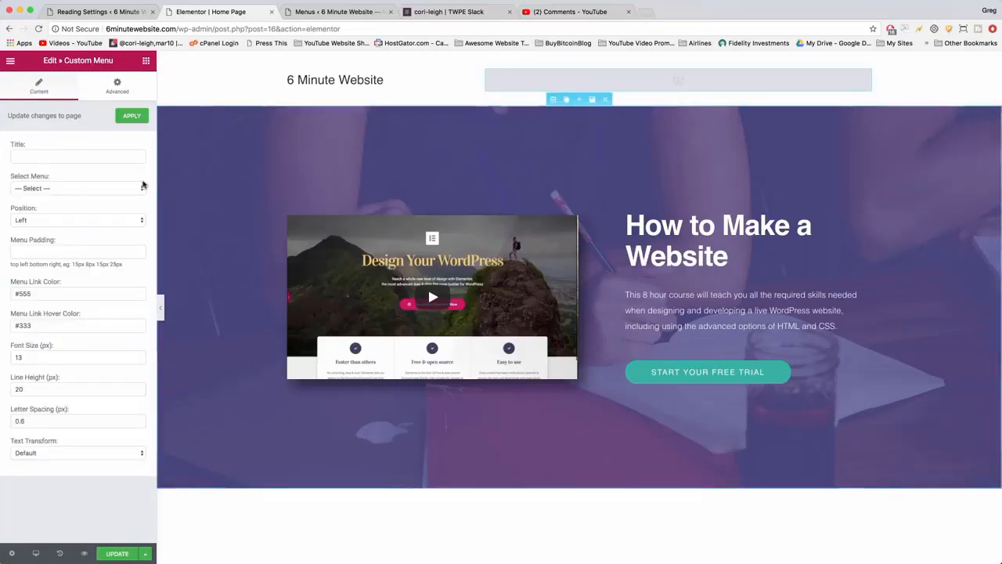
# Assign the Main Navigation menu to the Custom Menu widget, set its font size to 16 px, and apply the changes.
pyautogui.click(132, 189)
pyautogui.click(123, 201)
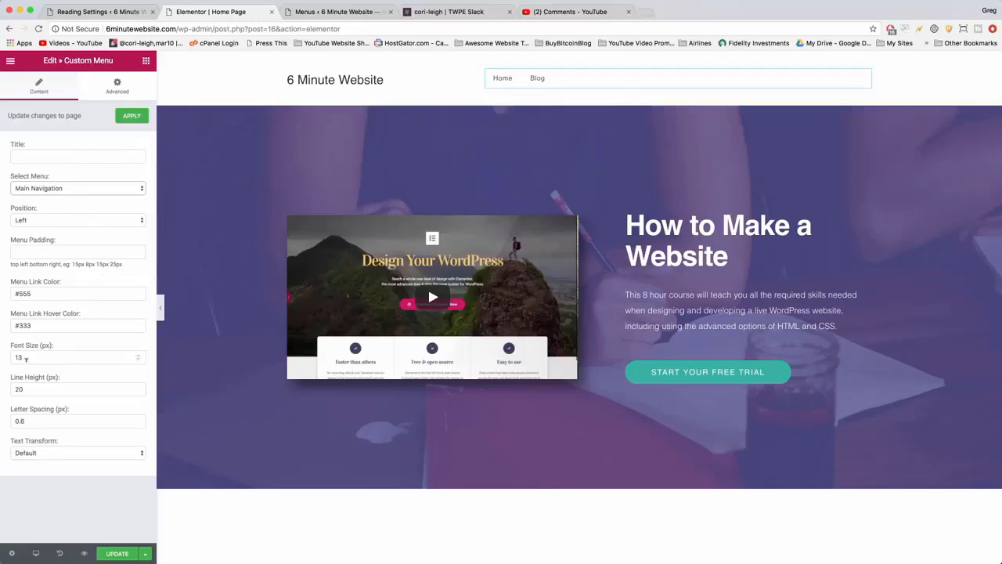
pyautogui.click(22, 357)
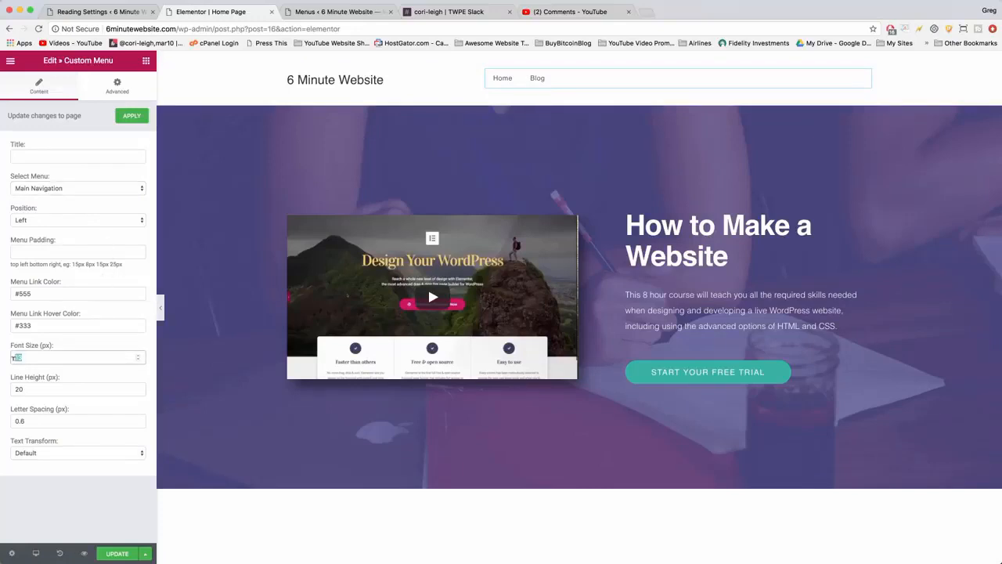
pyautogui.write('1')
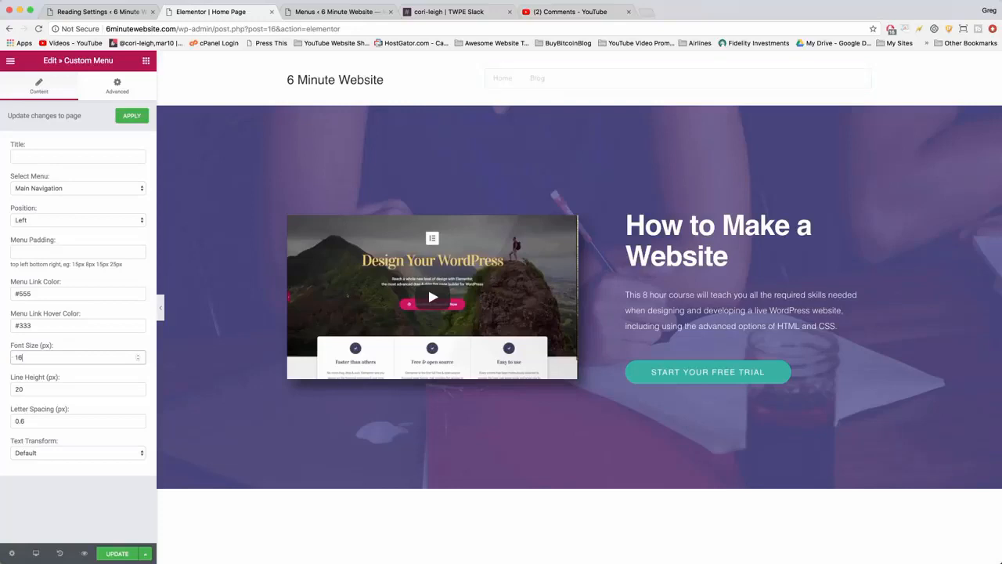
pyautogui.write('6')
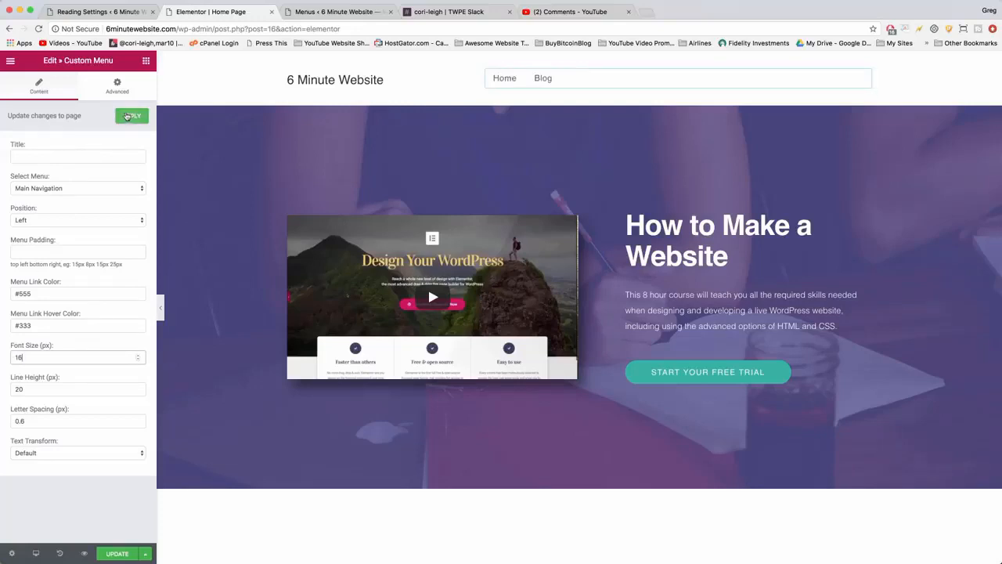
pyautogui.click(128, 116)
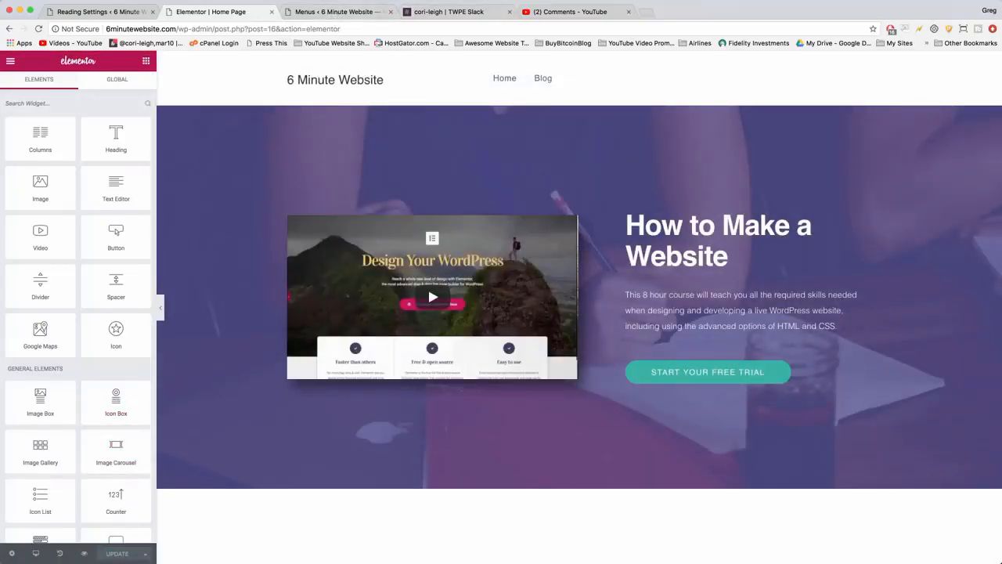
# Open 6minutewebsite.com in a new browser tab to check the new header on the live homepage.
pyautogui.click(645, 12)
pyautogui.write('6minutewebsite.com')
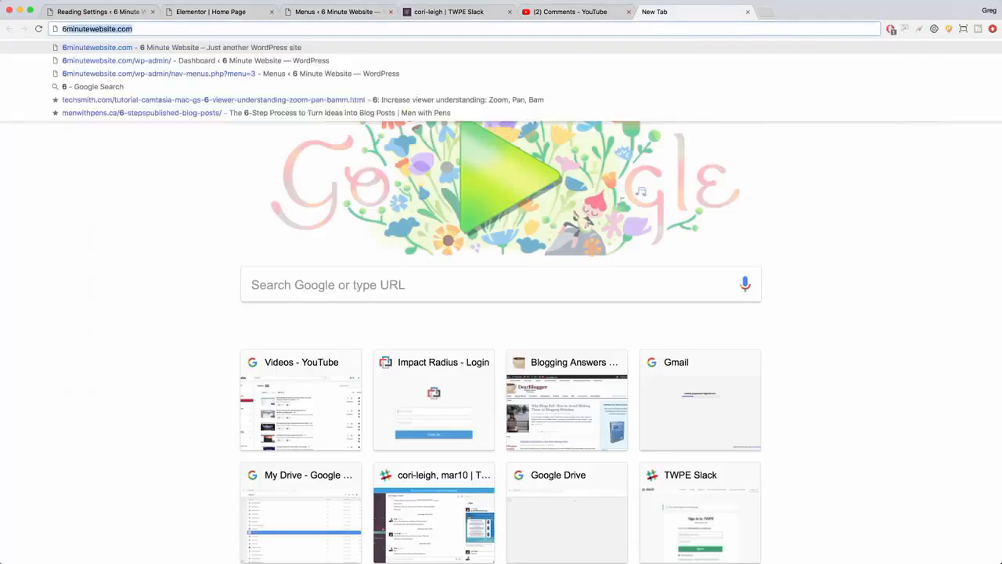
pyautogui.press('Return')
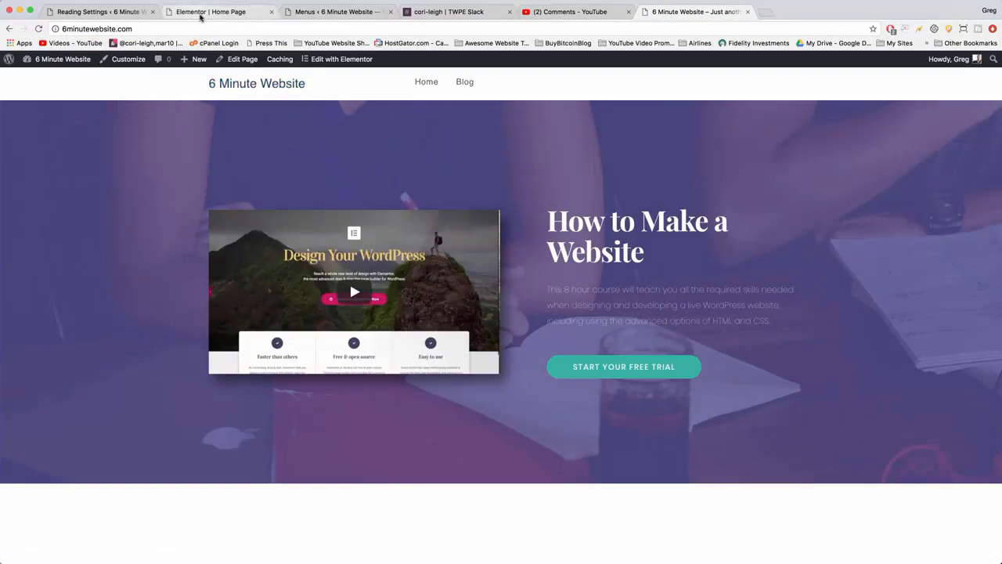
# Examine the Custom Header Logo widget's settings and description in Elementor, and return to the WordPress Menus page.
pyautogui.click(201, 16)
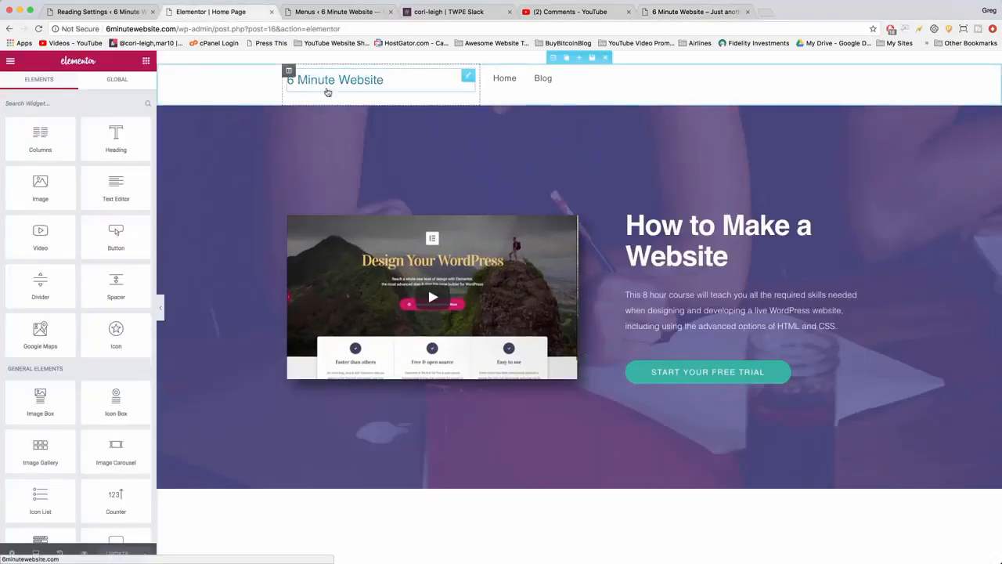
pyautogui.click(334, 82)
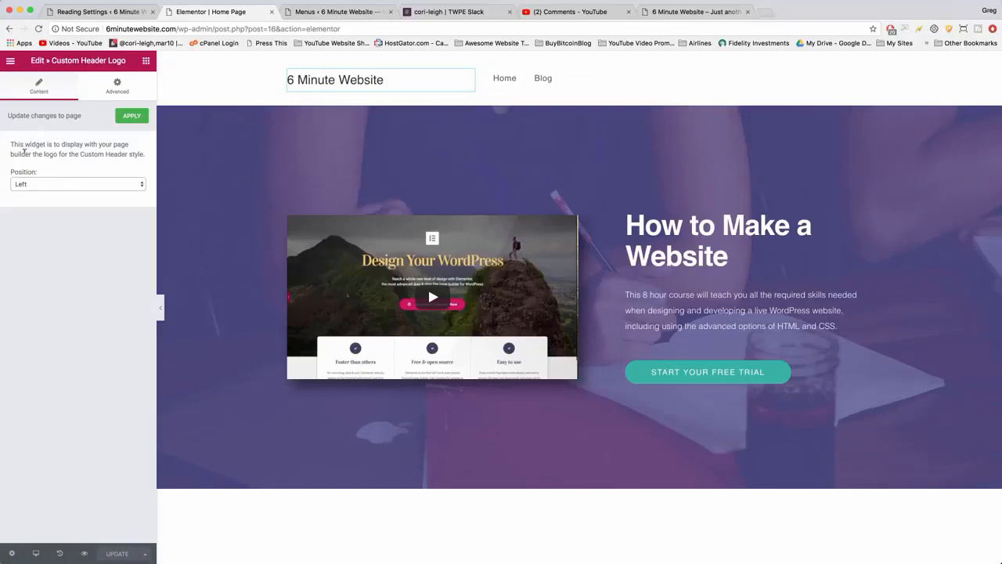
pyautogui.moveTo(42, 152); pyautogui.dragTo(152, 162)
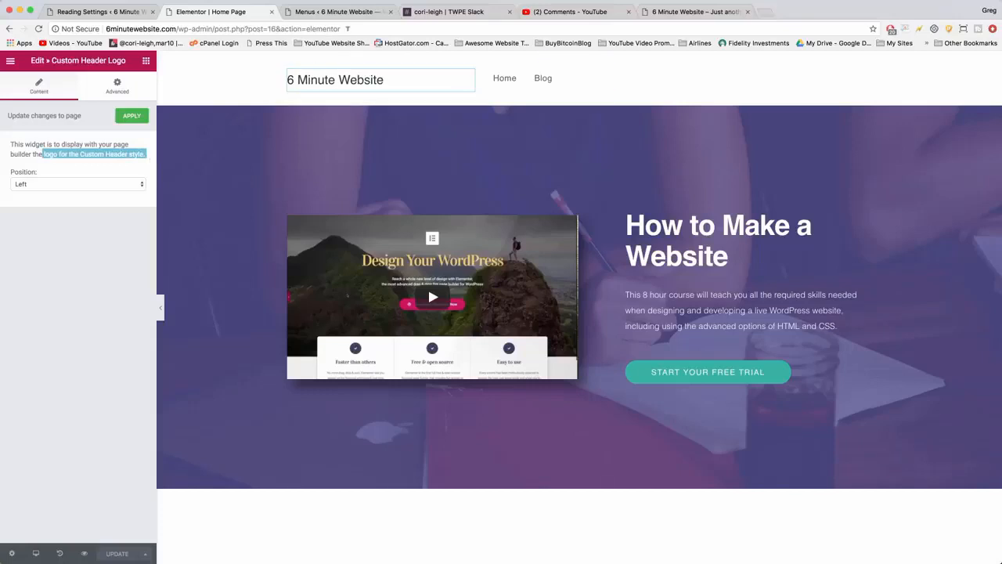
pyautogui.click(345, 13)
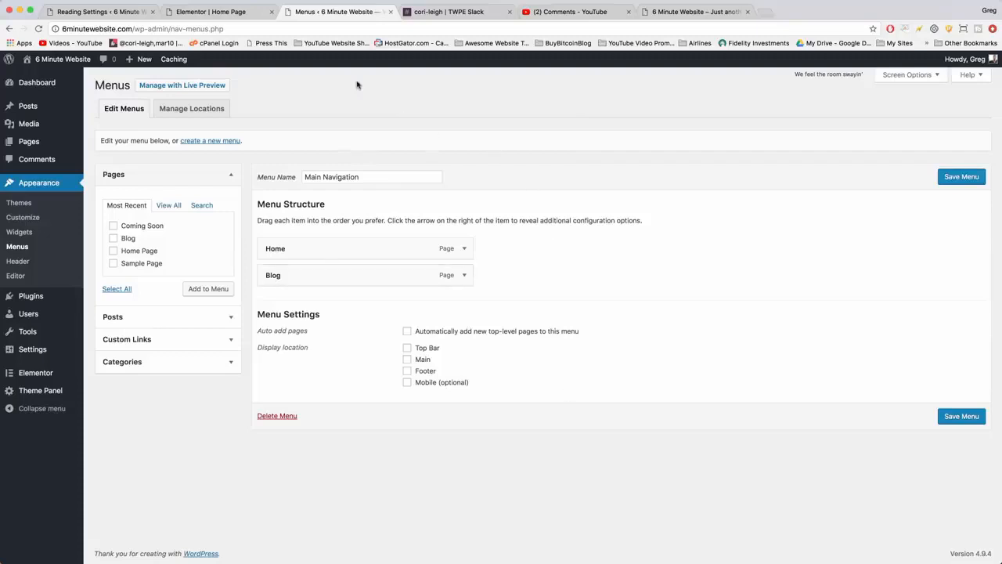
pyautogui.click(219, 13)
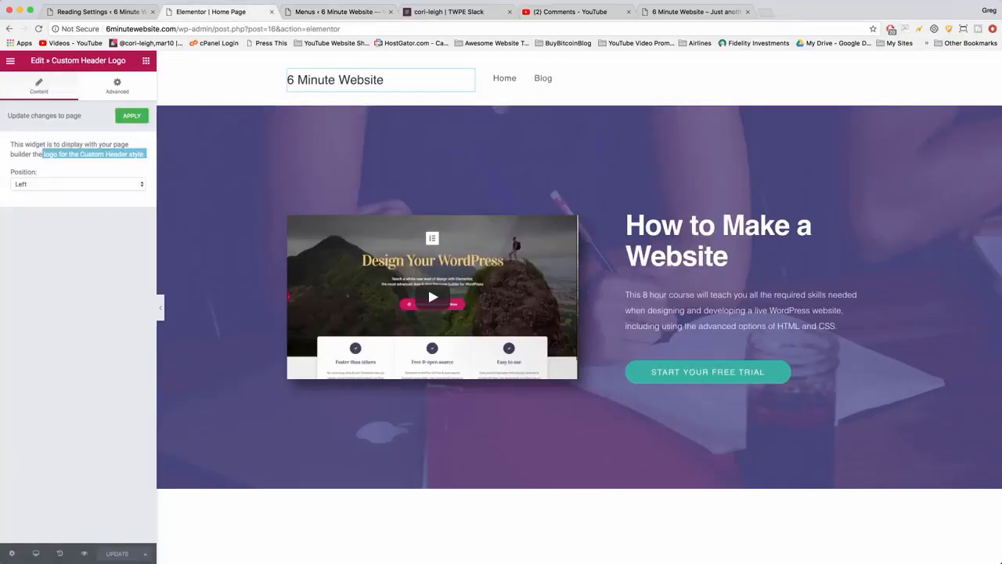
pyautogui.click(332, 13)
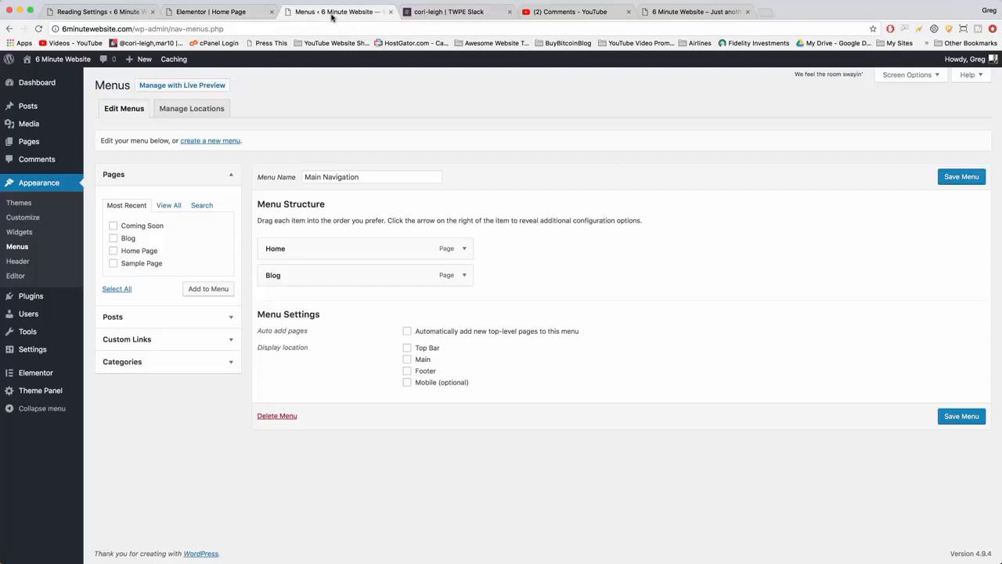
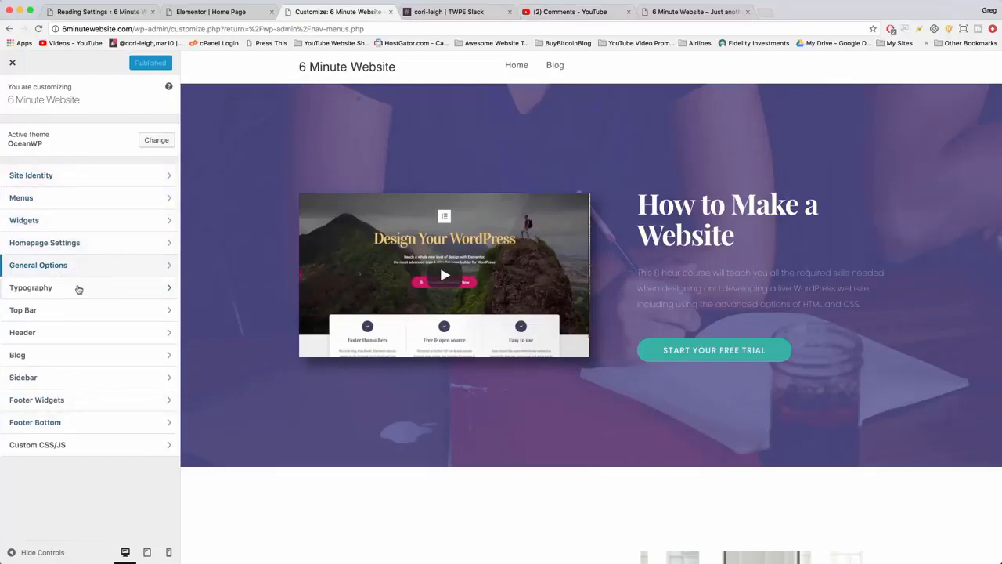
# Open the header's logo settings in the theme Customizer.
pyautogui.click(68, 335)
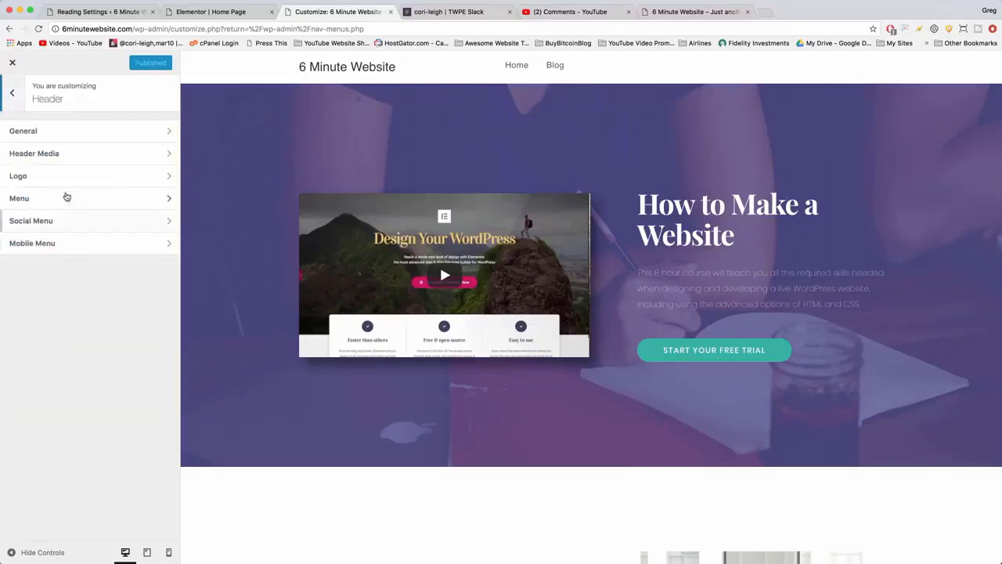
pyautogui.click(70, 177)
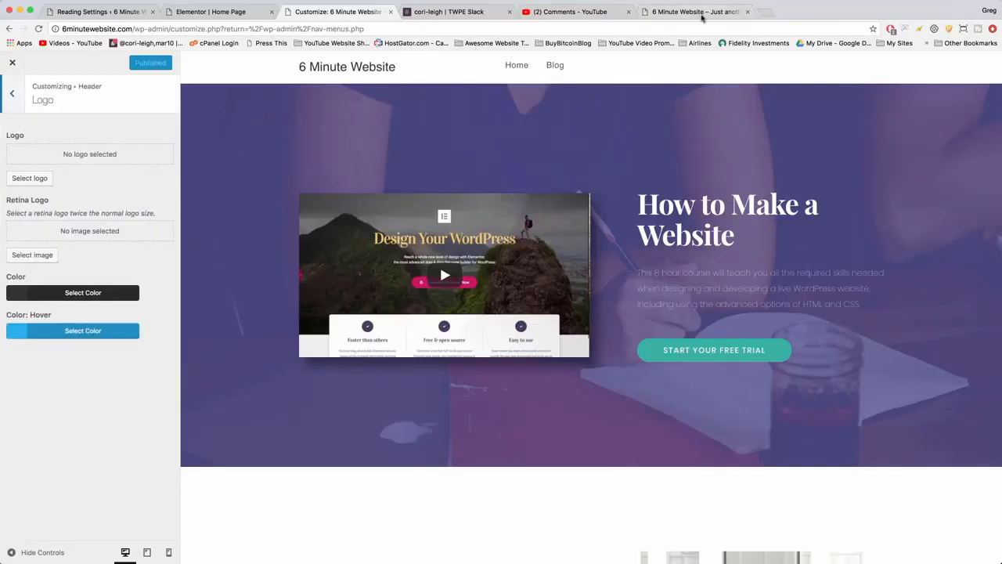
# Open logomakr.com in a new browser tab and dismiss the introductory video.
pyautogui.click(763, 12)
pyautogui.write('logo')
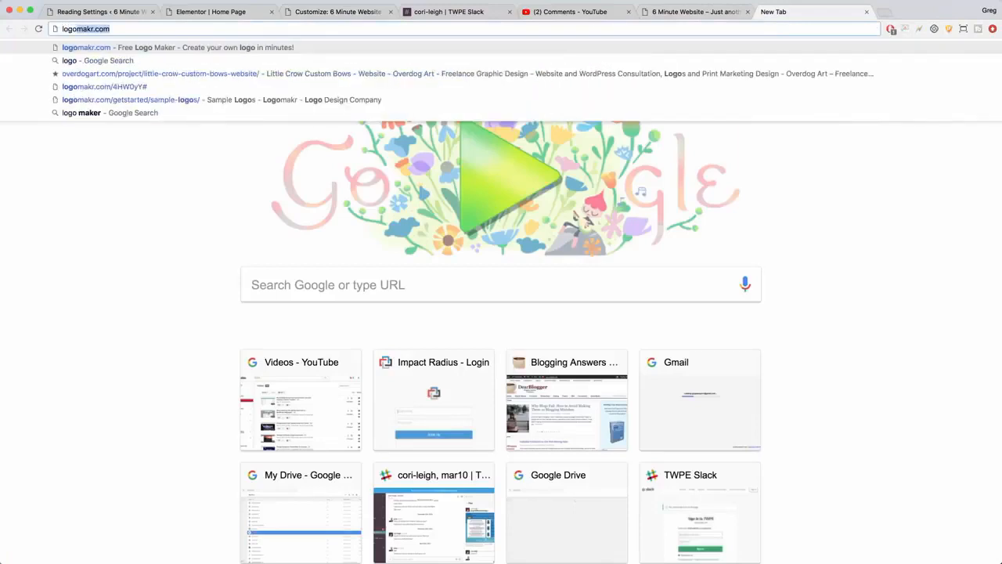
pyautogui.press('Return')
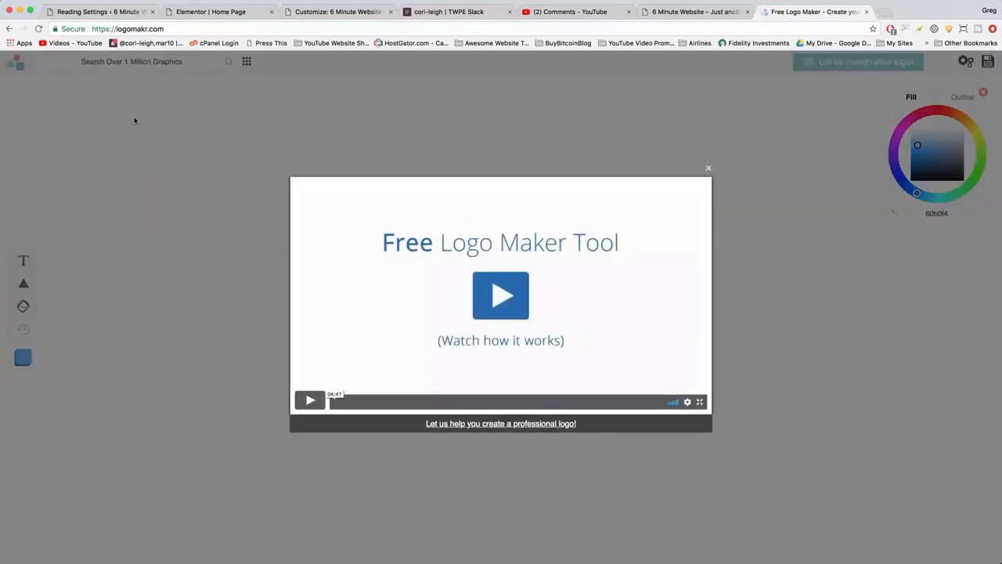
pyautogui.click(138, 168)
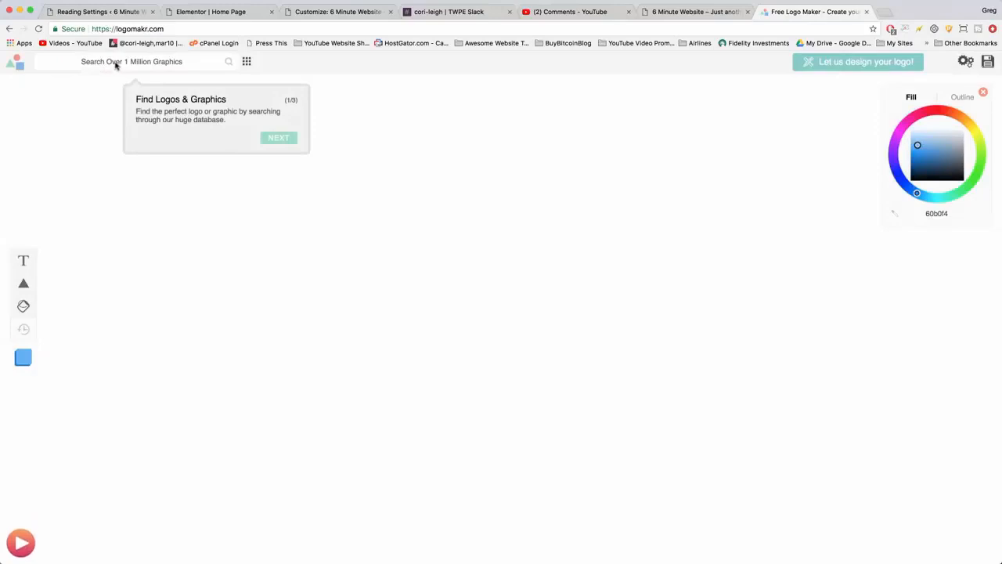
# Search the graphics library for "palm tree" and add the solid palm with white coconuts and a striped trunk to the canvas.
pyautogui.click(115, 62)
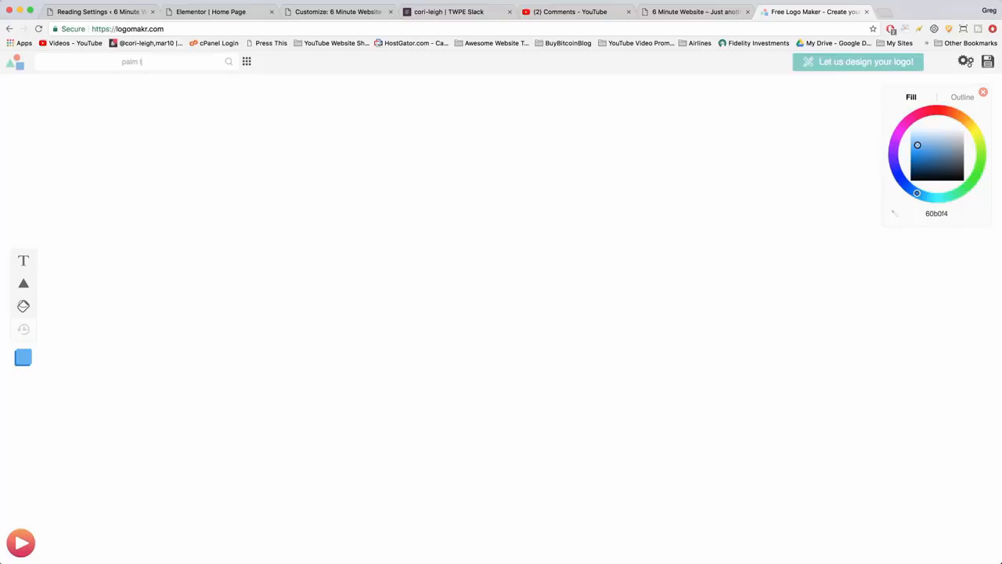
pyautogui.press('Return')
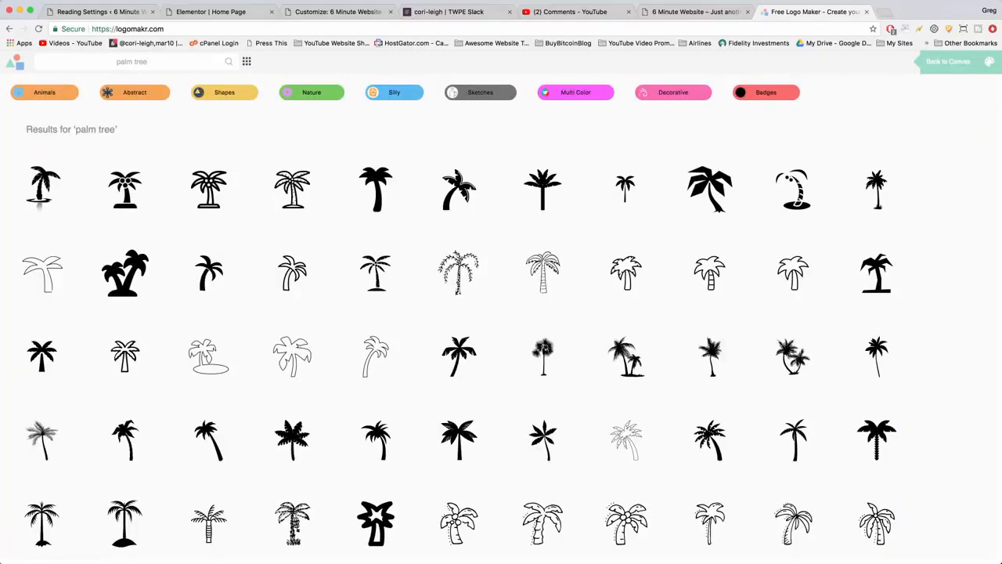
pyautogui.scroll(-15, 474, 267)
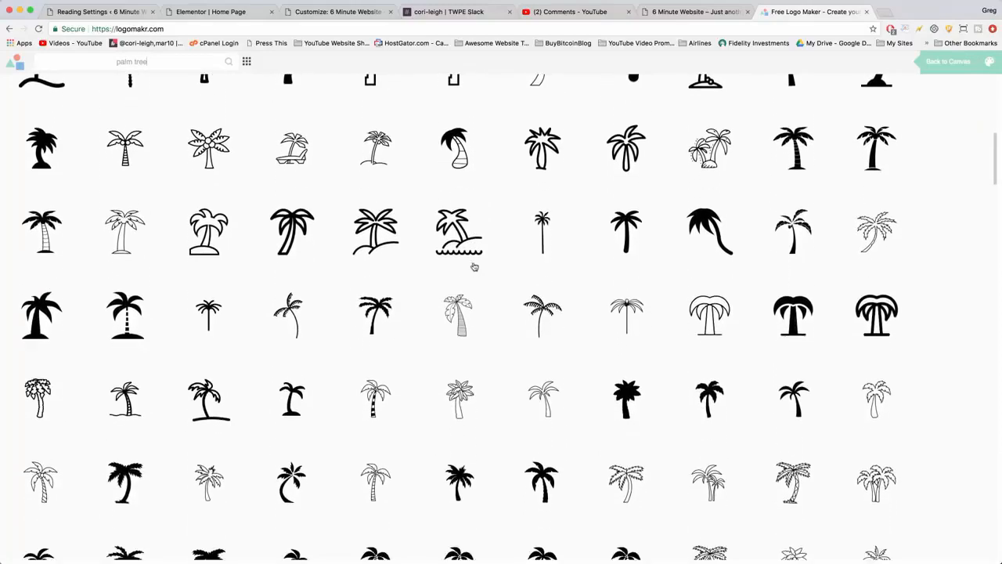
pyautogui.scroll(-10, 473, 267)
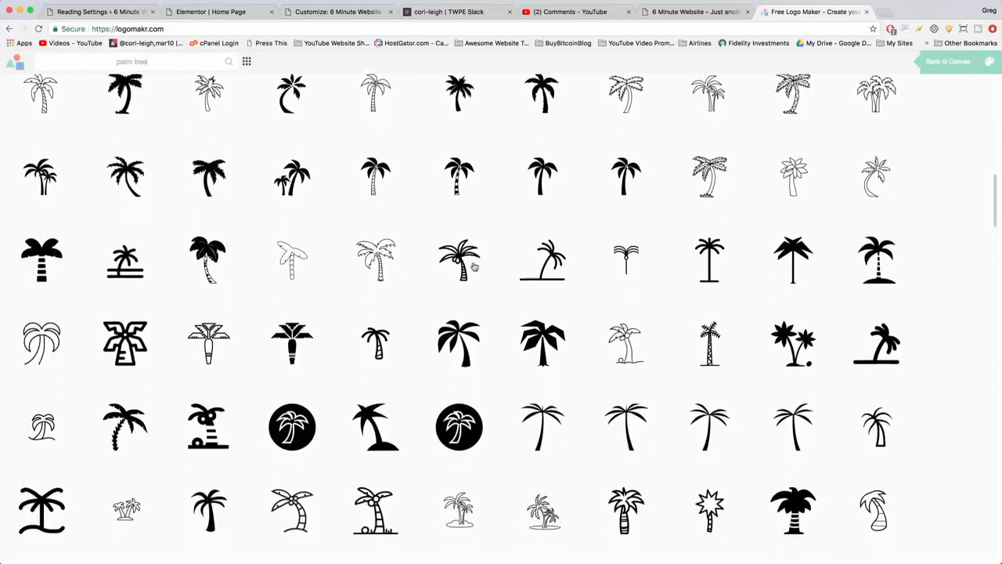
pyautogui.scroll(-8, 474, 267)
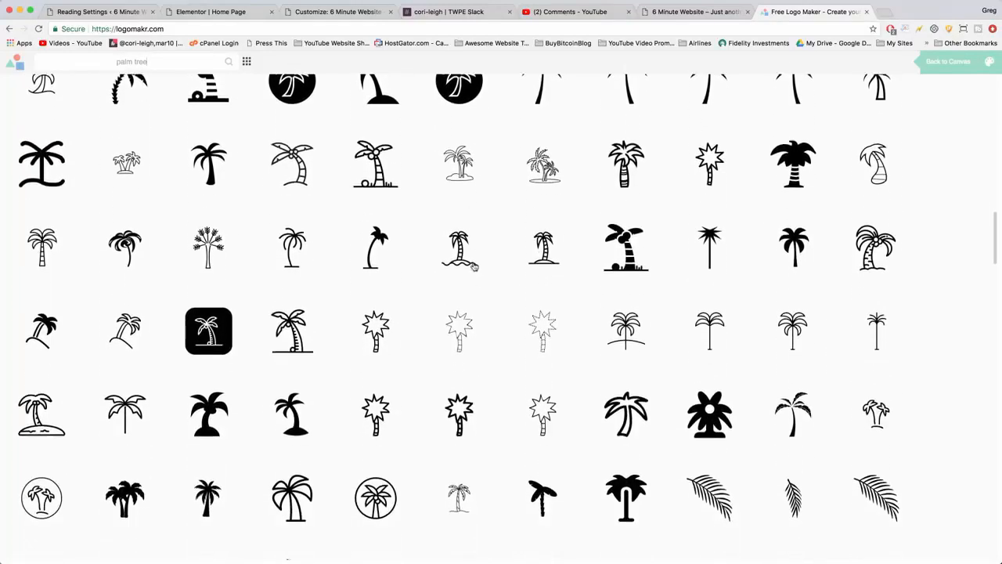
pyautogui.scroll(-8, 474, 267)
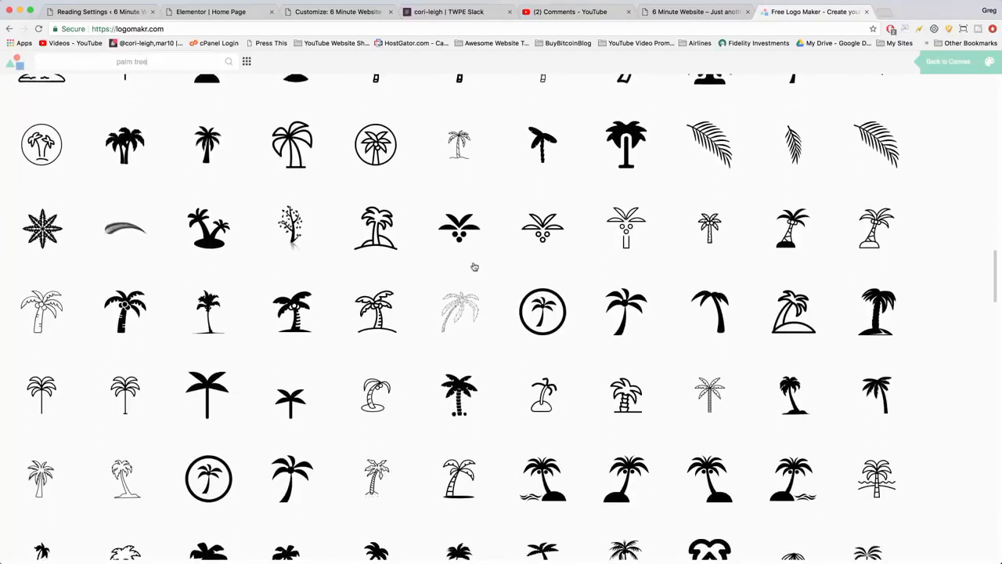
pyautogui.scroll(-6, 473, 267)
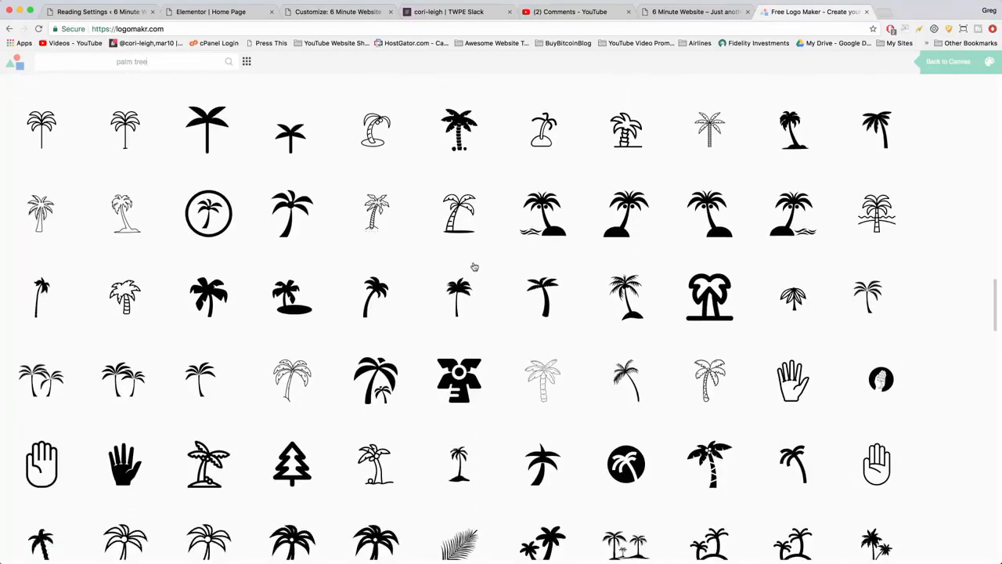
pyautogui.scroll(-5, 474, 268)
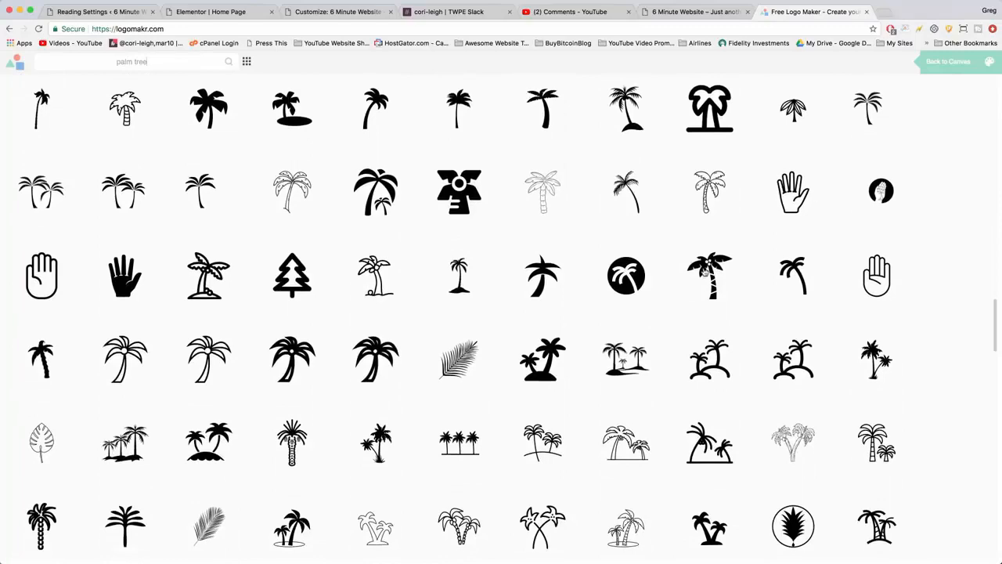
pyautogui.click(704, 270)
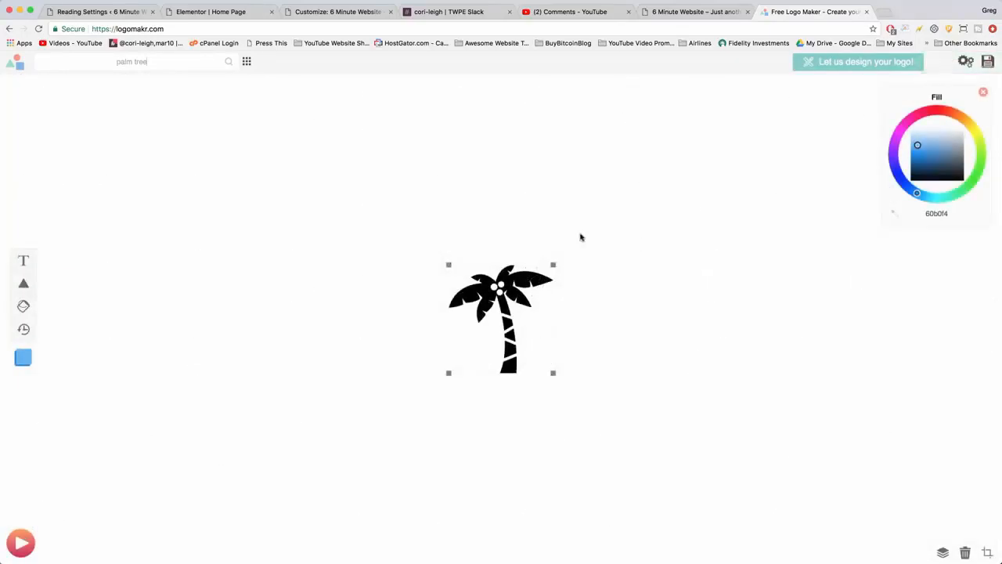
# Enlarge the palm tree, move it toward the upper left of the canvas, and fill it with blue 0060ff.
pyautogui.moveTo(564, 255); pyautogui.dragTo(594, 311)
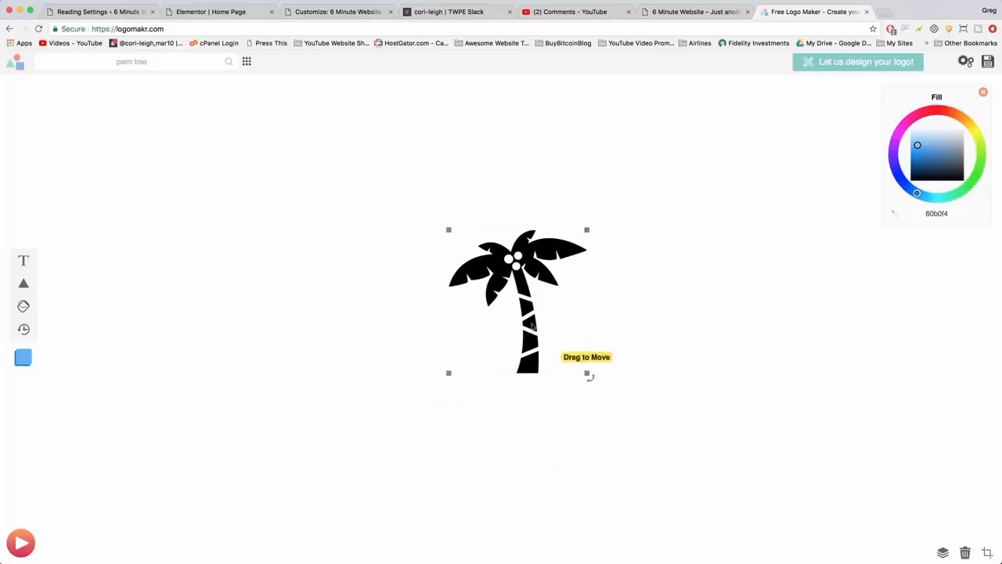
pyautogui.moveTo(500, 273); pyautogui.dragTo(345, 229)
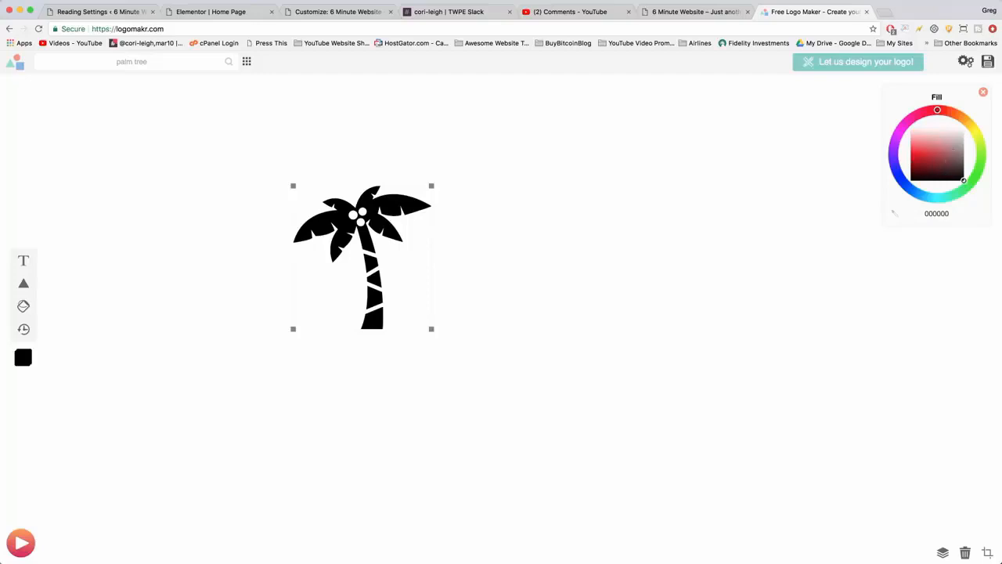
pyautogui.click(918, 192)
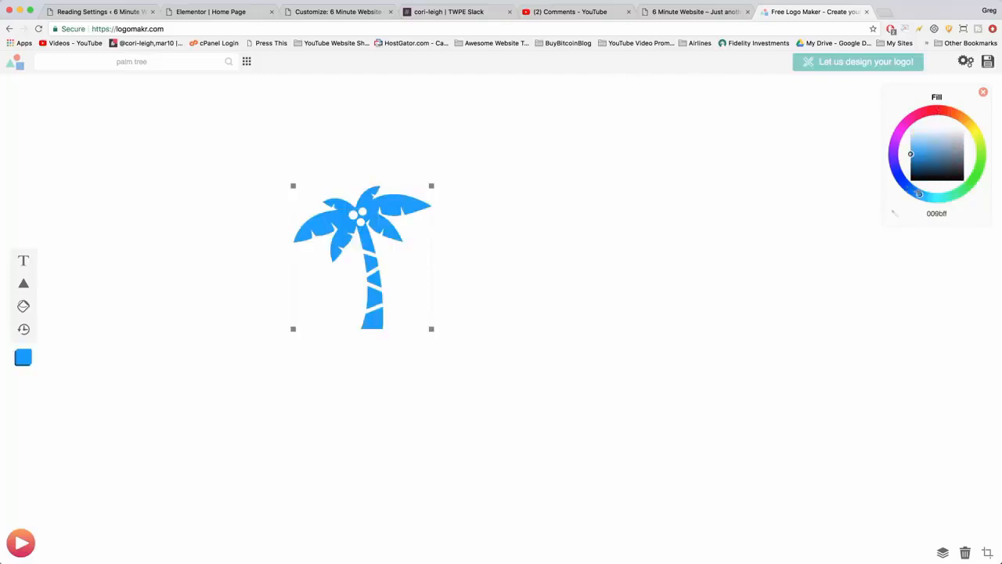
pyautogui.moveTo(920, 194)
pyautogui.mouseDown()
pyautogui.moveTo(905, 182)
pyautogui.moveTo(910, 189)
pyautogui.mouseUp()
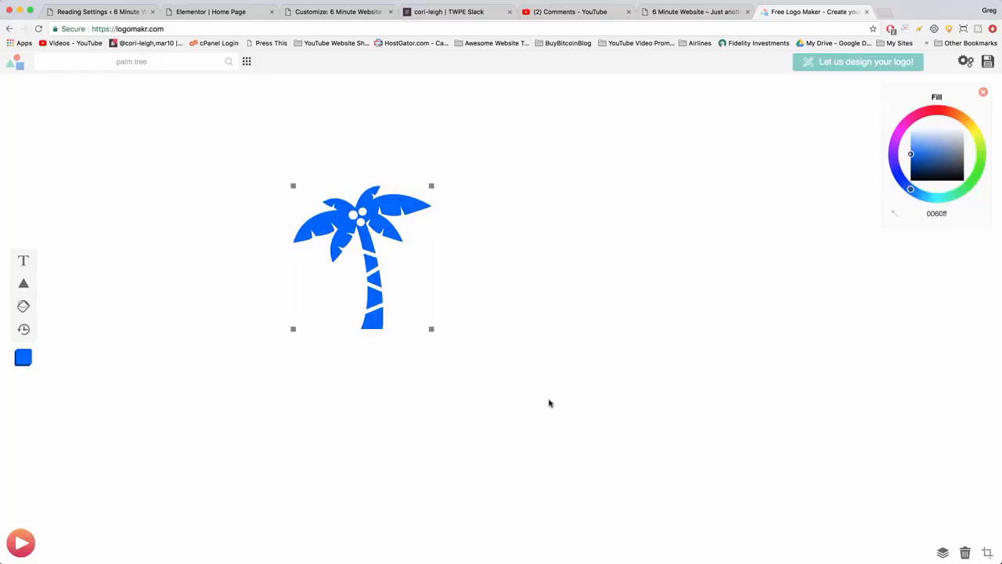
# Add the text "logo name" beside the palm tree, and delete it again.
pyautogui.click(23, 261)
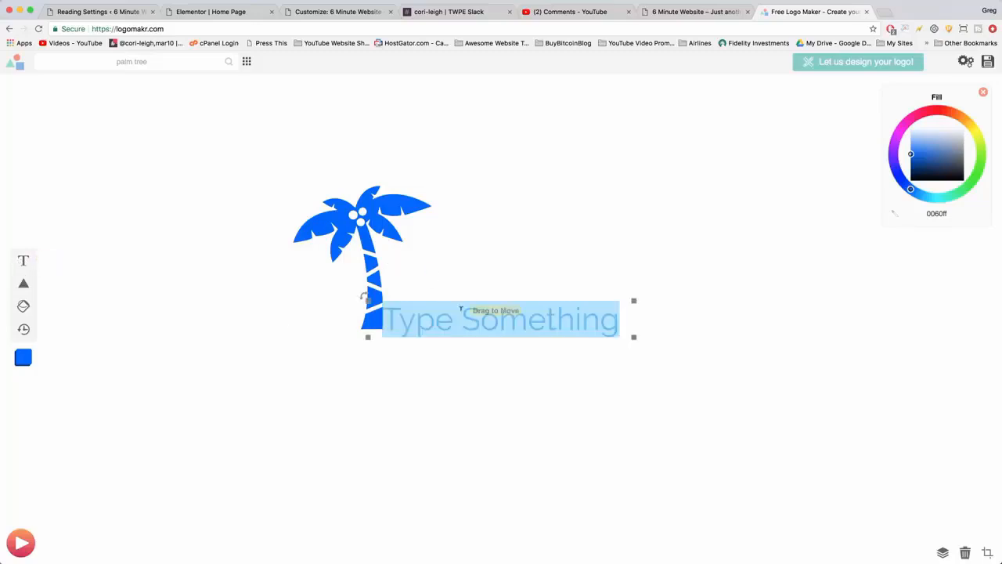
pyautogui.write('logo name')
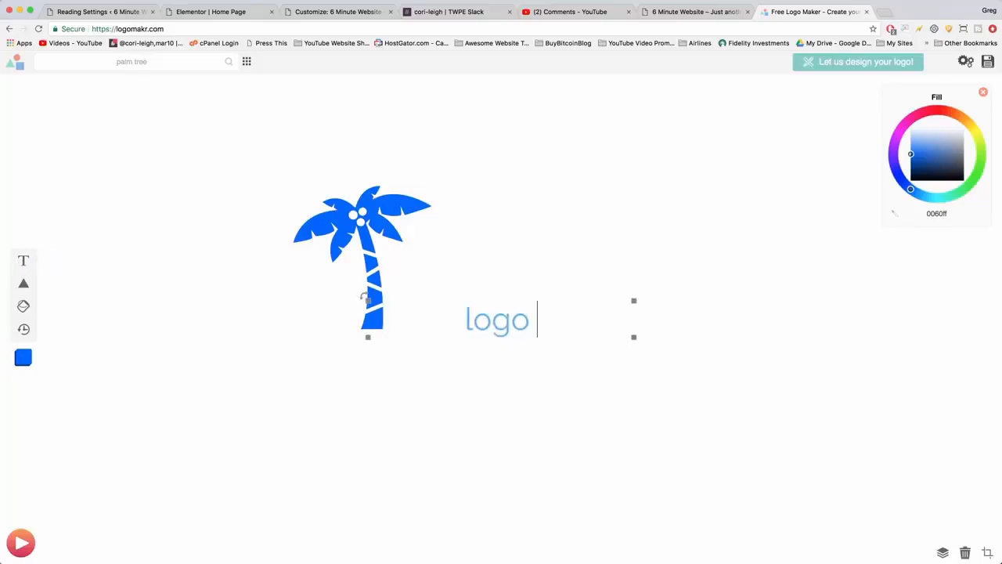
pyautogui.click(532, 431)
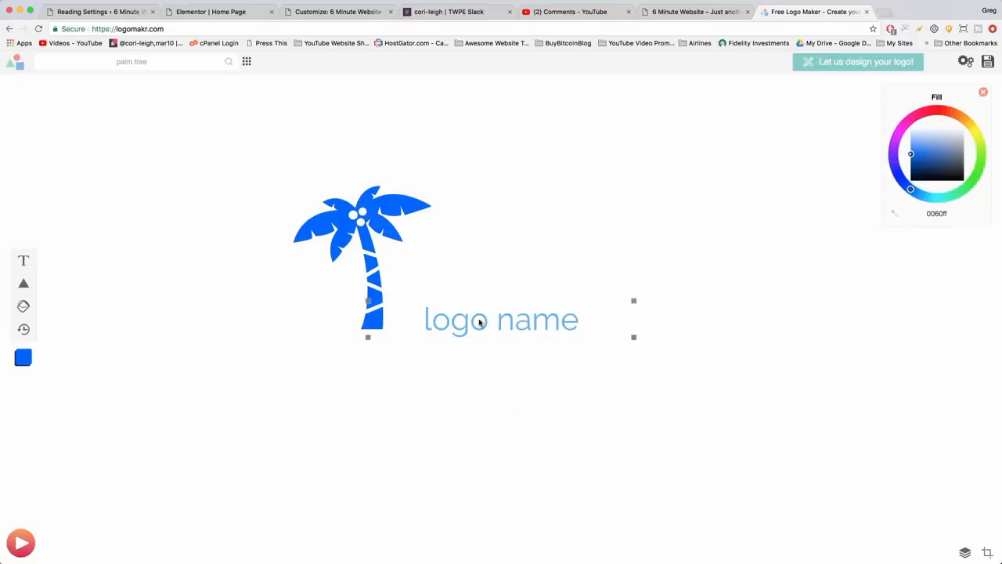
pyautogui.click(487, 318)
pyautogui.press('Delete')
# Shift the palm tree slightly, crop the canvas tightly around it, and save the logo to reach the download options.
pyautogui.click(366, 213)
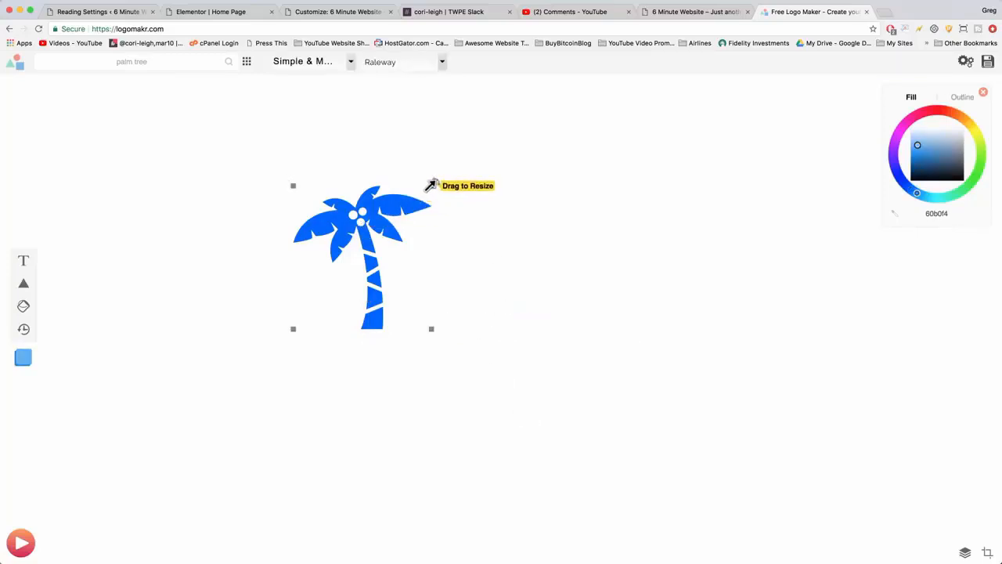
pyautogui.moveTo(430, 184); pyautogui.dragTo(423, 202)
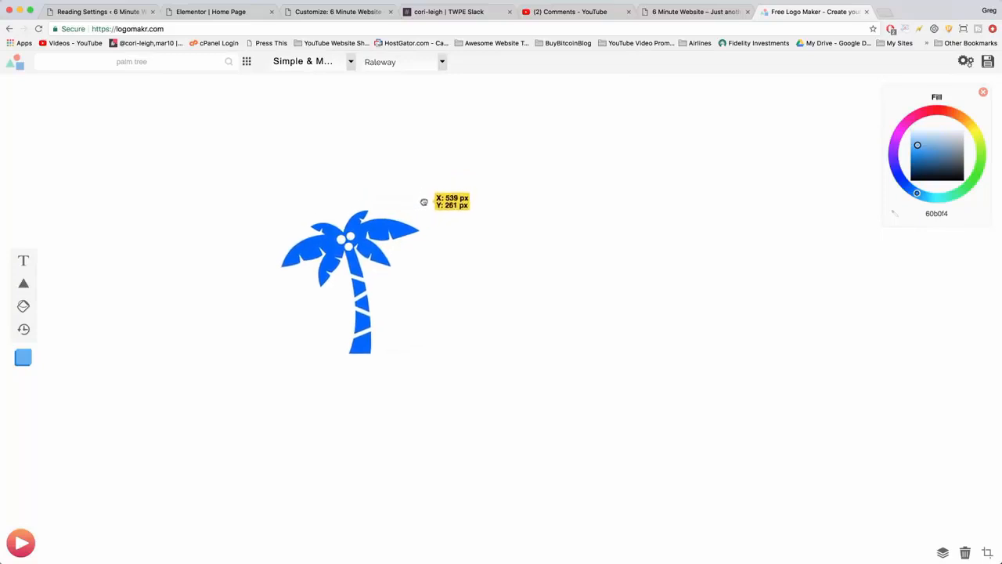
pyautogui.click(566, 335)
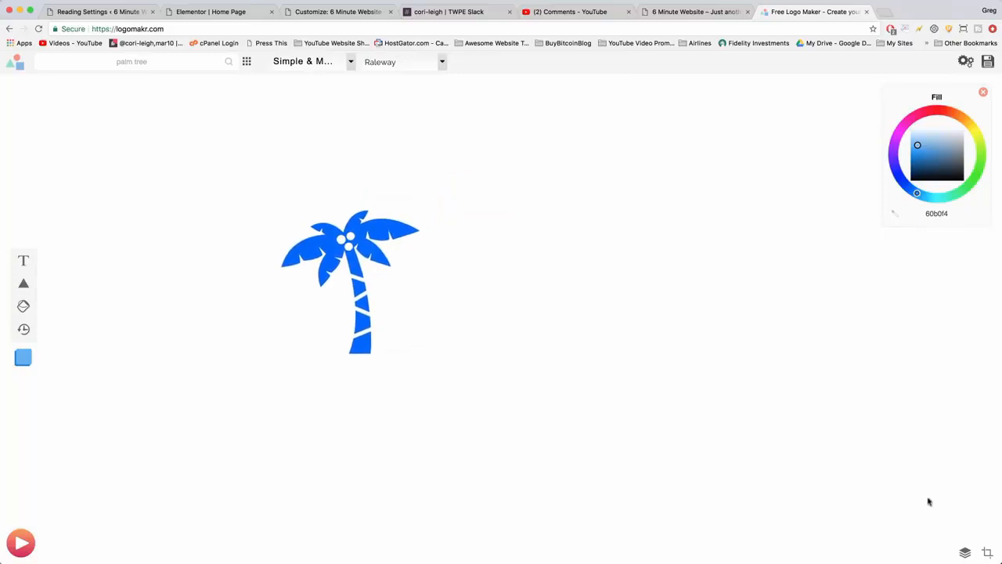
pyautogui.click(987, 553)
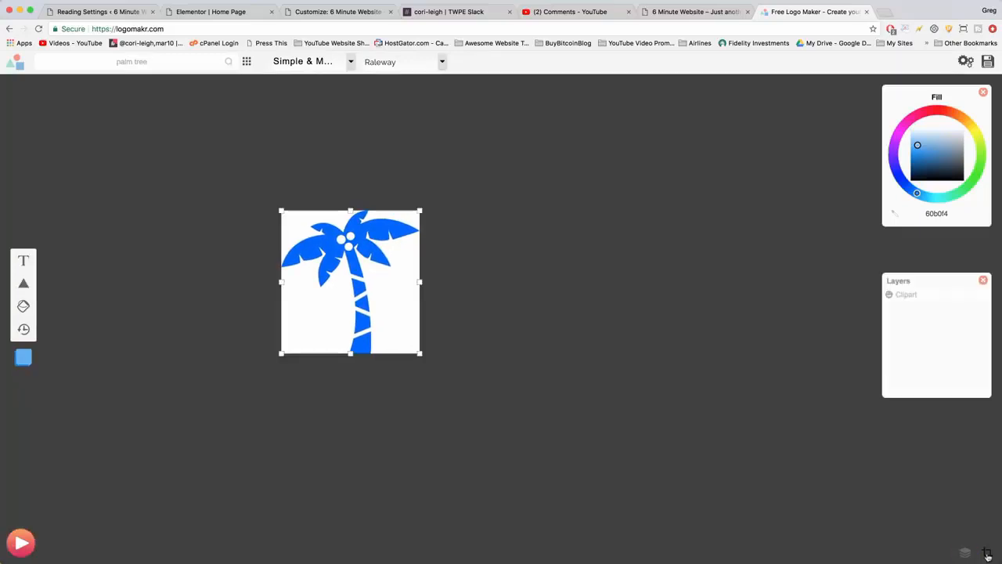
pyautogui.click(415, 212)
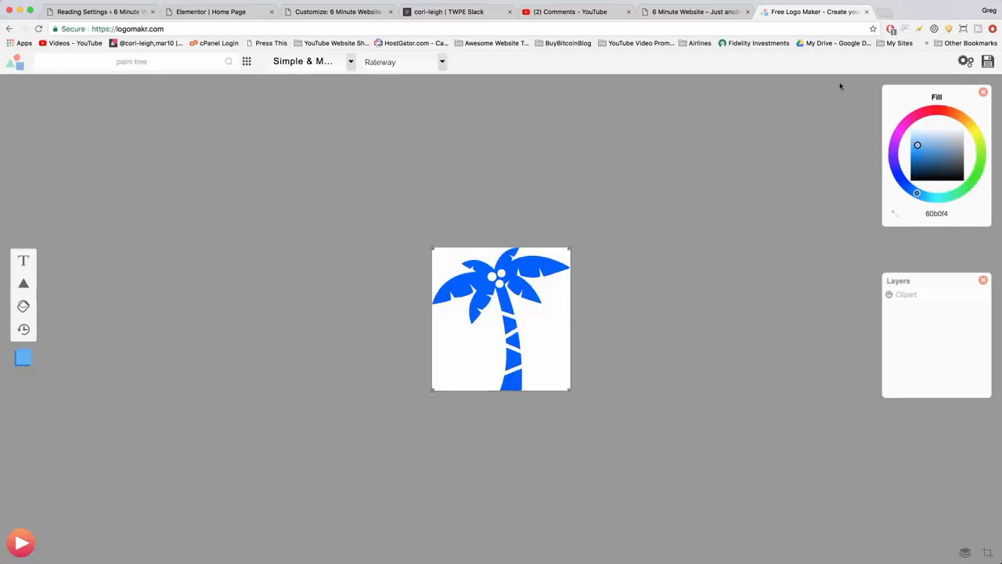
pyautogui.click(989, 63)
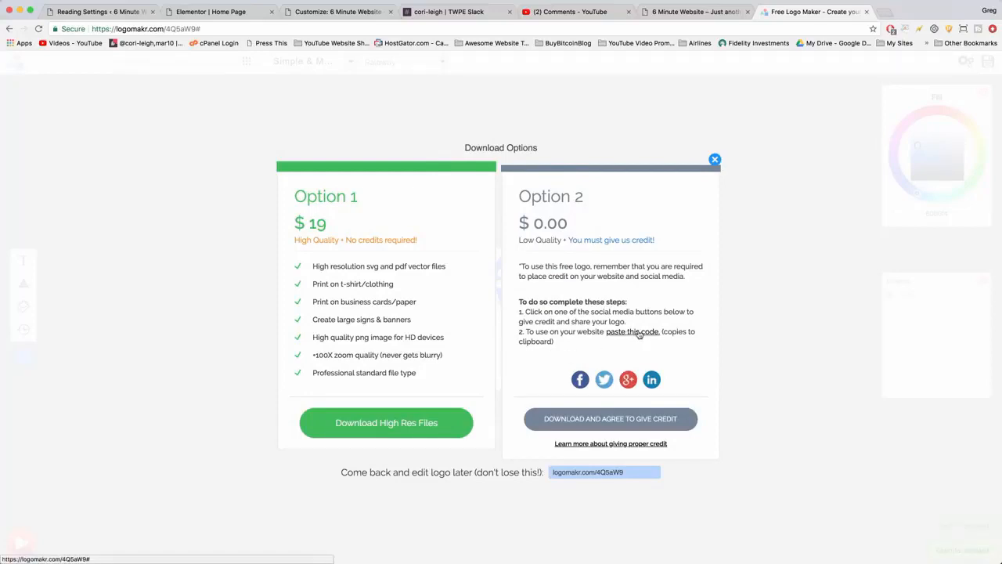
# Switch to the WordPress dashboard and add a new page titled Credits.
pyautogui.click(107, 14)
pyautogui.moveTo(26, 148)
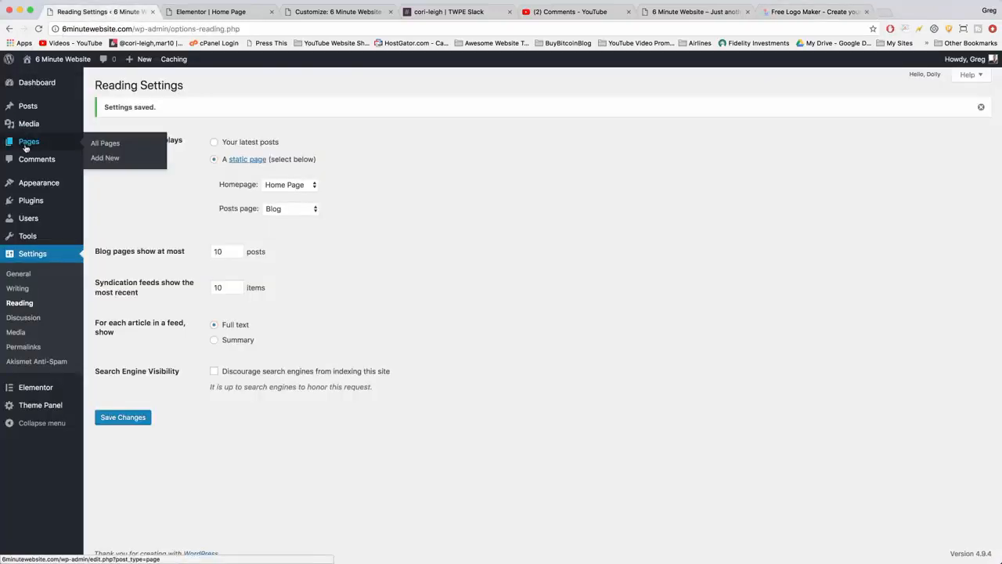
pyautogui.click(101, 159)
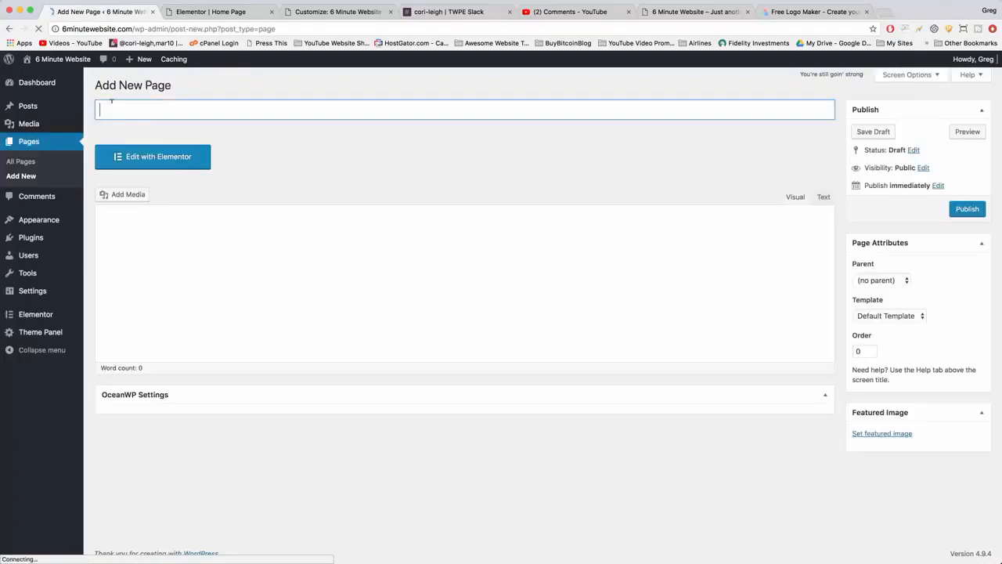
pyautogui.click(133, 110)
pyautogui.write('Credits')
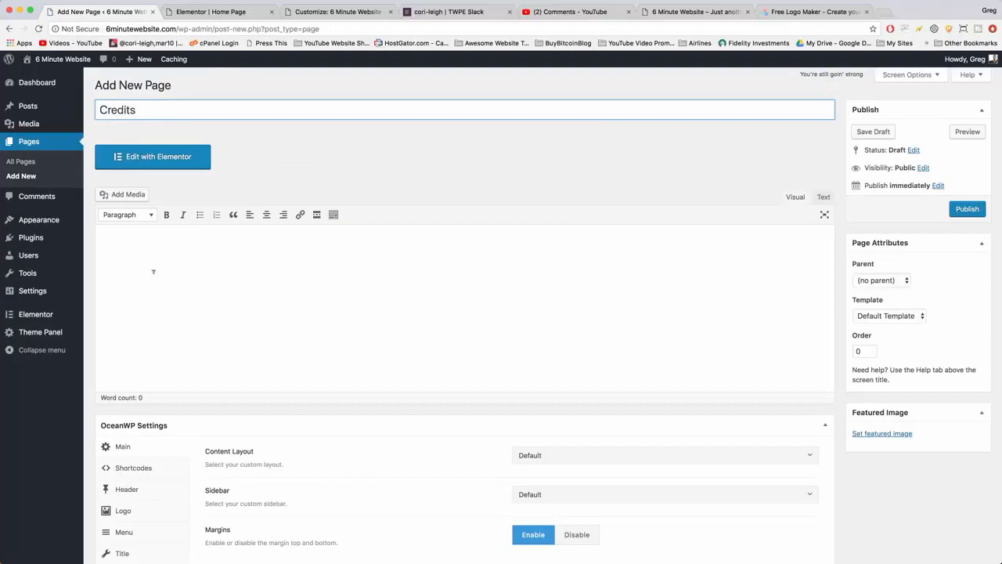
pyautogui.click(153, 272)
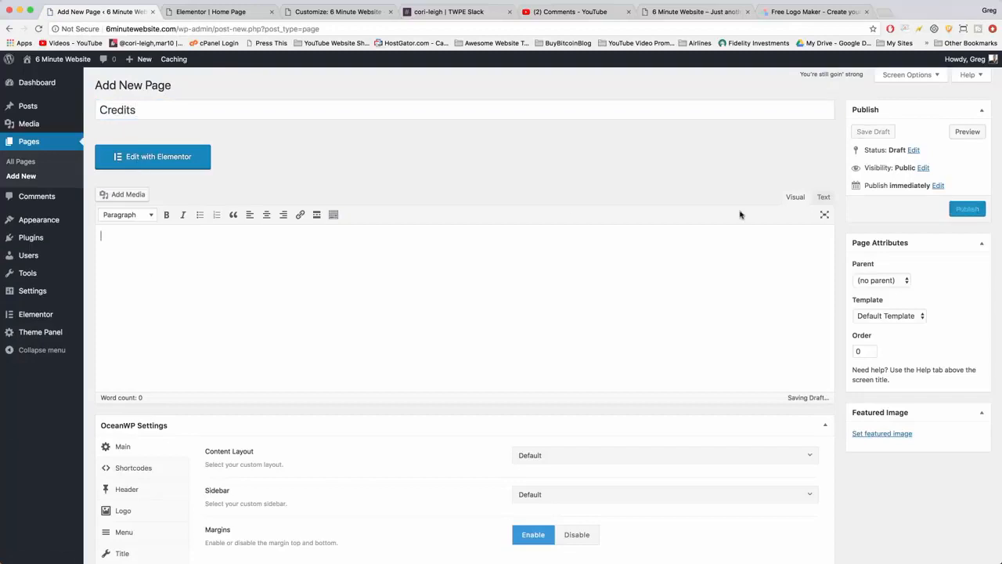
# Paste the LogoMakr credit code into the Credits page as HTML, and check its visual rendering.
pyautogui.click(822, 198)
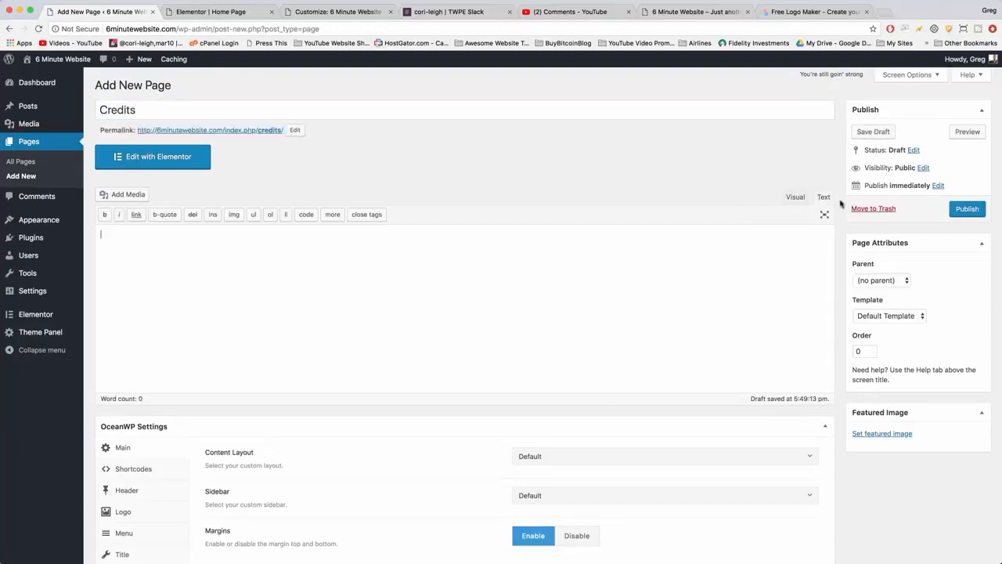
pyautogui.write('Check out the new logo that I created on <a href="http://logomakr.com" title="Logo Makr">LogoMakr.com</a> https://logomakr.com/4QSaW9')
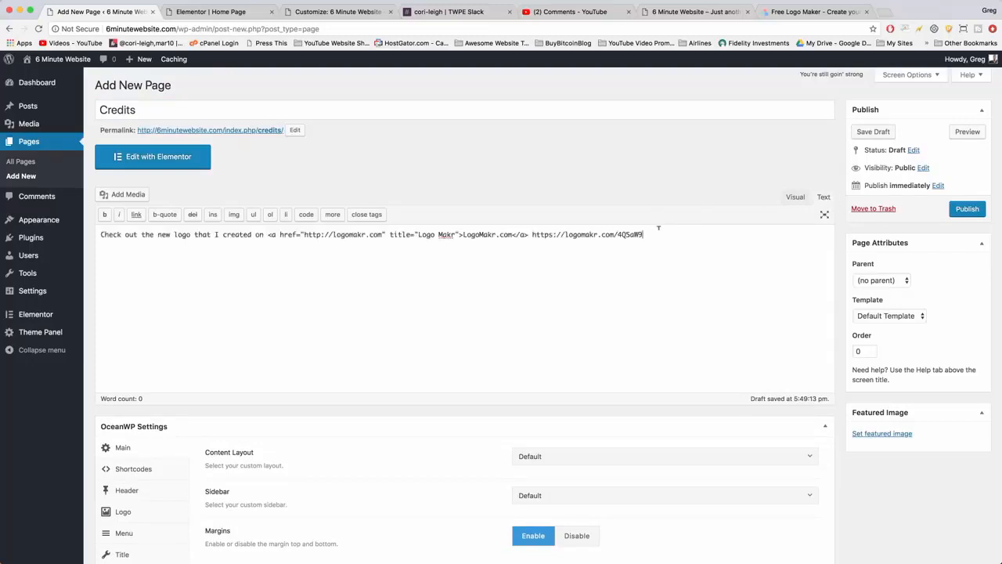
pyautogui.moveTo(650, 234); pyautogui.dragTo(268, 234)
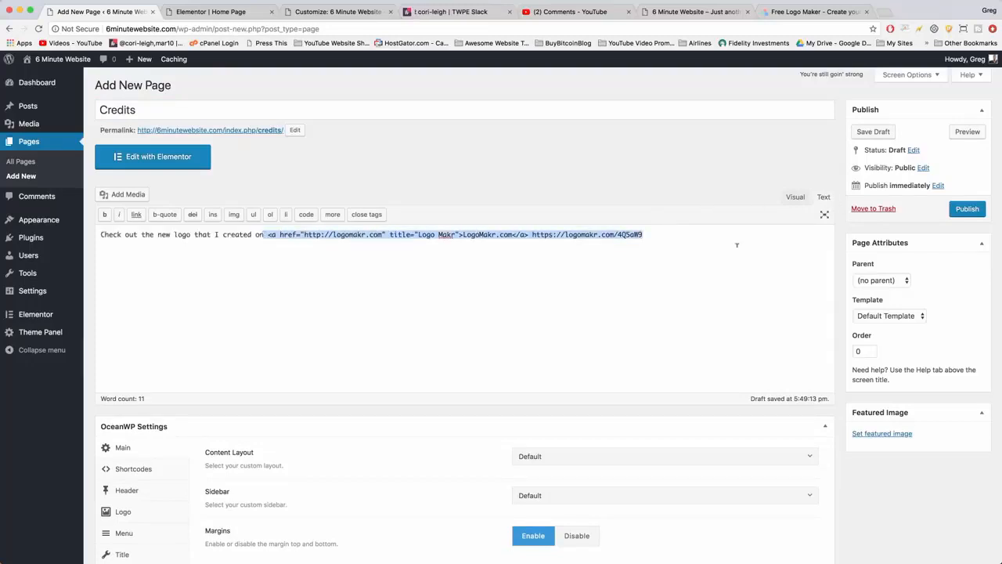
pyautogui.click(756, 243)
pyautogui.click(795, 197)
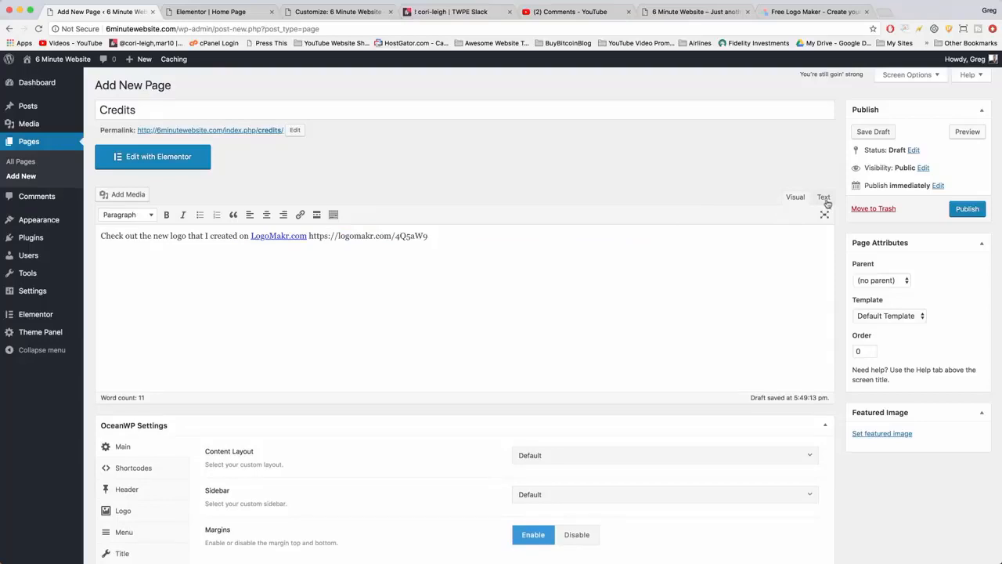
# Return the Credits page content to its HTML code view and publish the page.
pyautogui.click(824, 197)
pyautogui.click(967, 210)
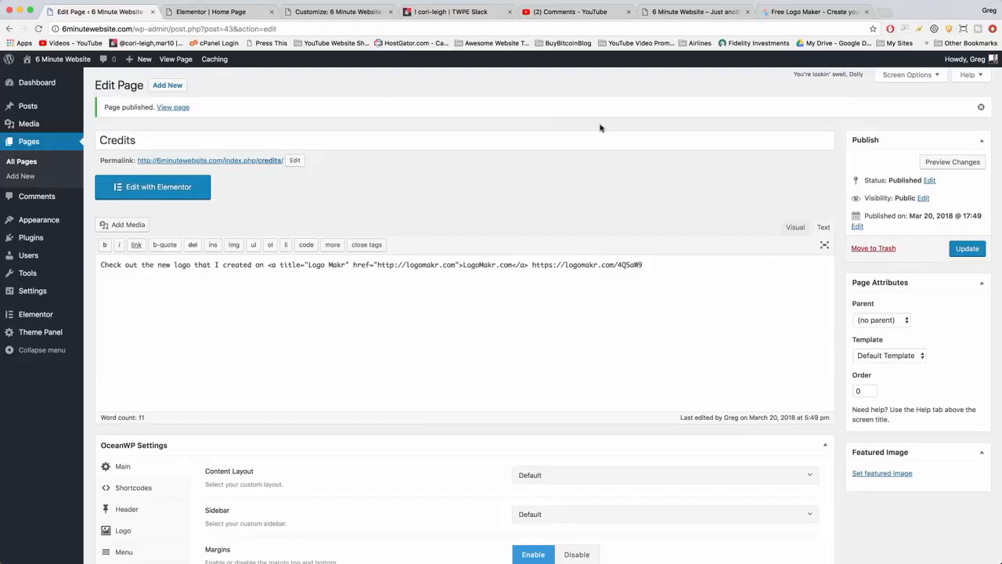
# Switch to LogoMakr, download the free low-quality logo with the agreement to give credit, and save it to Documents as palm-tree-logo in PNG format.
pyautogui.click(807, 11)
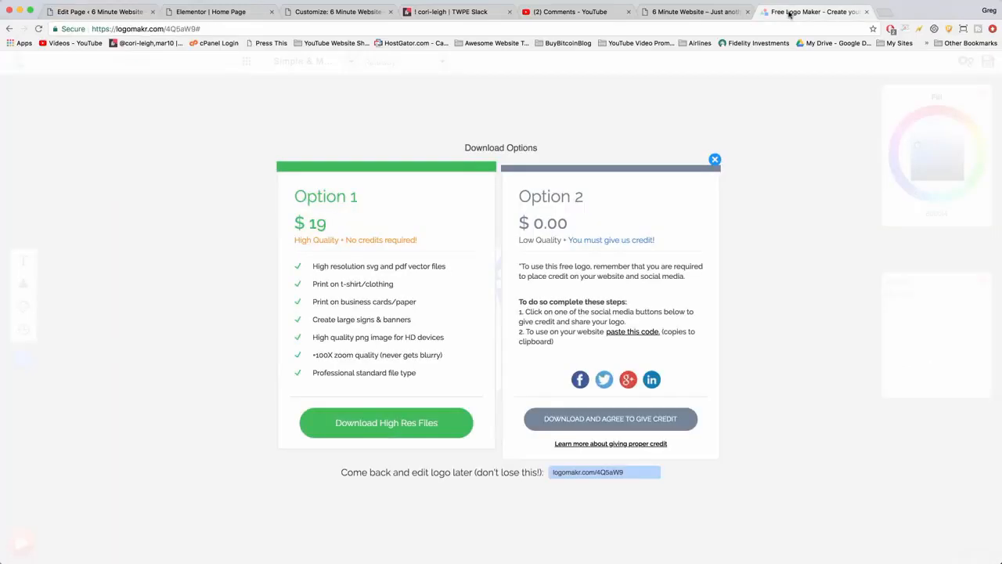
pyautogui.click(601, 419)
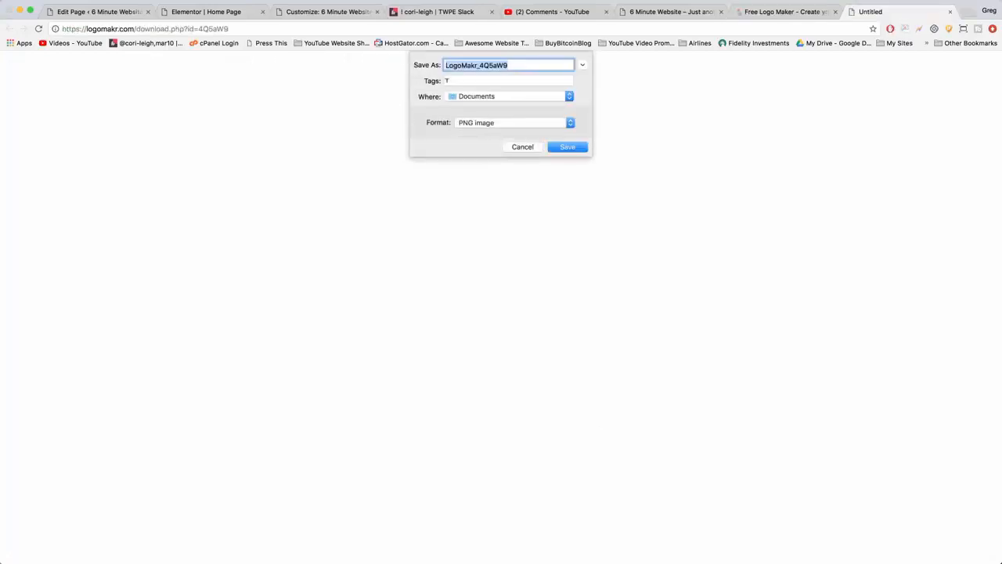
pyautogui.write('ap')
pyautogui.press('BackSpace')
pyautogui.press('BackSpace')
pyautogui.write('pal')
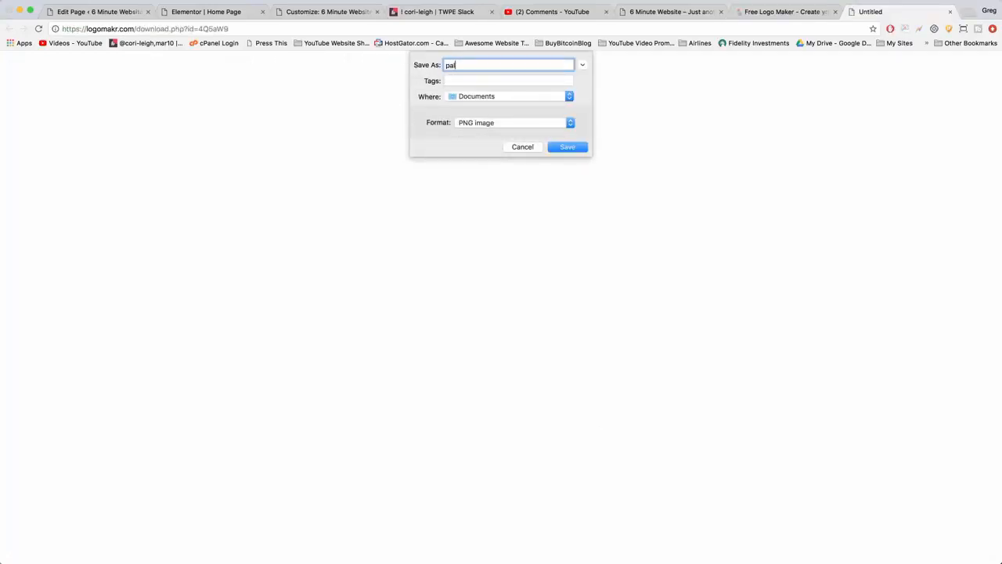
pyautogui.write('og')
pyautogui.press('Return')
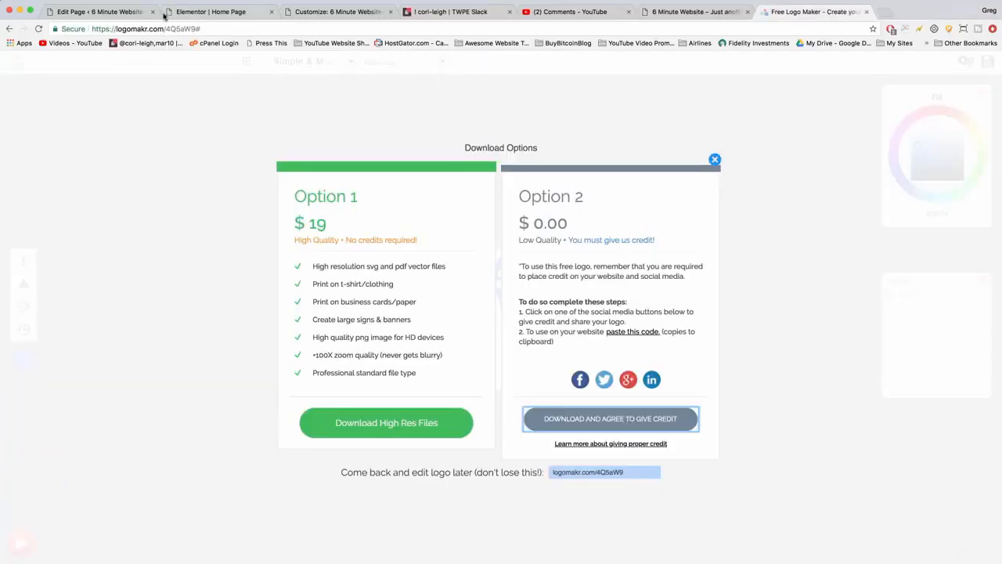
# Switch to the WordPress Customizer's header logo settings and upload palm-tree-logo.png from the Documents folder.
pyautogui.click(192, 12)
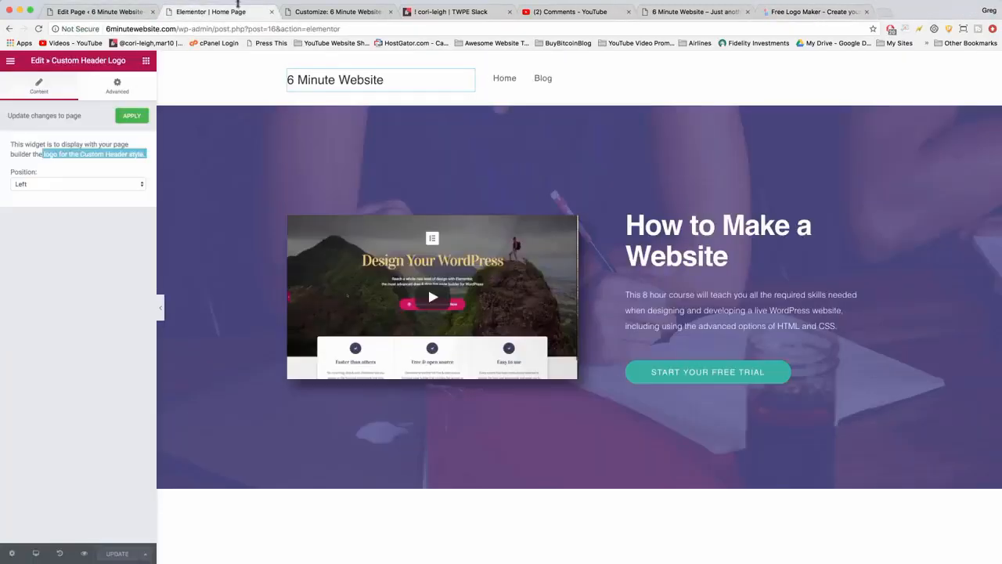
pyautogui.click(359, 13)
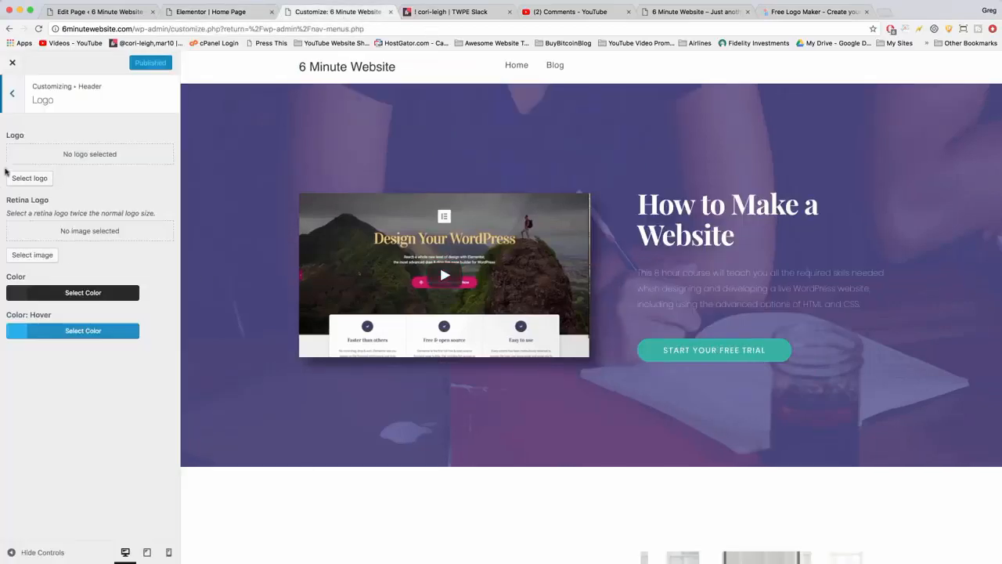
pyautogui.click(32, 178)
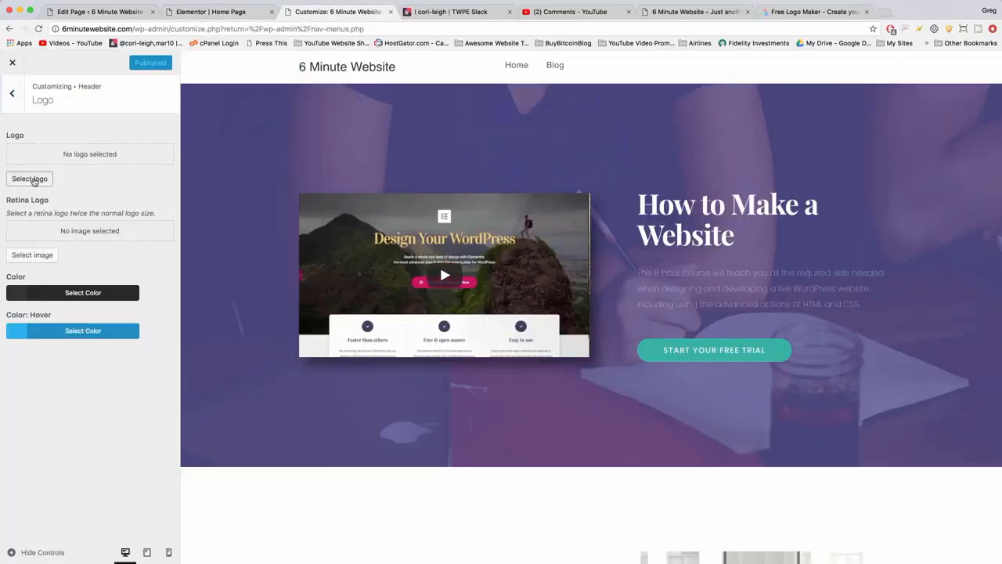
pyautogui.click(45, 101)
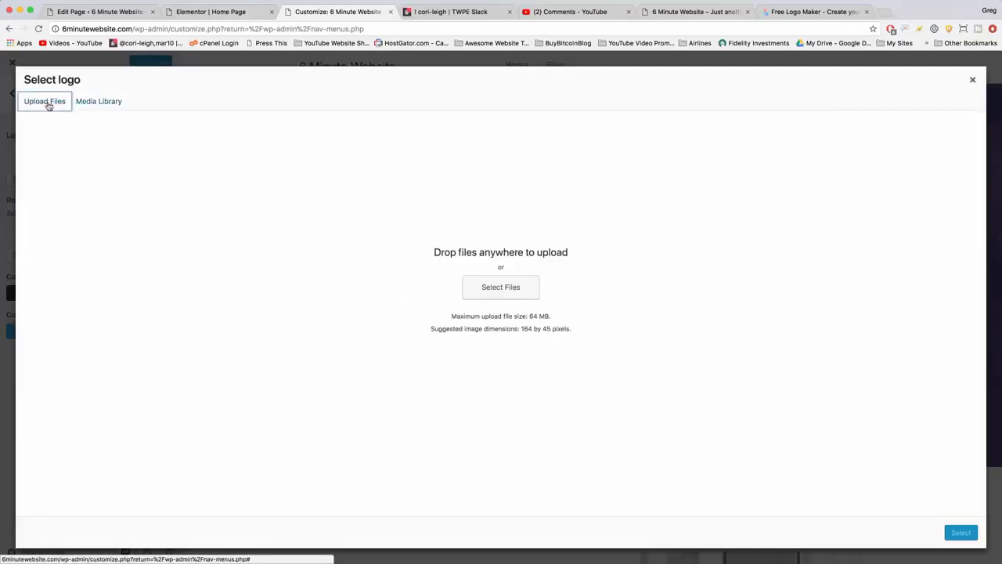
pyautogui.click(500, 287)
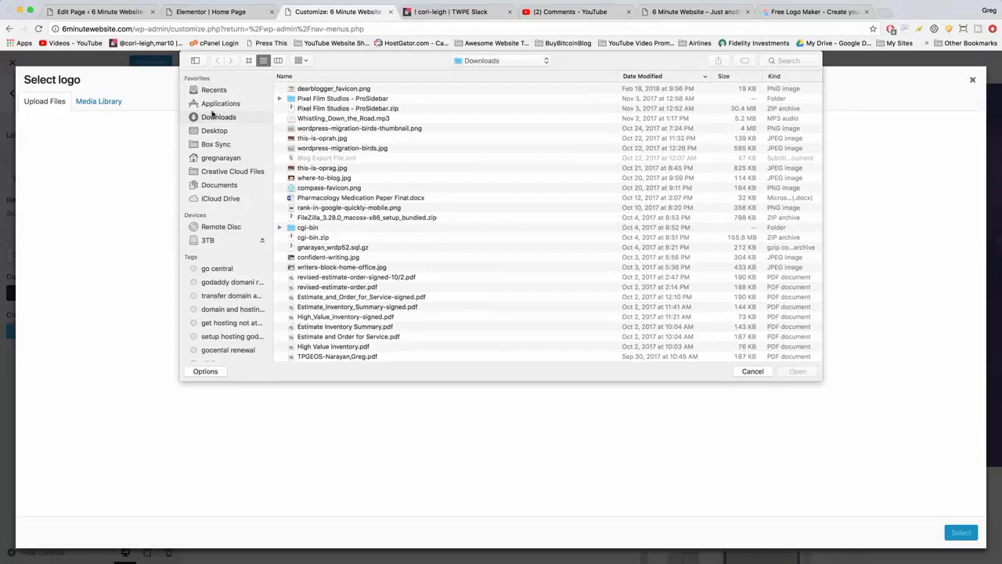
pyautogui.click(214, 133)
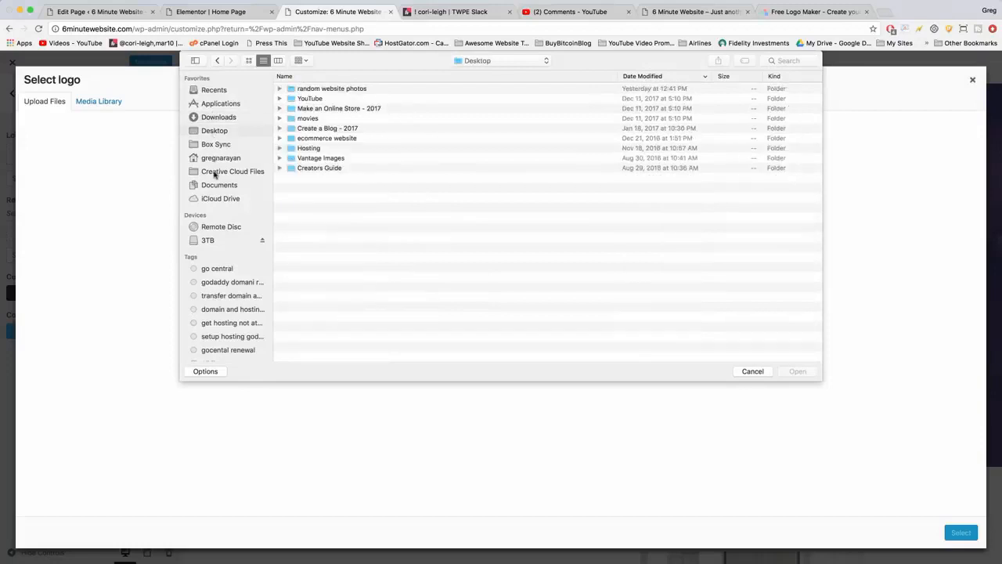
pyautogui.click(216, 185)
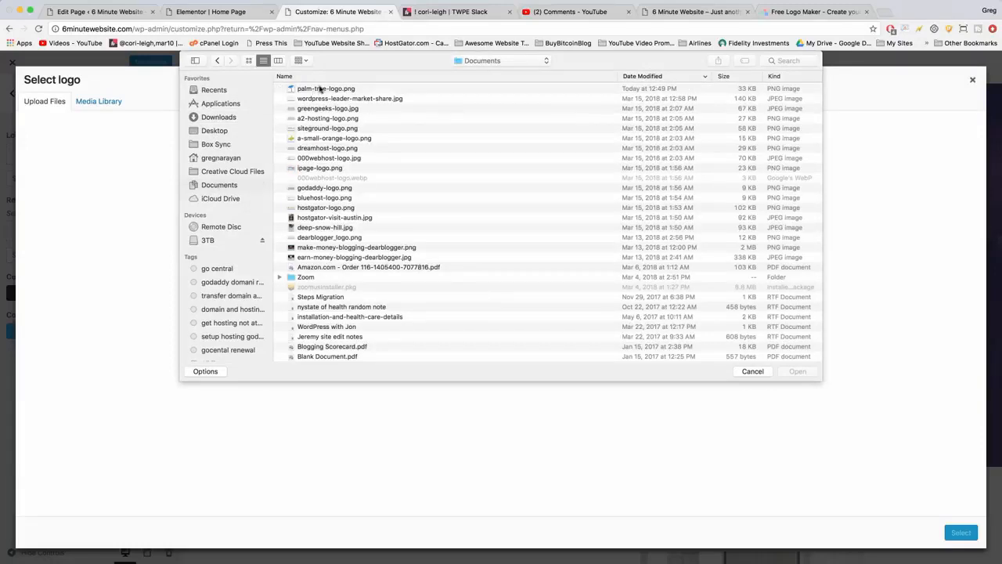
pyautogui.click(320, 90)
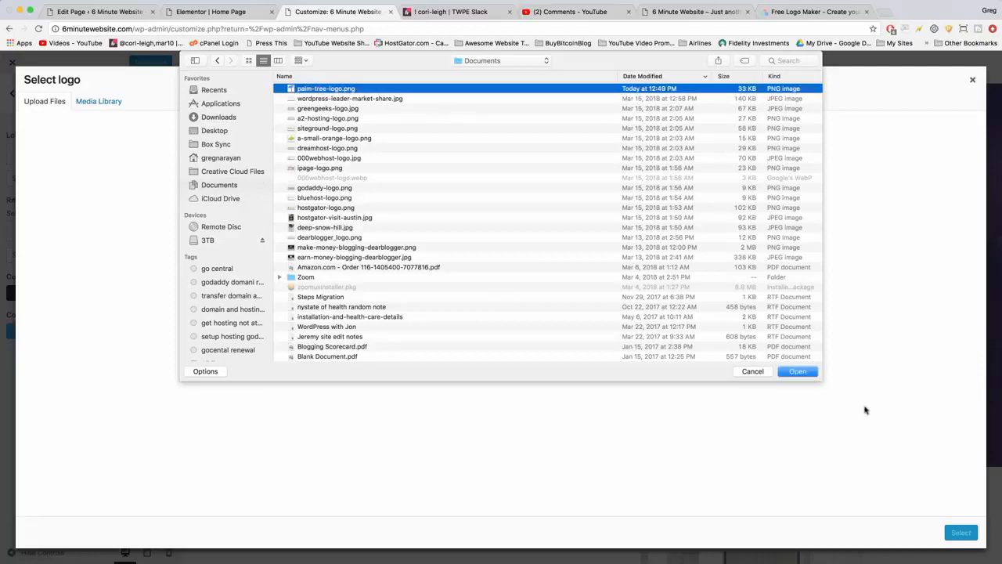
pyautogui.click(798, 371)
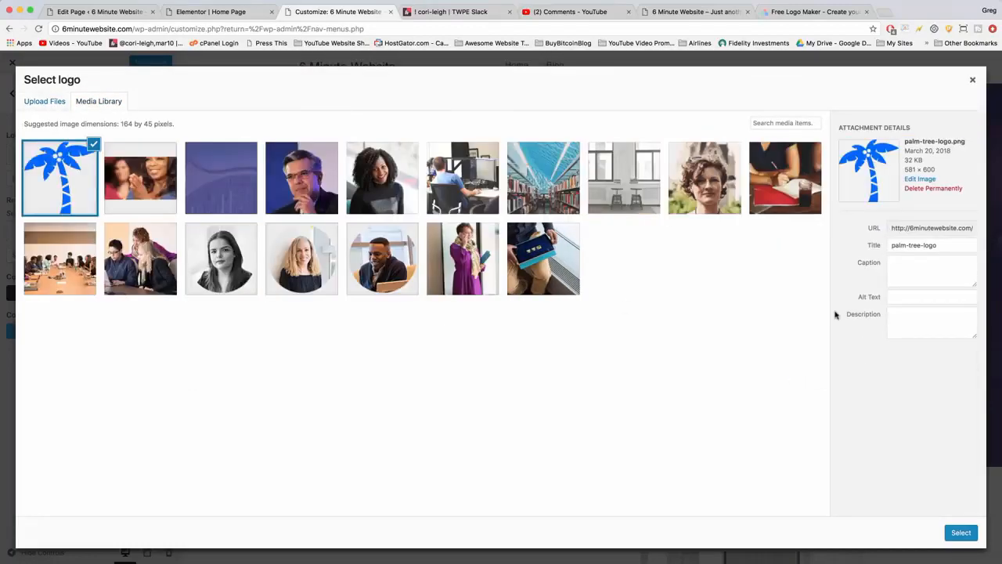
# Use the uploaded palm tree image as the header logo, with the crop area extended to cover the whole image.
pyautogui.click(956, 534)
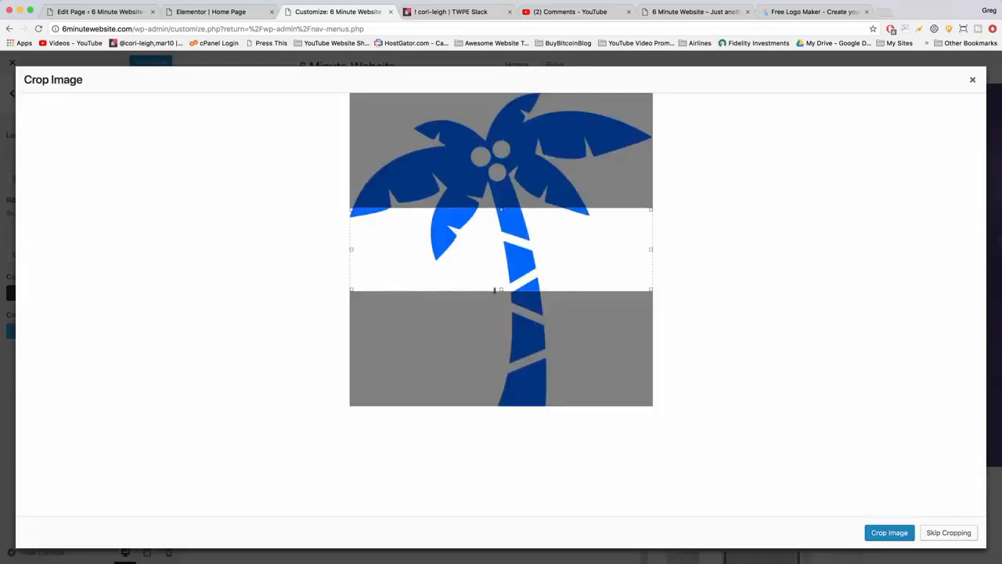
pyautogui.moveTo(501, 289); pyautogui.dragTo(505, 414)
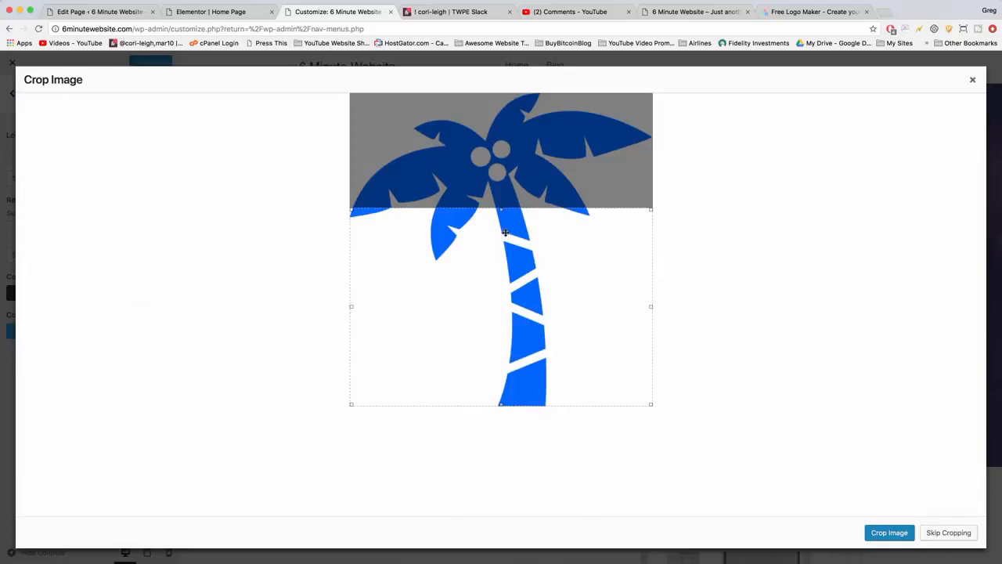
pyautogui.moveTo(502, 210); pyautogui.dragTo(485, 81)
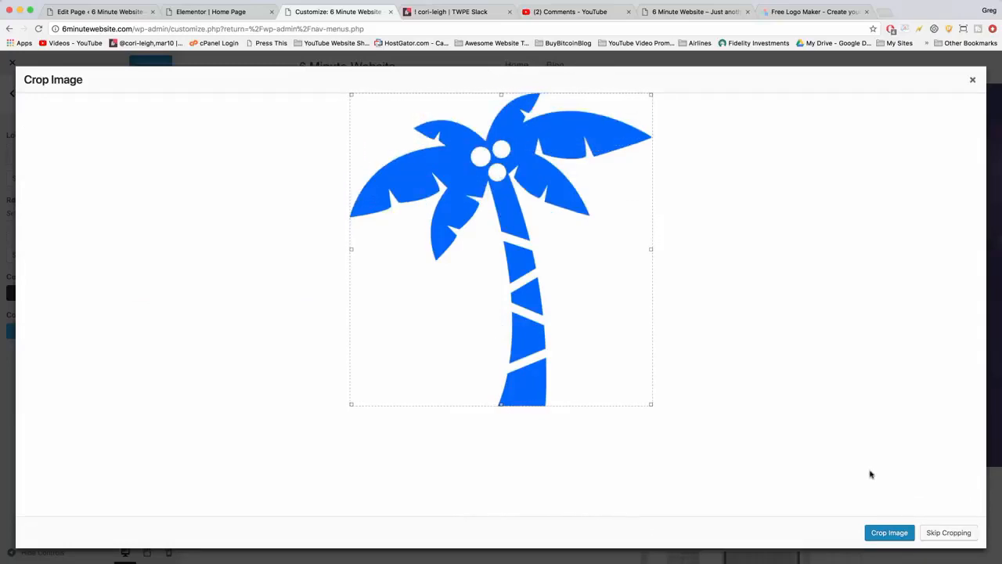
pyautogui.click(890, 534)
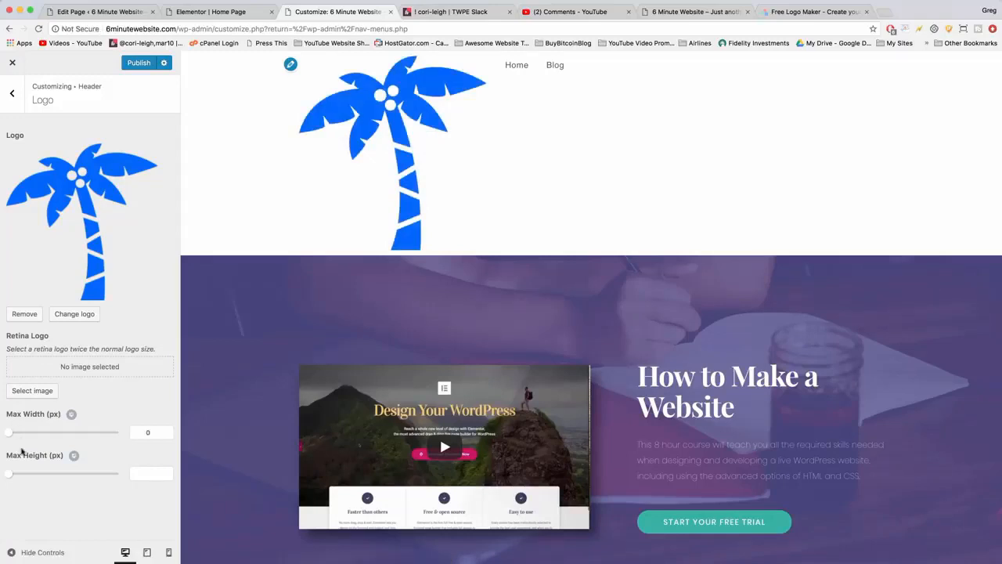
# Try logo maximum widths of 100 px and 60 px, publish the 60 px version, and check it on the reloaded live site.
pyautogui.click(151, 432)
pyautogui.write('00')
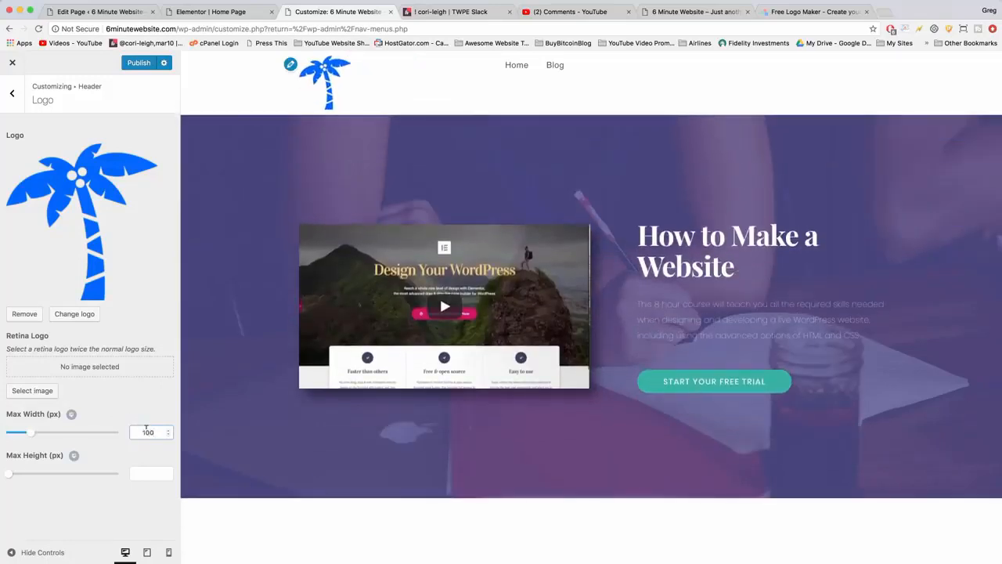
pyautogui.doubleClick(146, 428)
pyautogui.write('60')
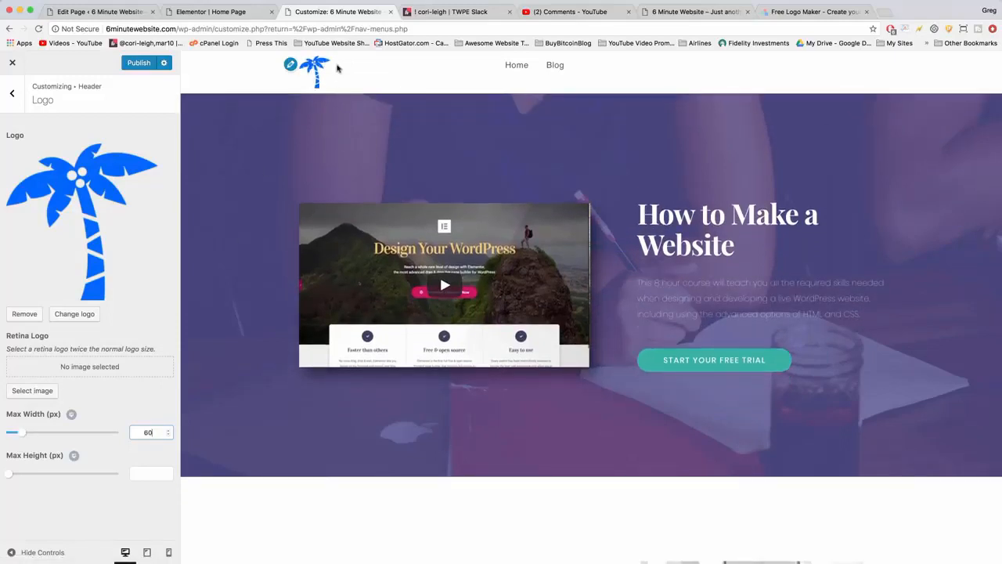
pyautogui.click(147, 470)
pyautogui.click(138, 64)
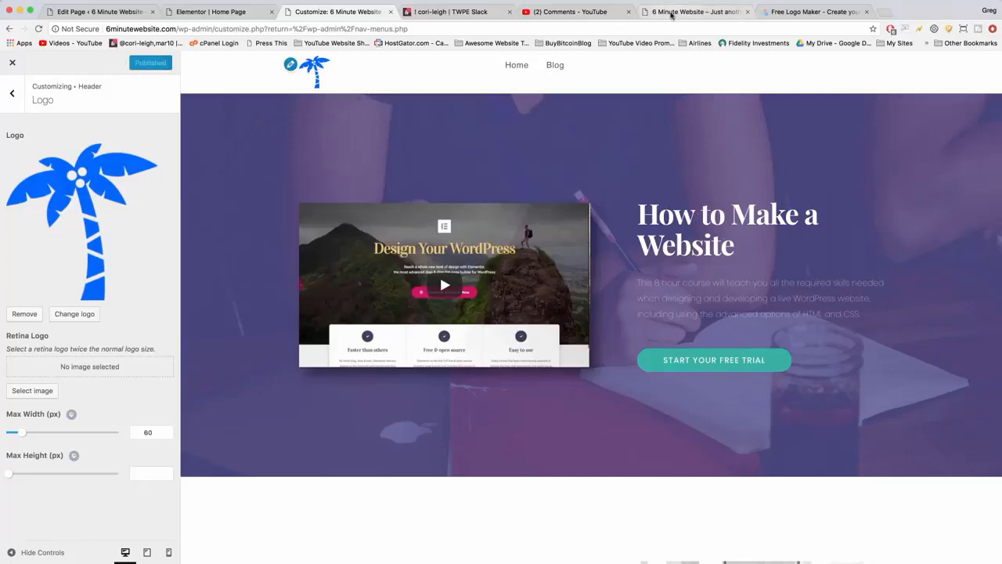
pyautogui.click(672, 12)
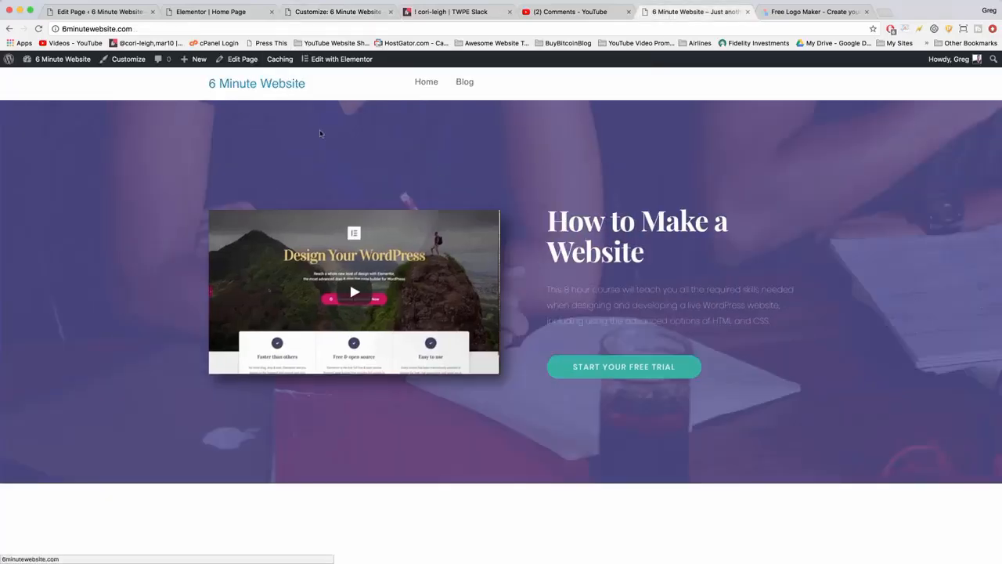
pyautogui.click(37, 28)
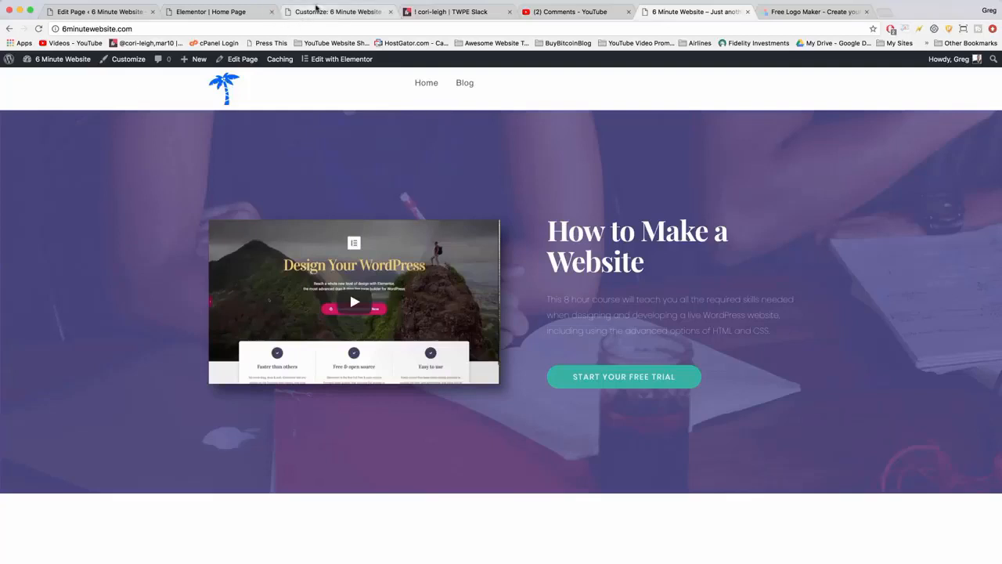
# Set the header logo's maximum width to 50 px in the Customizer, publish it, and check the reloaded live site.
pyautogui.click(308, 13)
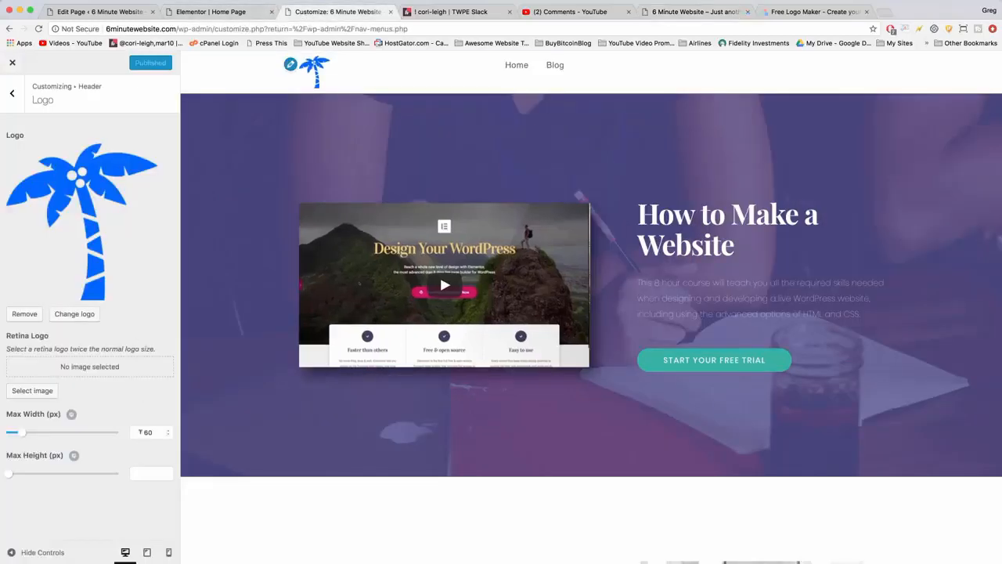
pyautogui.doubleClick(147, 431)
pyautogui.write('50')
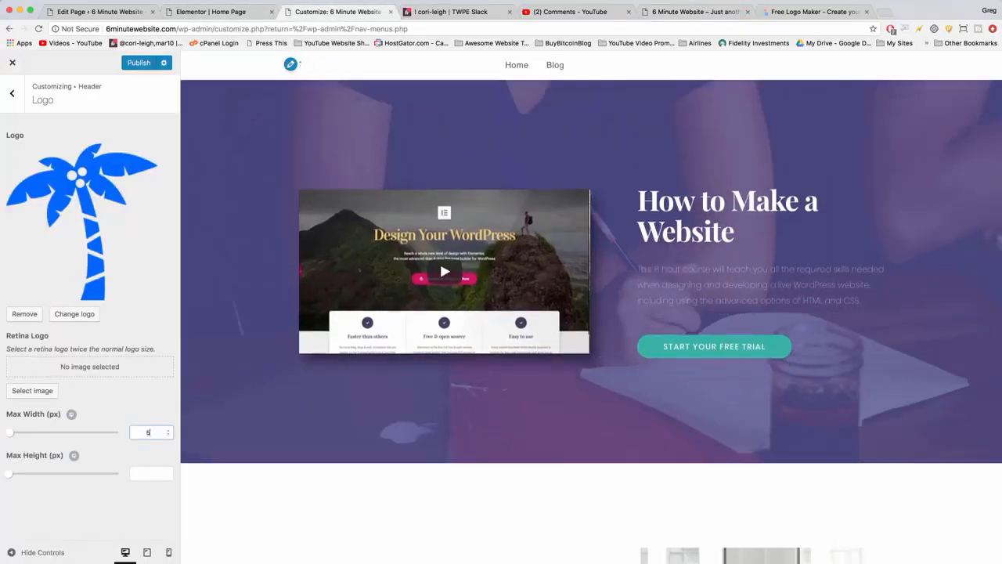
pyautogui.click(136, 64)
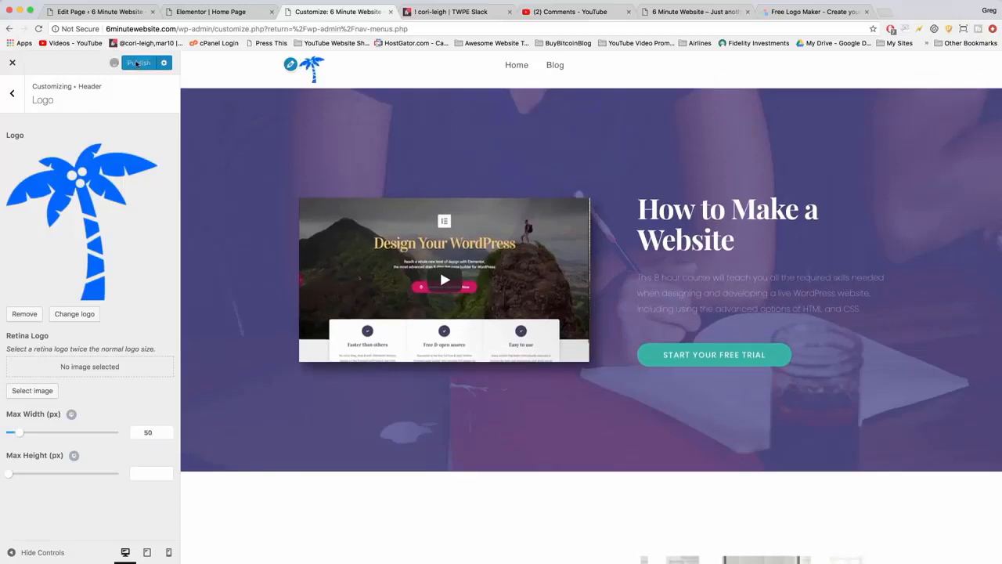
pyautogui.click(680, 10)
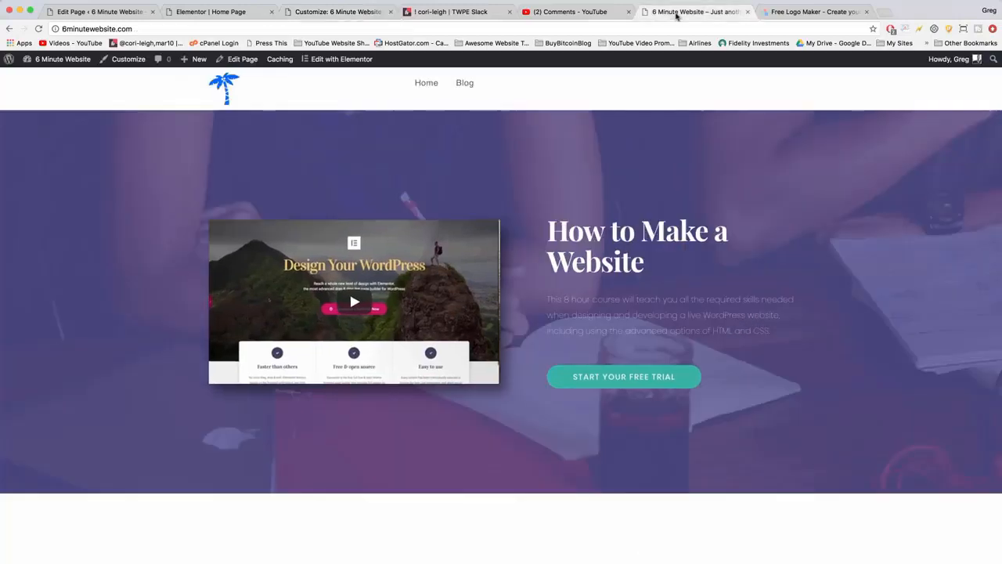
pyautogui.click(39, 29)
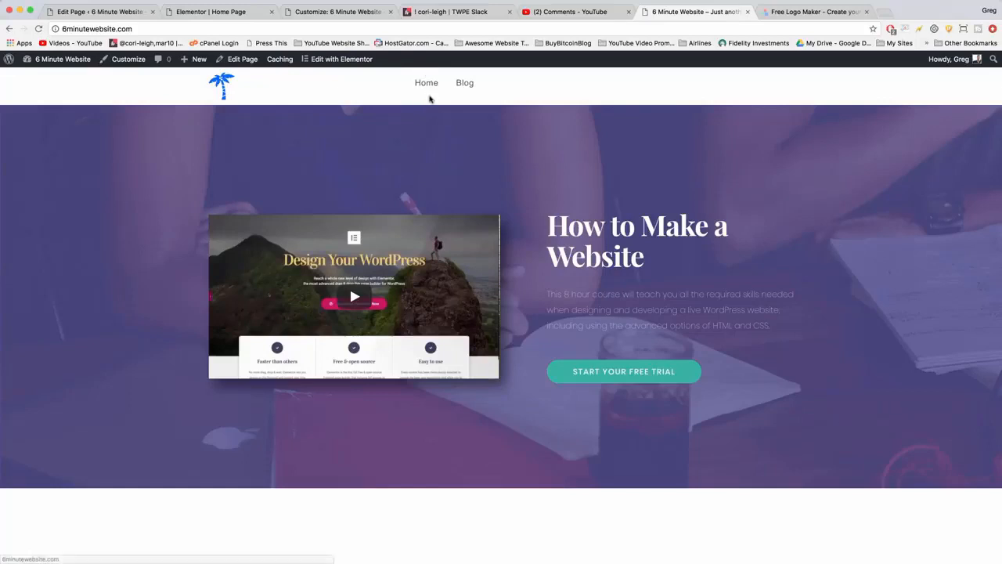
# Examine the line height and menu padding settings of the header's Custom Menu widget in Elementor, and return to the live site.
pyautogui.click(231, 12)
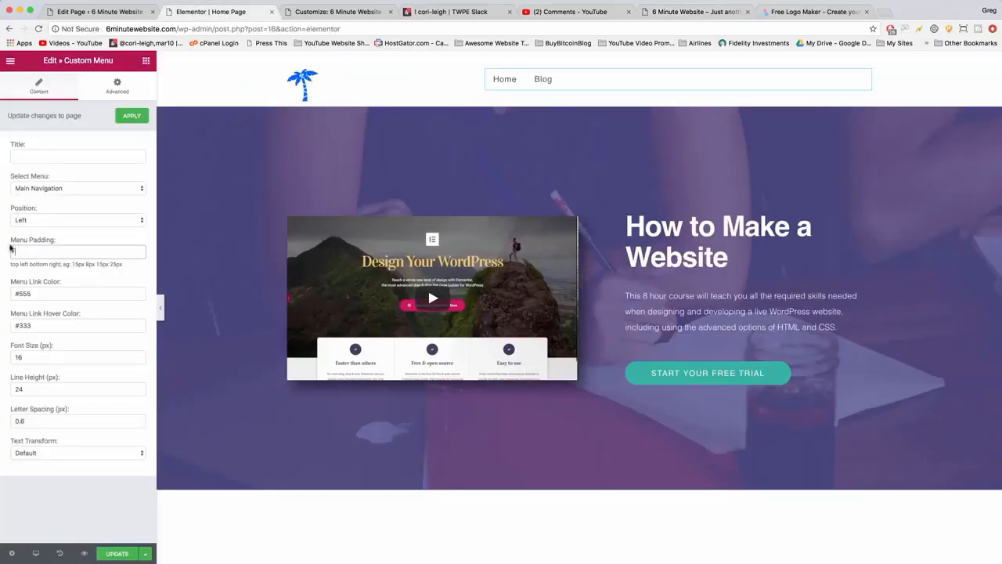
pyautogui.click(25, 388)
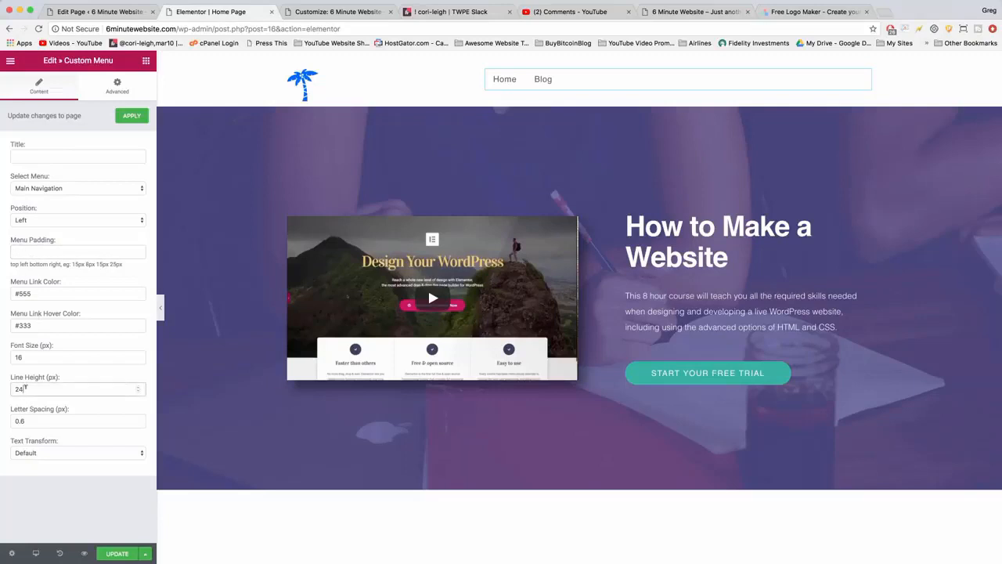
pyautogui.click(29, 252)
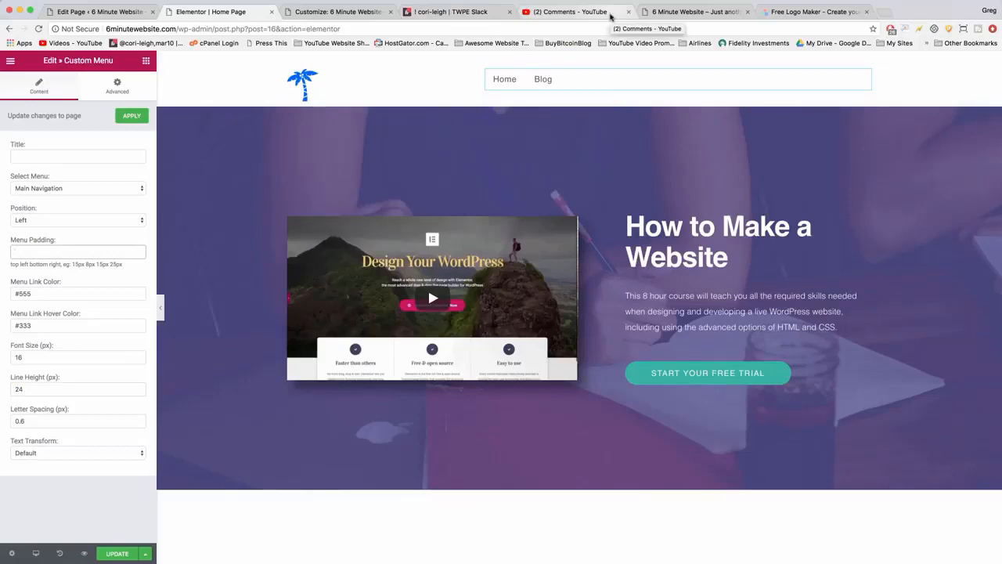
pyautogui.click(686, 12)
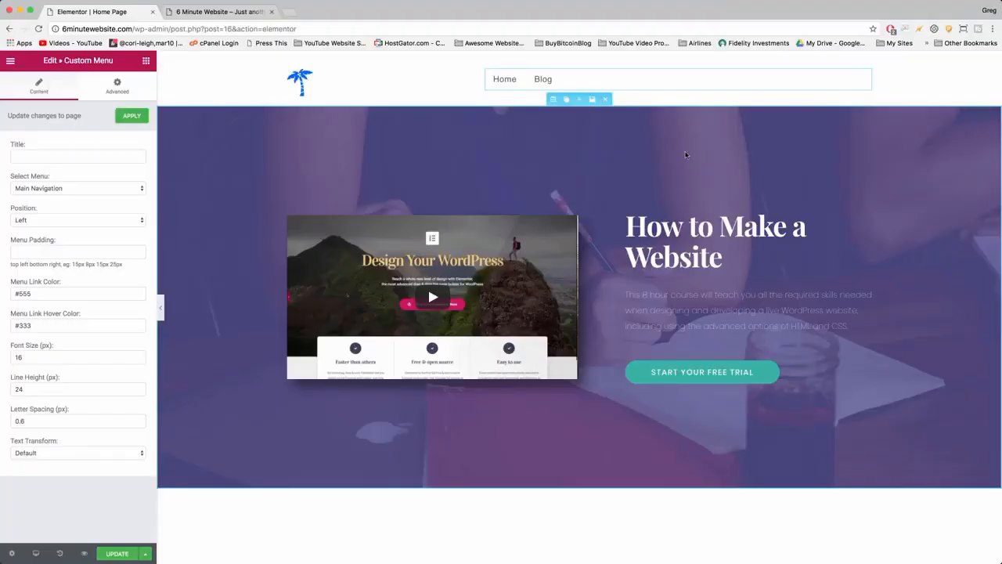
# Examine the home page's template sections from the hero section down to the contact and map section.
pyautogui.scroll(-5, 592, 207)
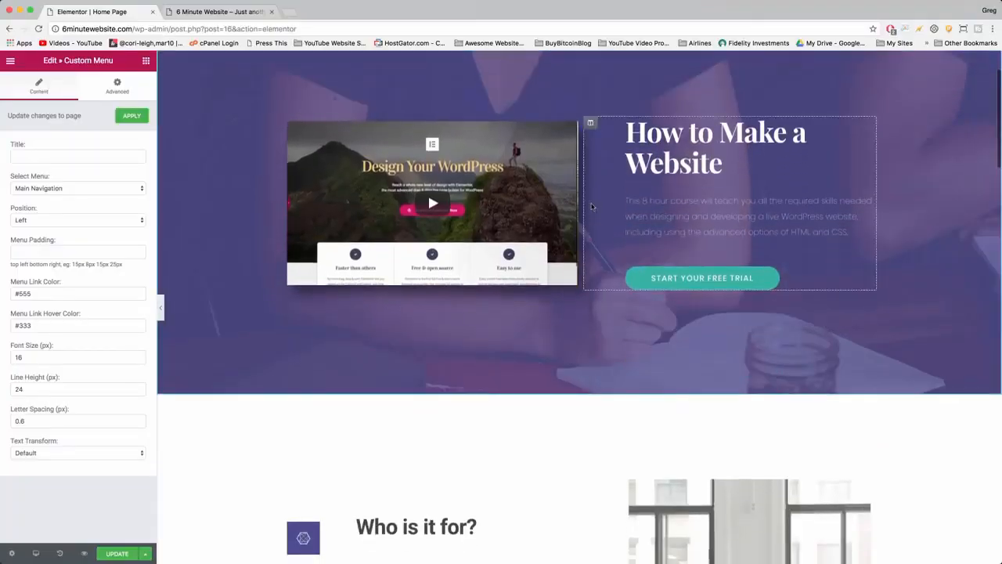
pyautogui.scroll(-5, 592, 206)
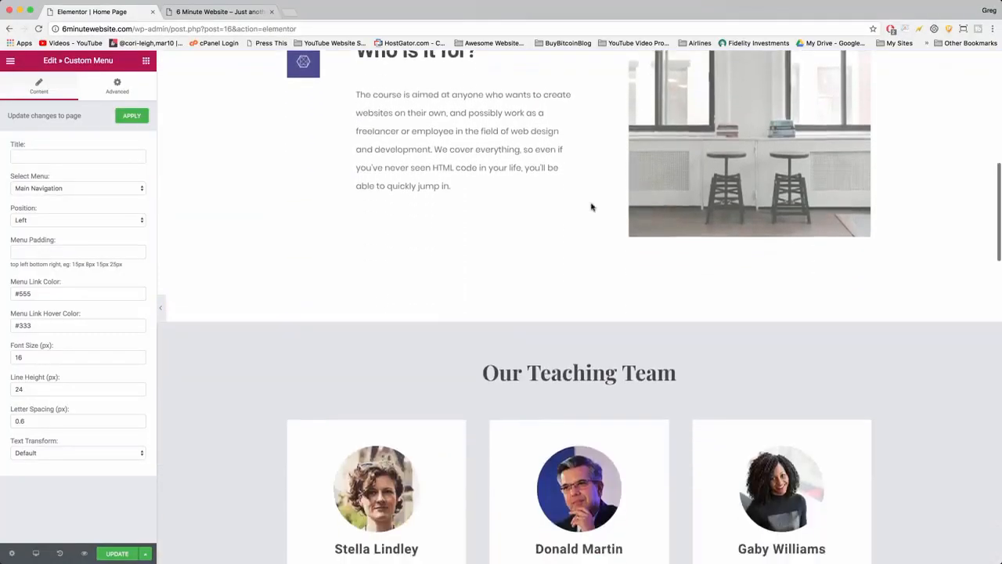
pyautogui.scroll(-2, 592, 207)
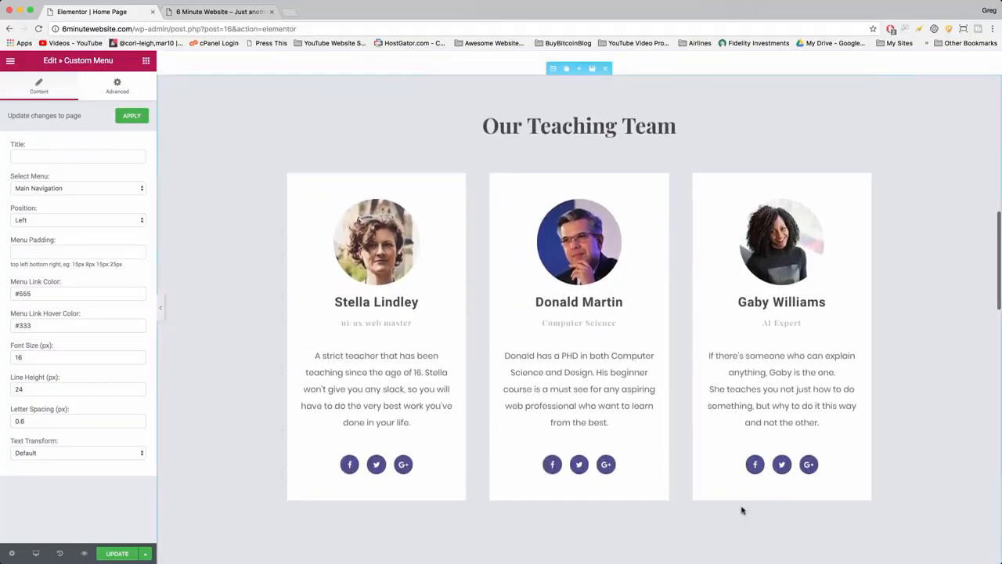
pyautogui.scroll(-3, 651, 374)
pyautogui.scroll(-6, 649, 372)
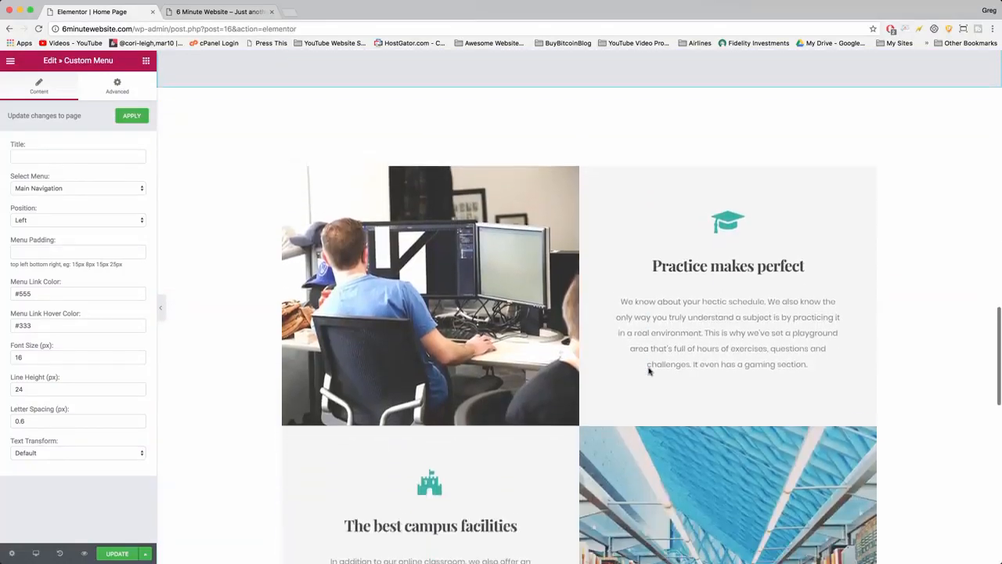
pyautogui.scroll(-3, 627, 201)
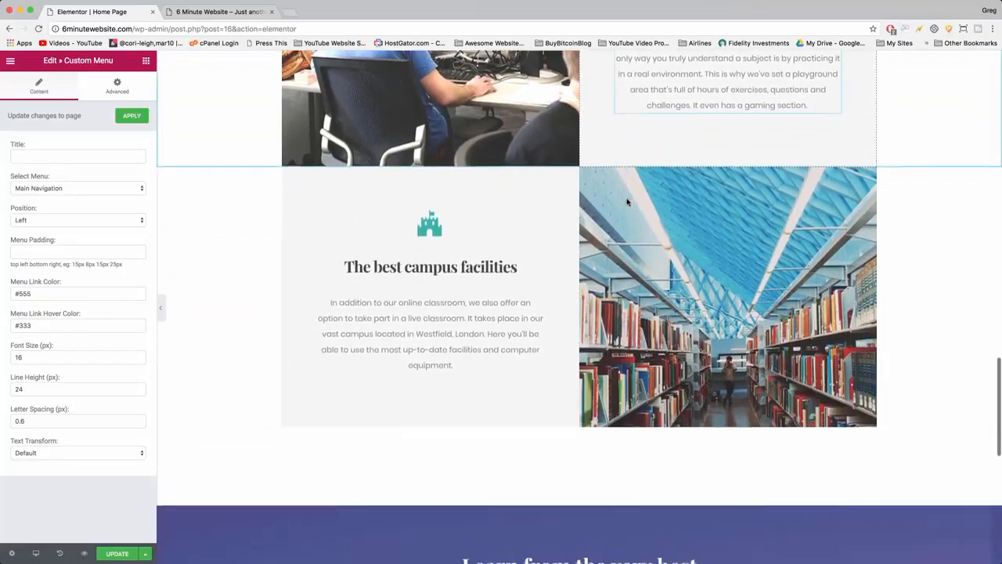
pyautogui.scroll(-3, 639, 370)
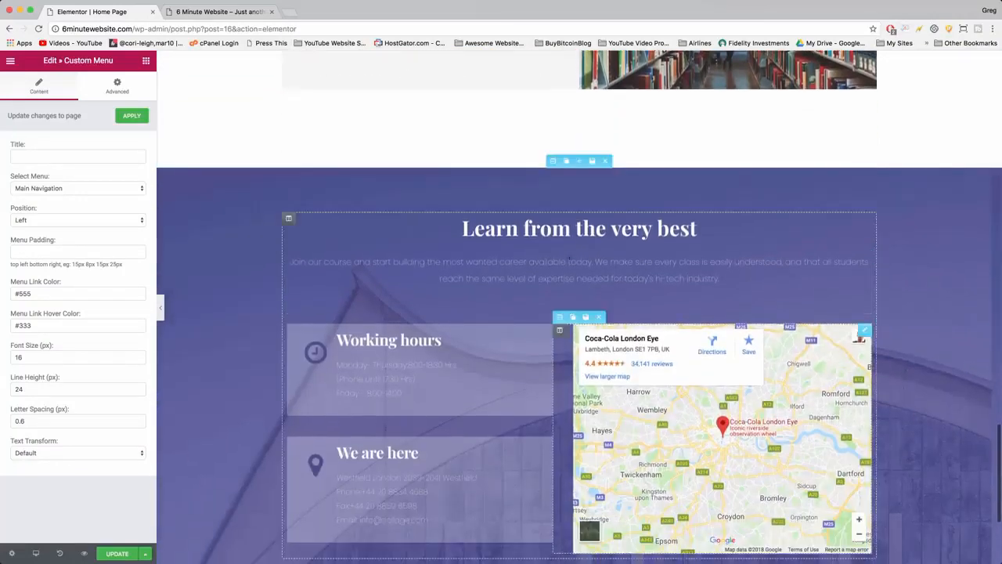
pyautogui.scroll(-3, 543, 304)
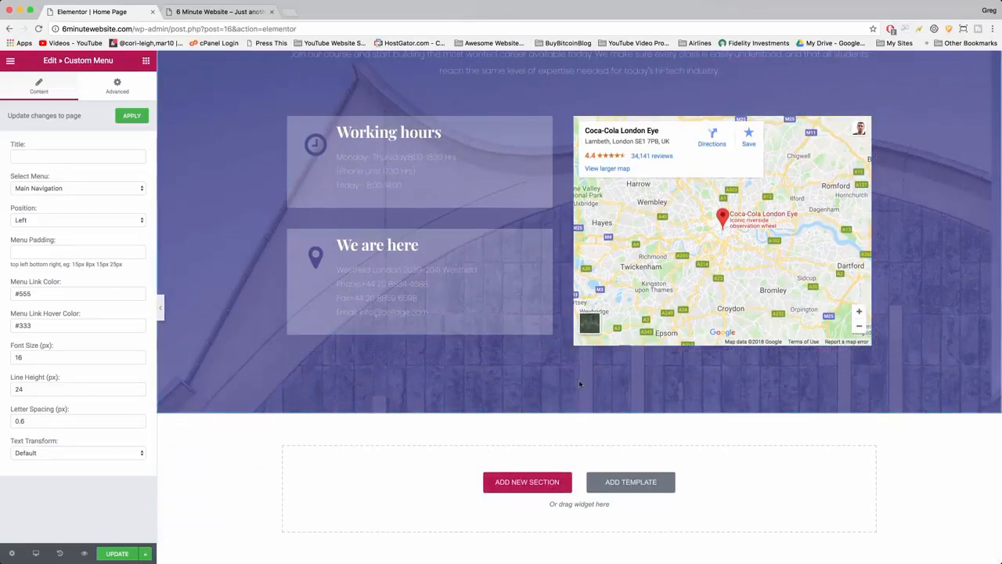
pyautogui.scroll(10, 580, 383)
pyautogui.scroll(10, 579, 384)
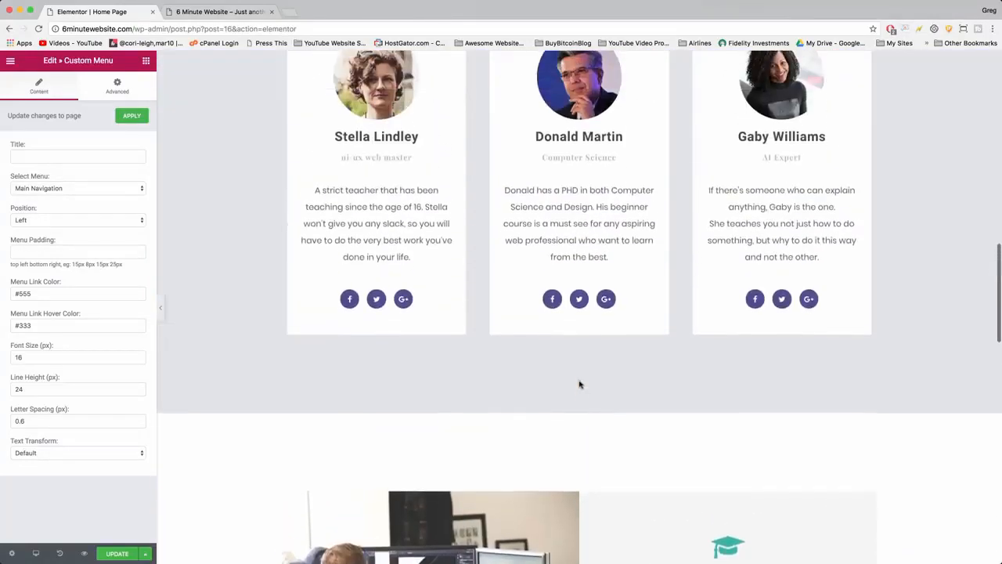
pyautogui.scroll(5, 596, 210)
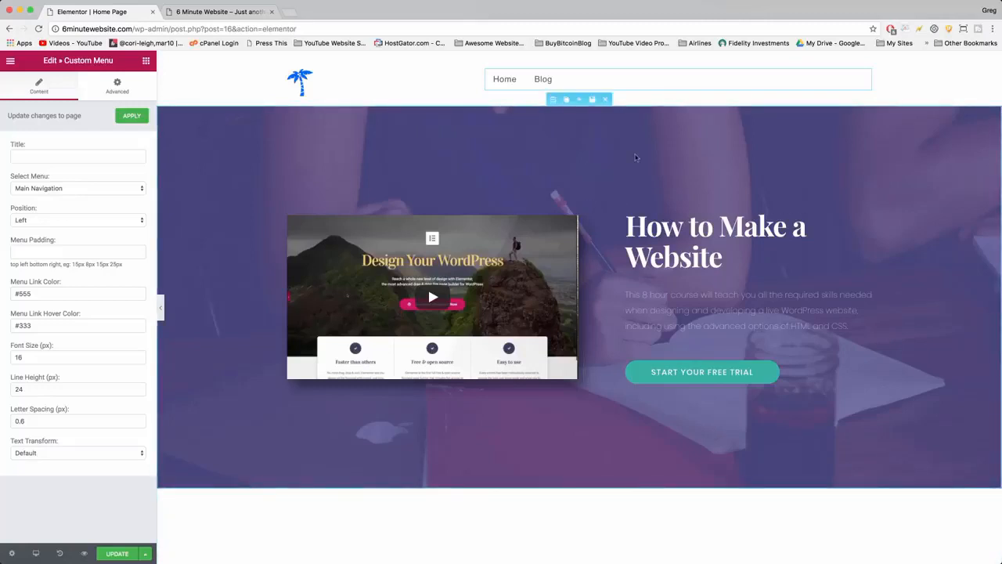
pyautogui.scroll(-20, 542, 193)
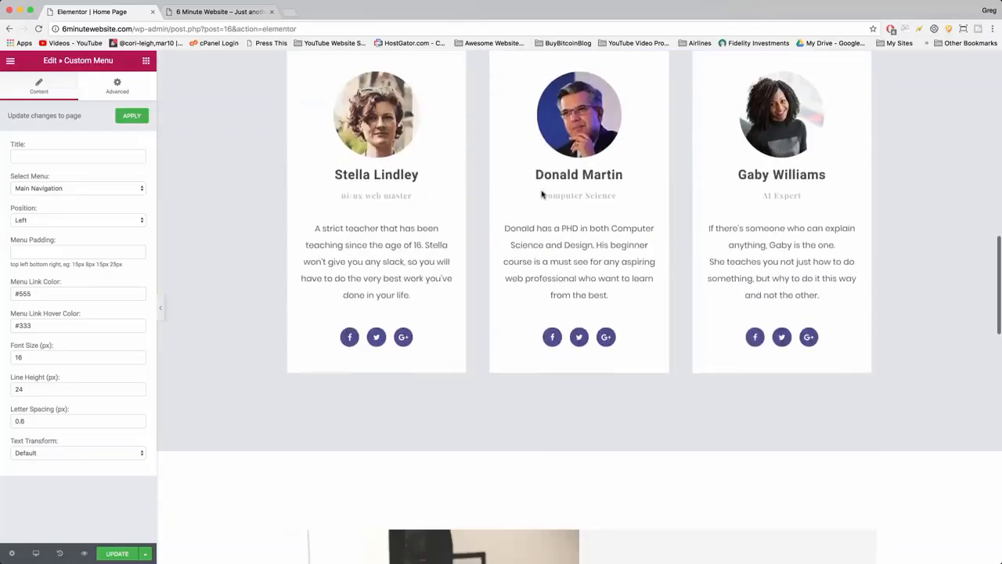
pyautogui.scroll(-5, 541, 194)
pyautogui.scroll(20, 541, 194)
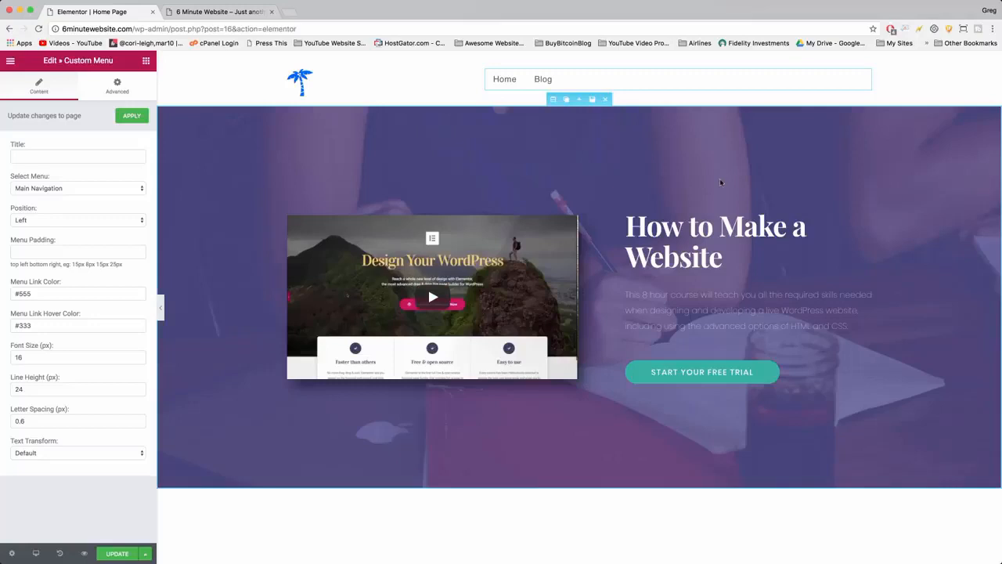
# Change the hero section's heading to "Welcome To Our New Look!".
pyautogui.click(870, 217)
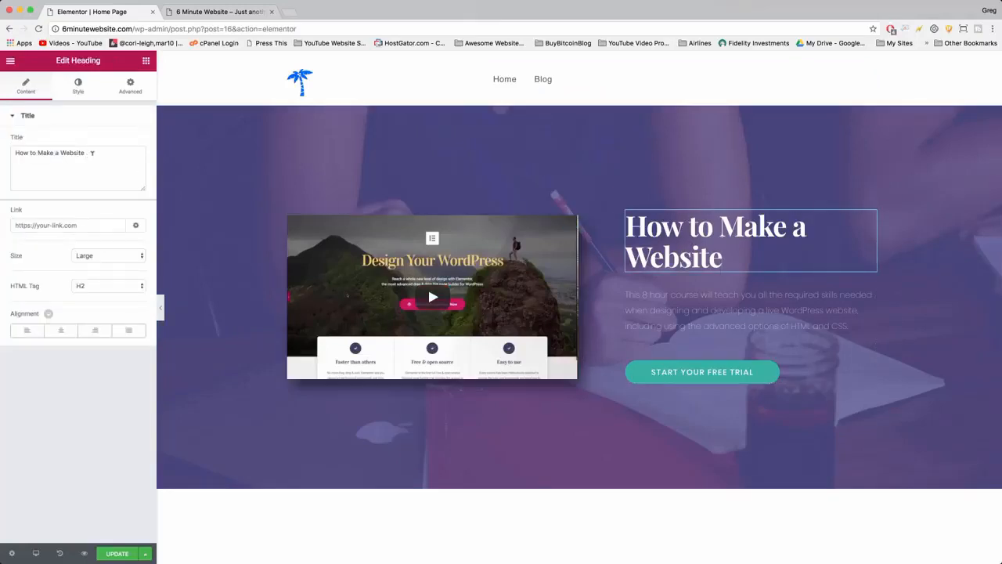
pyautogui.moveTo(92, 153); pyautogui.dragTo(8, 147)
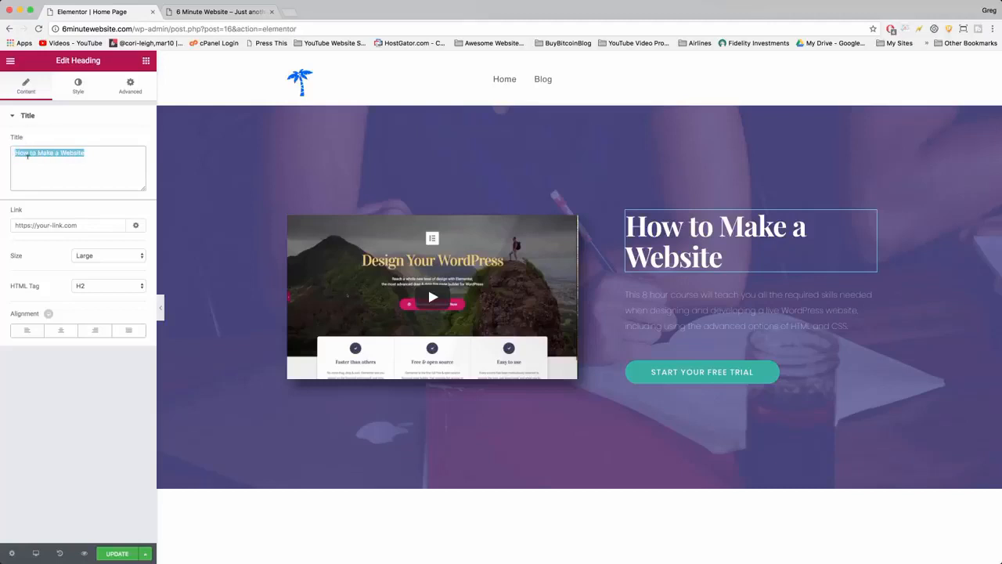
pyautogui.write('Welcome')
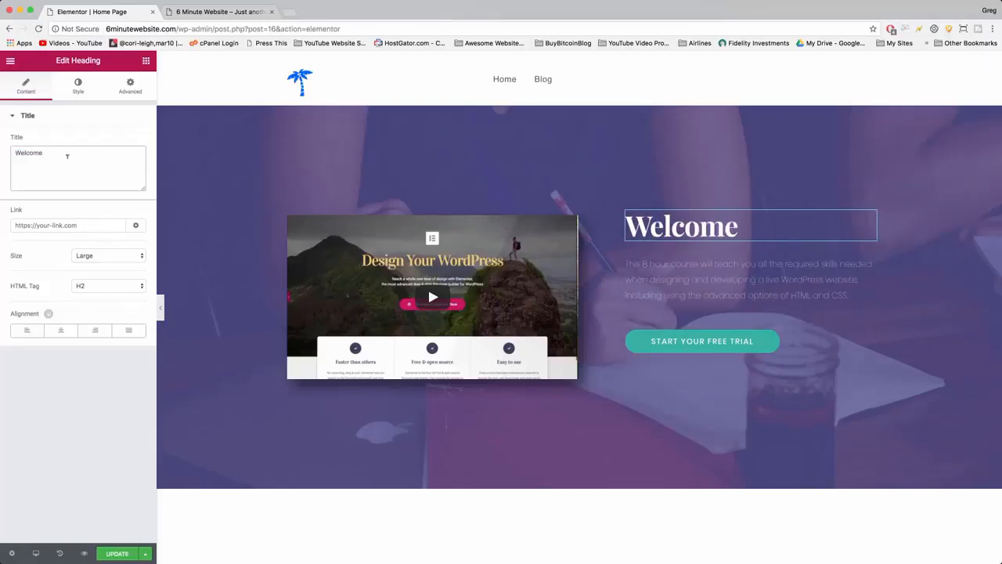
pyautogui.click(744, 227)
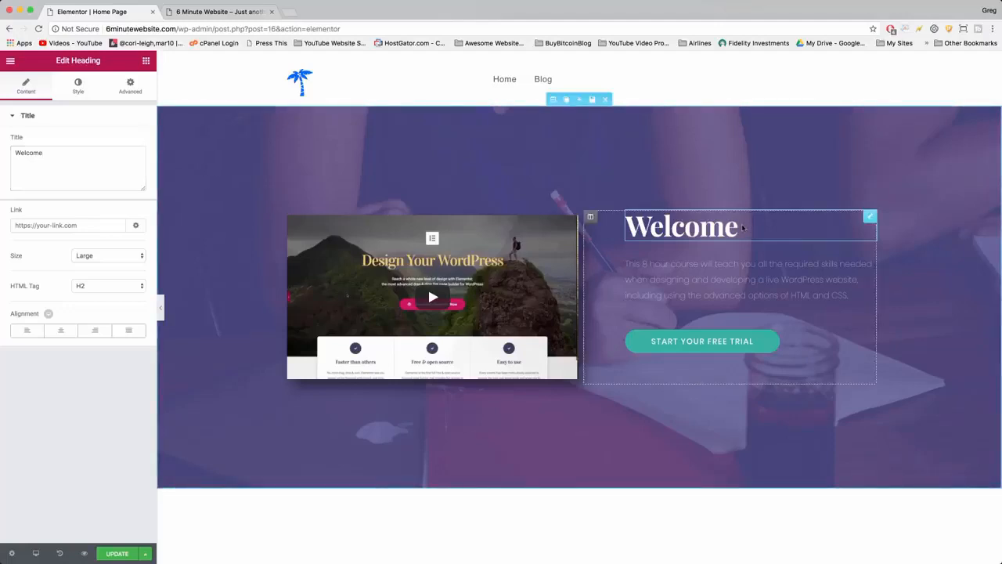
pyautogui.write('To')
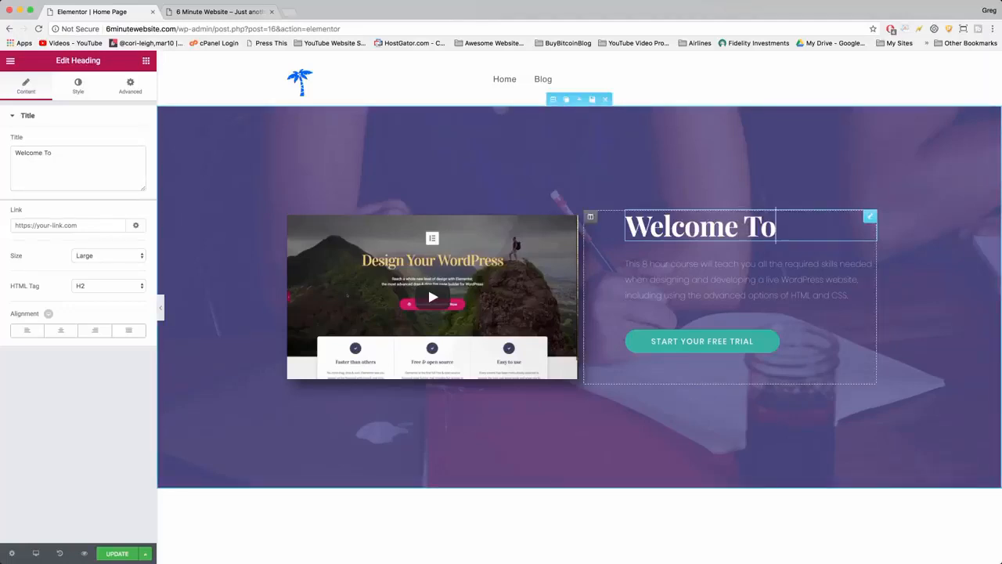
pyautogui.write(' Our New Look!')
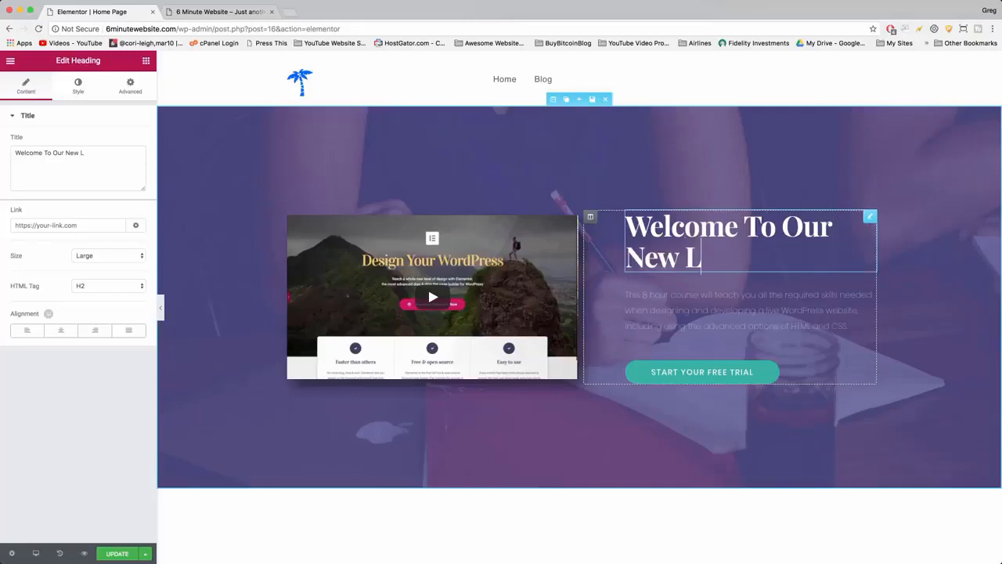
# Change the paragraph to "Our goal is to empower you with the skills to create something you love. We're so excited your here -- feel free to look around!".
pyautogui.click(693, 311)
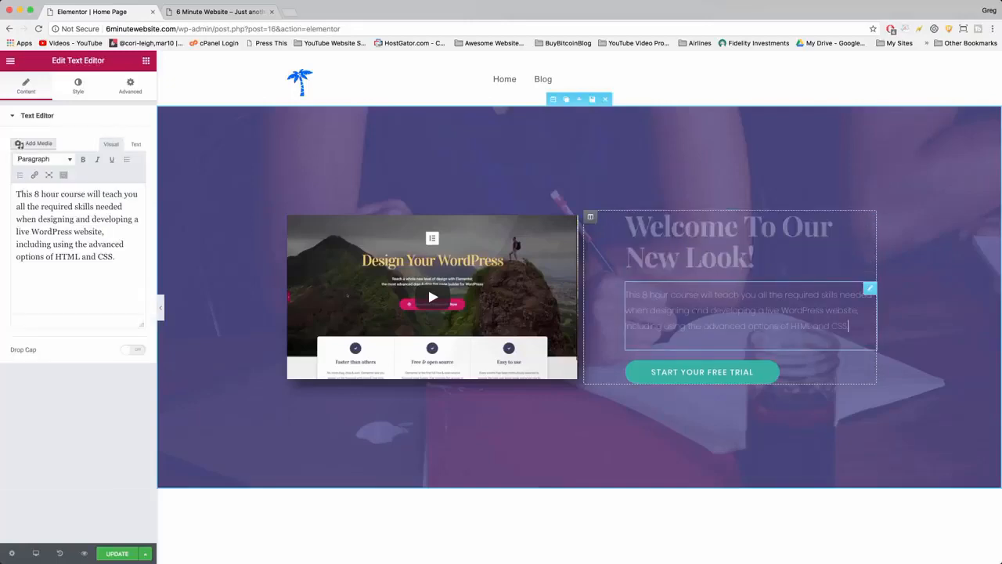
pyautogui.moveTo(106, 63); pyautogui.dragTo(48, 65)
pyautogui.click(50, 65)
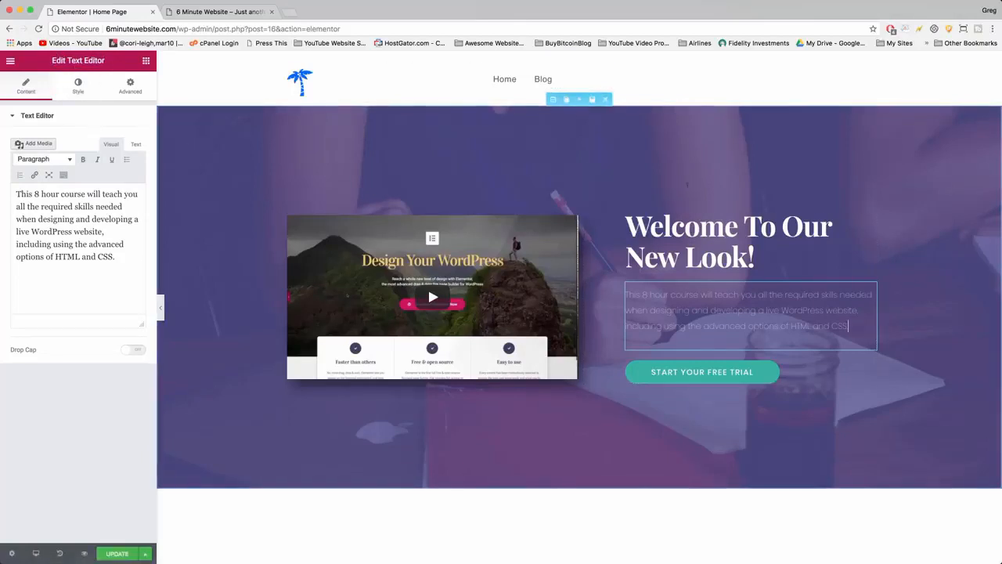
pyautogui.click(728, 241)
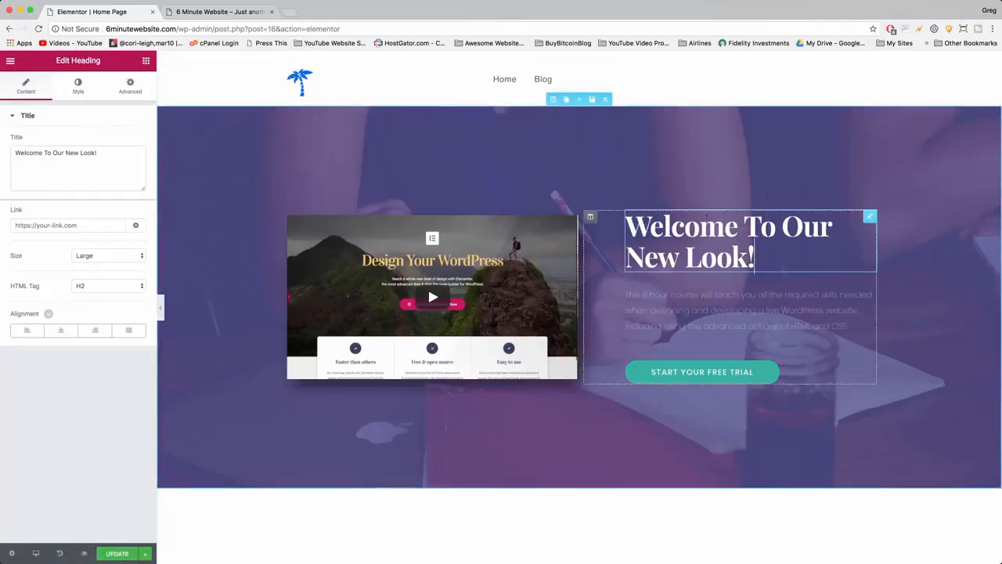
pyautogui.click(870, 289)
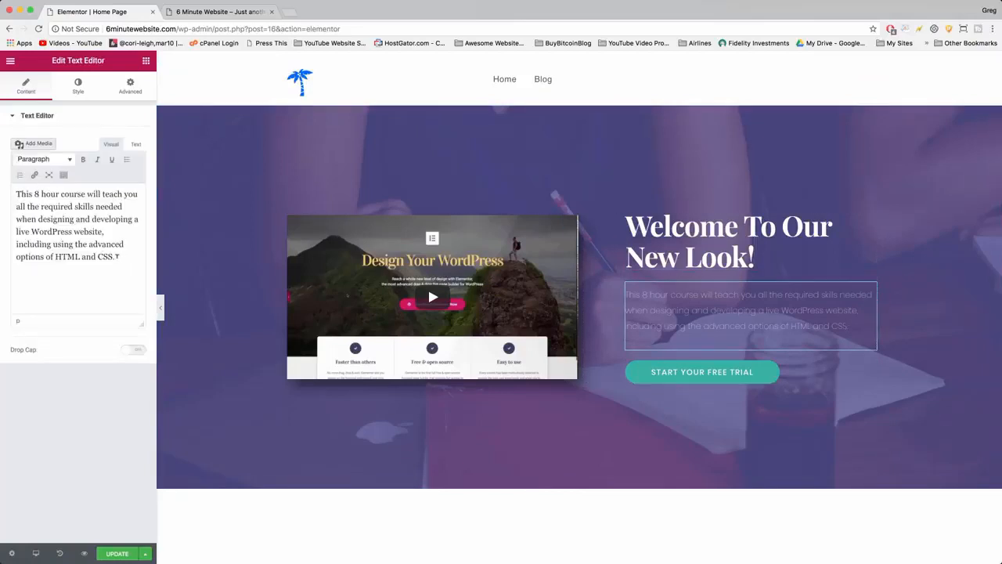
pyautogui.moveTo(124, 256); pyautogui.dragTo(10, 186)
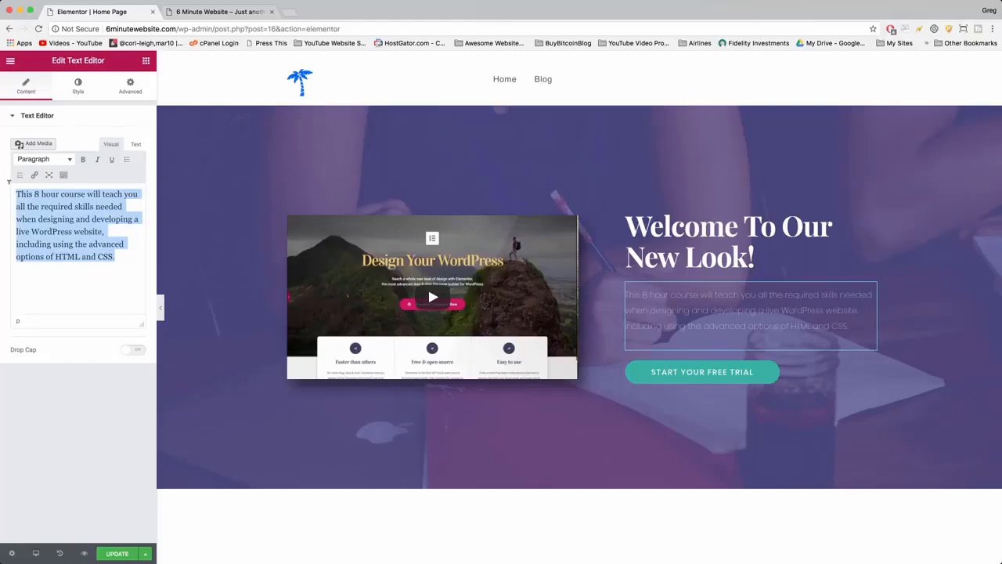
pyautogui.write('Our')
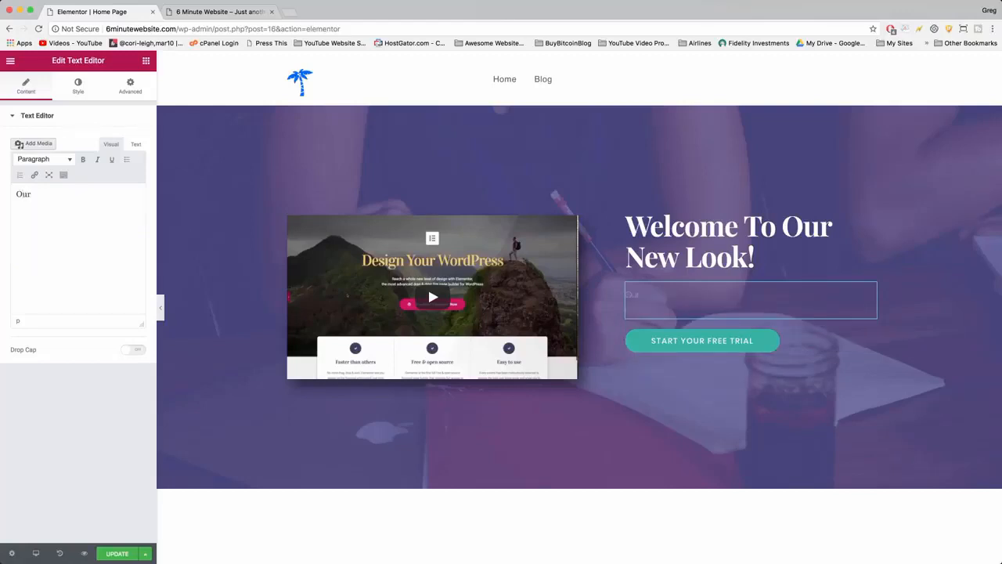
pyautogui.write(' goal is to empower you wi')
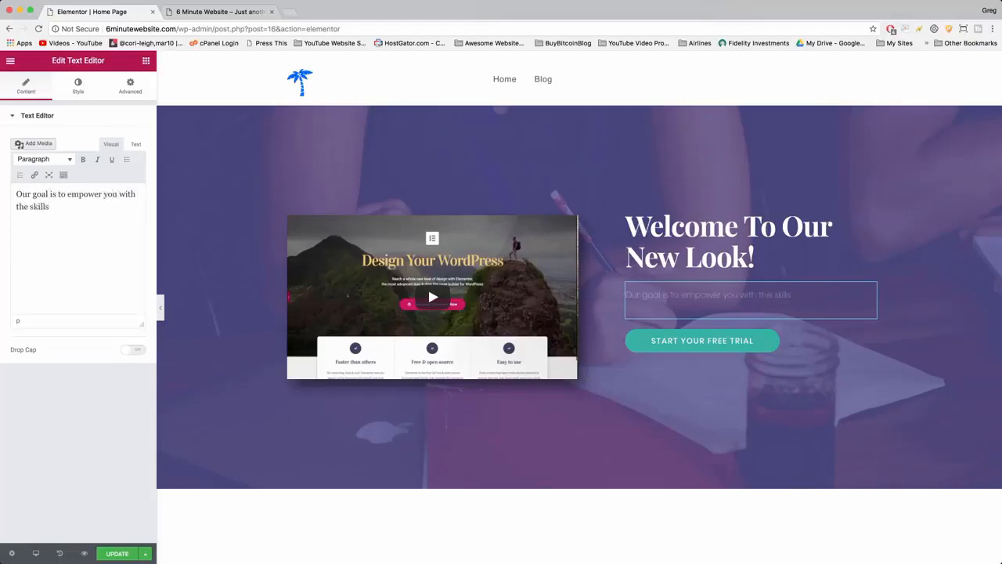
pyautogui.write('th the skills')
pyautogui.write("to create something you love. We're so excited your here -- feel free to look around!")
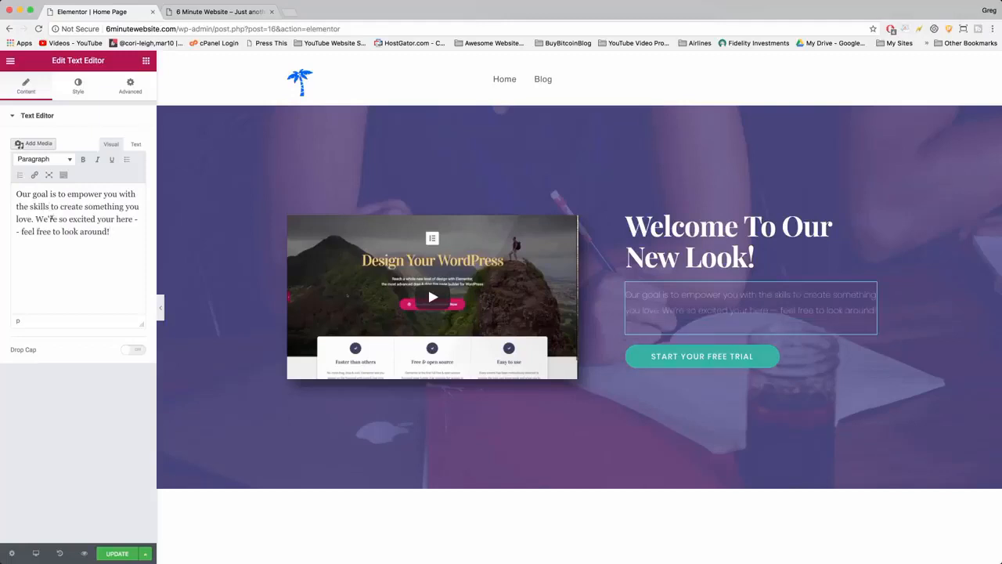
# View the hero paragraph in the editor's Text mode and return to Visual mode.
pyautogui.moveTo(112, 232); pyautogui.dragTo(13, 195)
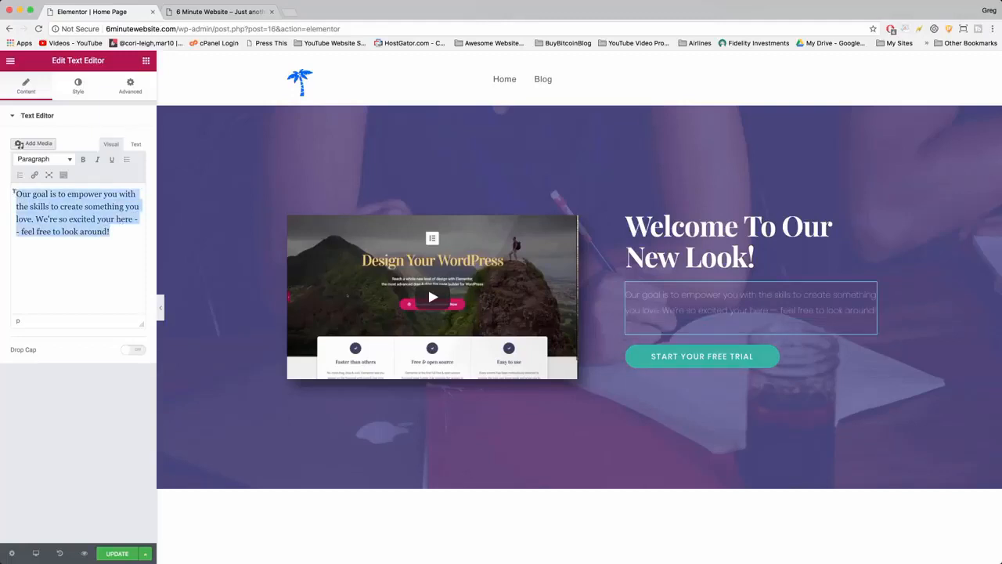
pyautogui.click(137, 145)
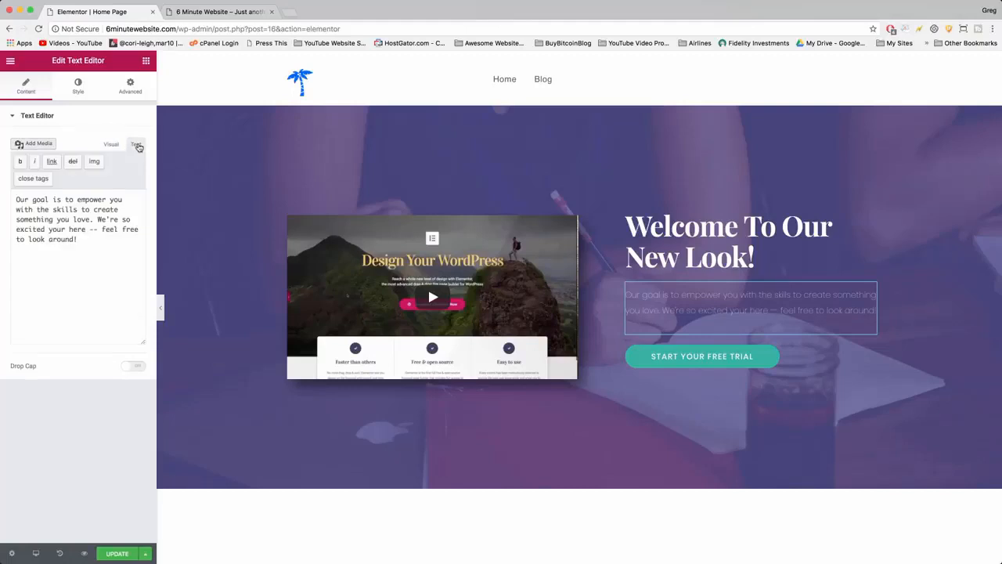
pyautogui.click(113, 146)
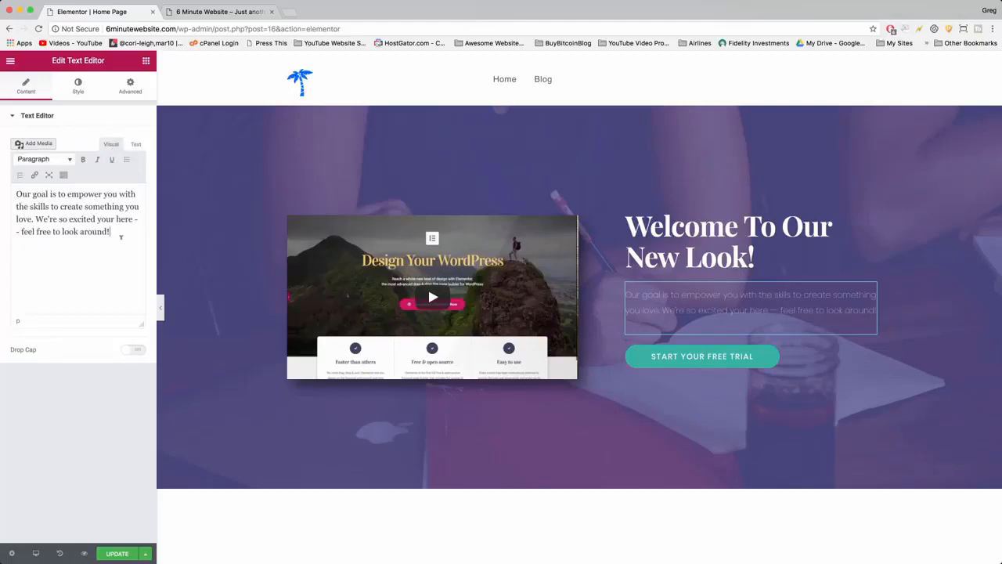
# Try bold and italic formatting on the whole hero paragraph.
pyautogui.moveTo(123, 227); pyautogui.dragTo(3, 192)
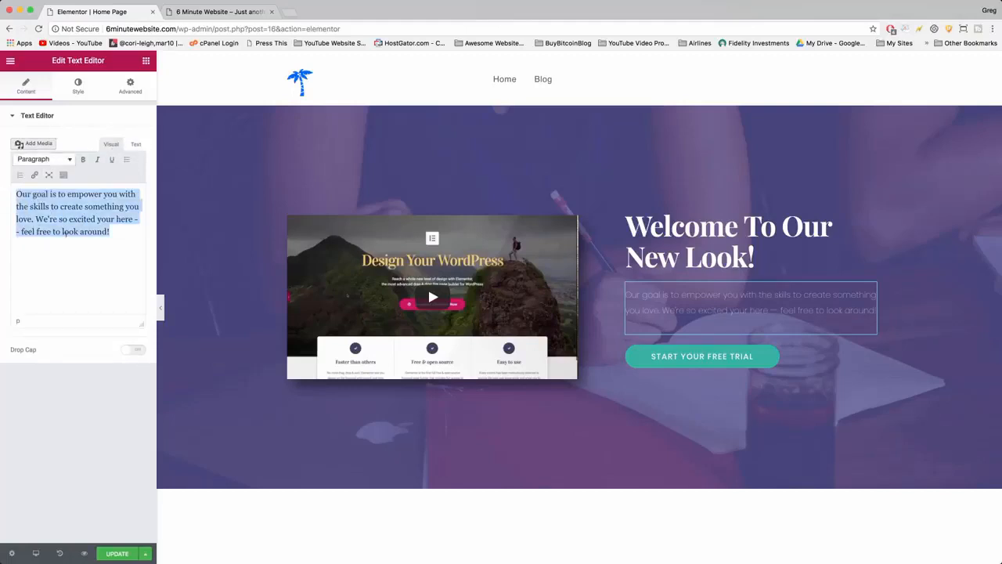
pyautogui.click(69, 163)
pyautogui.click(67, 167)
pyautogui.click(97, 159)
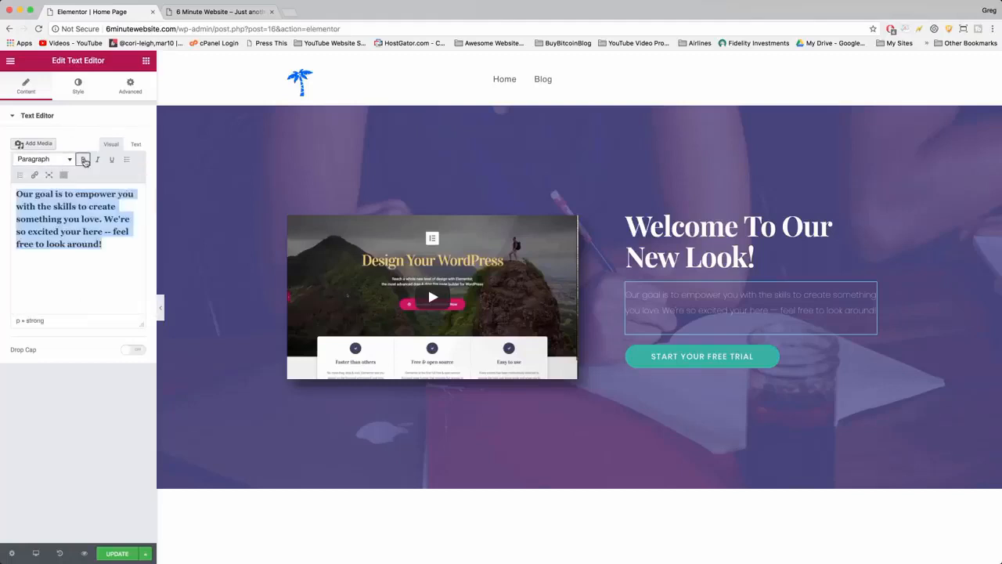
pyautogui.click(84, 160)
pyautogui.click(83, 161)
pyautogui.click(98, 160)
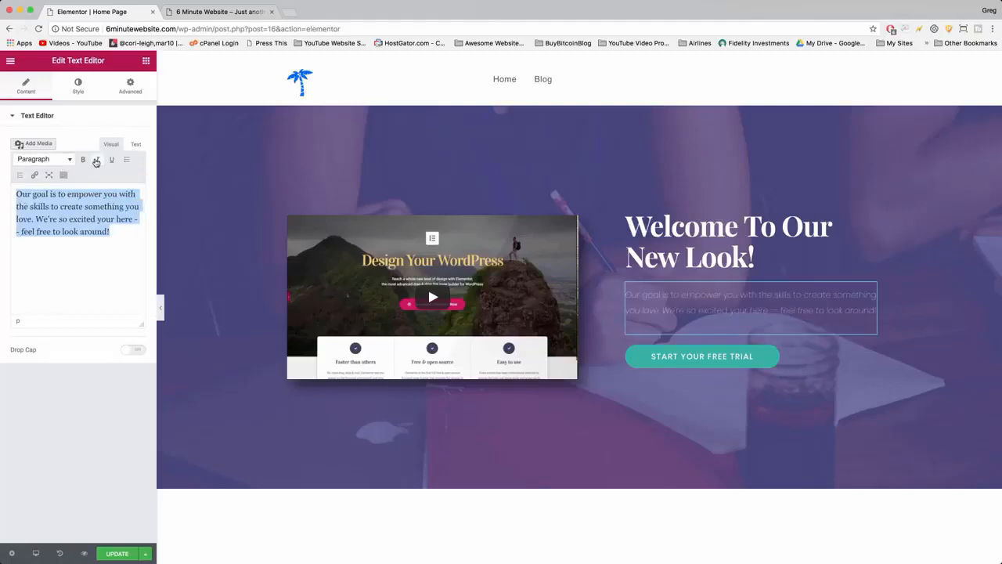
pyautogui.click(118, 220)
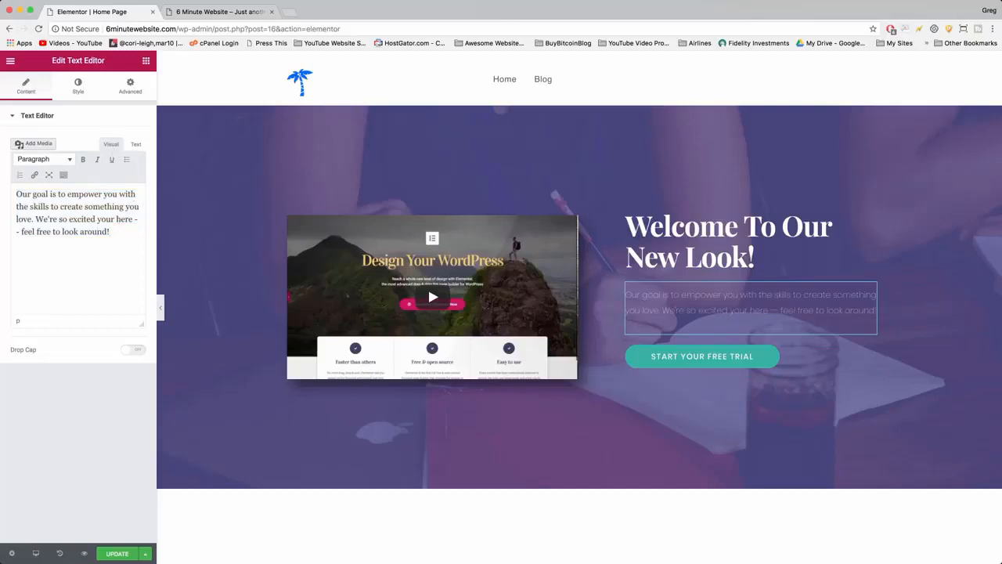
# Show the editor's extra formatting options and apply a blue text color to the whole hero paragraph.
pyautogui.click(63, 175)
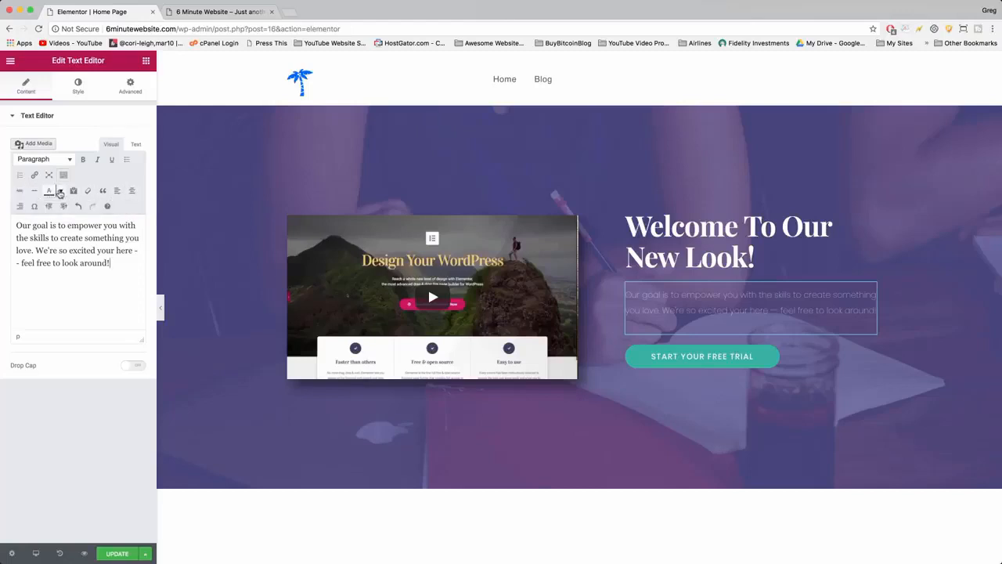
pyautogui.click(61, 191)
pyautogui.click(69, 225)
pyautogui.moveTo(134, 262); pyautogui.dragTo(16, 224)
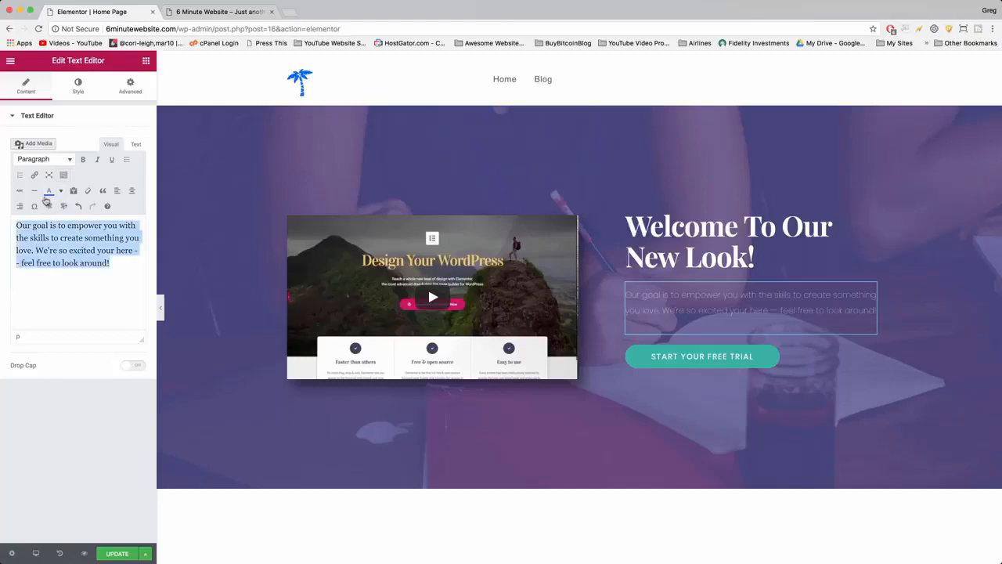
pyautogui.click(49, 191)
pyautogui.click(85, 237)
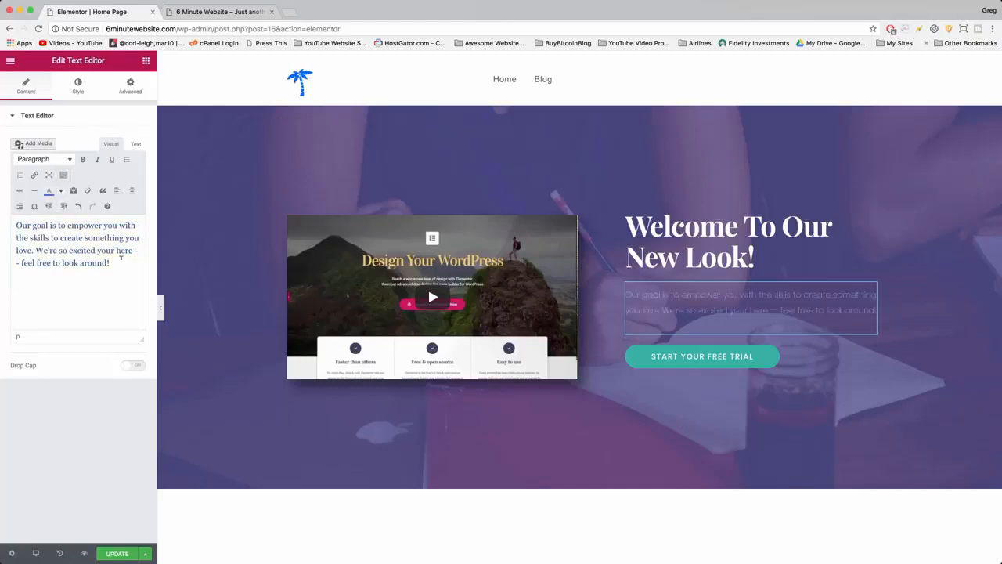
# Try top padding values of 40 and 80 on the hero paragraph and restore it to 10.
pyautogui.click(75, 86)
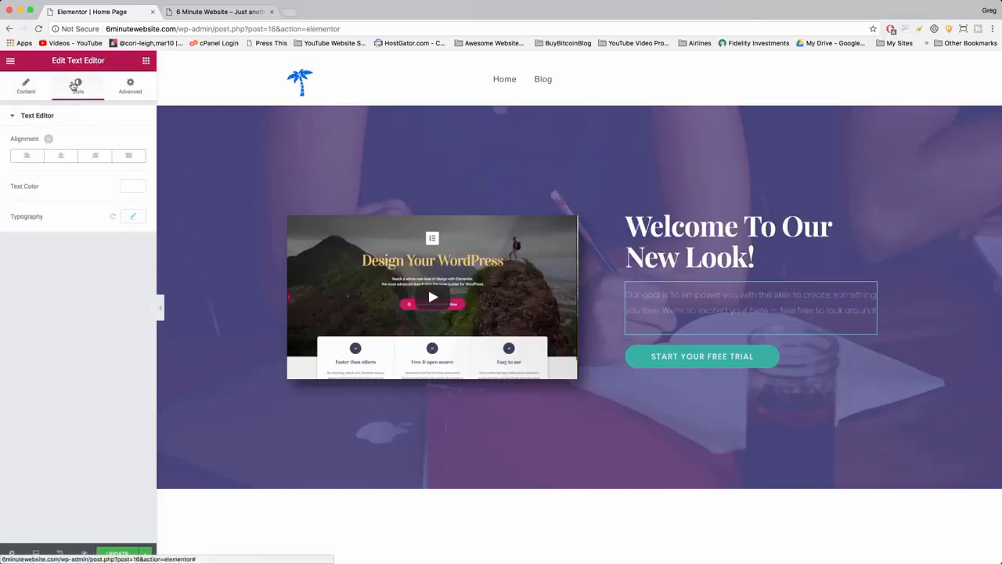
pyautogui.click(129, 87)
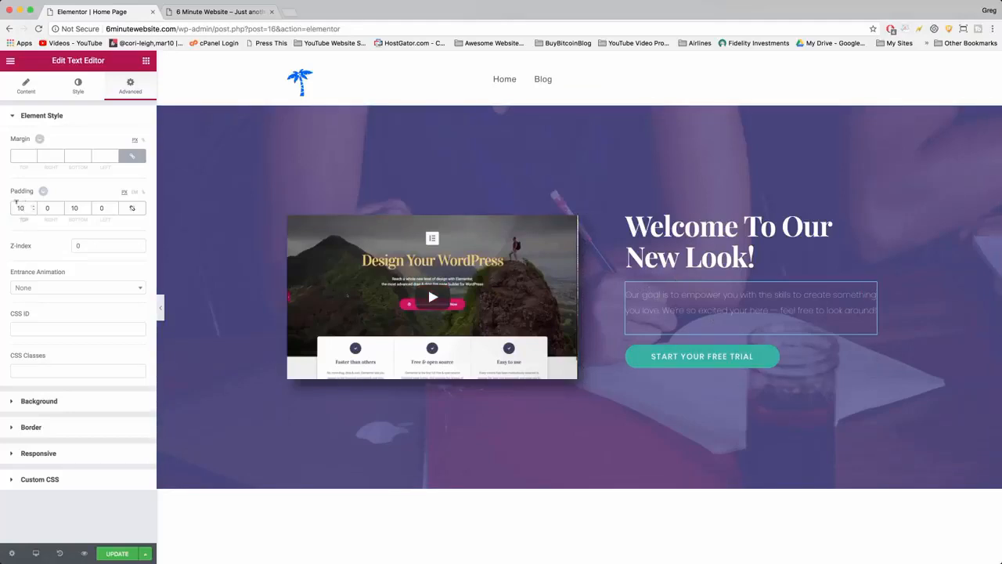
pyautogui.moveTo(16, 202); pyautogui.dragTo(8, 205)
pyautogui.write('040')
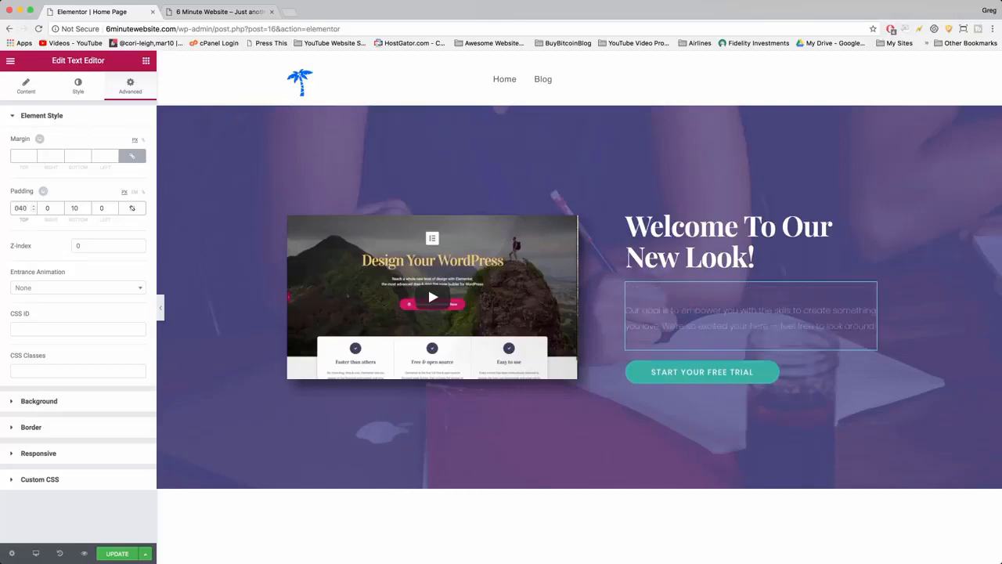
pyautogui.press('BackSpace')
pyautogui.press('BackSpace')
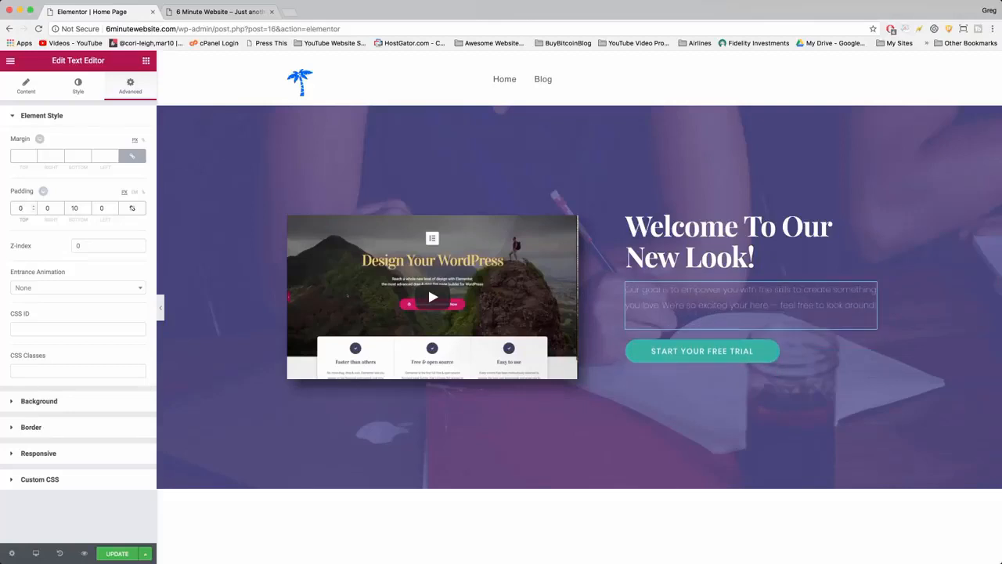
pyautogui.write('4')
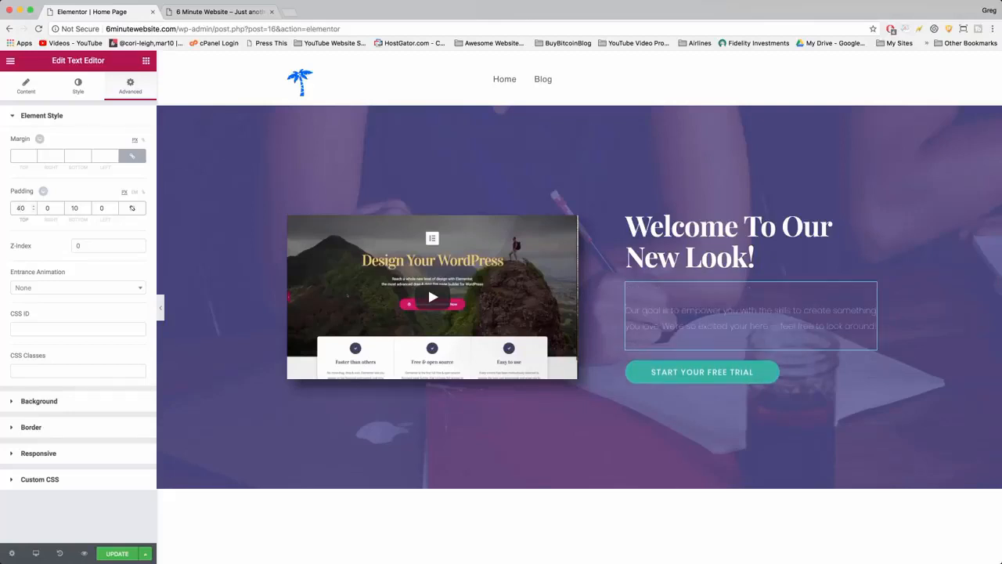
pyautogui.press('BackSpace')
pyautogui.write('8')
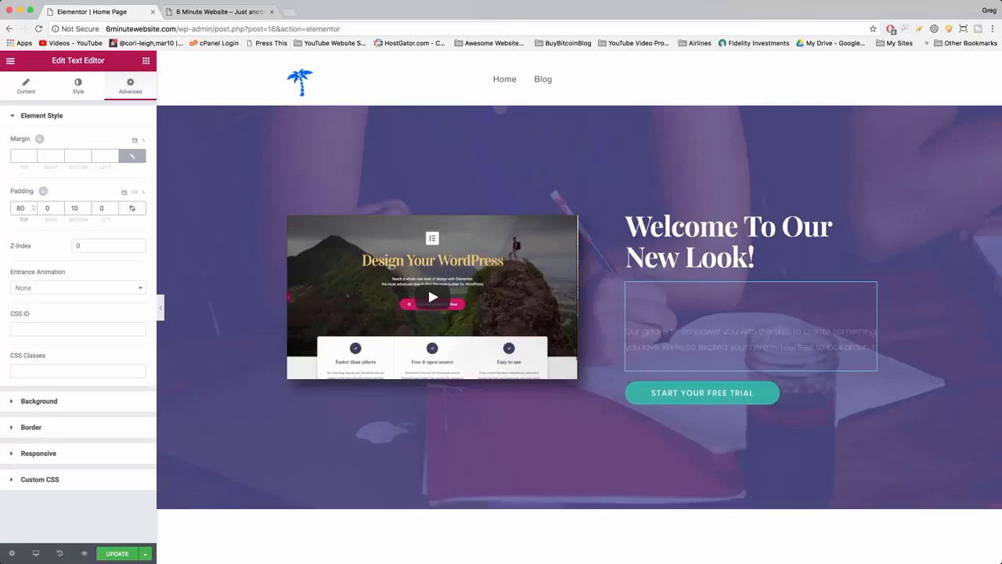
pyautogui.press('BackSpace')
pyautogui.write('1')
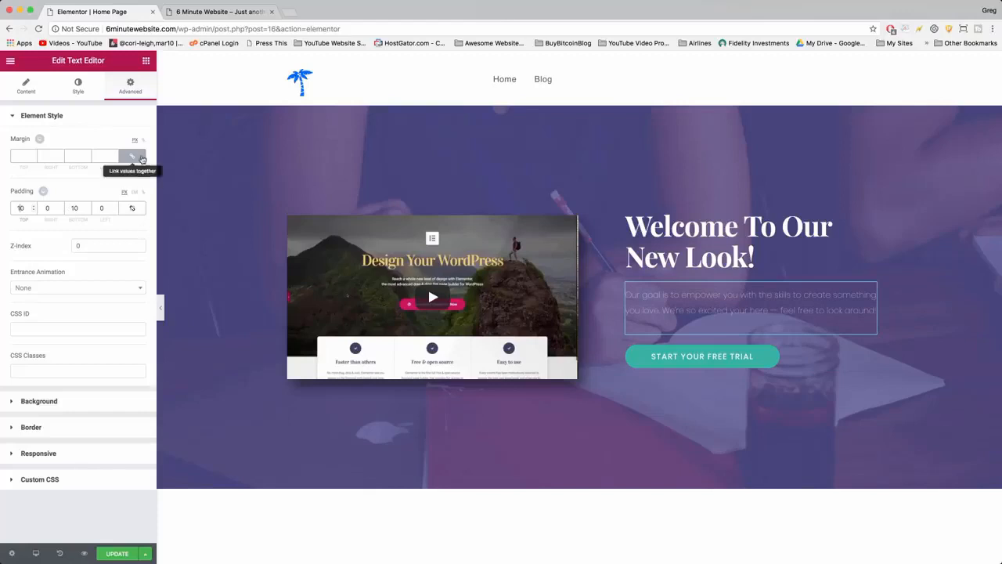
pyautogui.click(25, 86)
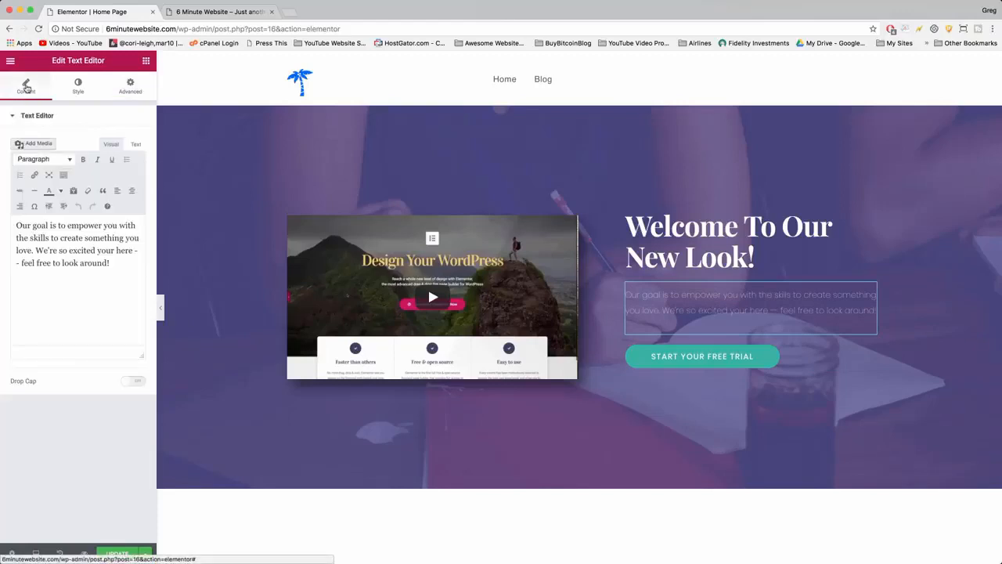
# Change the hero button's text to "Check out our blog to learn more!".
pyautogui.click(727, 357)
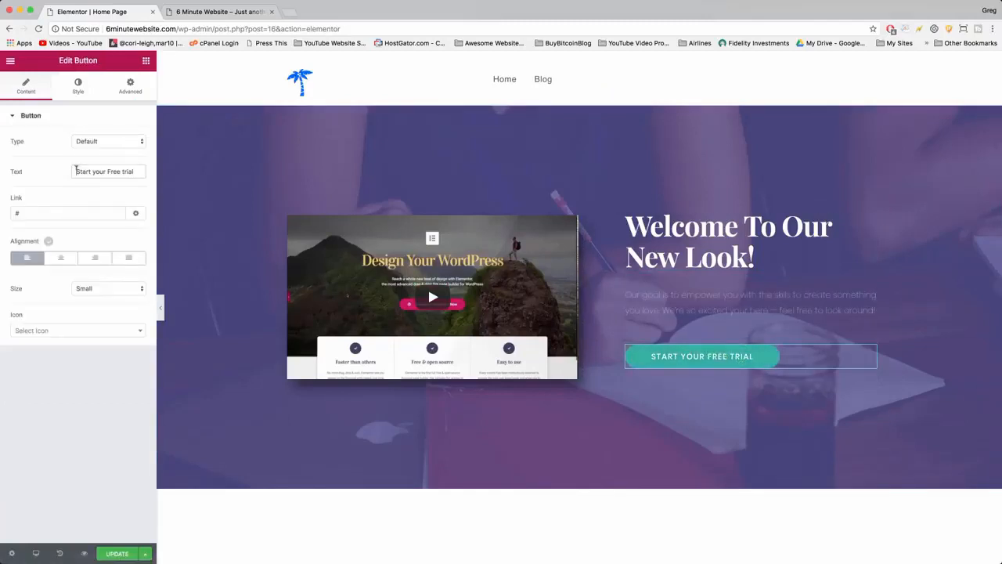
pyautogui.moveTo(75, 170); pyautogui.dragTo(144, 172)
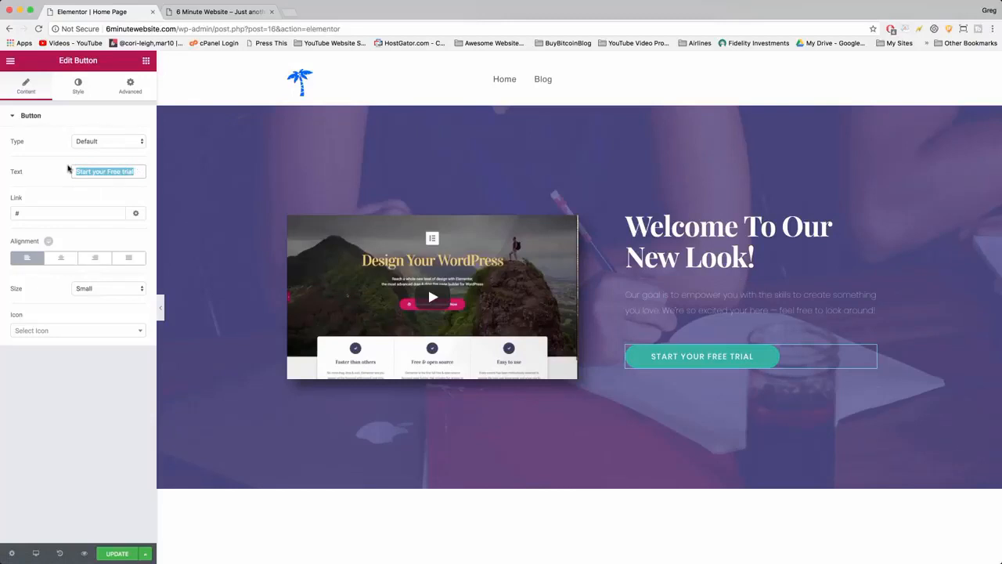
pyautogui.write('Check out our ser')
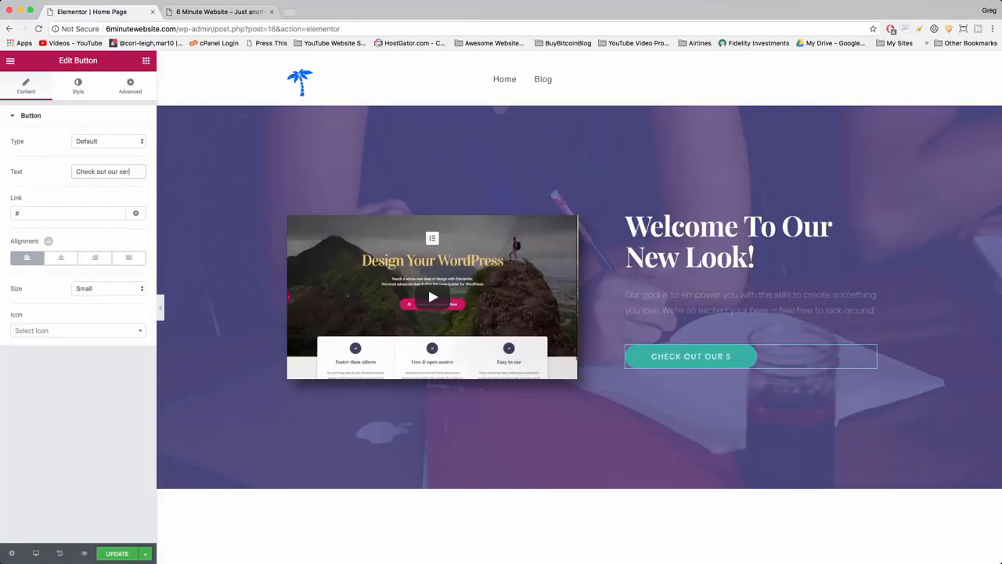
pyautogui.write('vices')
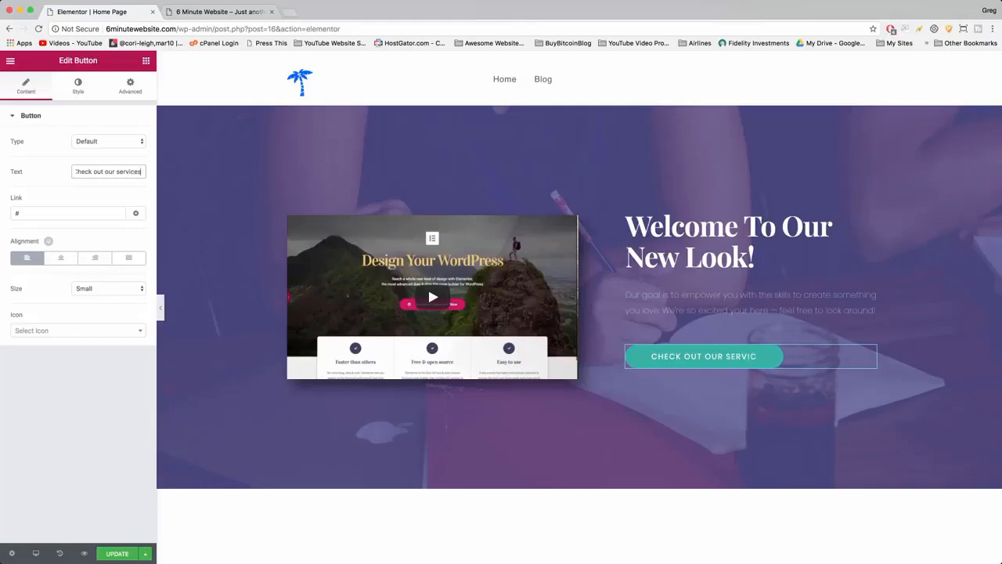
pyautogui.press('BackSpace')
pyautogui.press('BackSpace')
pyautogui.press('BackSpace')
pyautogui.press('BackSpace')
pyautogui.press('BackSpace')
pyautogui.press('BackSpace')
pyautogui.press('BackSpace')
pyautogui.press('BackSpace')
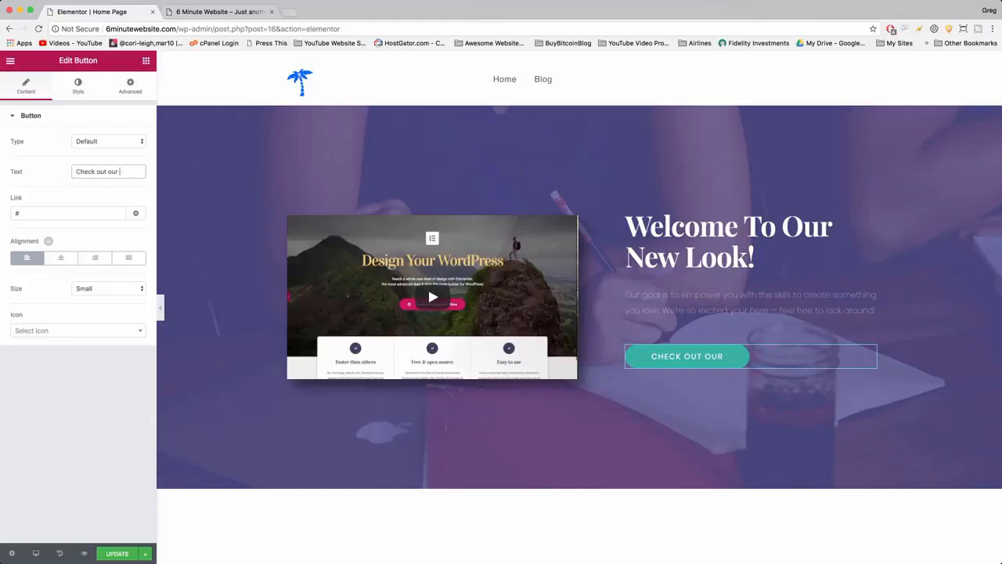
pyautogui.write('blog to')
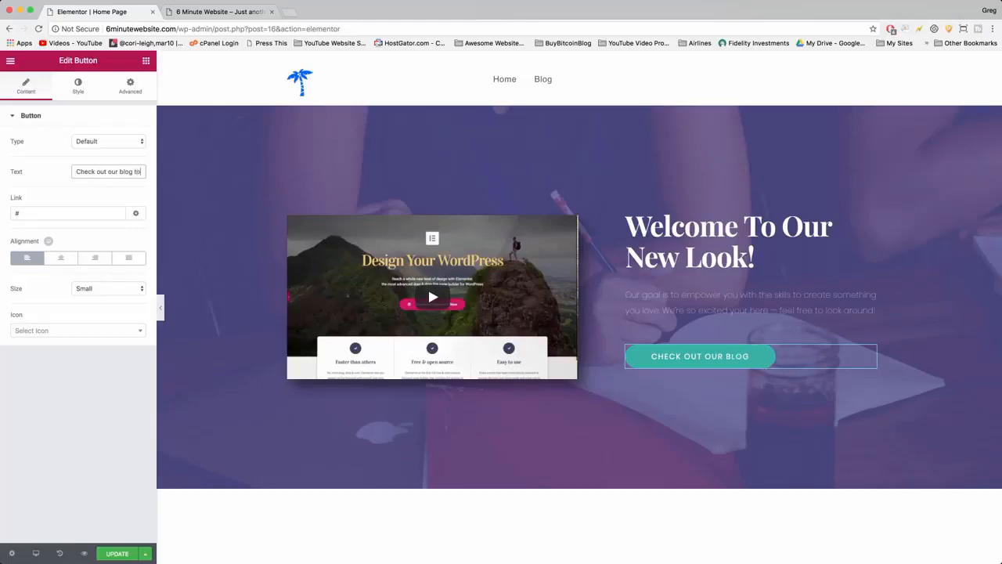
pyautogui.write(' learn more!')
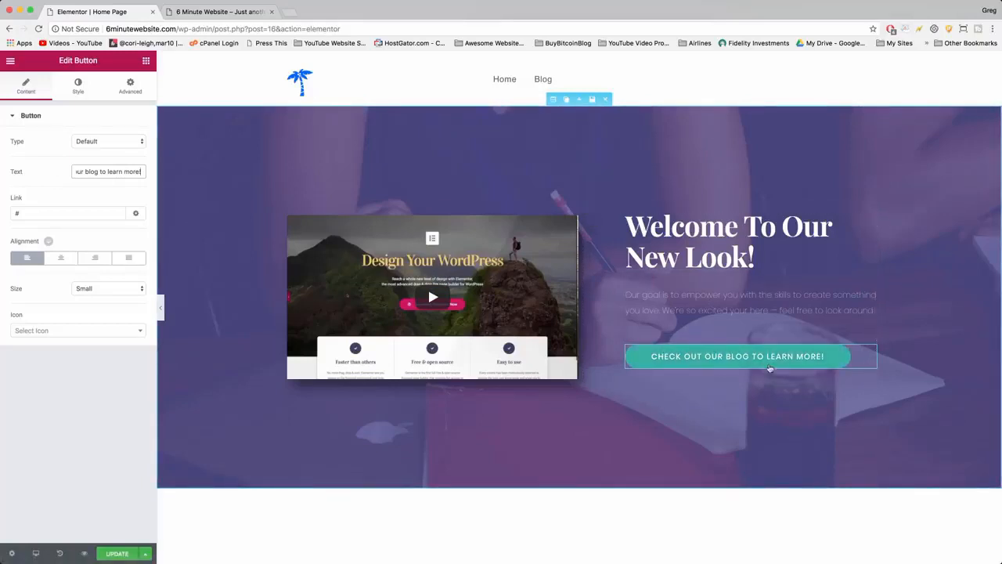
# Open the Blog page on the live site and examine the index.php part of its address.
pyautogui.click(231, 12)
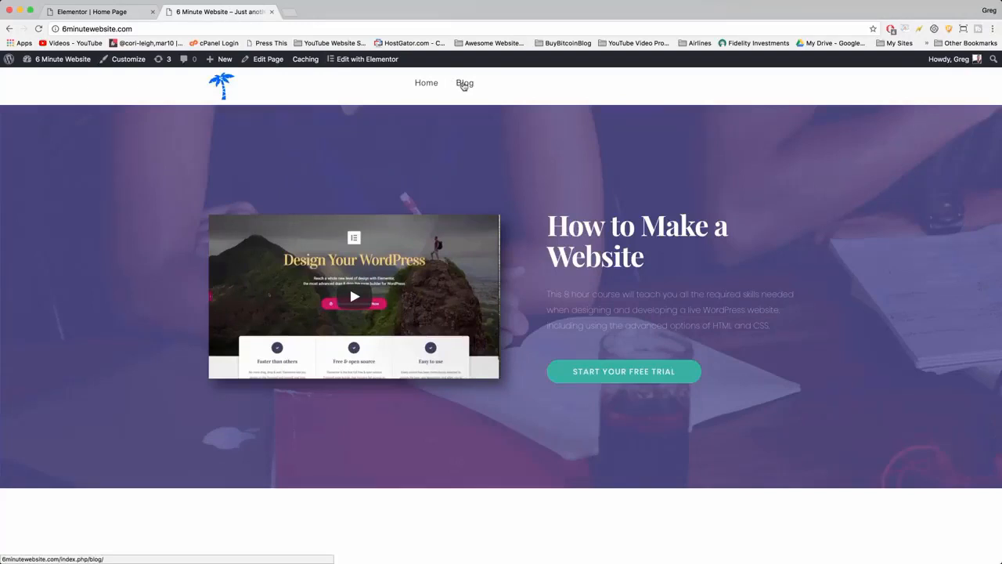
pyautogui.click(464, 83)
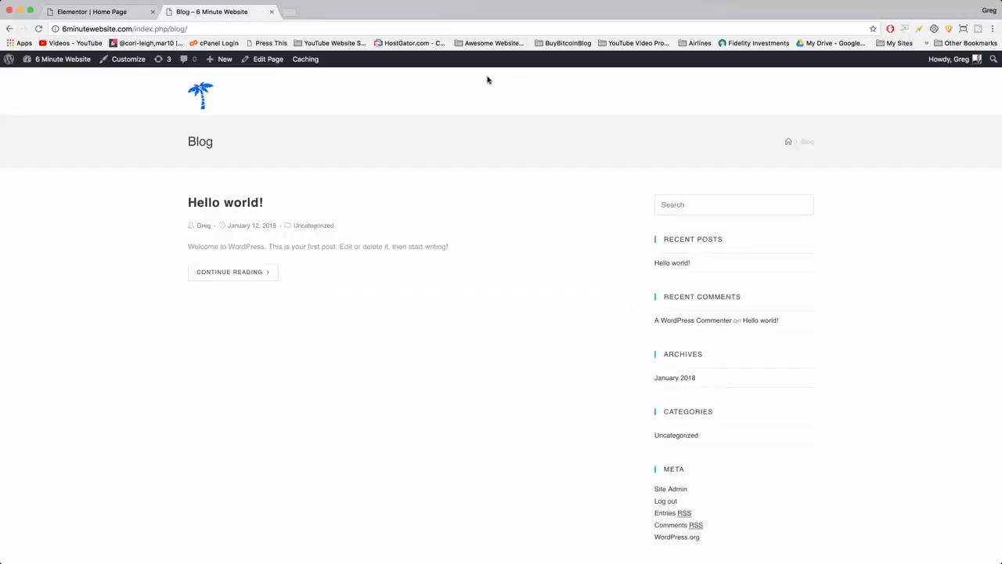
pyautogui.click(92, 29)
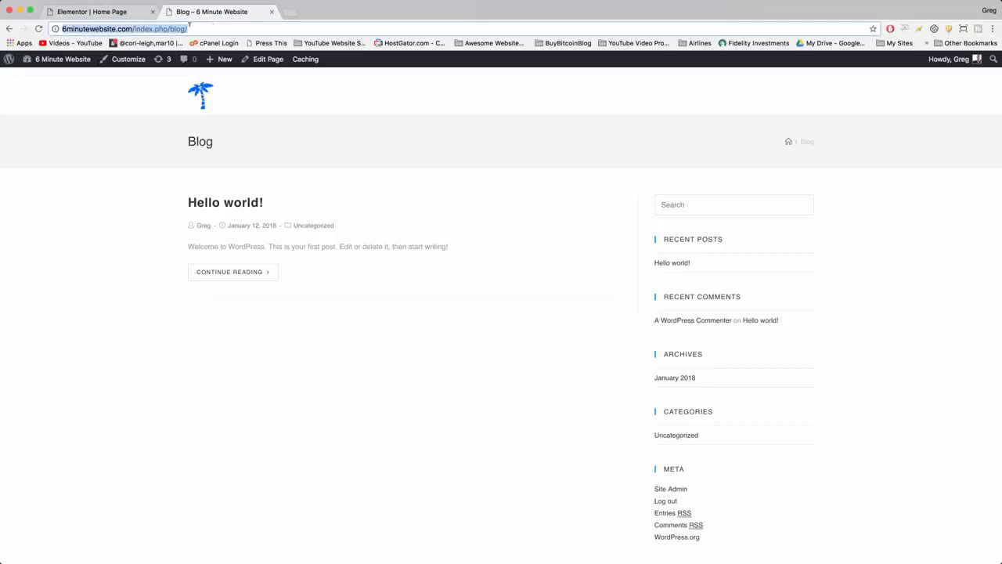
pyautogui.click(141, 28)
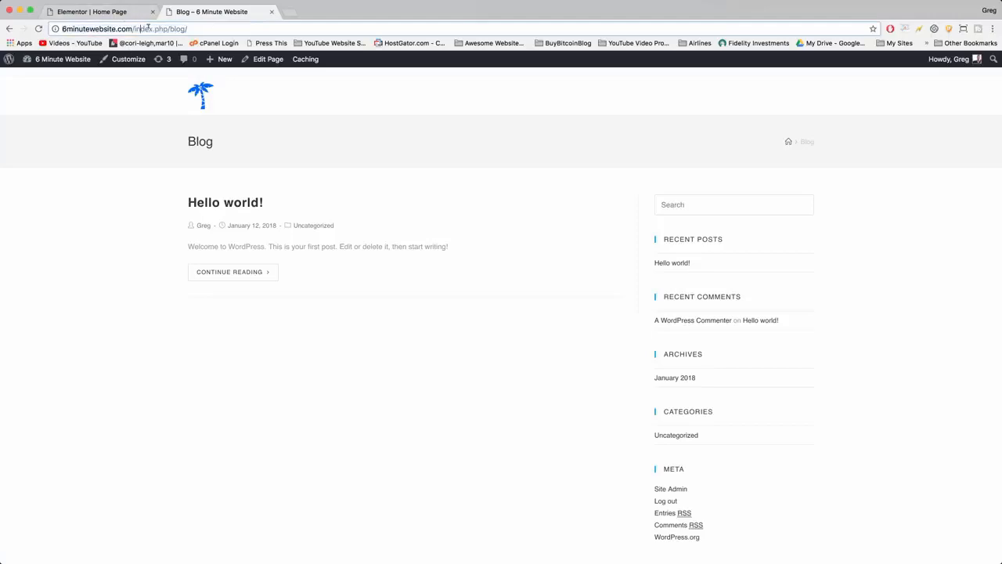
pyautogui.moveTo(167, 28); pyautogui.dragTo(134, 29)
pyautogui.click(188, 28)
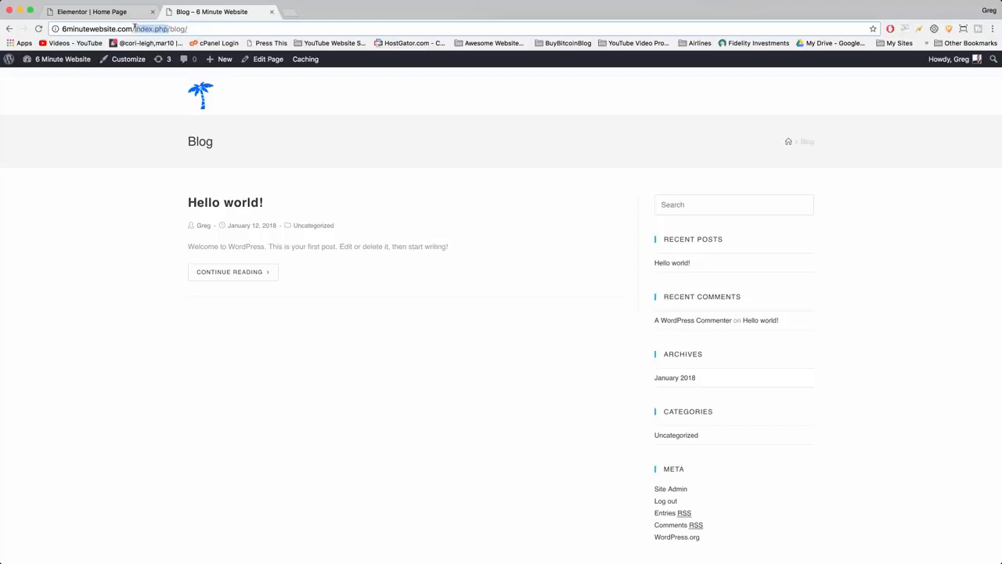
pyautogui.click(196, 28)
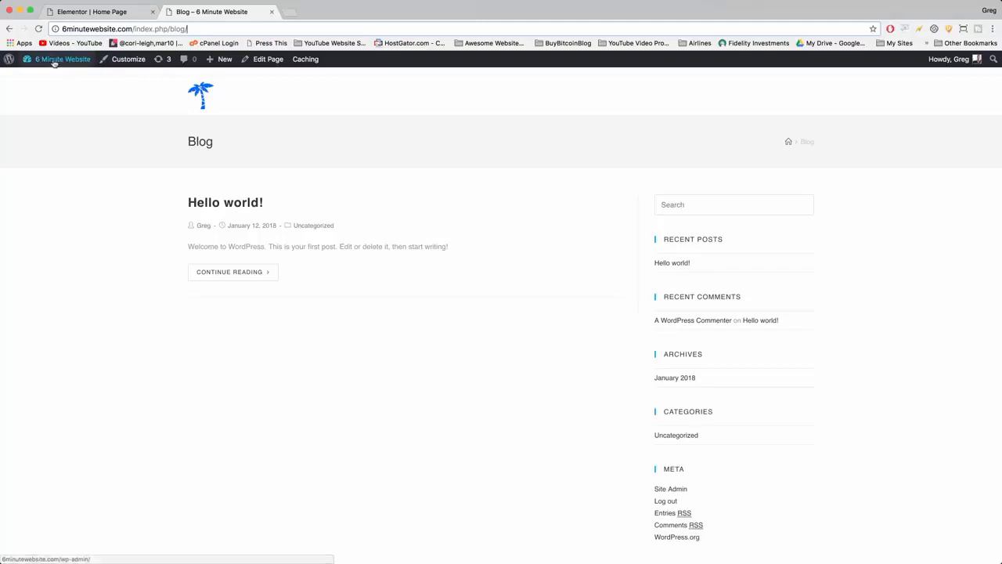
# Set the site's permalink structure to Post name in the WordPress dashboard and save the changes.
pyautogui.moveTo(59, 61)
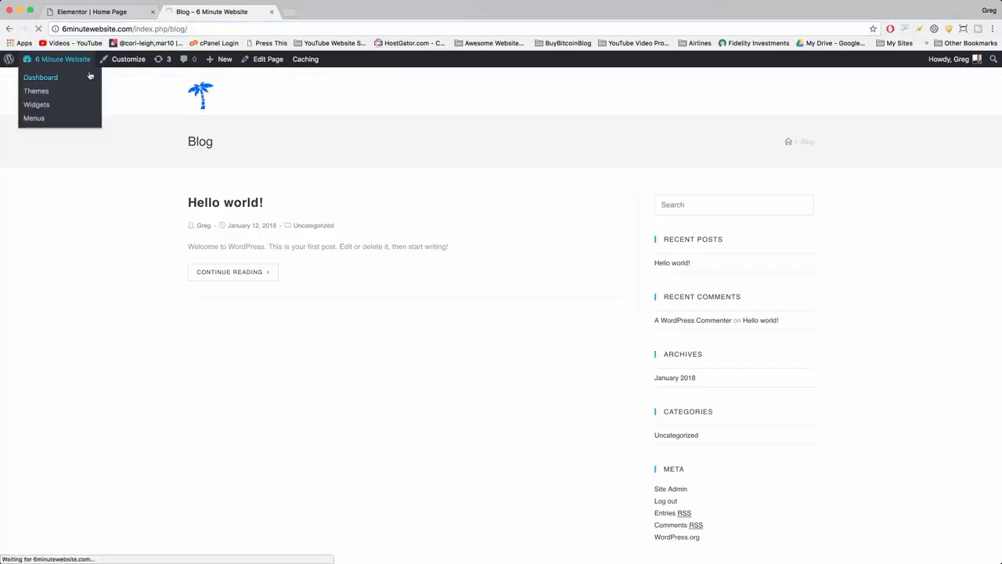
pyautogui.click(90, 76)
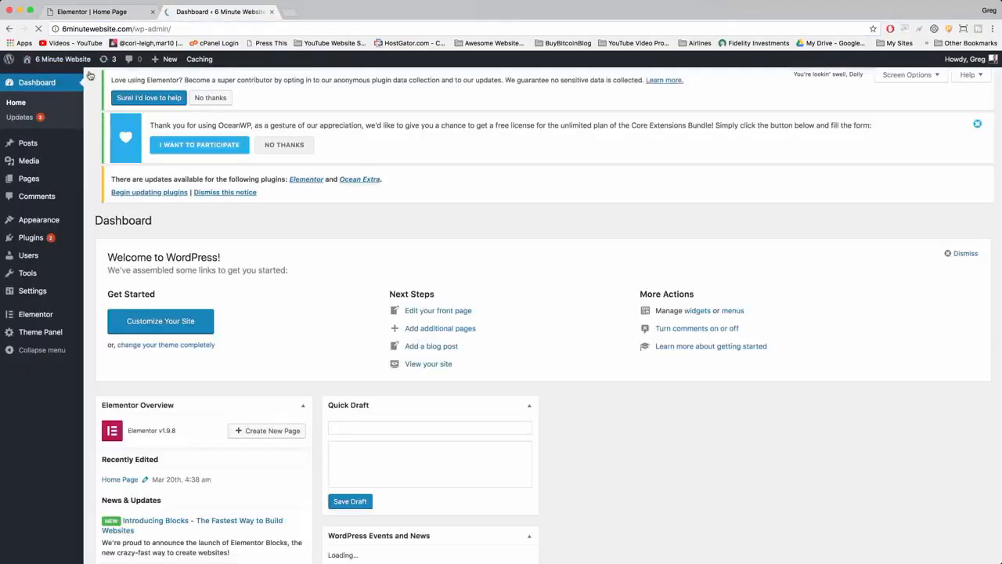
pyautogui.moveTo(41, 295)
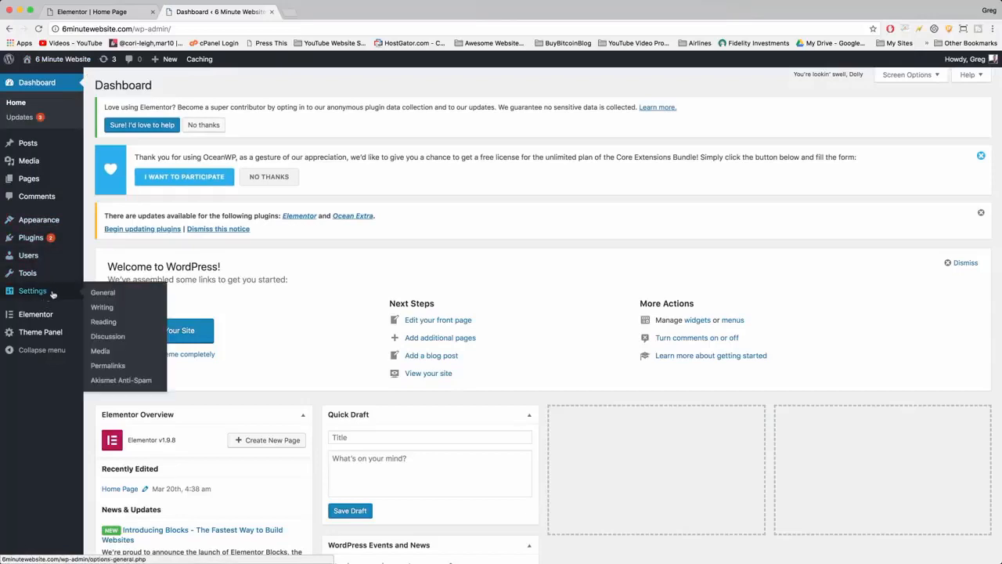
pyautogui.click(136, 370)
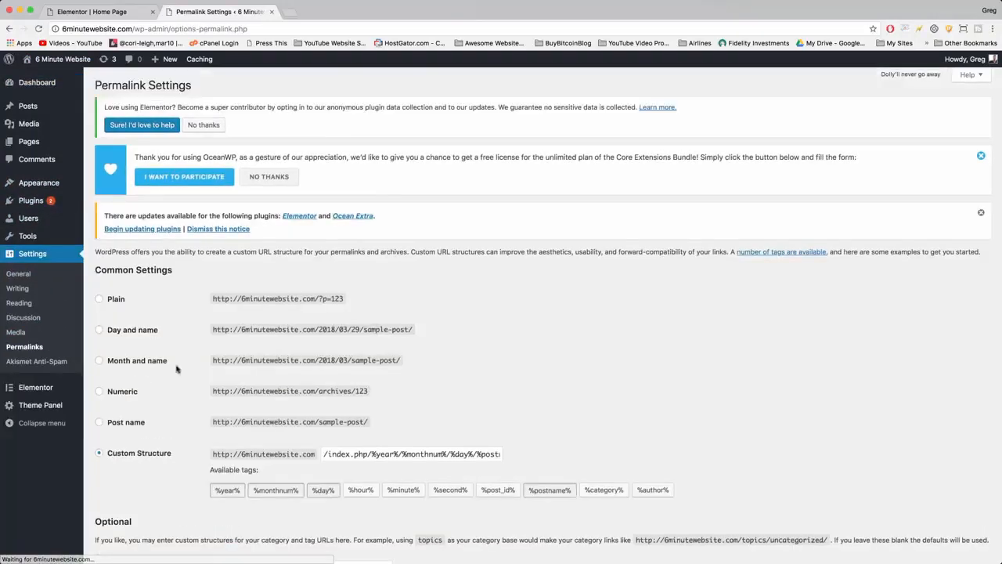
pyautogui.scroll(-3, 199, 324)
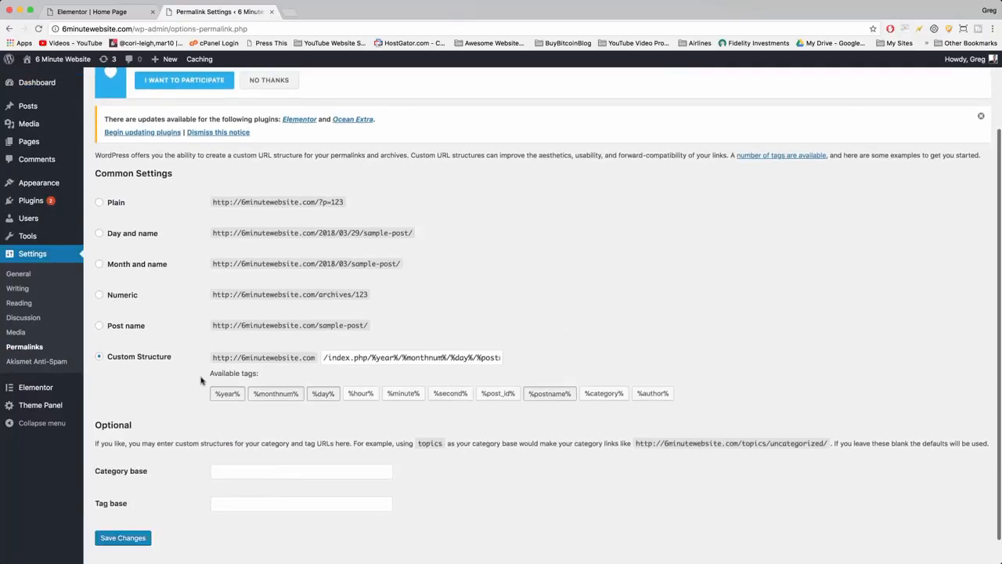
pyautogui.click(99, 326)
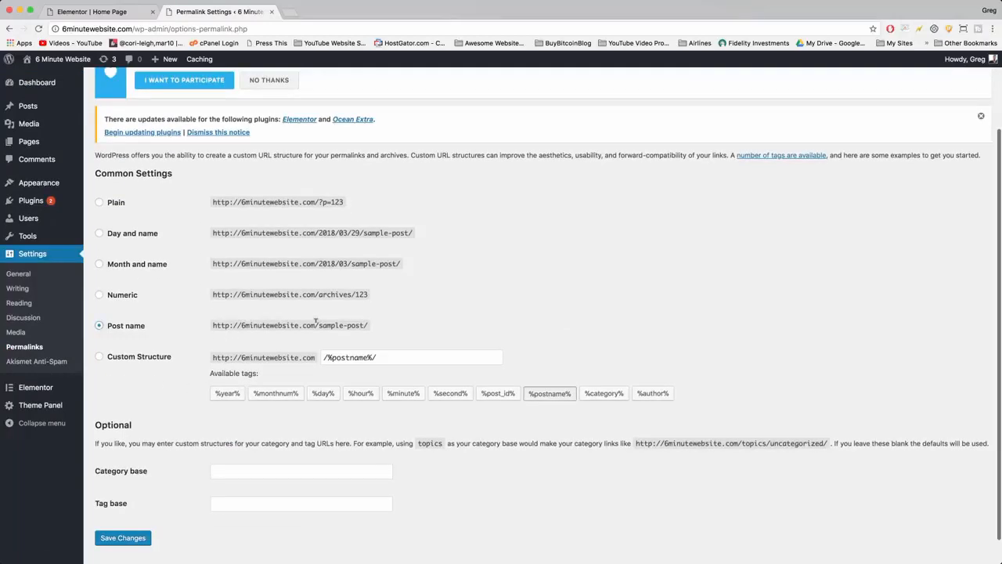
pyautogui.moveTo(316, 322); pyautogui.dragTo(375, 331)
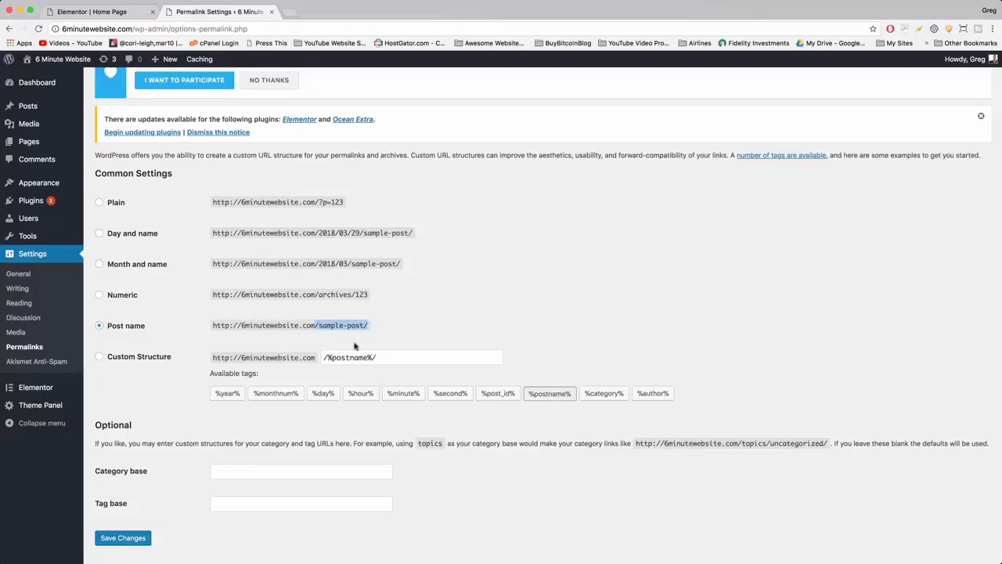
pyautogui.click(379, 330)
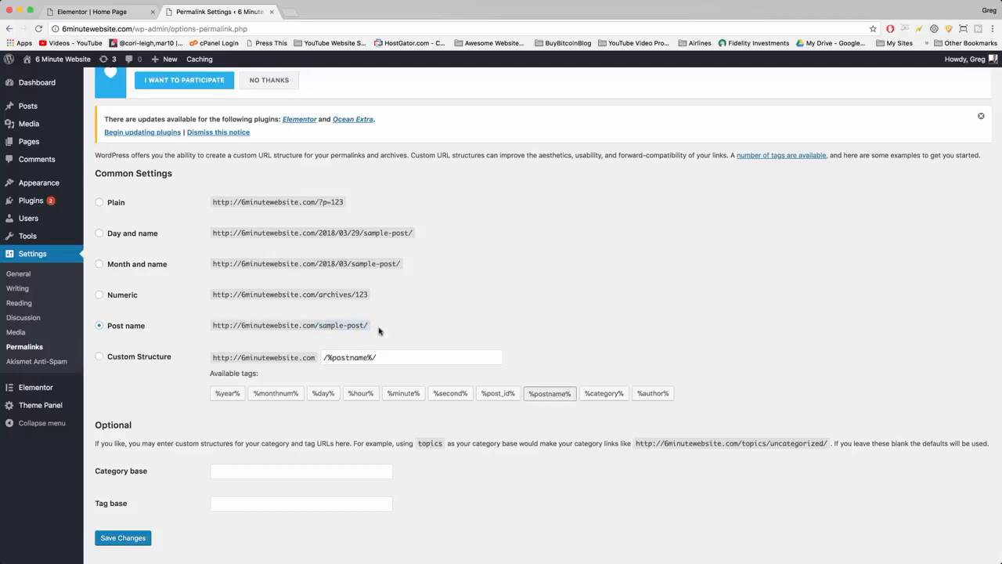
pyautogui.click(124, 539)
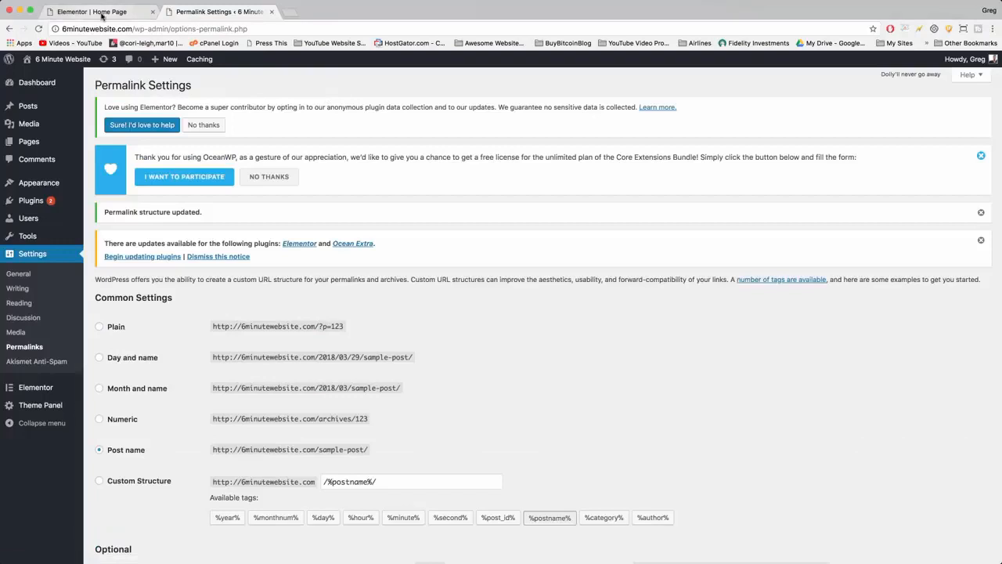
# Return to the live site from the permalink settings and reopen its Blog page.
pyautogui.click(101, 12)
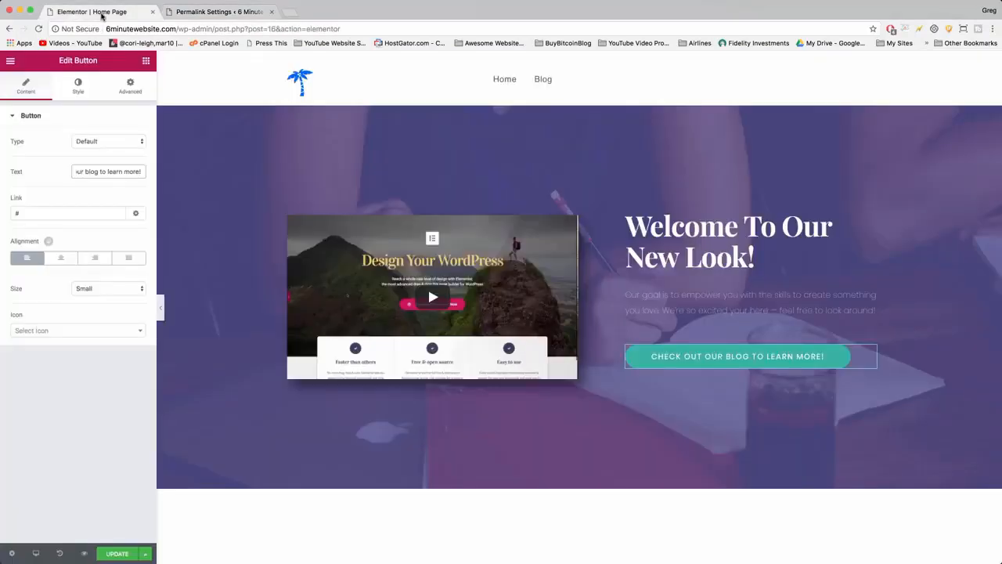
pyautogui.click(196, 11)
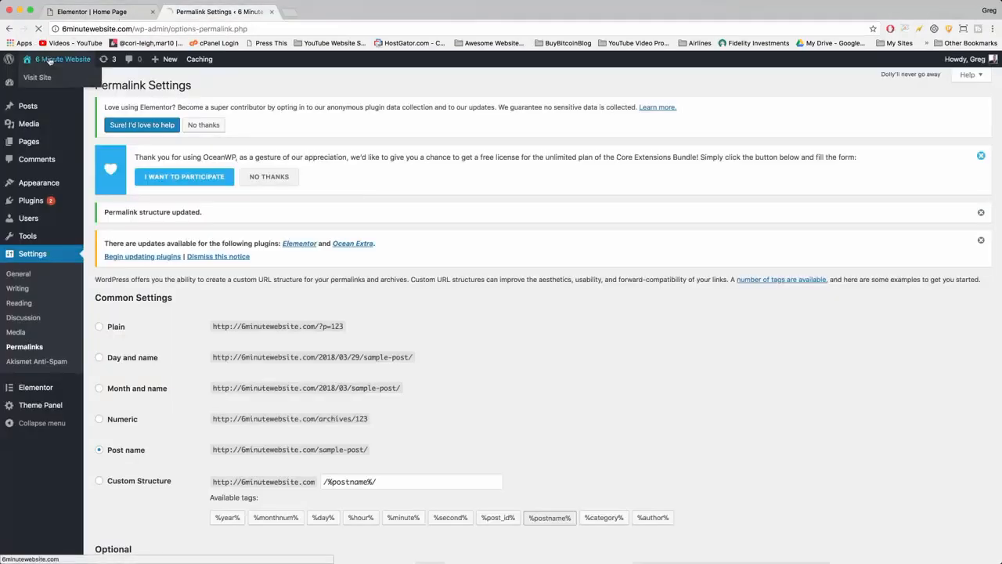
pyautogui.click(49, 61)
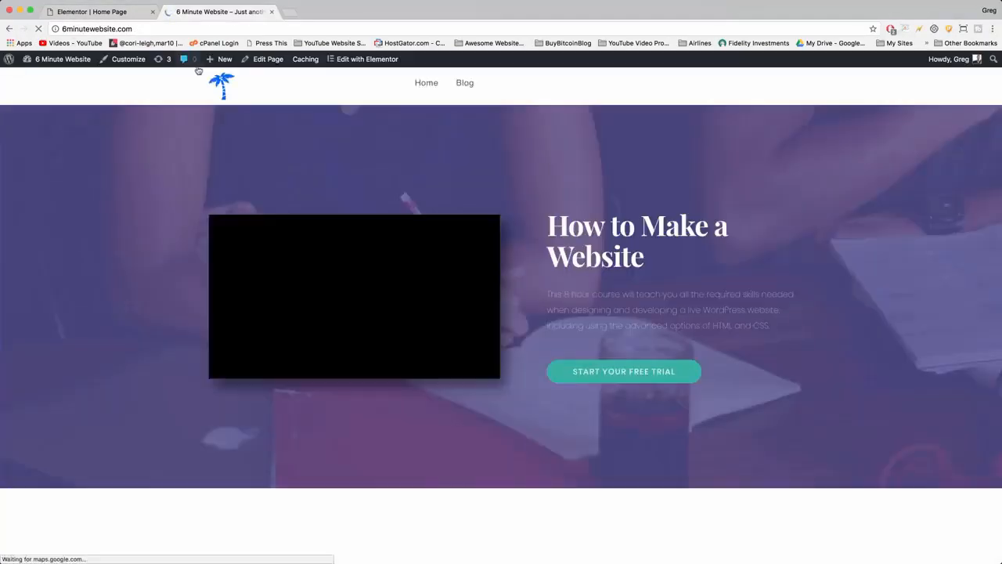
pyautogui.click(464, 83)
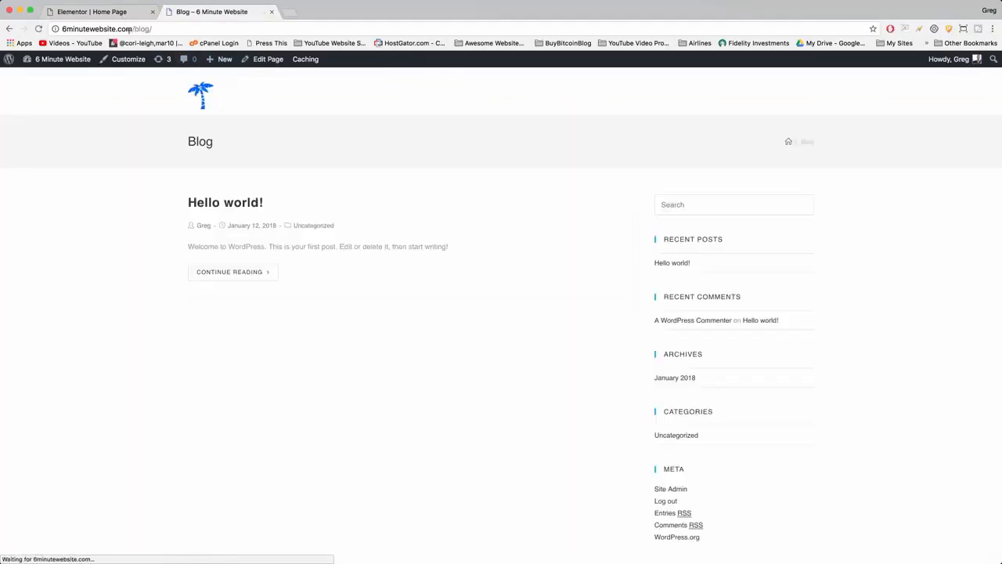
pyautogui.click(129, 29)
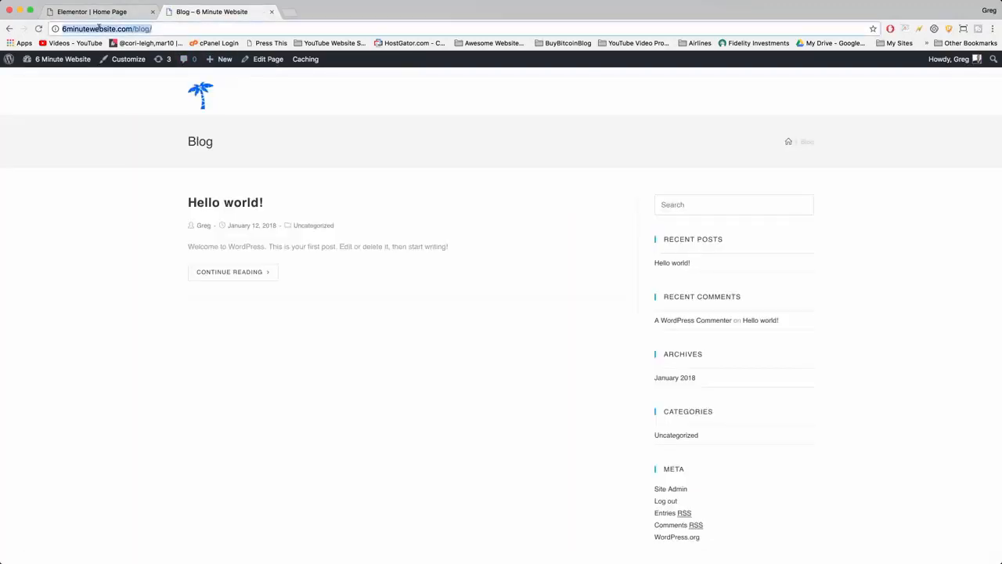
pyautogui.rightClick(100, 27)
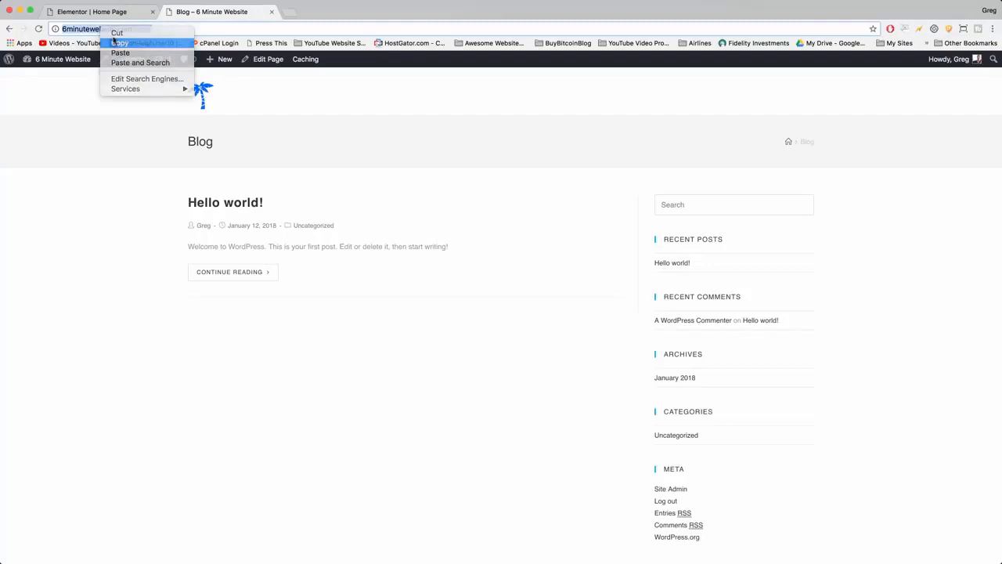
pyautogui.click(114, 42)
pyautogui.click(98, 12)
pyautogui.click(53, 210)
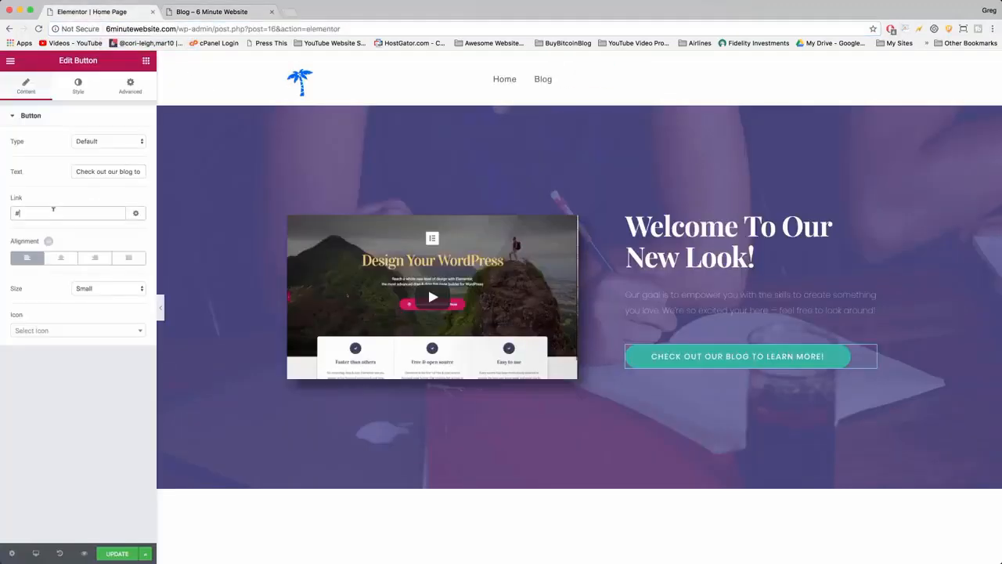
pyautogui.moveTo(31, 212); pyautogui.dragTo(9, 216)
pyautogui.press('super+v')
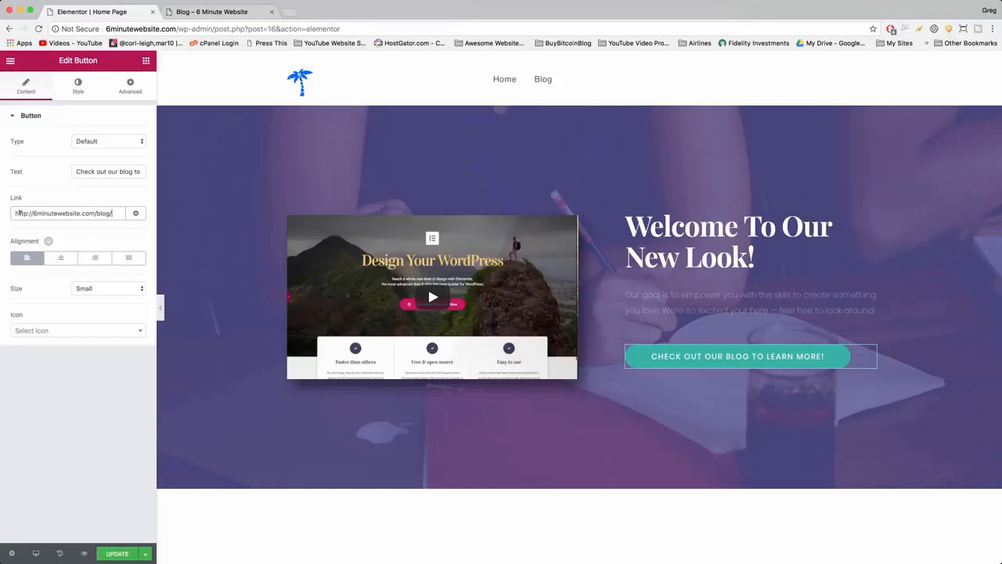
pyautogui.click(135, 214)
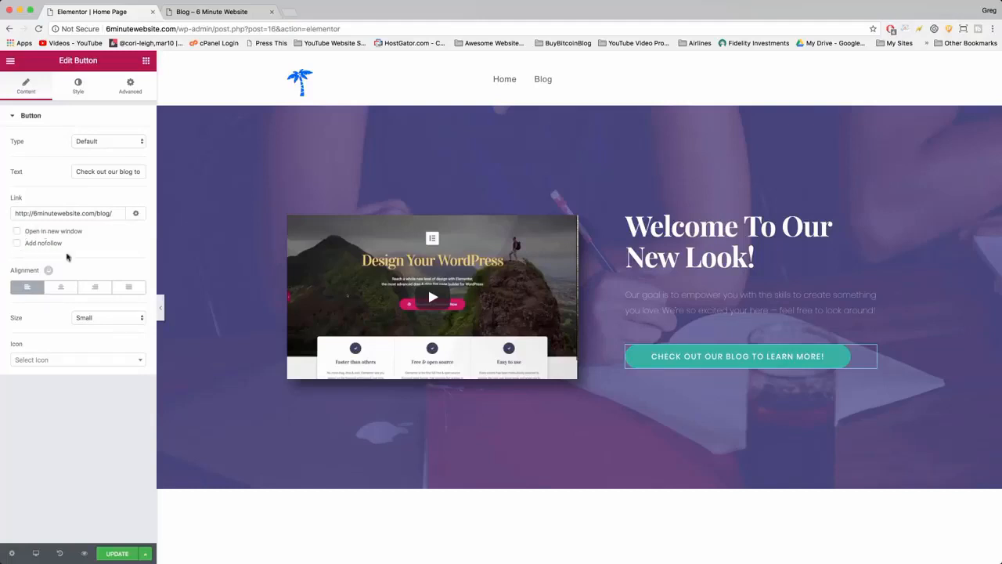
pyautogui.click(136, 214)
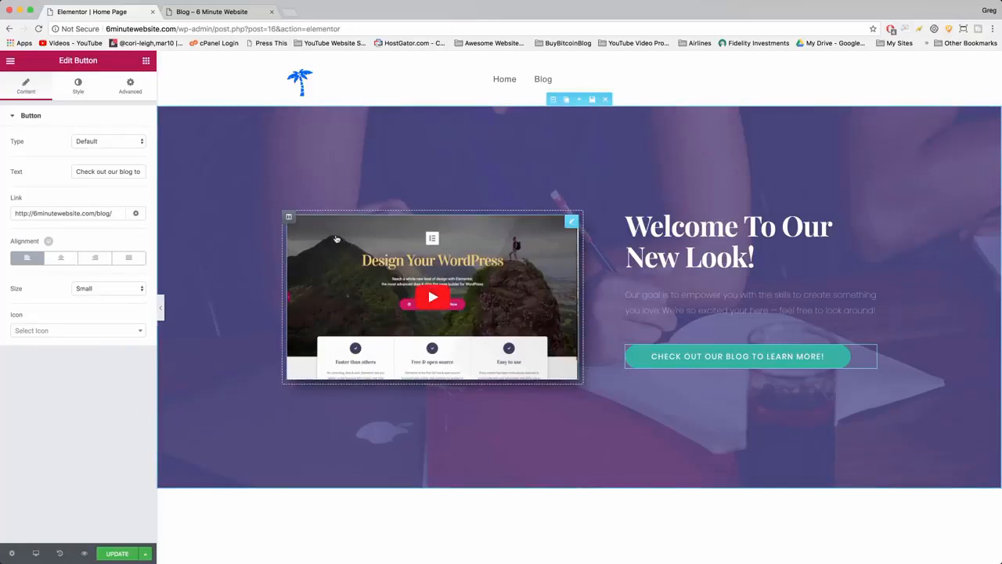
# Play the hero section's video briefly, pause it, and open YouTube in a new browser tab.
pyautogui.click(428, 306)
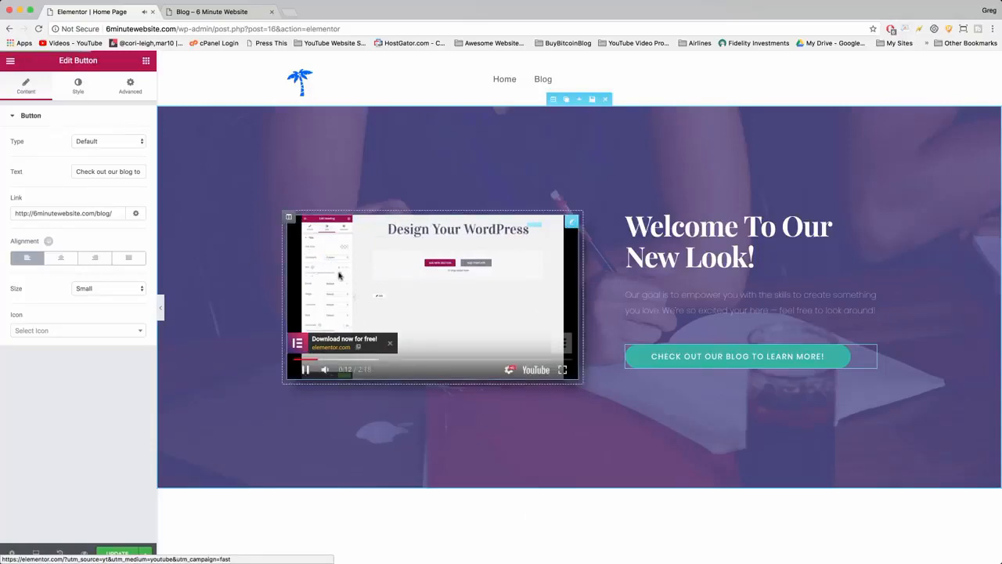
pyautogui.click(306, 369)
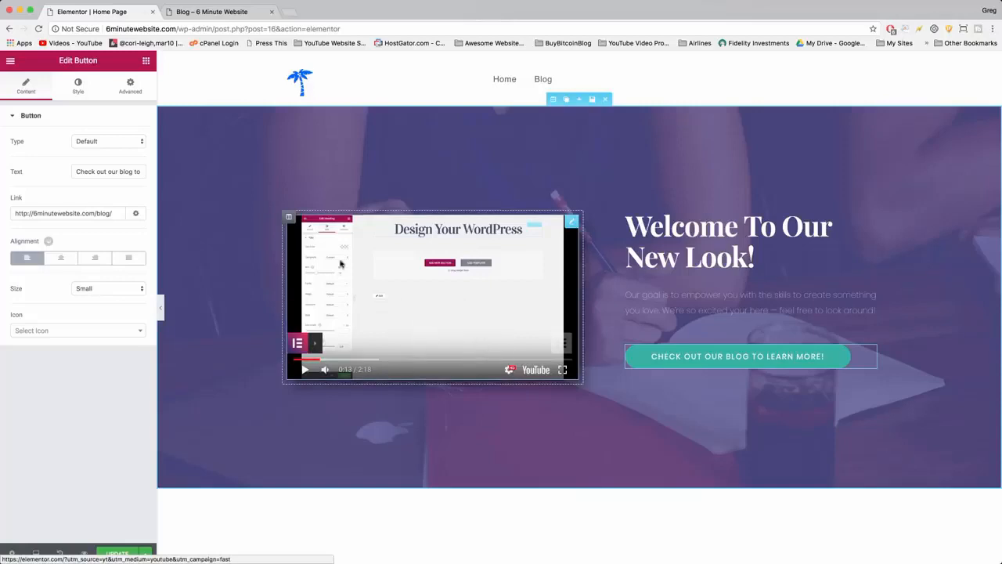
pyautogui.click(291, 12)
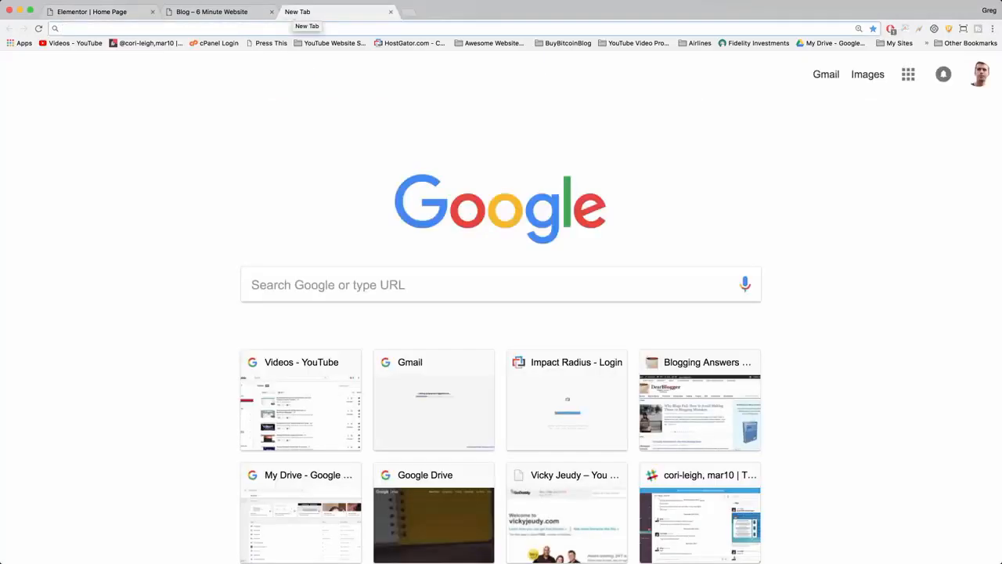
pyautogui.write('youtube.com/my_videos?o=U')
pyautogui.press('Return')
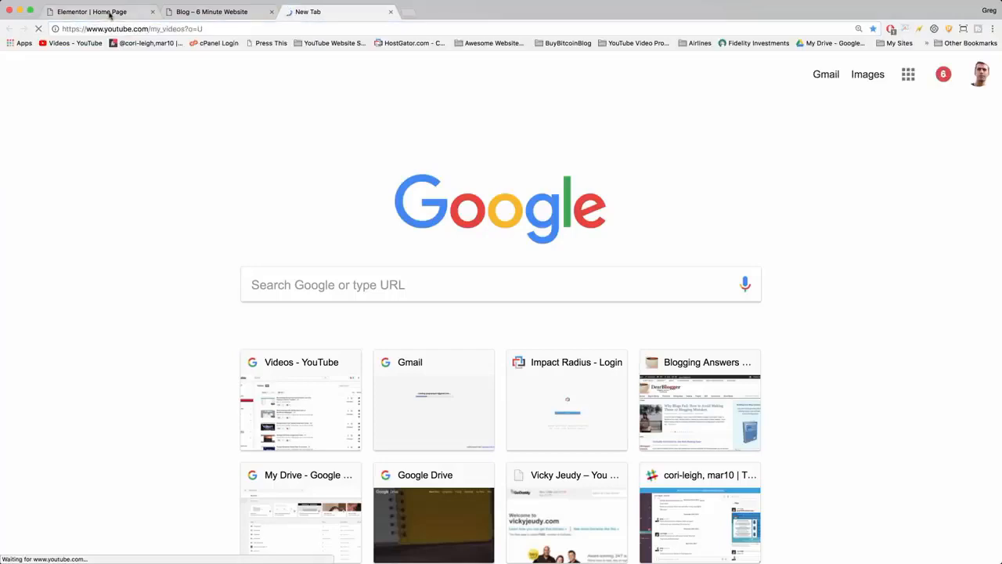
# Return to the Elementor page and open the hero video's settings to examine its YouTube link.
pyautogui.click(110, 12)
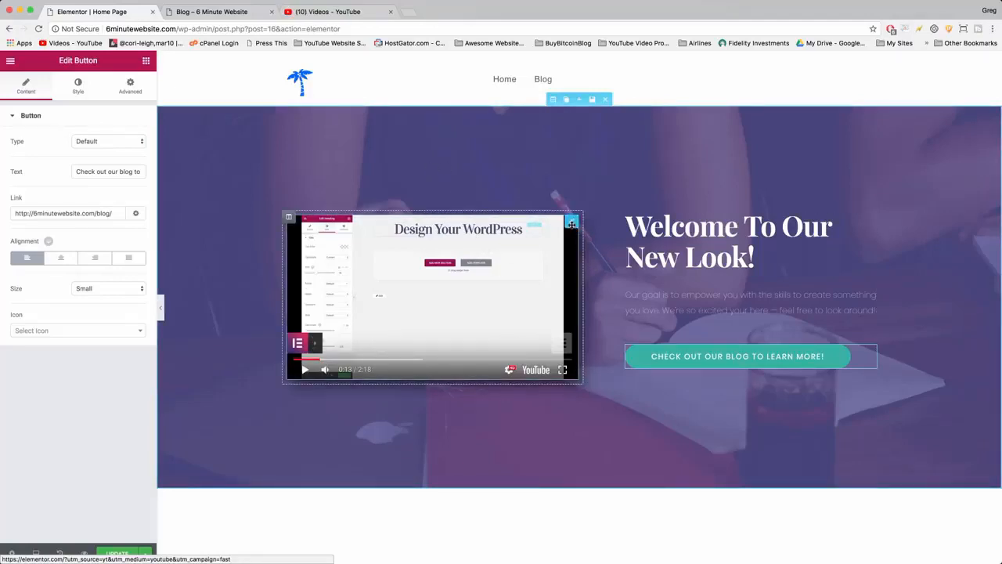
pyautogui.moveTo(573, 221)
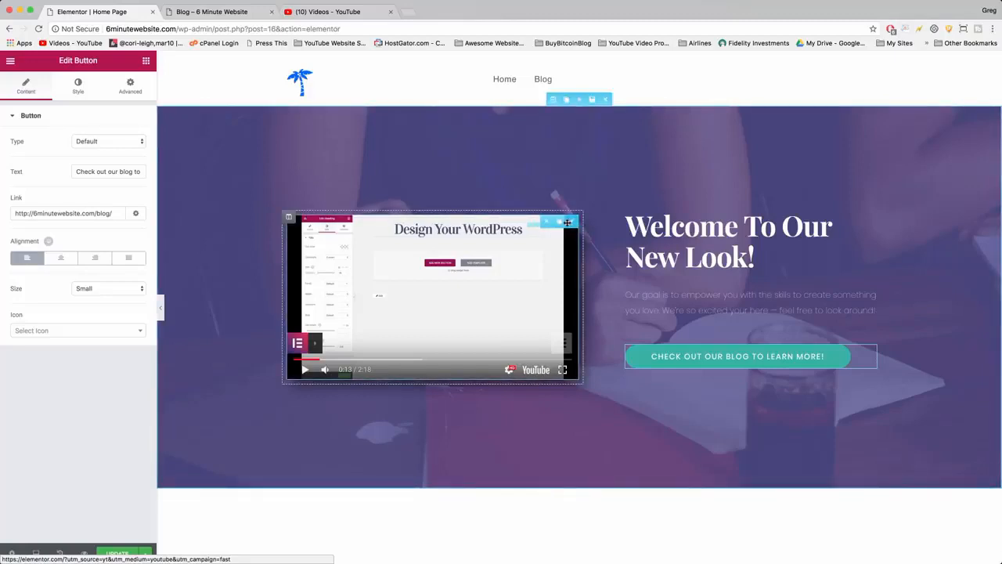
pyautogui.click(573, 223)
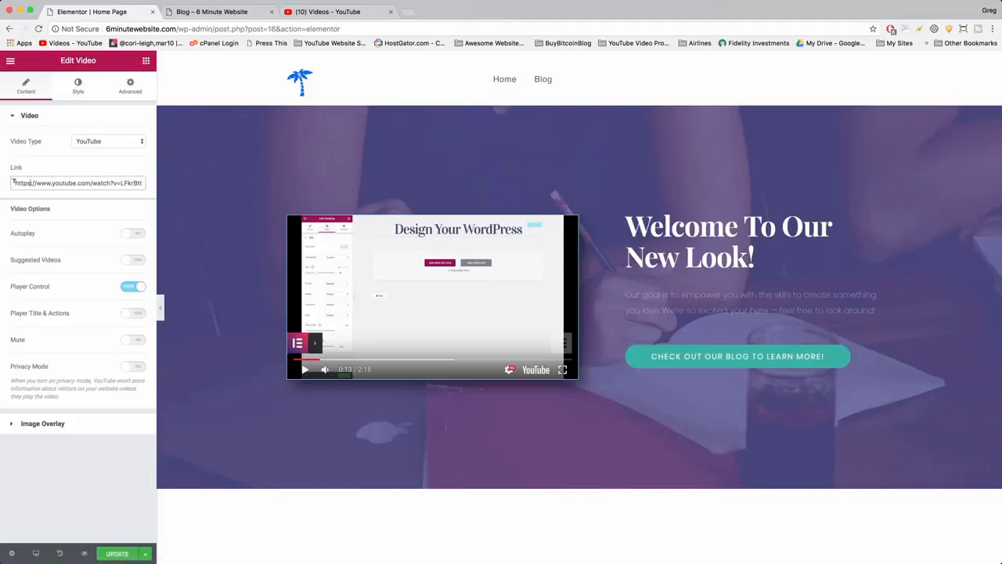
pyautogui.moveTo(14, 182); pyautogui.dragTo(142, 193)
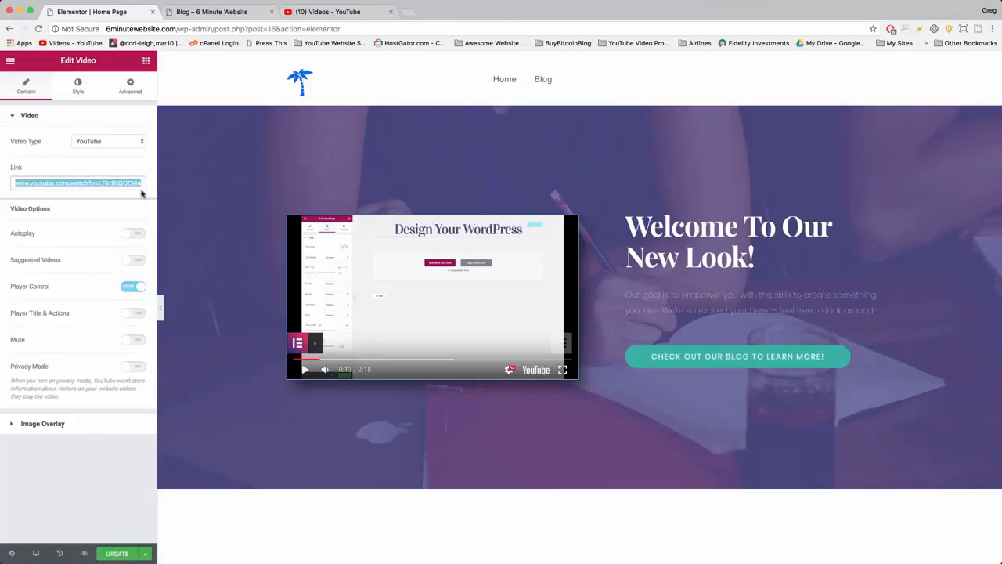
pyautogui.click(64, 183)
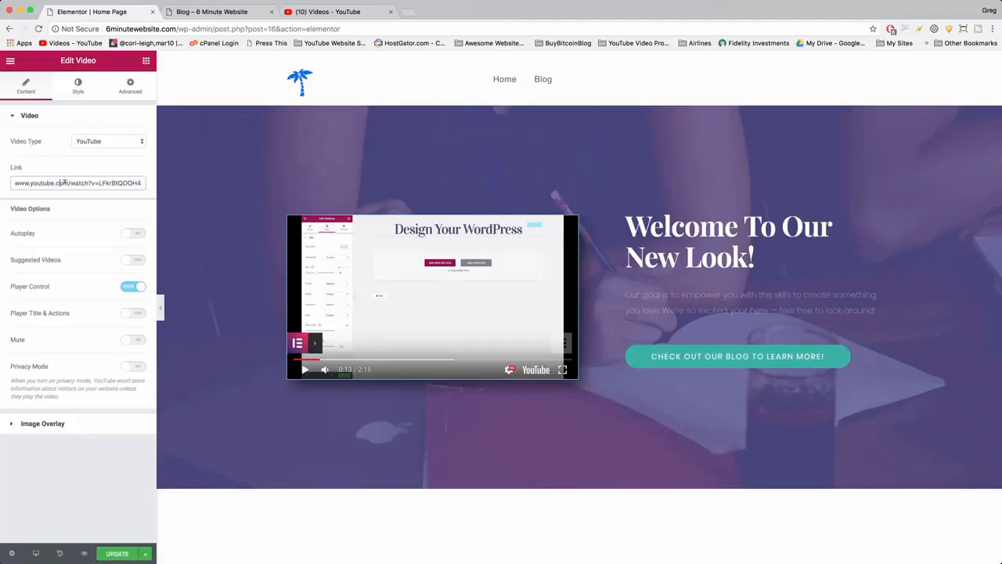
# Search YouTube for "Ludovico Einaudi - Nuvole Bianche [HD]", open the video with that title and pause it.
pyautogui.click(354, 12)
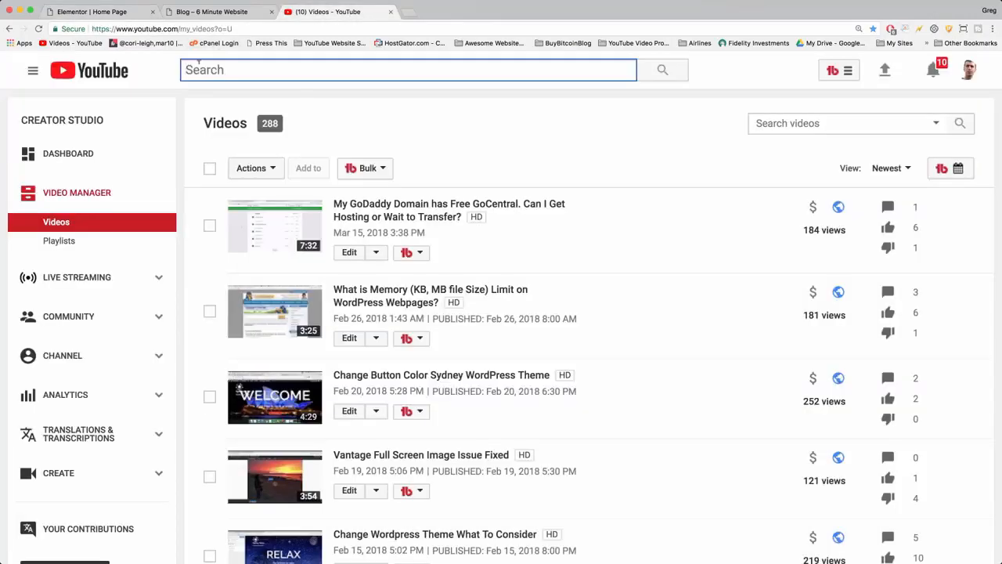
pyautogui.rightClick(199, 62)
pyautogui.click(229, 114)
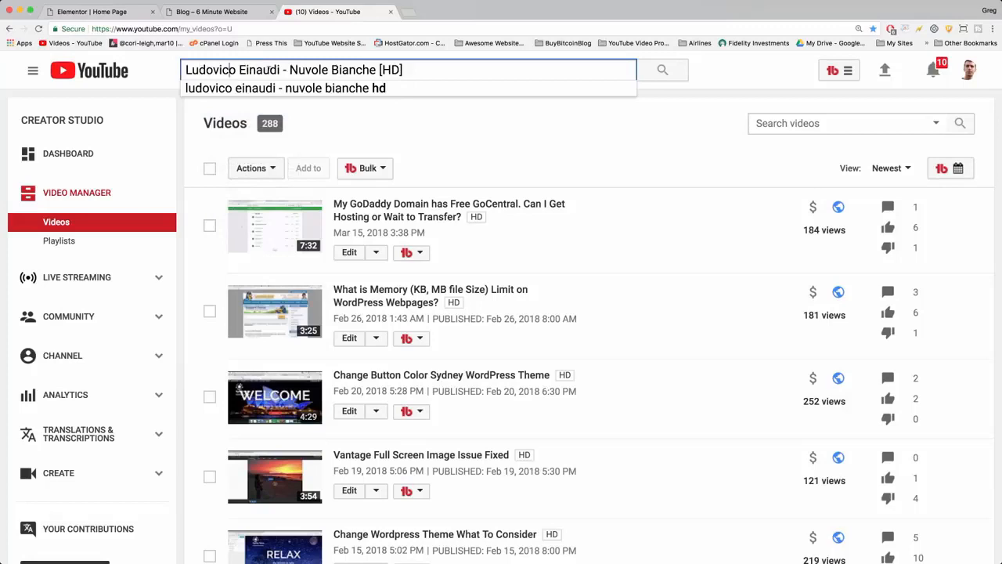
pyautogui.press('Return')
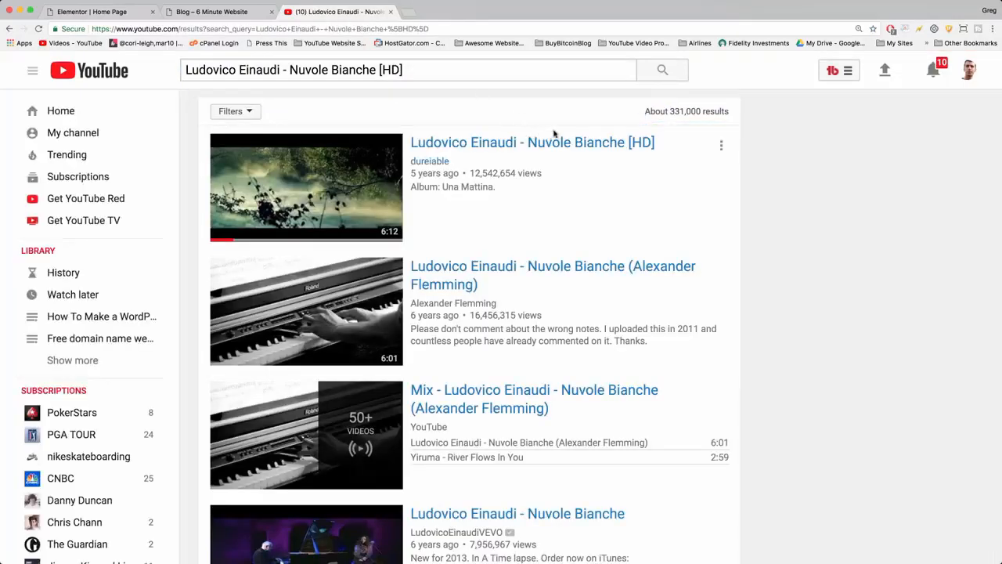
pyautogui.click(551, 146)
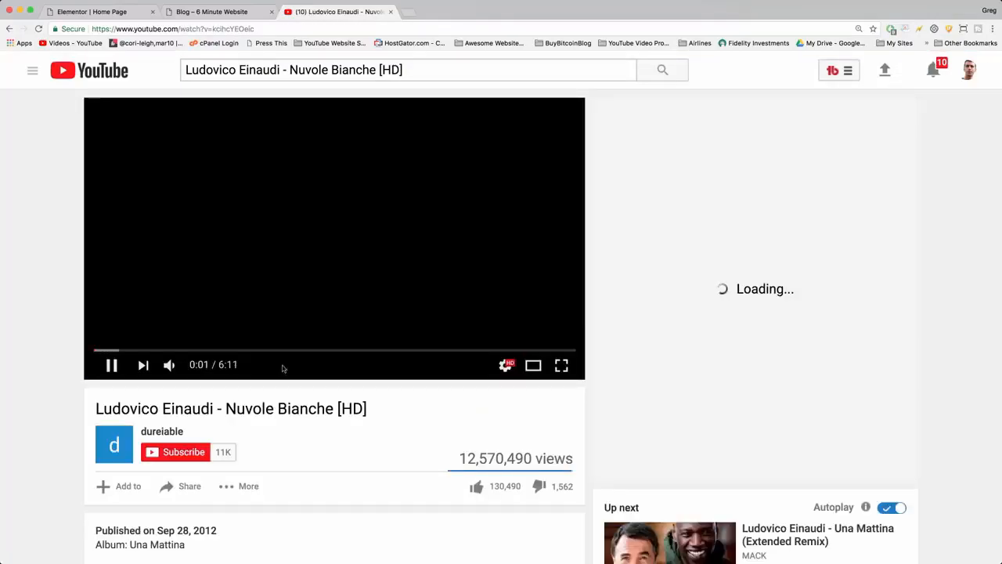
pyautogui.click(337, 210)
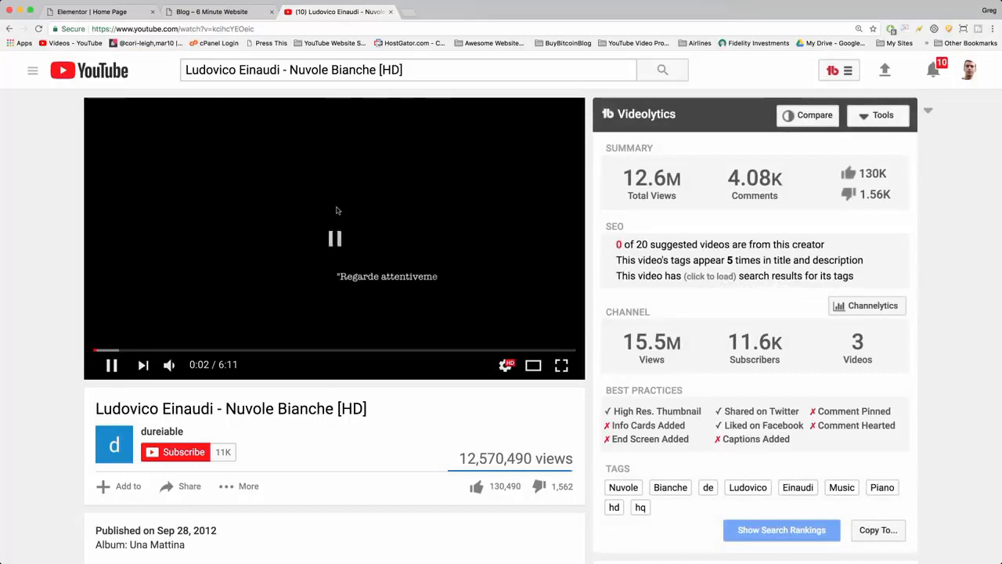
pyautogui.click(210, 28)
pyautogui.rightClick(205, 28)
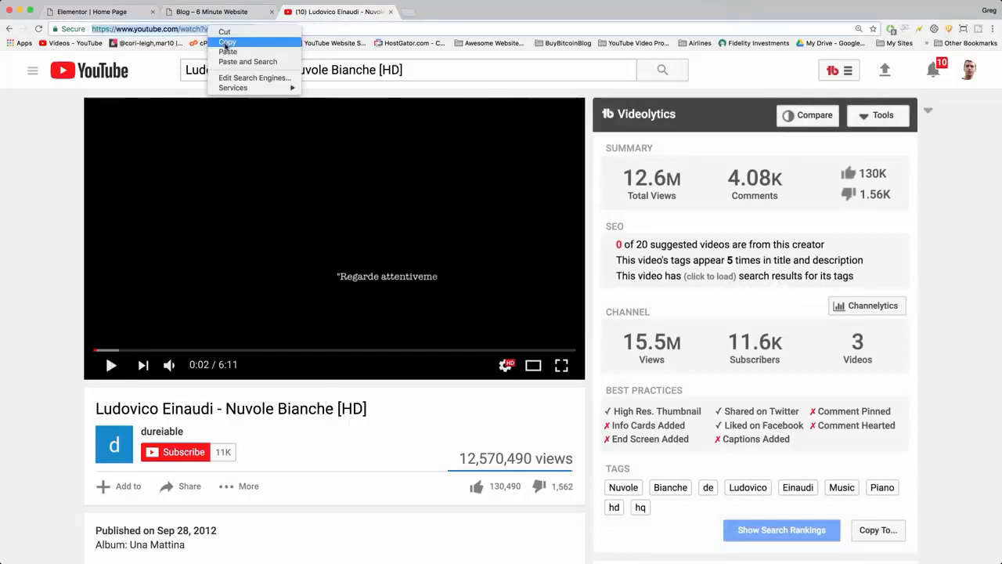
pyautogui.click(221, 38)
pyautogui.click(104, 11)
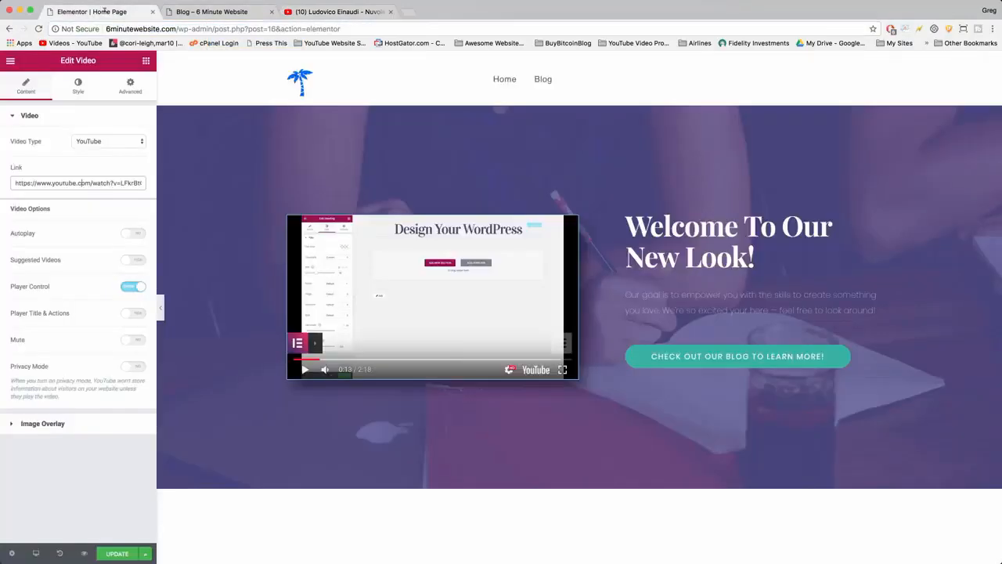
pyautogui.tripleClick(29, 182)
pyautogui.press('BackSpace')
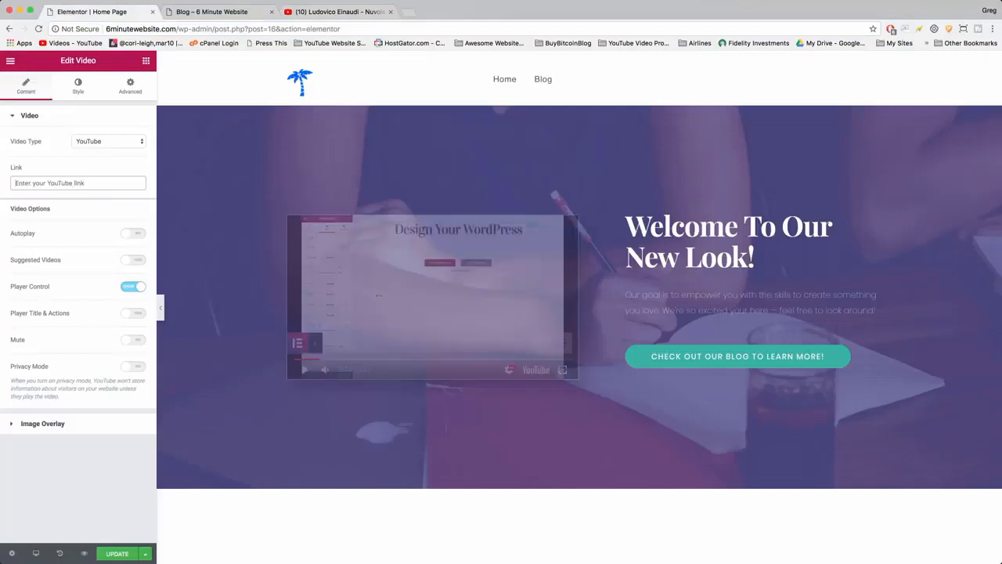
pyautogui.rightClick(27, 181)
pyautogui.click(40, 231)
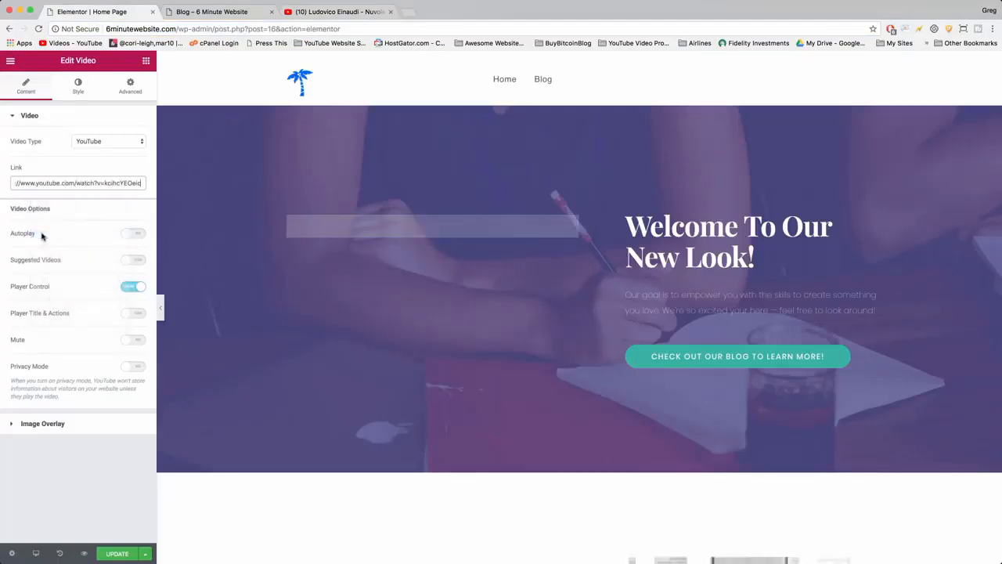
# Look through the video type choices and switch the hero video's Player Control off and back on.
pyautogui.click(86, 143)
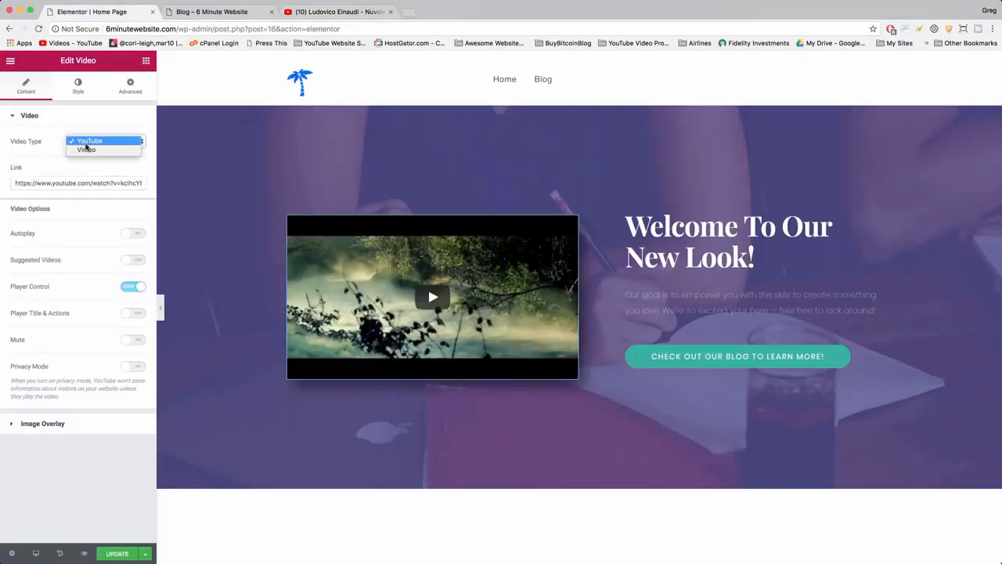
pyautogui.click(325, 460)
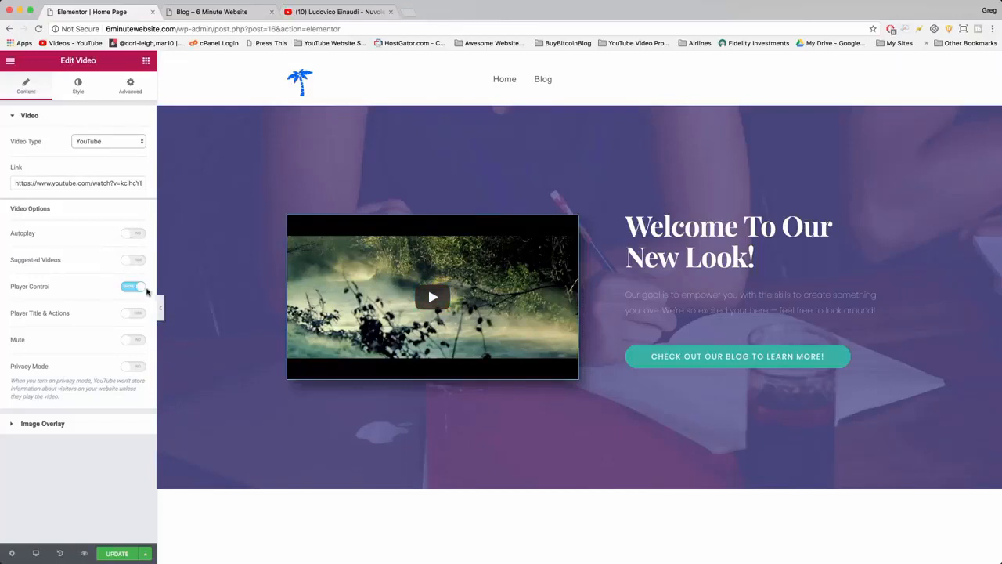
pyautogui.click(143, 289)
pyautogui.click(130, 289)
# Save the updated home page and open the live site's home page.
pyautogui.click(116, 553)
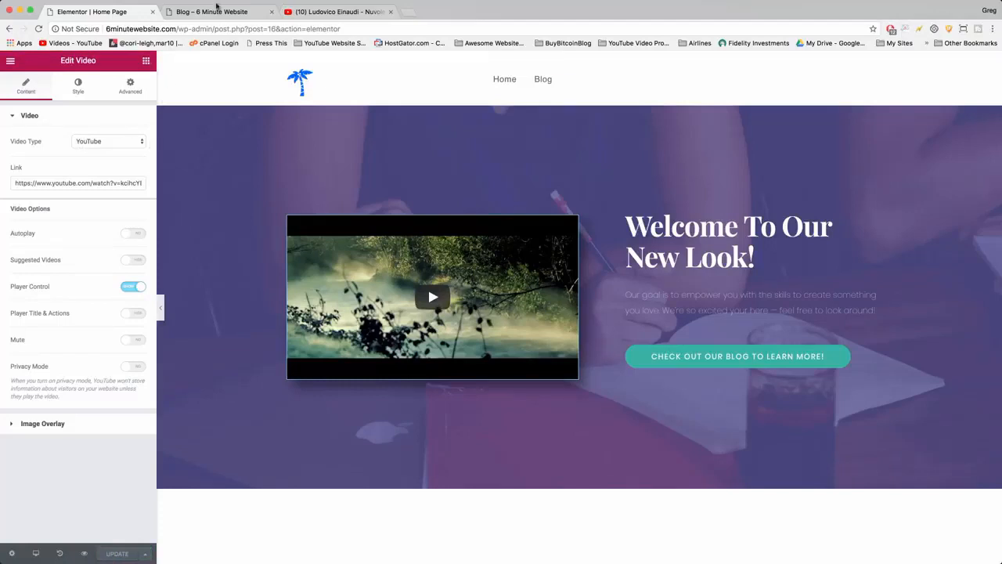
pyautogui.click(216, 9)
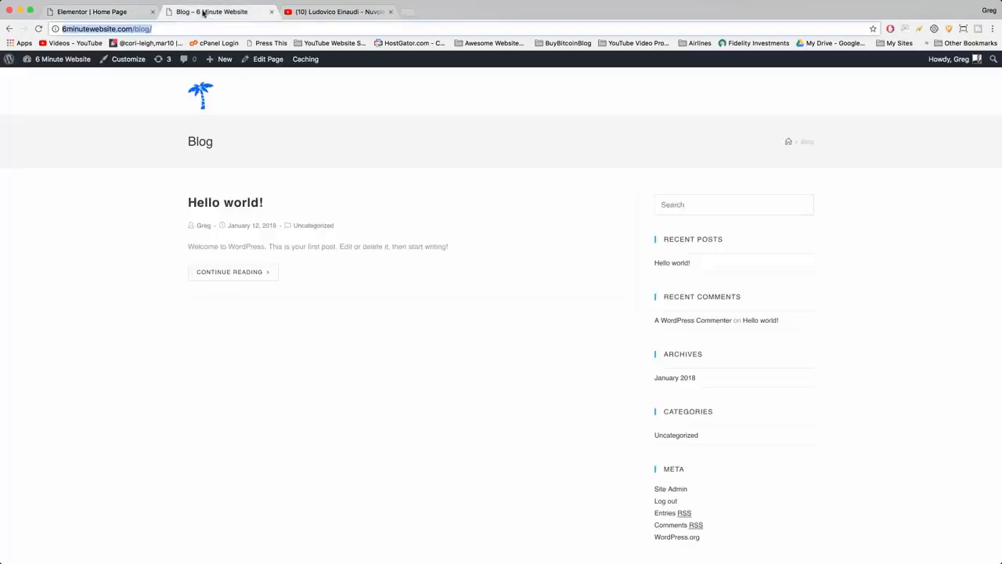
pyautogui.click(201, 95)
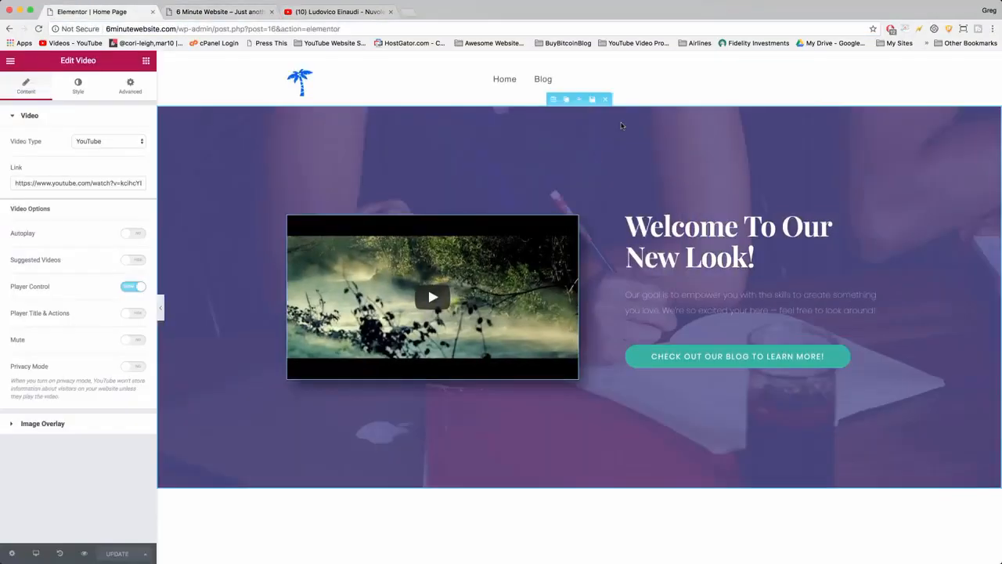
# Examine the settings of the "Who is it for?" section, its text column, icon box and image.
pyautogui.scroll(-8, 551, 146)
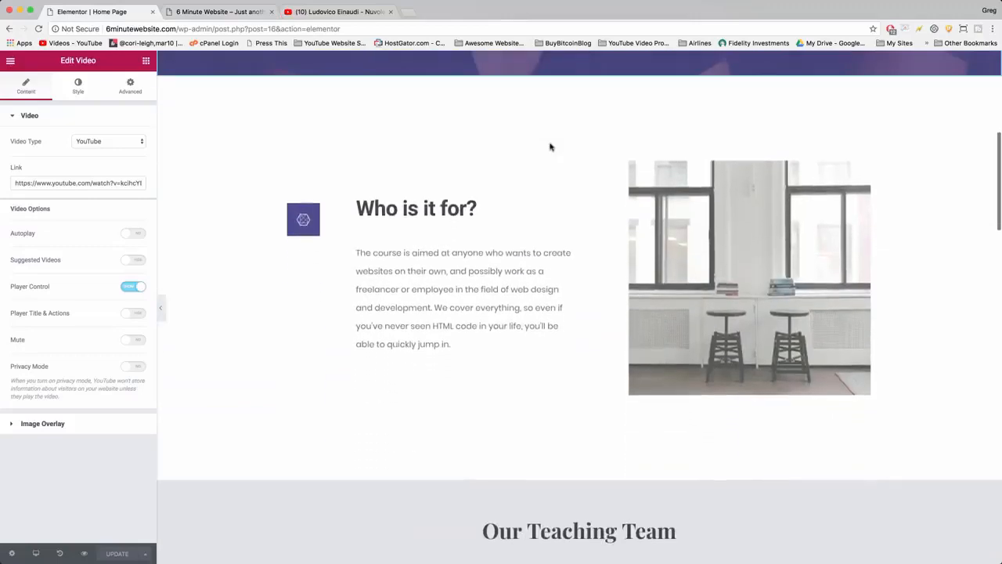
pyautogui.click(589, 176)
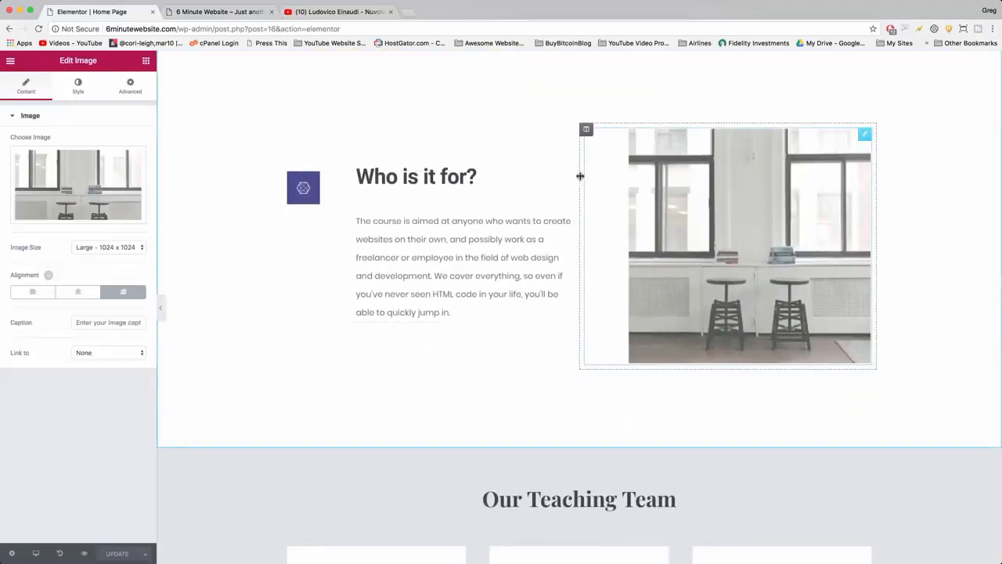
pyautogui.scroll(3, 539, 88)
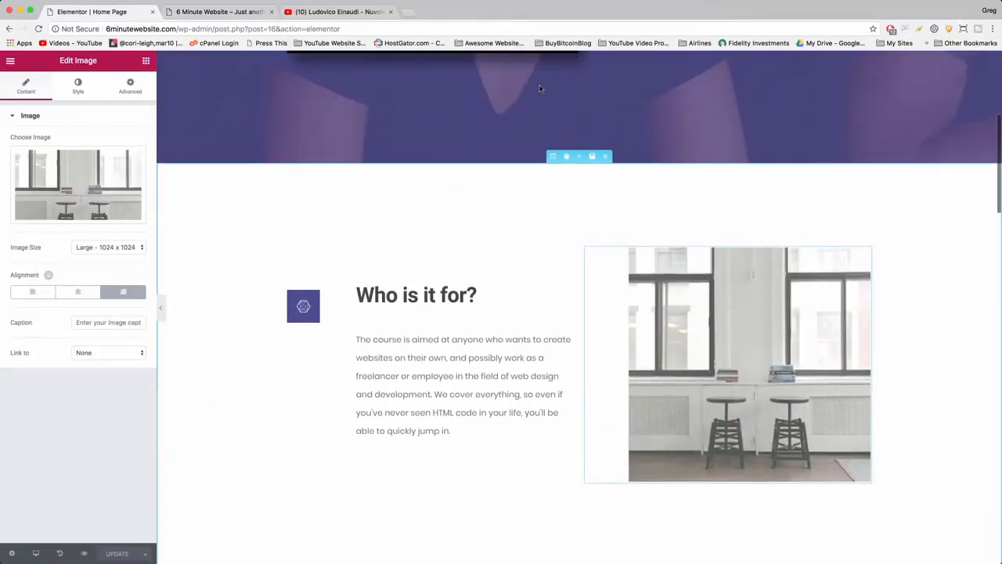
pyautogui.scroll(-2, 540, 236)
pyautogui.scroll(1, 539, 236)
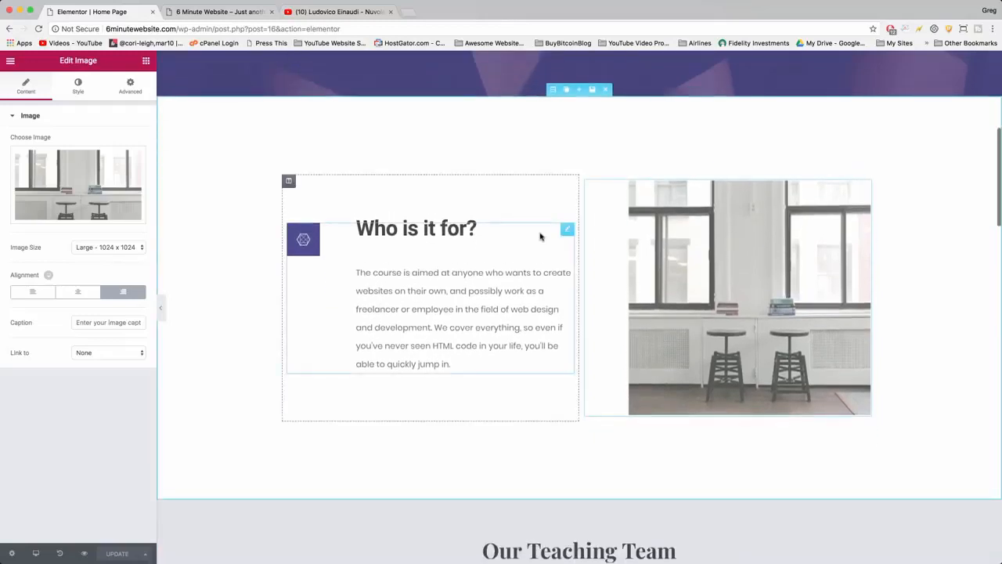
pyautogui.click(553, 90)
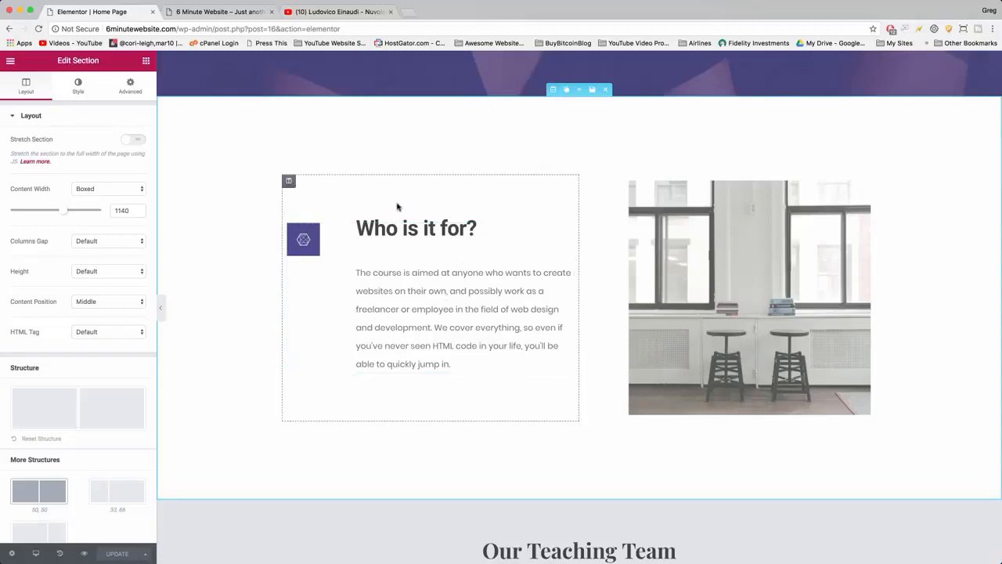
pyautogui.click(404, 275)
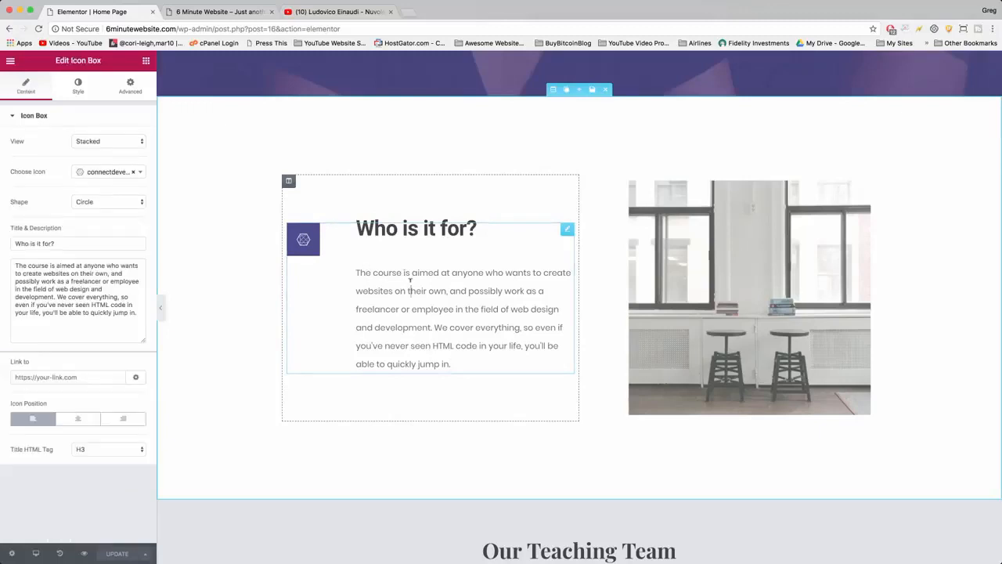
pyautogui.click(288, 181)
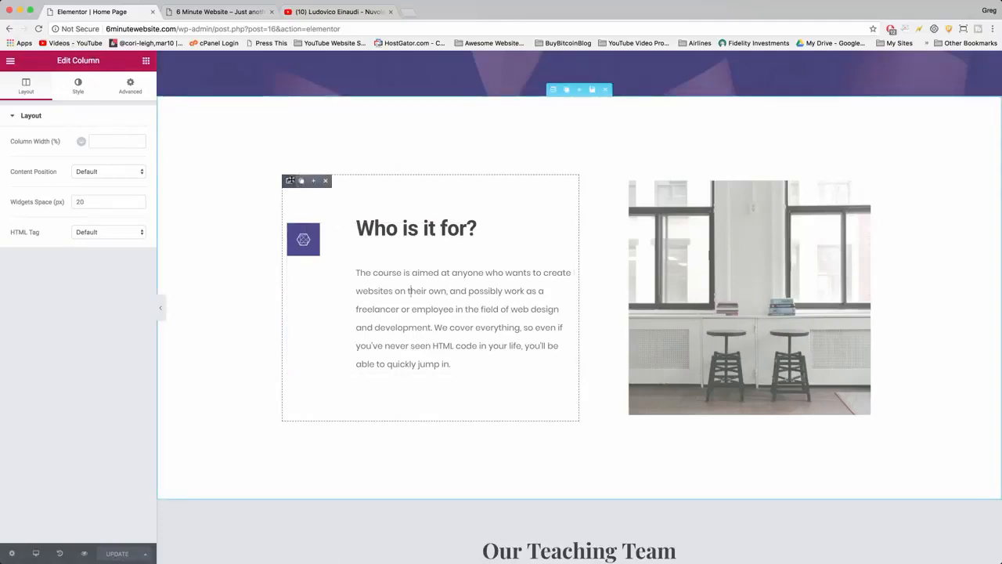
pyautogui.click(376, 266)
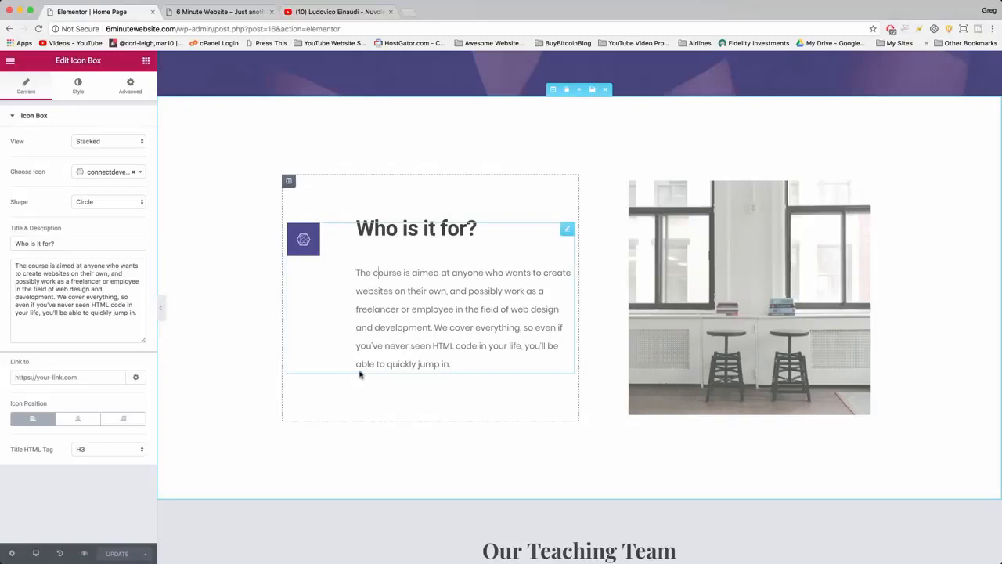
pyautogui.click(675, 239)
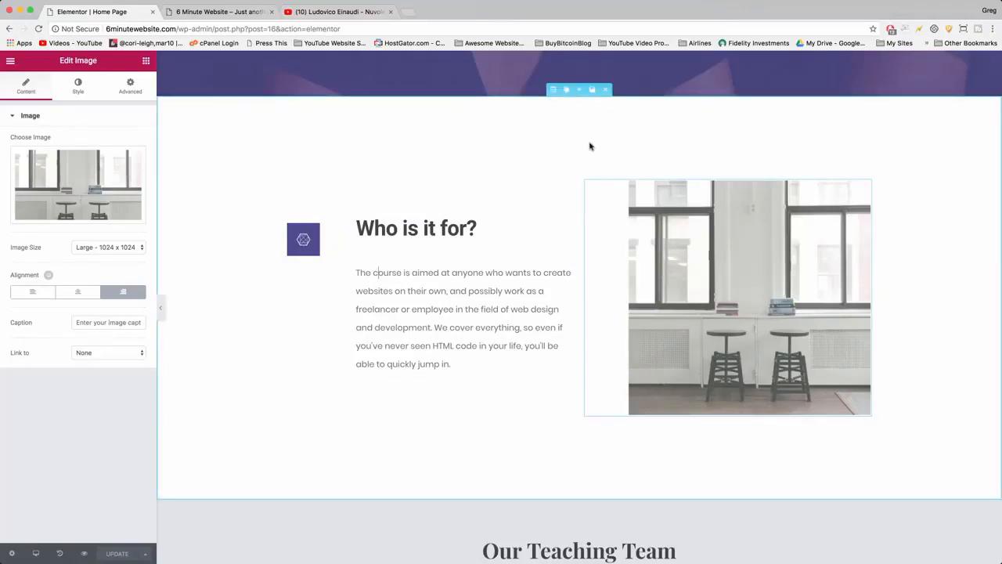
# Review the hero section's background style settings and open its background overlay options.
pyautogui.scroll(5, 634, 188)
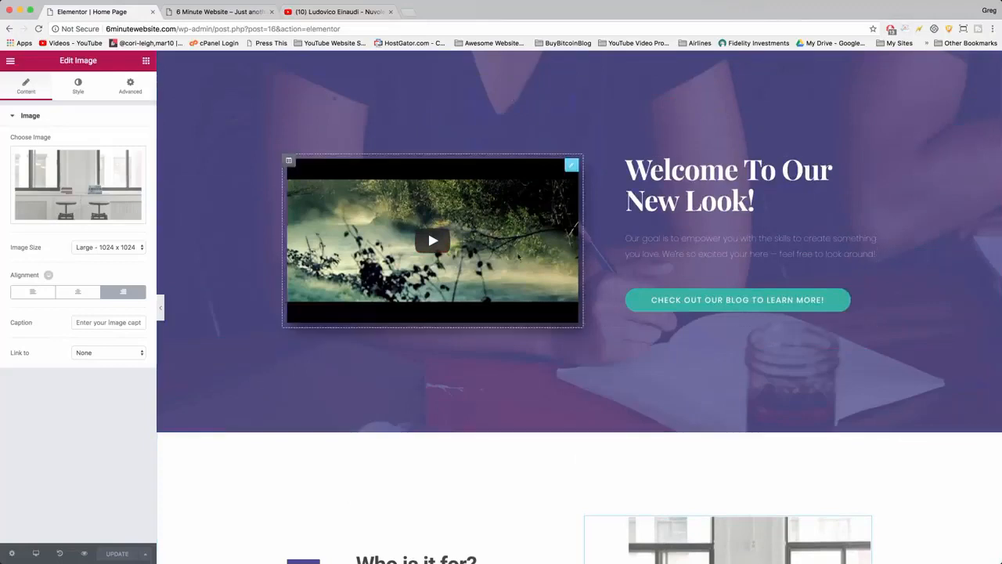
pyautogui.scroll(1, 540, 156)
pyautogui.click(557, 98)
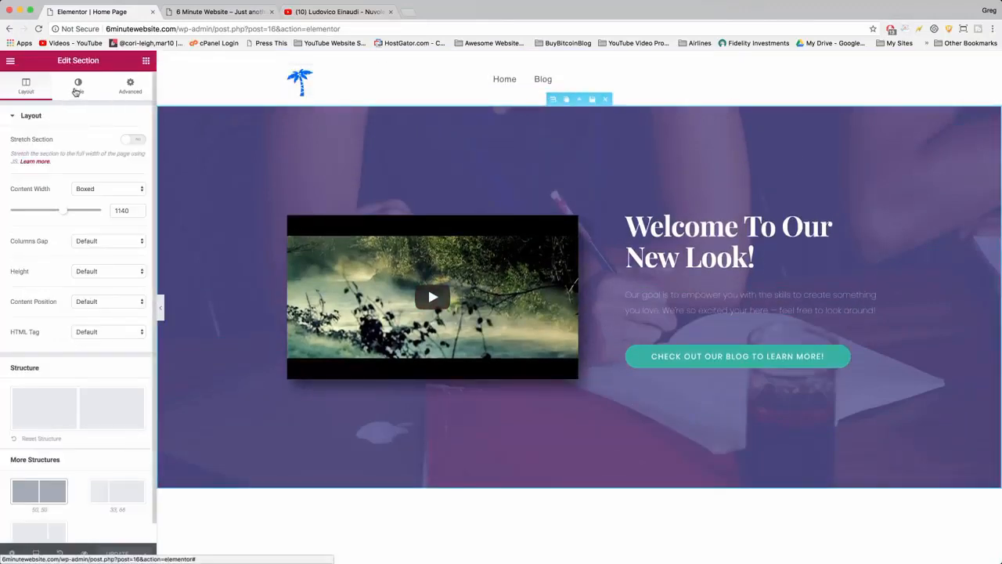
pyautogui.click(77, 91)
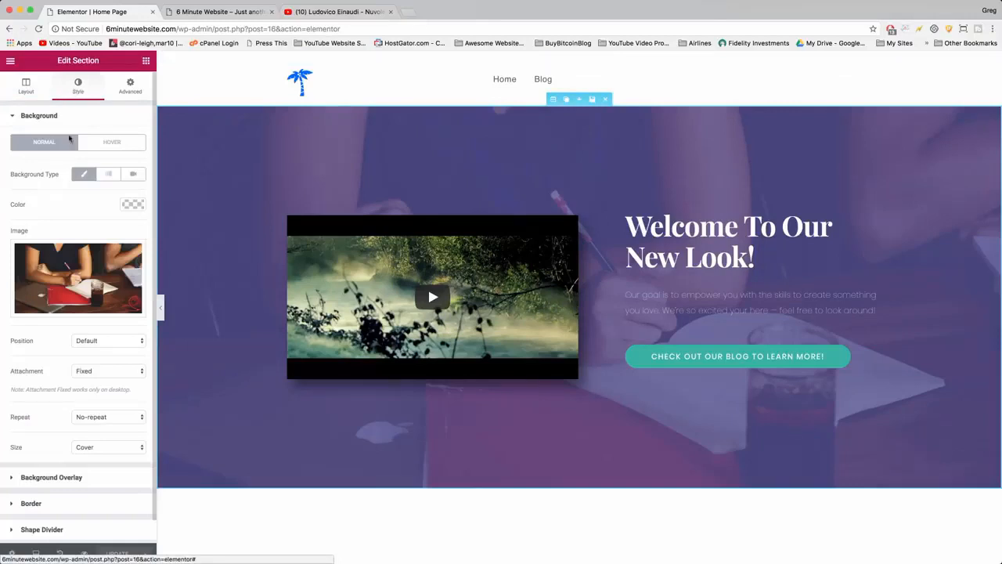
pyautogui.scroll(-1, 65, 193)
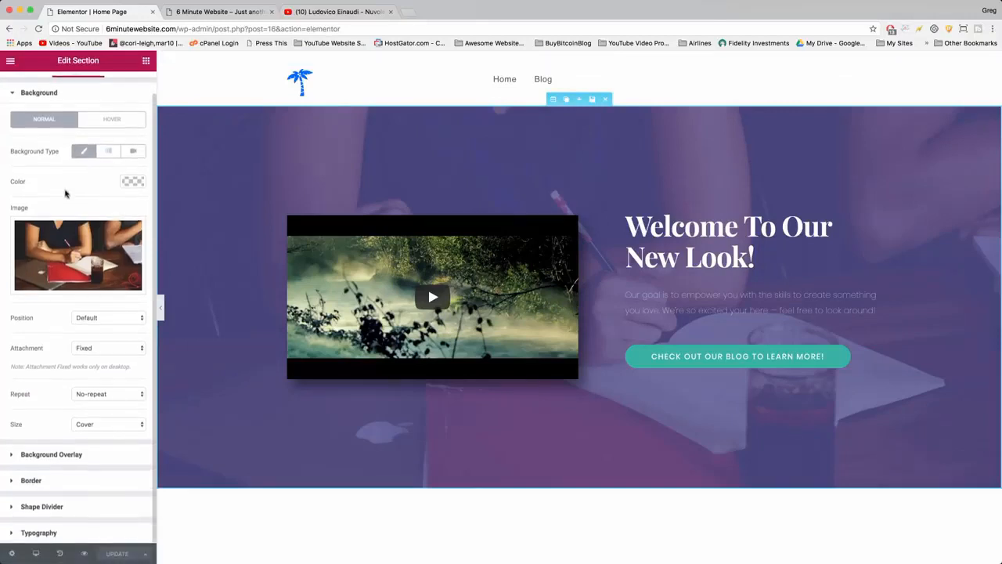
pyautogui.scroll(1, 65, 193)
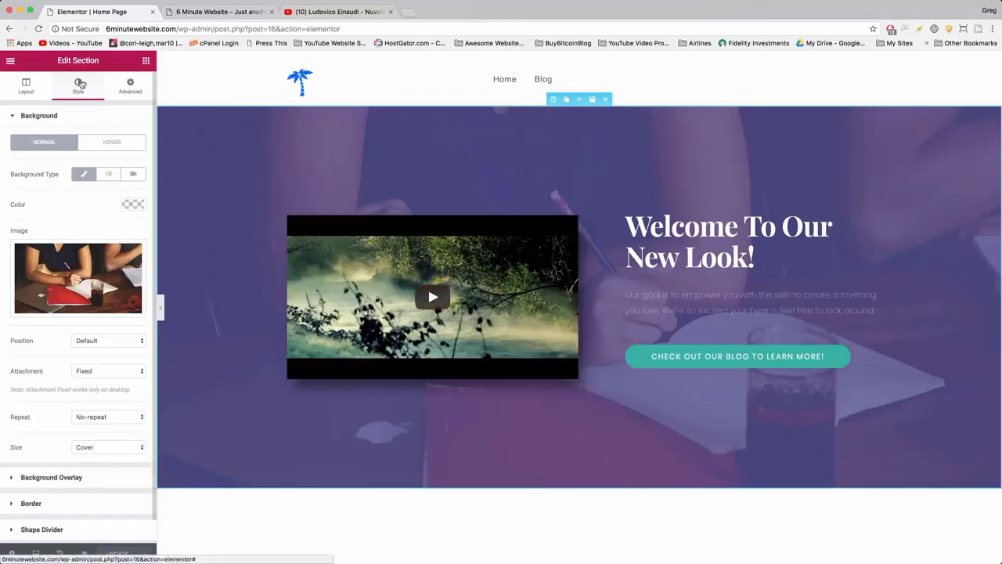
pyautogui.scroll(-1, 38, 436)
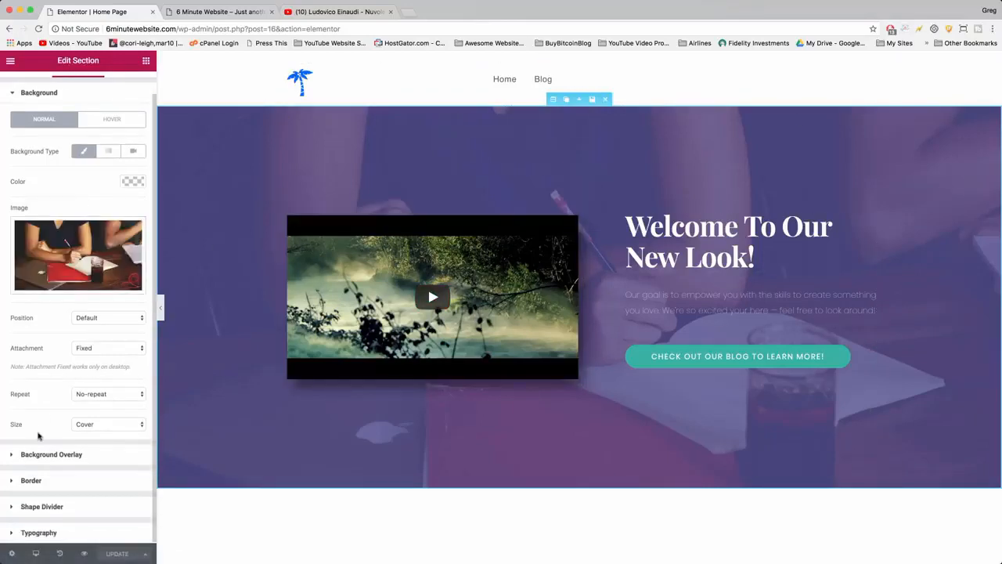
pyautogui.click(13, 457)
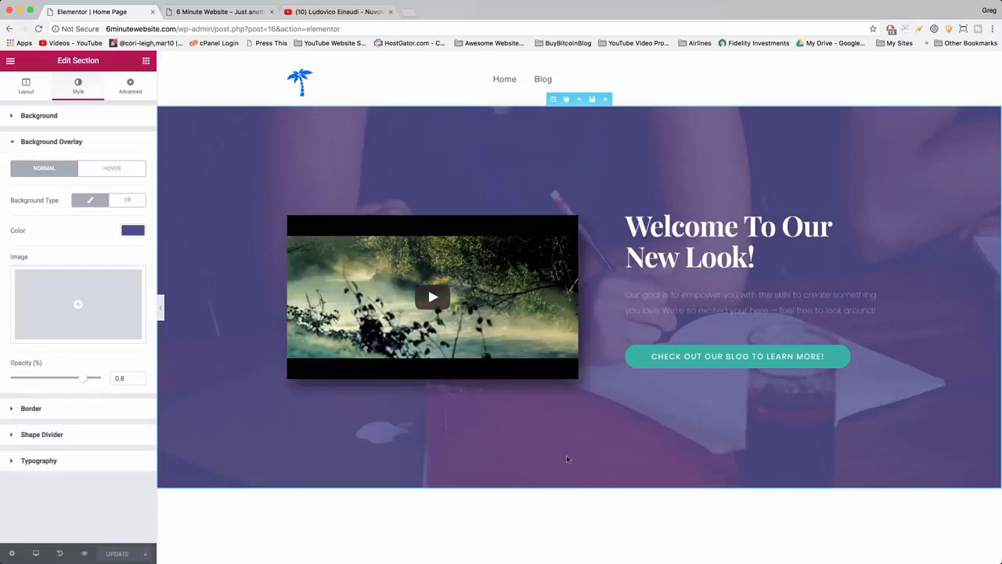
# Change the title of the "Who is it for?" icon box to "Who Are We?".
pyautogui.scroll(-5, 567, 460)
pyautogui.scroll(-2, 567, 460)
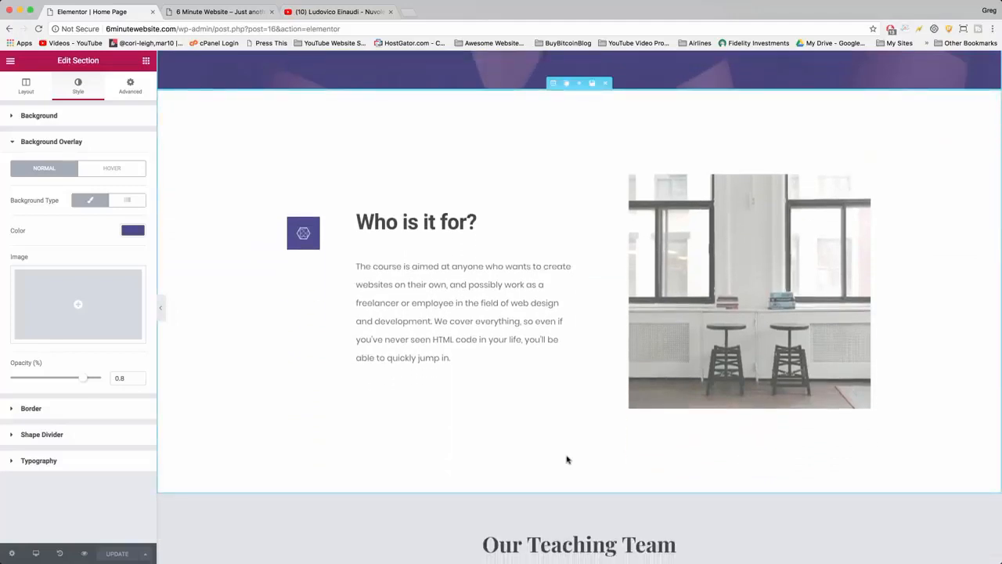
pyautogui.click(421, 222)
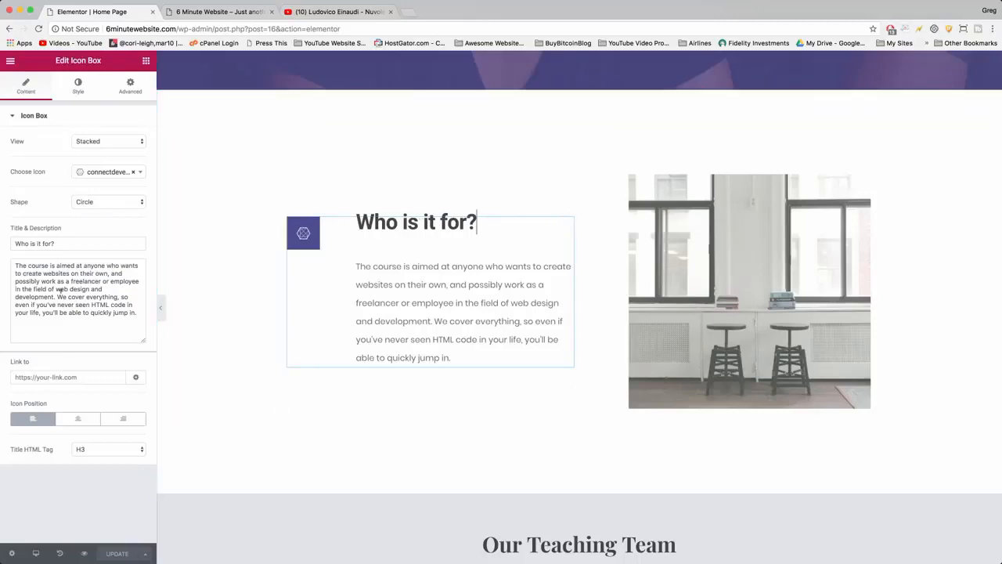
pyautogui.tripleClick(48, 243)
pyautogui.write('Who Are WE?')
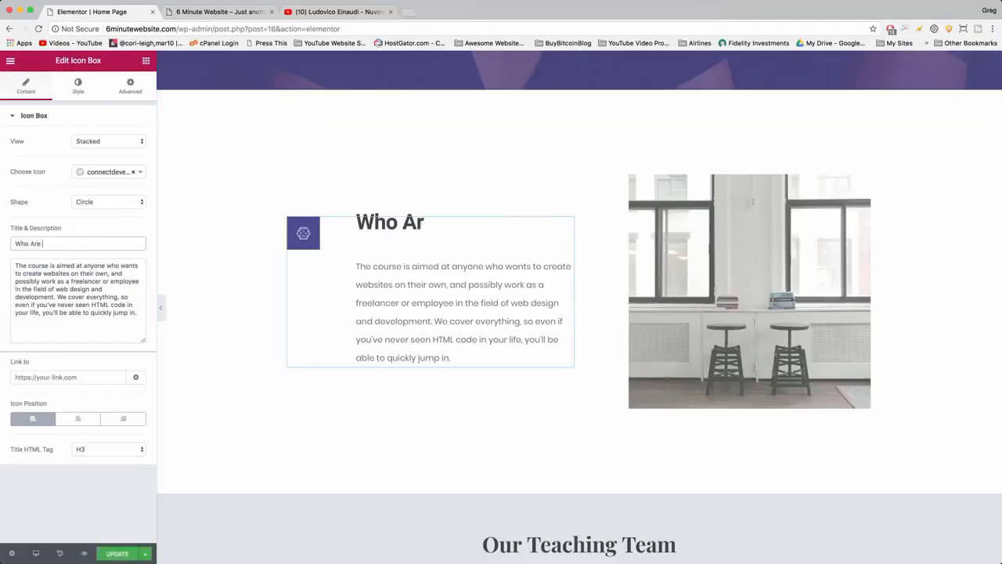
pyautogui.press('BackSpace')
pyautogui.press('BackSpace')
pyautogui.write('e?')
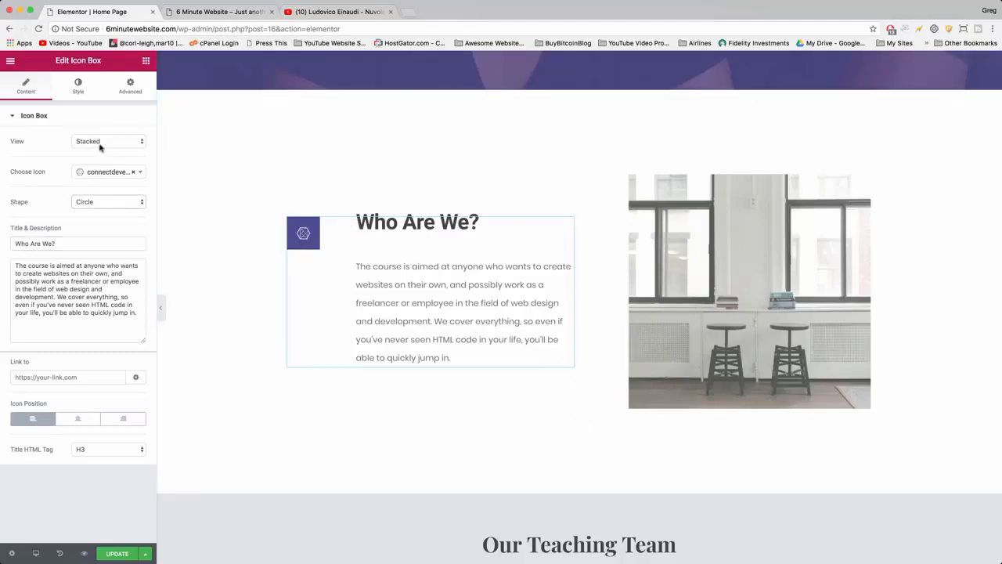
# Change the icon of the "Who Are We?" icon box to anchor.
pyautogui.click(106, 173)
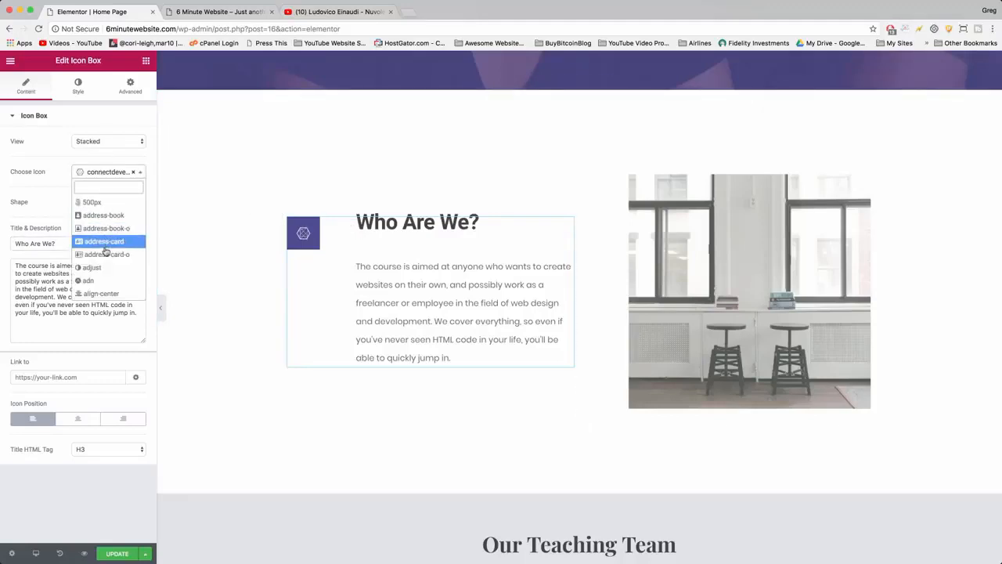
pyautogui.scroll(-3, 106, 262)
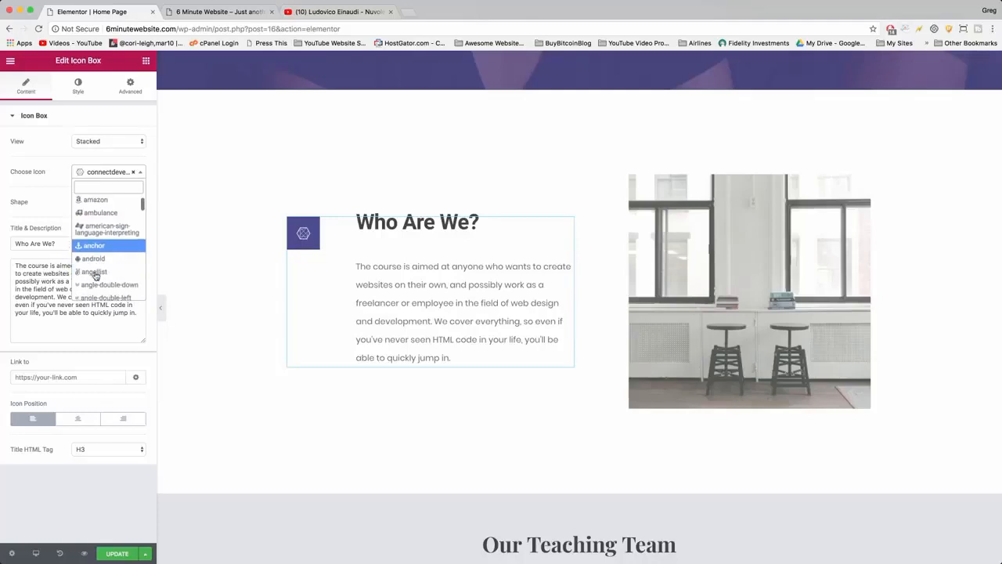
pyautogui.click(94, 245)
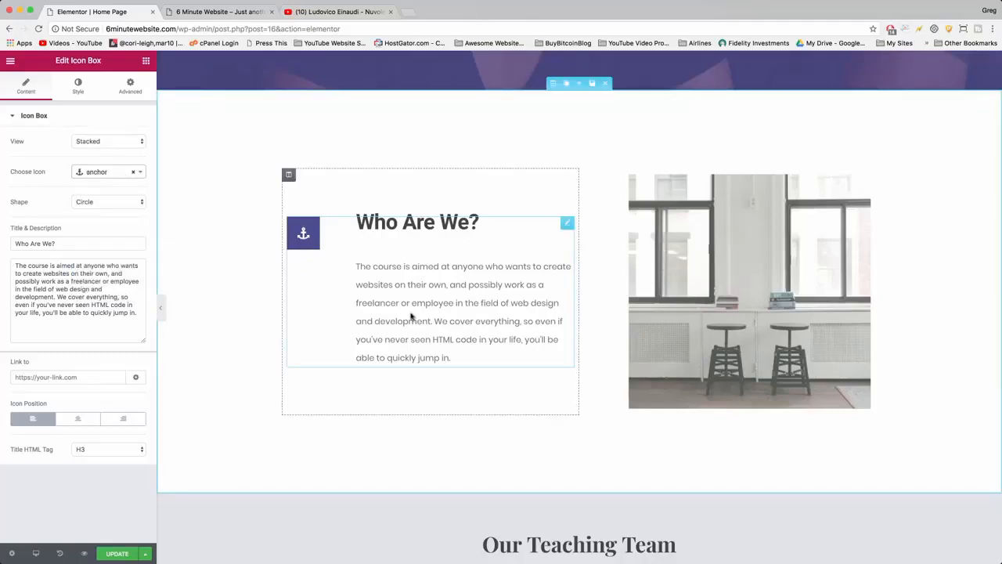
# Replace the icon box's description with a welcome about the YouTube tutorial on making a wordpress website in 2018, ending "I am so honored to "meet" you!".
pyautogui.moveTo(459, 358); pyautogui.dragTo(385, 322)
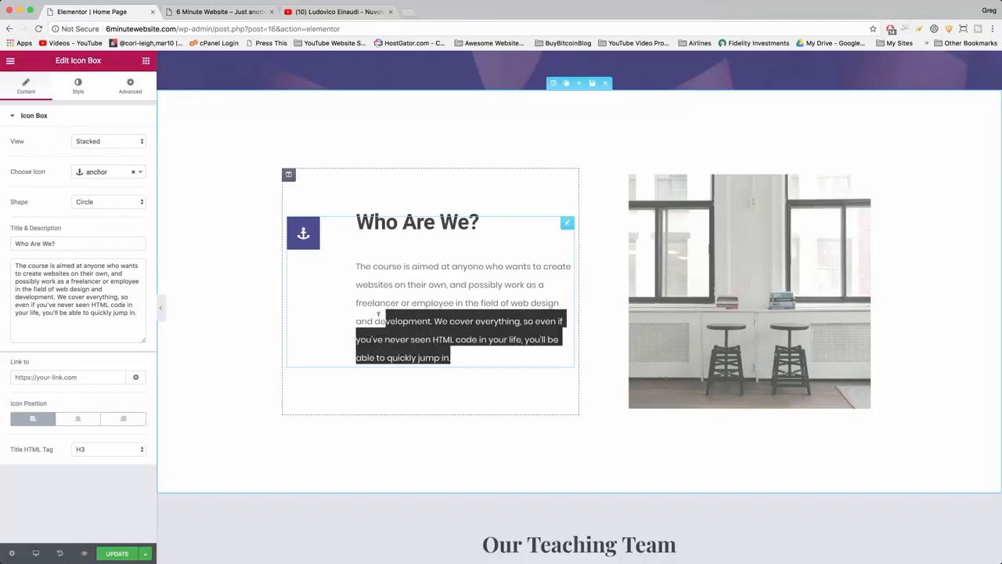
pyautogui.write('" you!')
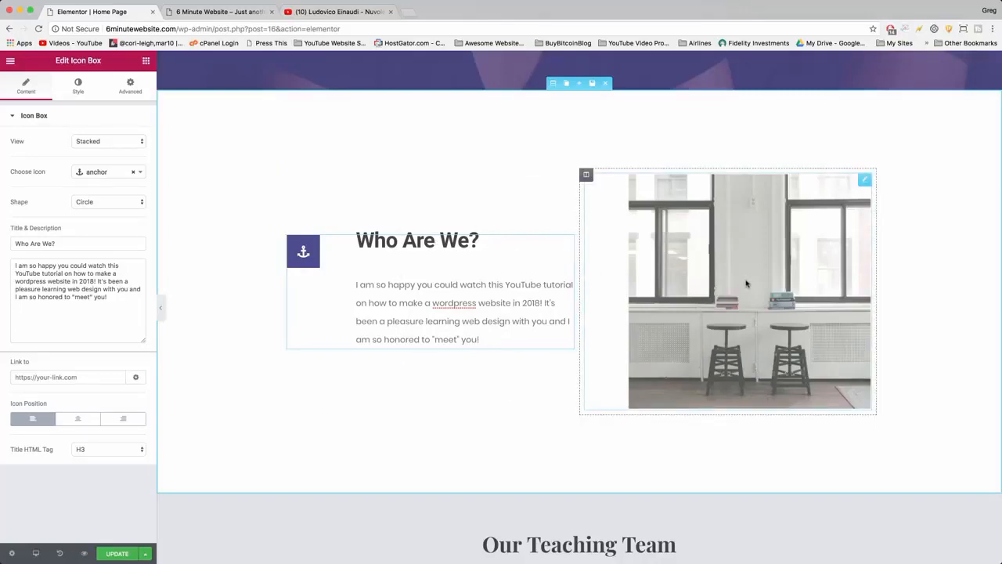
# Open the media library for the image beside the "Who Are We?" text, and open the Pixabay site in a new browser tab.
pyautogui.click(760, 257)
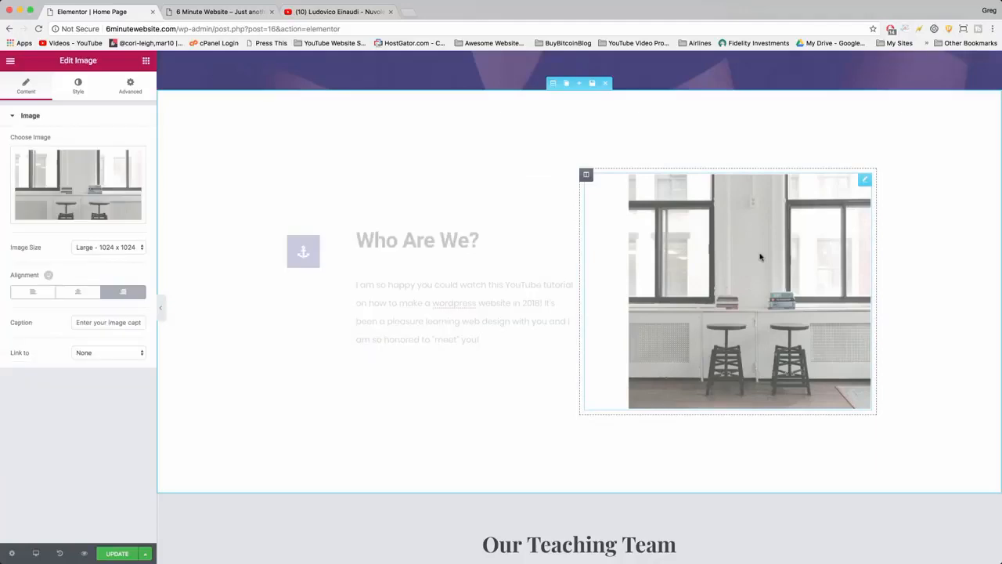
pyautogui.click(72, 202)
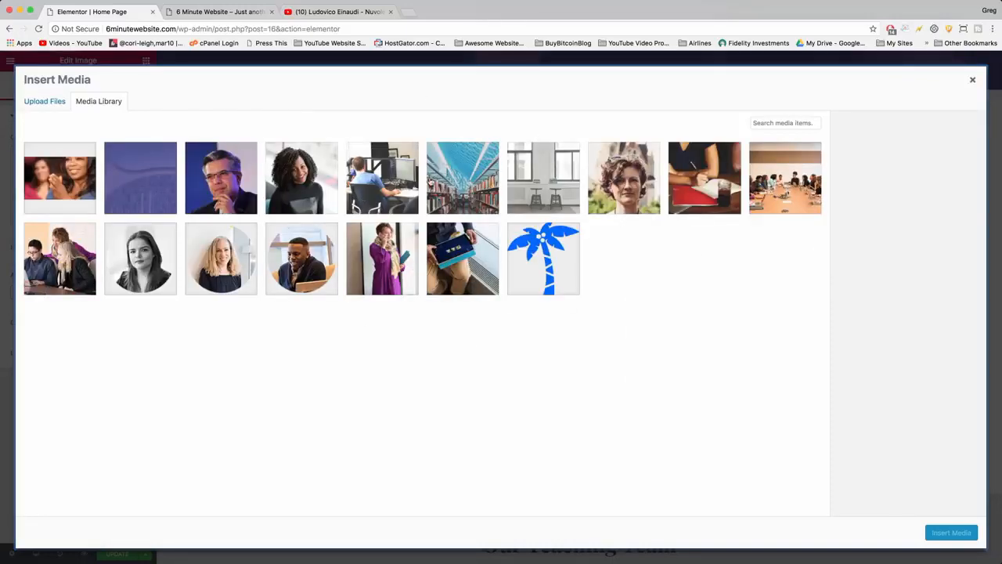
pyautogui.click(411, 11)
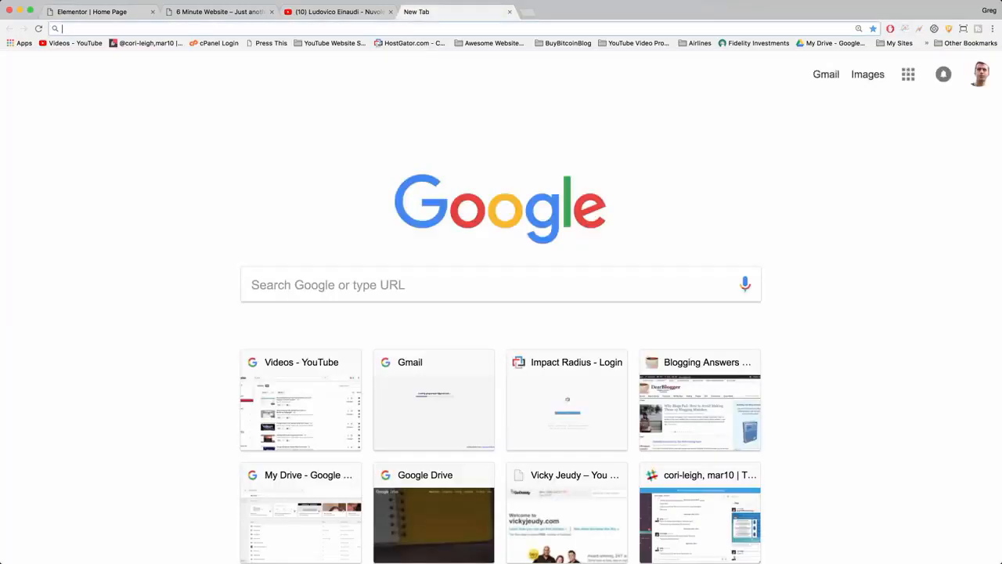
pyautogui.write('pix')
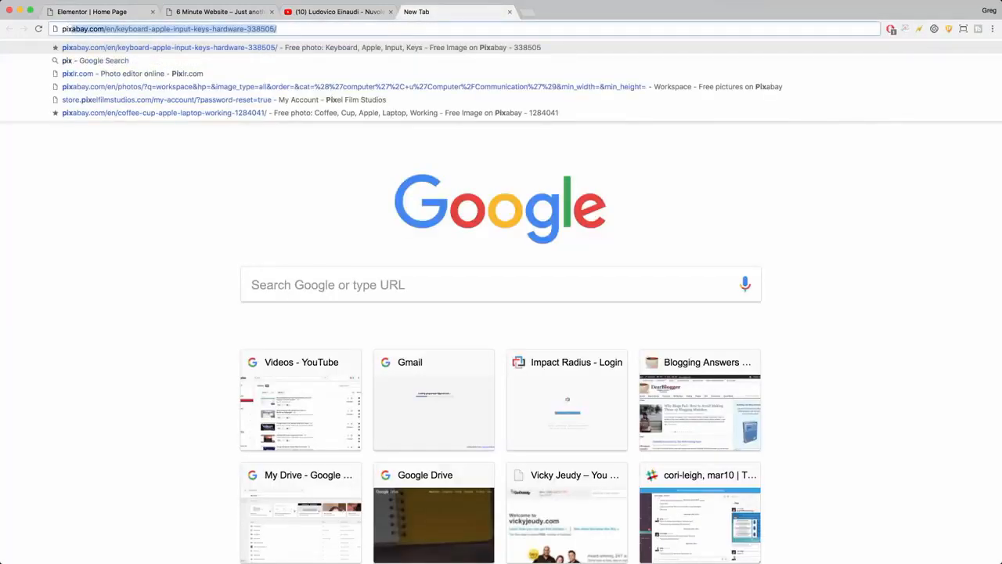
pyautogui.press('Return')
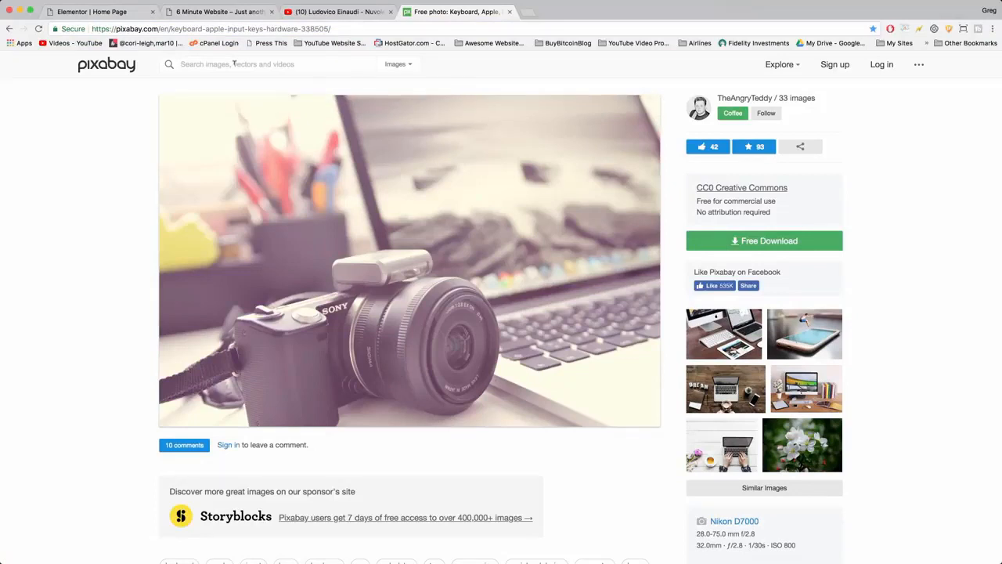
# Search Pixabay for "workspace" and open the photo of a hand lettering on paper beside a cup of green tea.
pyautogui.write('workspace')
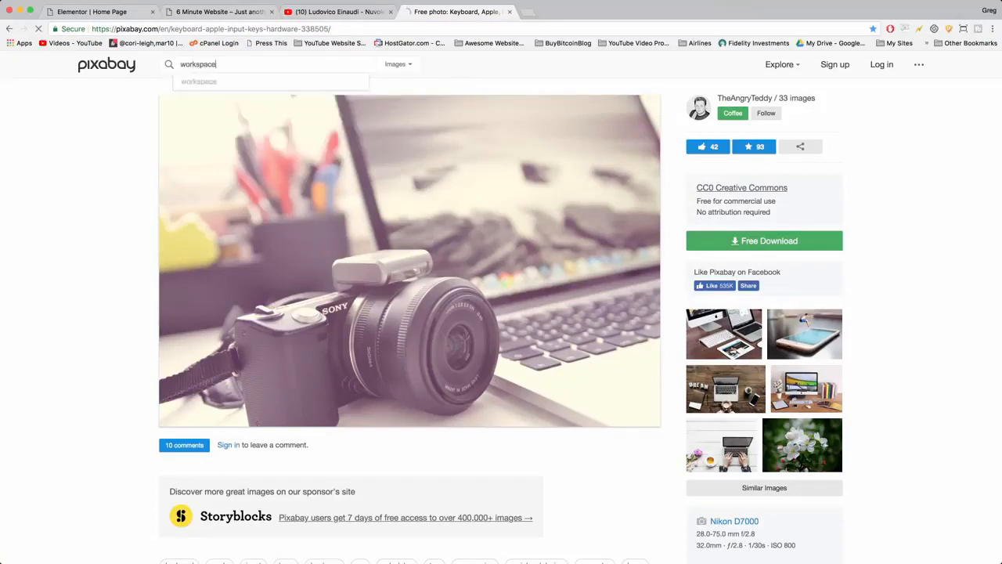
pyautogui.press('Return')
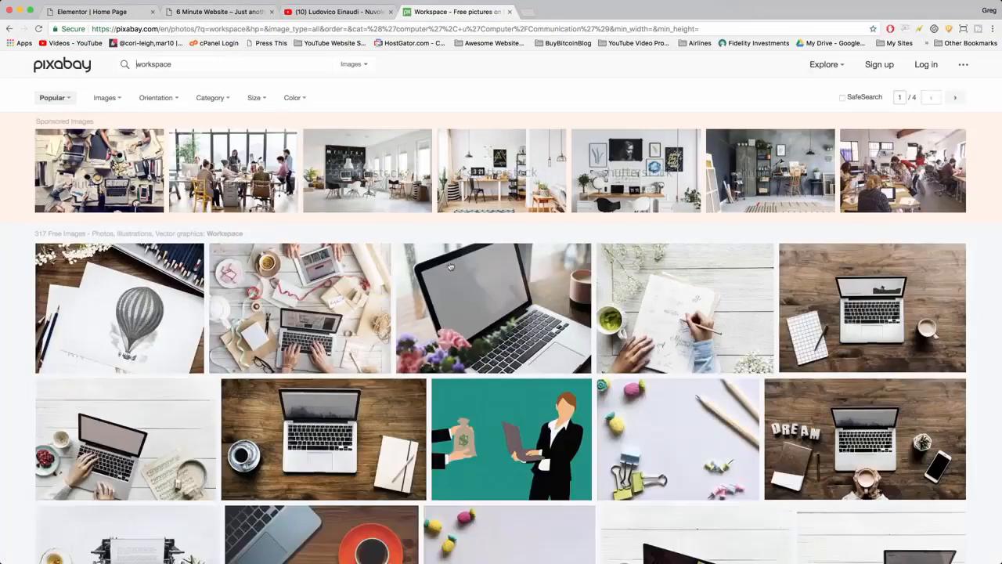
pyautogui.scroll(-2, 460, 277)
pyautogui.scroll(-2, 460, 277)
pyautogui.click(679, 211)
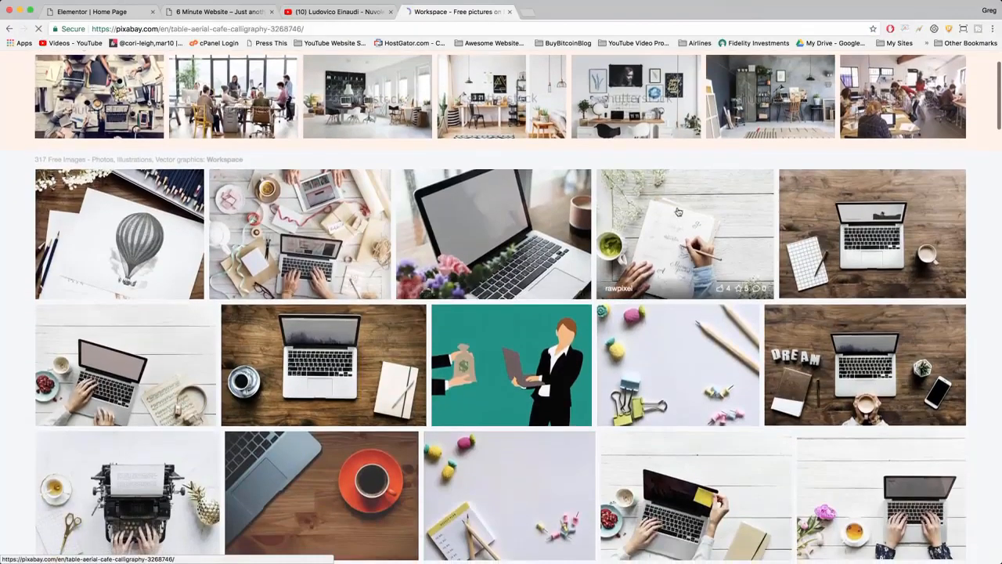
# Download the hand lettering photo at 1920×1405 and save it as workspace-1 in the Documents folder.
pyautogui.click(732, 241)
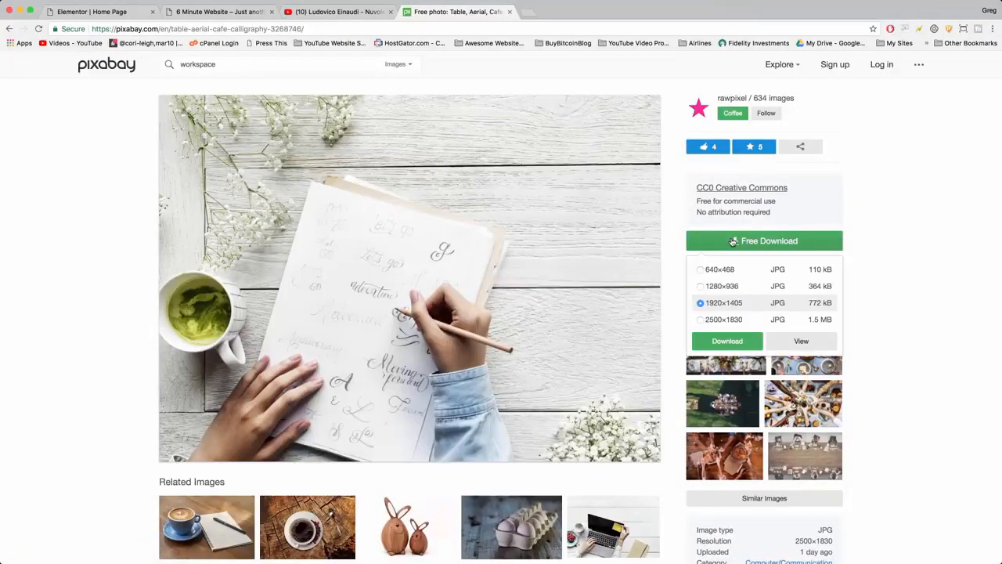
pyautogui.click(720, 339)
pyautogui.click(437, 321)
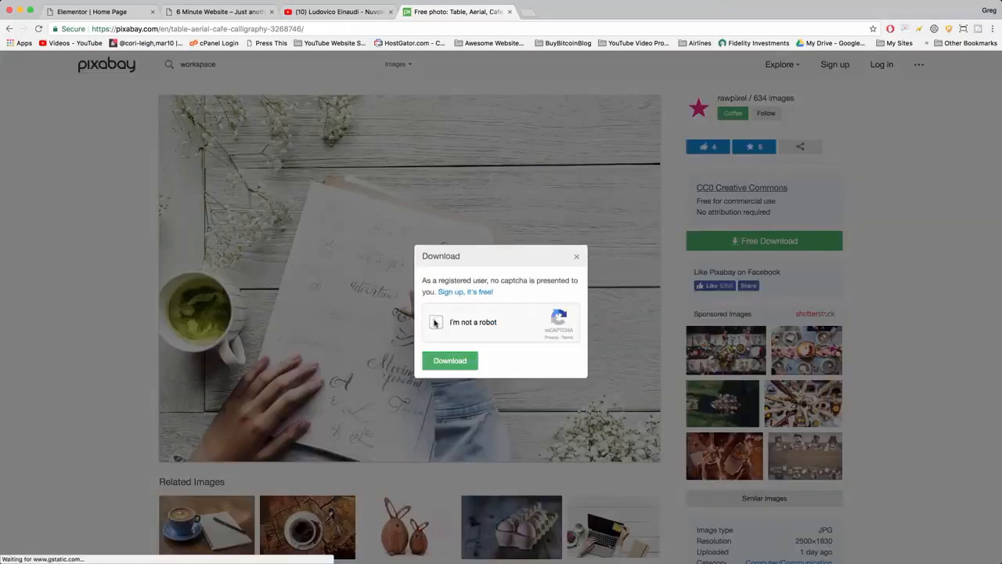
pyautogui.click(456, 362)
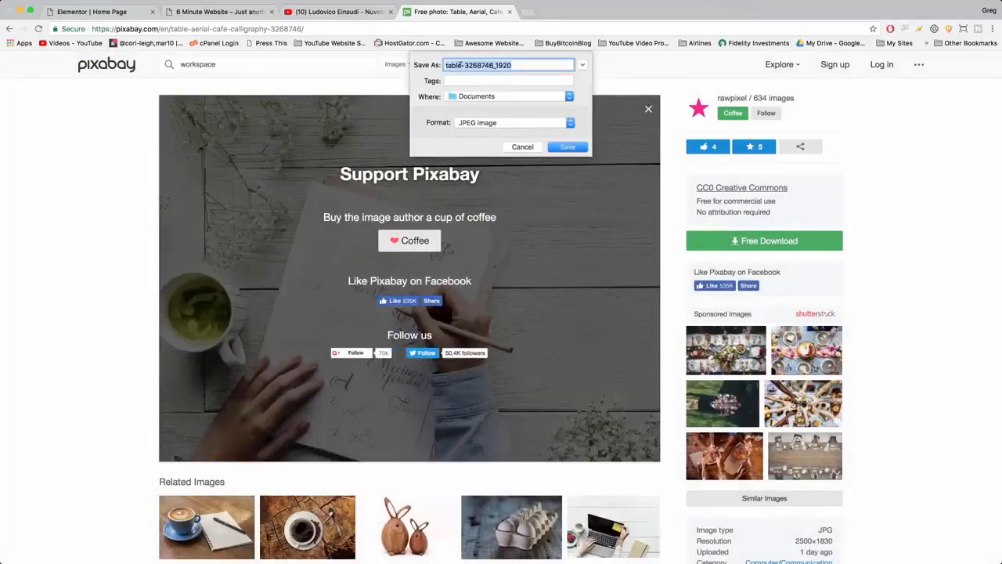
pyautogui.write('workspace-6')
pyautogui.press('Return')
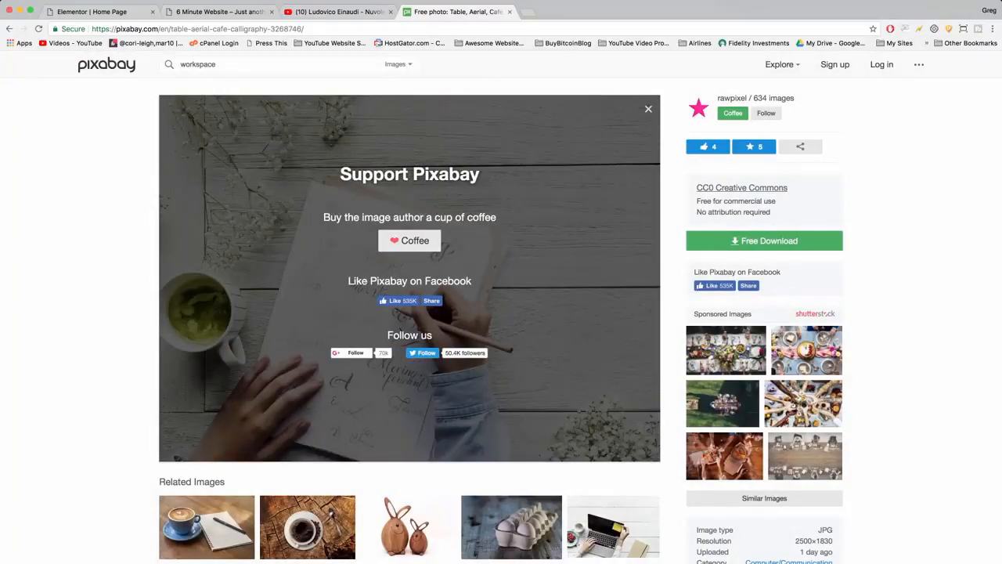
# Return to the Elementor page, upload workspace-1.jpg from Documents and insert it as the image beside the "Who Are We?" text.
pyautogui.click(212, 16)
pyautogui.click(118, 11)
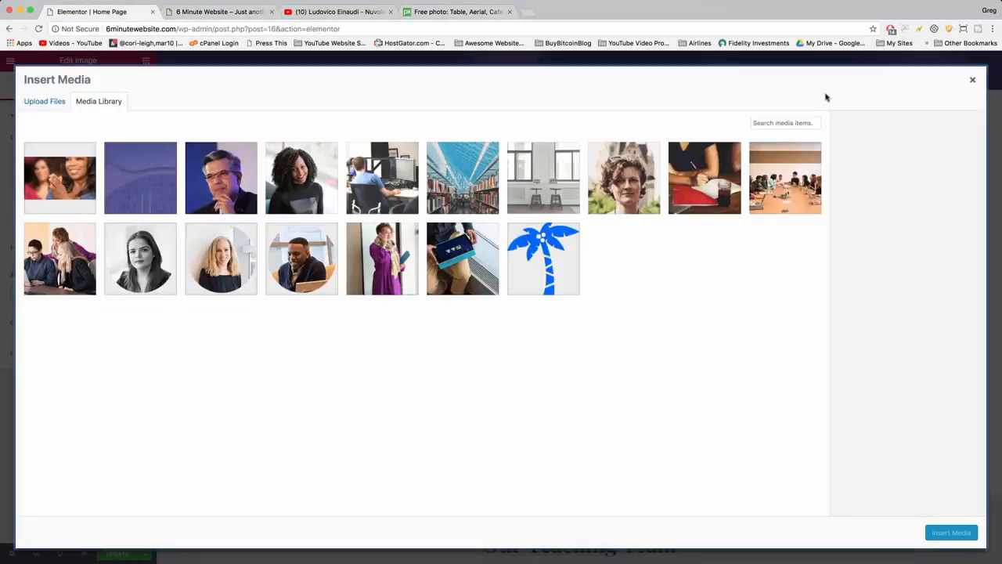
pyautogui.click(43, 101)
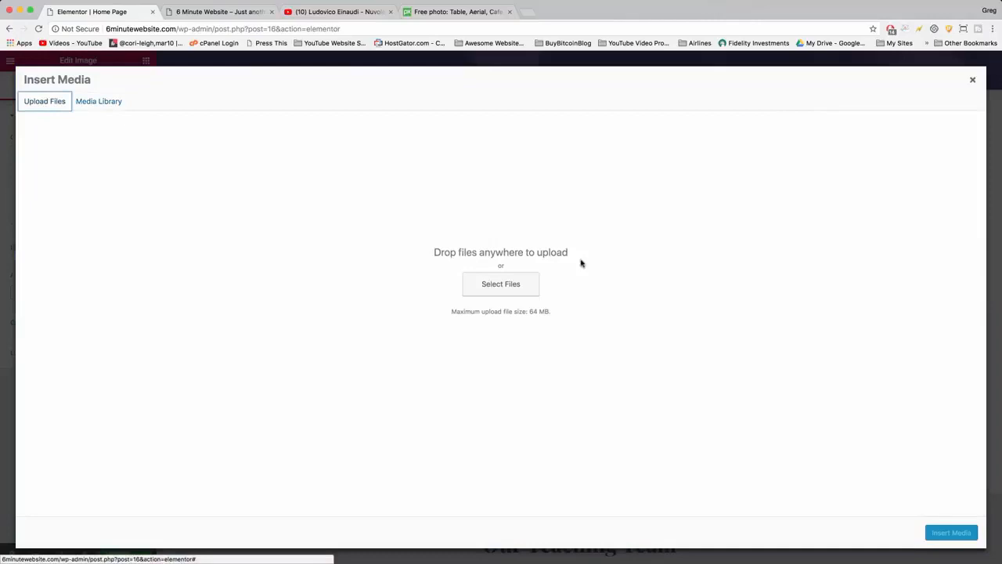
pyautogui.click(518, 286)
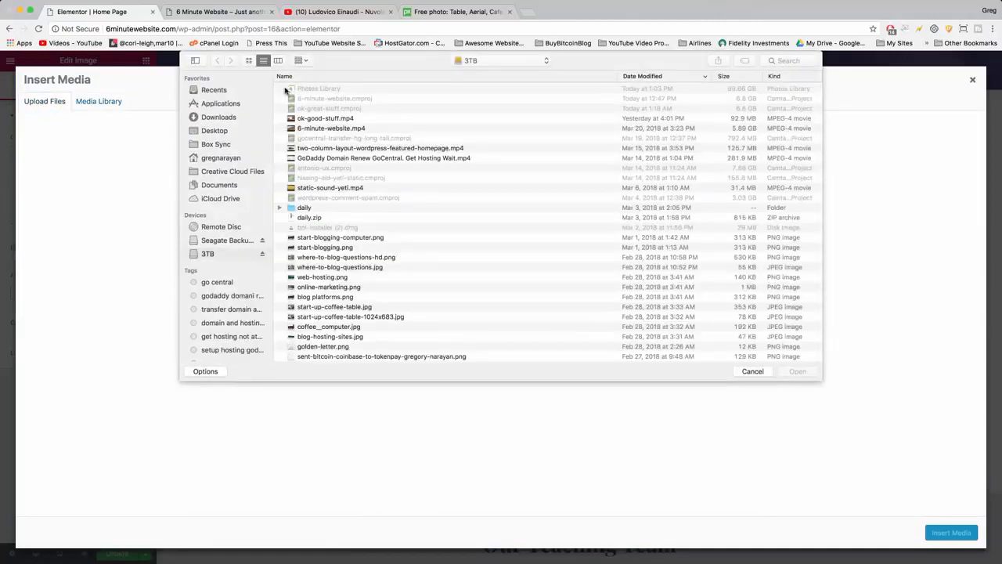
pyautogui.click(219, 118)
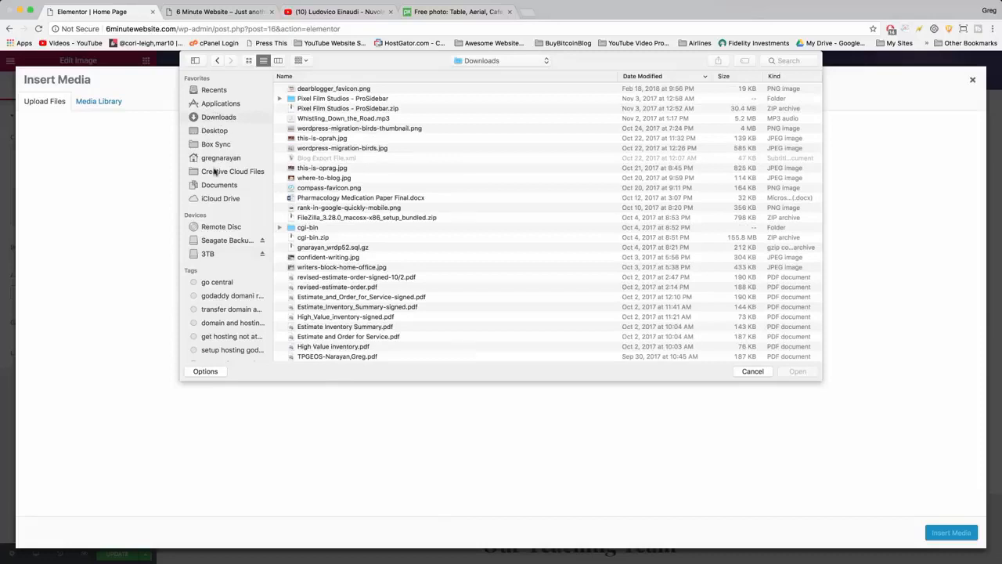
pyautogui.click(221, 185)
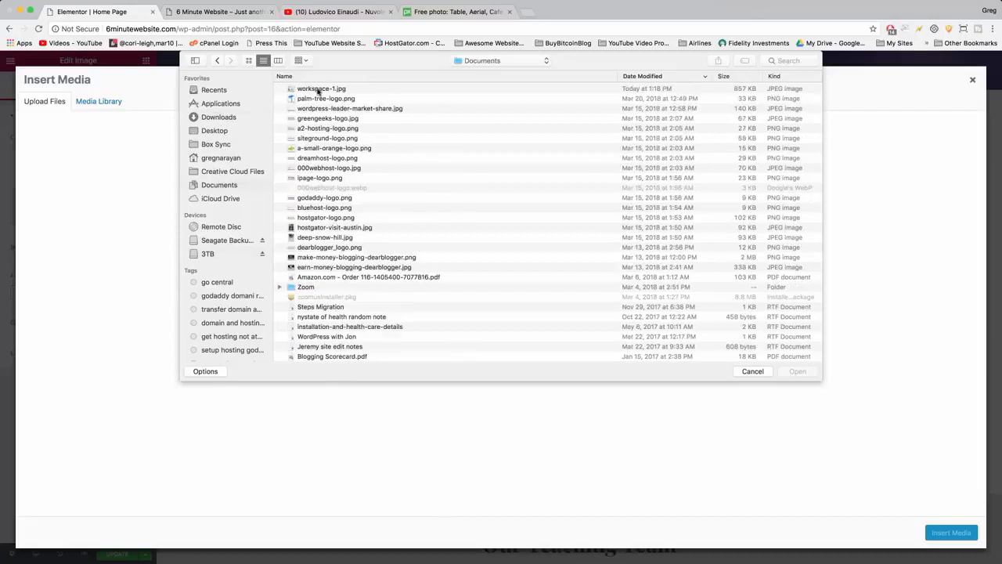
pyautogui.doubleClick(317, 89)
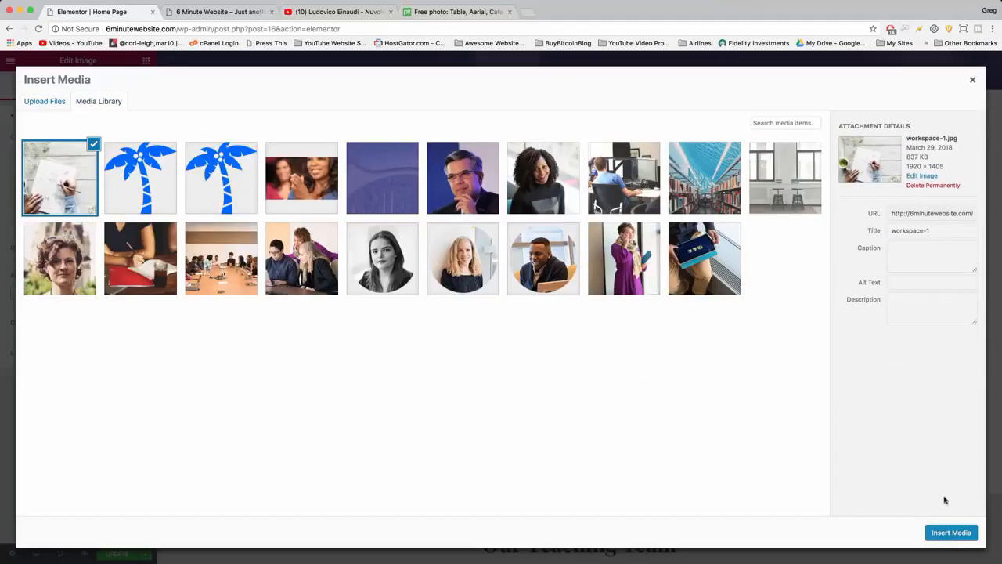
pyautogui.click(946, 534)
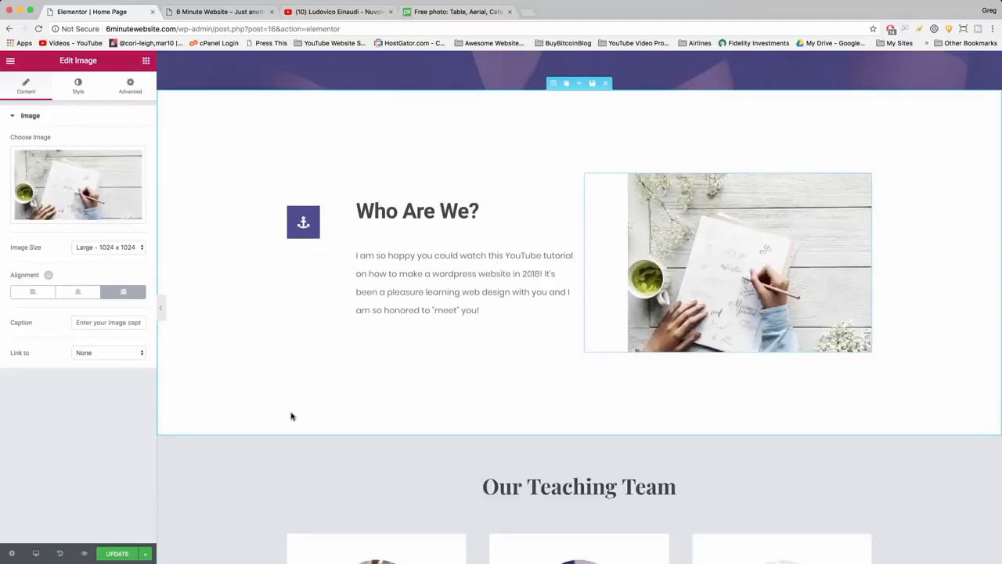
# Replace the word "teaching" with "Creative" in the heading above the team member cards.
pyautogui.scroll(-5, 291, 415)
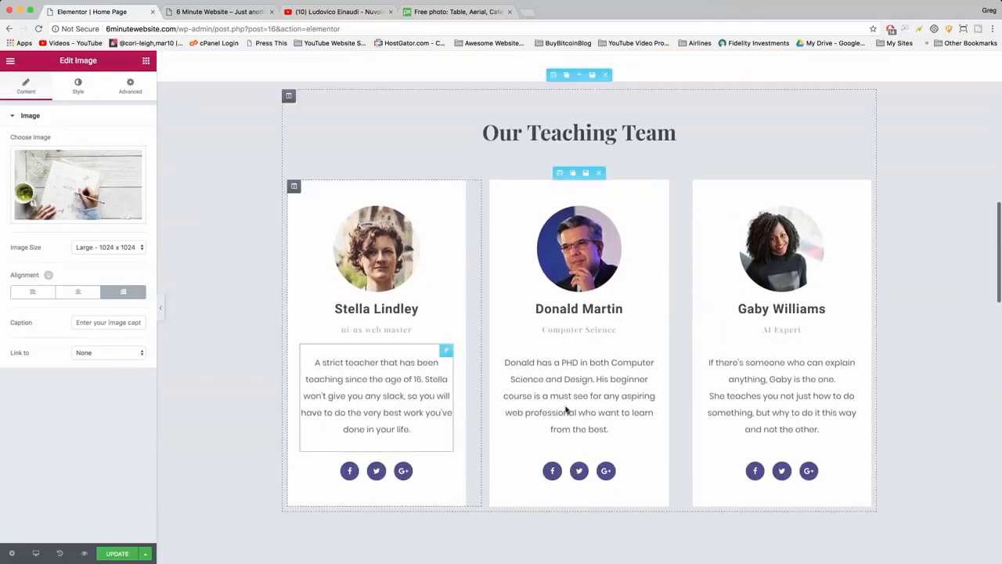
pyautogui.click(619, 129)
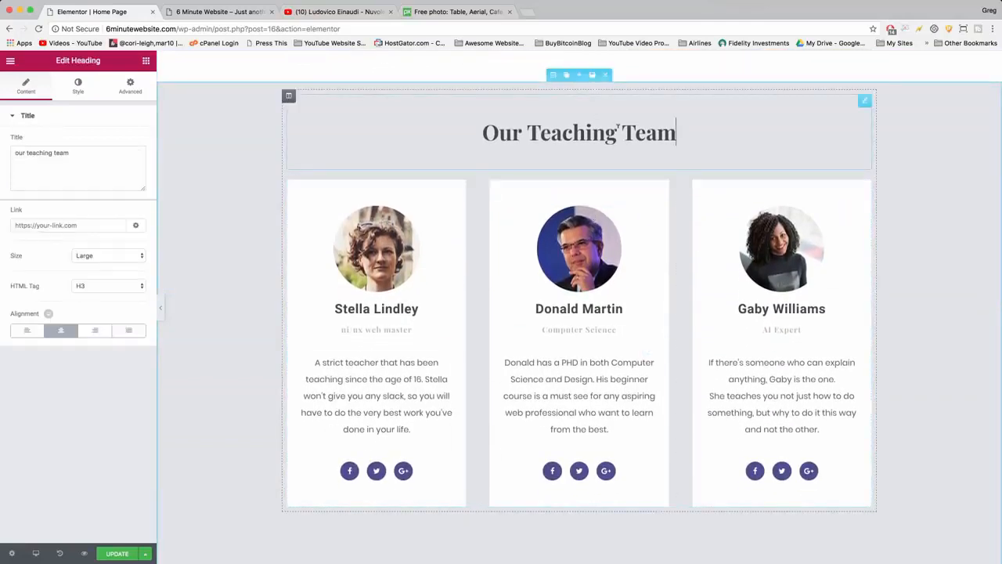
pyautogui.doubleClick(586, 132)
pyautogui.write('Creative')
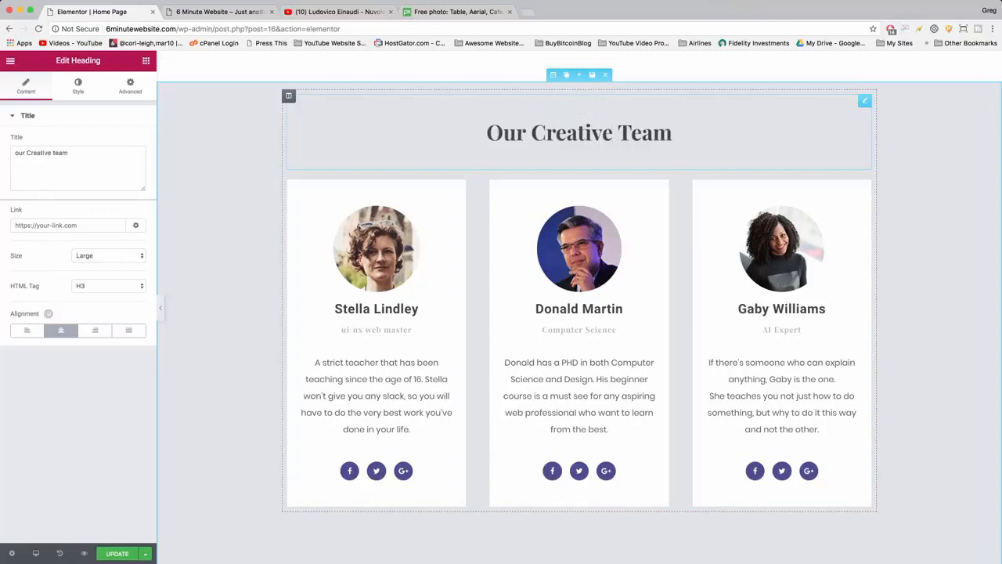
# Examine the section, column and heading settings of the "Our Creative Team" block and look over its member cards.
pyautogui.scroll(3, 260, 273)
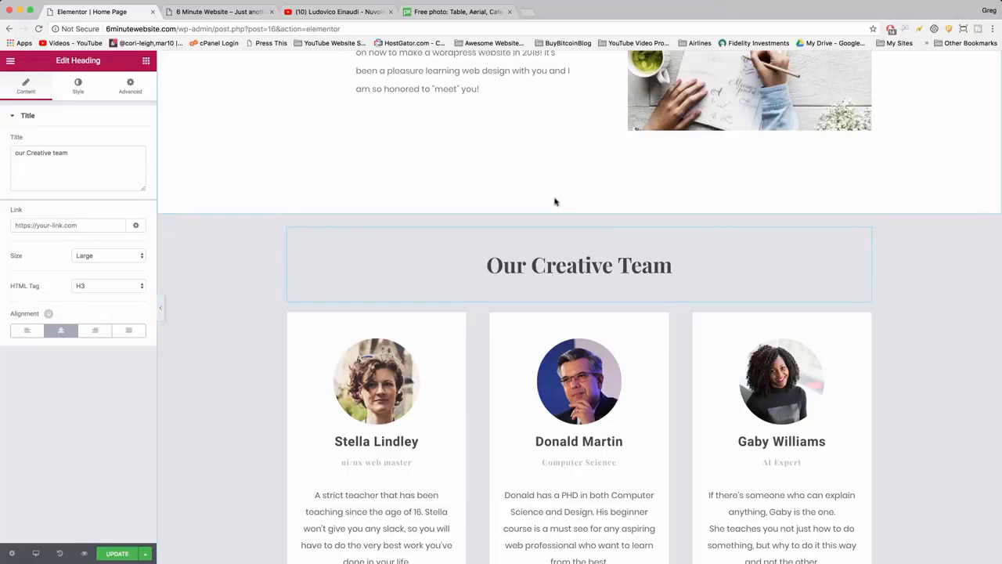
pyautogui.click(554, 208)
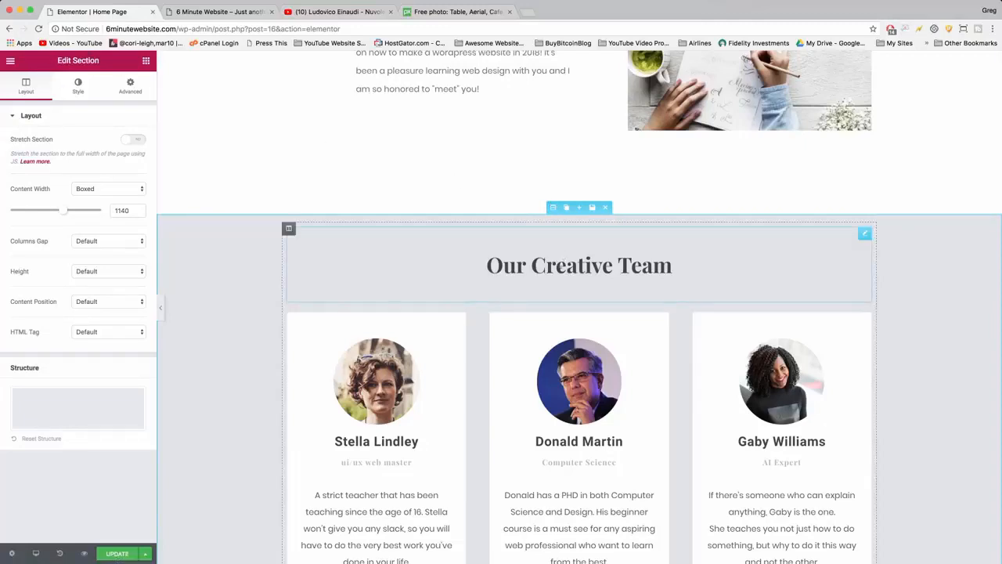
pyautogui.click(287, 228)
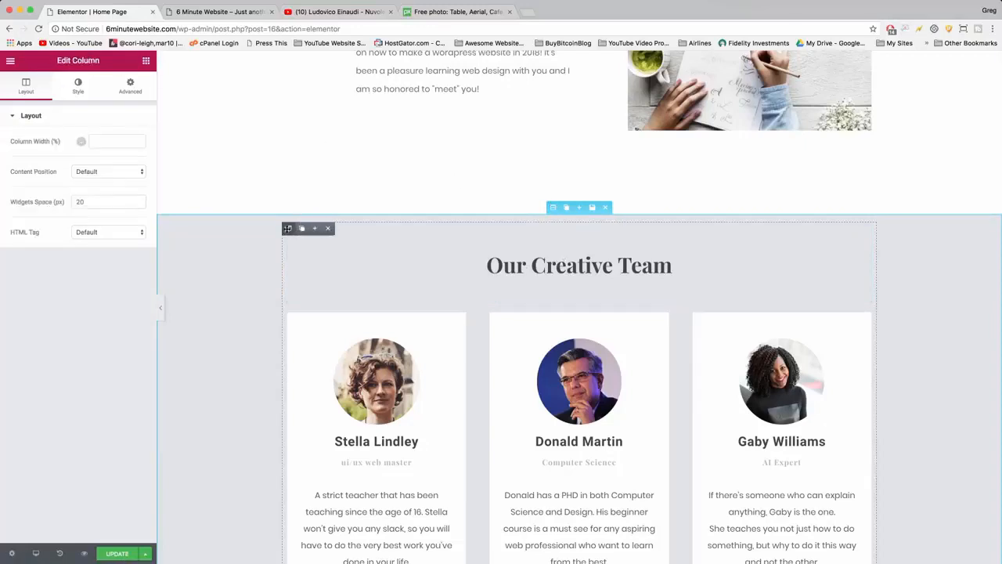
pyautogui.click(553, 267)
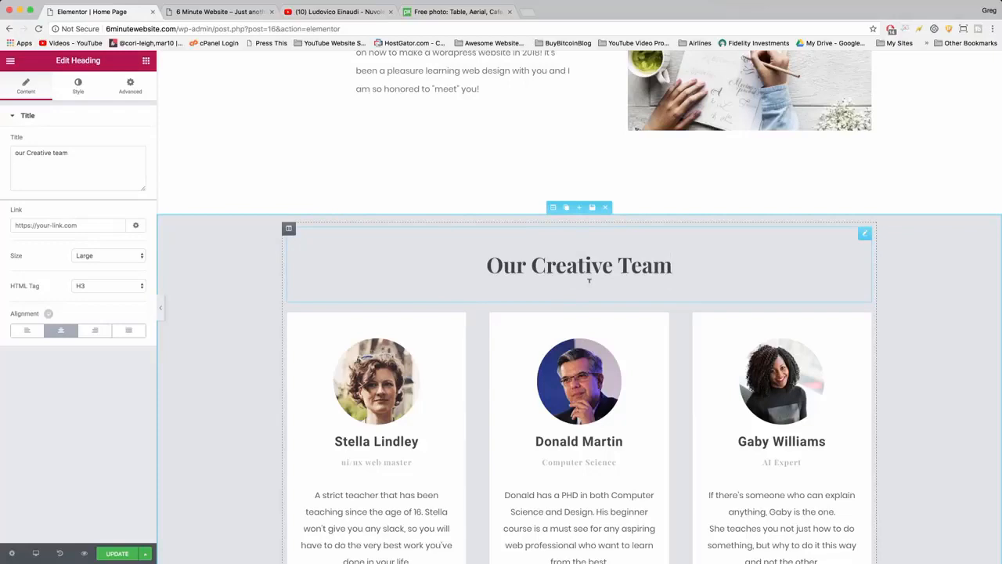
pyautogui.scroll(-2, 589, 281)
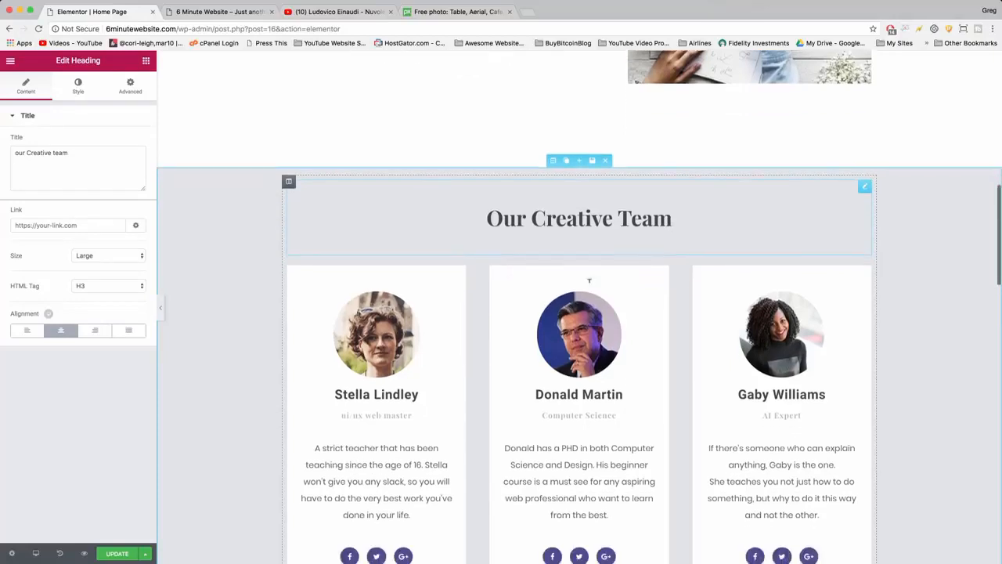
pyautogui.scroll(-2, 690, 301)
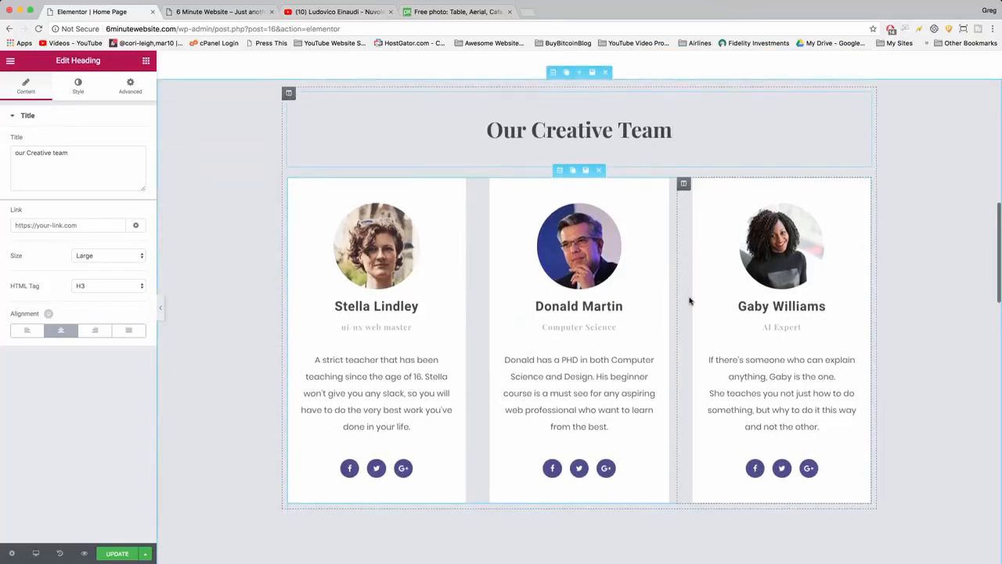
pyautogui.scroll(4, 572, 486)
pyautogui.scroll(1, 579, 329)
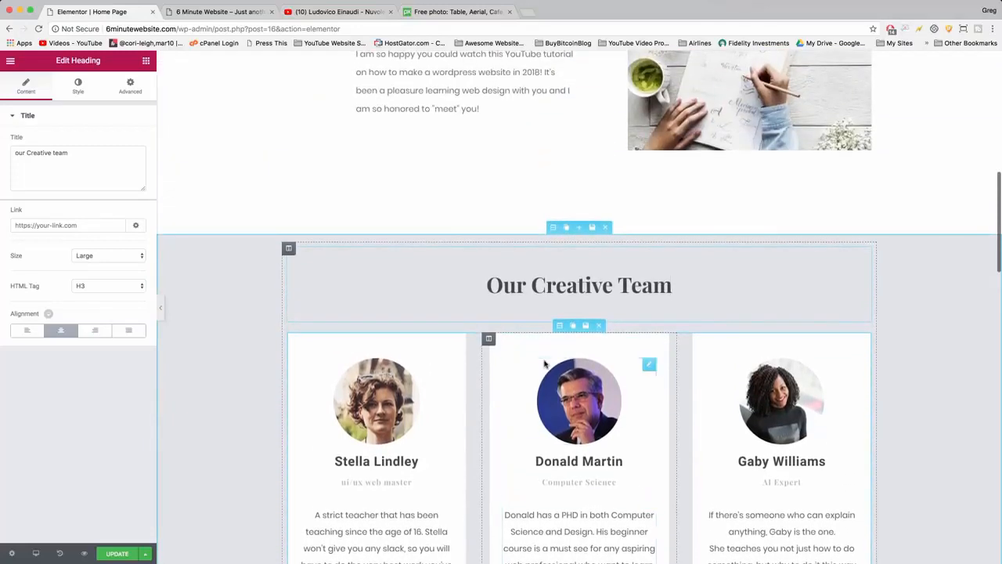
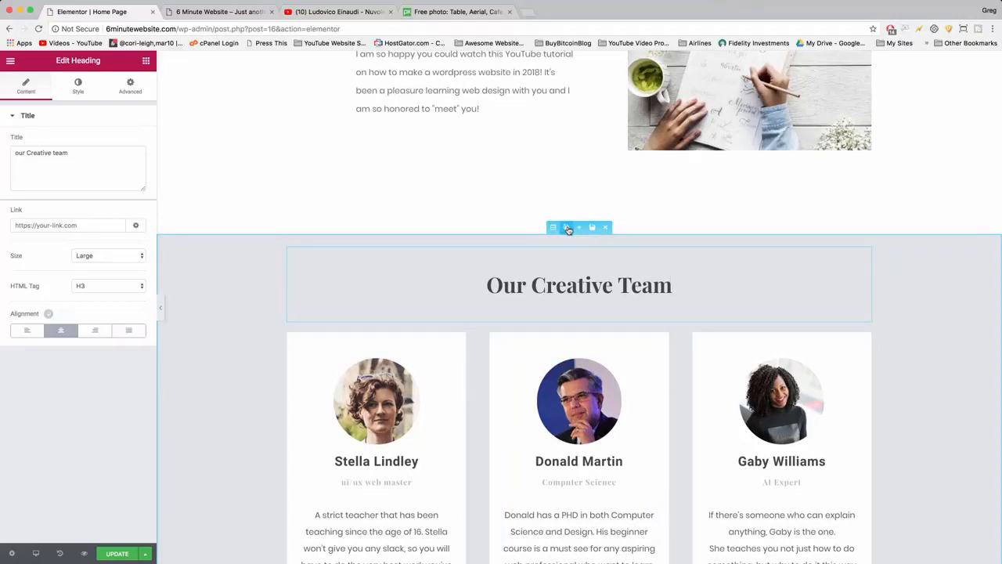
# Duplicate the "Our Creative Team" section and remove the copy.
pyautogui.click(568, 228)
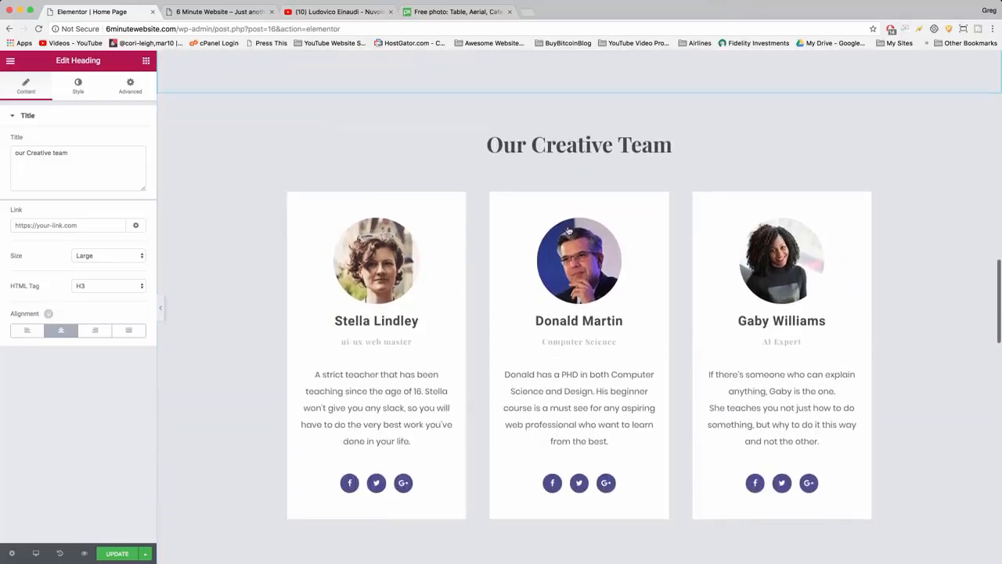
pyautogui.scroll(-1, 570, 231)
pyautogui.scroll(2, 569, 231)
pyautogui.scroll(-1, 566, 162)
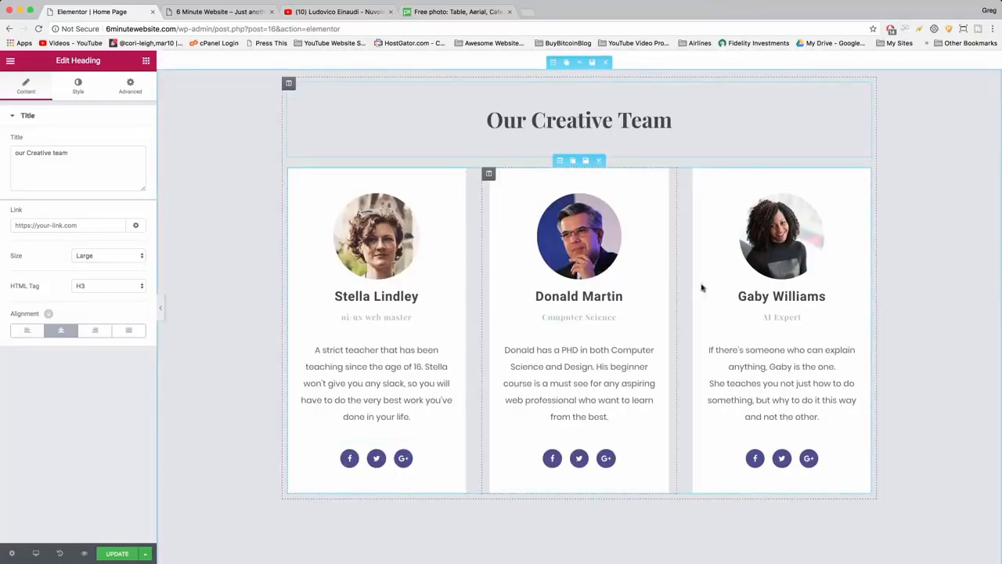
# Examine the editable photo, name heading and description text settings of the team member cards.
pyautogui.scroll(-2, 764, 298)
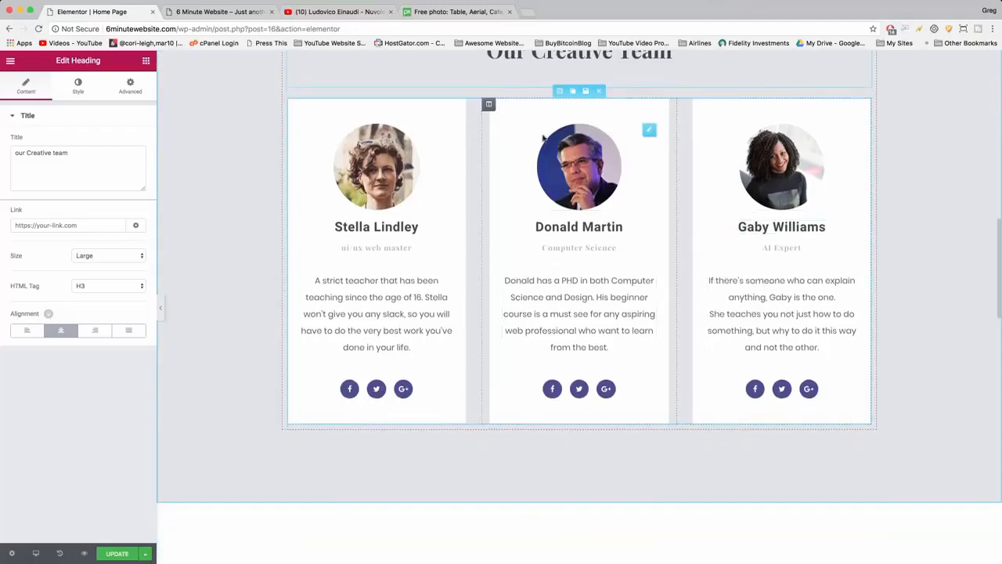
pyautogui.click(583, 160)
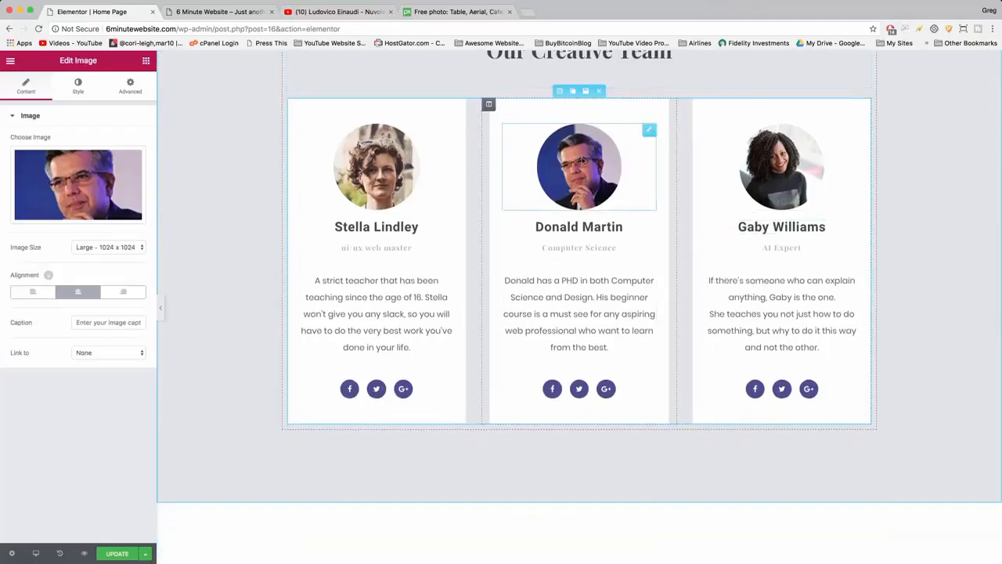
pyautogui.moveTo(32, 193)
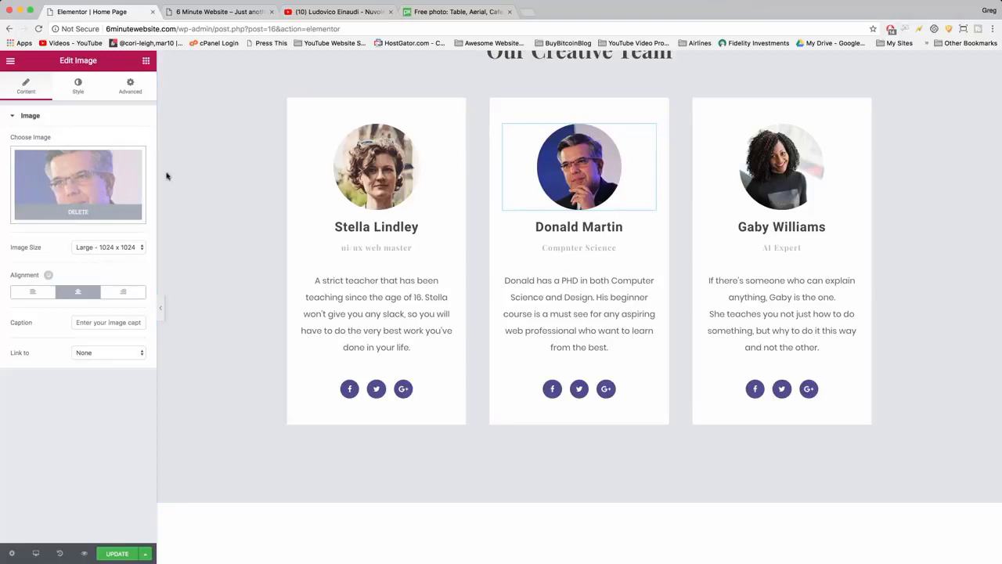
pyautogui.click(346, 224)
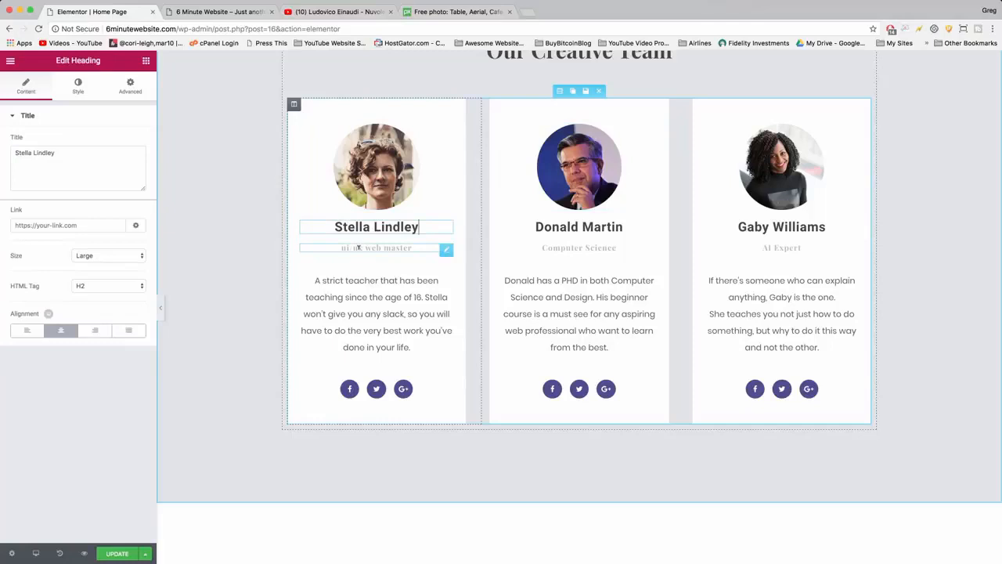
pyautogui.click(379, 312)
pyautogui.click(568, 313)
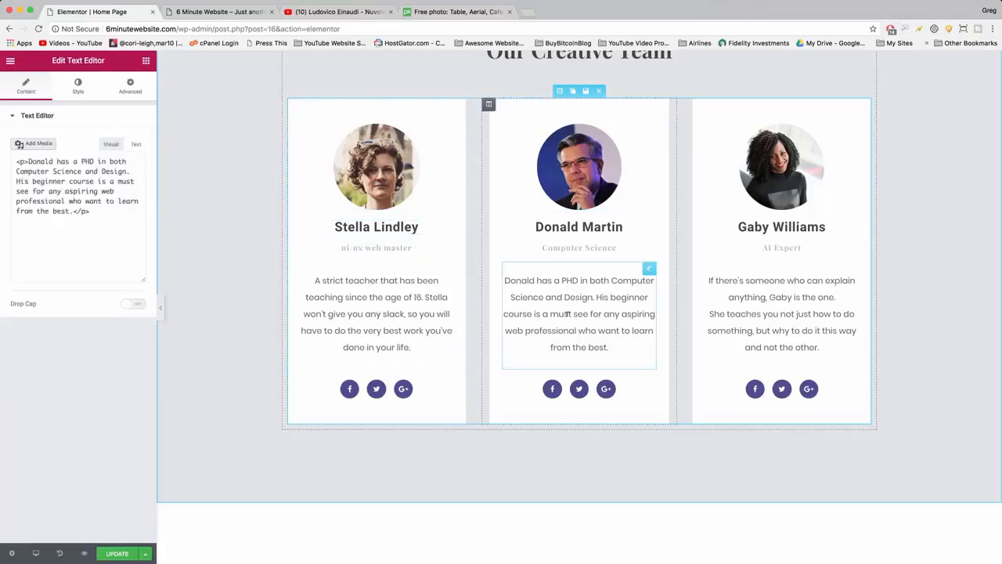
# Move Facebook to the end of the first team card's social icons, open its link setting and update the page.
pyautogui.click(361, 395)
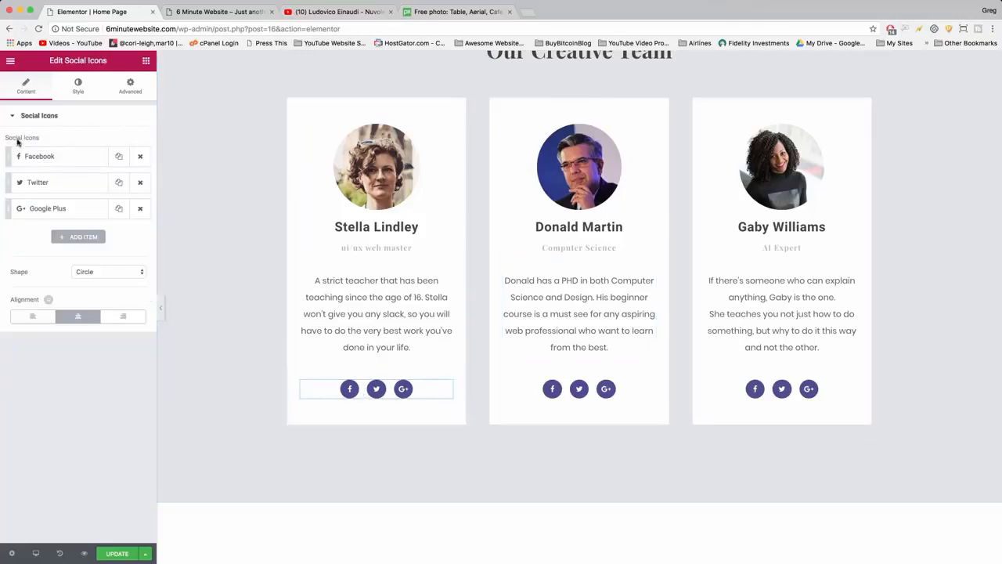
pyautogui.moveTo(6, 154); pyautogui.dragTo(10, 175)
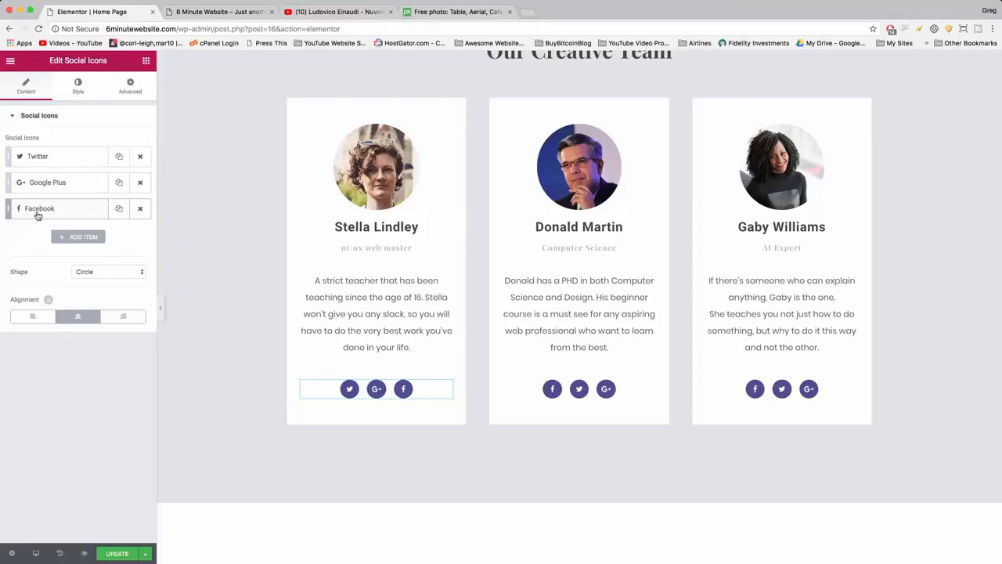
pyautogui.click(37, 211)
pyautogui.click(70, 280)
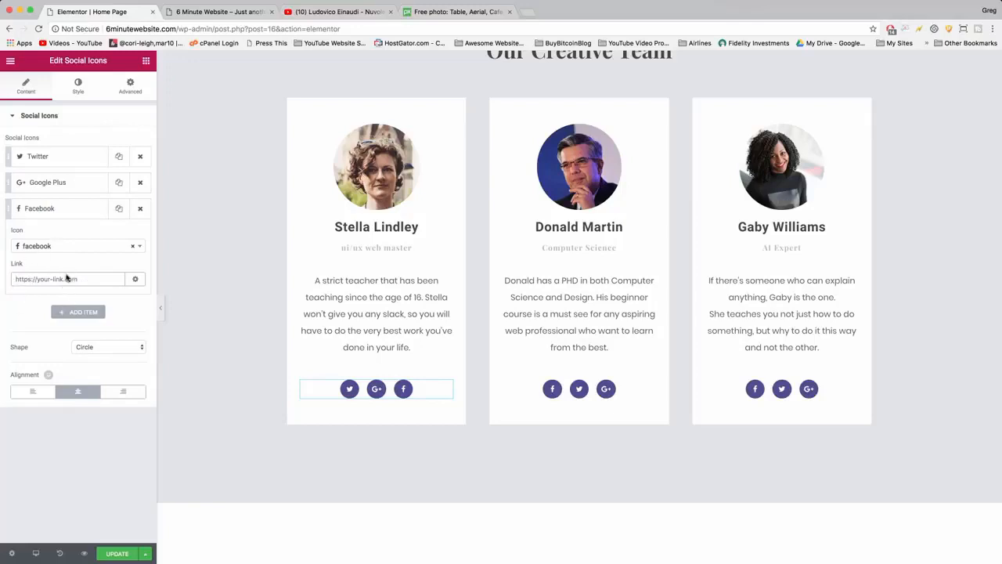
pyautogui.click(116, 553)
# Change the heading "Practice makes perfect" to "Do it yourself!" and the heading "The best campus facilities" to "Hey why not?".
pyautogui.scroll(-10, 265, 281)
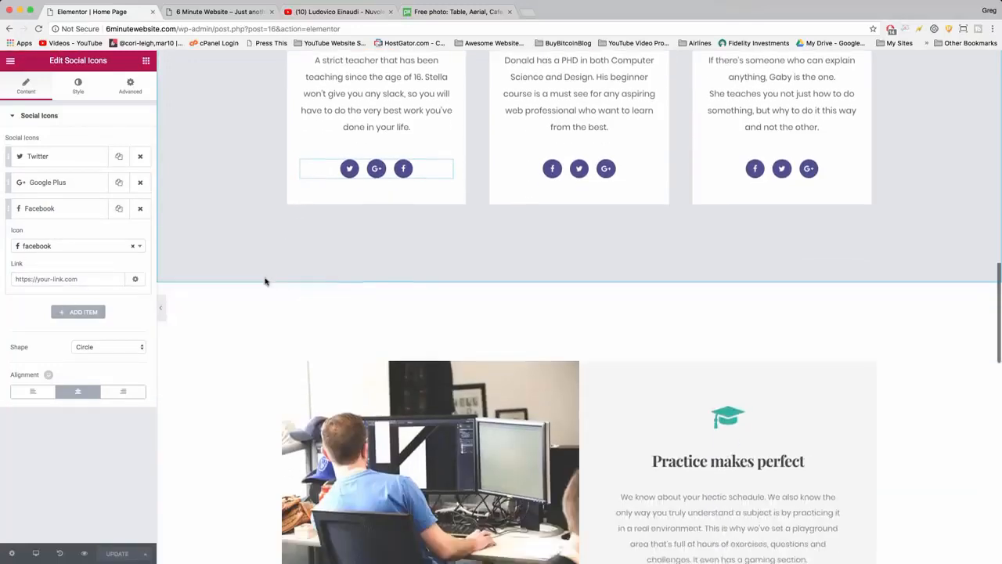
pyautogui.scroll(-2, 265, 282)
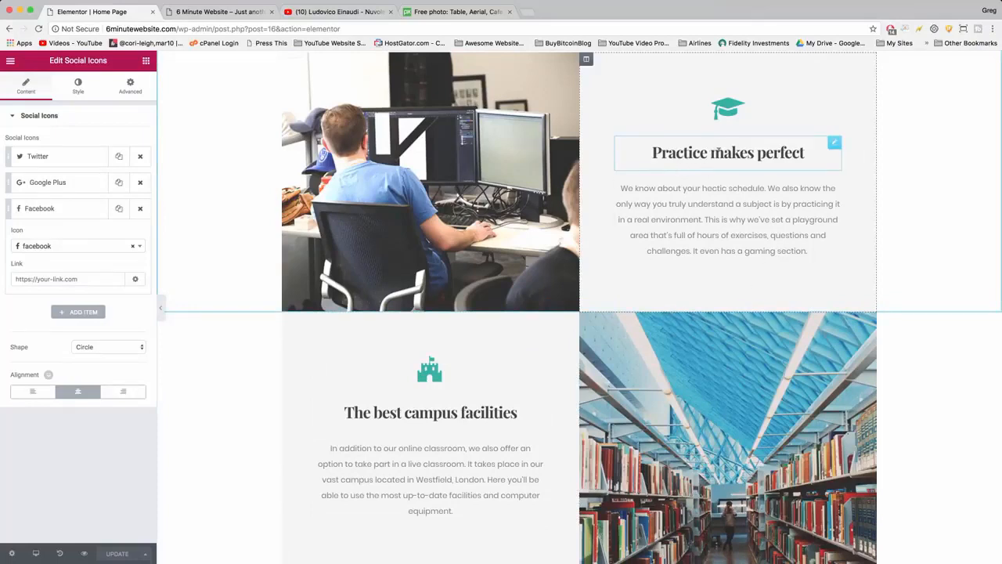
pyautogui.click(726, 151)
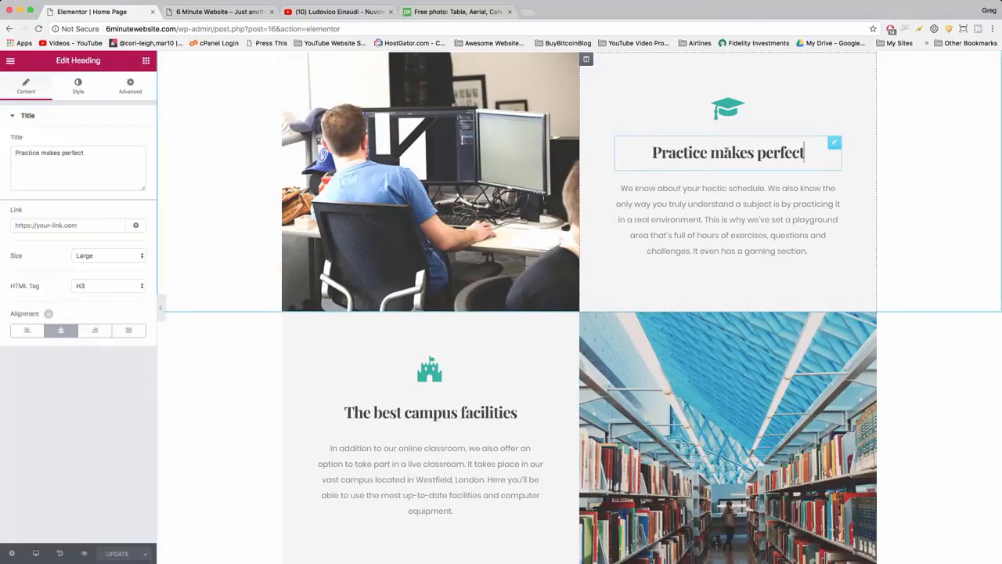
pyautogui.click(76, 154)
pyautogui.press('super+a')
pyautogui.press('BackSpace')
pyautogui.write('Do it ')
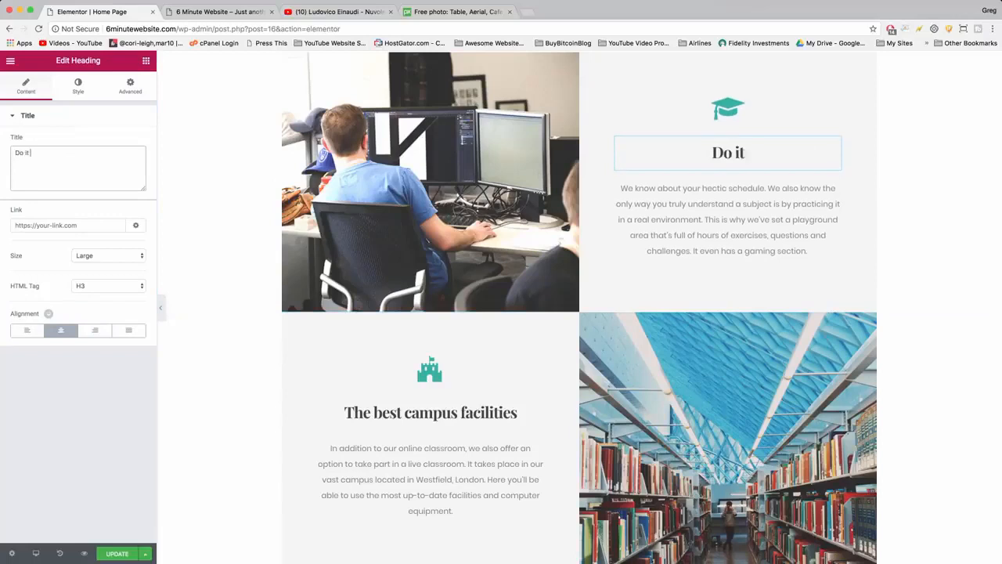
pyautogui.write('yourself!')
# Delete the "Do it yourself!" paragraph's ending, from "This is why we've set a playground" onward.
pyautogui.moveTo(808, 267); pyautogui.dragTo(705, 236)
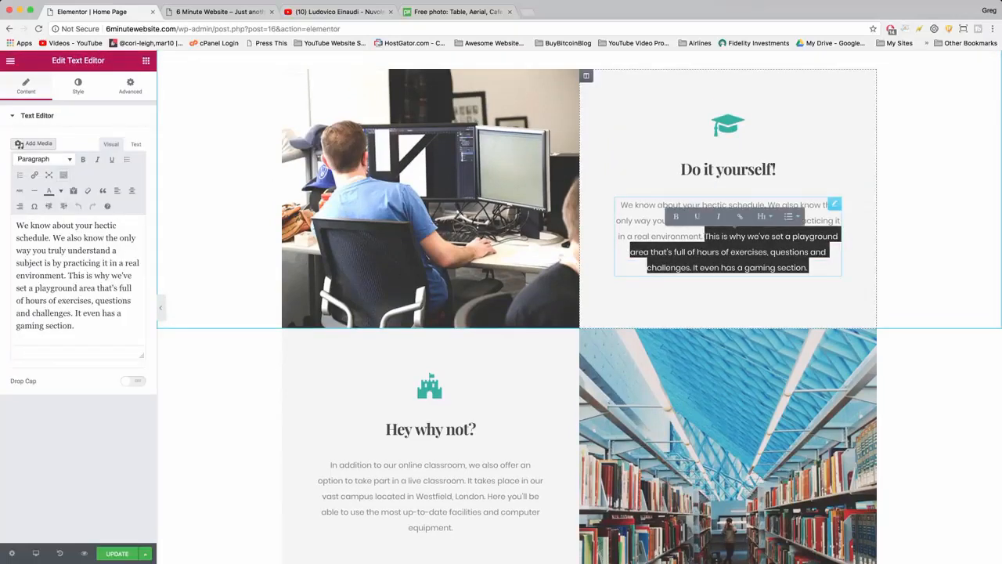
pyautogui.press('BackSpace')
# Replace the "Hey why not?" paragraph with "We also offer custom web design. Just email our in house designer:" followed by the designer's e-mail address.
pyautogui.scroll(-2, 436, 484)
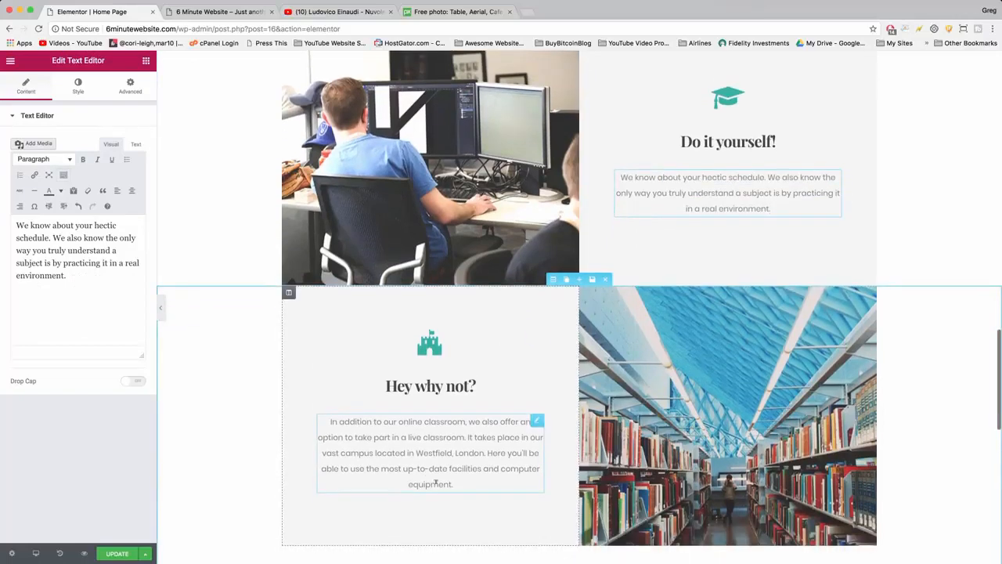
pyautogui.click(453, 484)
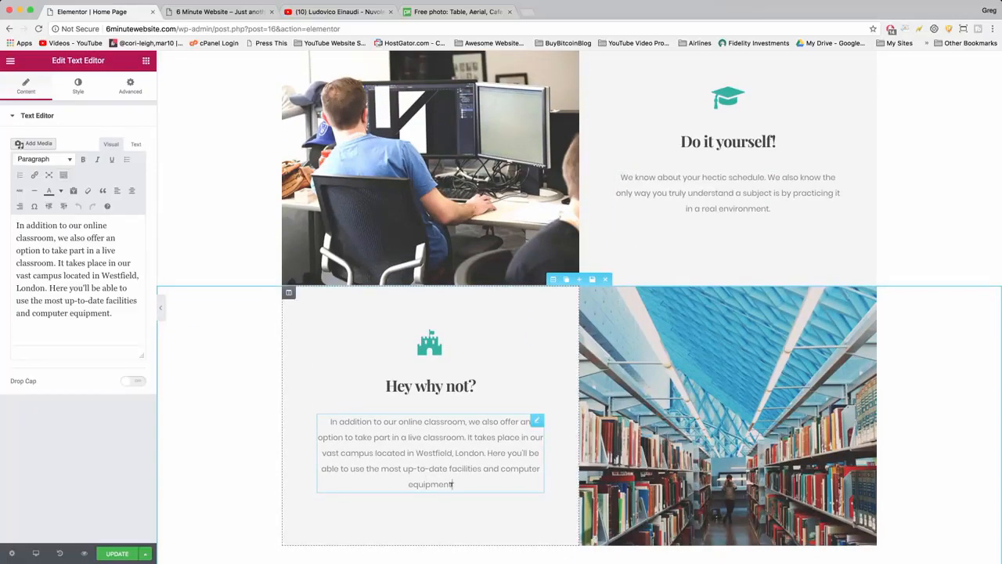
pyautogui.moveTo(454, 478); pyautogui.dragTo(329, 418)
pyautogui.write('W')
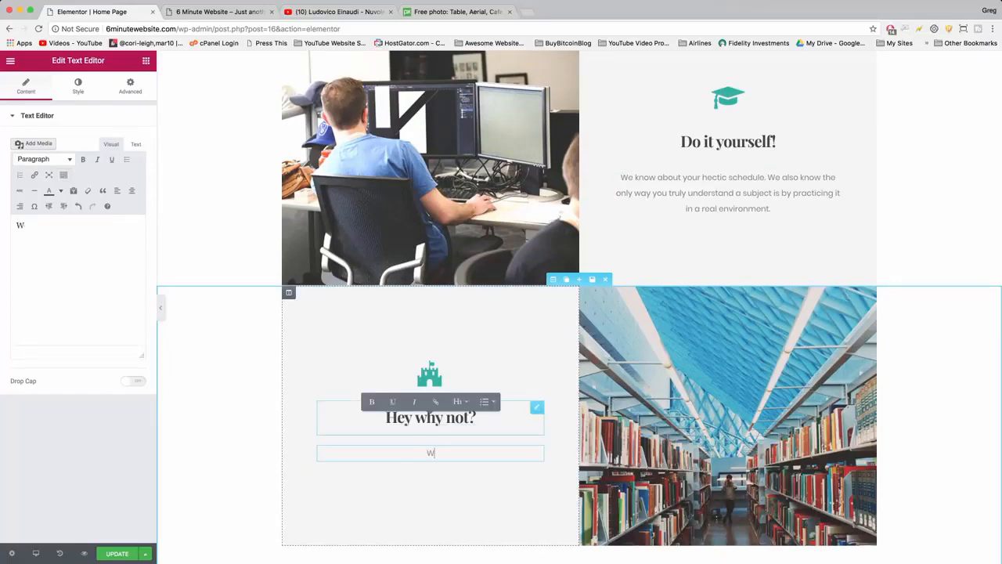
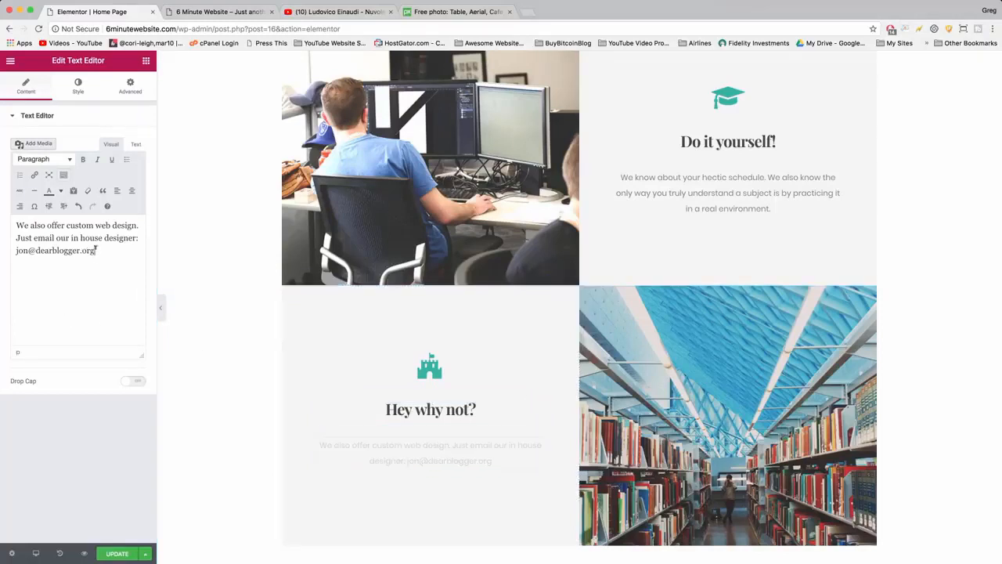
# Turn the designer's e-mail address in the "Hey why not?" paragraph into a mailto link.
pyautogui.moveTo(94, 251); pyautogui.dragTo(23, 252)
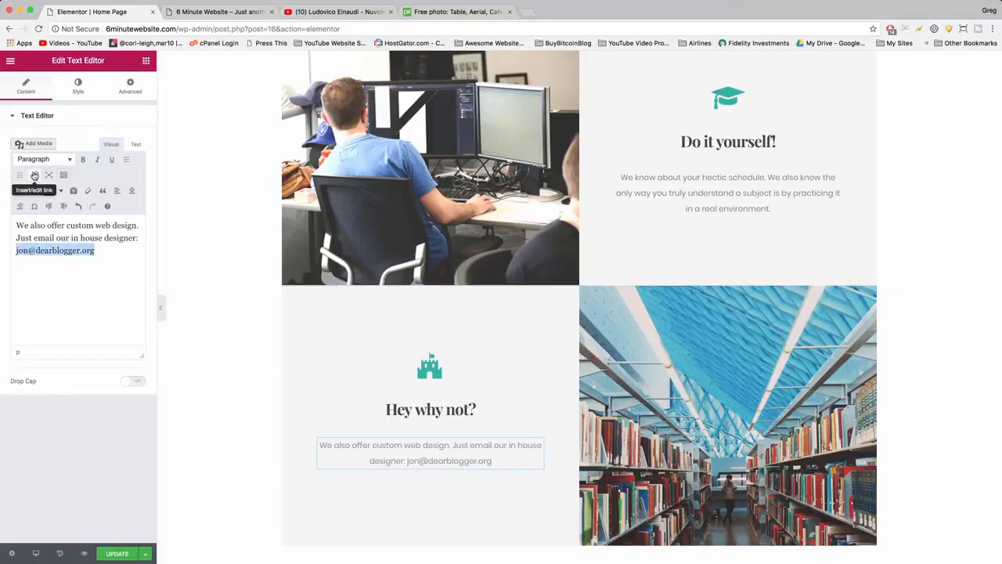
pyautogui.click(33, 176)
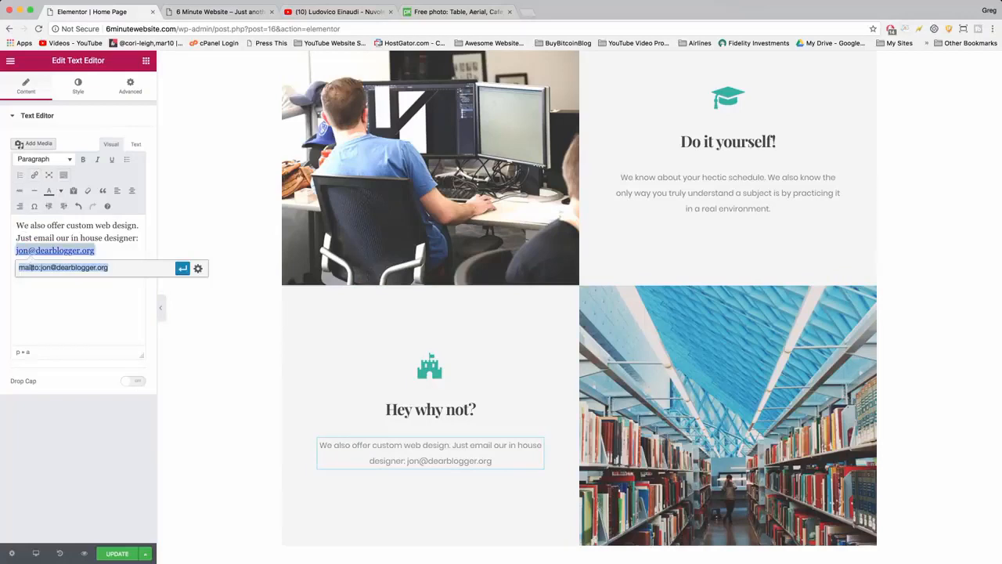
pyautogui.click(121, 269)
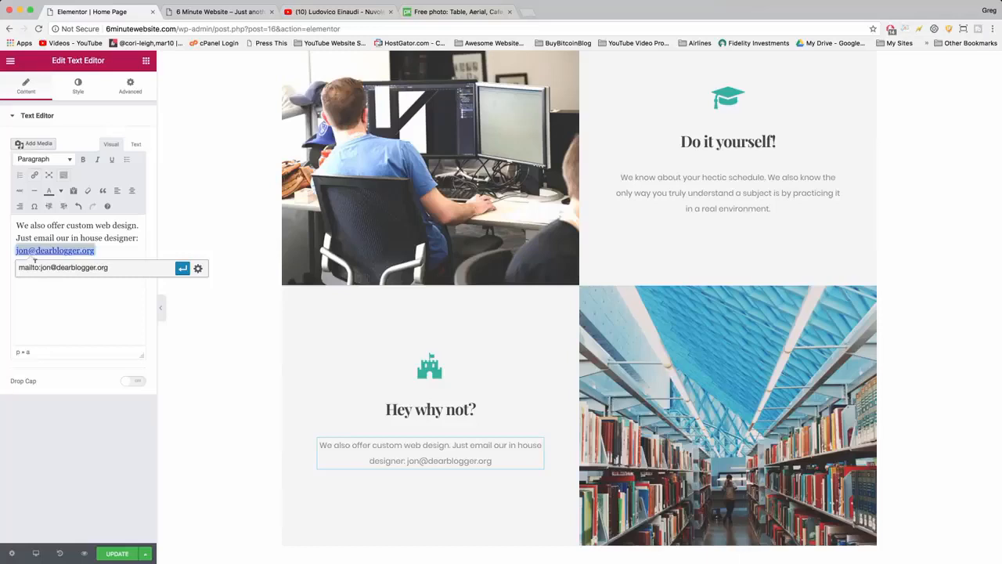
pyautogui.click(183, 268)
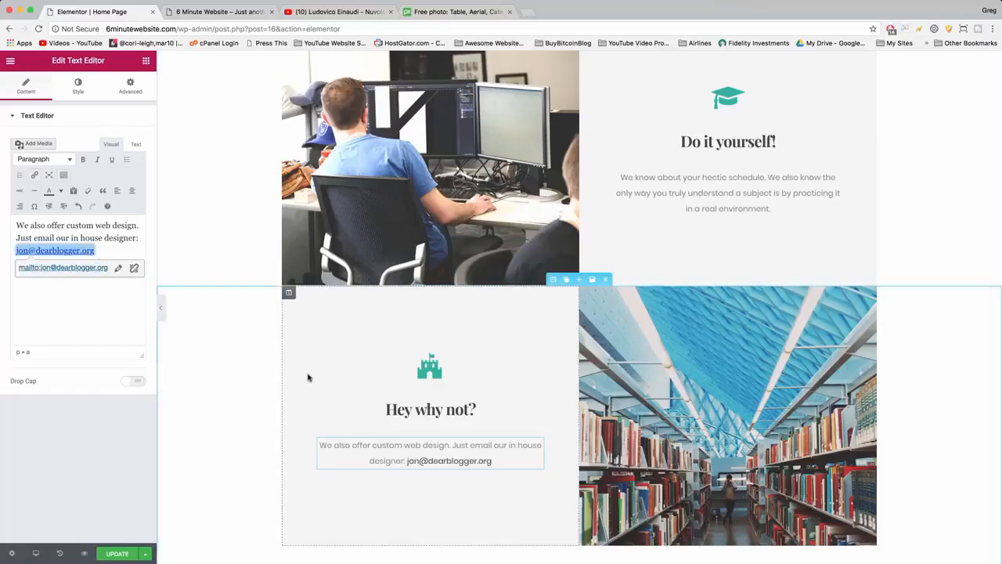
# Look over the "Do it yourself!" and "Hey why not?" blocks and examine the heading and paragraph of the "Learn from the very best" section.
pyautogui.scroll(-1, 737, 418)
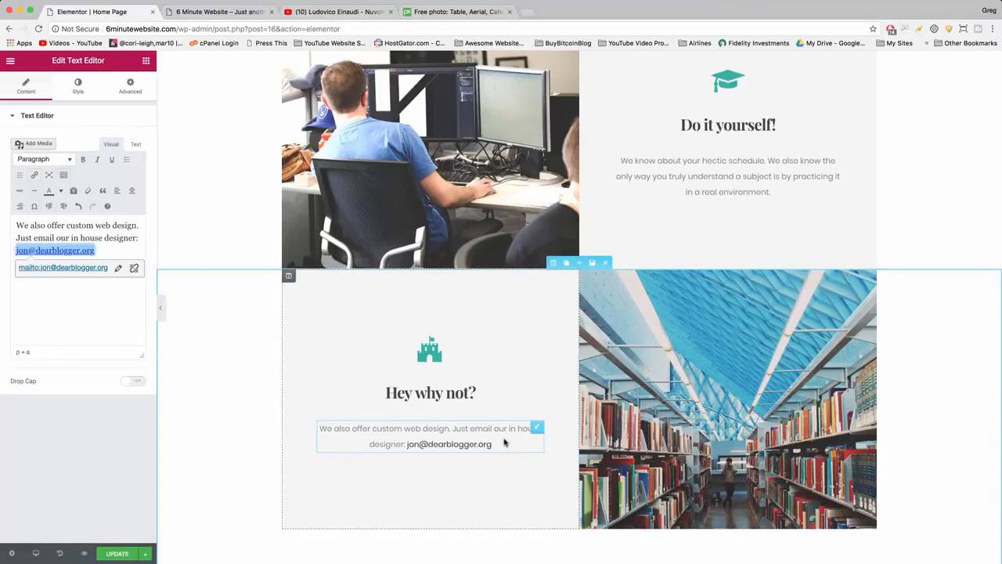
pyautogui.scroll(1, 504, 443)
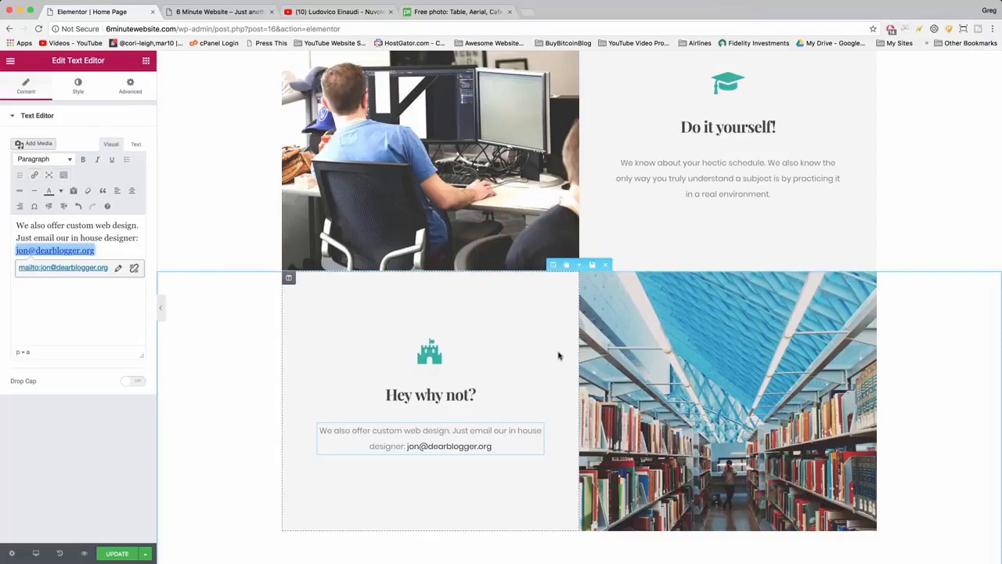
pyautogui.scroll(1, 487, 295)
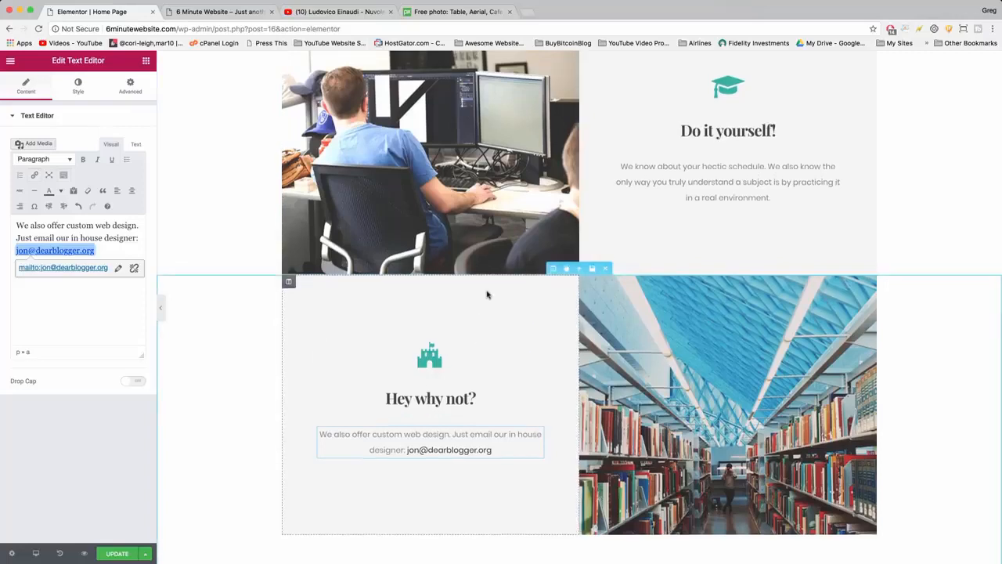
pyautogui.scroll(3, 487, 295)
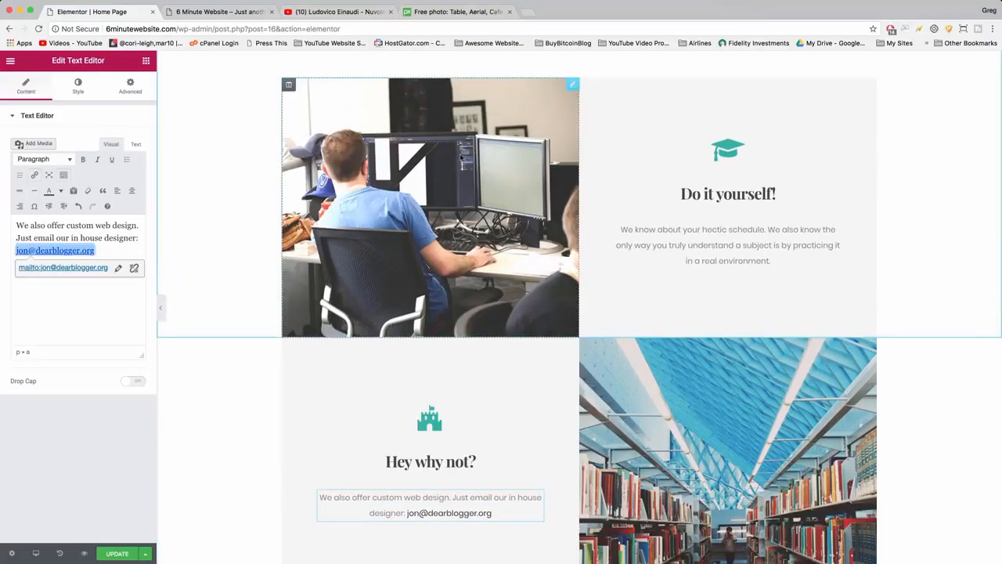
pyautogui.scroll(-2, 460, 157)
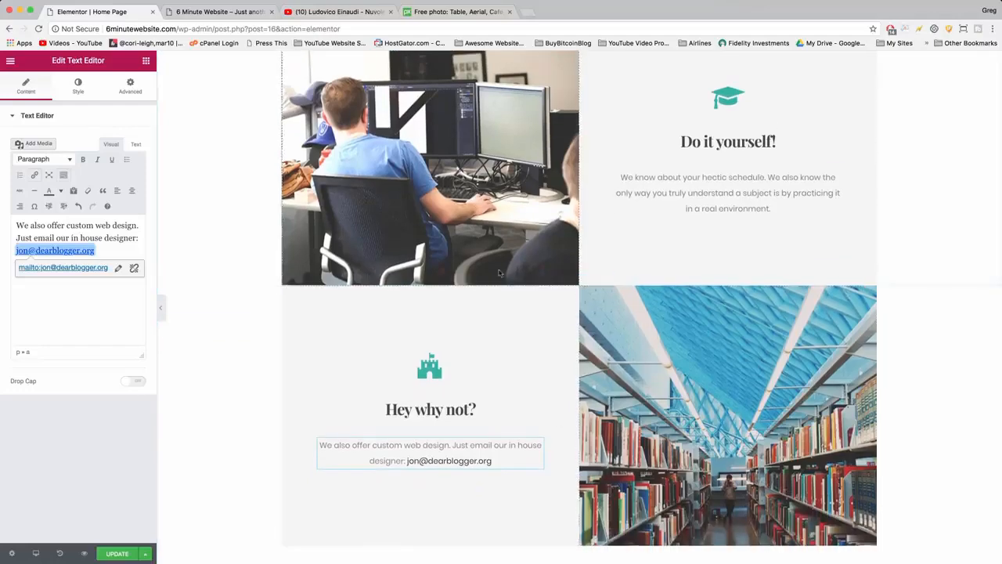
pyautogui.scroll(-10, 590, 242)
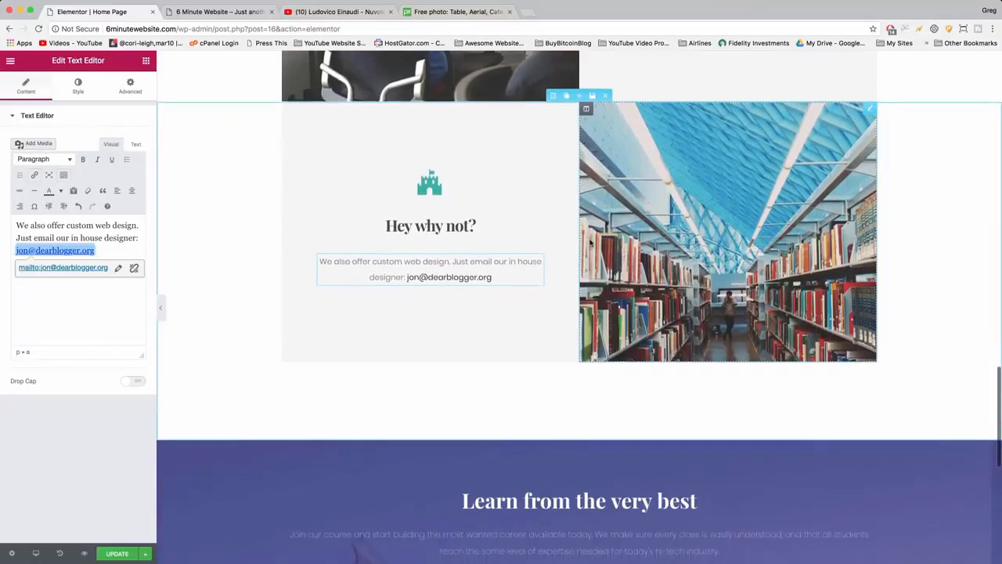
pyautogui.scroll(-8, 591, 243)
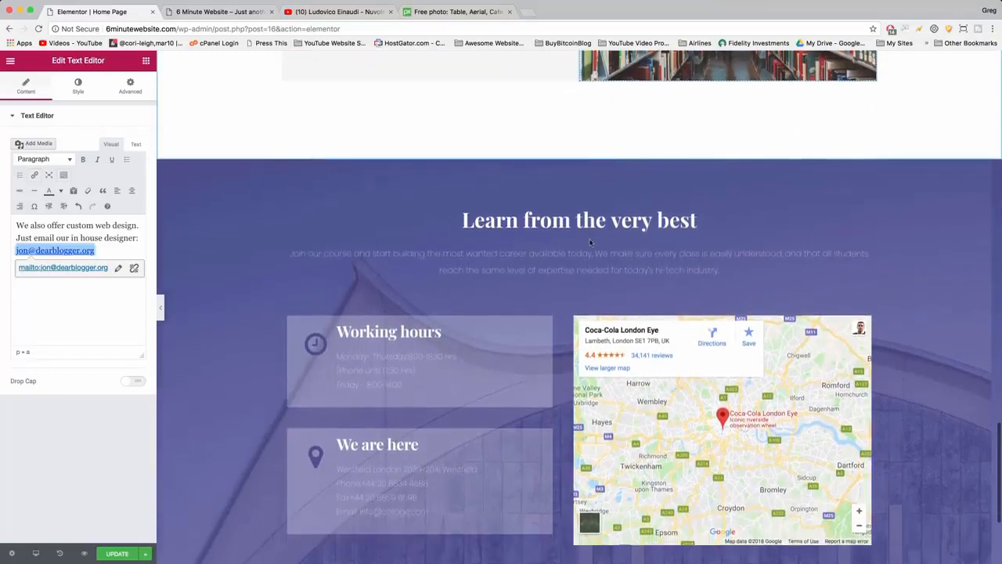
pyautogui.scroll(-2, 590, 243)
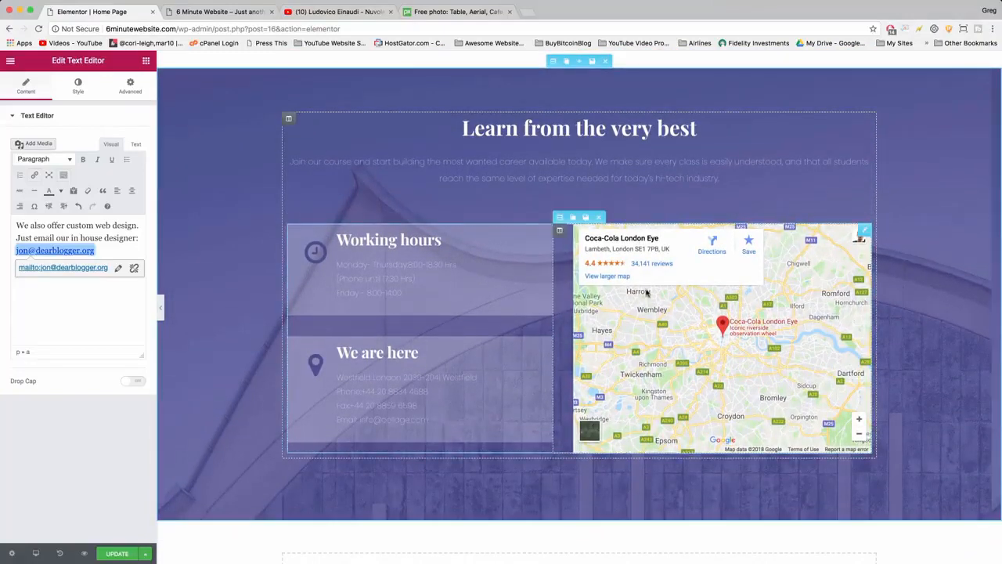
pyautogui.click(517, 129)
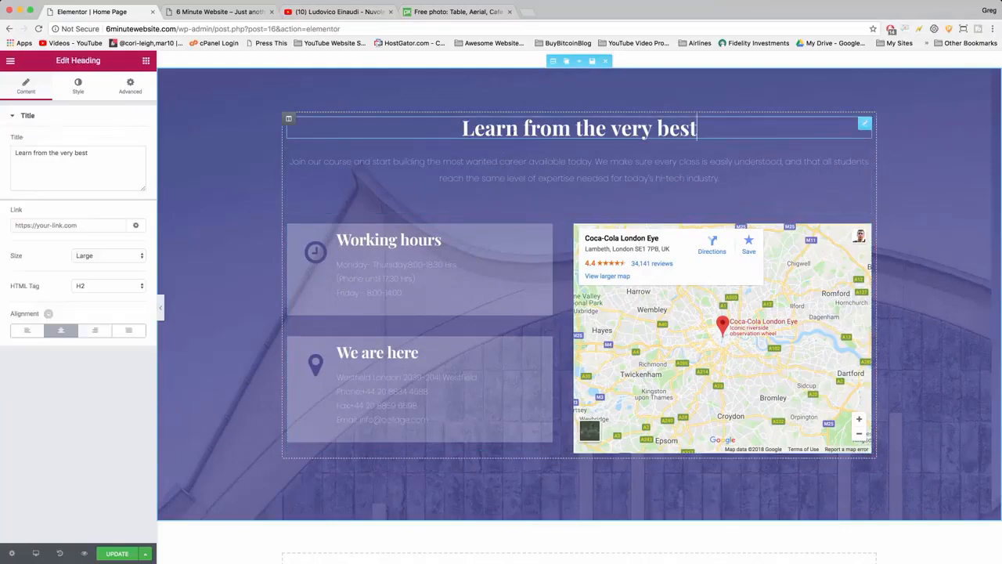
pyautogui.click(525, 173)
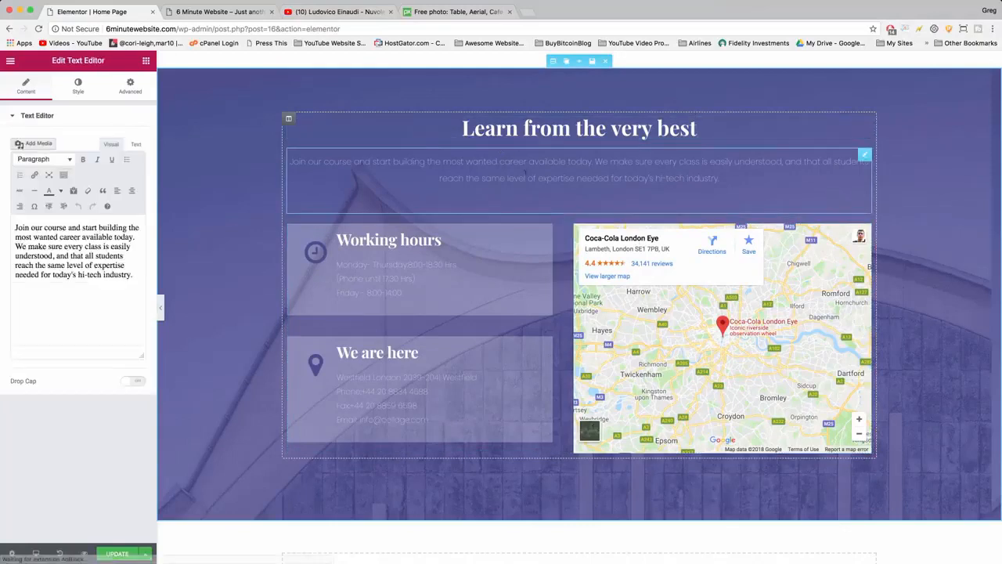
# Look over the settings of the "Working hours" and "We are here" boxes and open the Google map for editing.
pyautogui.click(407, 271)
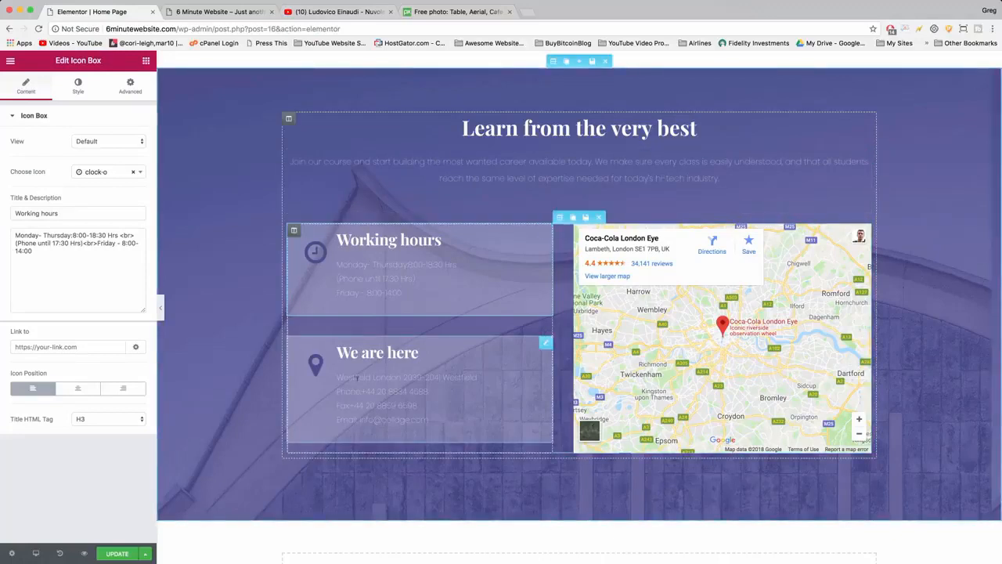
pyautogui.click(429, 420)
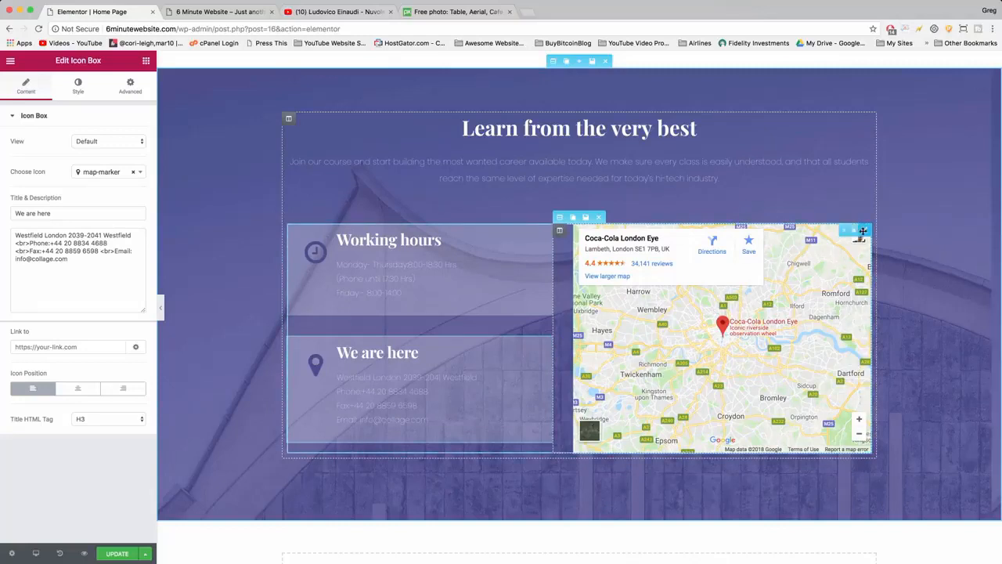
pyautogui.click(867, 229)
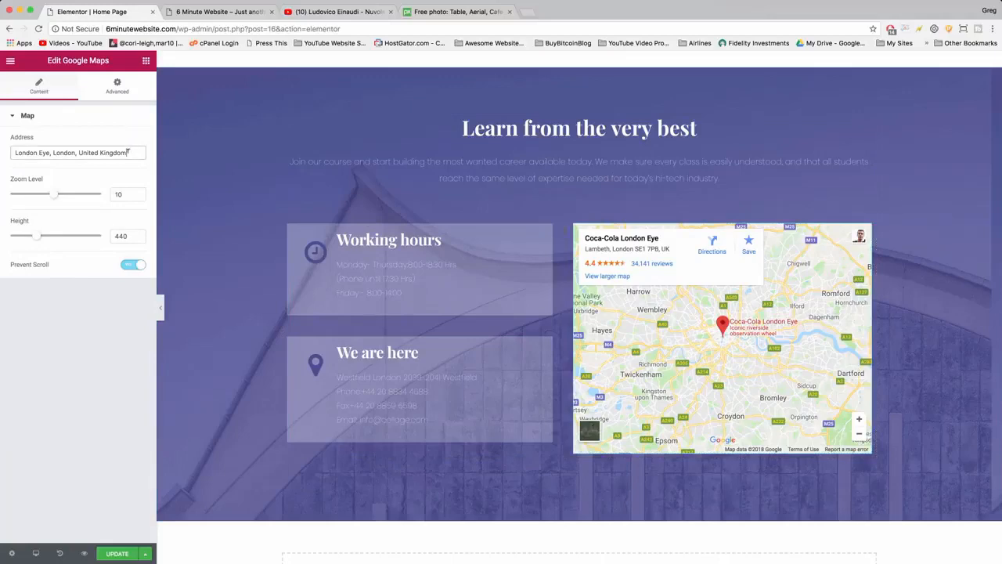
# Search Google in a new tab for "industrious mpls" to find a replacement location for the map.
pyautogui.moveTo(131, 152); pyautogui.dragTo(4, 155)
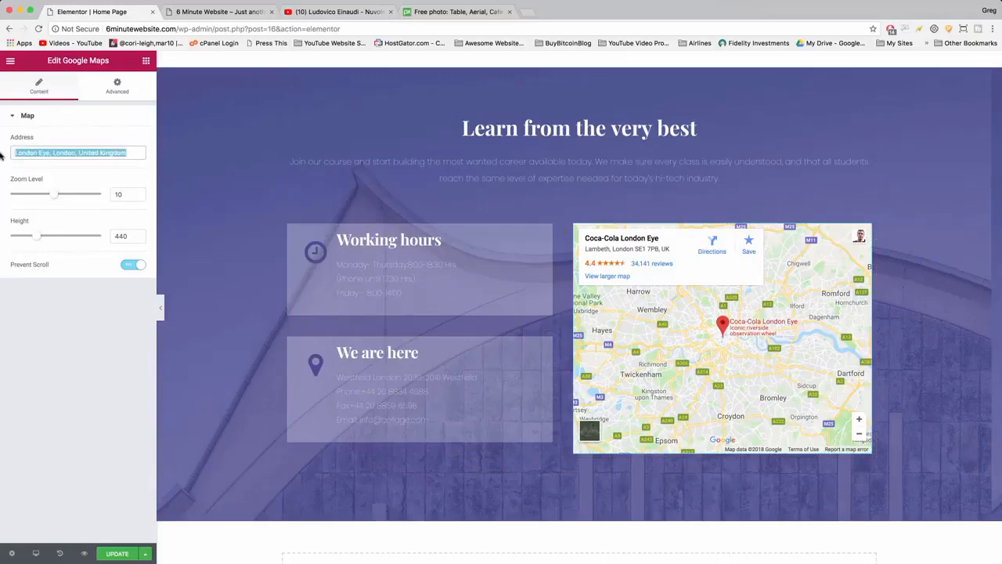
pyautogui.click(525, 11)
pyautogui.write('ind')
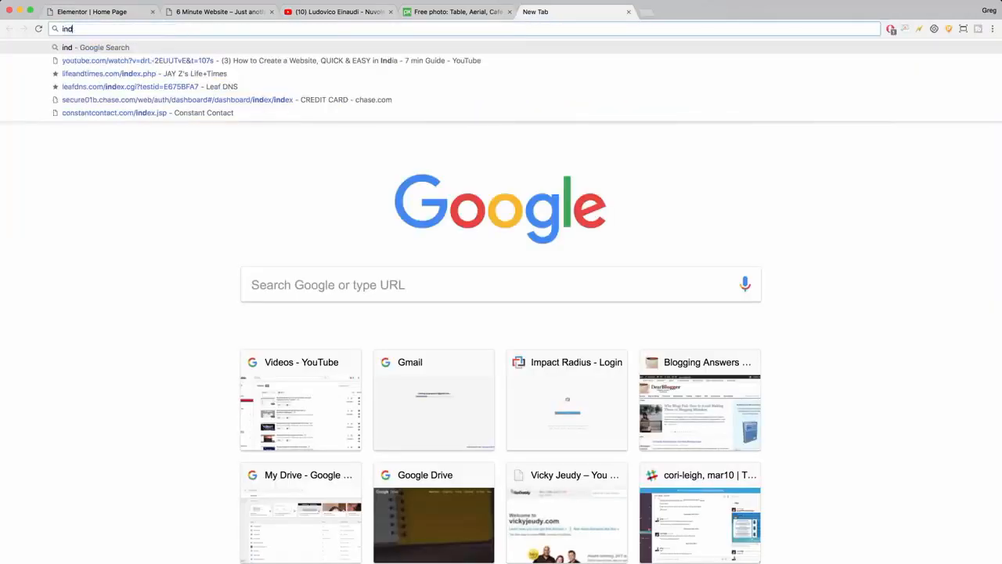
pyautogui.write('ustrious')
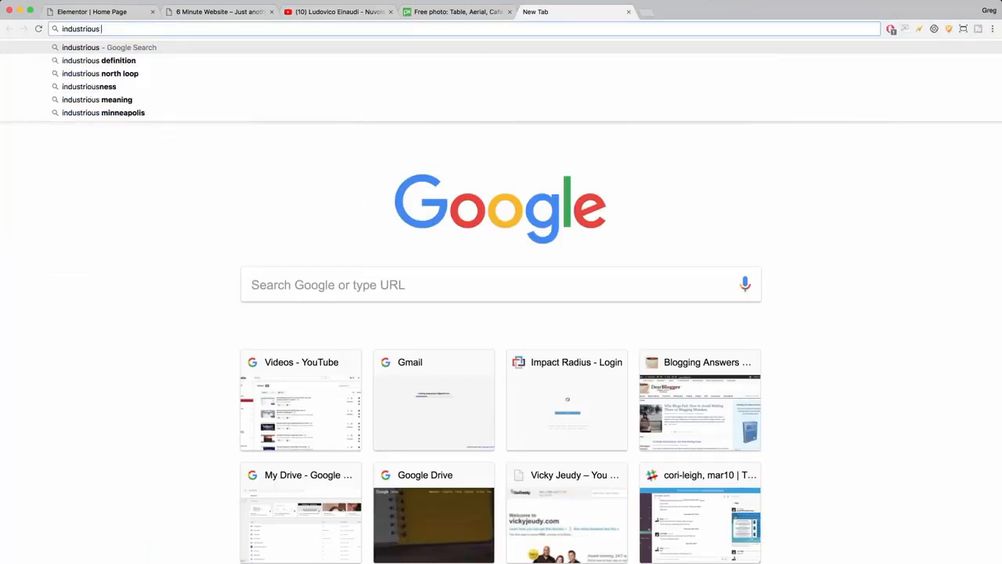
pyautogui.write(' mpls')
pyautogui.press('Return')
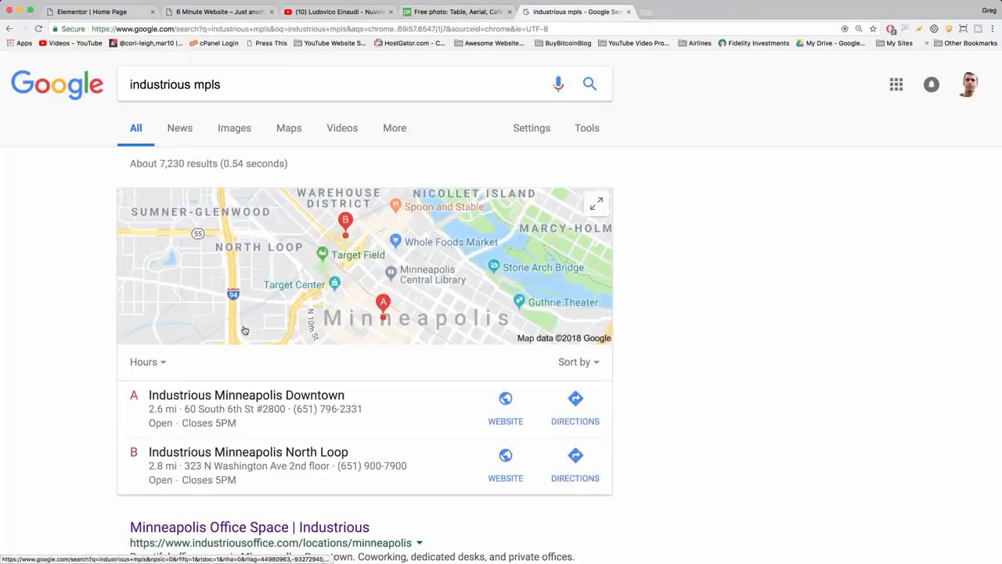
# Open the Industrious Minneapolis Downtown listing in the search results and copy its business name.
pyautogui.scroll(-2, 244, 330)
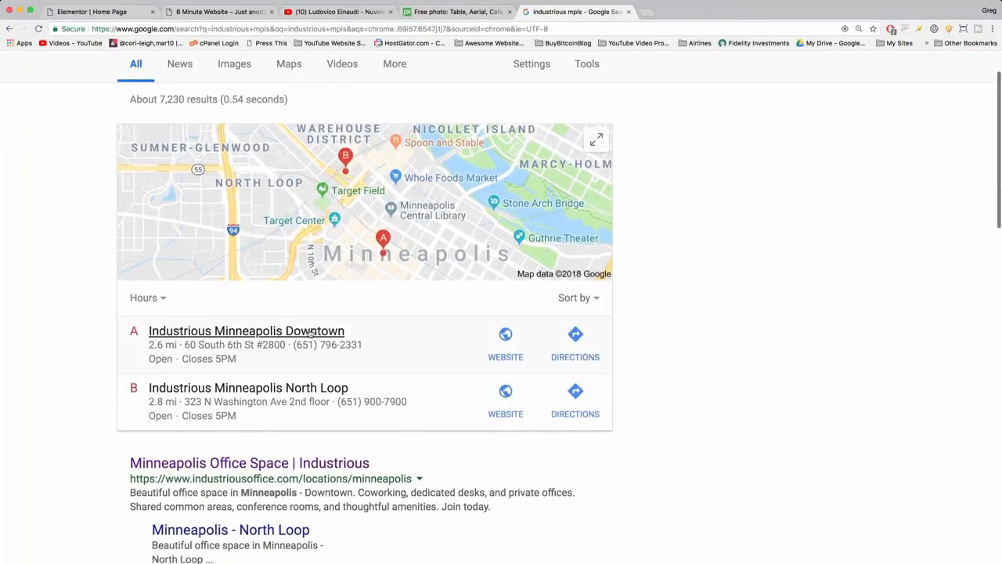
pyautogui.moveTo(360, 333); pyautogui.dragTo(147, 333)
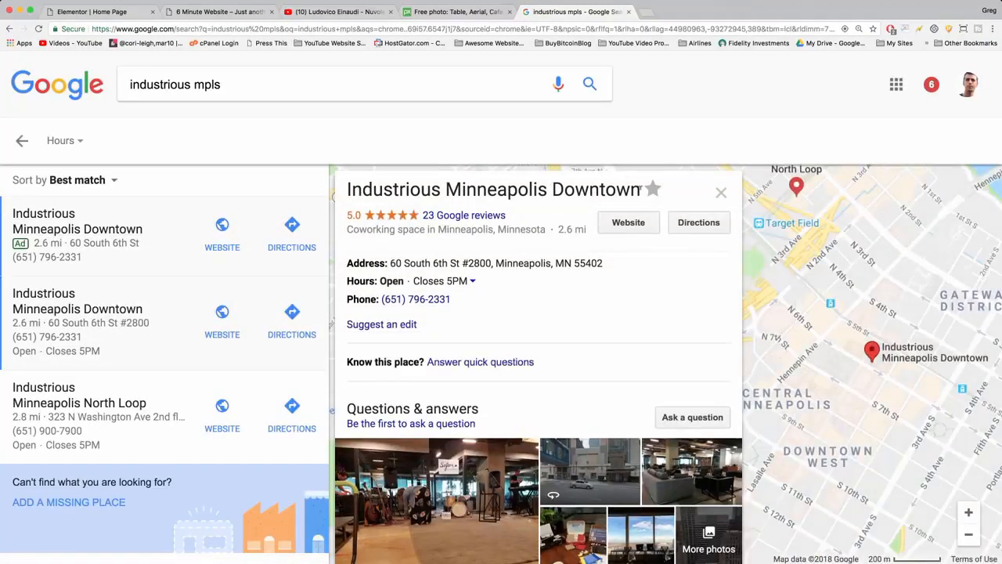
pyautogui.moveTo(640, 189); pyautogui.dragTo(346, 196)
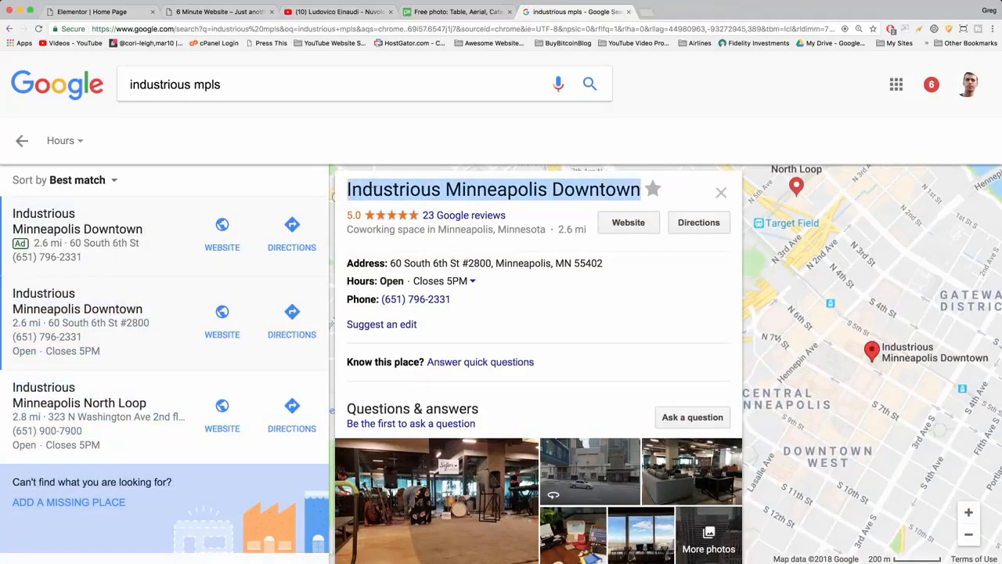
pyautogui.rightClick(374, 188)
pyautogui.click(396, 211)
# Replace the Google map's address with "Industrious Minneapolis Downtown" and update the page.
pyautogui.click(88, 11)
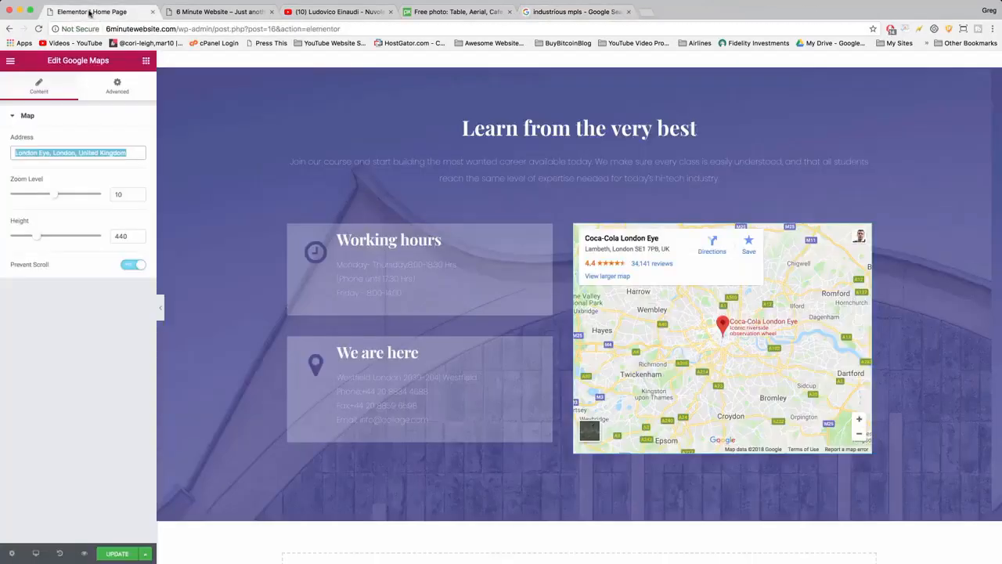
pyautogui.rightClick(88, 153)
pyautogui.click(101, 215)
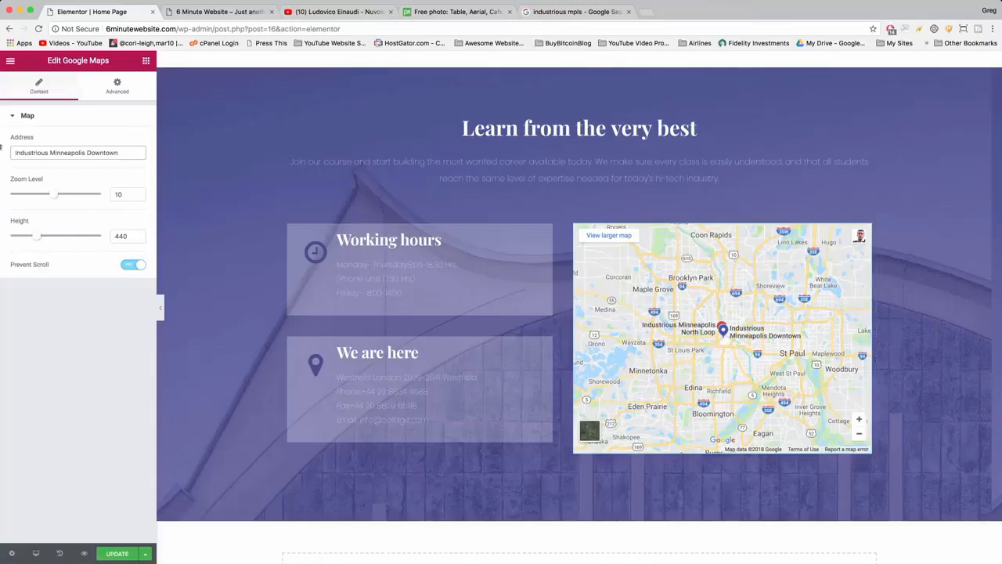
pyautogui.click(576, 14)
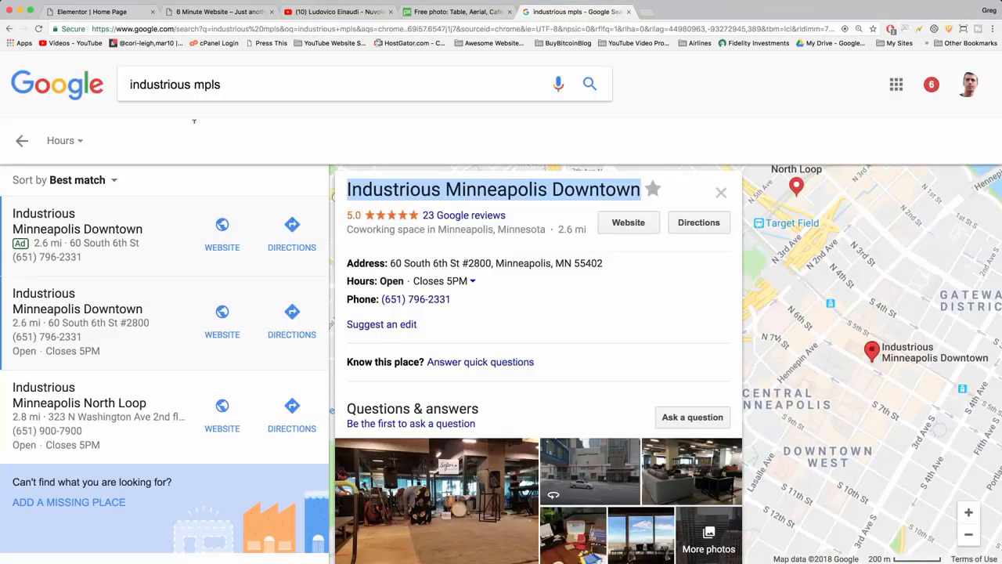
pyautogui.click(78, 13)
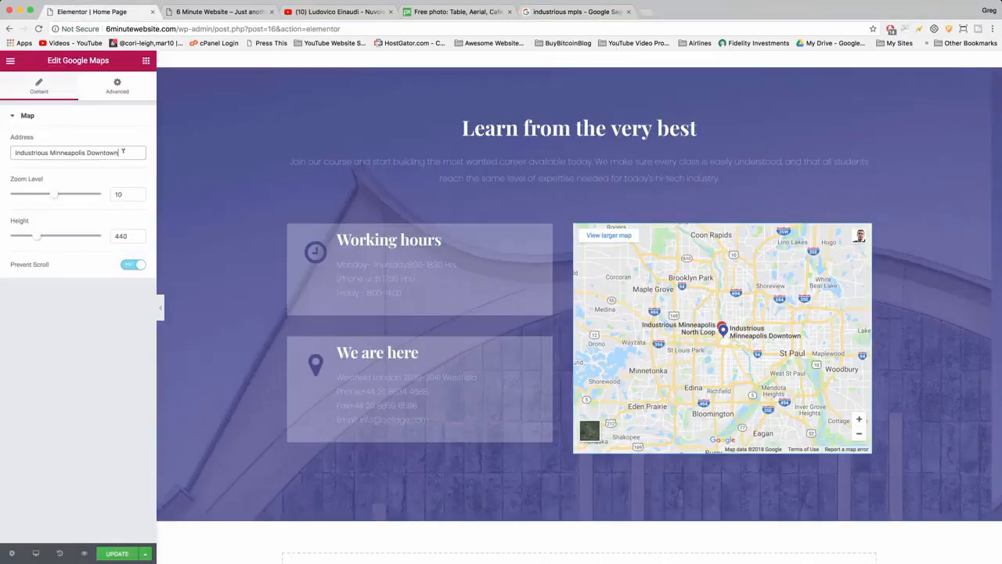
pyautogui.click(114, 553)
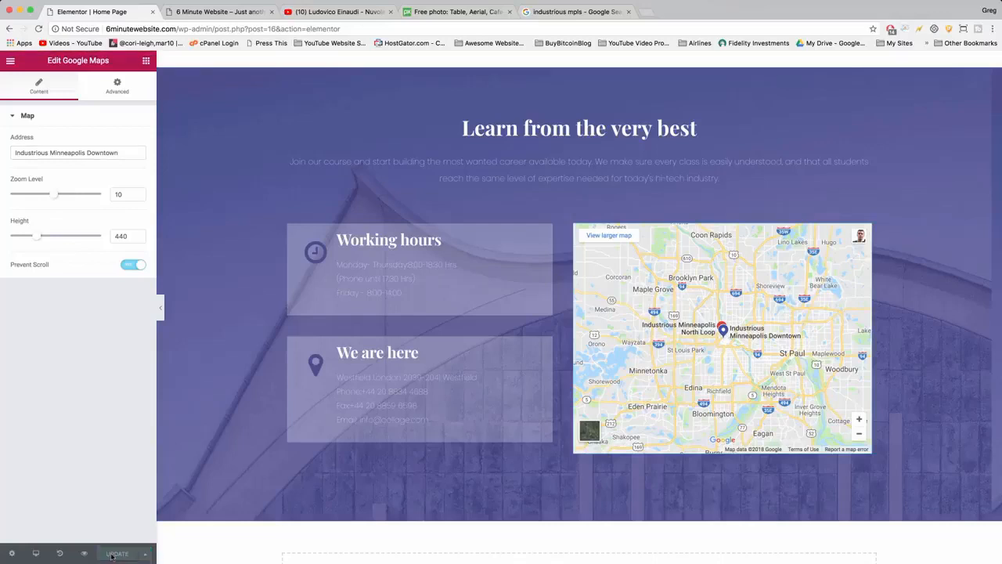
# Replace the Westfield address line in the "We are here" box with the street address copied from the Industrious Minneapolis Downtown listing.
pyautogui.click(437, 386)
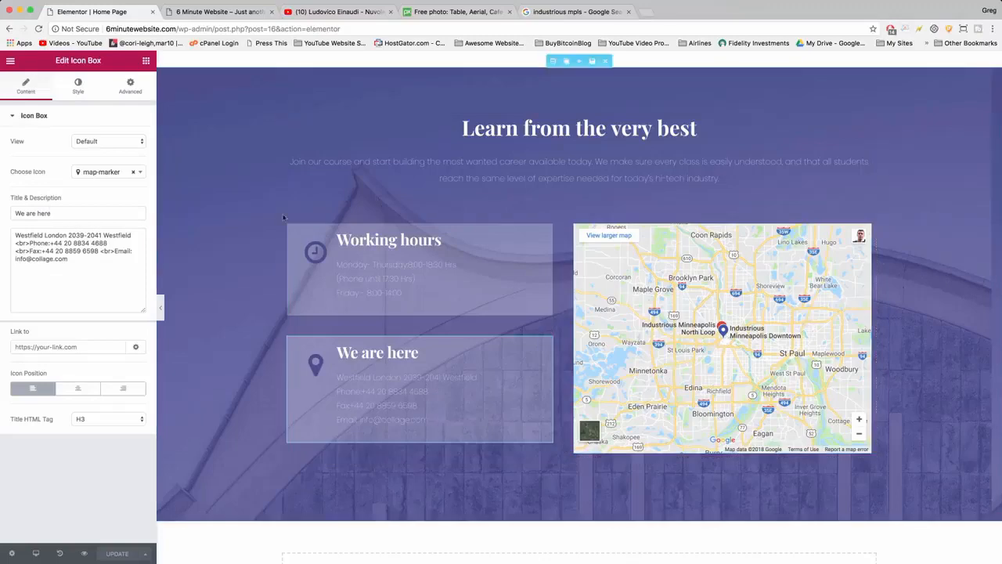
pyautogui.click(572, 12)
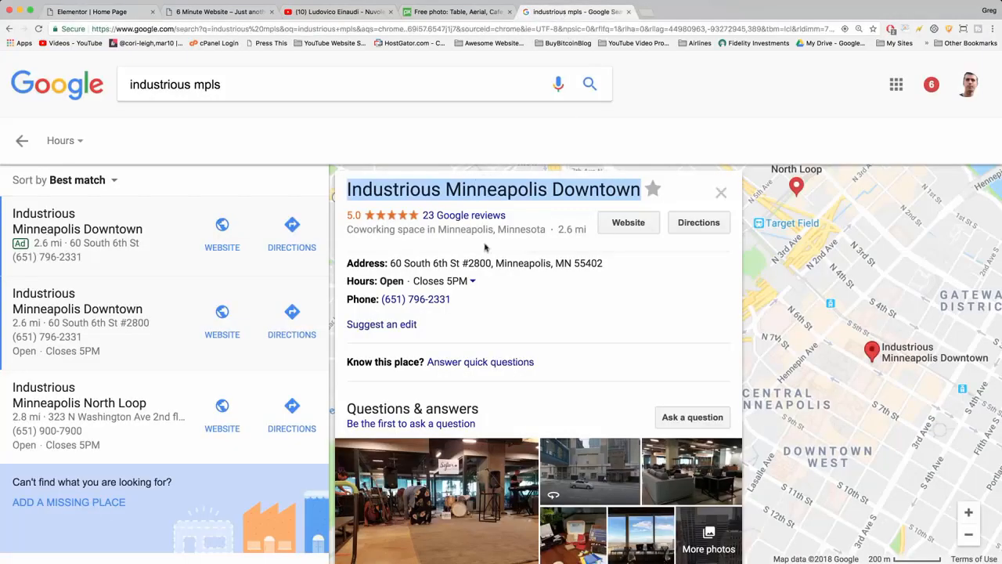
pyautogui.moveTo(619, 265); pyautogui.dragTo(390, 263)
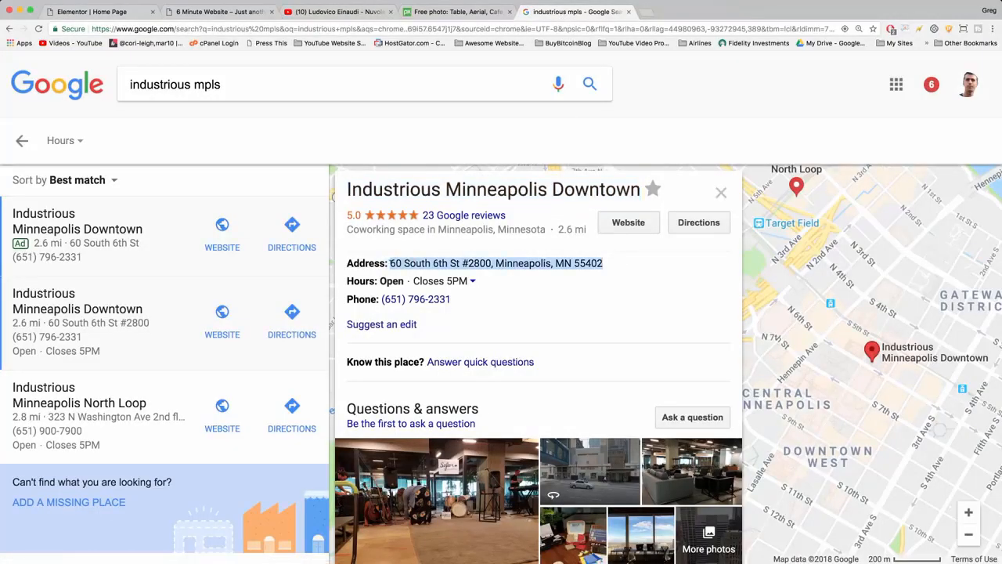
pyautogui.rightClick(401, 263)
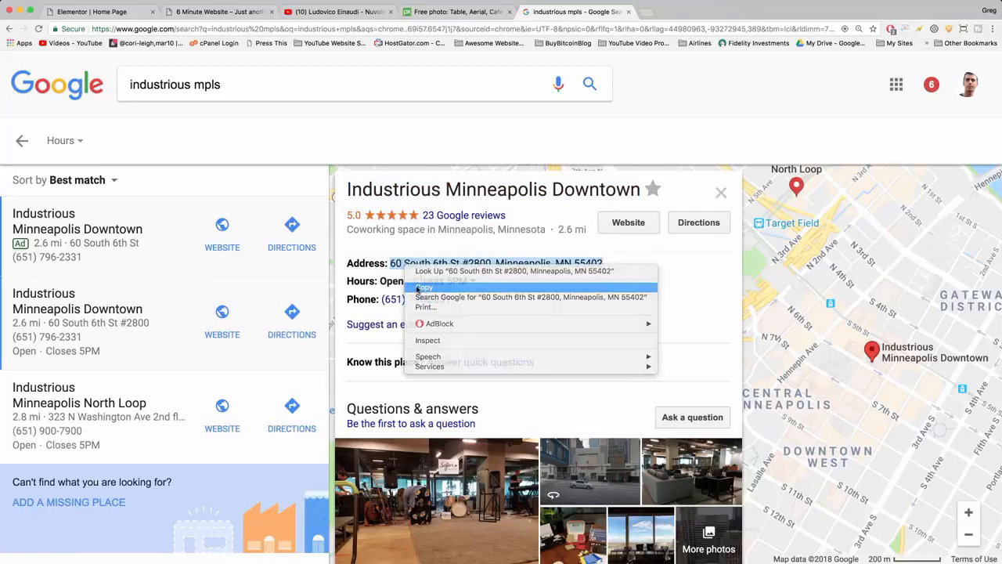
pyautogui.click(423, 282)
pyautogui.click(94, 12)
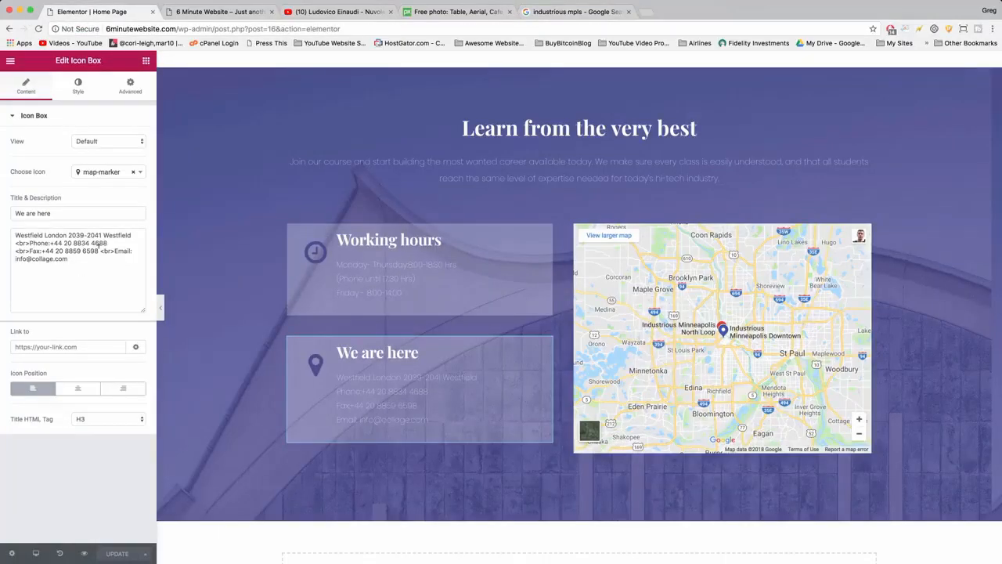
pyautogui.moveTo(138, 235); pyautogui.dragTo(15, 235)
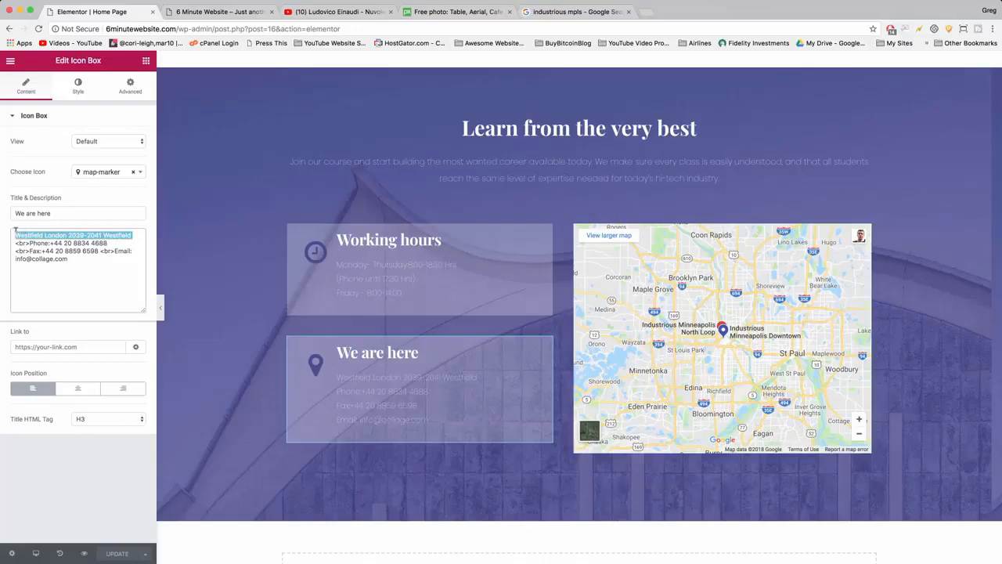
pyautogui.press('BackSpace')
pyautogui.press('super+v')
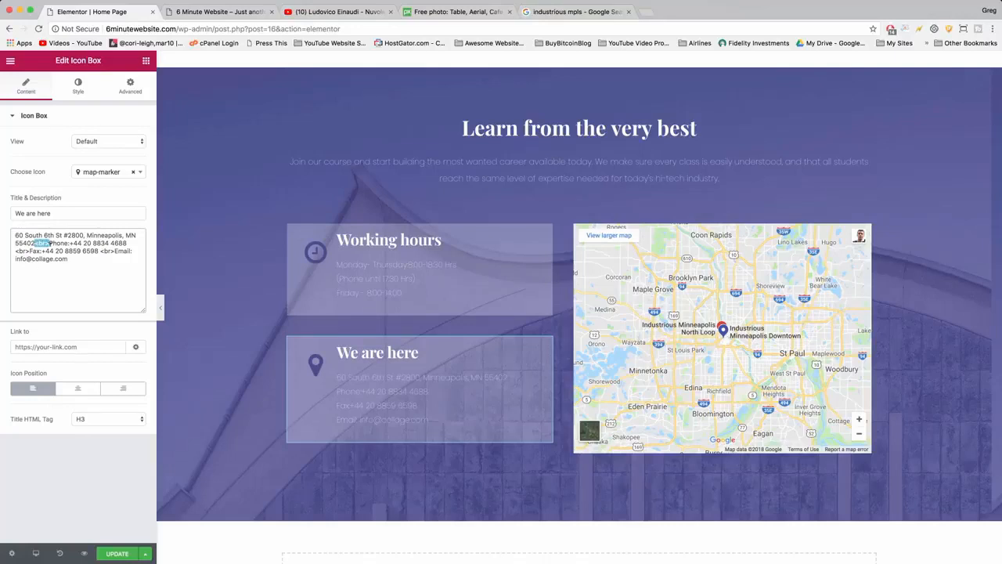
# Try adding line breaks at the <br> tag after the street address in the "We are here" description, and remove them again.
pyautogui.click(50, 243)
pyautogui.press('Return')
pyautogui.press('BackSpace')
pyautogui.press('Return')
pyautogui.press('Return')
pyautogui.press('Return')
pyautogui.press('BackSpace')
pyautogui.press('BackSpace')
pyautogui.press('BackSpace')
# Update the page, reload the live site and review the home page down to the "Learn from the very best" section.
pyautogui.click(112, 553)
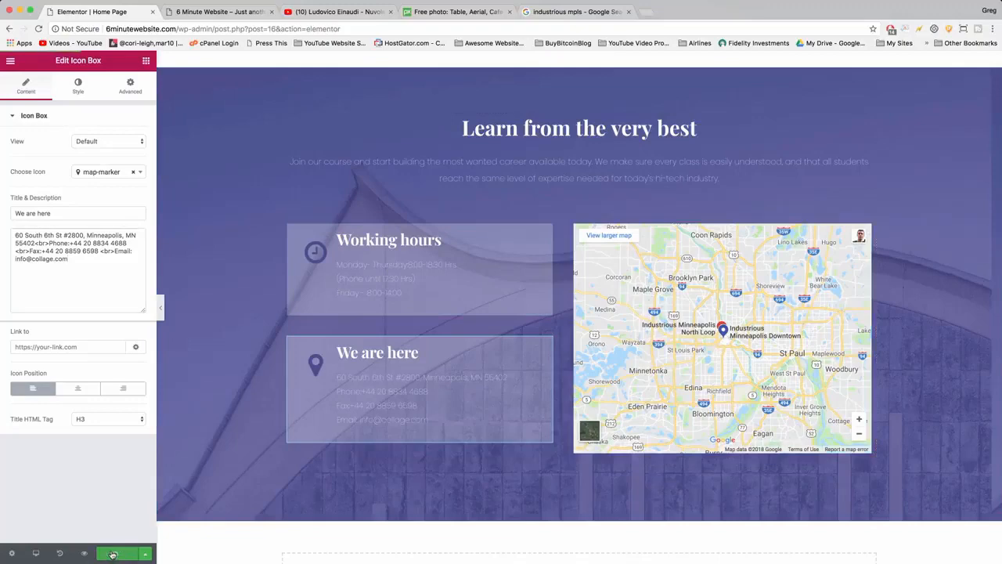
pyautogui.click(198, 12)
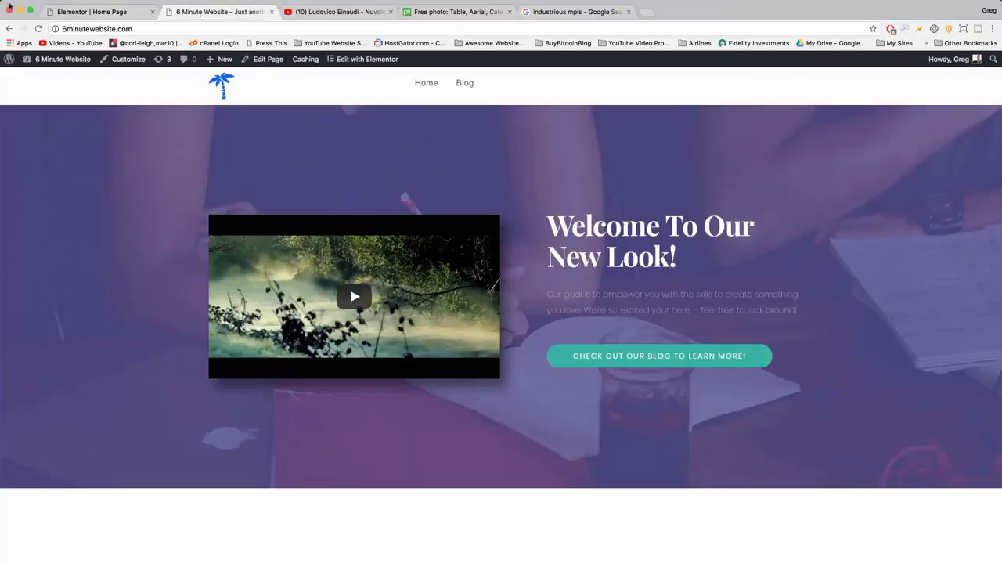
pyautogui.click(39, 28)
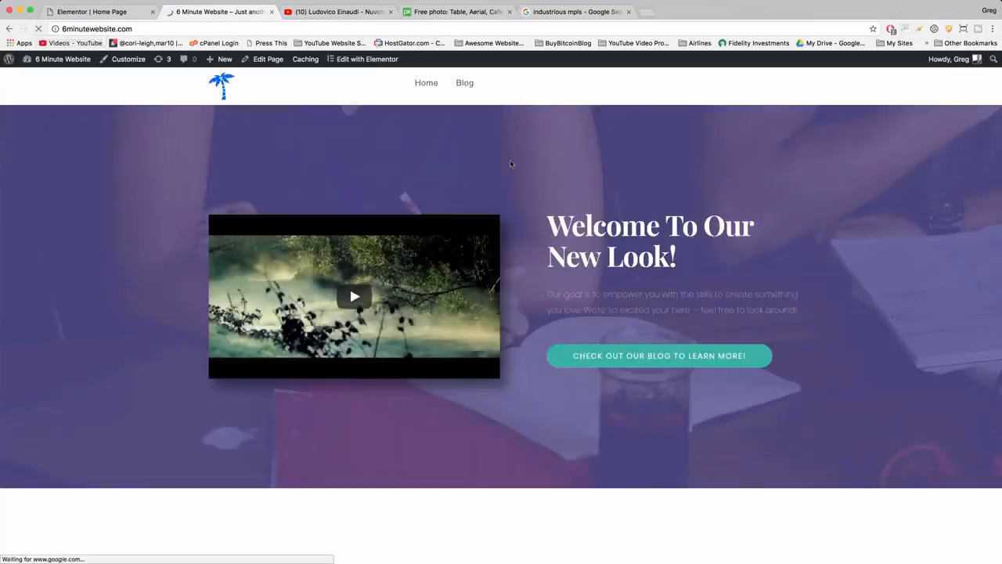
pyautogui.scroll(-5, 511, 163)
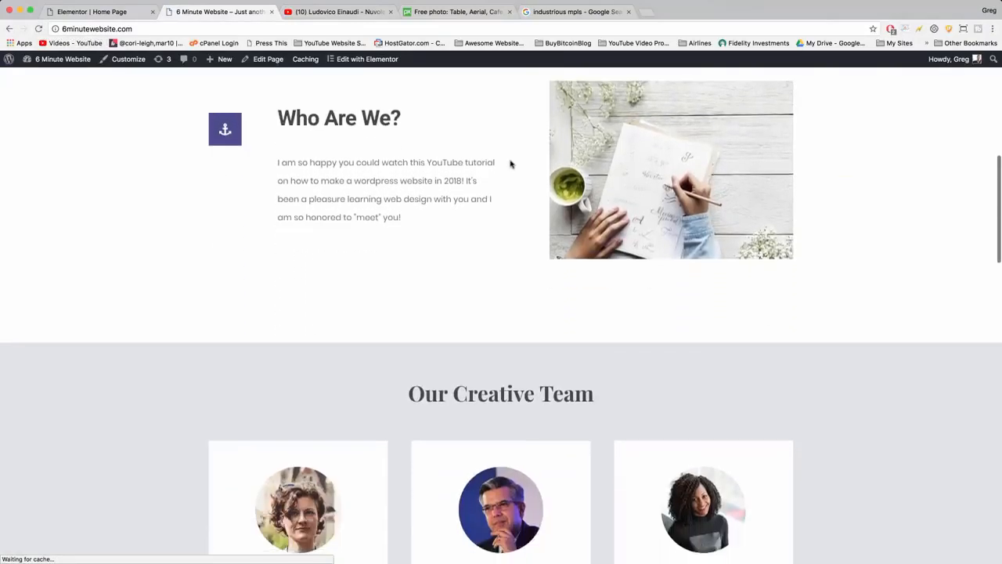
pyautogui.scroll(-6, 510, 163)
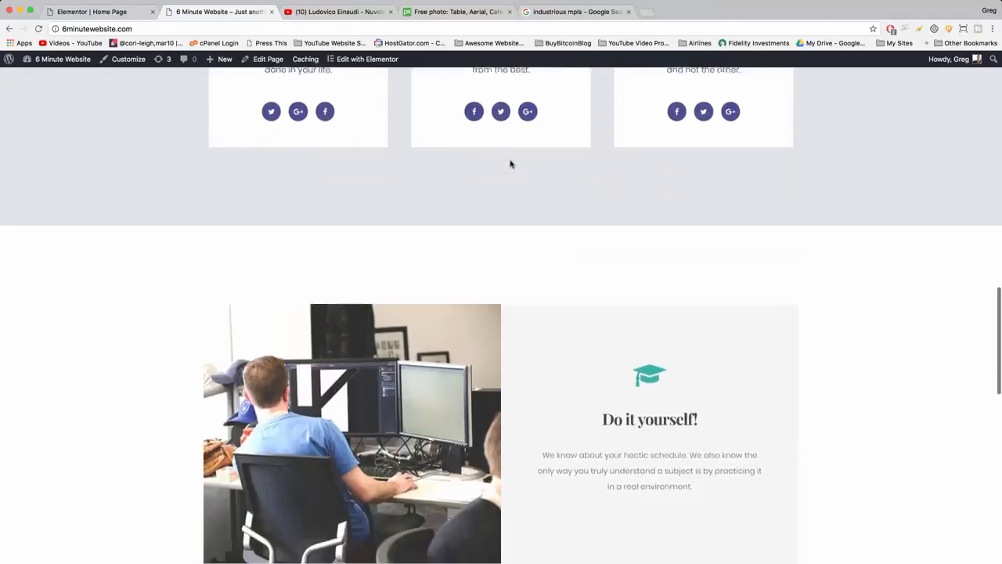
pyautogui.scroll(-8, 511, 164)
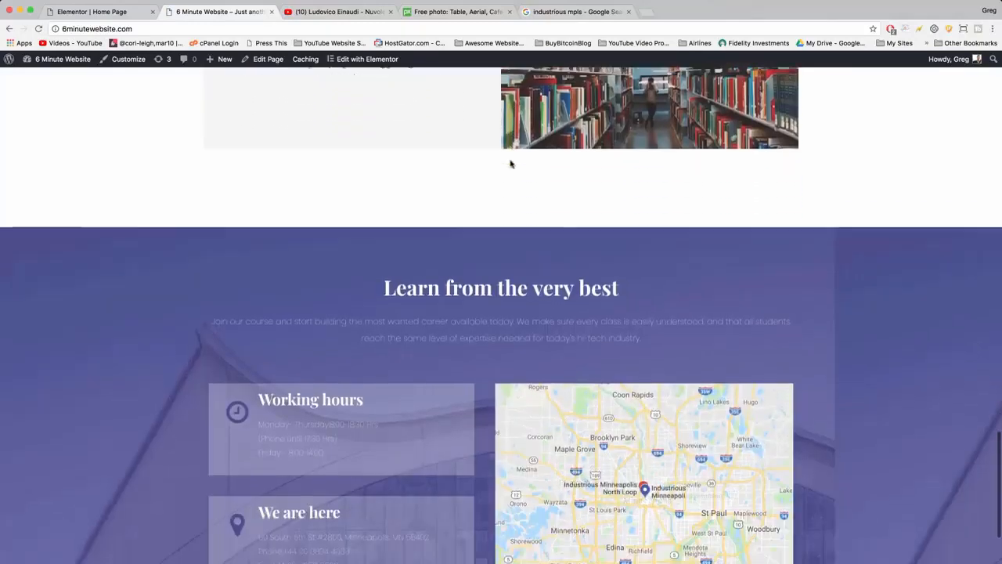
pyautogui.scroll(-3, 510, 163)
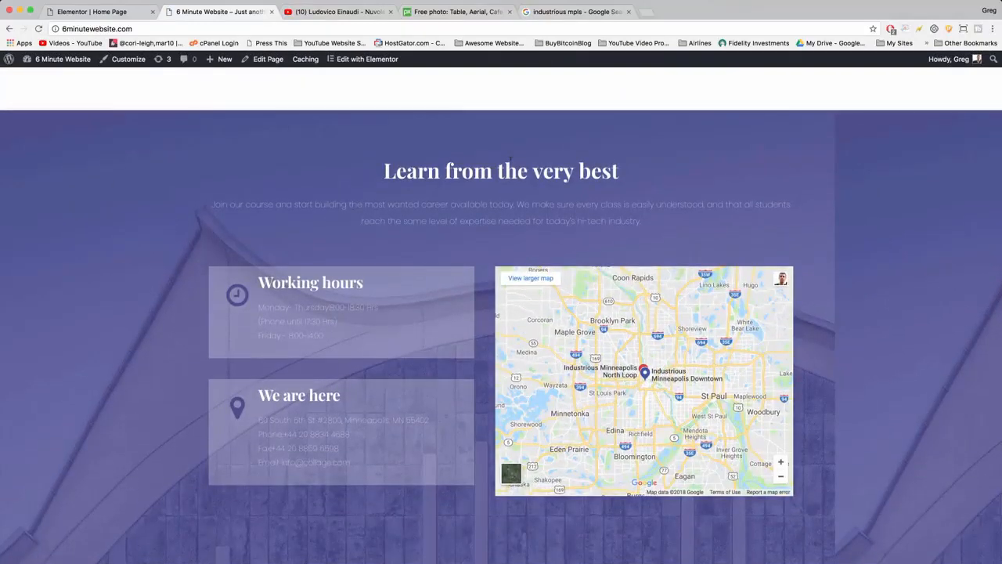
# Return to the Elementor editor, add a single-column section below the contact section and bring up the widget list.
pyautogui.click(94, 11)
pyautogui.scroll(-3, 453, 247)
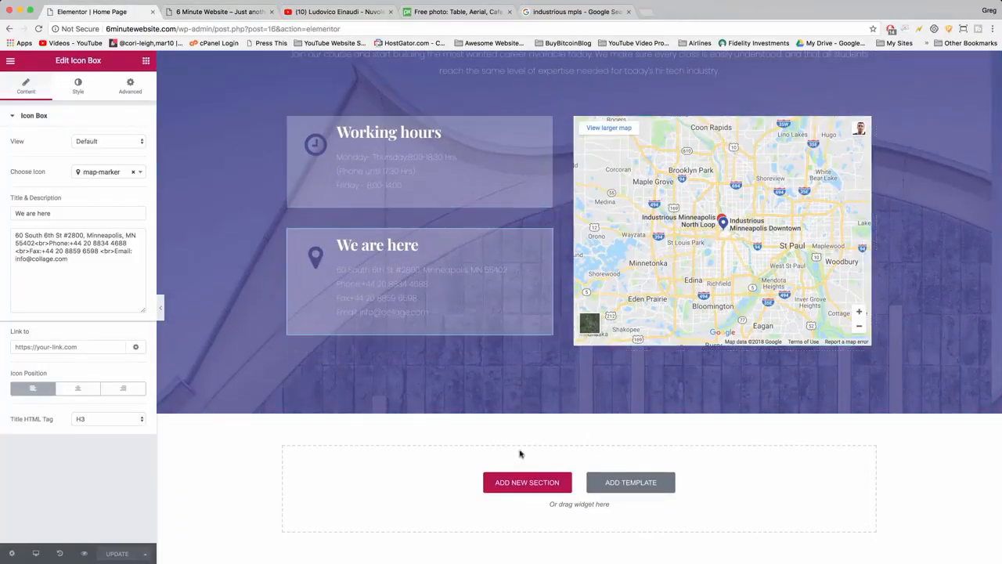
pyautogui.click(538, 487)
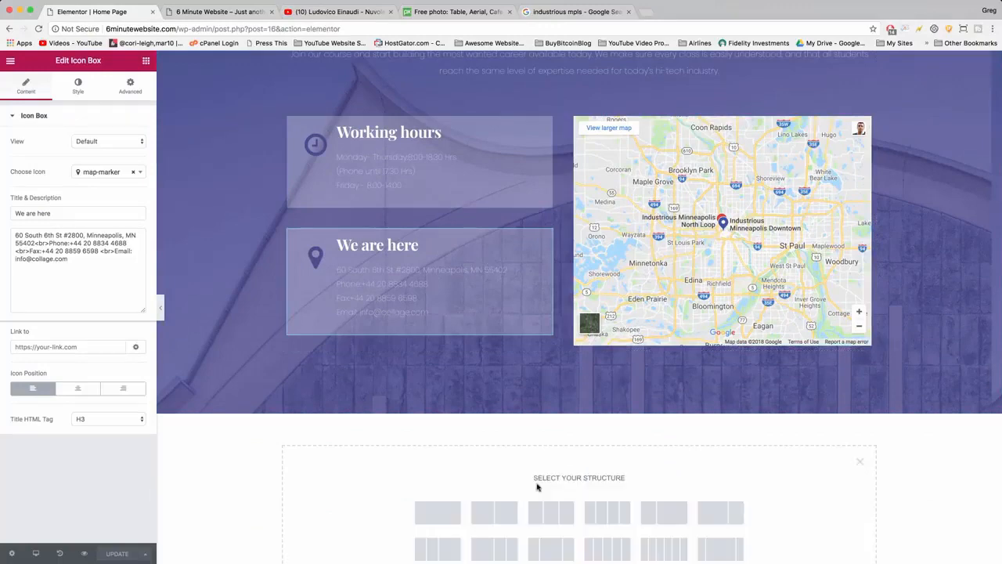
pyautogui.scroll(-2, 538, 487)
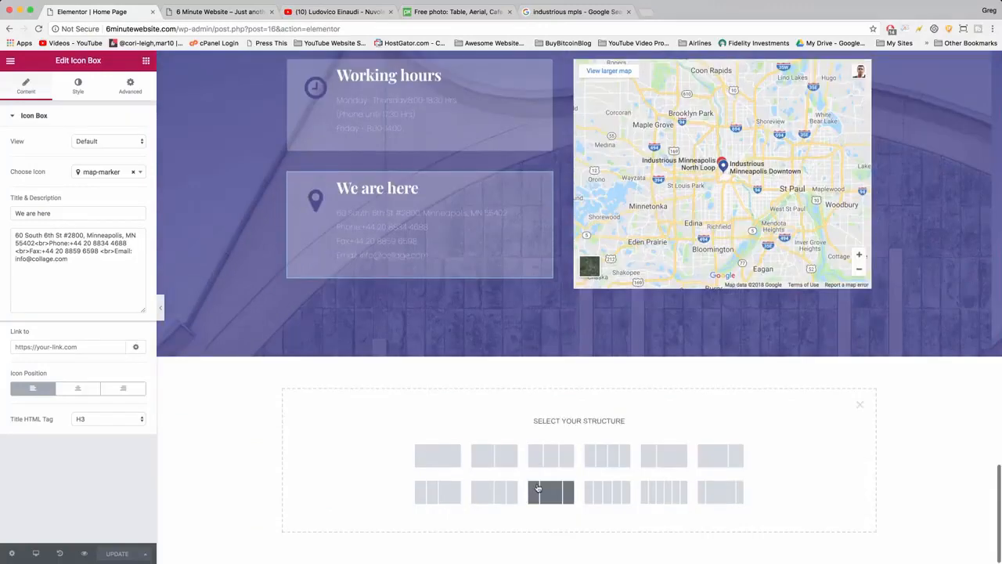
pyautogui.click(437, 456)
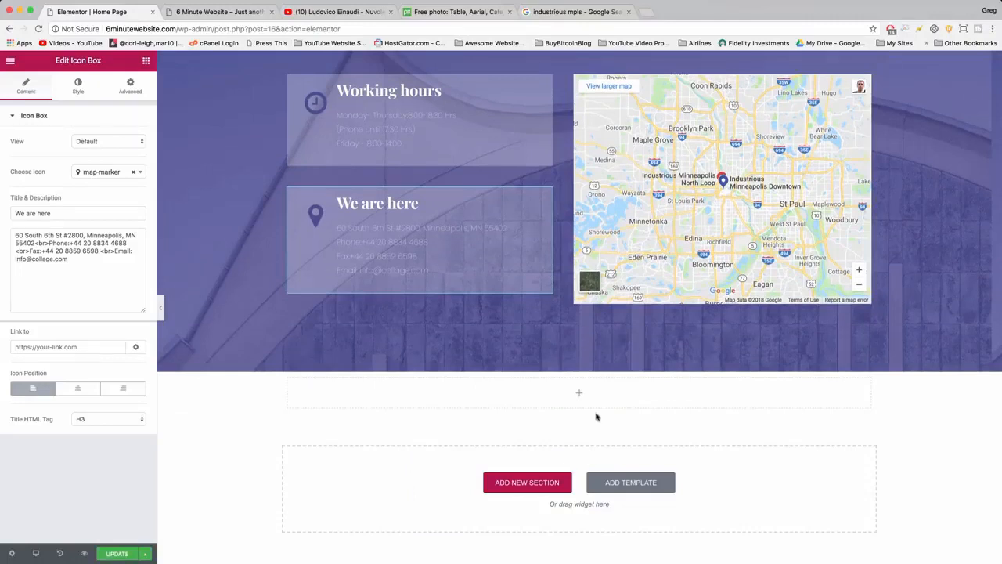
pyautogui.click(11, 62)
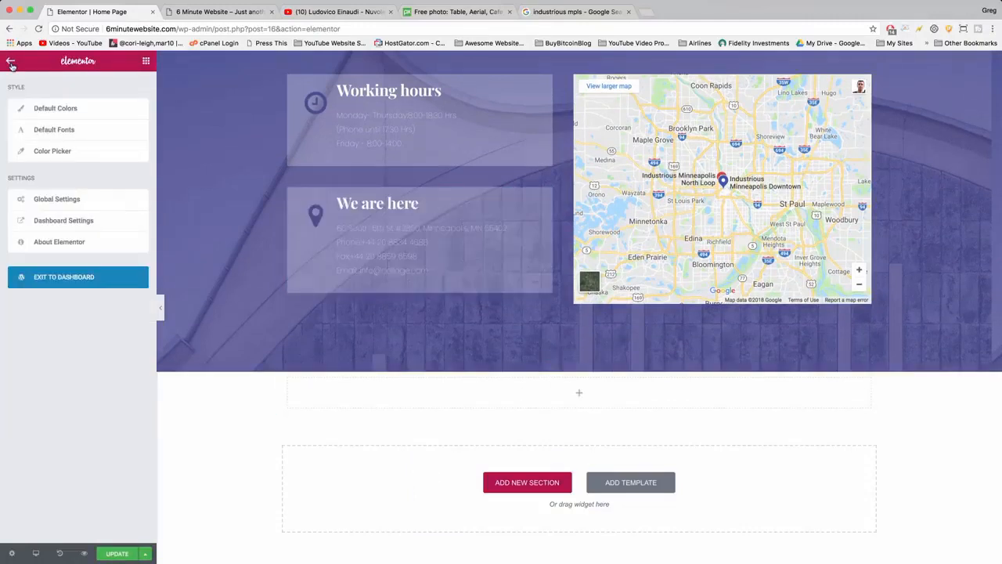
pyautogui.click(11, 62)
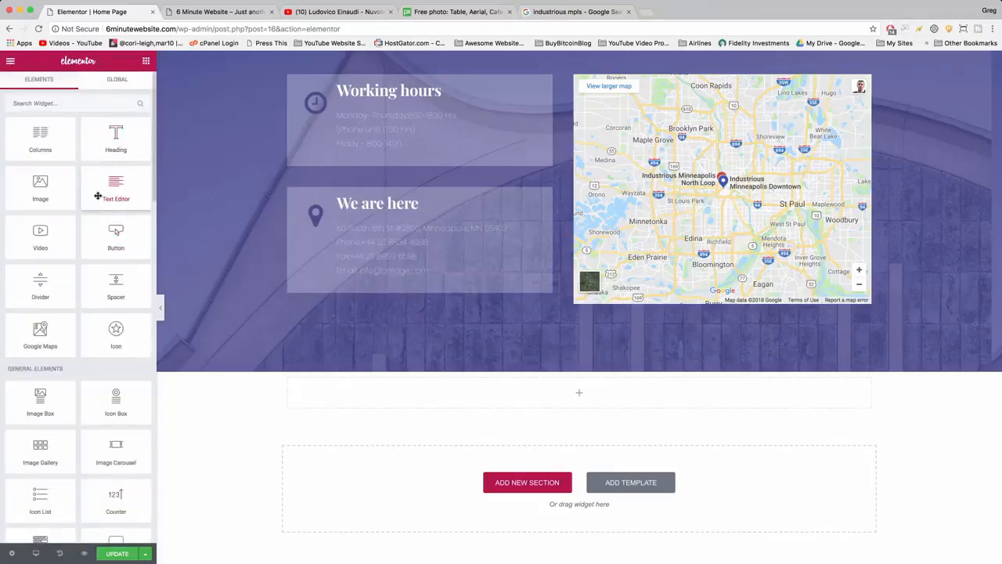
# Place a Text Editor widget in the new section below the contact section and clear its placeholder text.
pyautogui.moveTo(116, 182); pyautogui.dragTo(535, 398)
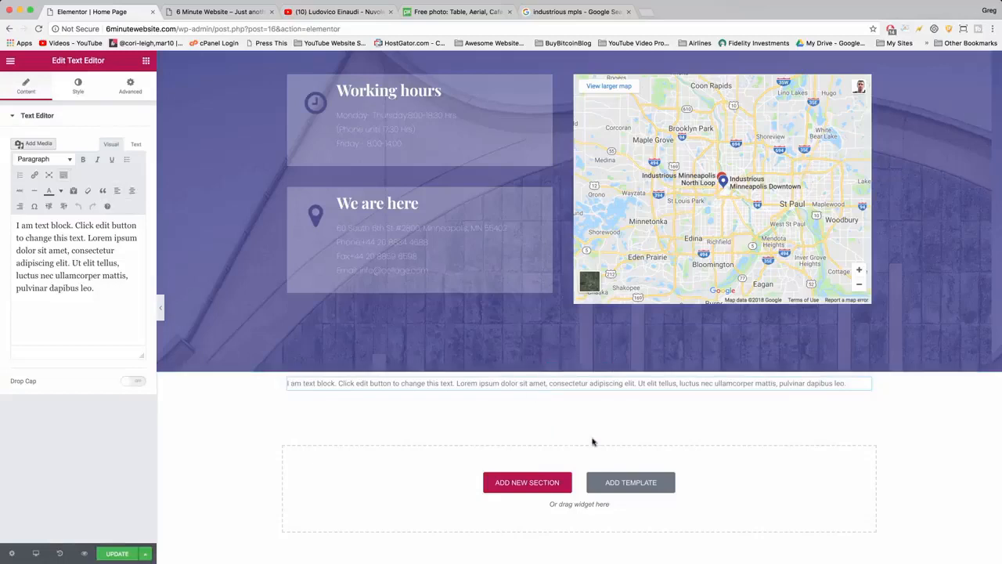
pyautogui.scroll(4, 614, 442)
pyautogui.scroll(-4, 614, 443)
pyautogui.moveTo(107, 288); pyautogui.dragTo(14, 224)
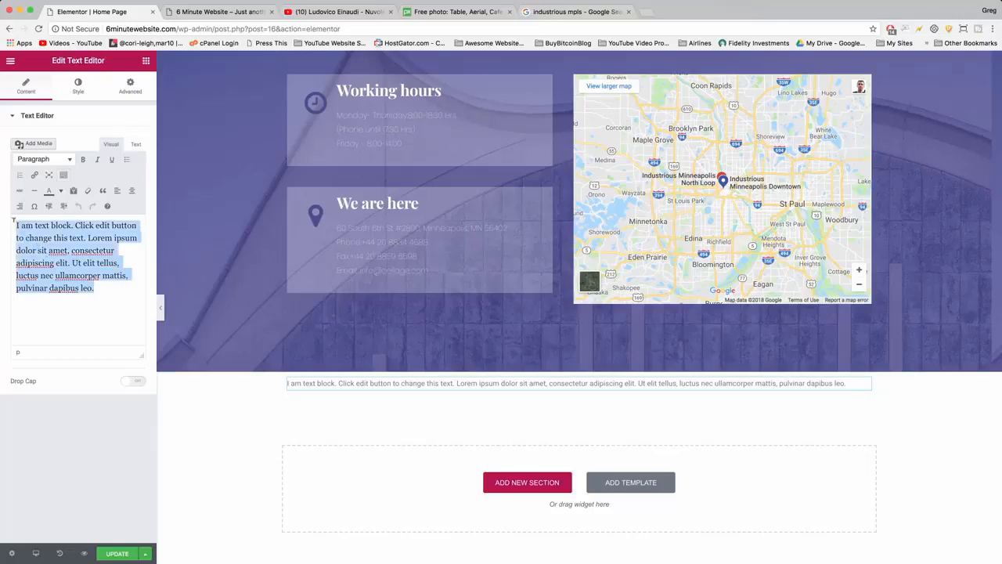
pyautogui.press('BackSpace')
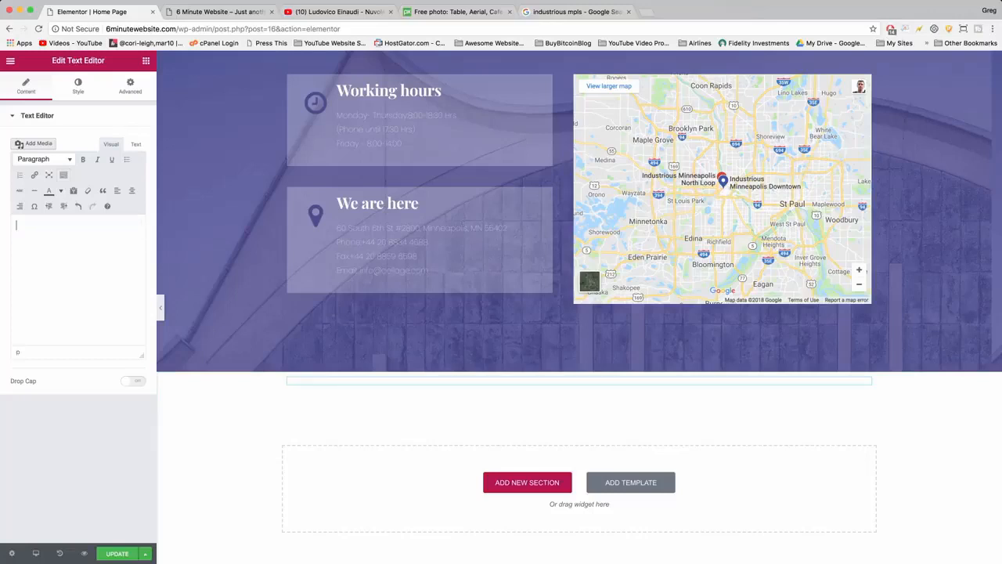
# Enter "Copyright 2018 DearBlogger Inc. All Rights Reserved" as the text of the new text block.
pyautogui.write('Copyright')
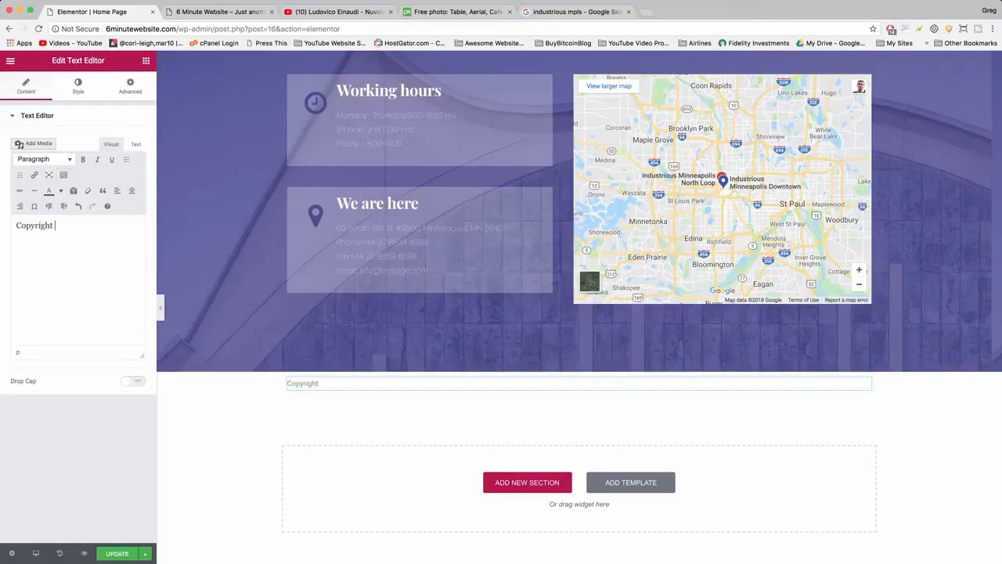
pyautogui.write(' 2018 DearBlogger')
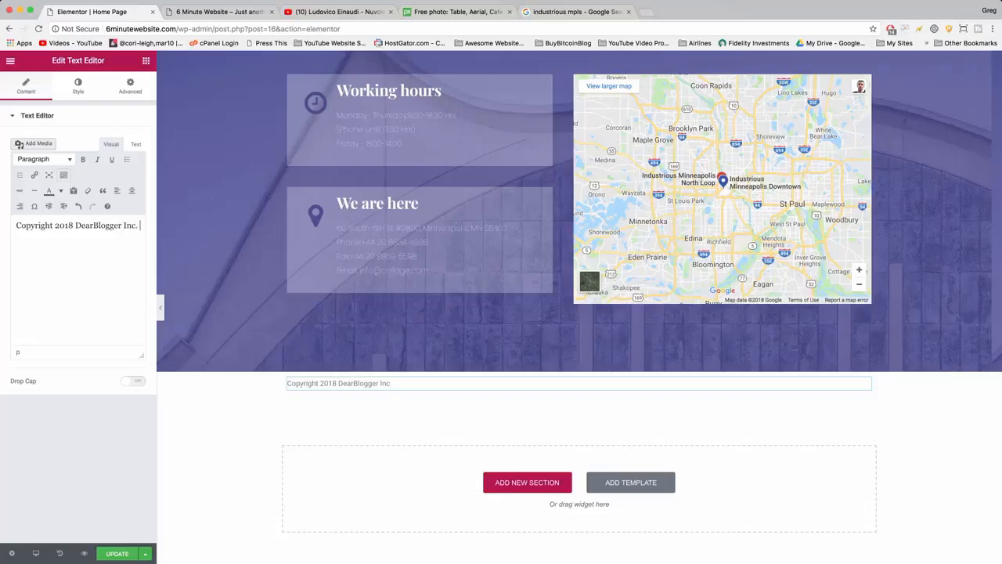
pyautogui.write('Inc. All Rights Reserved |')
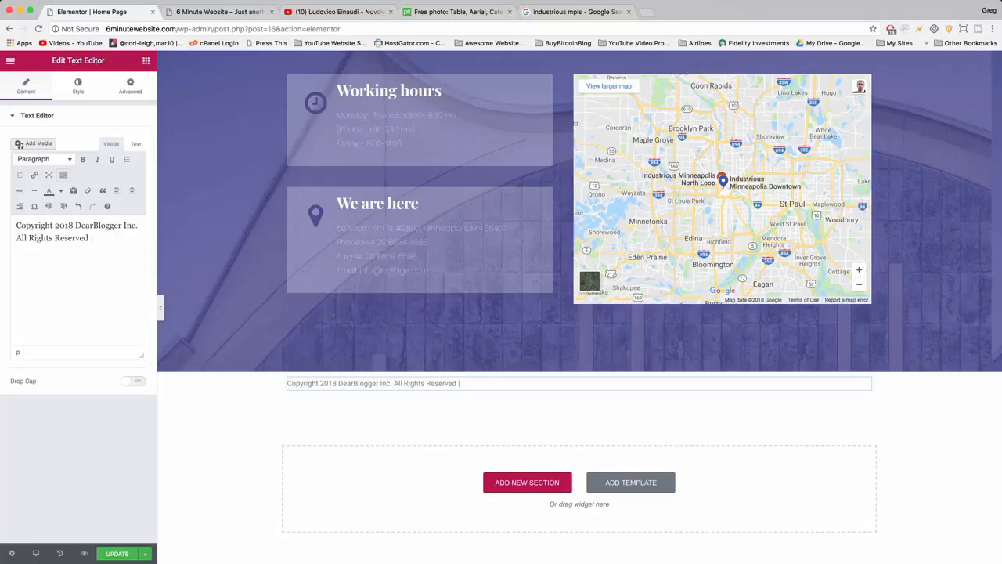
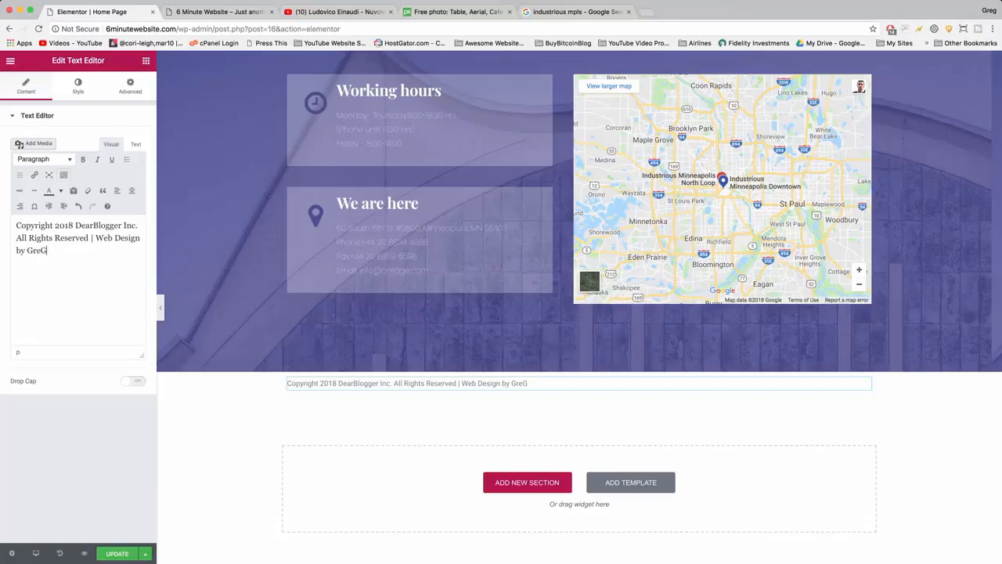
# Try adding a "| Web Design by" credit with the designer's name after the copyright text, and delete the name again.
pyautogui.moveTo(80, 248); pyautogui.dragTo(29, 250)
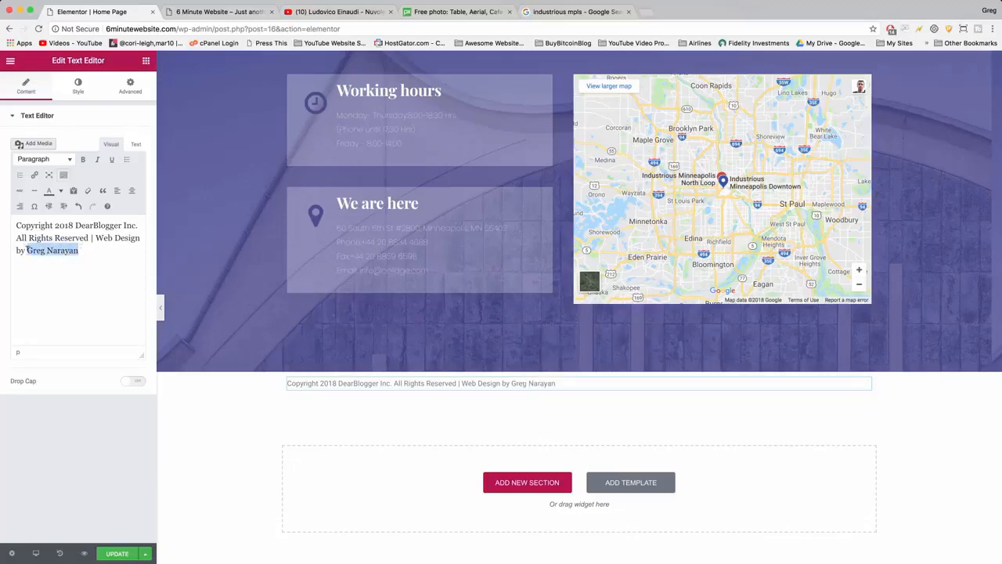
pyautogui.press('BackSpace')
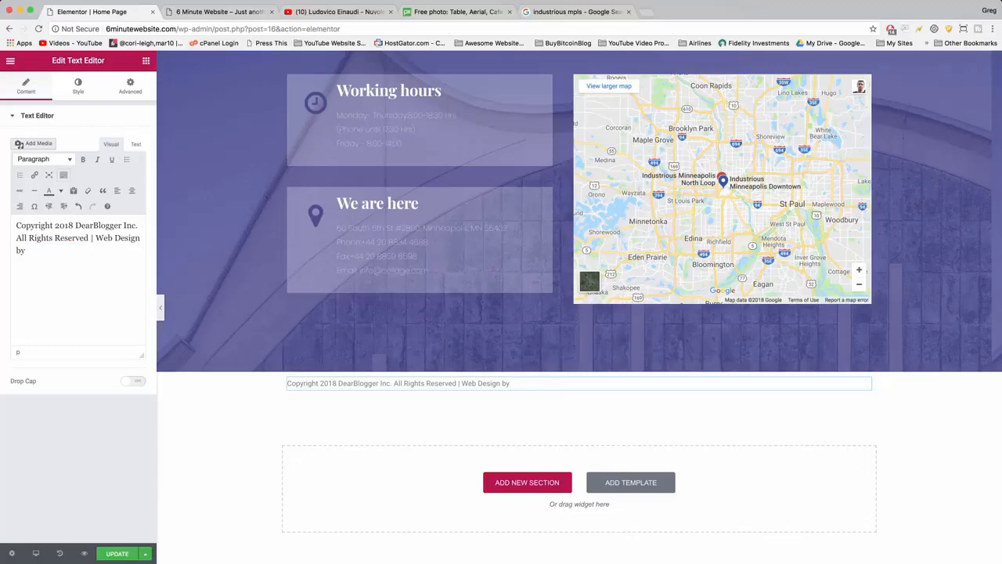
# Try "Images from Pixabay" as the credit with a link on "Pixabay", and remove the credit after "All Rights Reserved".
pyautogui.write('Images from Pi')
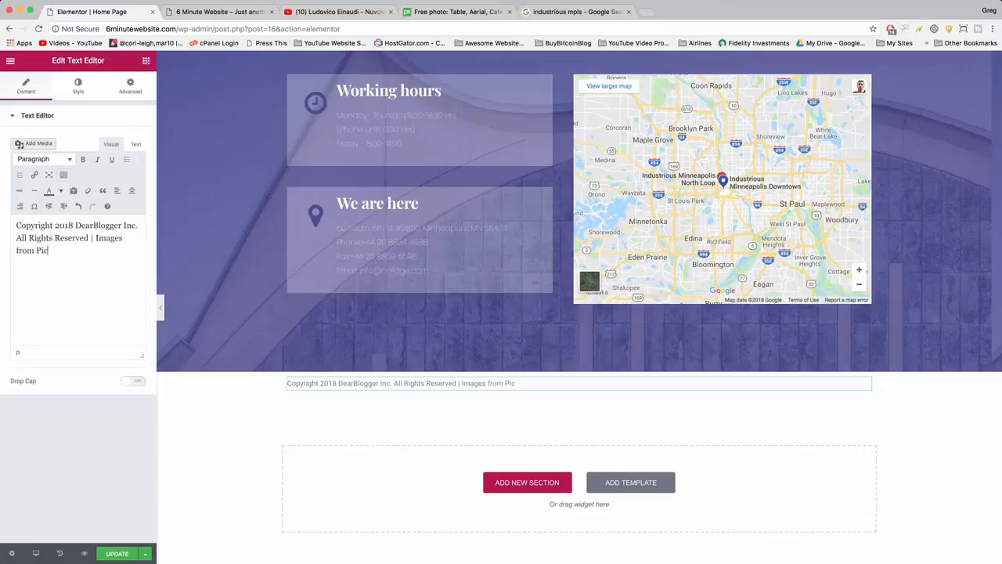
pyautogui.write('xabay')
pyautogui.moveTo(37, 250); pyautogui.dragTo(66, 251)
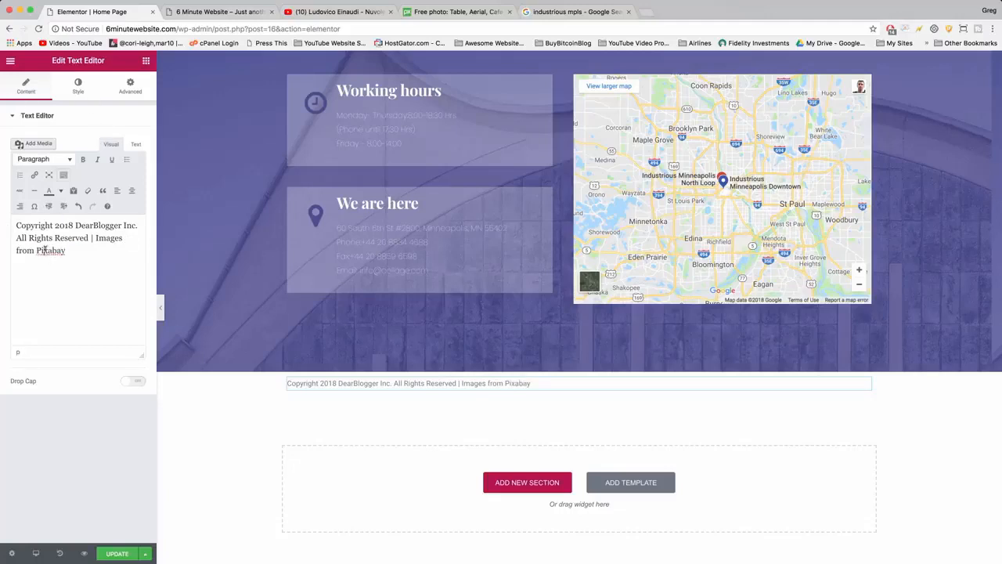
pyautogui.click(34, 176)
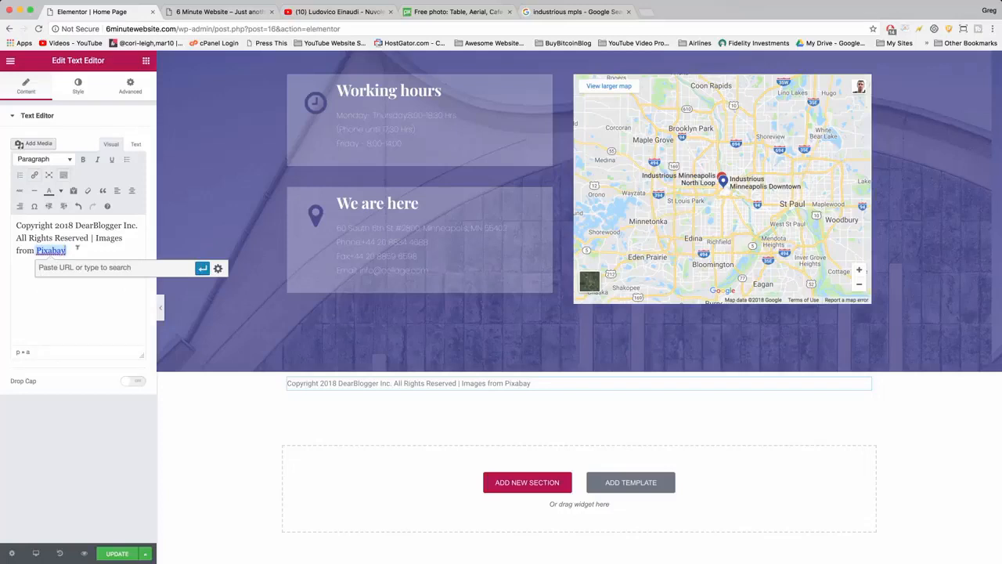
pyautogui.moveTo(77, 248); pyautogui.dragTo(97, 237)
pyautogui.write('I')
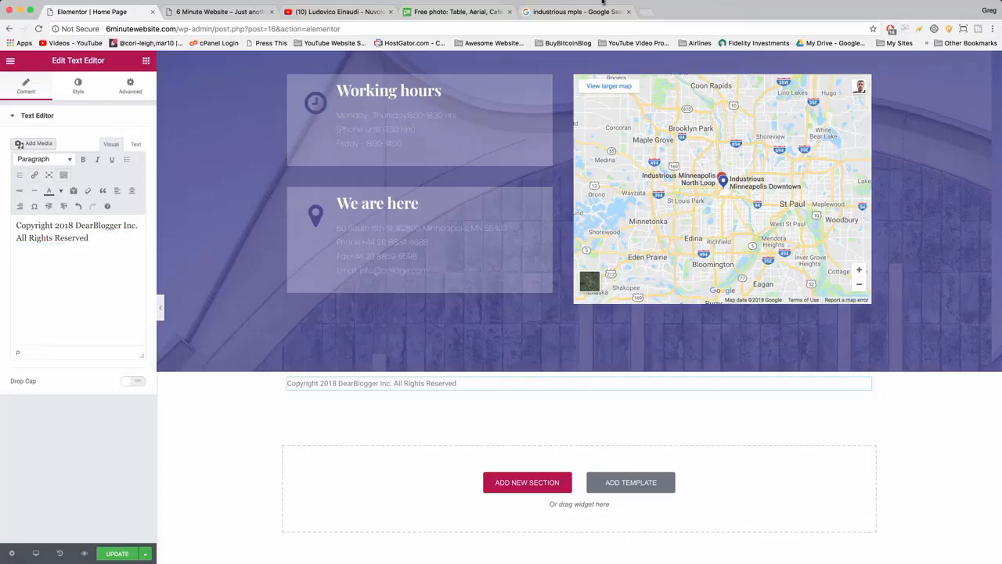
# Search Google for "copyright symbol" in a new browser tab and copy the © character from the results.
pyautogui.click(647, 12)
pyautogui.write('copyr')
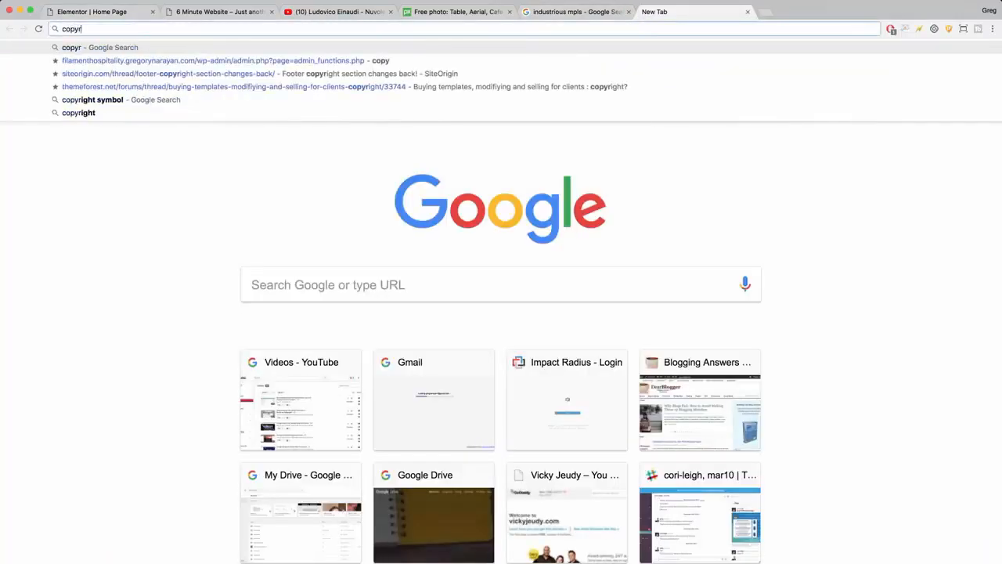
pyautogui.write('ight symbol')
pyautogui.press('Return')
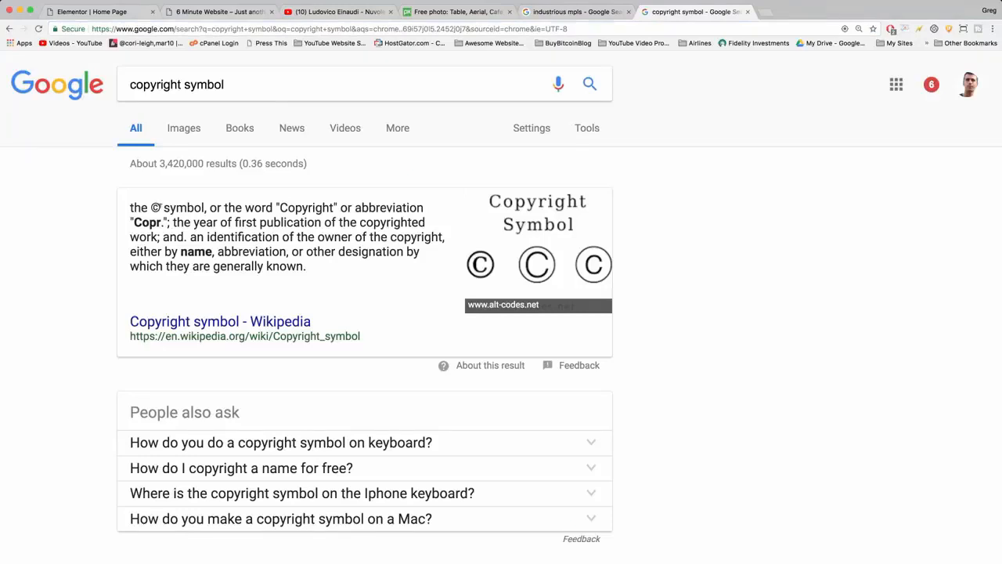
pyautogui.doubleClick(155, 207)
pyautogui.rightClick(155, 208)
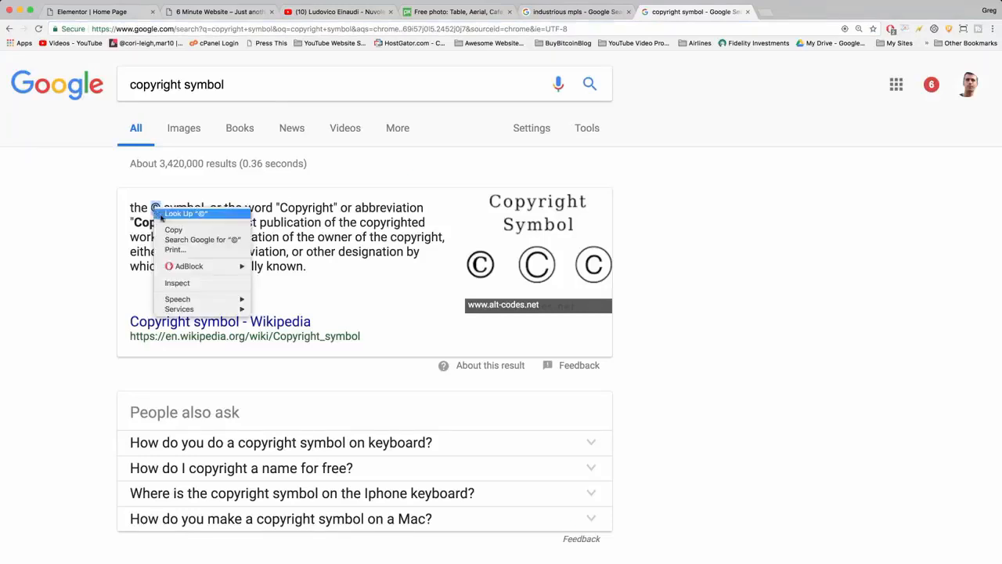
pyautogui.click(174, 225)
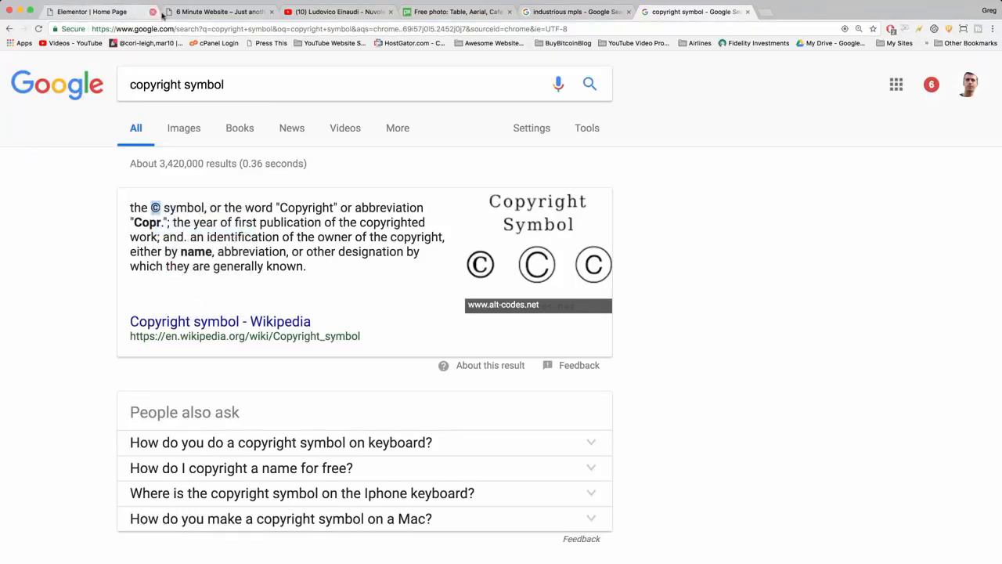
# Return to the Elementor editor and insert the copied © between "Copyright" and "2018" in the text block.
pyautogui.click(117, 12)
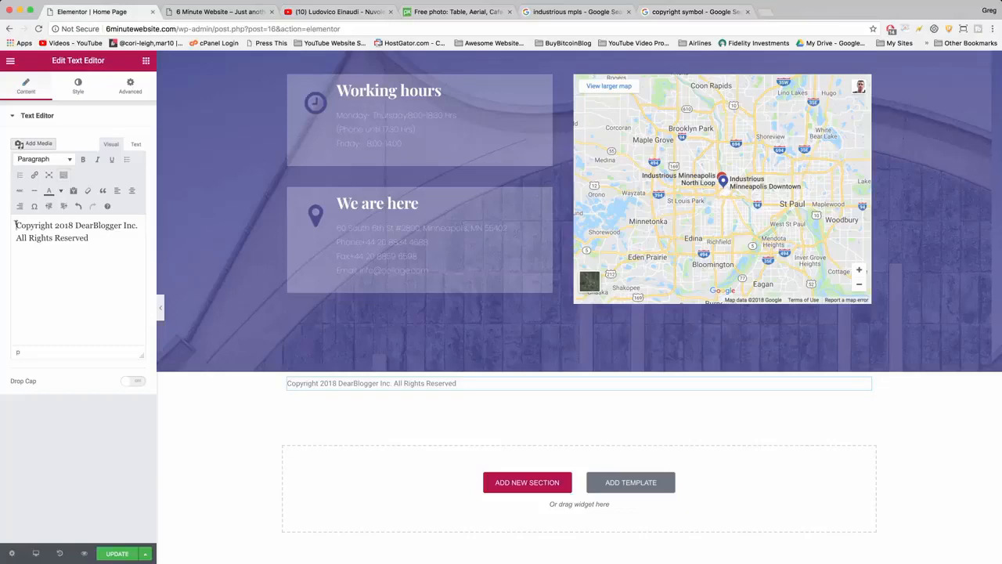
pyautogui.click(53, 225)
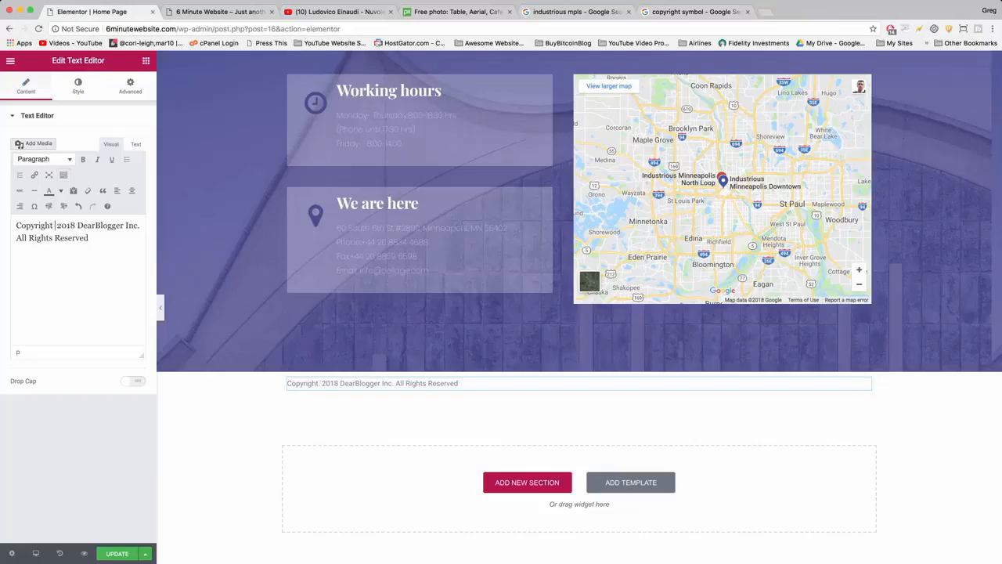
pyautogui.press('super+v')
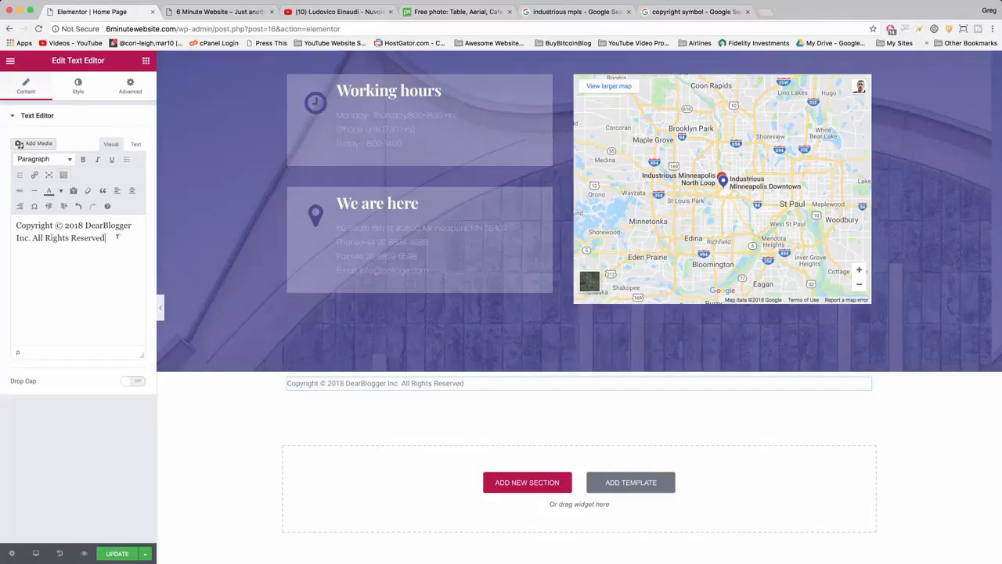
# Update the page and reload the live site to check the copyright line below the contact section.
pyautogui.click(121, 553)
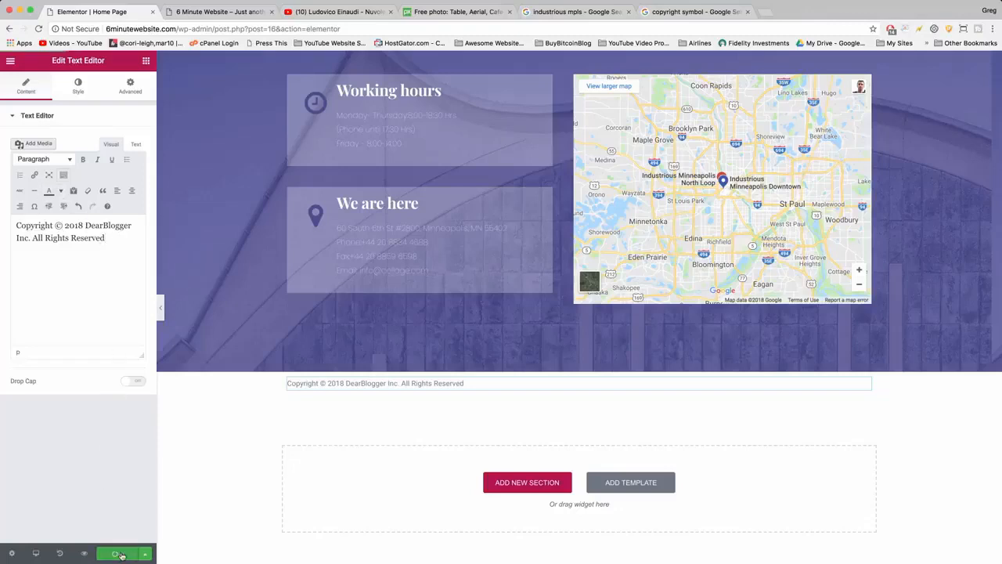
pyautogui.click(208, 12)
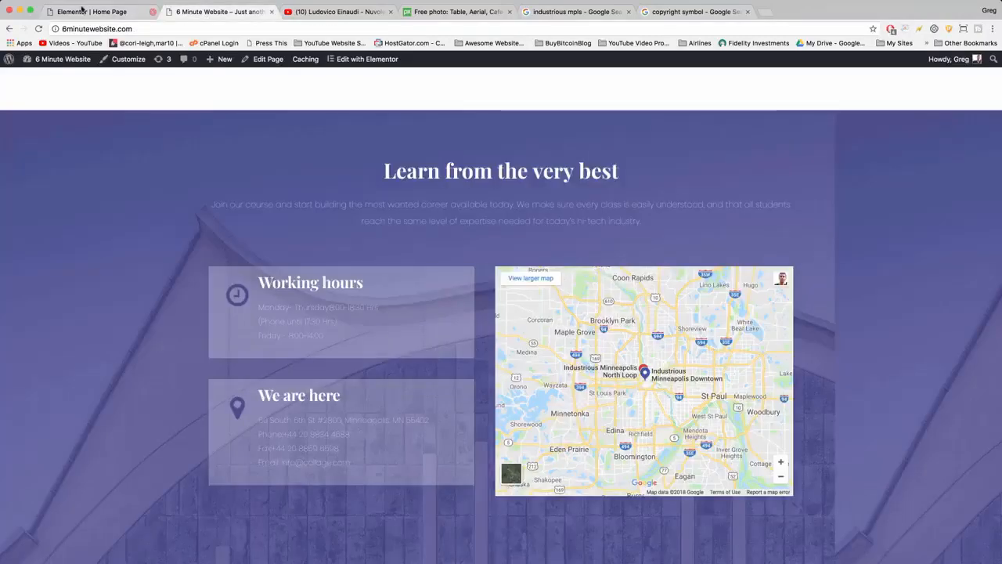
pyautogui.click(38, 28)
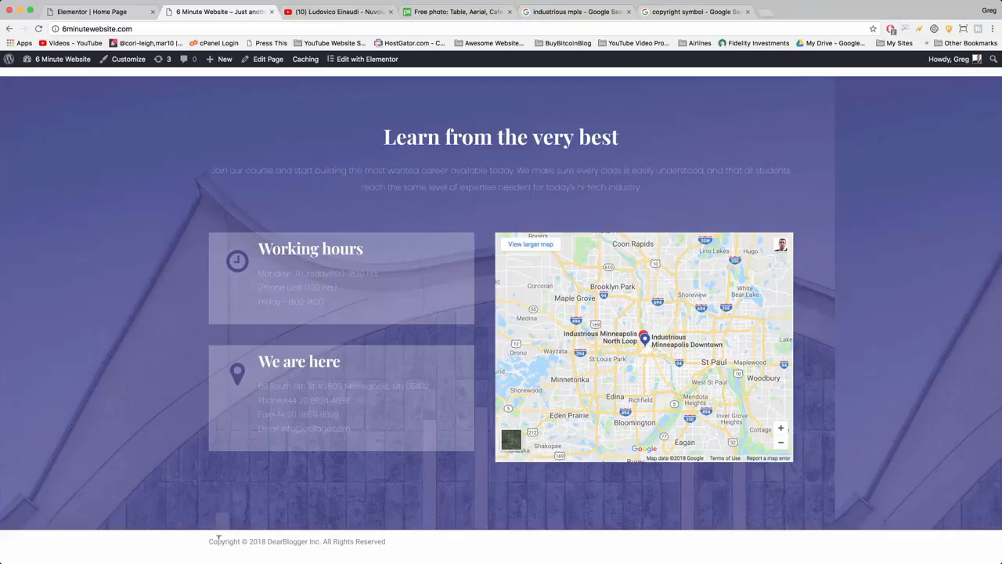
# In the Elementor editor, set the copyright column's padding to 20 px top, right and left and 0 bottom, with the values unlinked.
pyautogui.click(93, 12)
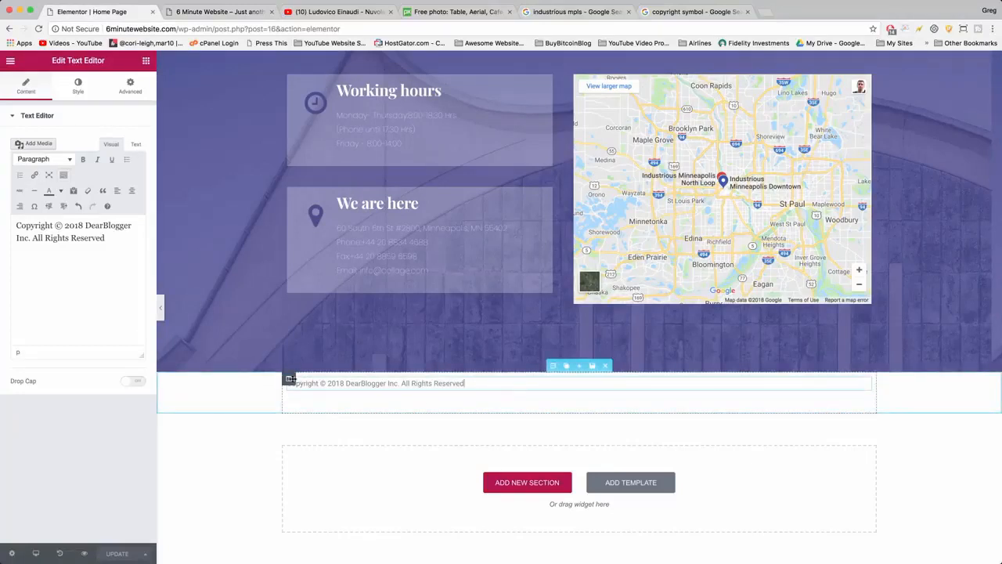
pyautogui.click(288, 379)
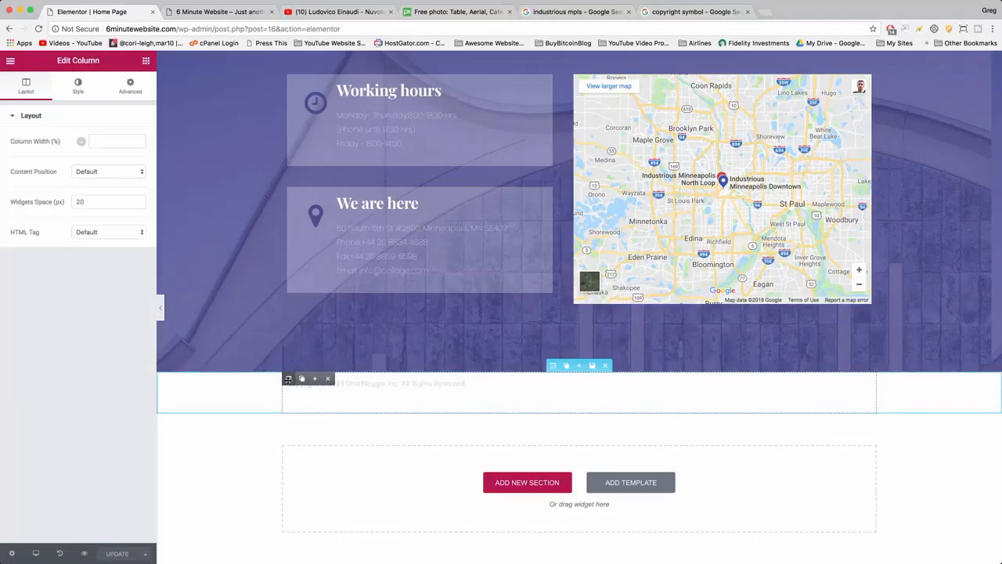
pyautogui.click(131, 92)
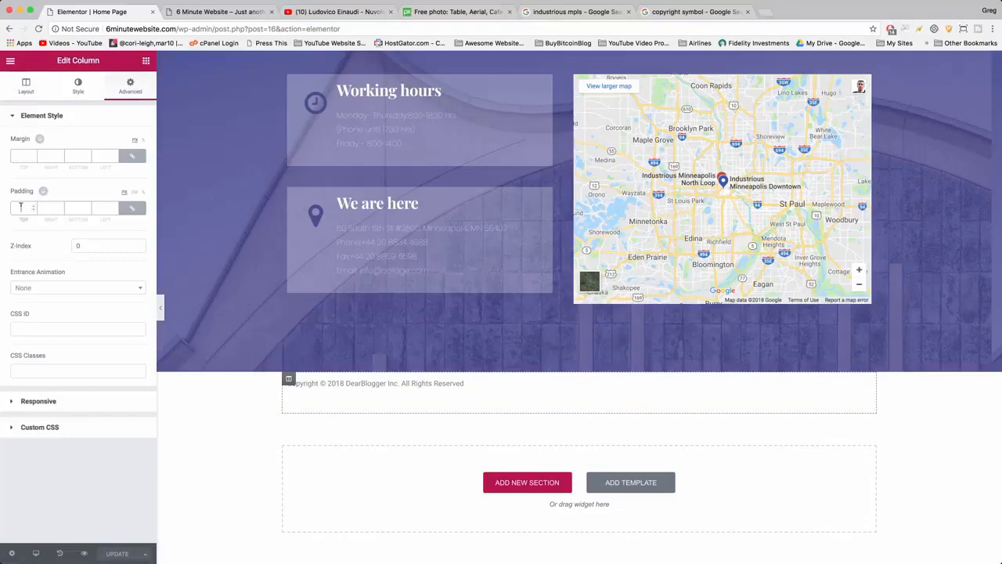
pyautogui.click(21, 207)
pyautogui.write('2')
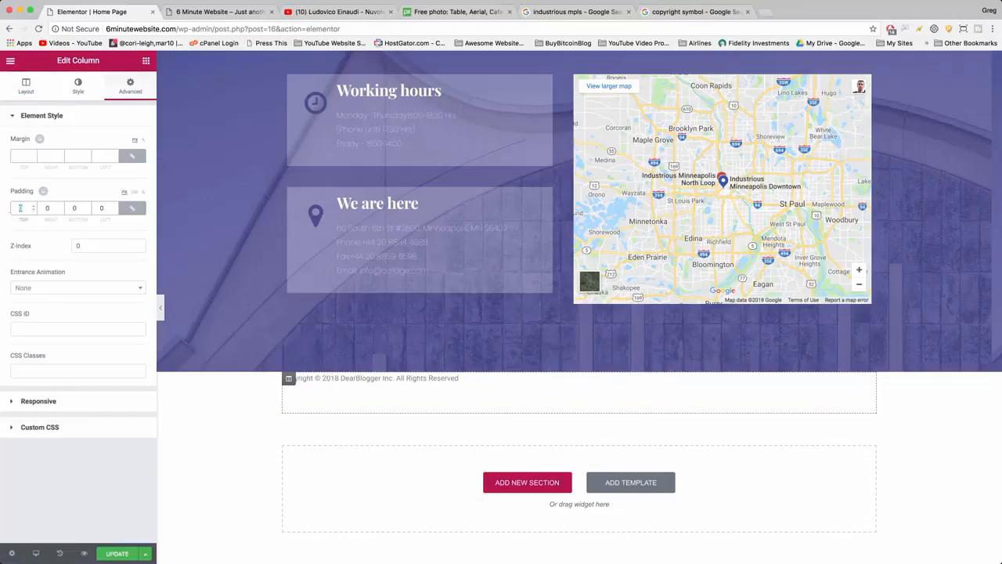
pyautogui.write('0')
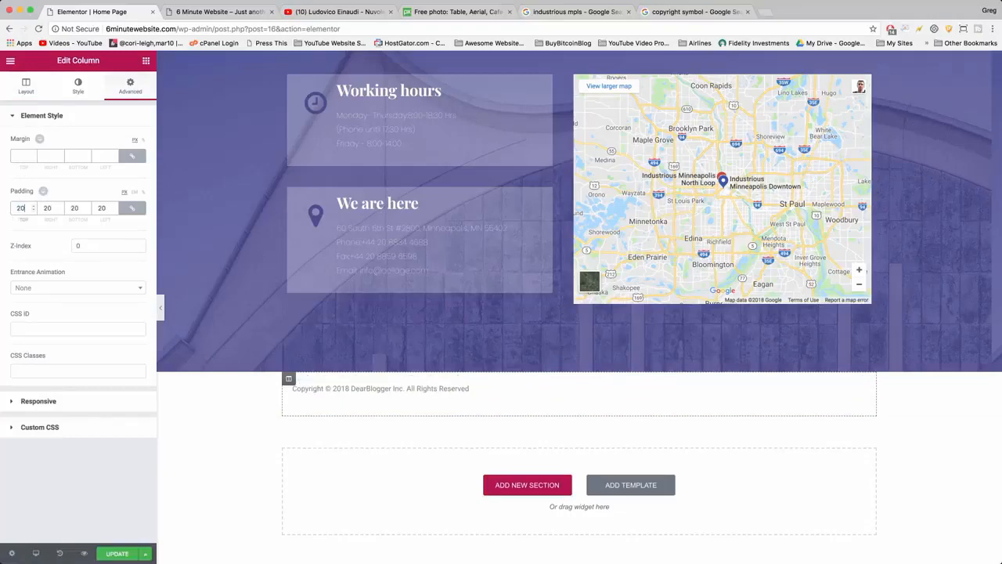
pyautogui.click(133, 207)
pyautogui.write('0')
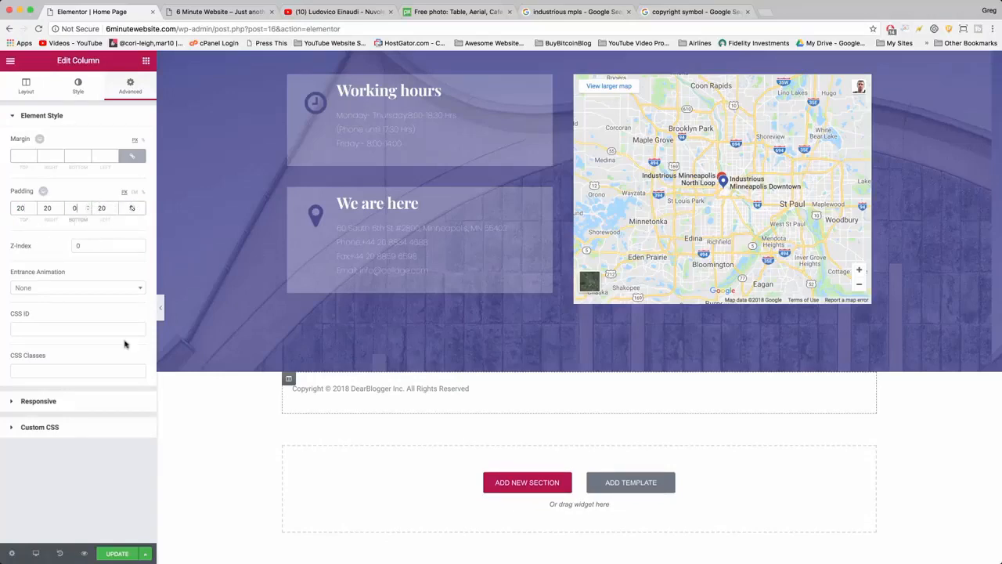
# Update the page with the new column padding and reload the live site to check the copyright line's spacing.
pyautogui.click(111, 554)
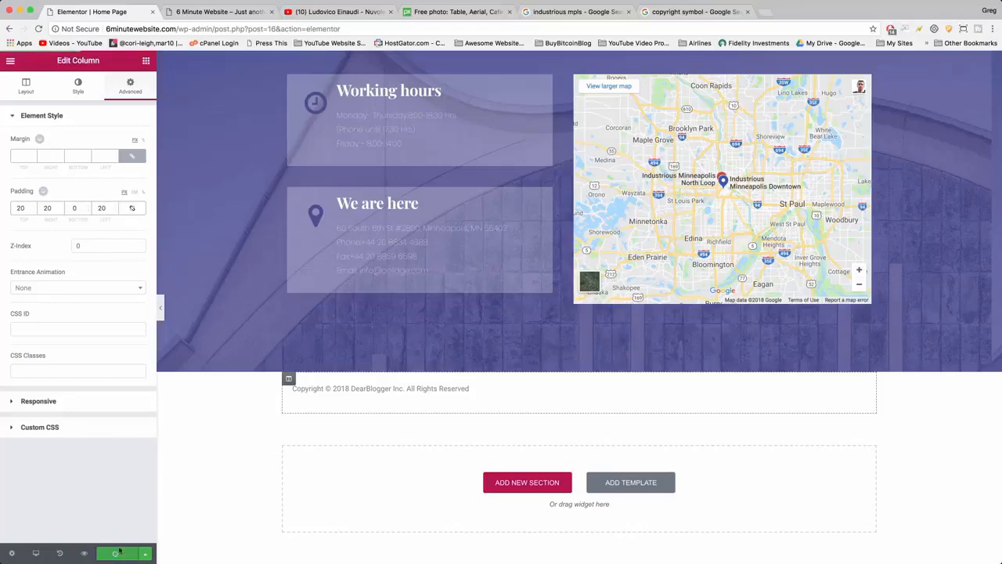
pyautogui.click(212, 12)
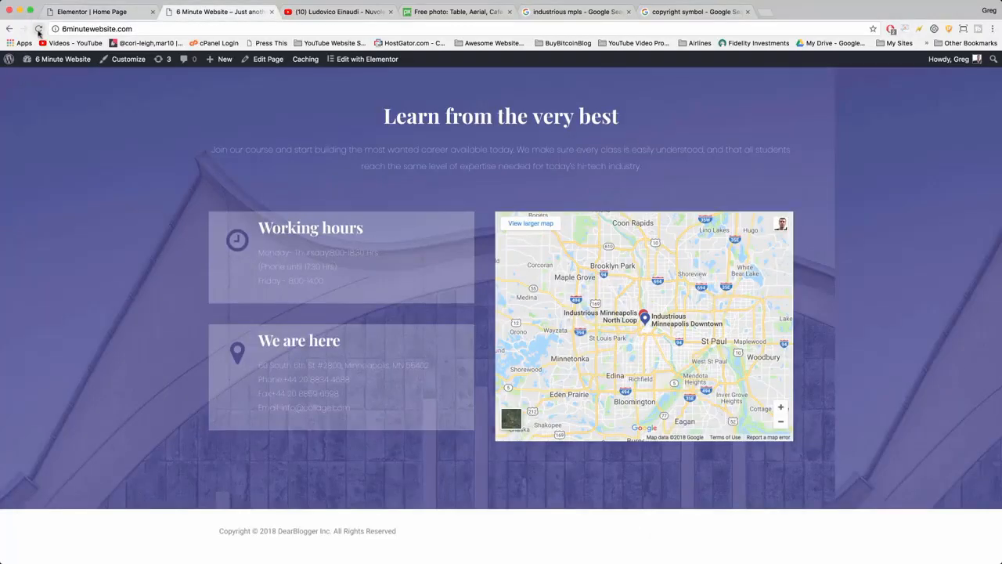
pyautogui.click(37, 29)
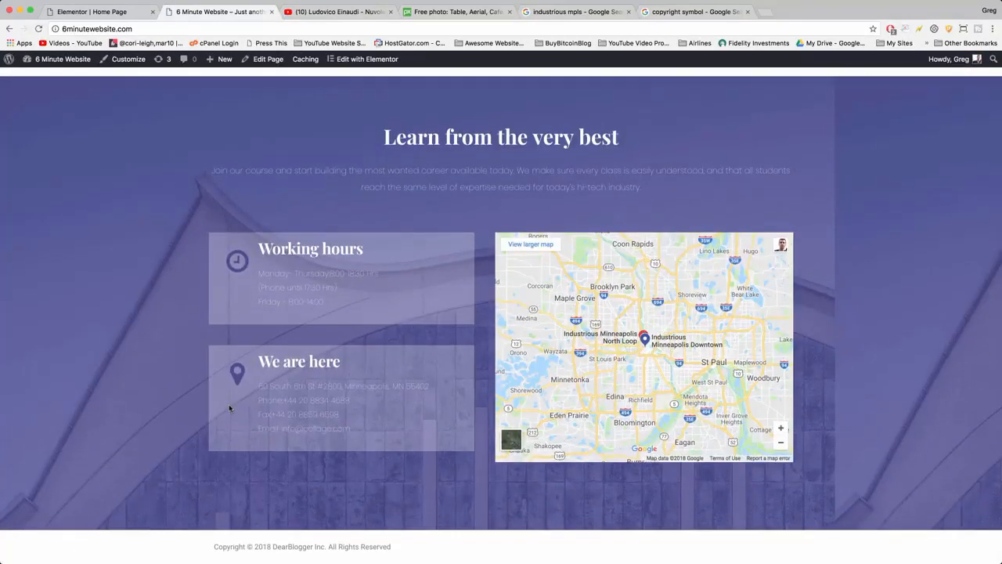
# Open the Blog page of the live site and go to the WordPress widget management page.
pyautogui.scroll(20, 437, 552)
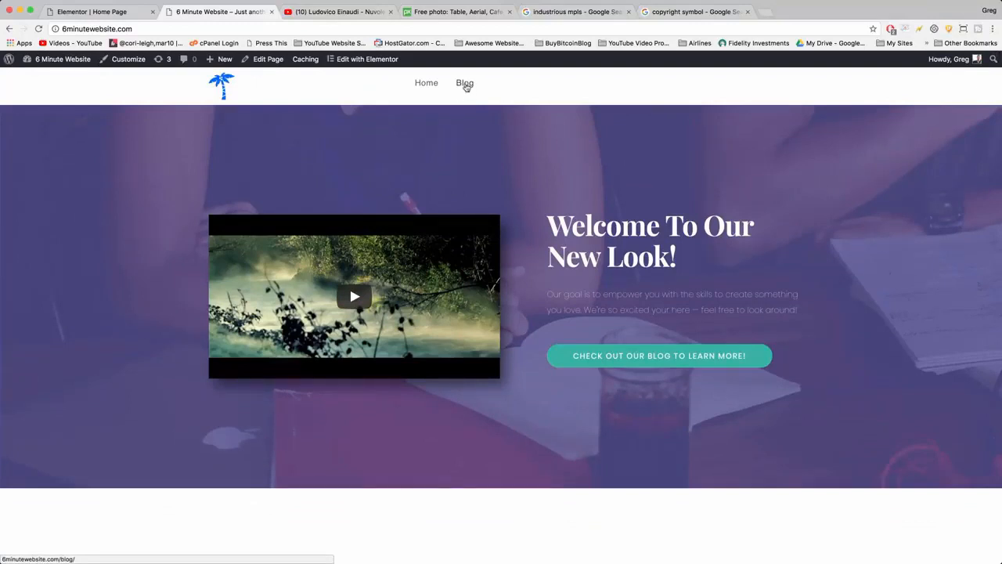
pyautogui.click(470, 88)
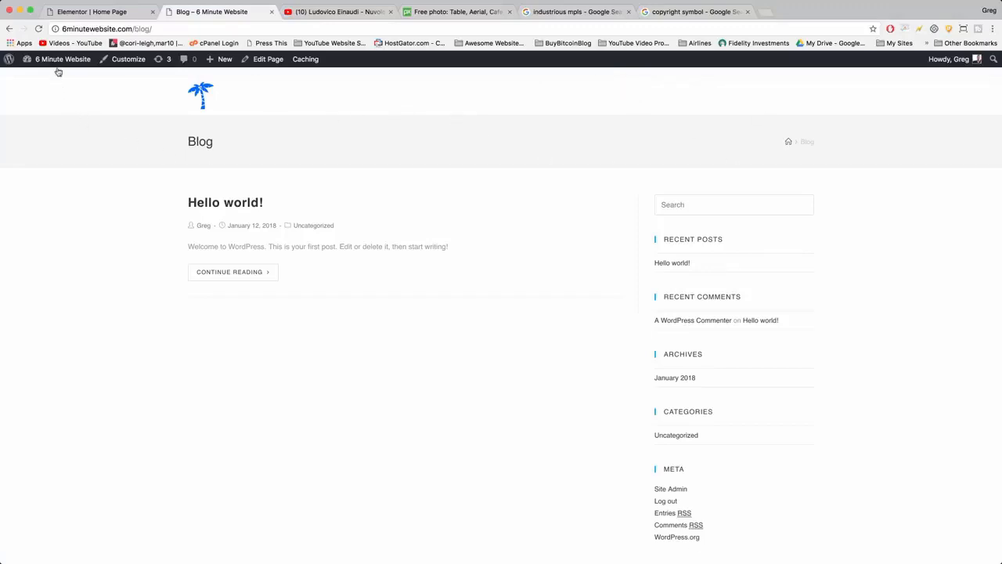
pyautogui.moveTo(60, 63)
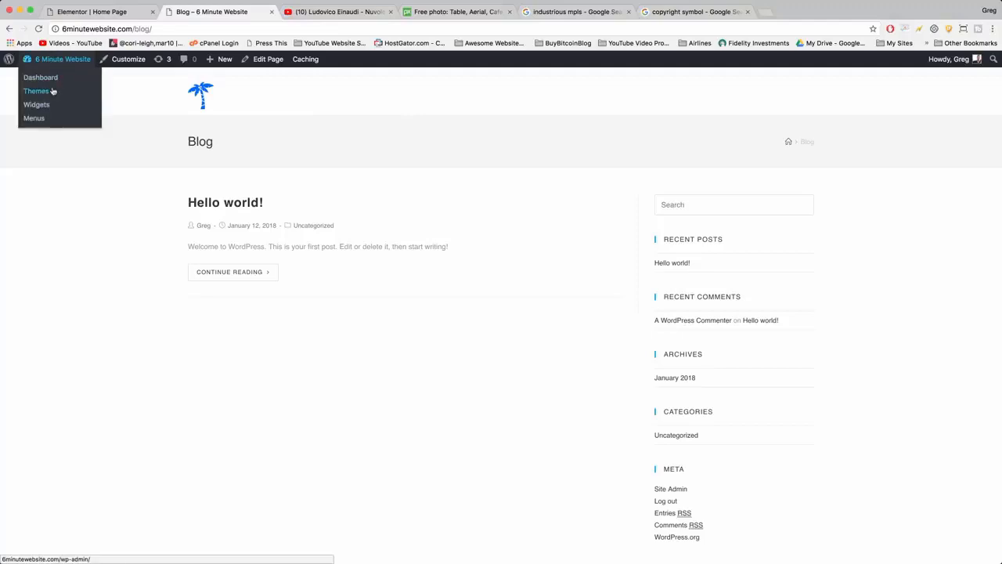
pyautogui.click(40, 108)
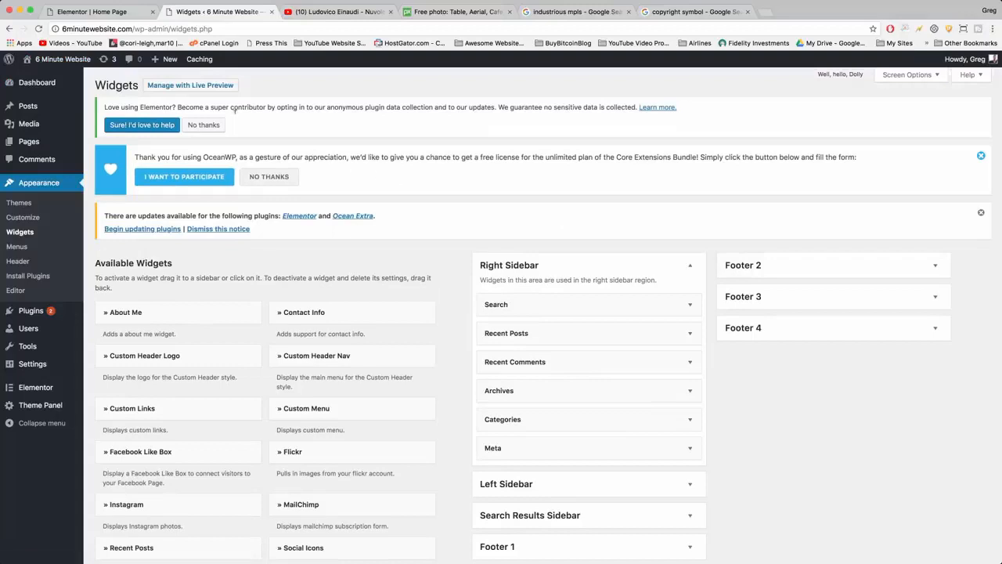
# Open the live blog page in a separate browser tab for comparison and return to the Widgets page.
pyautogui.rightClick(67, 59)
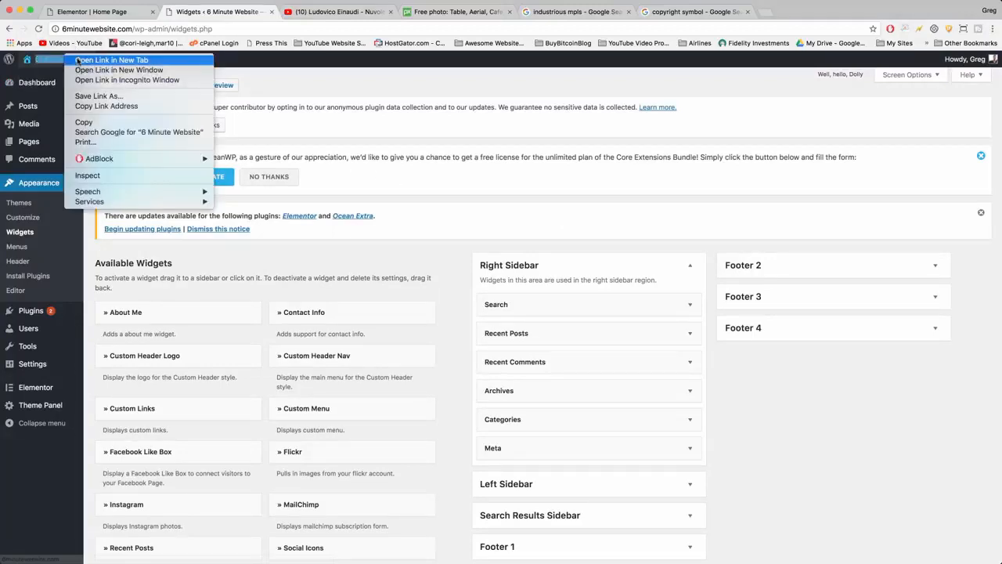
pyautogui.click(94, 65)
pyautogui.click(325, 10)
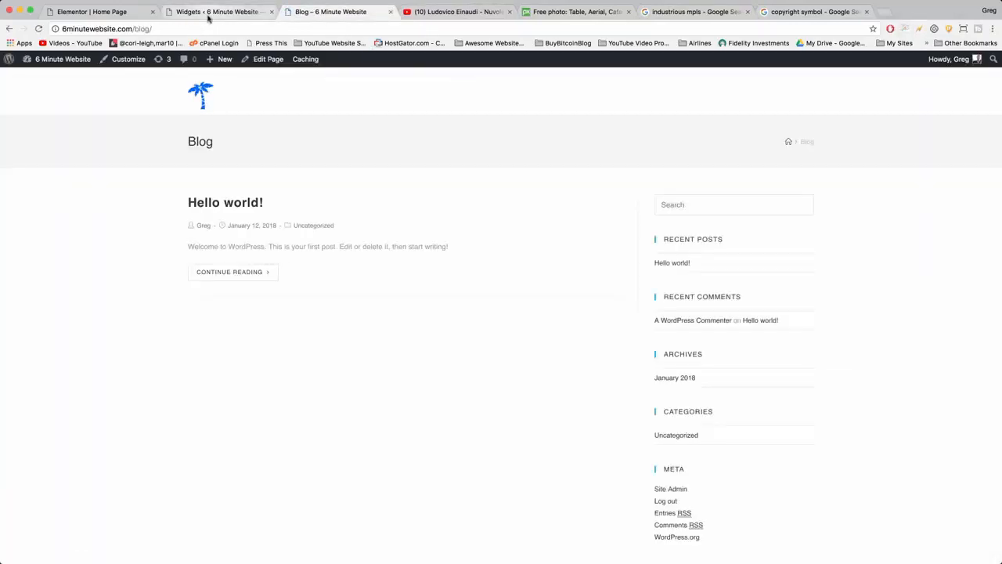
pyautogui.click(209, 19)
# Delete the Recent Posts, Archives, Recent Comments and Meta widgets from the Right Sidebar and reload the blog page to check its sidebar.
pyautogui.scroll(-3, 680, 263)
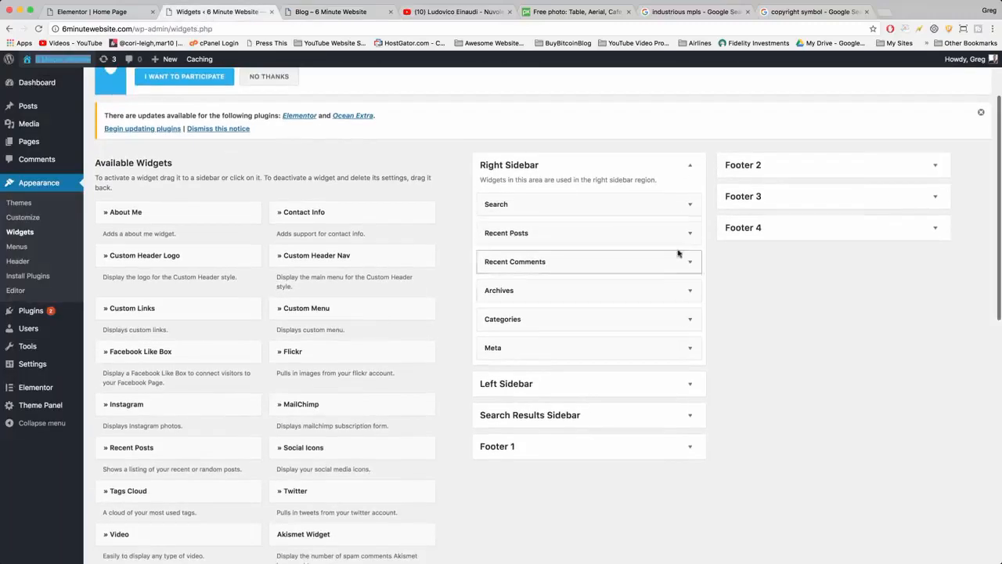
pyautogui.click(690, 232)
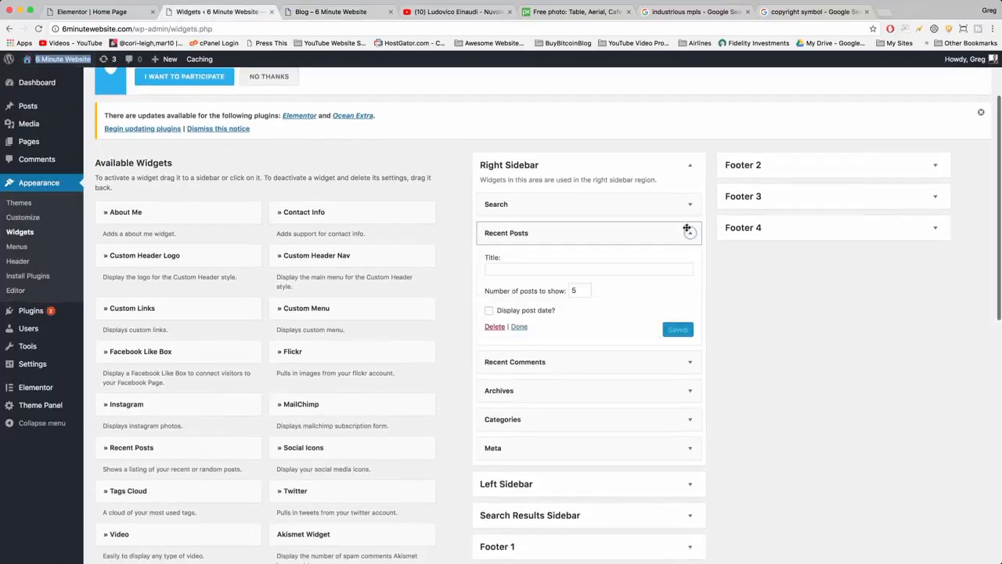
pyautogui.click(494, 326)
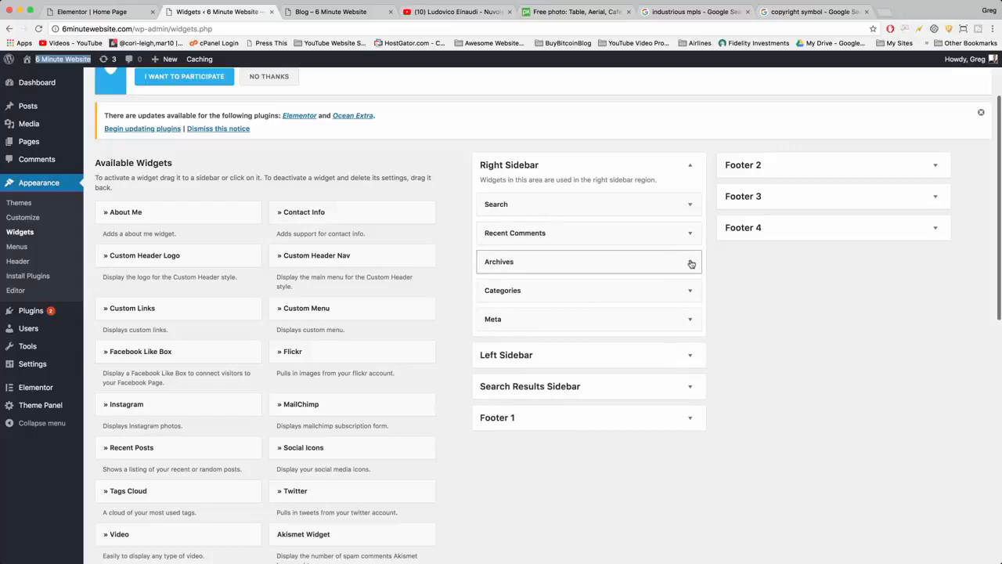
pyautogui.click(690, 262)
pyautogui.click(494, 343)
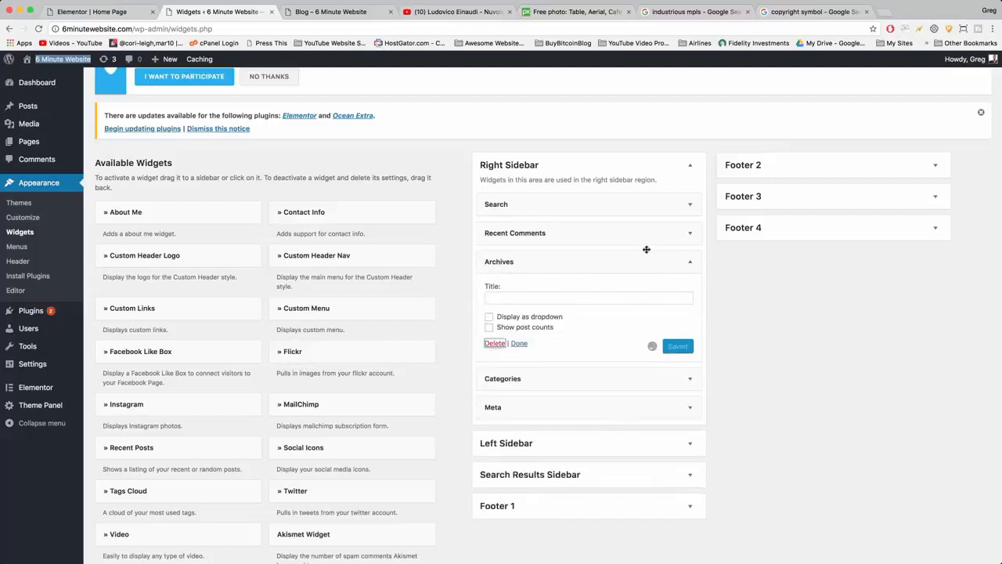
pyautogui.click(690, 233)
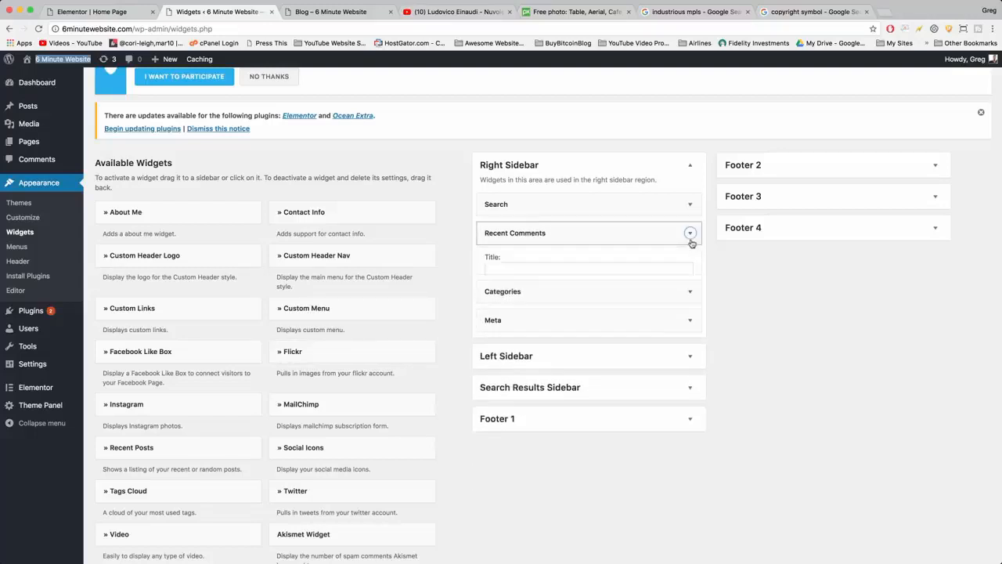
pyautogui.click(494, 309)
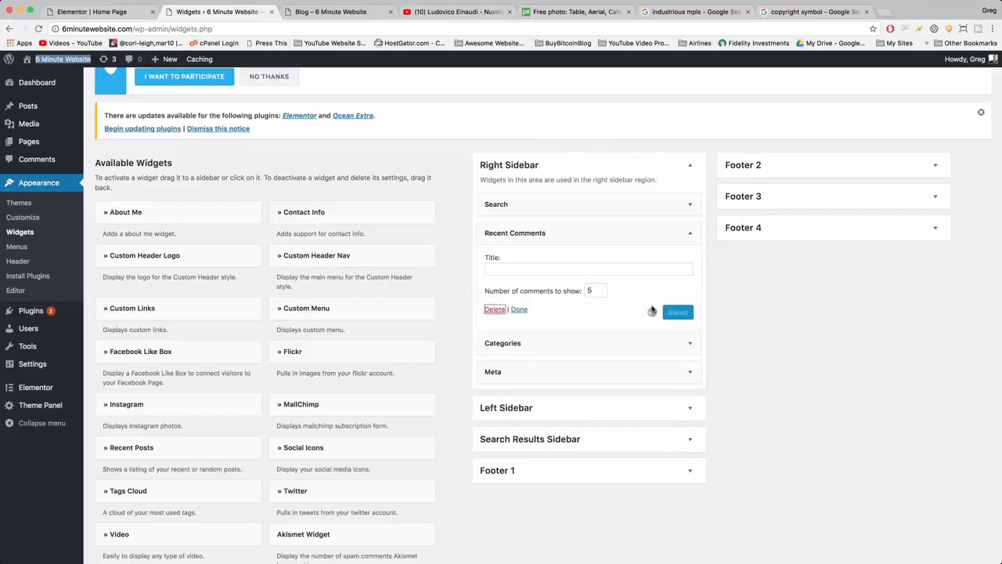
pyautogui.click(694, 267)
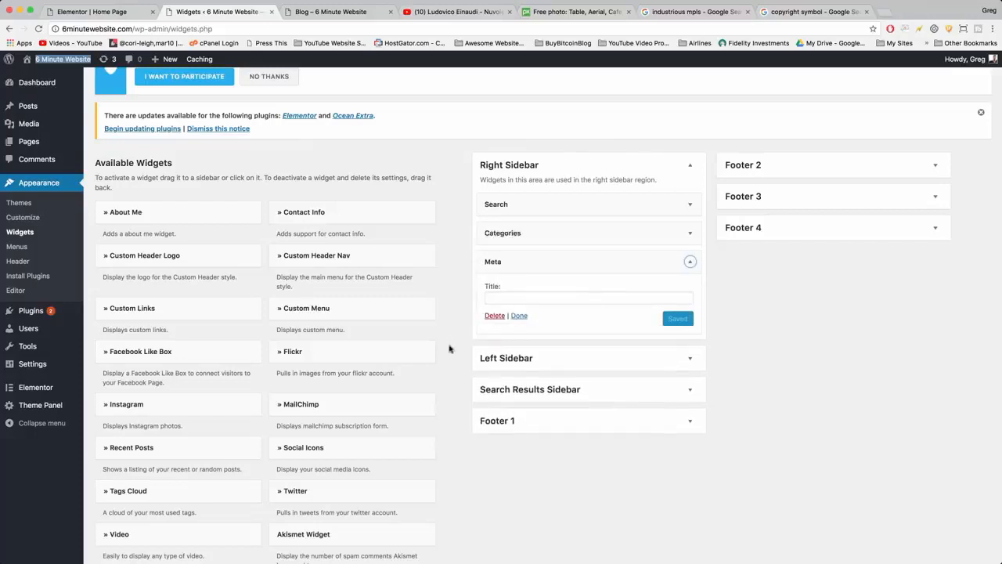
pyautogui.click(495, 316)
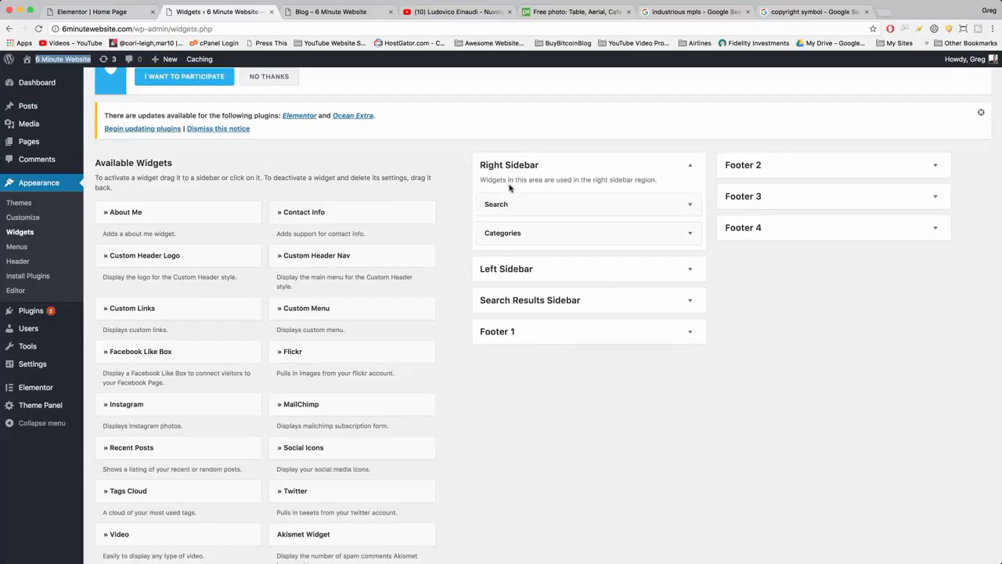
pyautogui.click(339, 13)
pyautogui.click(37, 29)
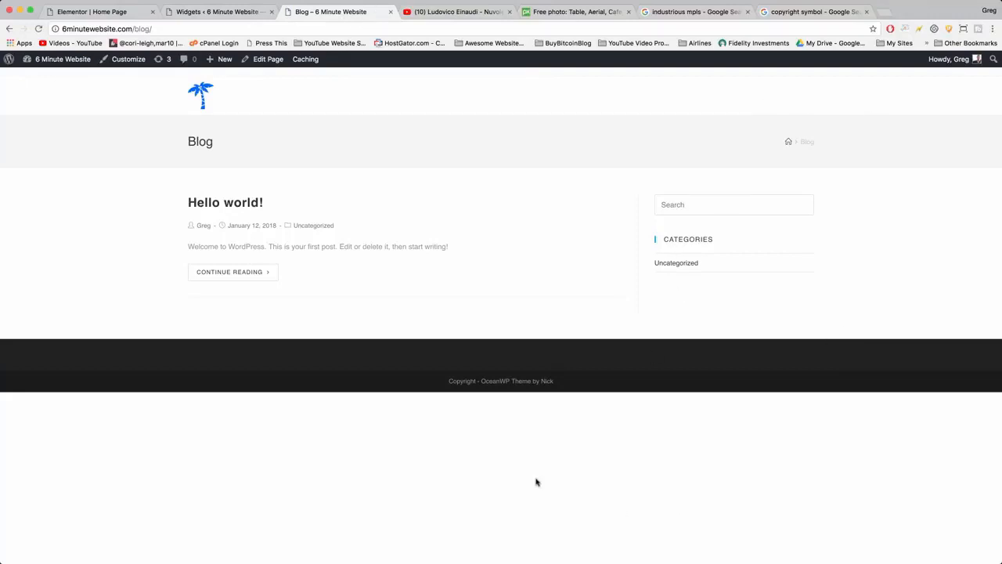
# Search Google for "adsense" in a new browser tab and sign in to Google AdSense with the personal account.
pyautogui.click(887, 12)
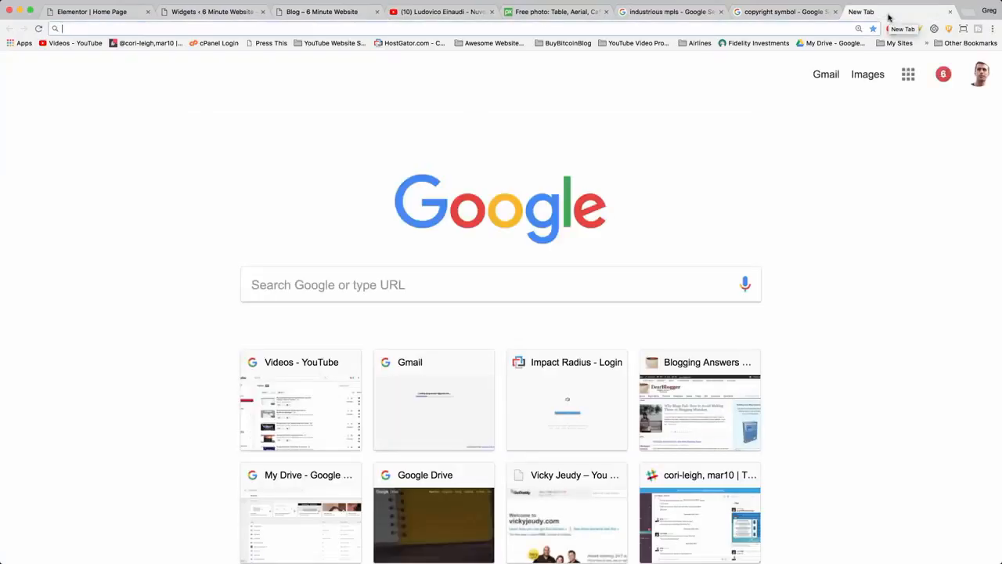
pyautogui.write('adsense')
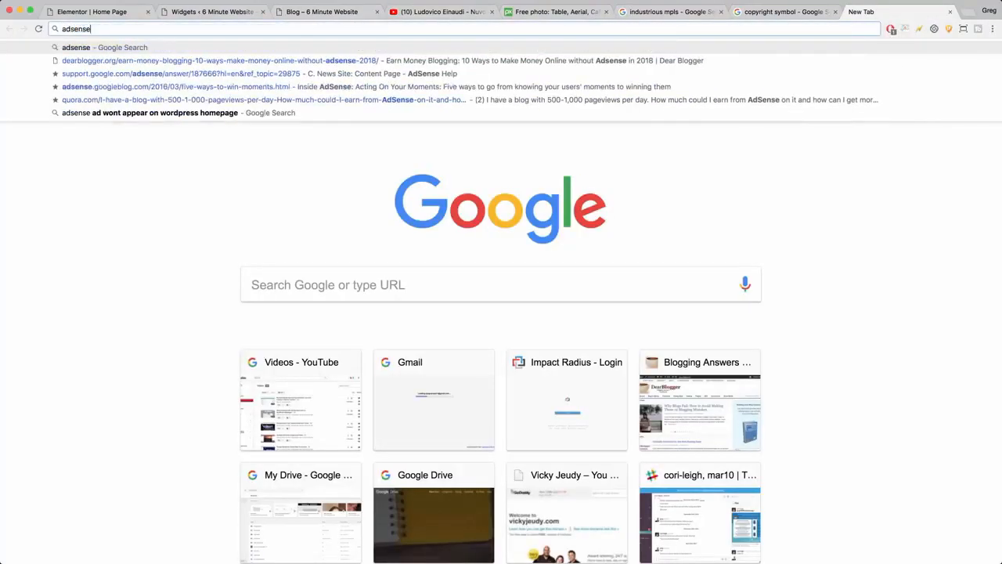
pyautogui.press('Return')
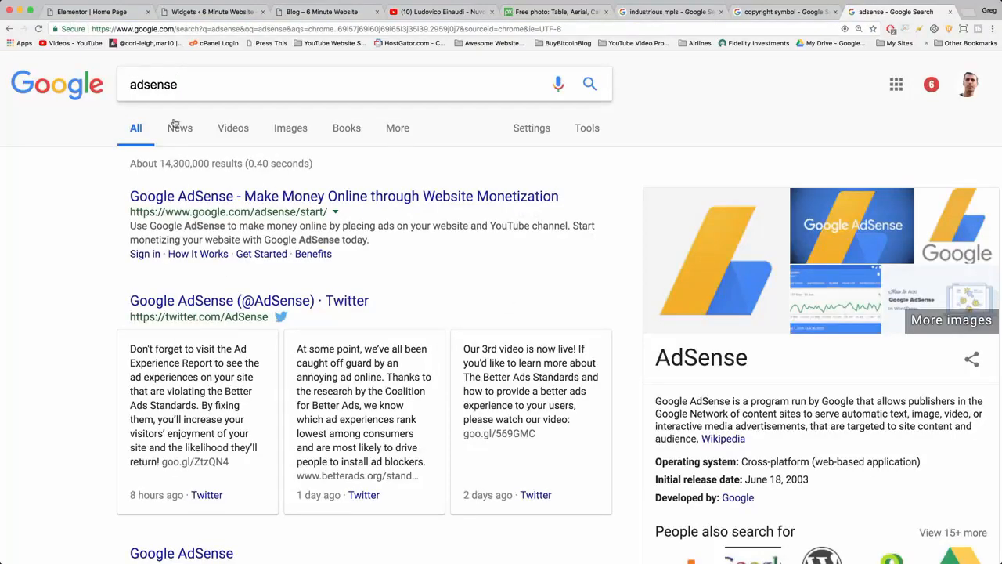
pyautogui.click(280, 199)
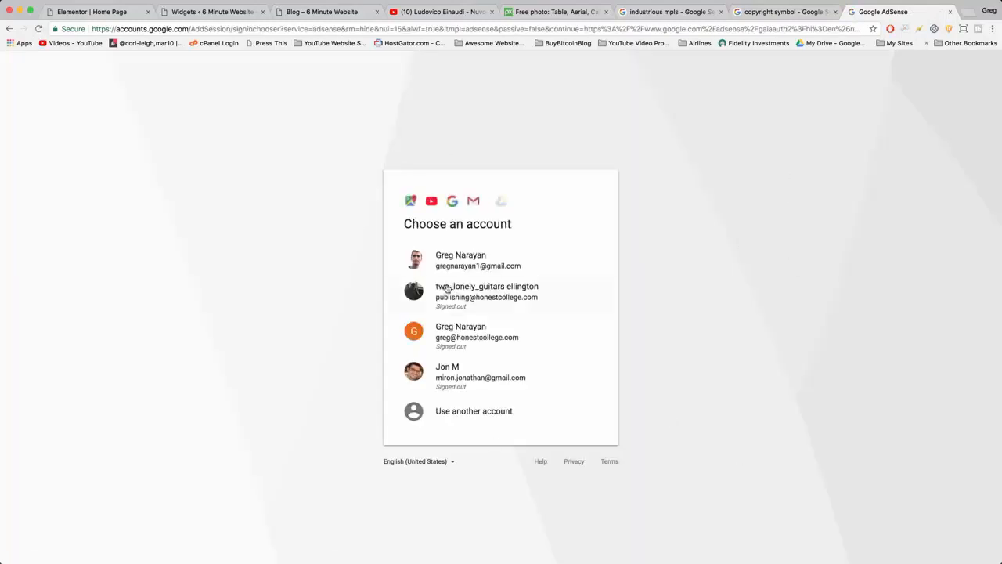
pyautogui.click(447, 258)
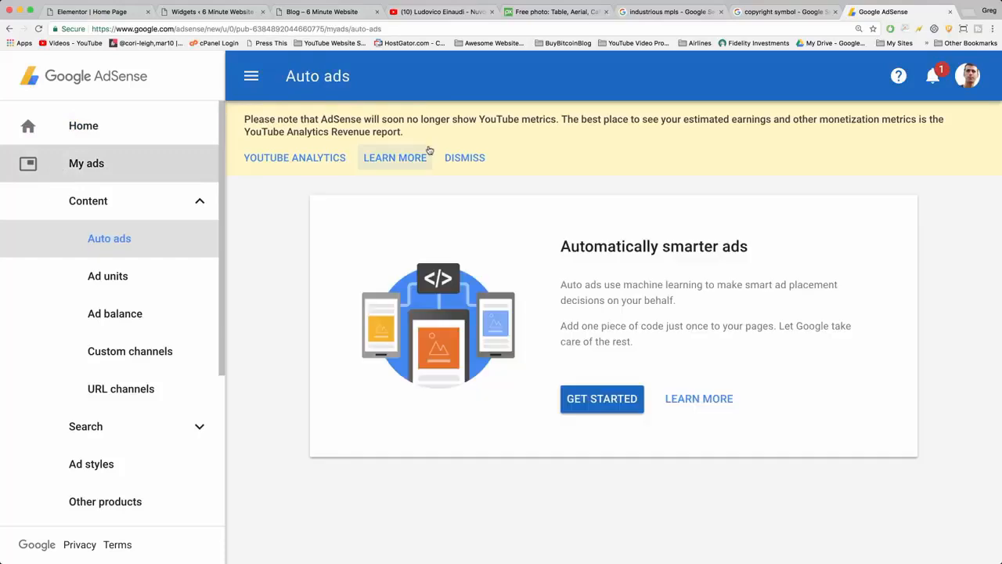
# Open the AdSense content ad units and copy the ad code of the "Blog Content" unit.
pyautogui.click(123, 282)
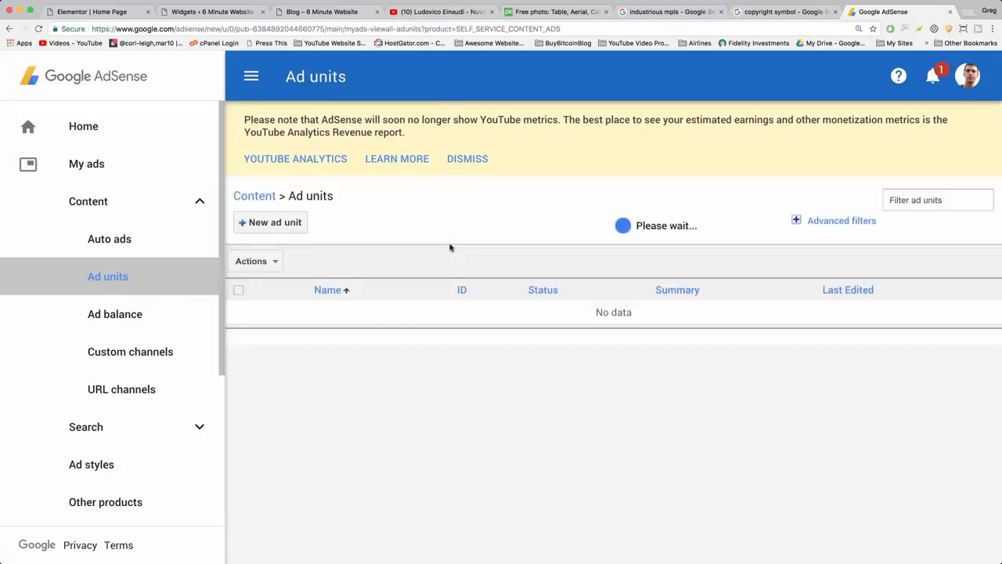
pyautogui.scroll(-2, 646, 230)
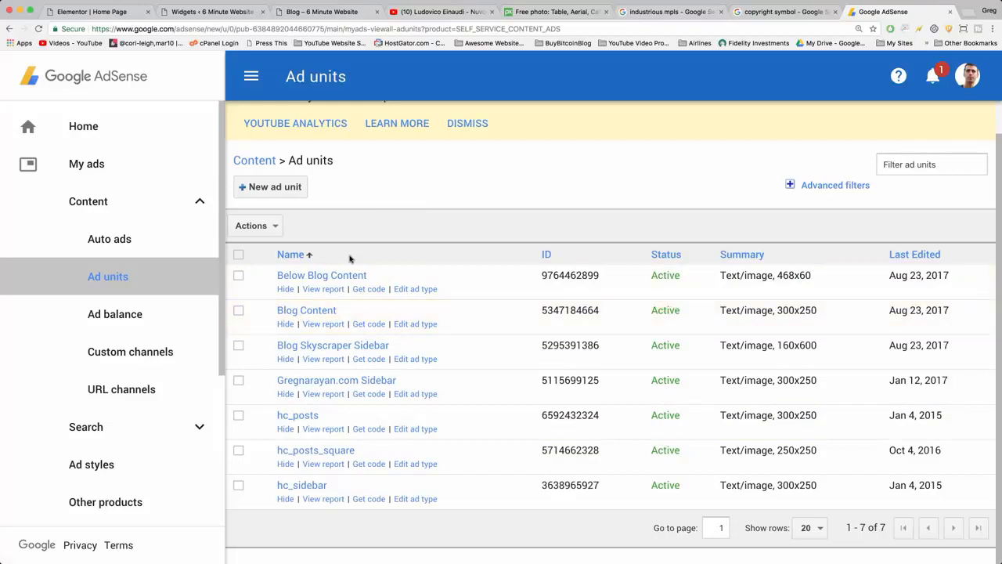
pyautogui.click(369, 324)
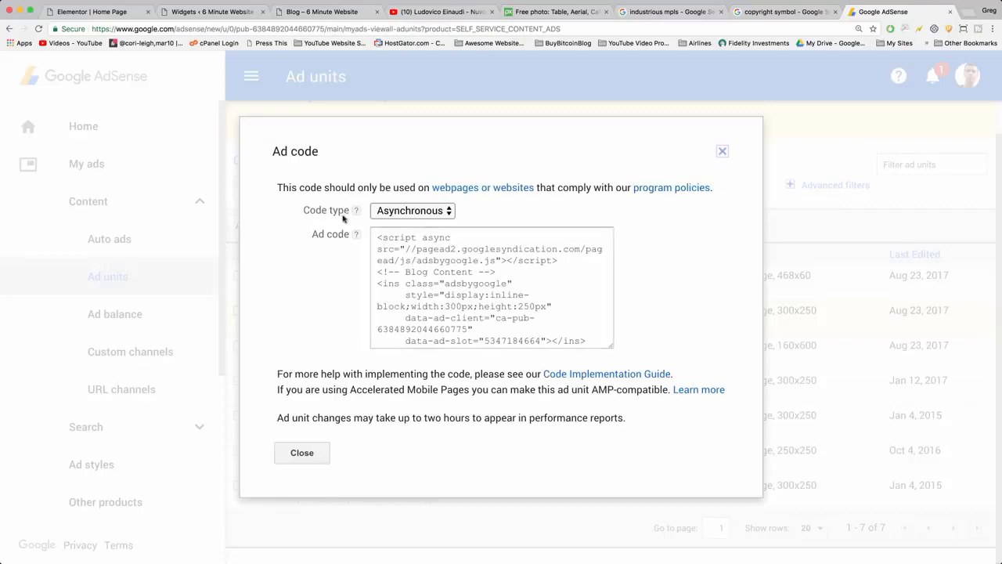
pyautogui.click(462, 280)
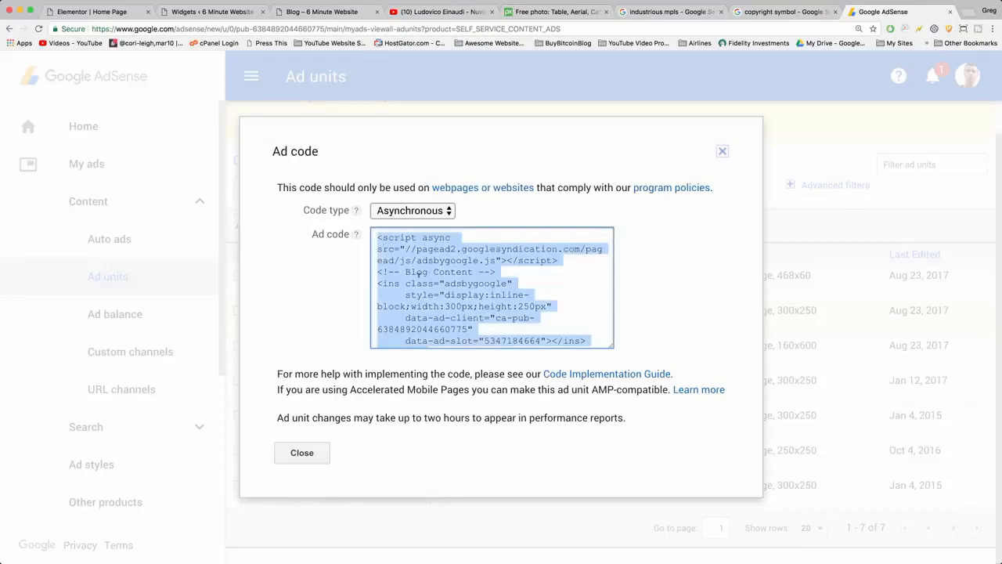
pyautogui.rightClick(419, 273)
pyautogui.click(446, 298)
# Return to the WordPress Widgets page and add a Text widget to the Right Sidebar.
pyautogui.click(195, 8)
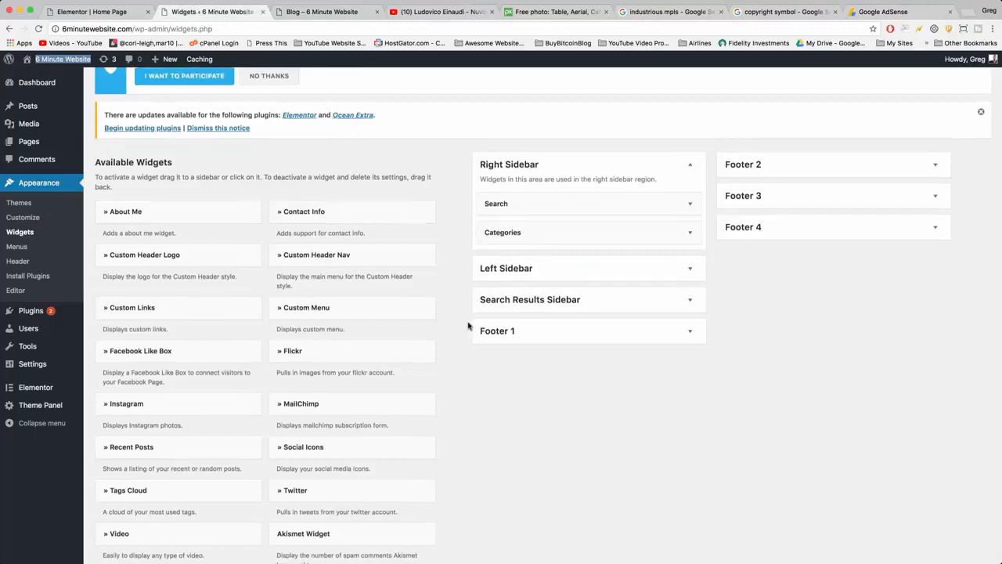
pyautogui.scroll(-3, 468, 326)
pyautogui.scroll(-5, 468, 326)
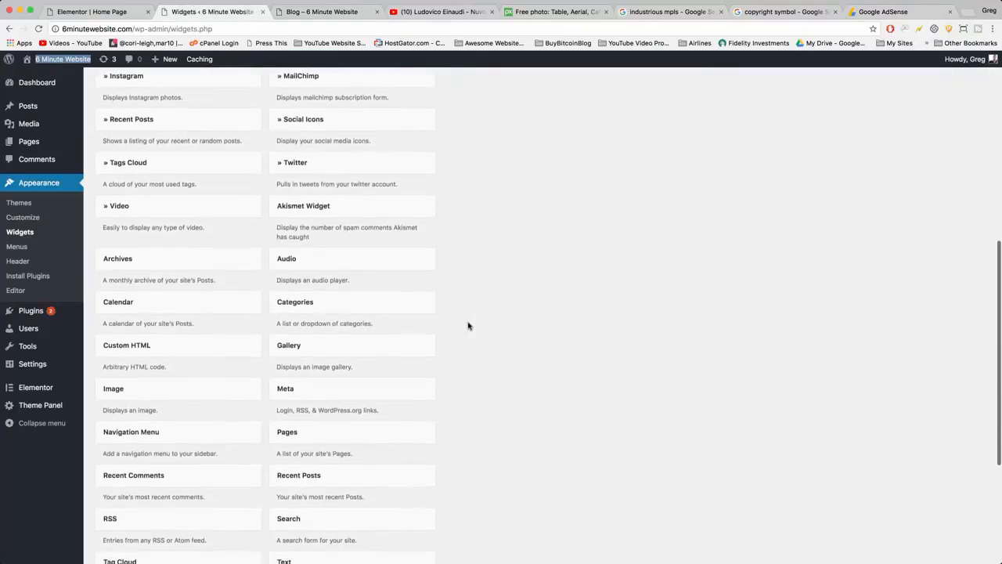
pyautogui.scroll(-1, 469, 326)
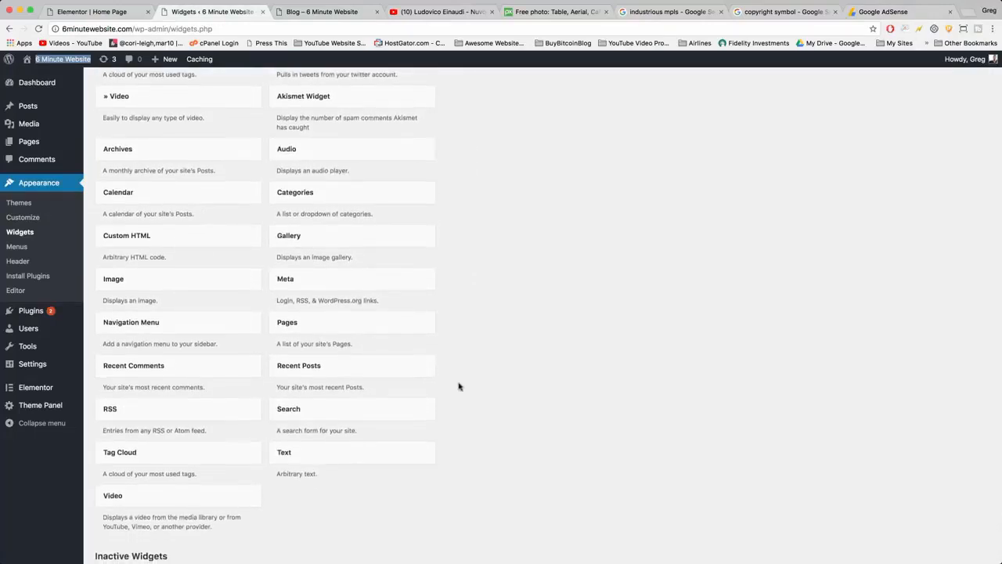
pyautogui.click(288, 459)
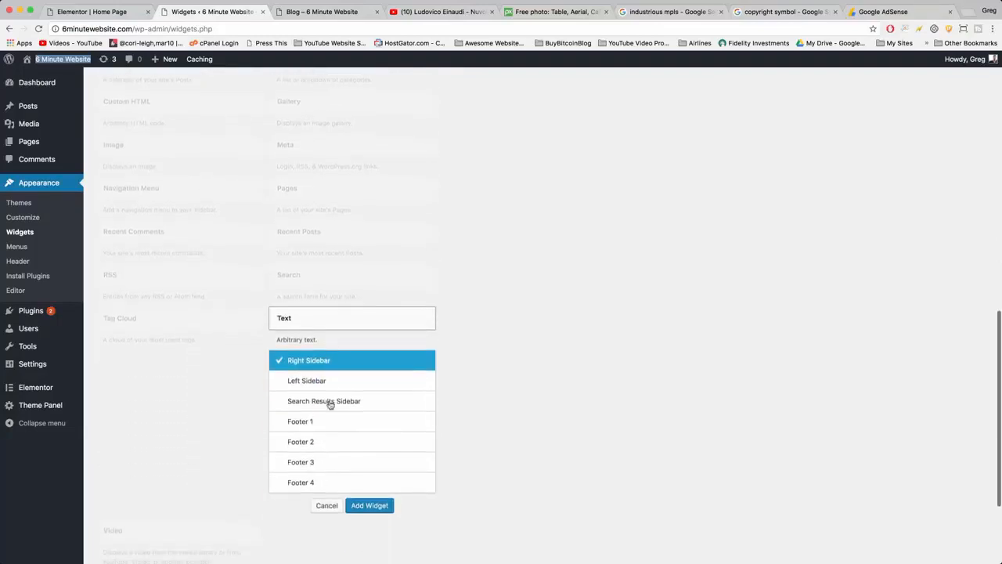
pyautogui.click(294, 379)
pyautogui.click(296, 366)
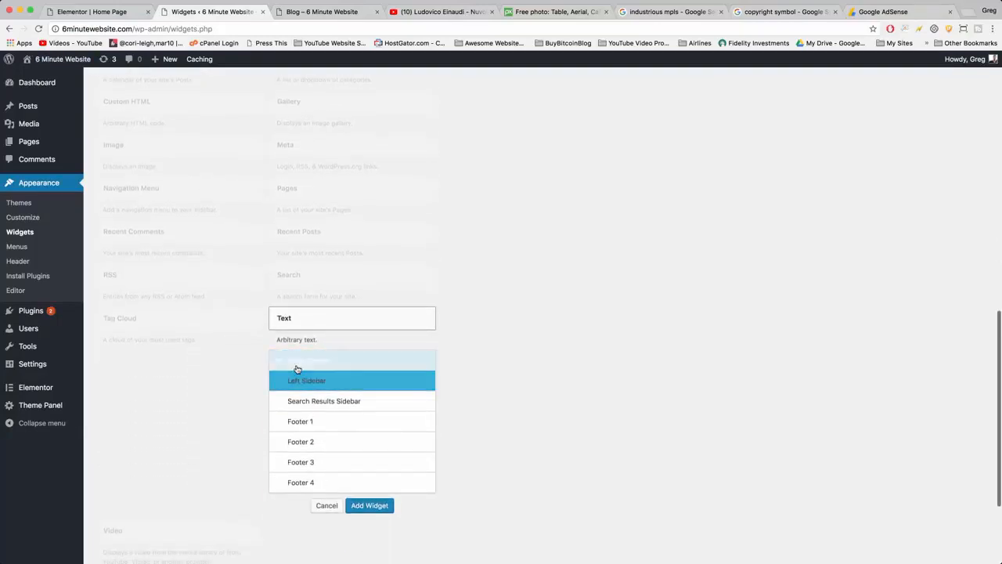
pyautogui.click(375, 505)
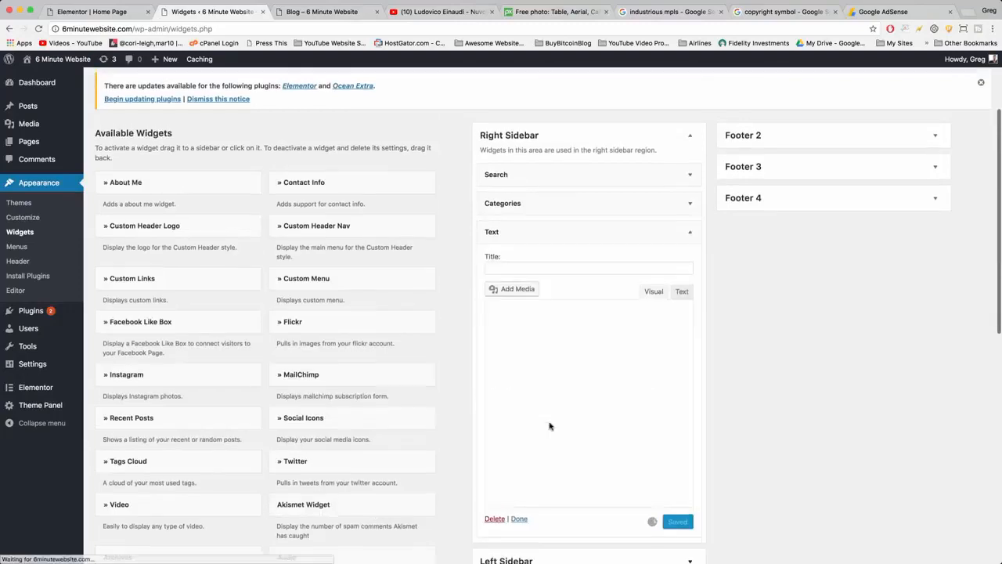
# Paste the copied AdSense code into the new Text widget in its plain-text editing mode, dismissing the Custom HTML notice.
pyautogui.rightClick(506, 375)
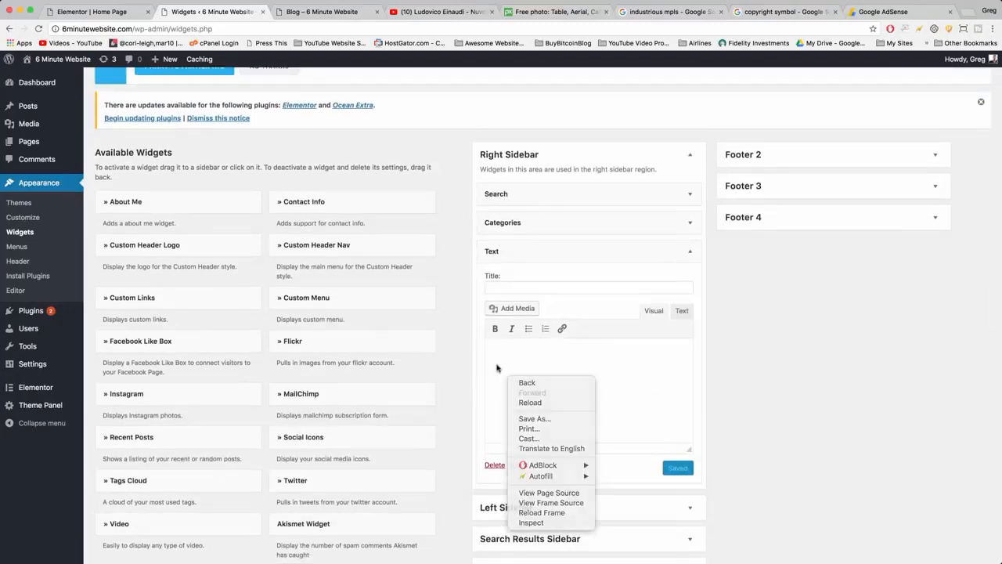
pyautogui.click(497, 365)
pyautogui.click(686, 313)
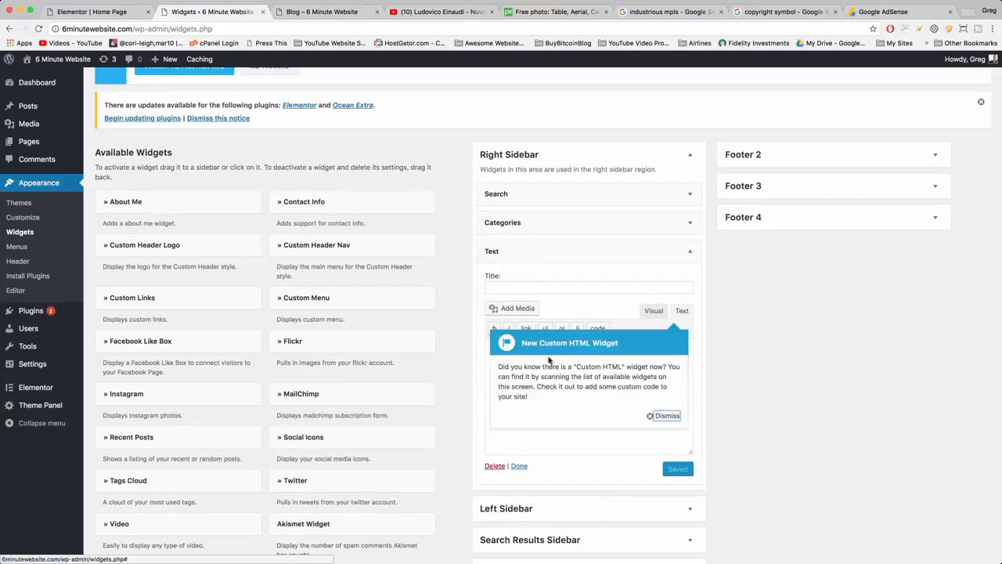
pyautogui.click(667, 417)
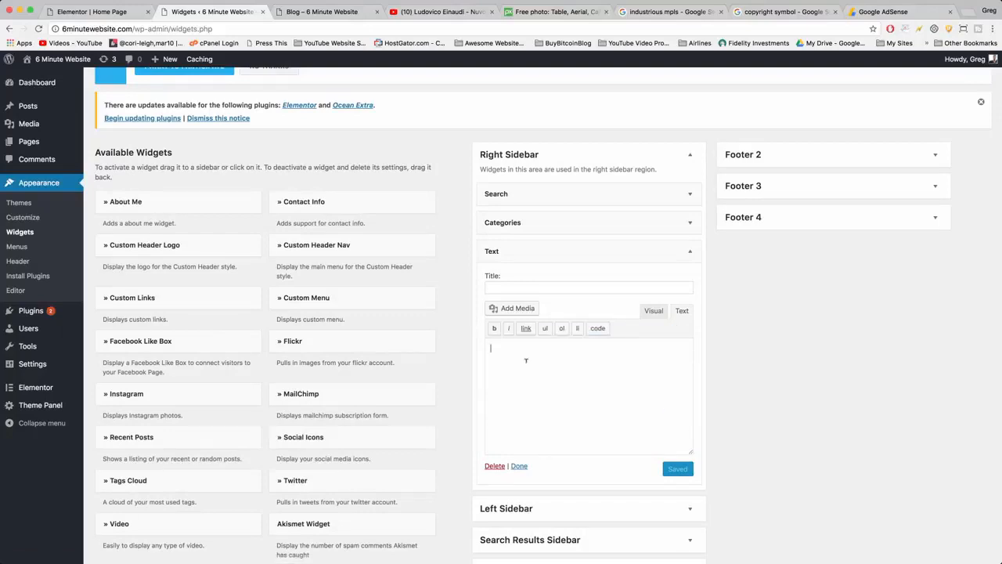
pyautogui.rightClick(526, 366)
pyautogui.click(542, 412)
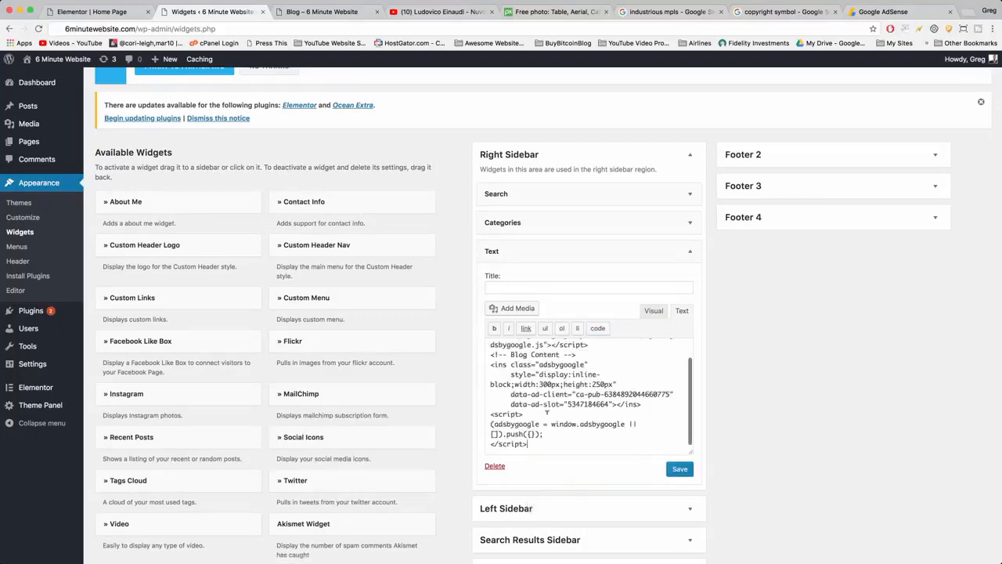
pyautogui.scroll(2, 575, 402)
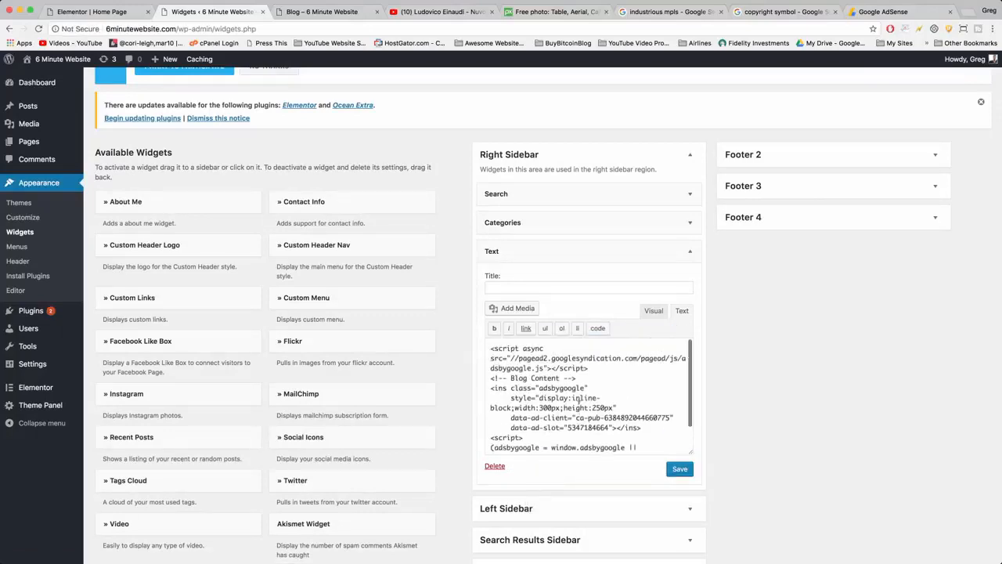
# Save the Text widget holding the AdSense code and reload the site's Blog page.
pyautogui.click(679, 469)
pyautogui.click(319, 12)
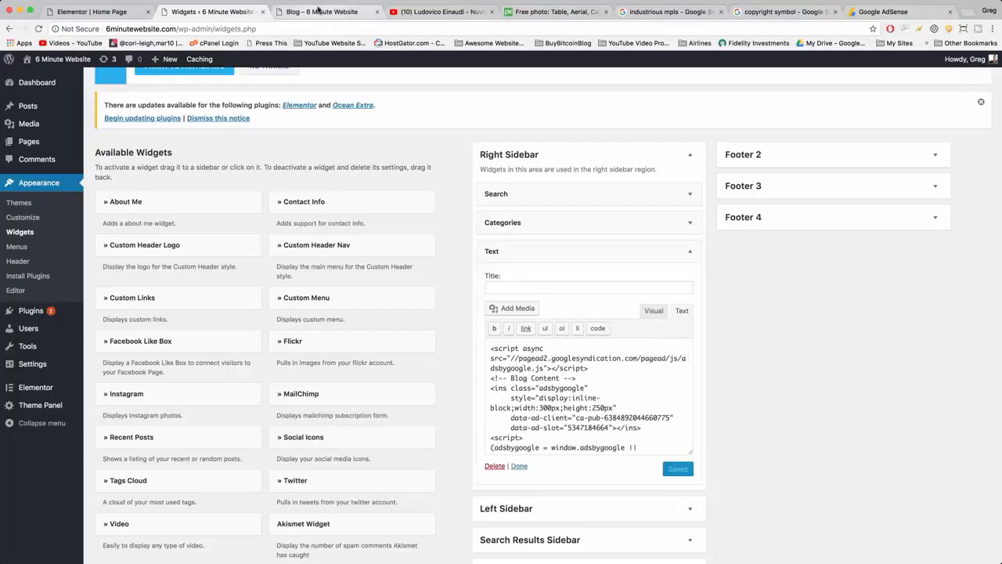
pyautogui.click(39, 28)
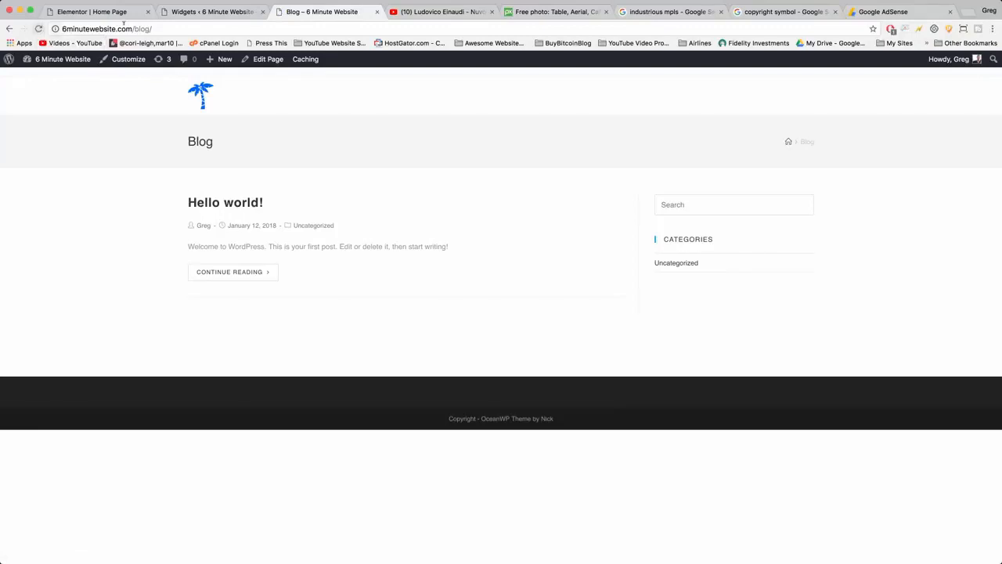
# Exclude all pages of 6minutewebsite.com from AdBlock, keeping the page reload option enabled.
pyautogui.click(891, 30)
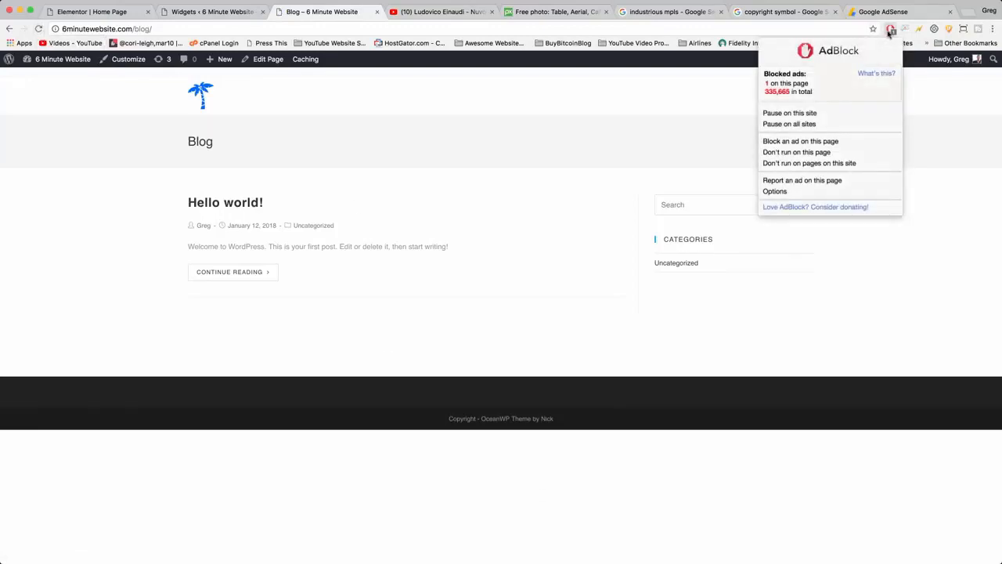
pyautogui.click(804, 163)
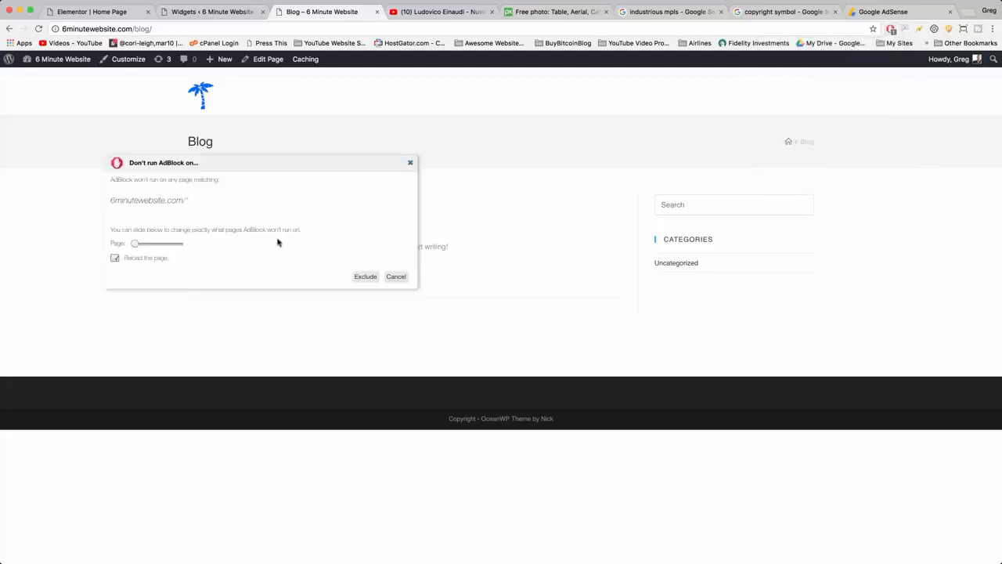
pyautogui.click(366, 278)
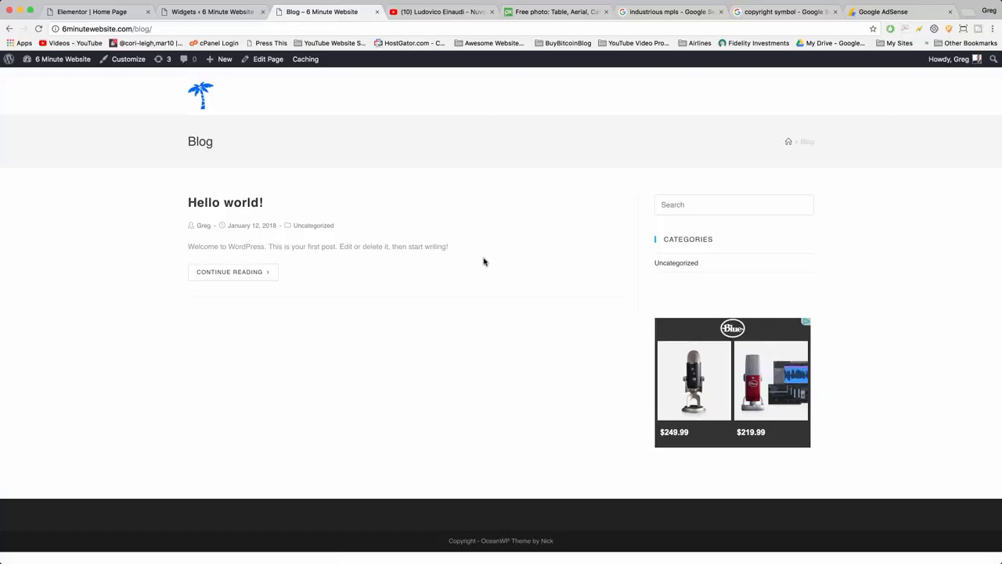
# Open the site's home page and review all its sections from the header down to the copyright footer and back.
pyautogui.click(201, 96)
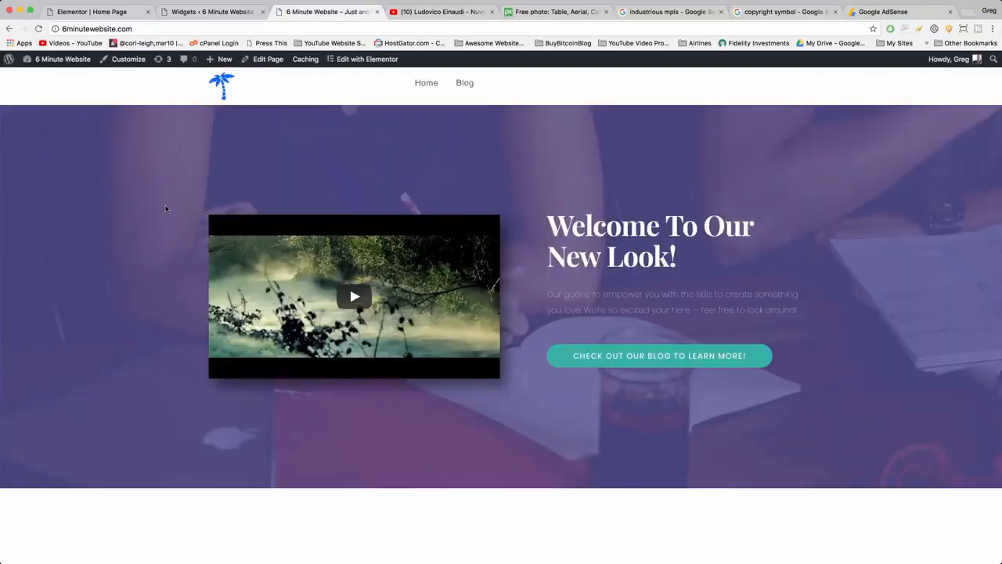
pyautogui.scroll(-10, 240, 133)
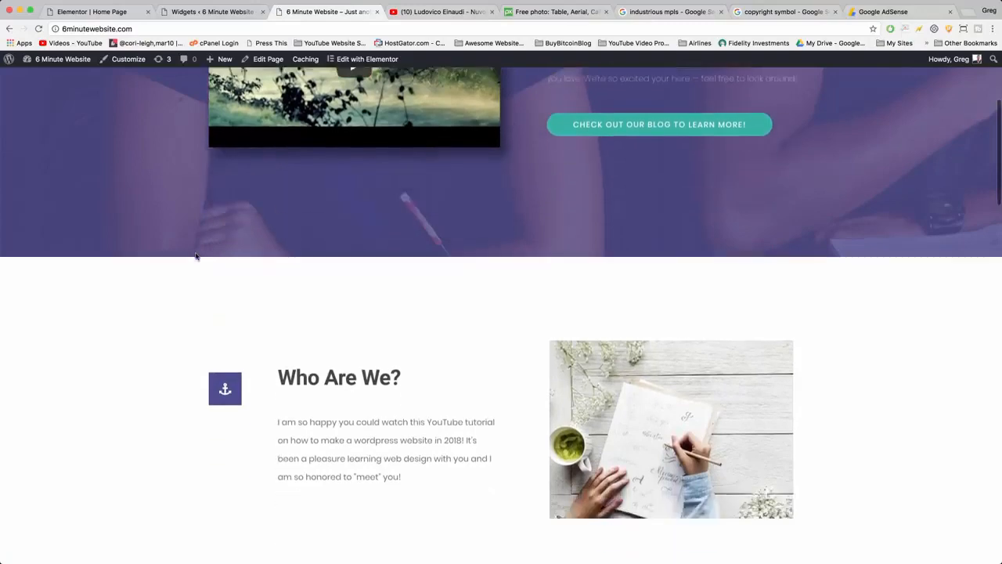
pyautogui.scroll(-10, 196, 256)
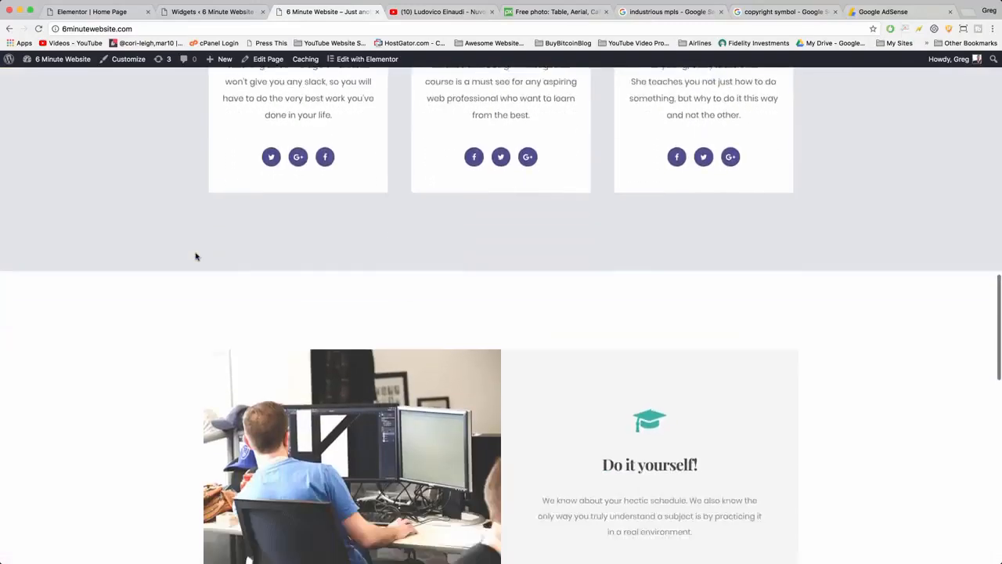
pyautogui.scroll(-5, 196, 256)
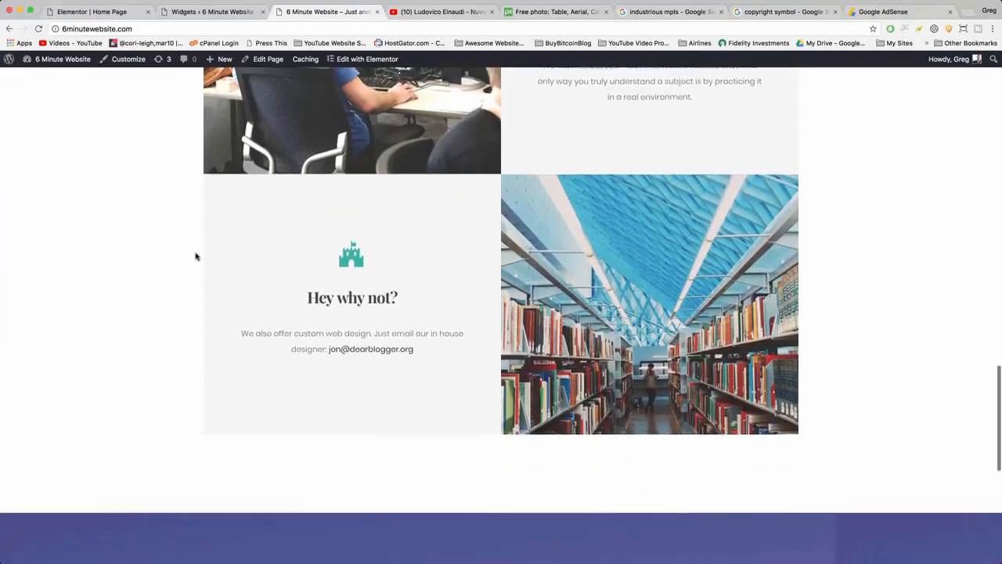
pyautogui.scroll(-6, 196, 256)
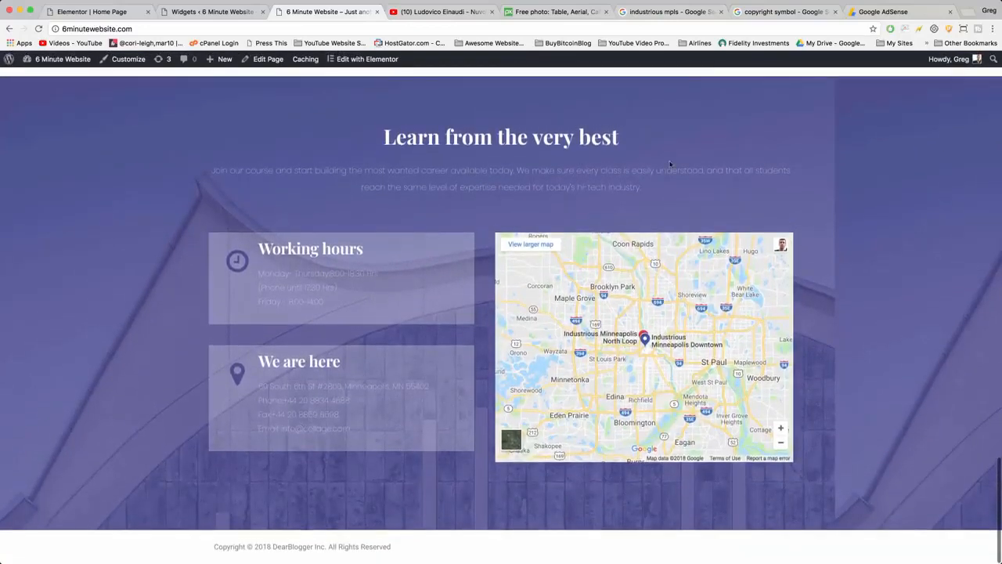
pyautogui.scroll(8, 548, 164)
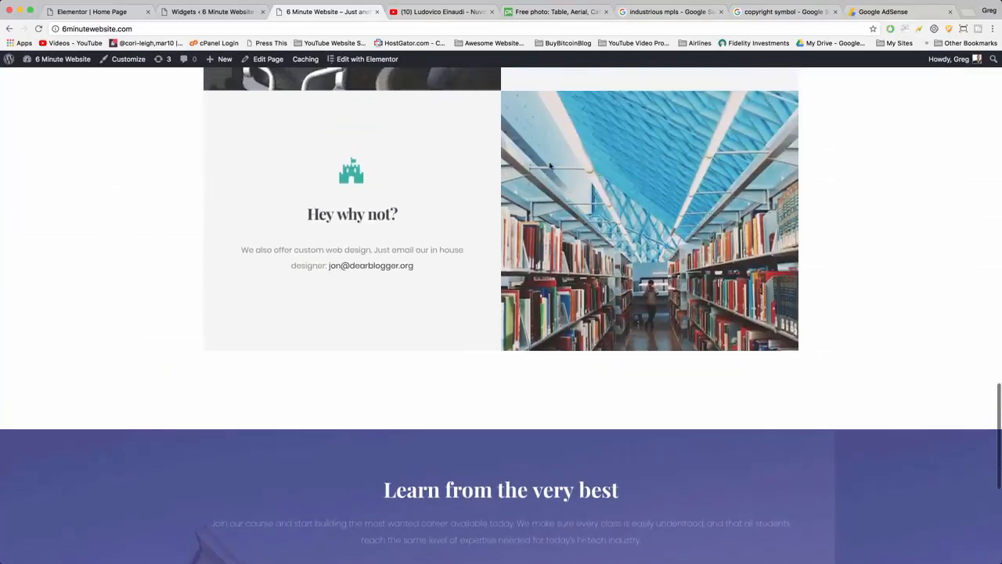
pyautogui.scroll(6, 550, 166)
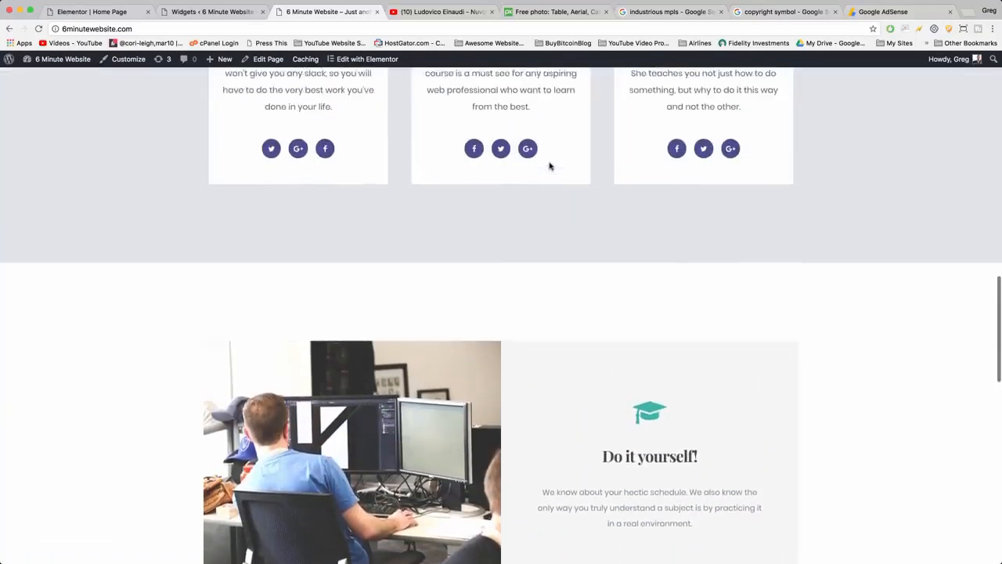
pyautogui.scroll(3, 550, 166)
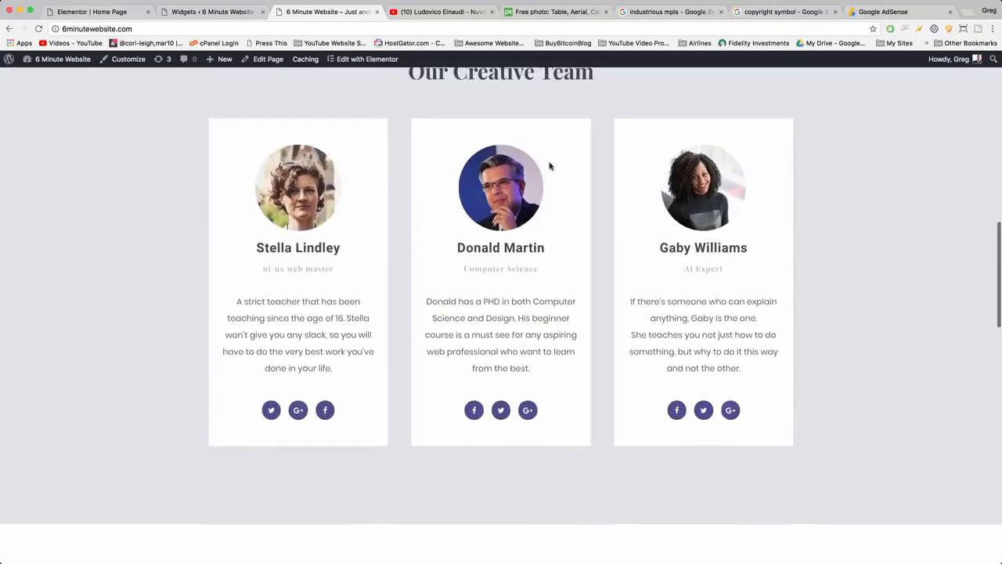
pyautogui.scroll(6, 550, 166)
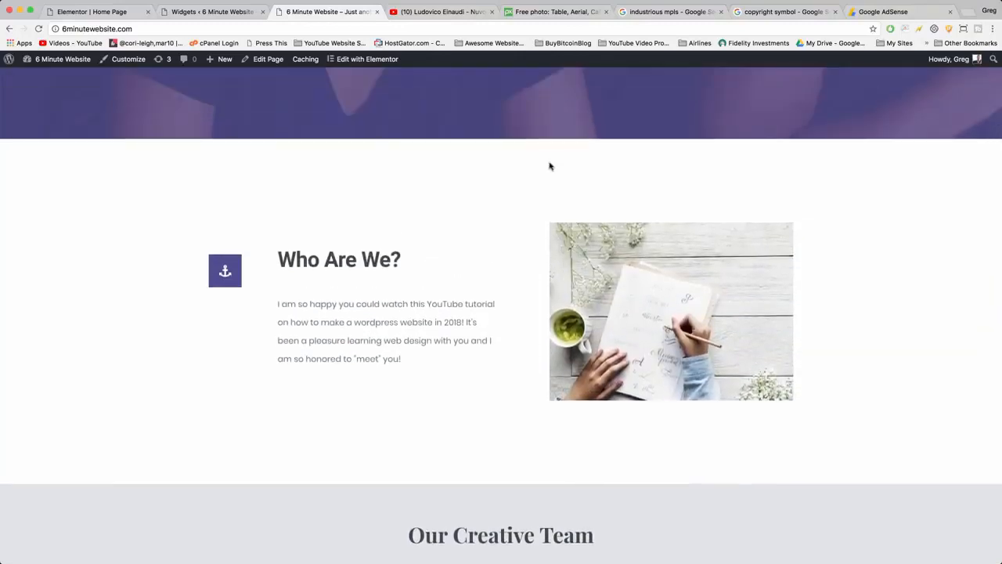
pyautogui.scroll(2, 549, 161)
pyautogui.scroll(3, 549, 162)
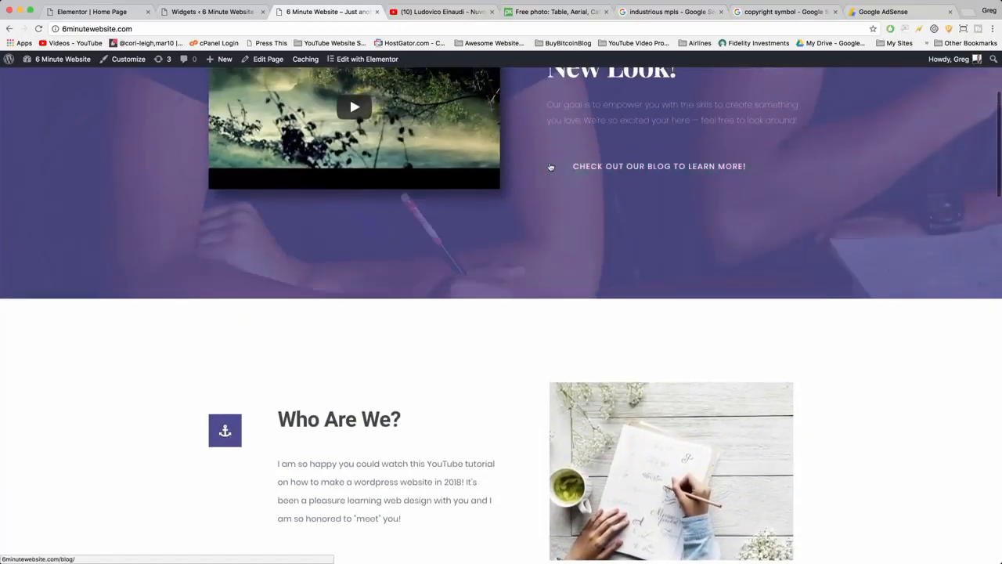
pyautogui.scroll(2, 549, 161)
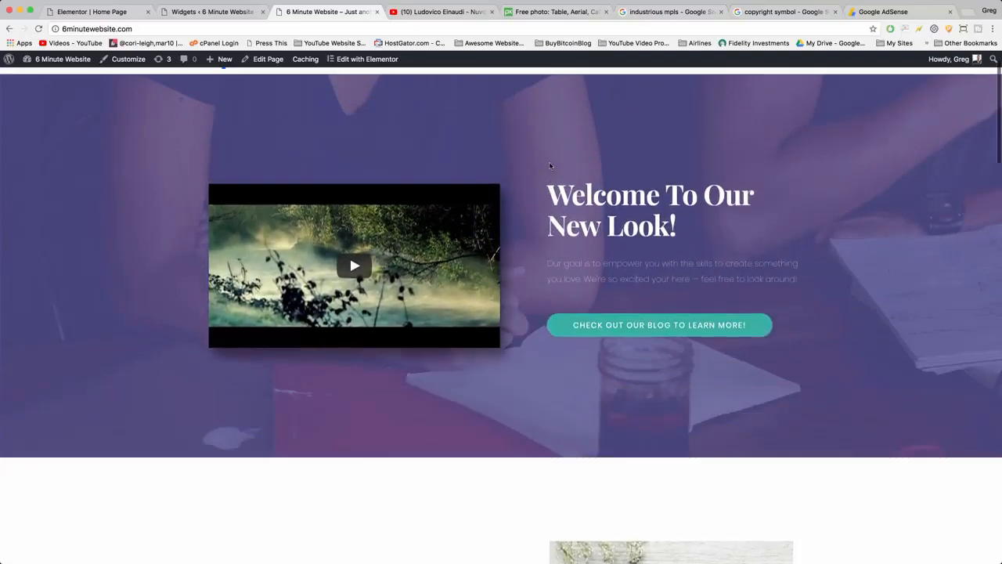